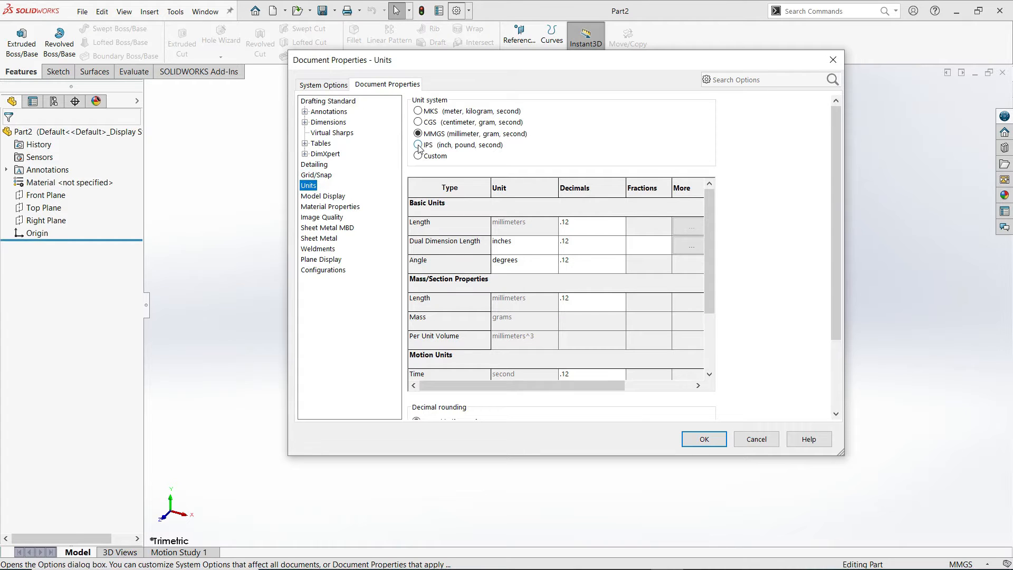
Step: Set the document units to IPS (inch, pound, second) with three decimal places (.123) for length
click(420, 146)
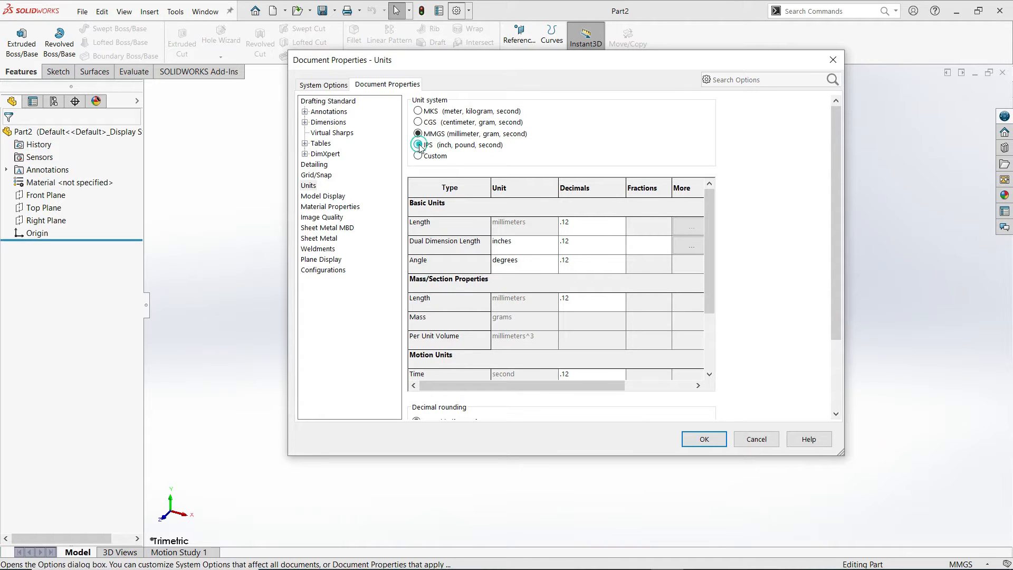
click(622, 225)
click(621, 222)
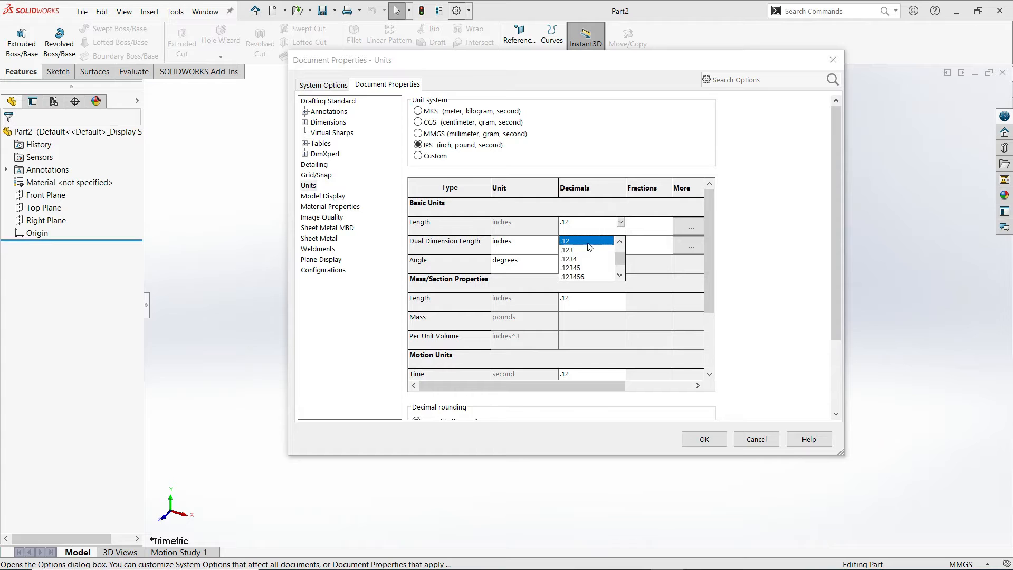
click(575, 250)
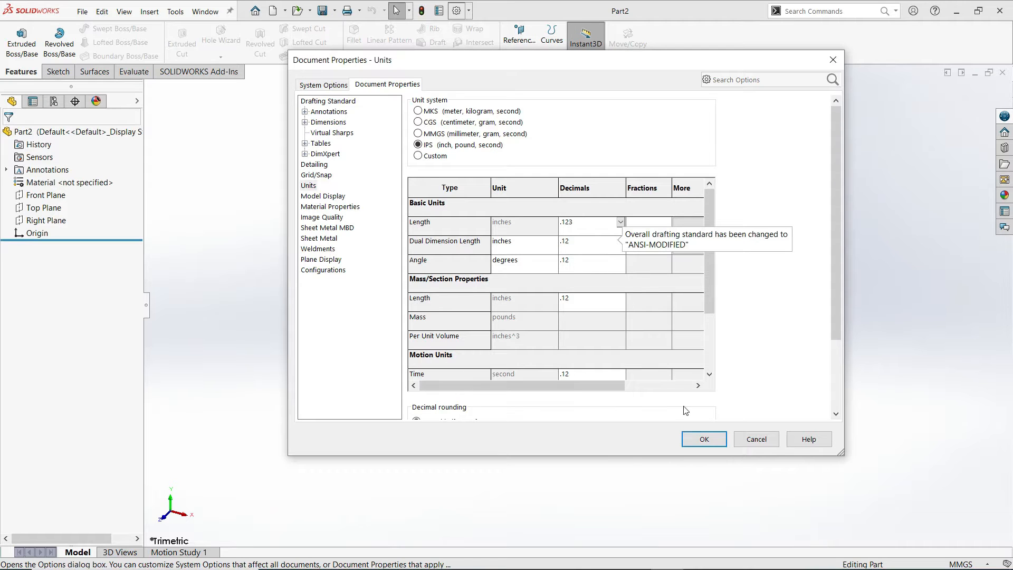
click(704, 440)
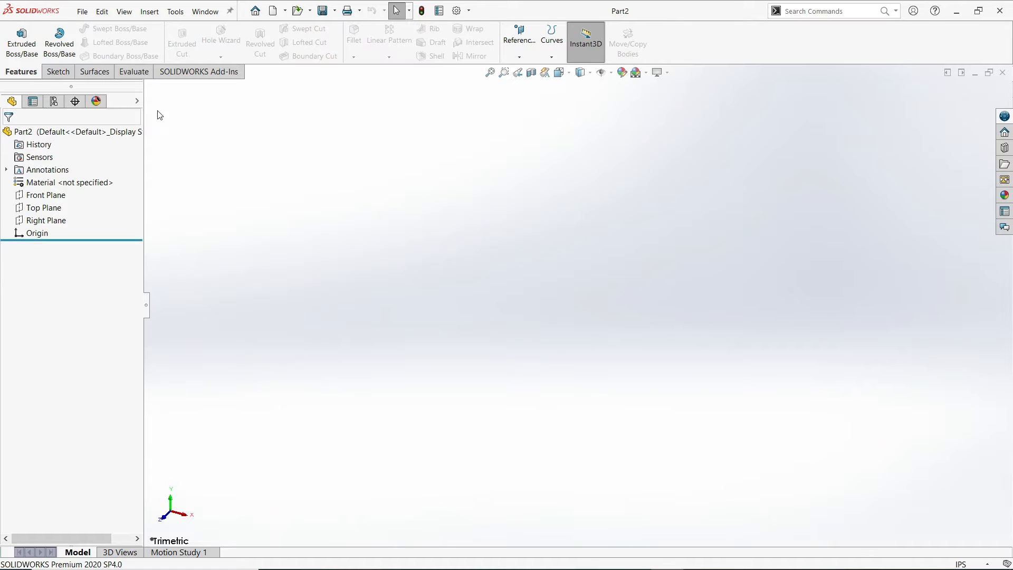
Step: Sketch a center rectangle about 5.46 by 5.10 in on the Top Plane, centred on the origin
click(59, 72)
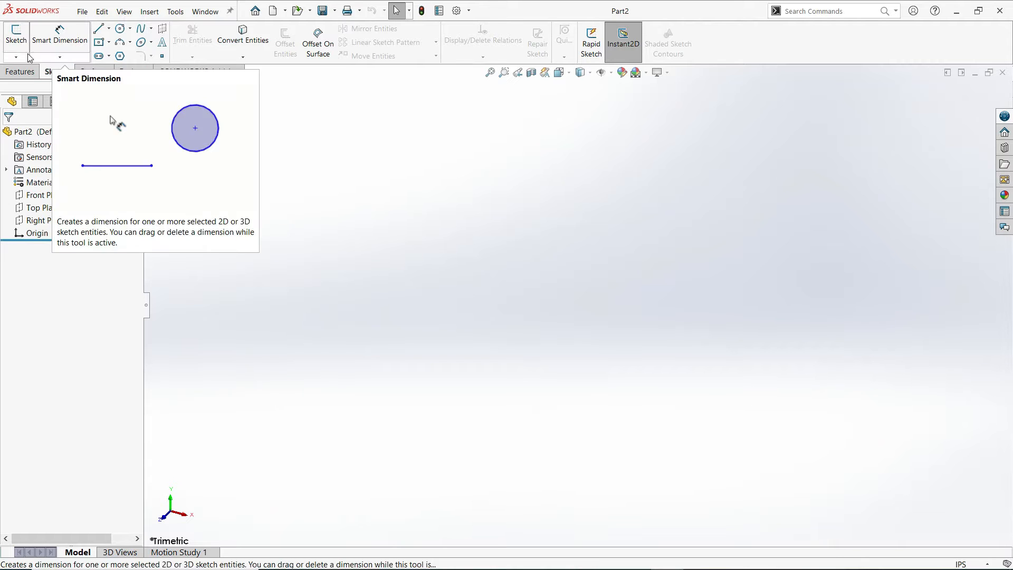
click(16, 35)
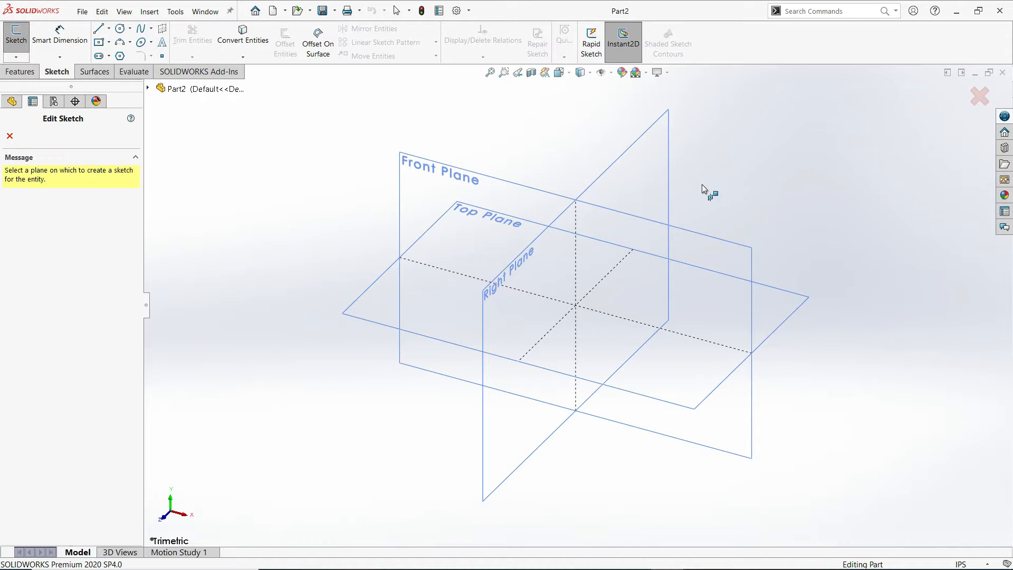
click(379, 301)
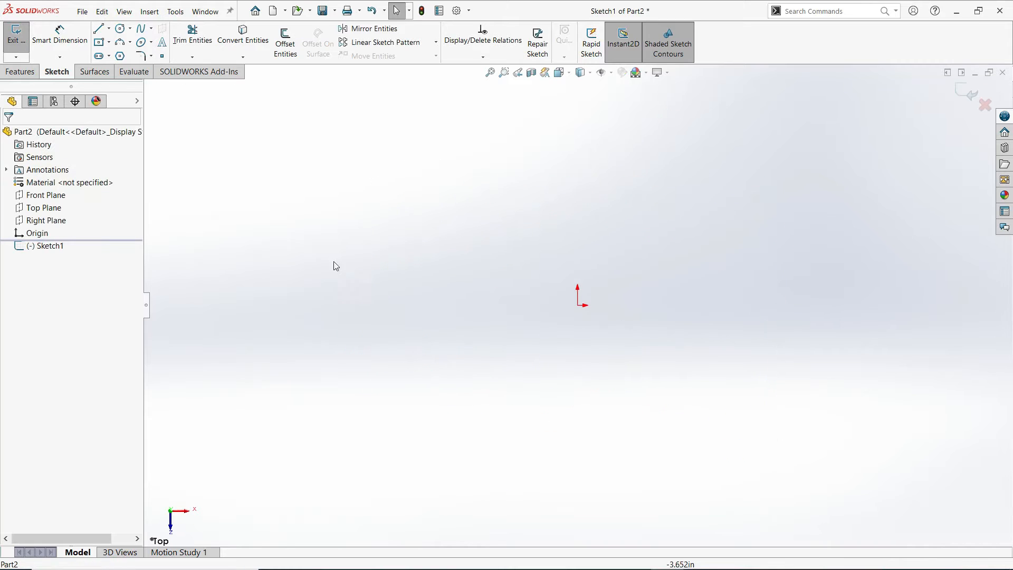
click(109, 41)
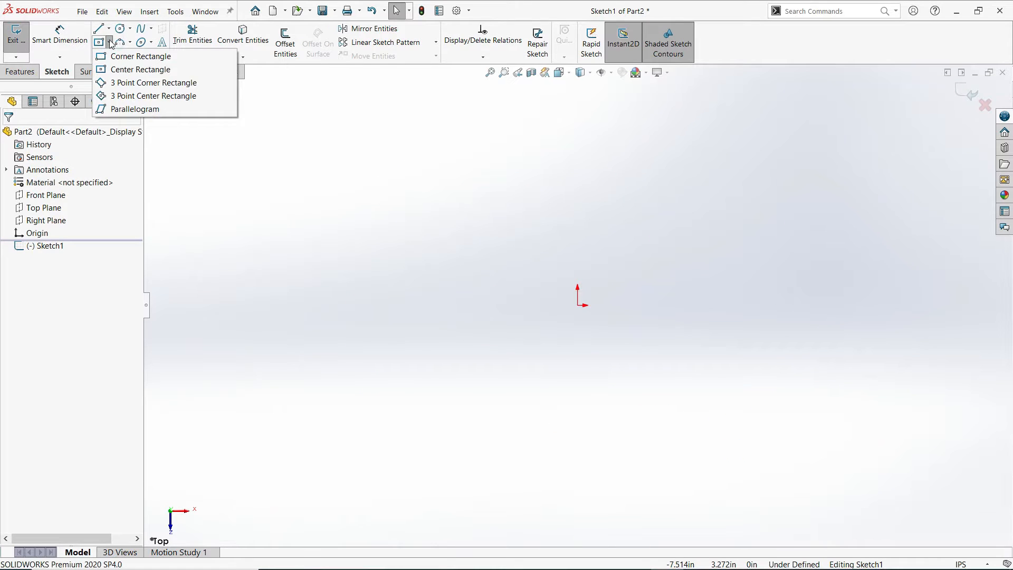
click(132, 70)
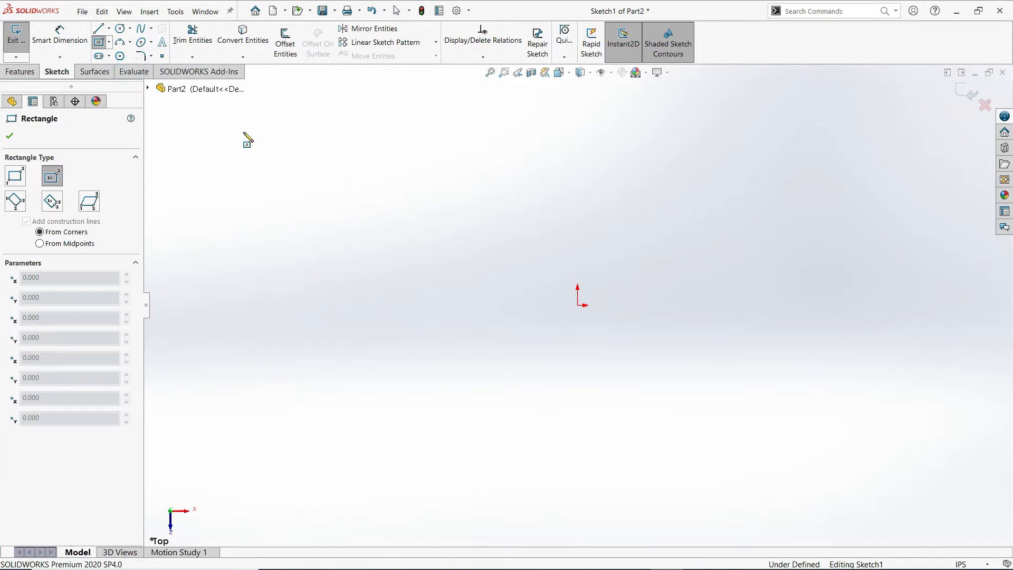
click(578, 306)
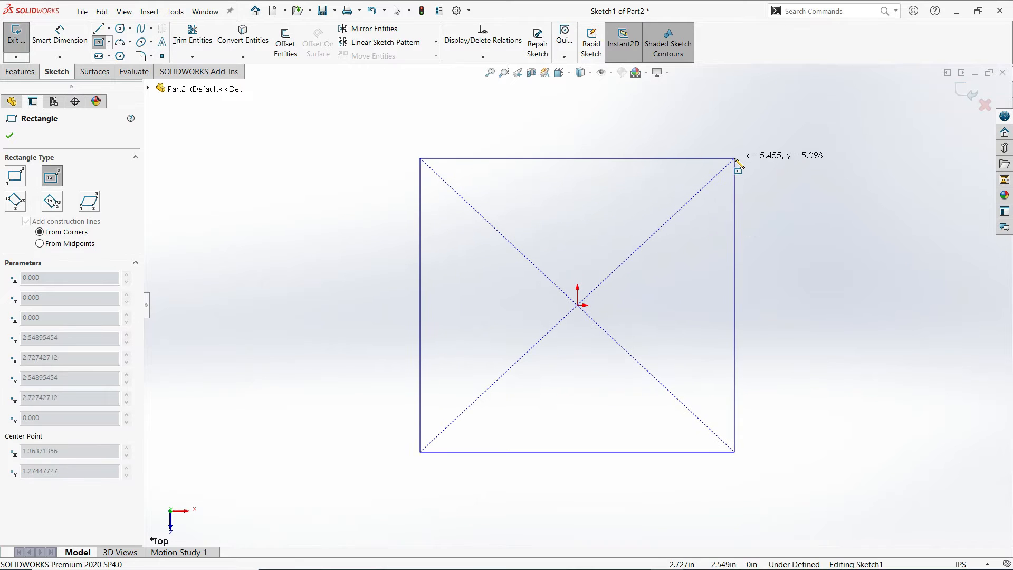
click(735, 159)
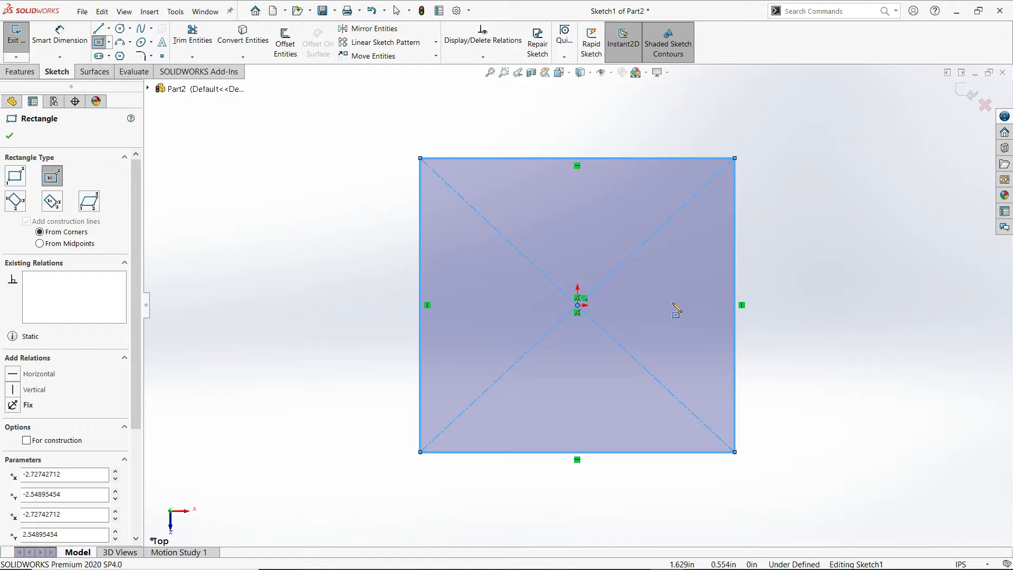
Step: Dimension the rectangle's vertical and horizontal sides to 3.5 in each with Smart Dimension
click(60, 35)
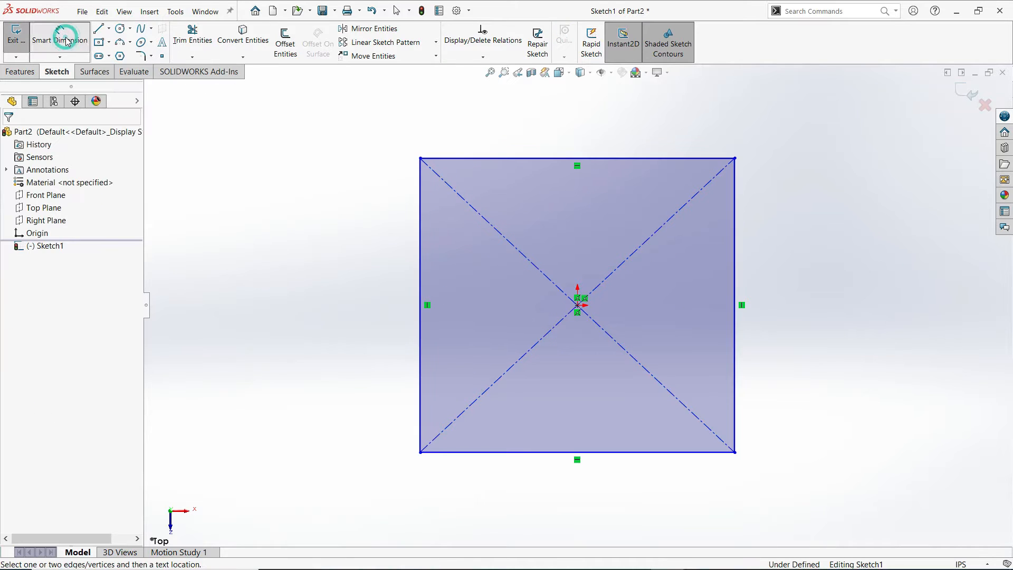
click(736, 273)
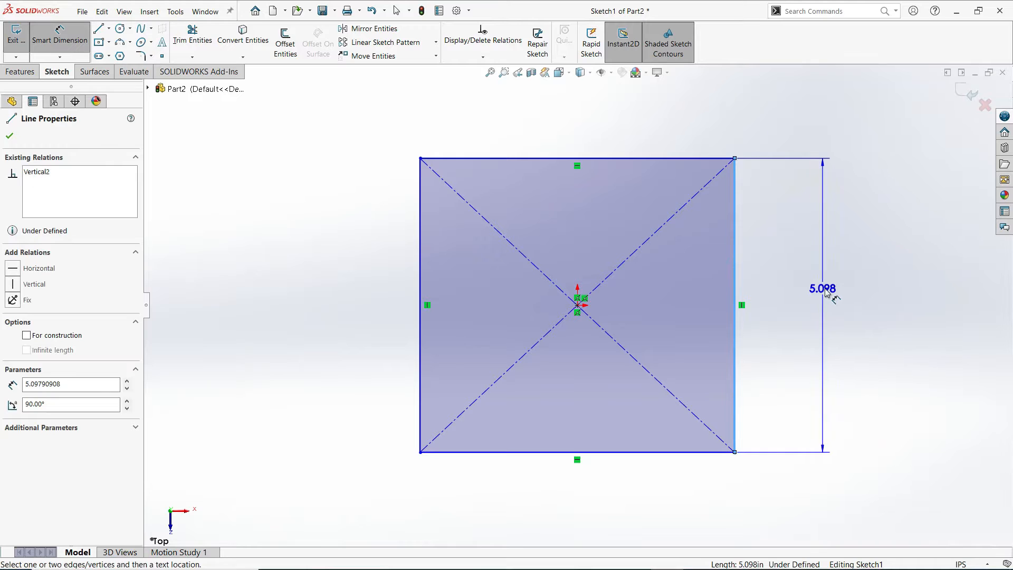
click(827, 294)
text(3.5)
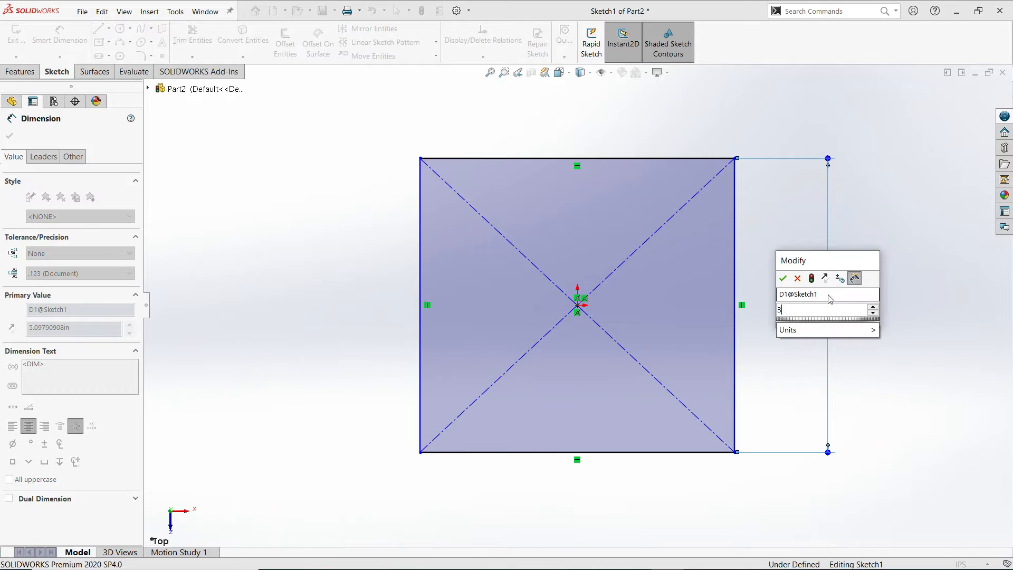
click(782, 278)
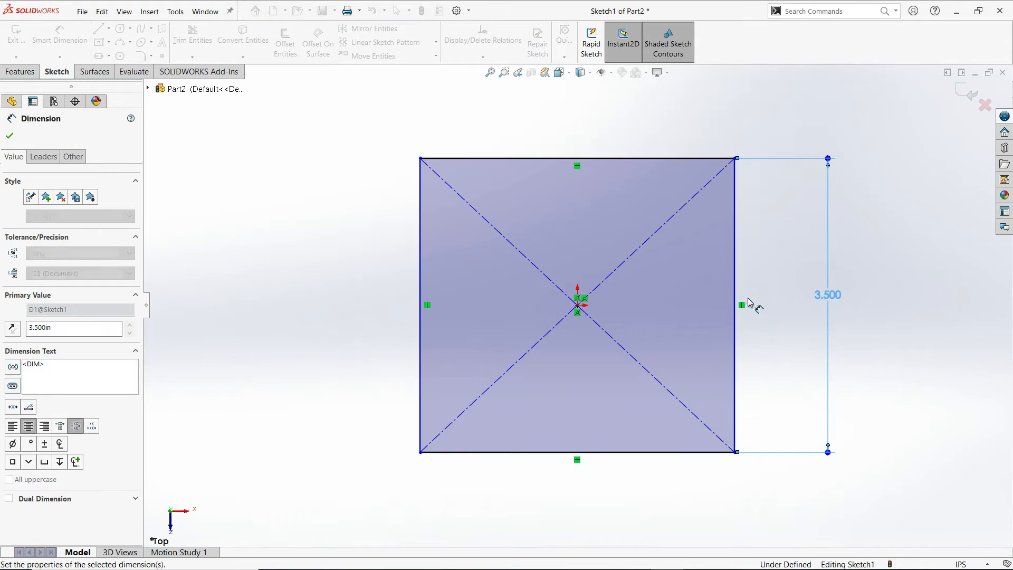
click(658, 452)
click(583, 500)
text(3.5)
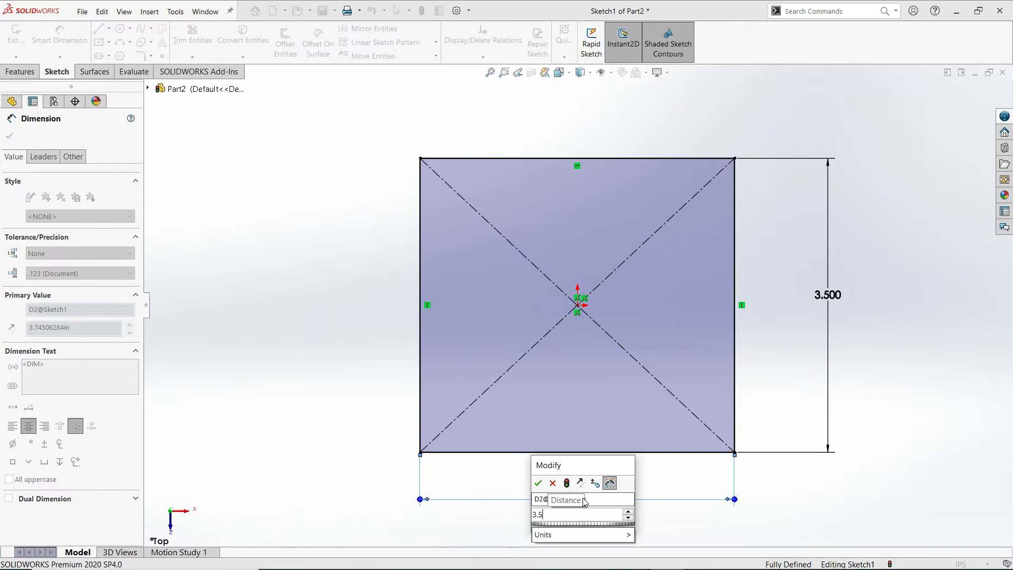
click(538, 483)
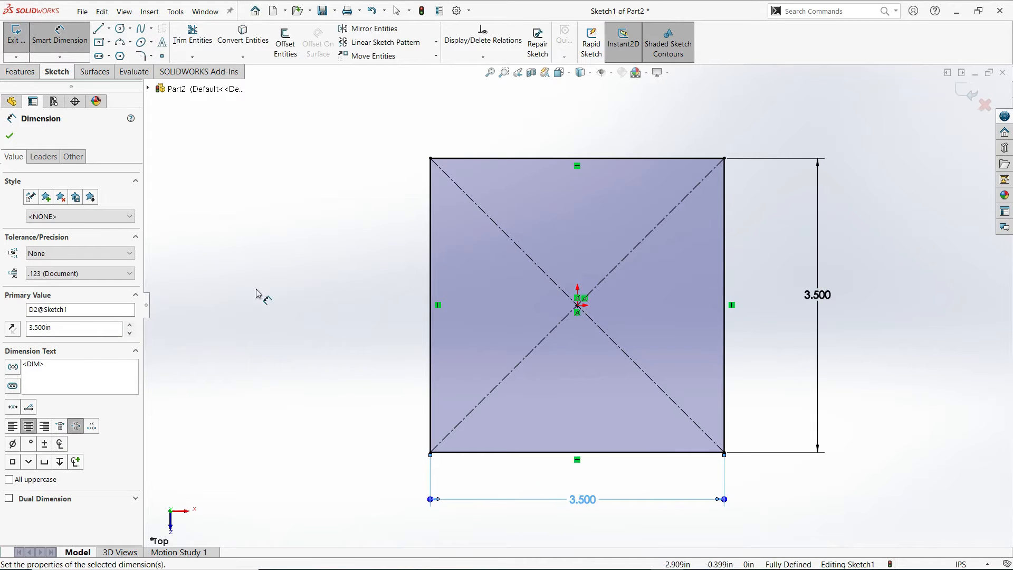
Step: Extrude the square sketch as a Blind boss with a depth of 0.75 in
click(22, 72)
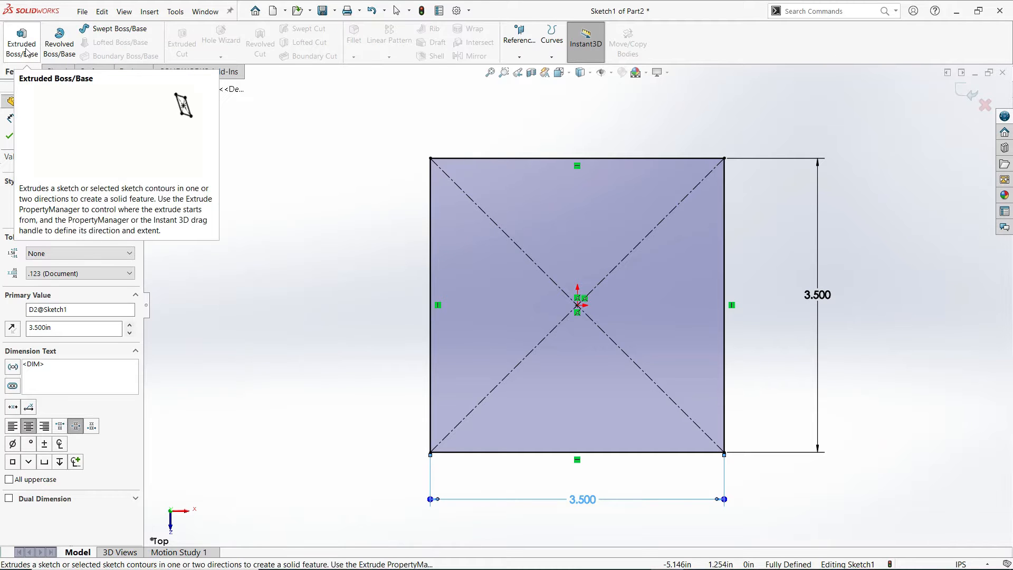
click(26, 53)
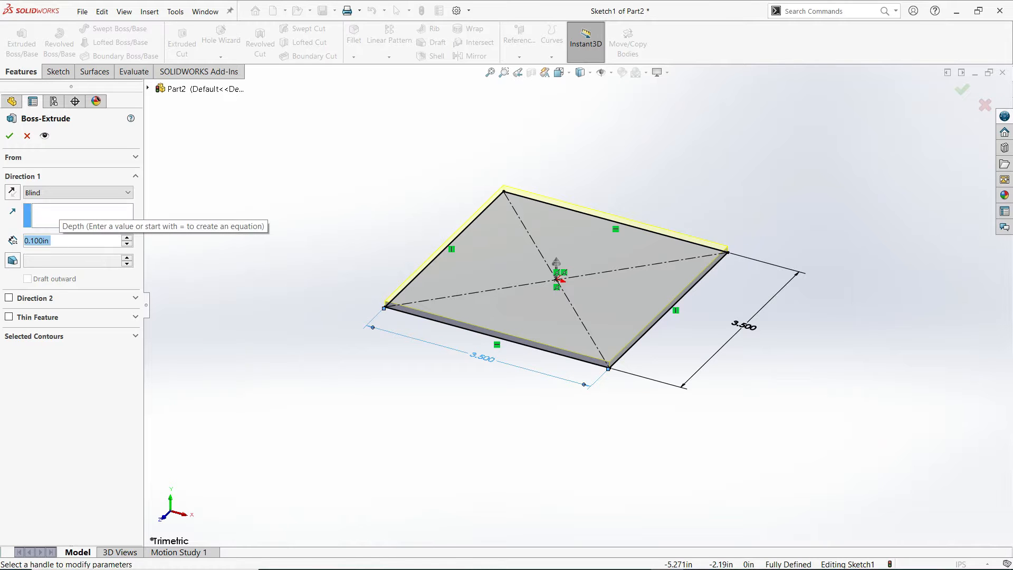
text(0.75)
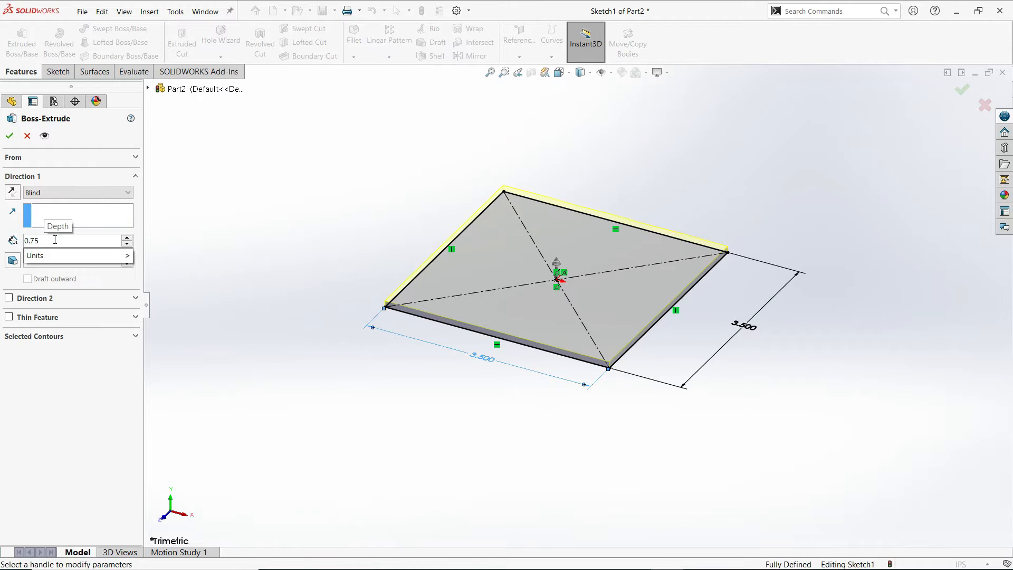
click(10, 137)
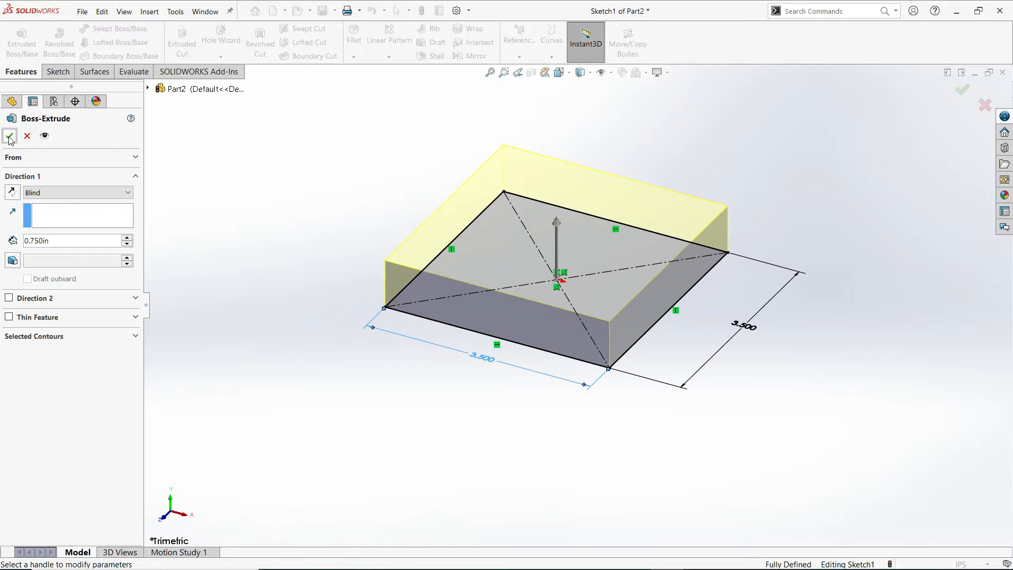
click(10, 136)
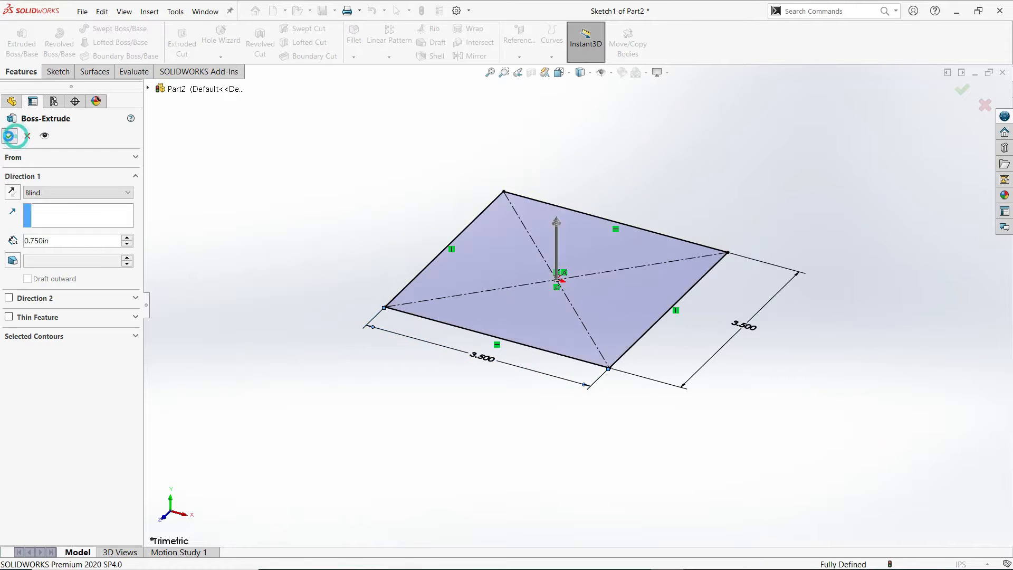
click(302, 194)
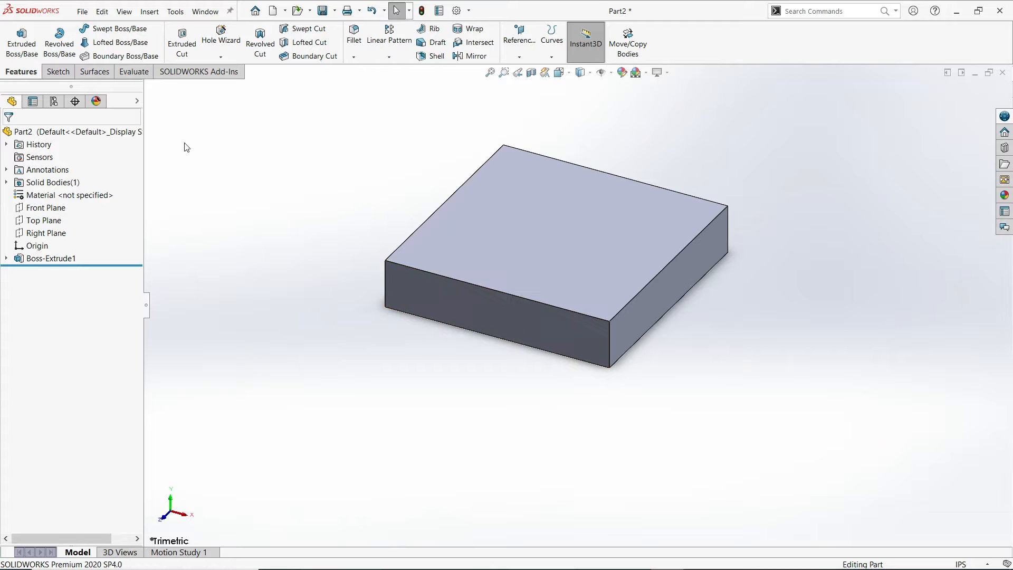
Step: Start a new sketch on the block's front side face
click(60, 73)
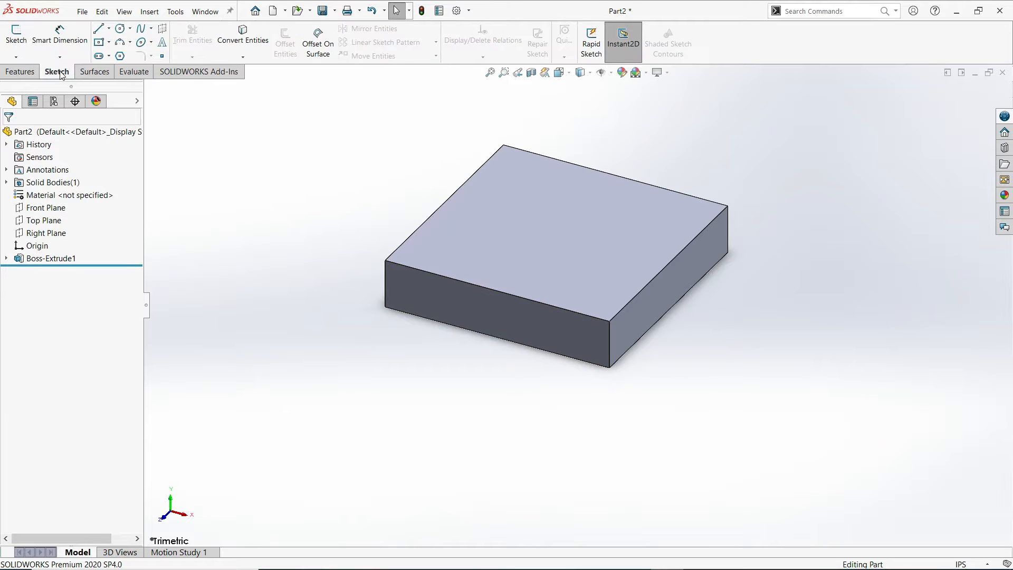
click(16, 37)
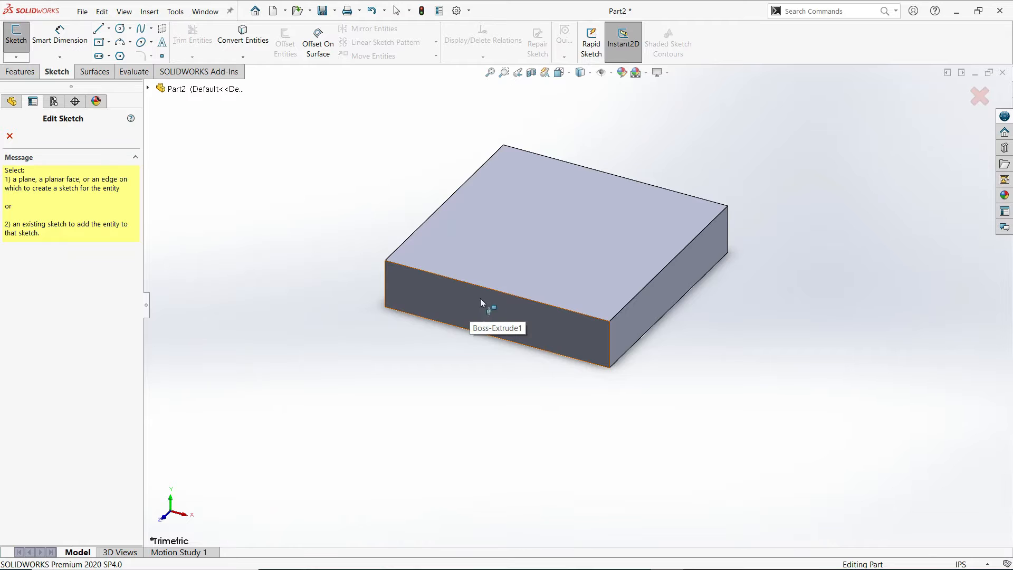
scroll(499, 306, down, 3)
scroll(502, 289, up, 2)
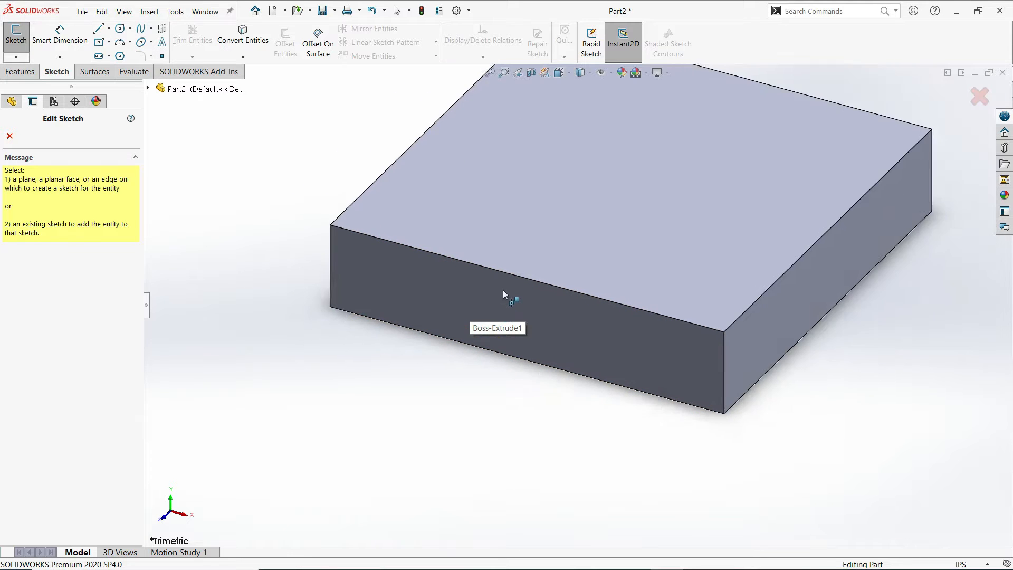
scroll(543, 308, down, 3)
scroll(543, 308, up, 2)
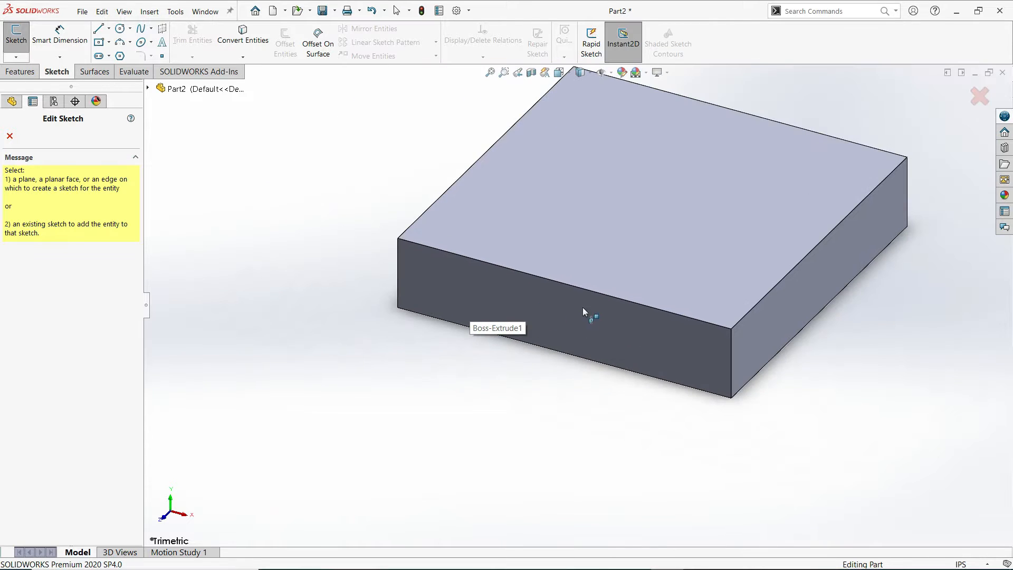
scroll(685, 178, up, 2)
scroll(685, 180, down, 2)
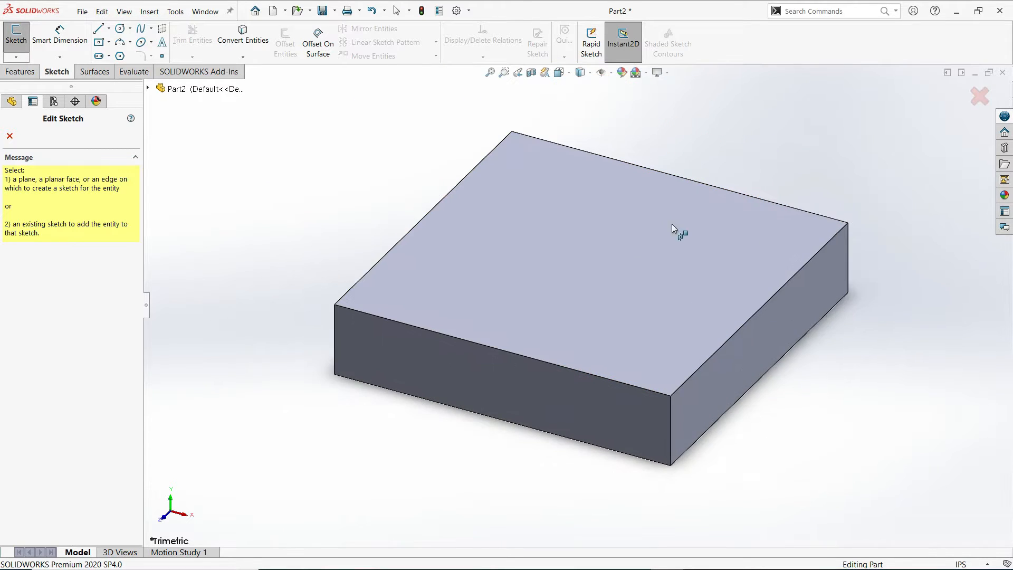
click(500, 374)
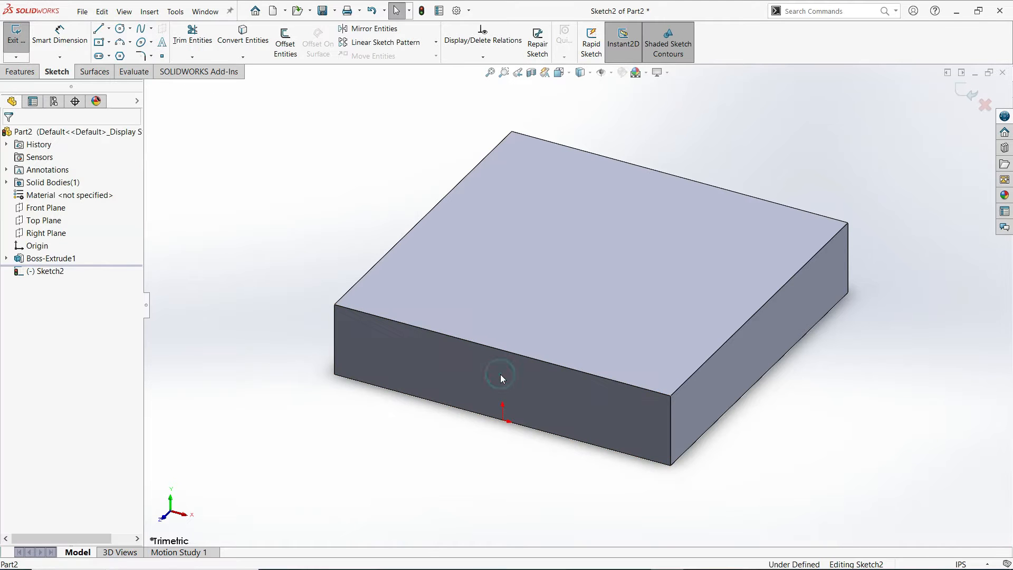
Step: Draw a vertical centerline on the front face from the origin to the midpoint of the upper edge
click(559, 72)
click(576, 119)
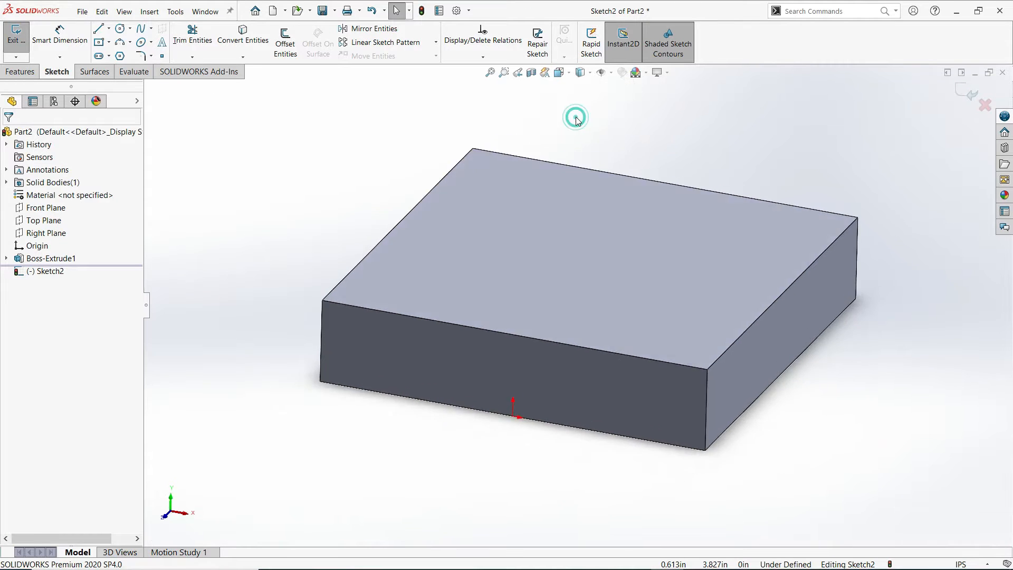
click(108, 28)
click(102, 59)
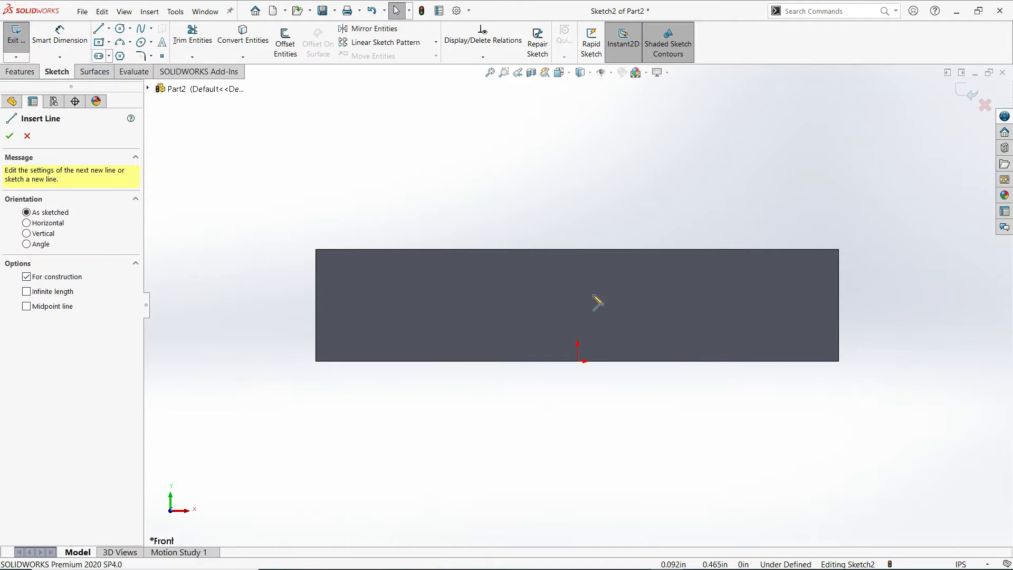
click(579, 361)
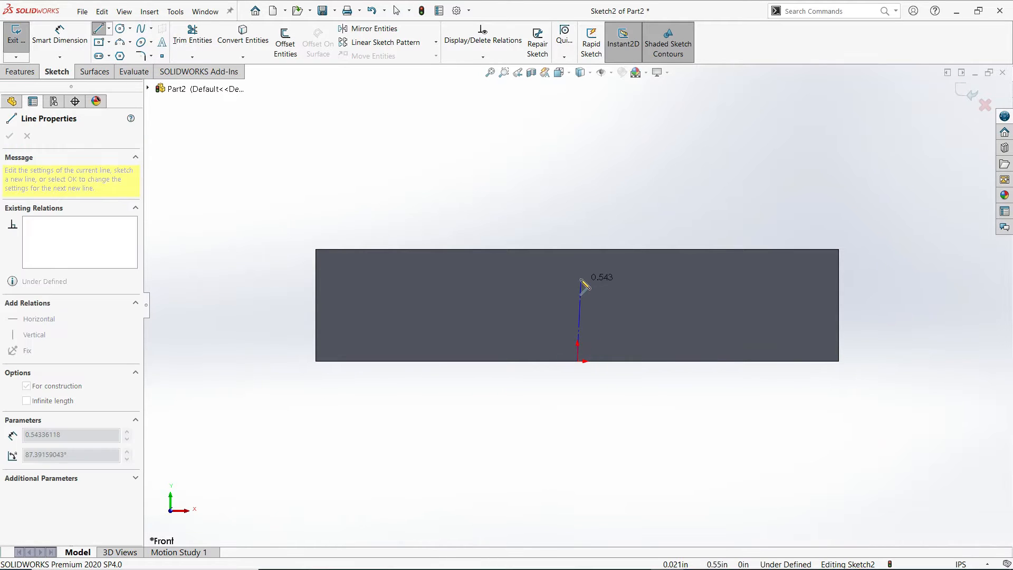
click(577, 248)
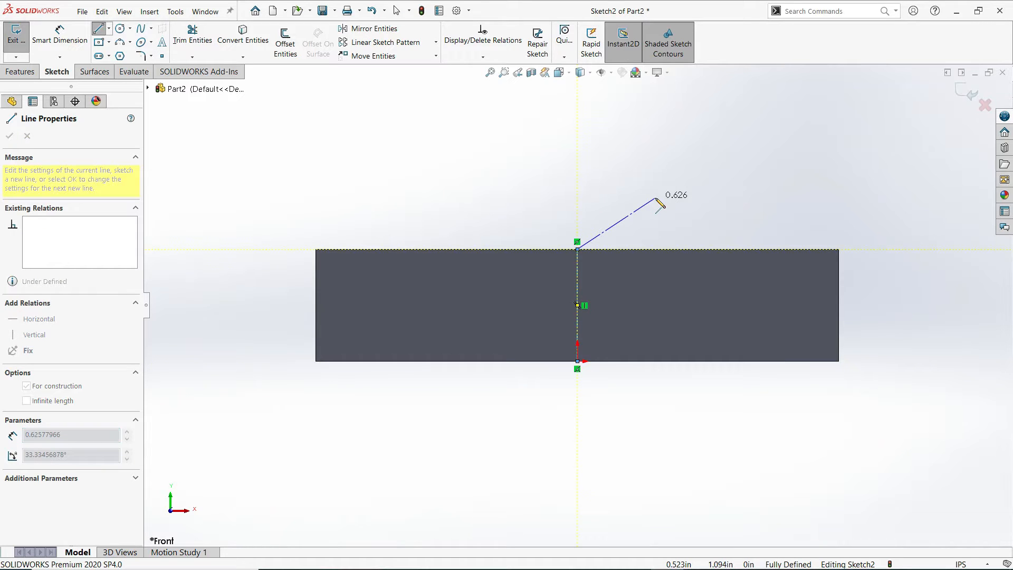
right_click(635, 176)
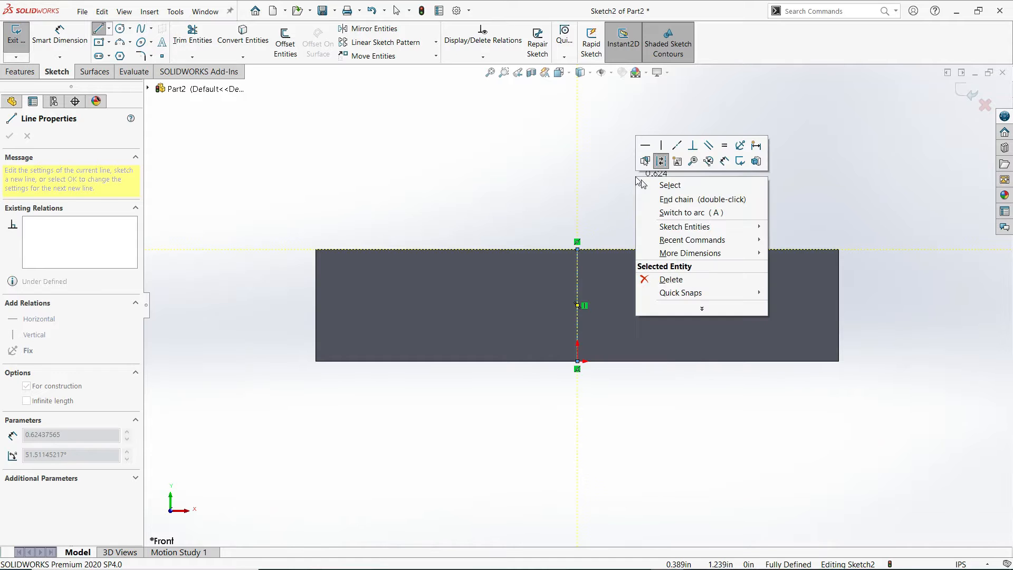
click(669, 185)
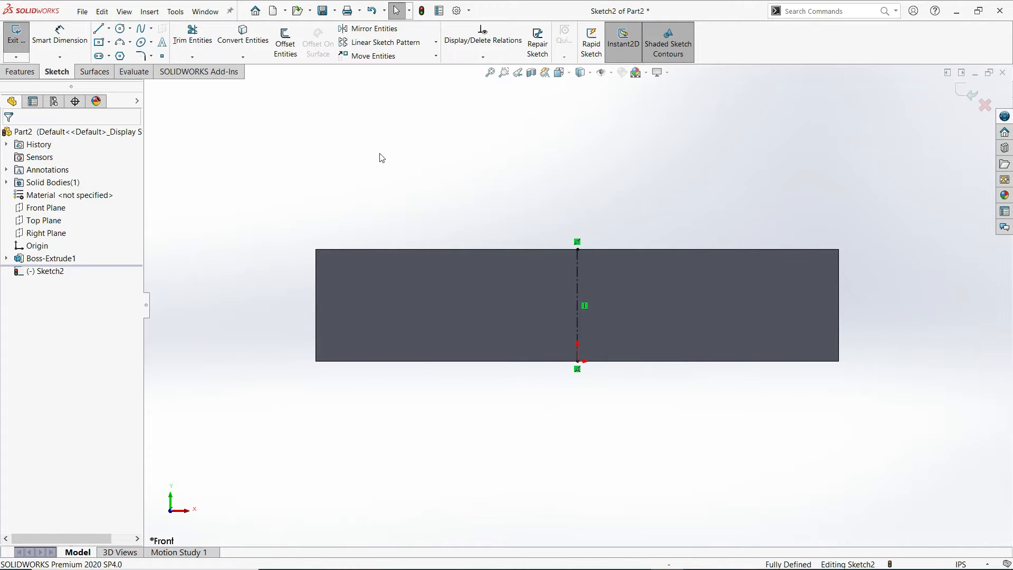
Step: Draw half a trapezoid from the centerline's upper end: about 0.37 in along the upper edge, a slanted side, and an about 0.69 in base back to the centerline
click(109, 28)
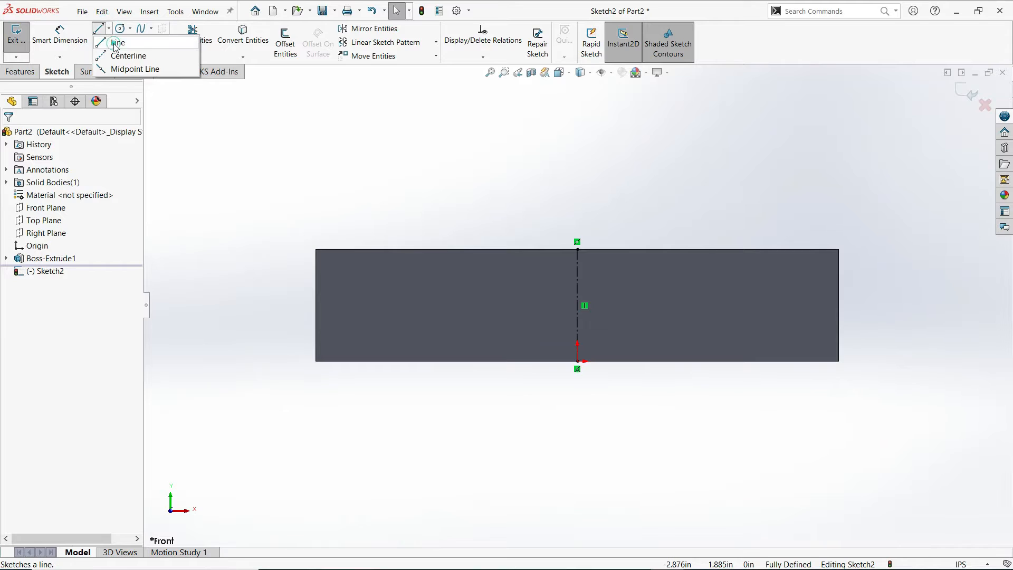
click(116, 43)
scroll(580, 274, down, 4)
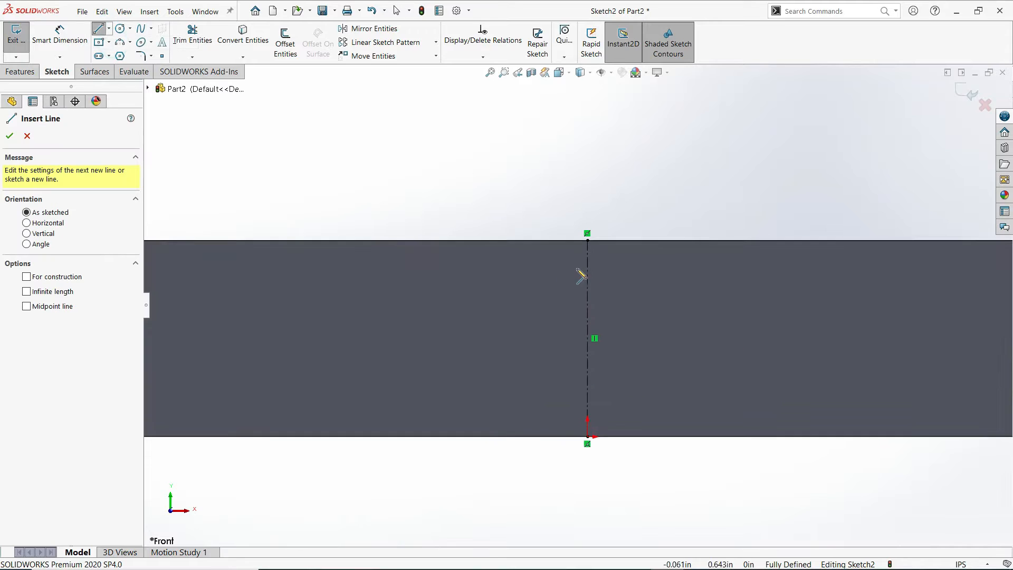
click(586, 235)
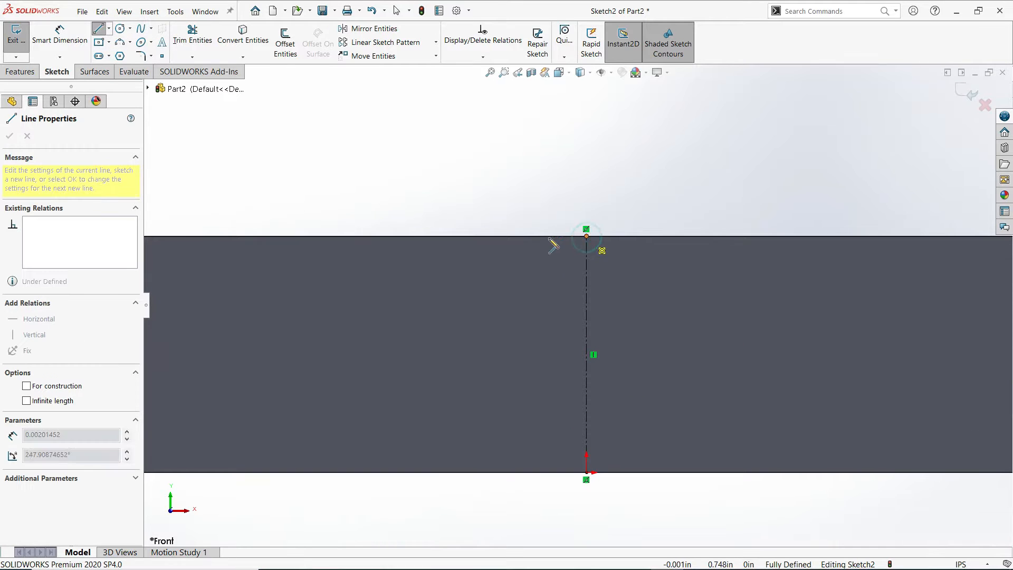
click(471, 236)
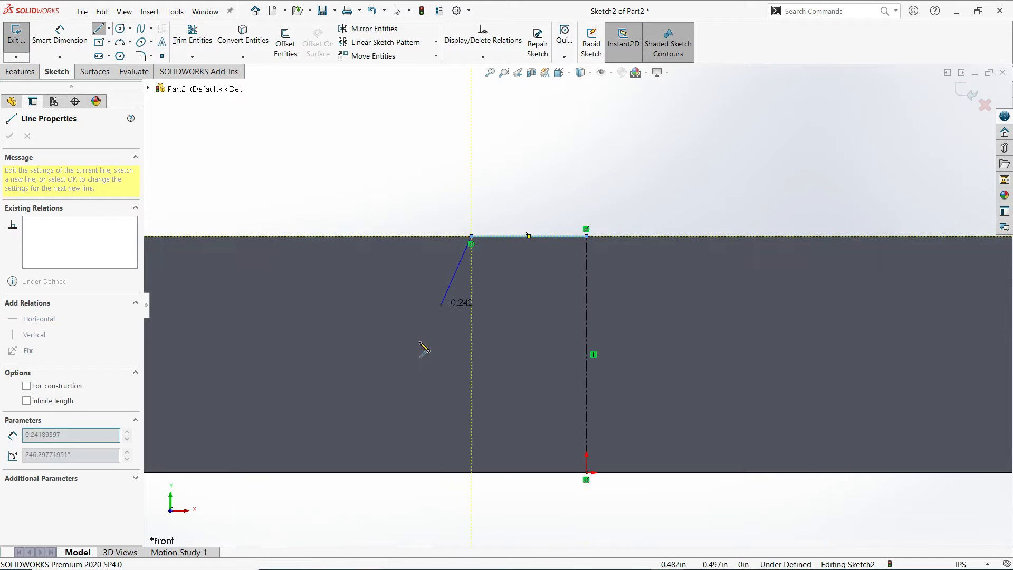
click(371, 421)
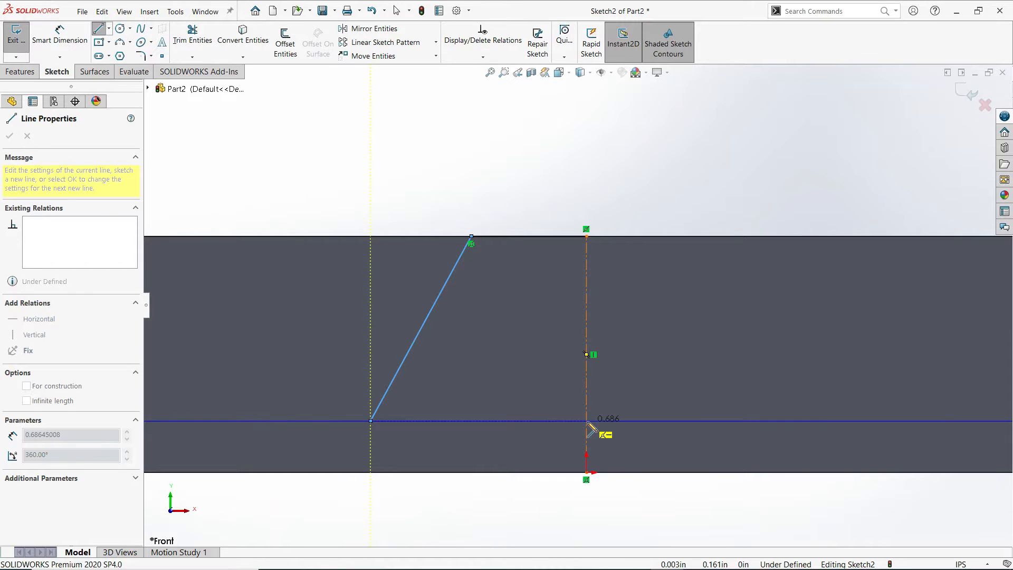
click(587, 421)
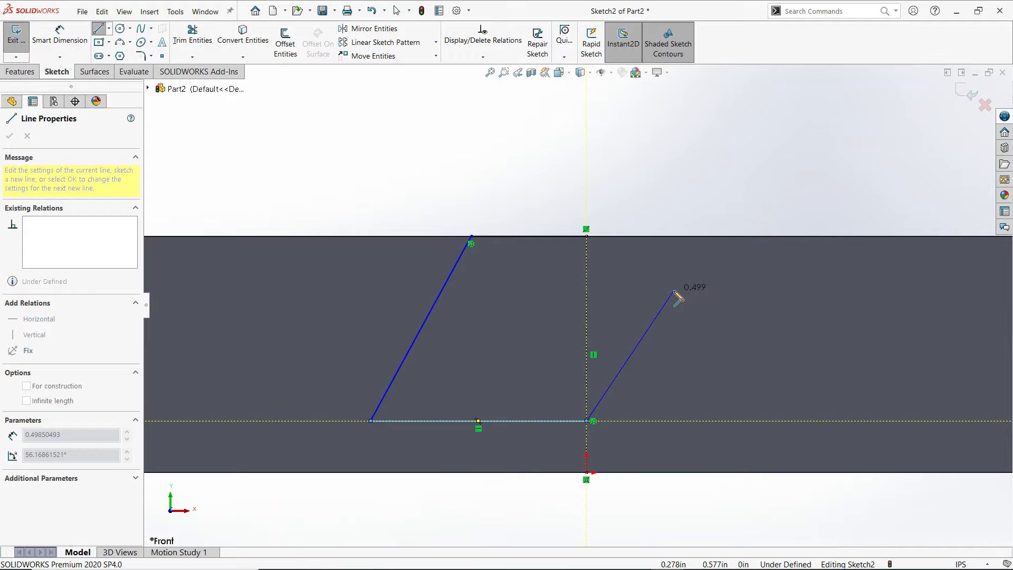
right_click(674, 292)
click(707, 300)
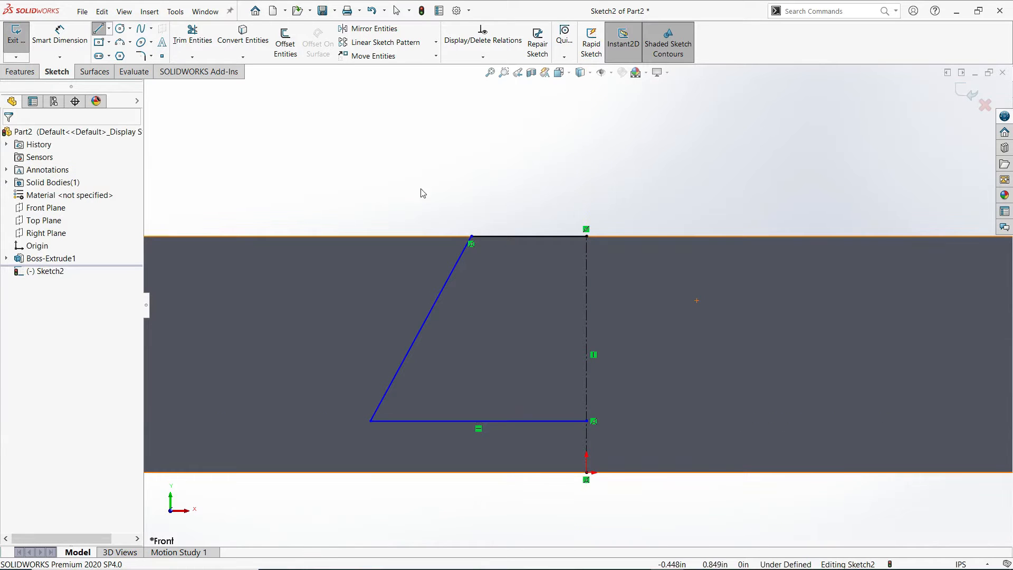
Step: Mirror the top, slanted and base lines about the vertical centerline, keeping the originals, to complete the trapezoid
key(f)
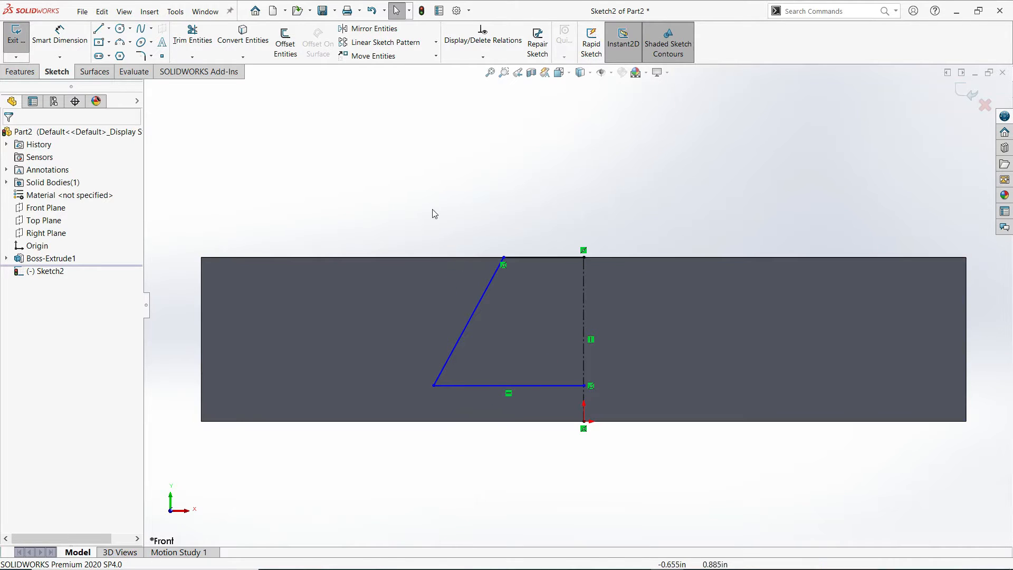
click(367, 35)
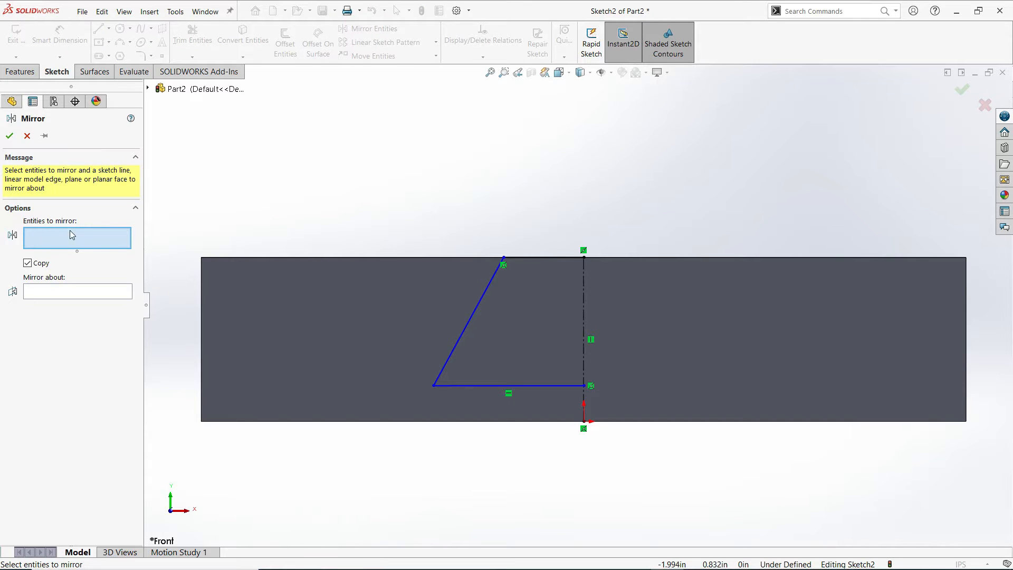
click(533, 257)
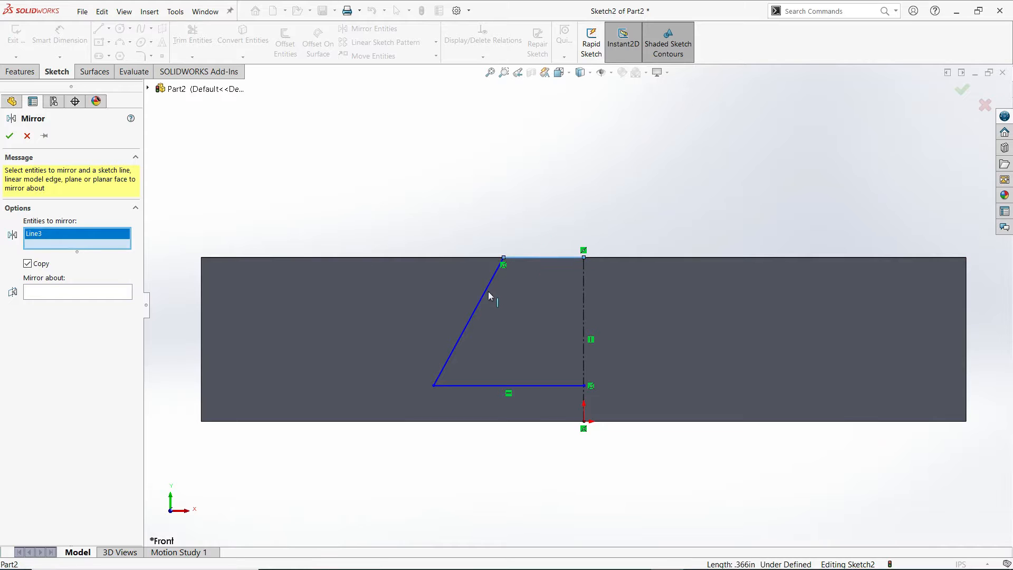
click(494, 385)
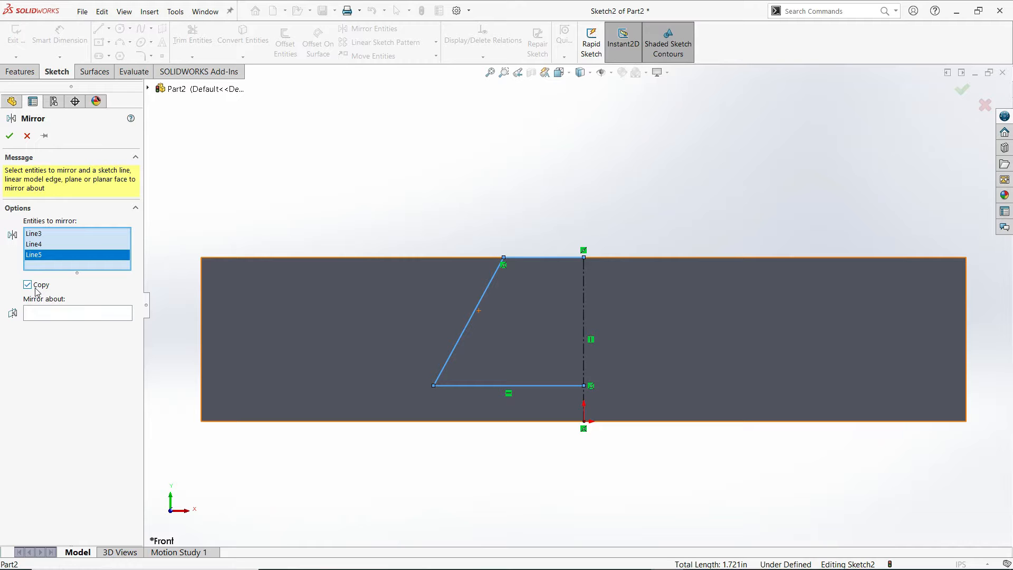
click(57, 313)
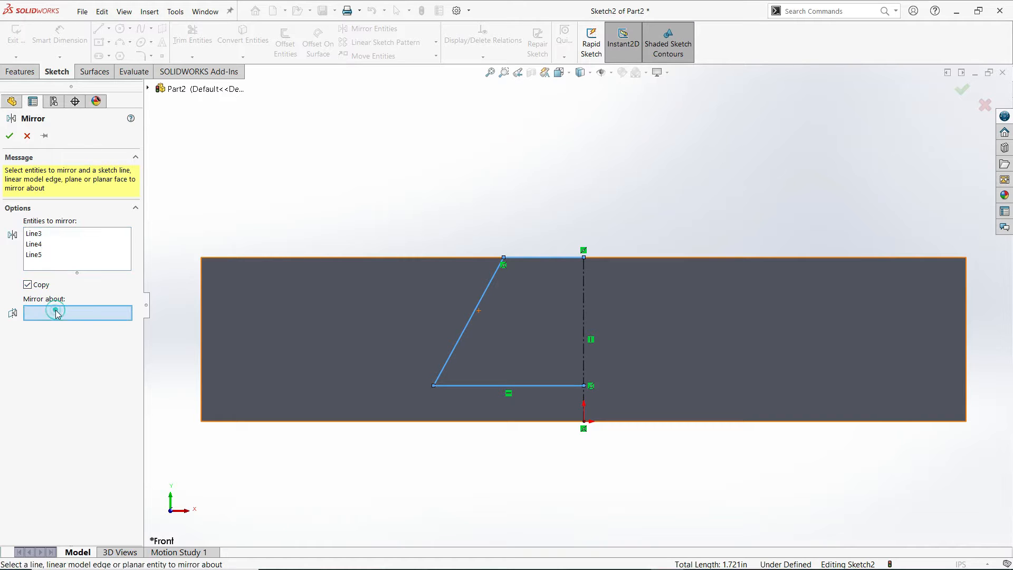
click(584, 305)
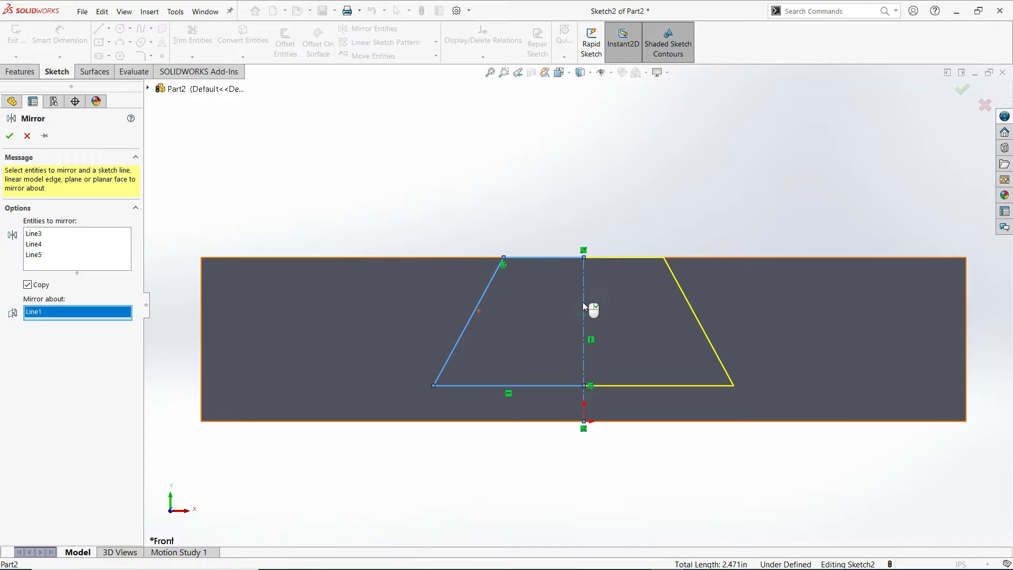
click(10, 136)
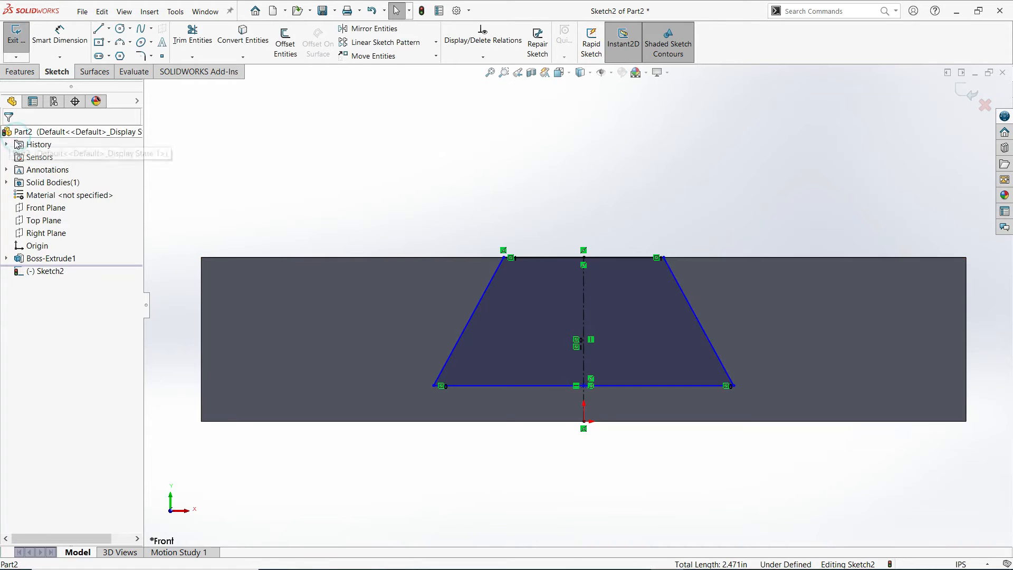
click(512, 156)
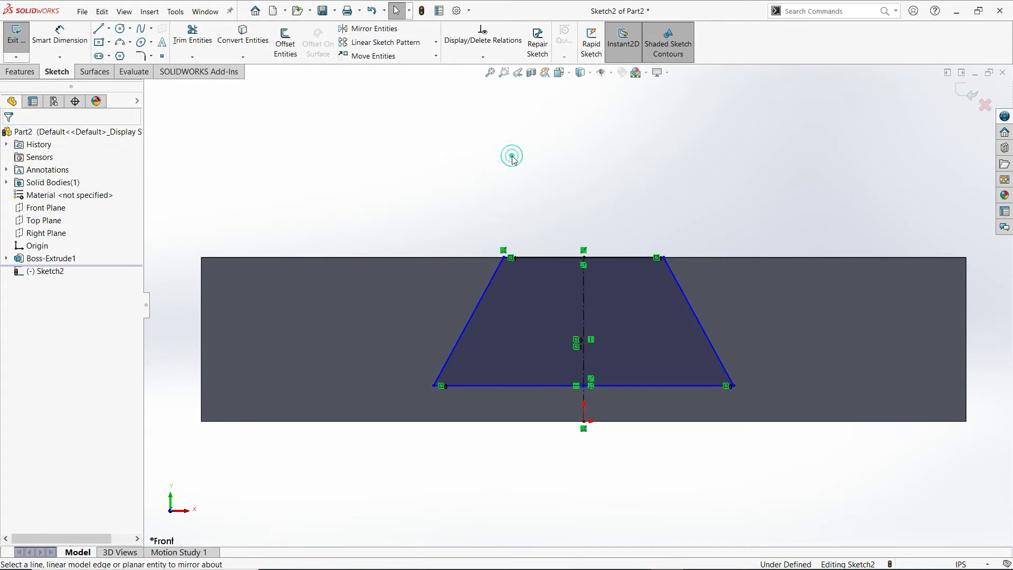
Step: Dimension the trapezoid's height between its base and top line to 0.375 in with Smart Dimension
click(66, 42)
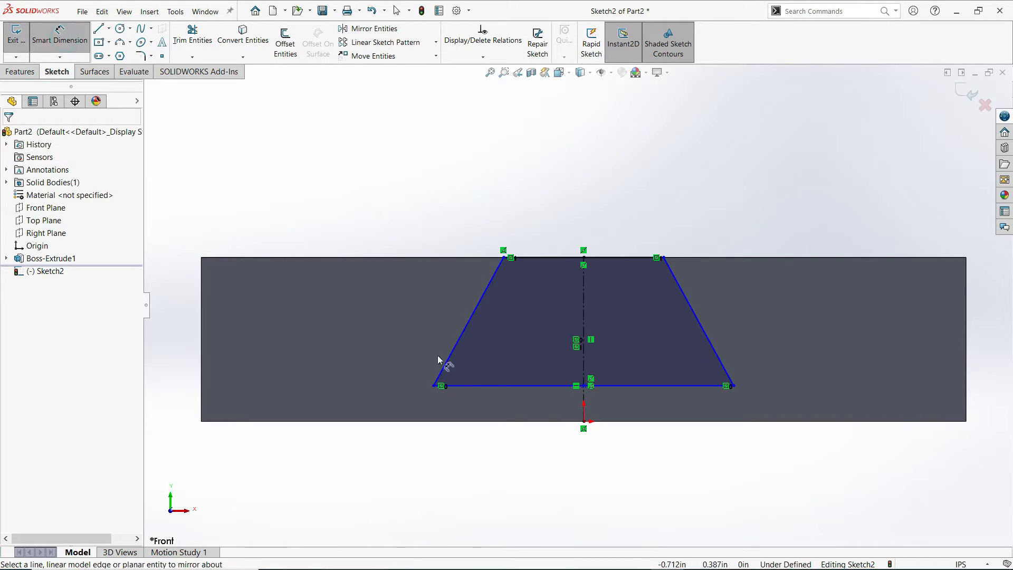
click(514, 386)
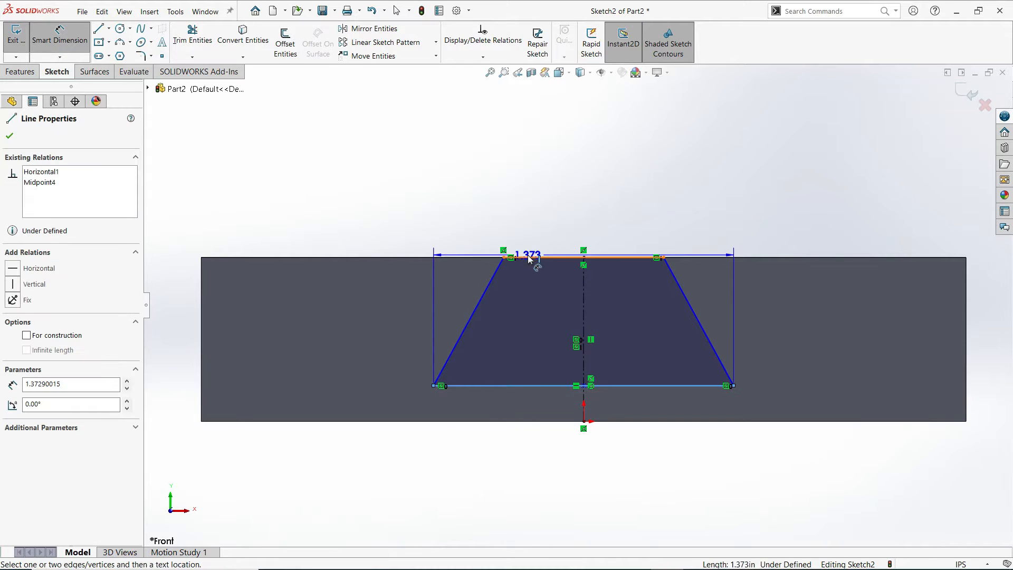
click(528, 257)
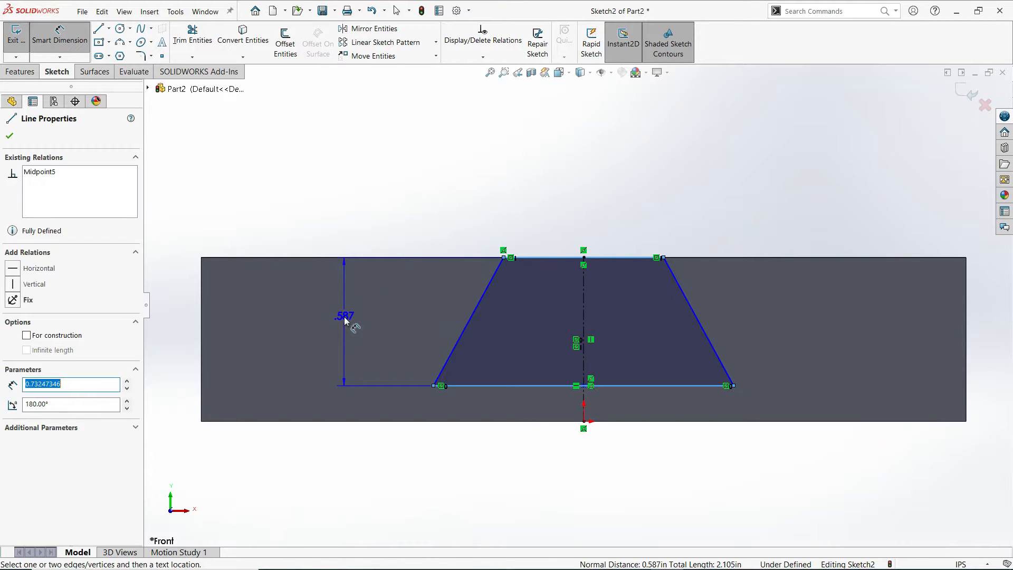
click(344, 317)
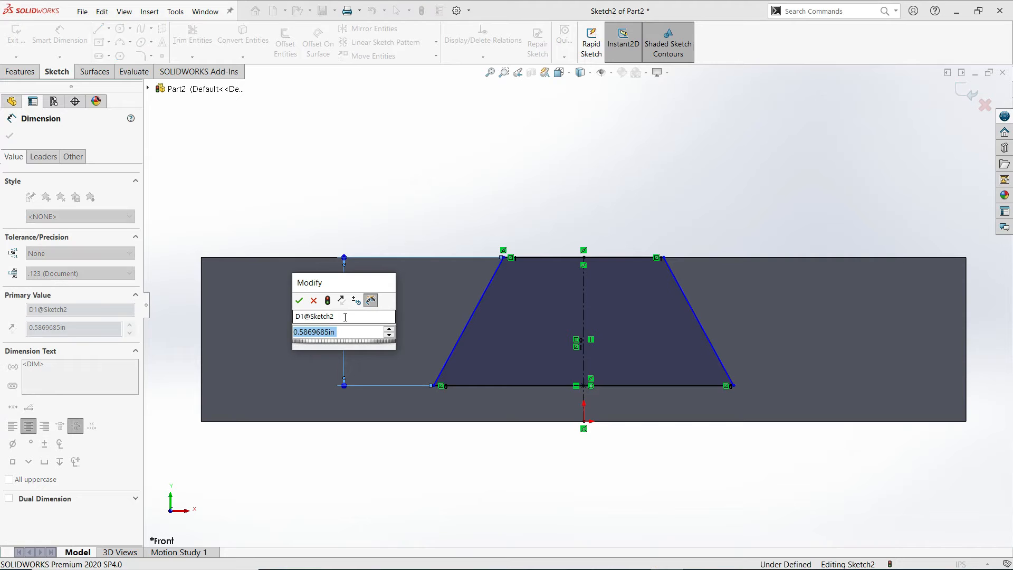
text(0.375)
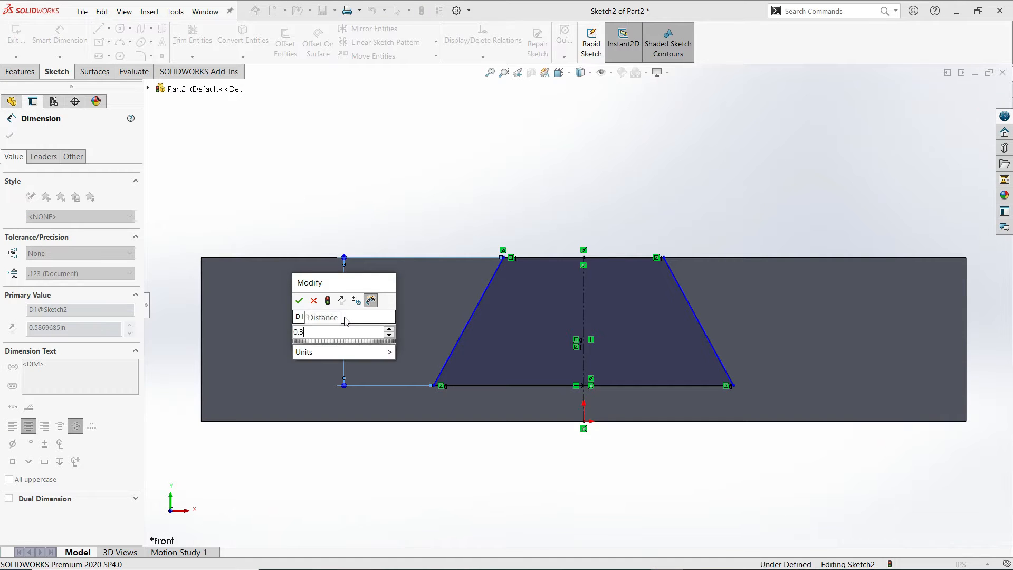
click(299, 301)
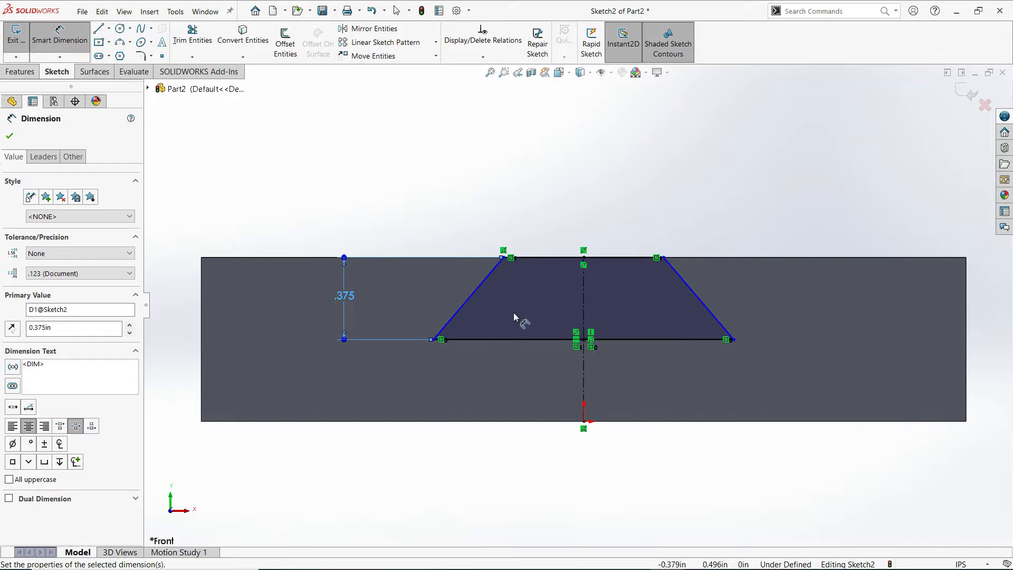
Step: Dimension the angle between the trapezoid's left slanted side and its base to 76 degrees
scroll(514, 312, down, 2)
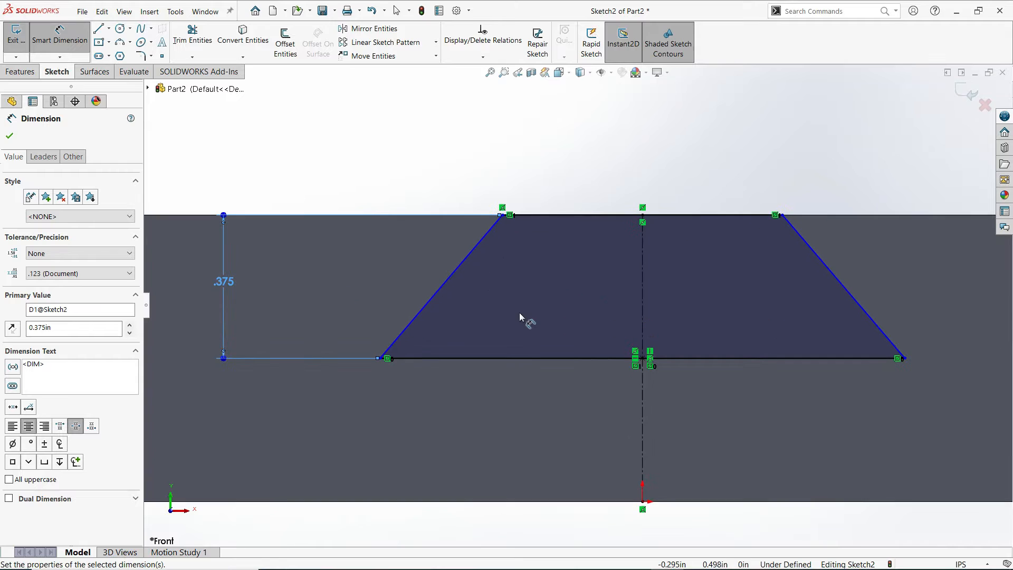
click(430, 307)
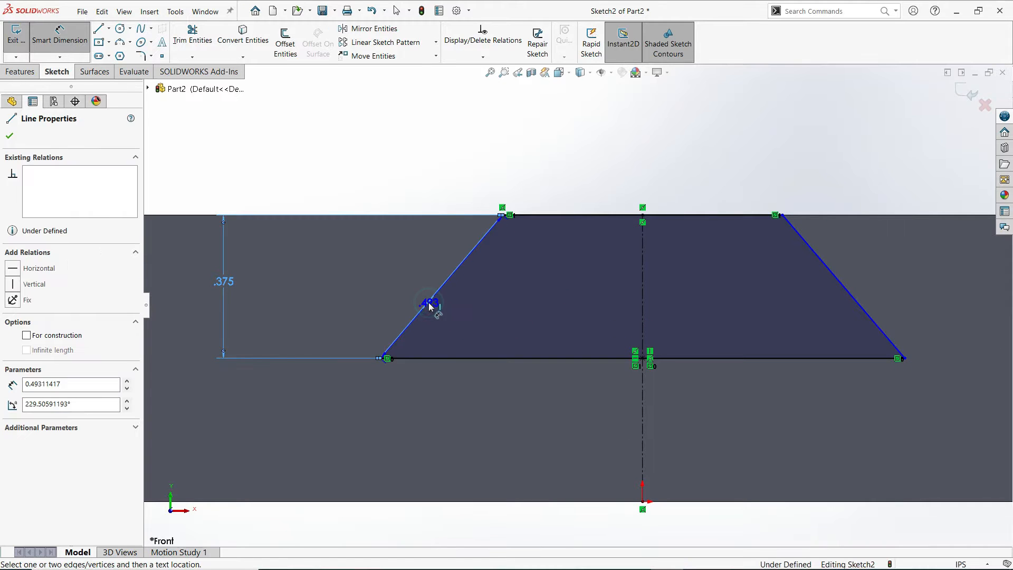
click(466, 358)
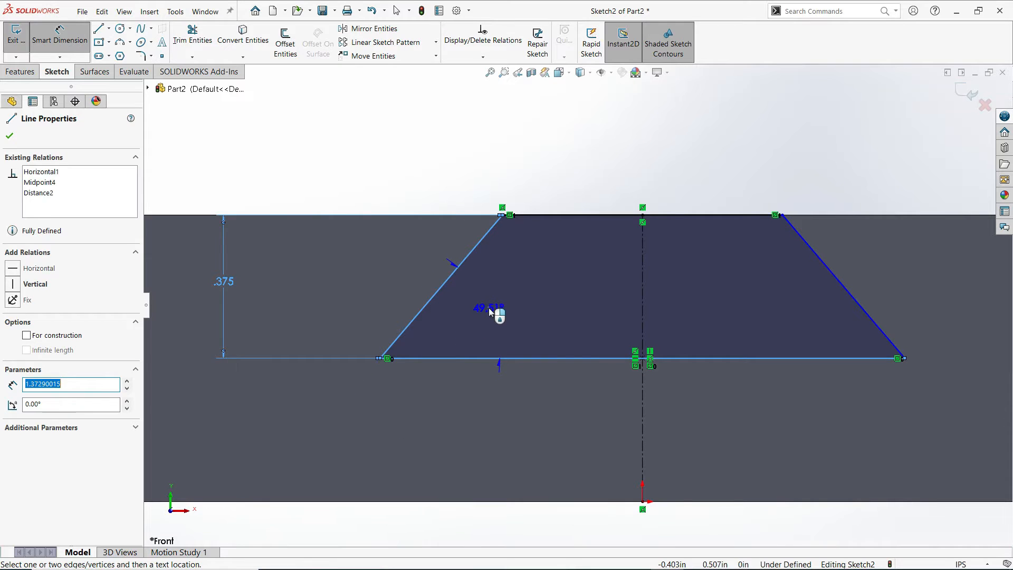
click(488, 308)
text(76)
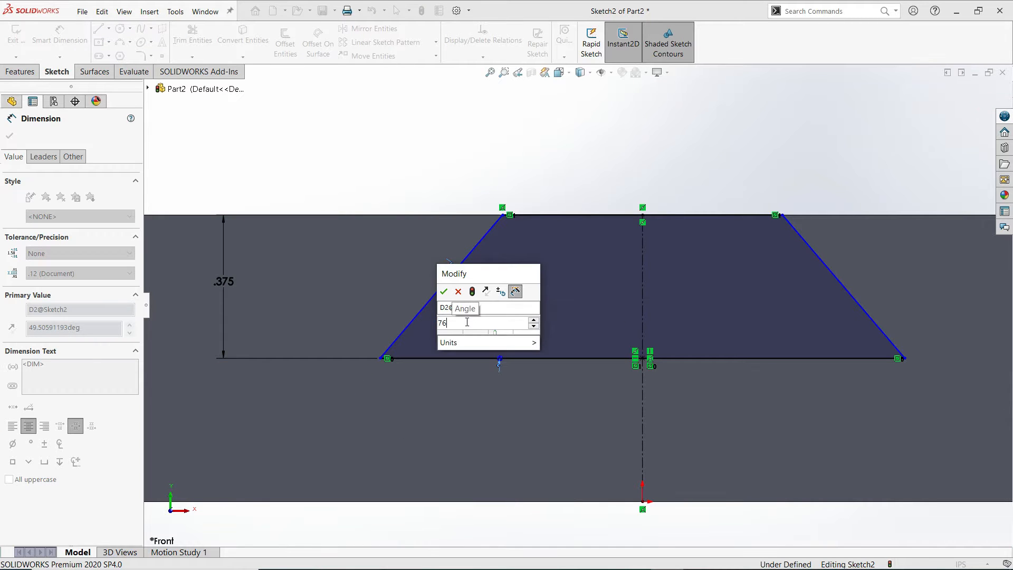
click(443, 292)
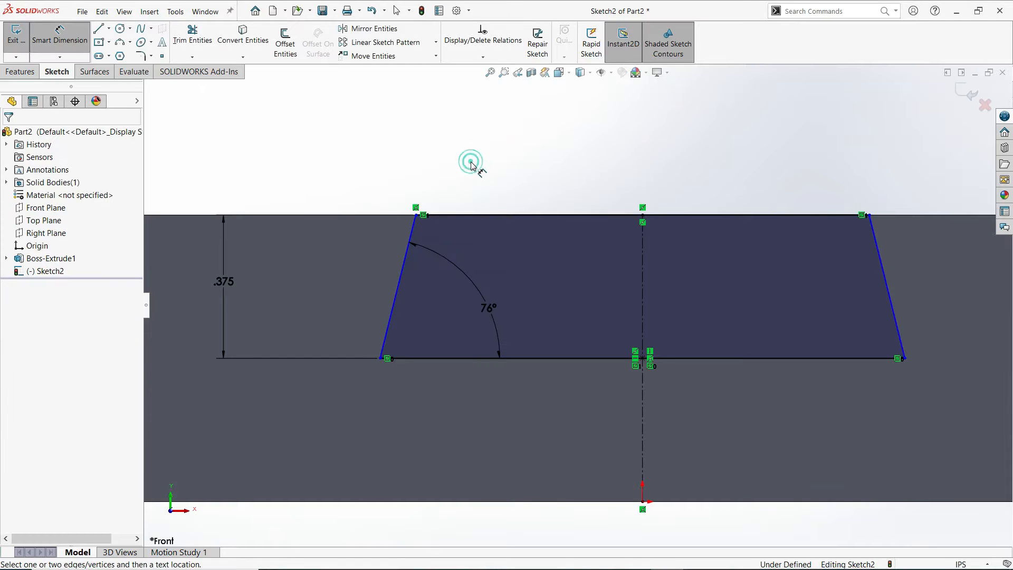
Step: Dimension the trapezoid's base width to 0.5 in, placing the dimension below the block
scroll(592, 195, up, 3)
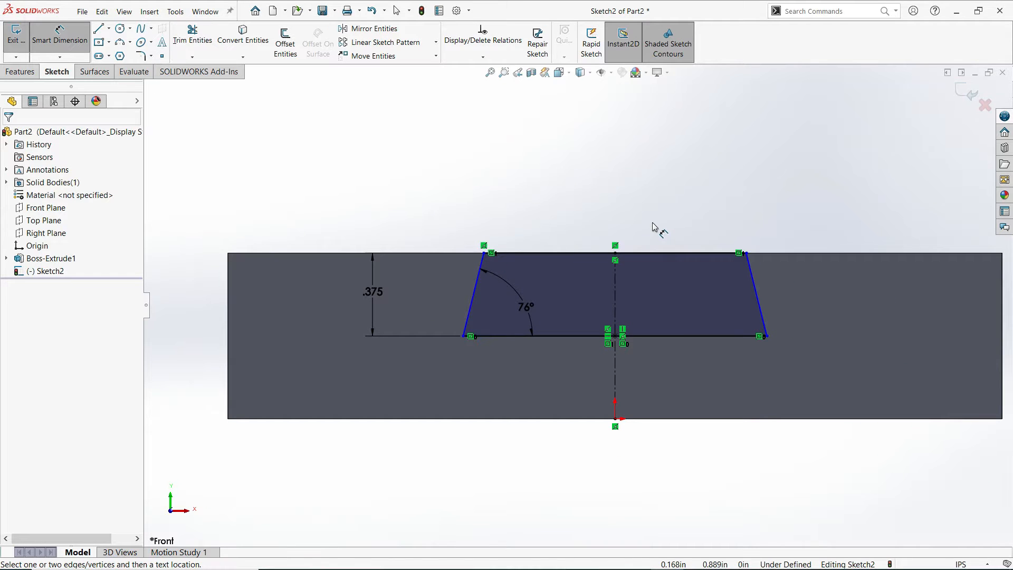
click(670, 335)
click(615, 453)
text(0.5)
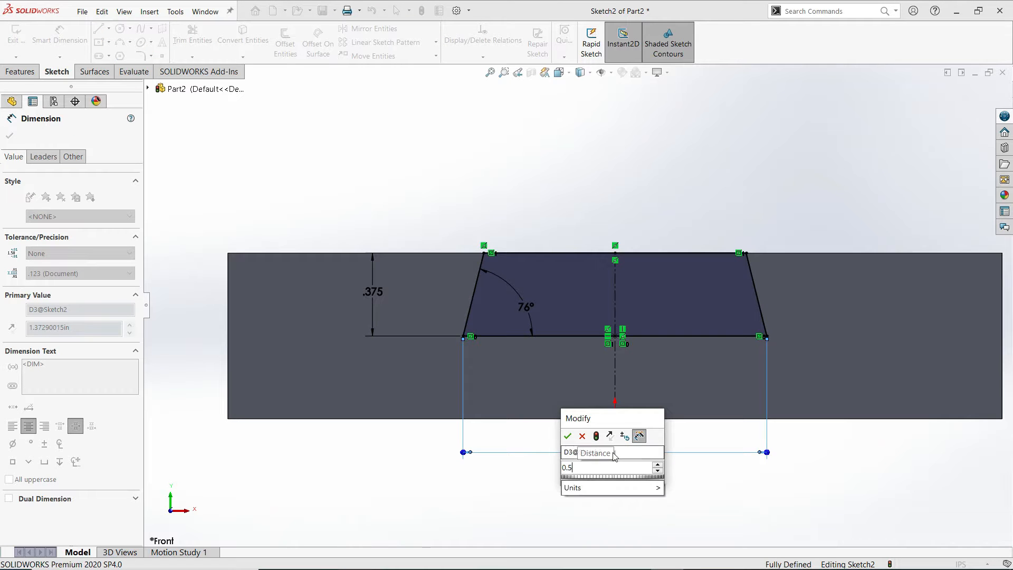
click(568, 437)
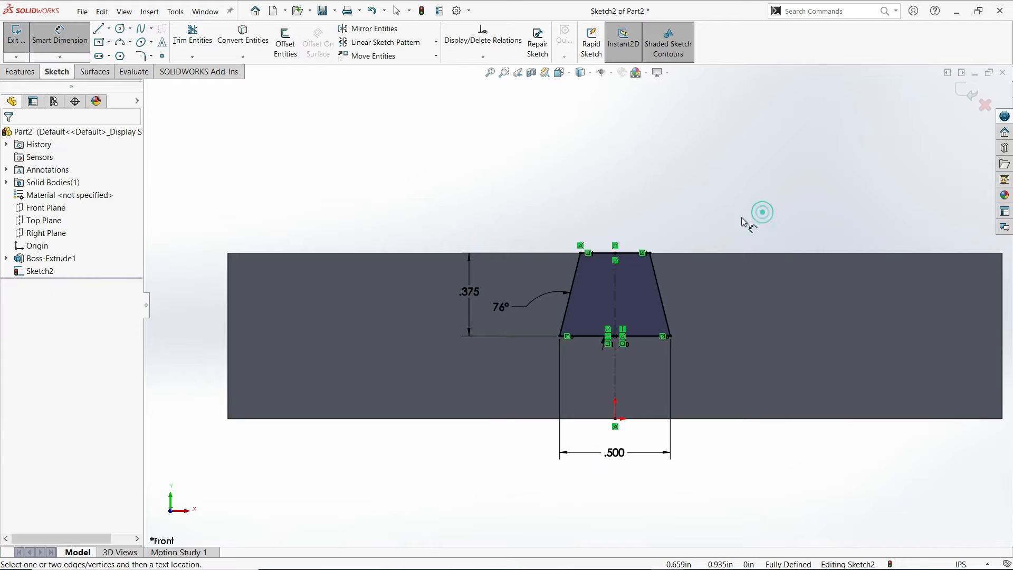
Step: Move the 76 degree angle dimension text inside the trapezoid profile
drag(501, 305, 568, 320)
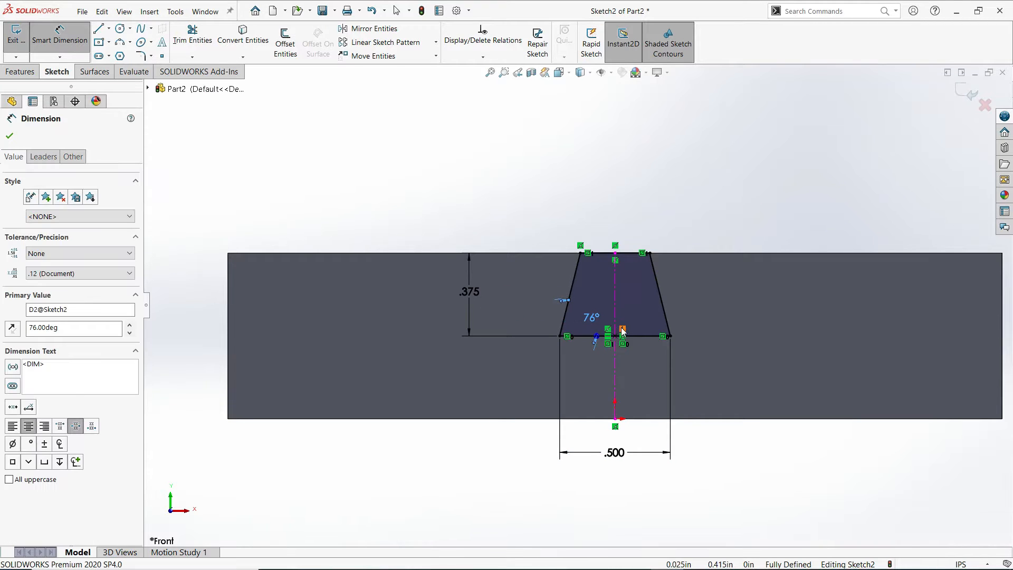
scroll(622, 330, down, 3)
click(569, 173)
scroll(549, 177, up, 3)
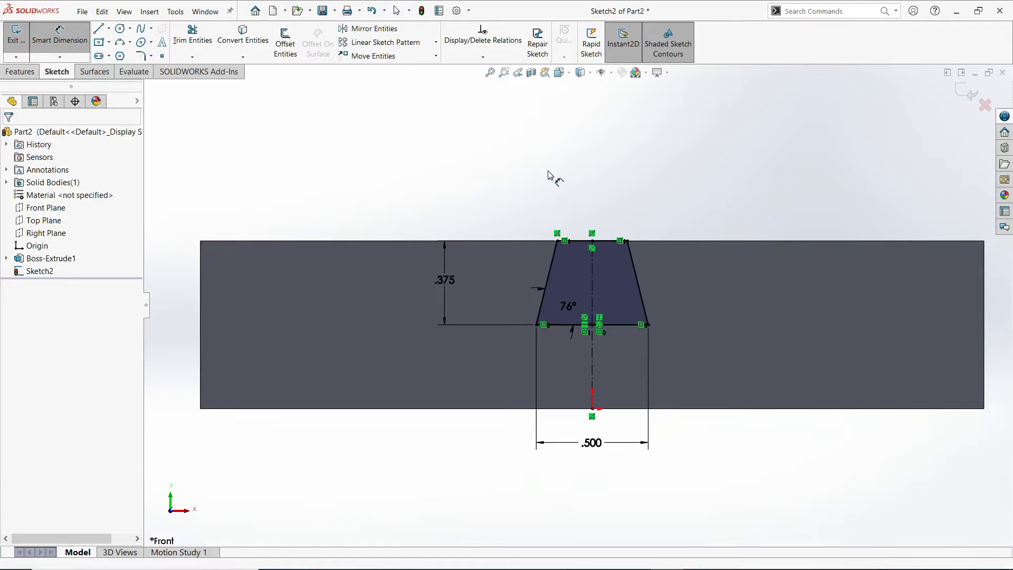
Step: Cut the dovetail trapezoid profile through the whole block with an Extruded Cut set to Through All
click(19, 73)
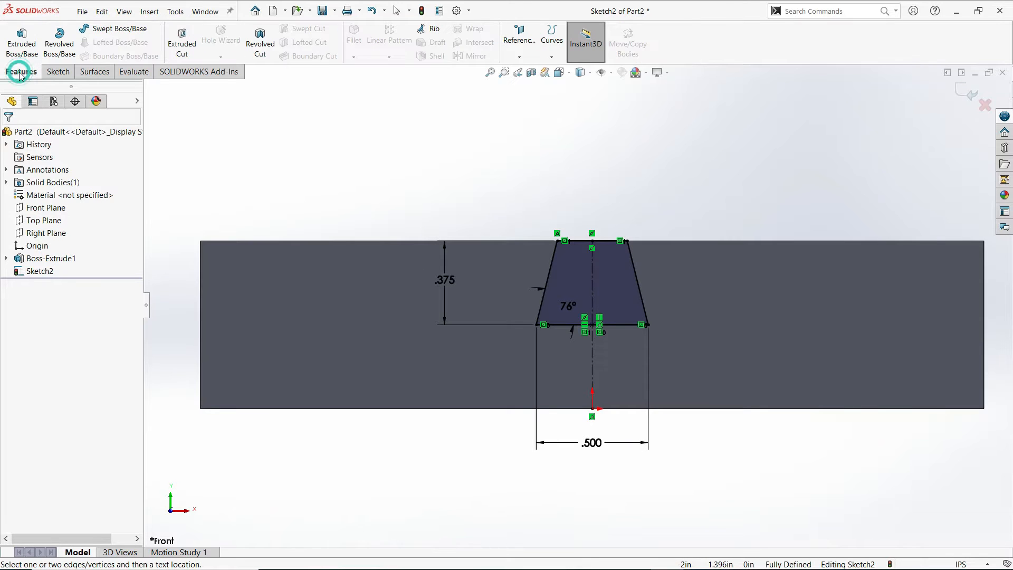
click(183, 52)
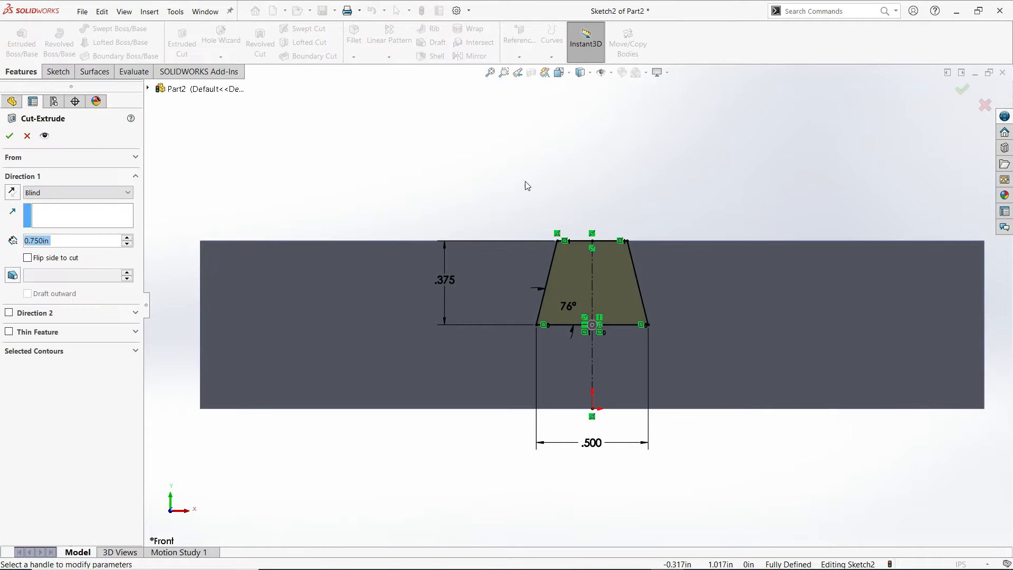
middle_drag(546, 174, 511, 254)
scroll(513, 231, up, 2)
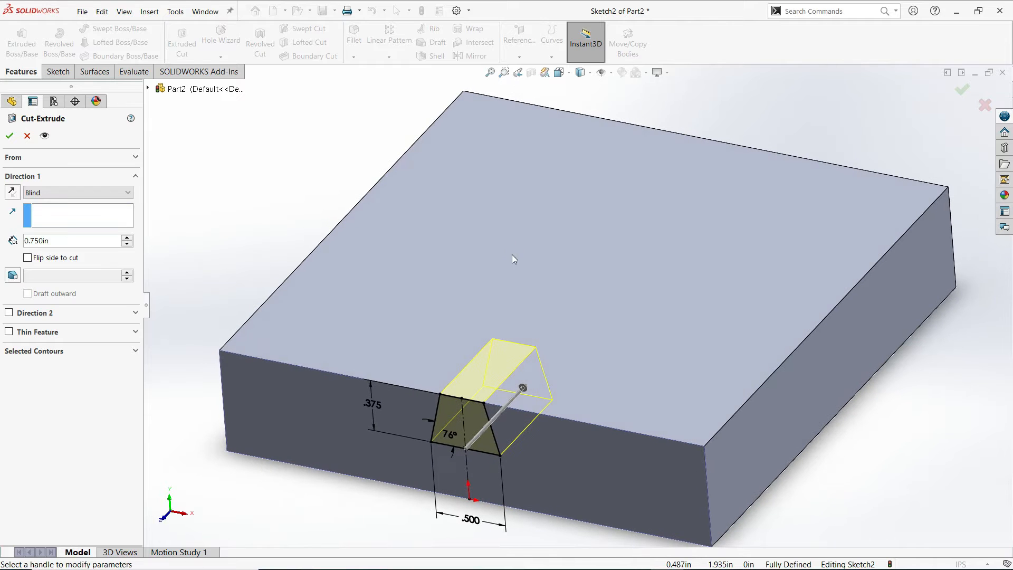
click(67, 194)
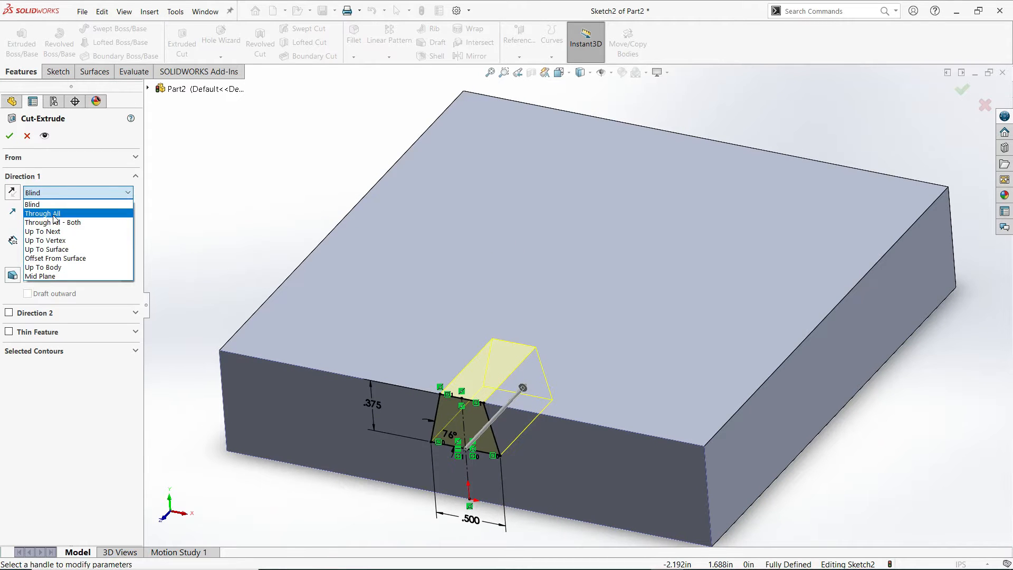
click(55, 213)
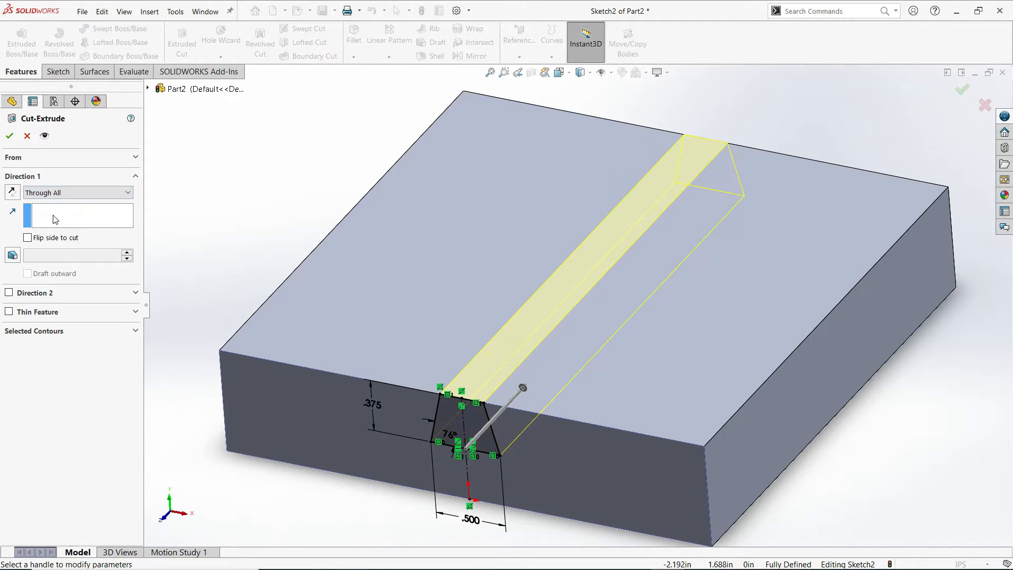
click(9, 136)
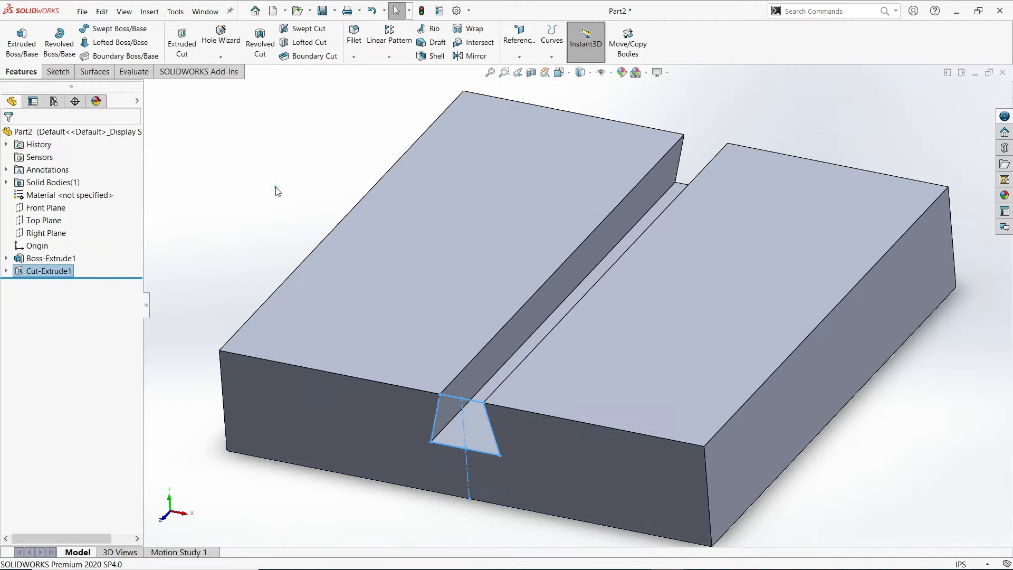
Step: Start a new sketch on the block's right side face and orient the view normal to it
key(f)
scroll(533, 275, down, 2)
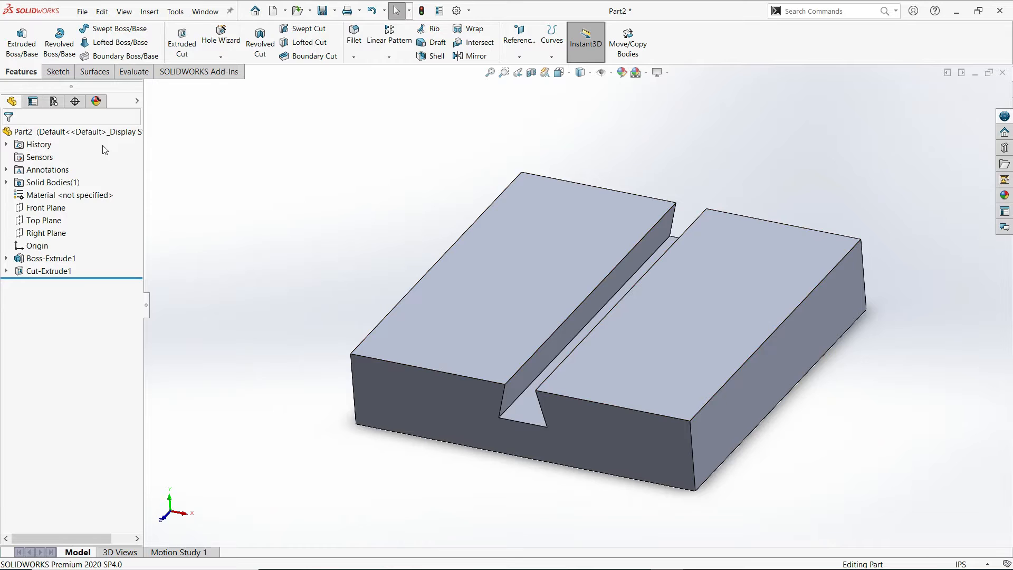
click(58, 72)
click(16, 36)
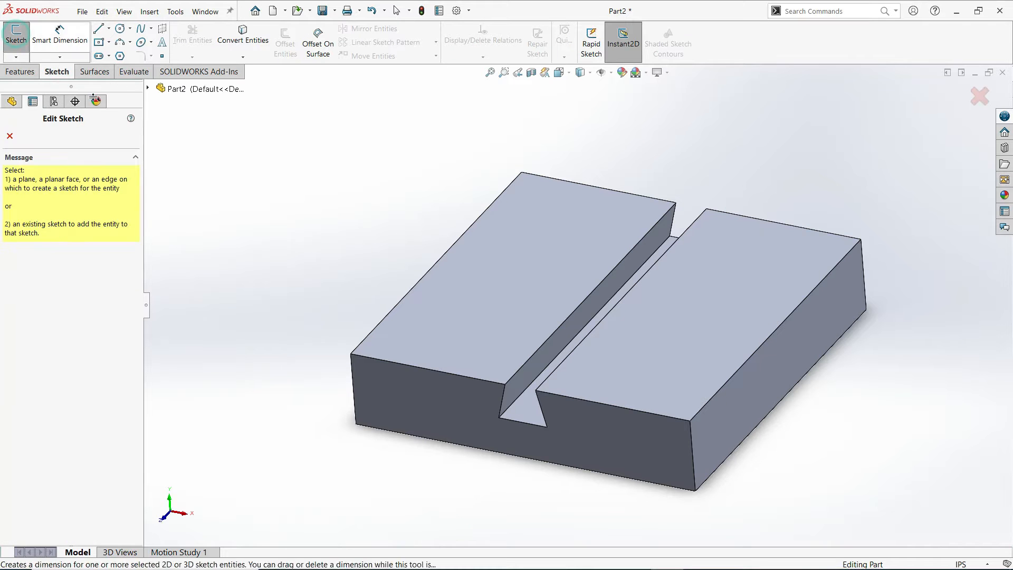
click(784, 345)
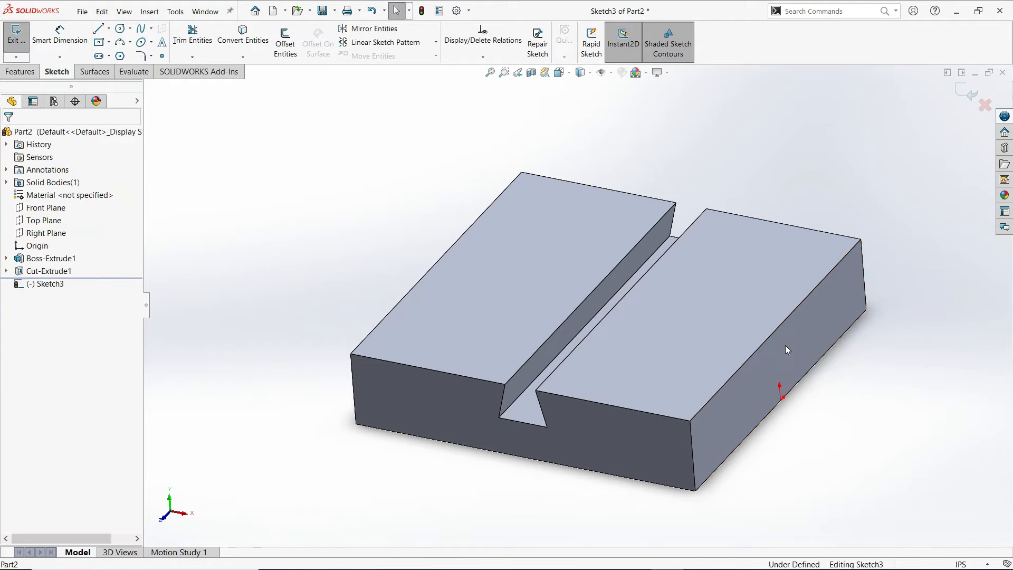
click(569, 77)
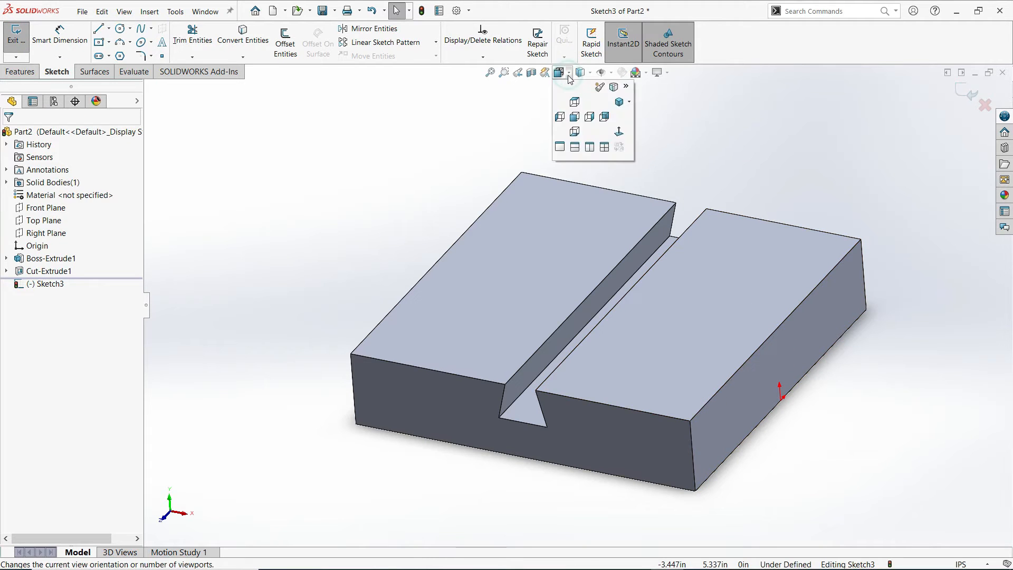
click(620, 134)
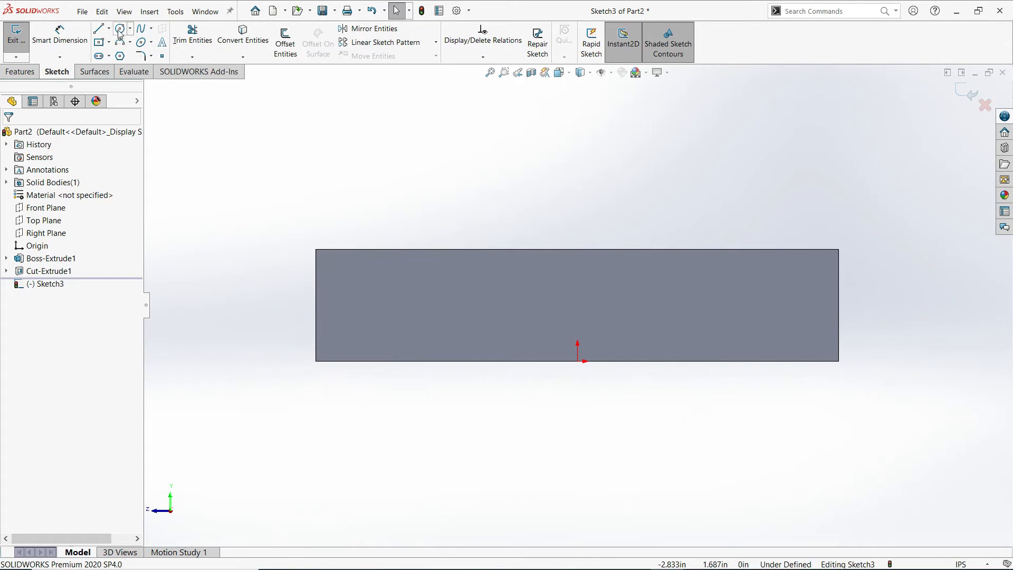
Step: Draw a vertical centerline from the origin up to the top edge of the side face
click(110, 29)
click(102, 56)
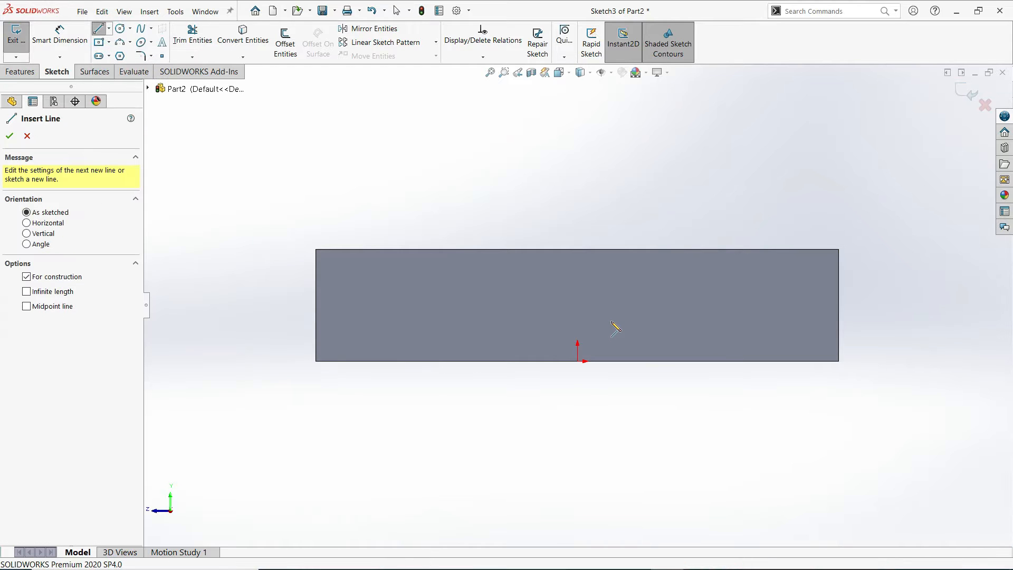
scroll(610, 327, down, 2)
click(559, 377)
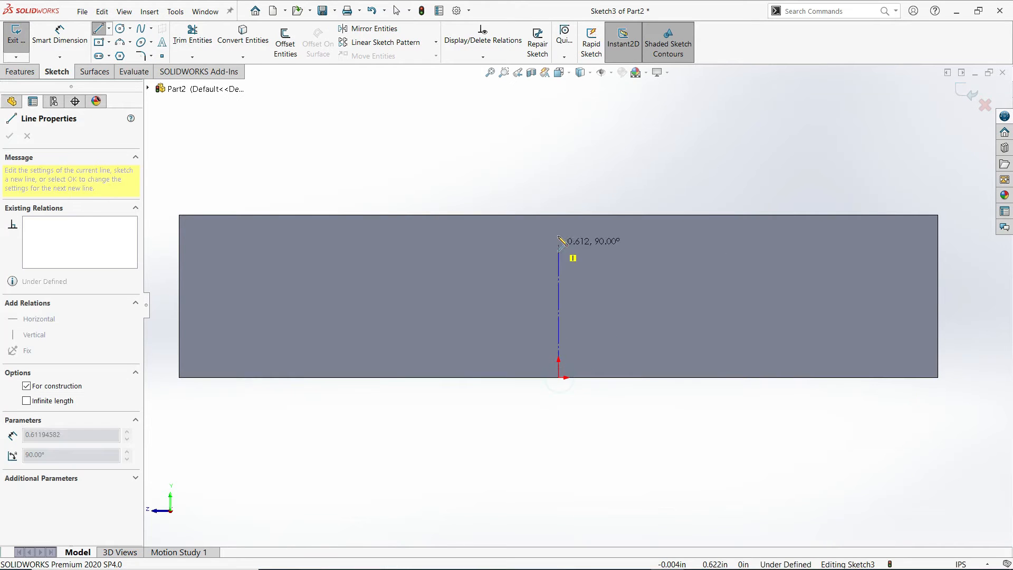
click(558, 215)
right_click(432, 152)
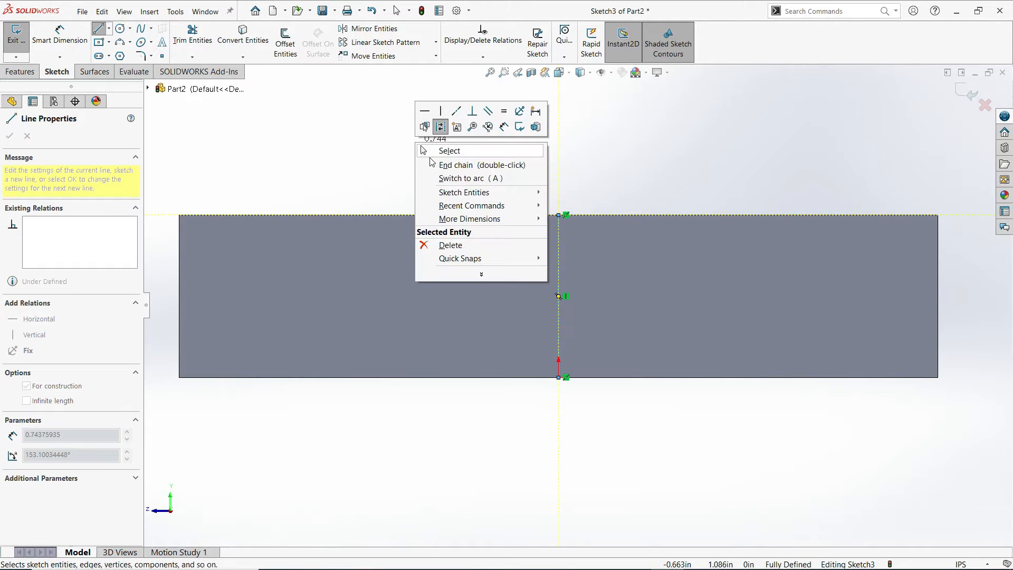
click(430, 147)
Step: Sketch a half trapezoid left of the centerline from its top end, about 0.34 in wide on top, 0.61 in at the base and 0.55 in high
key(l)
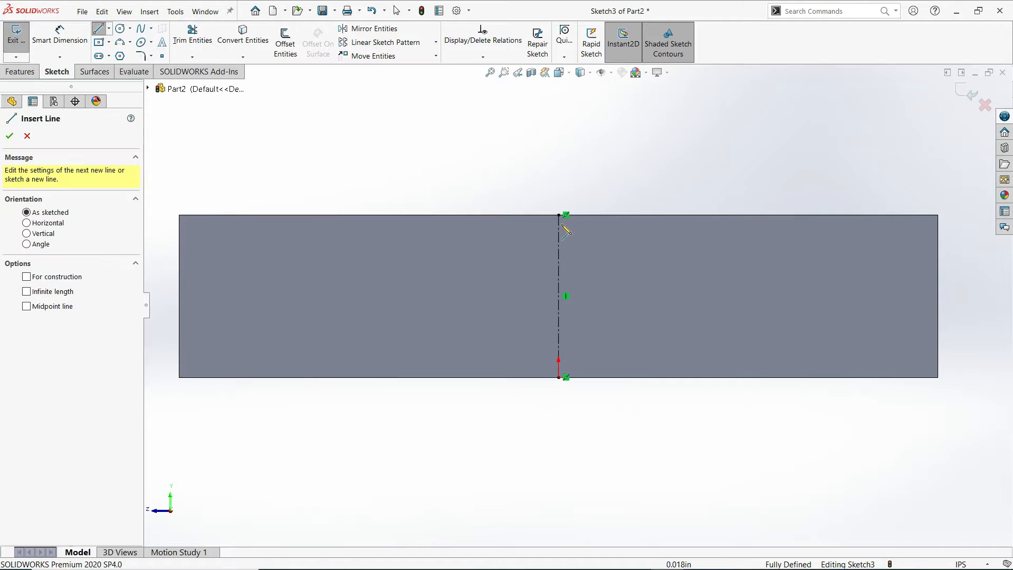
click(559, 214)
click(484, 215)
click(426, 334)
click(559, 334)
right_click(395, 192)
click(421, 198)
Step: Dimension the half trapezoid's height between its base and top line to 0.375 in with Smart Dimension
key(d)
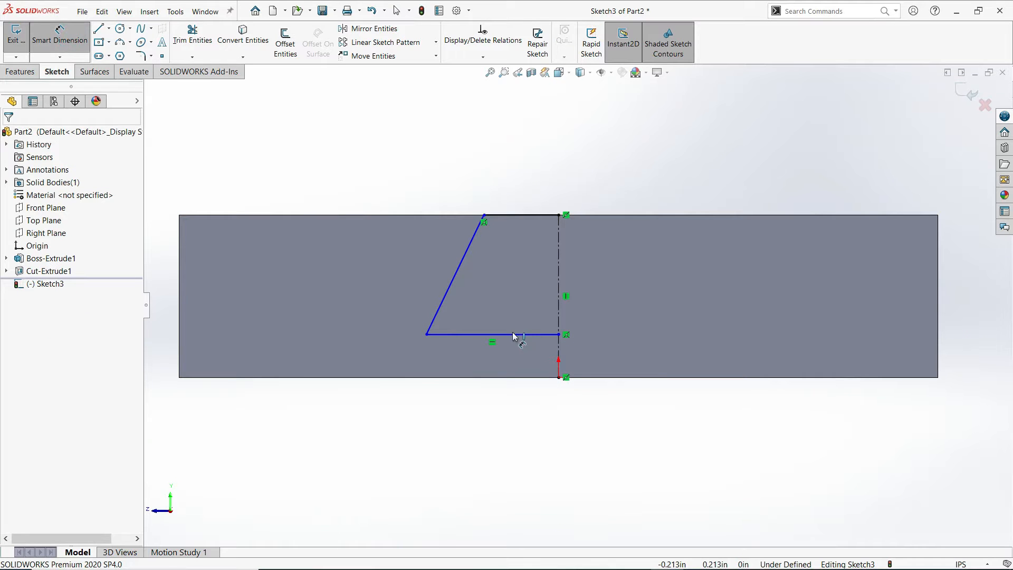
click(514, 334)
click(511, 215)
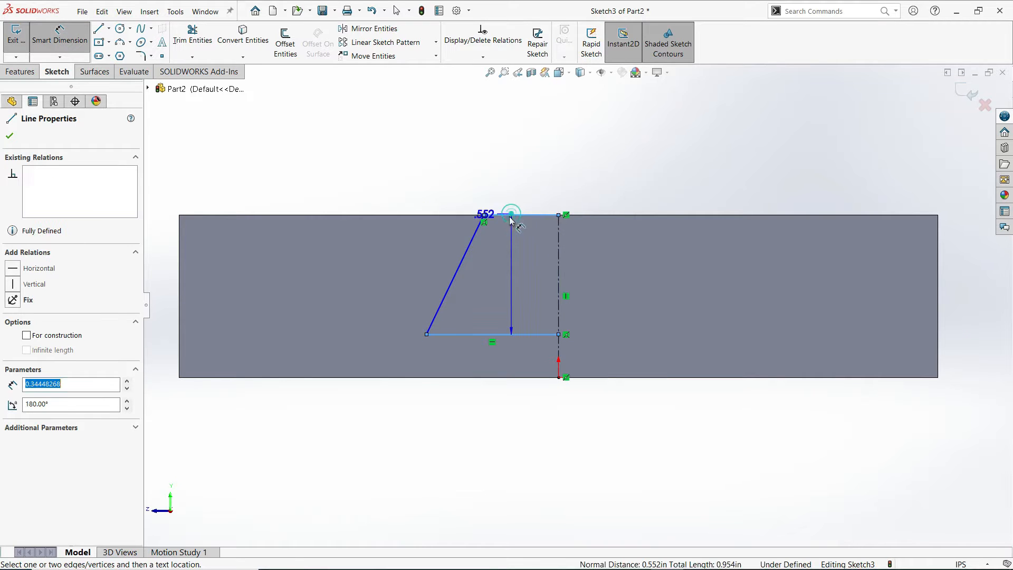
click(350, 274)
text(0.)
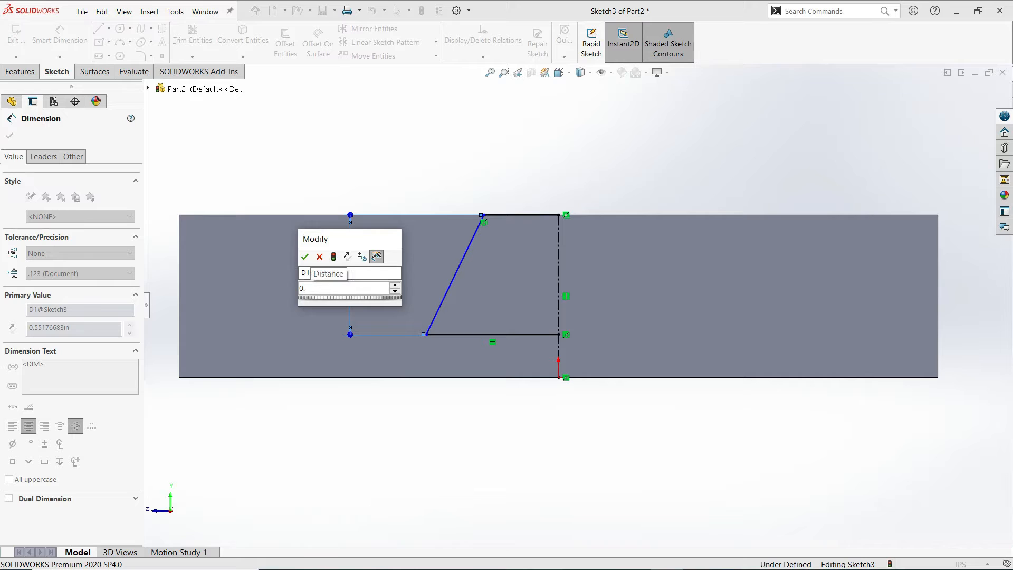
text(375)
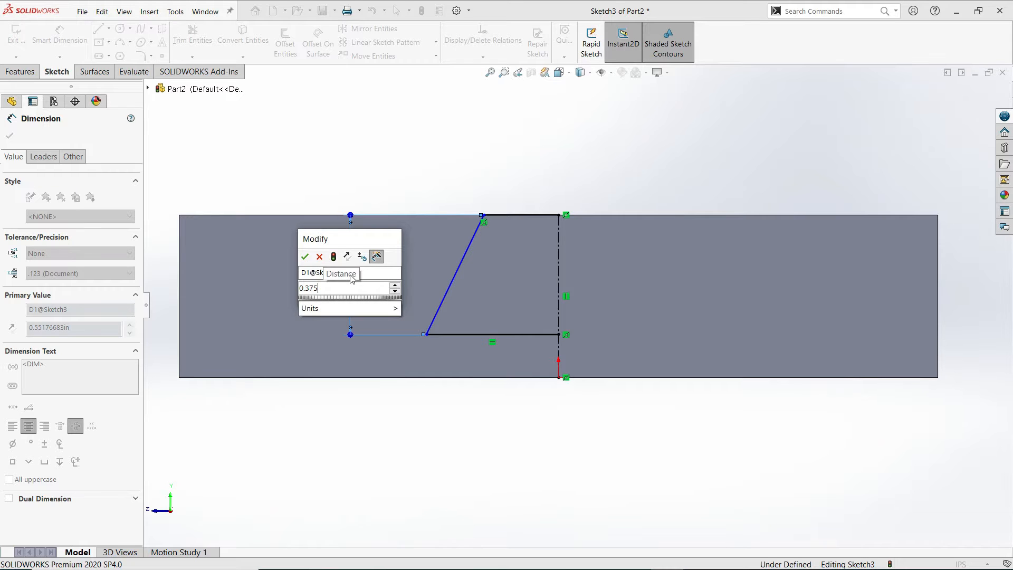
click(306, 257)
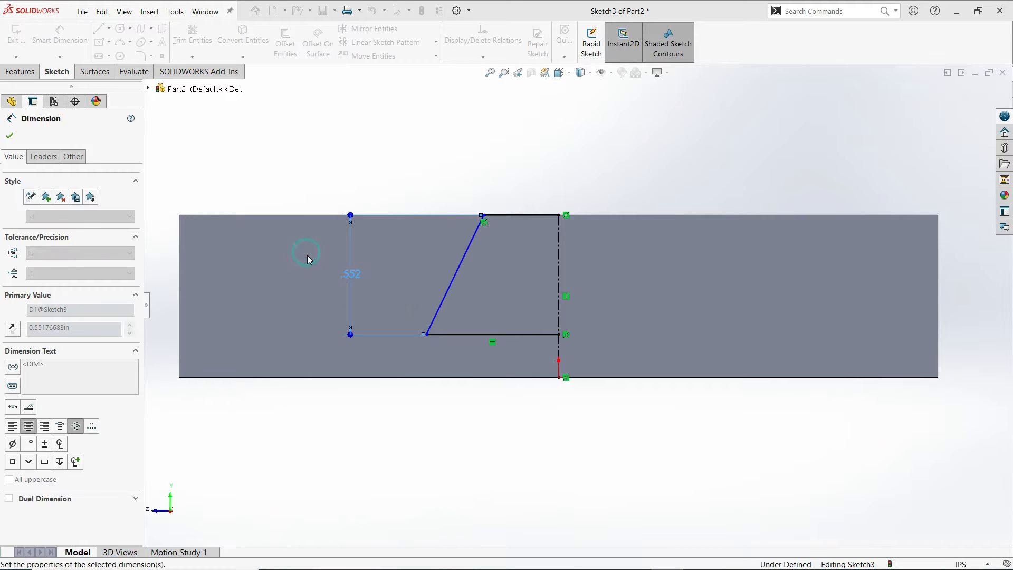
Step: Dimension the angle between the half trapezoid's slanted side and its base to 76 degrees
click(452, 271)
click(470, 294)
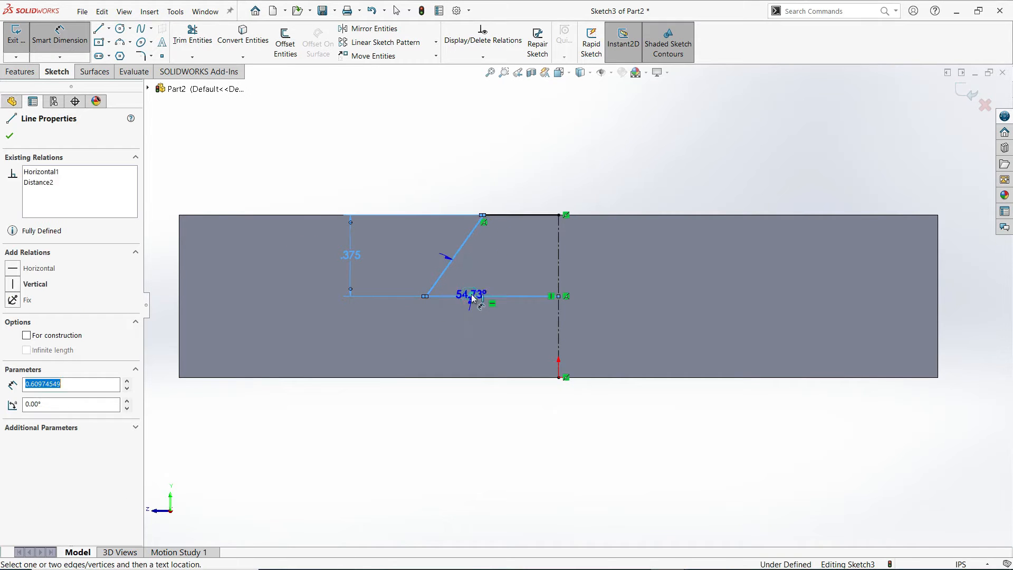
click(484, 276)
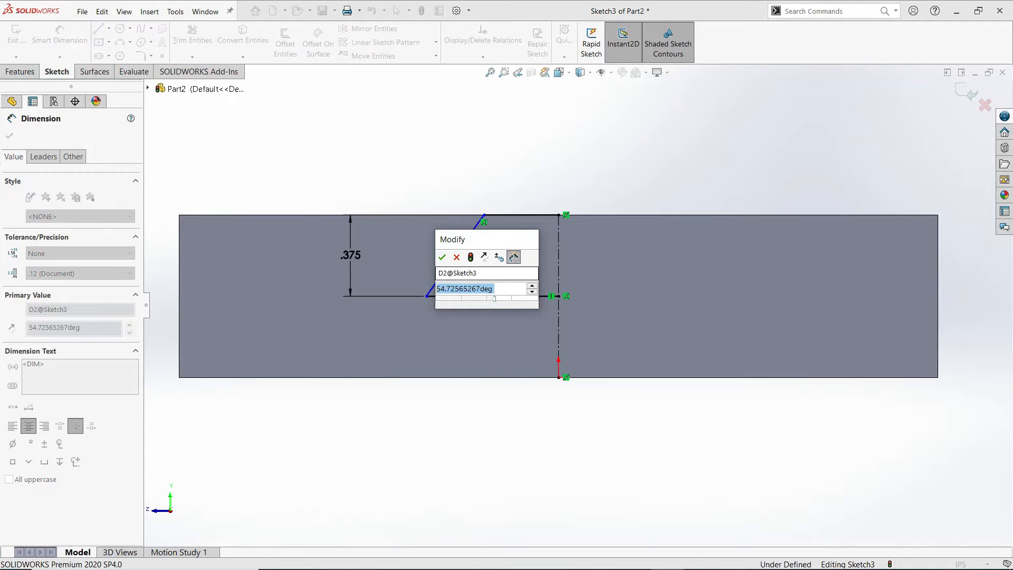
text(76)
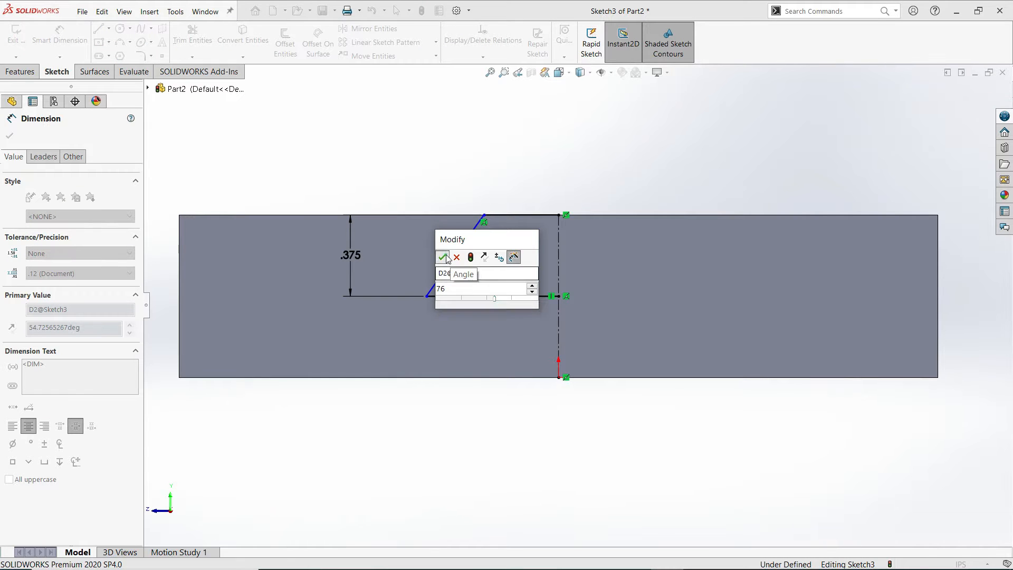
click(443, 257)
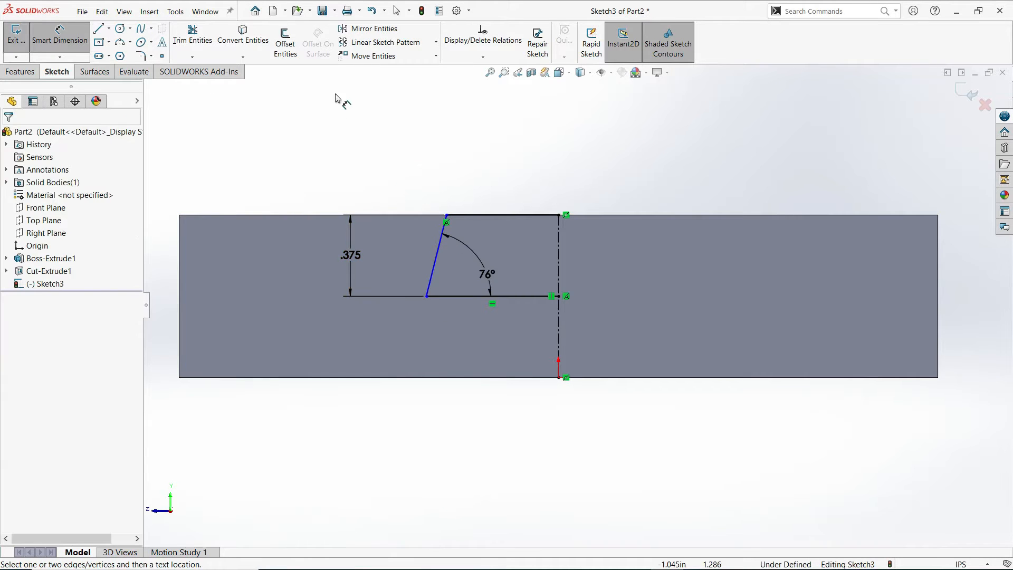
Step: Mirror the half trapezoid's top, slanted and base lines about the vertical centerline to complete the profile
click(370, 28)
click(514, 215)
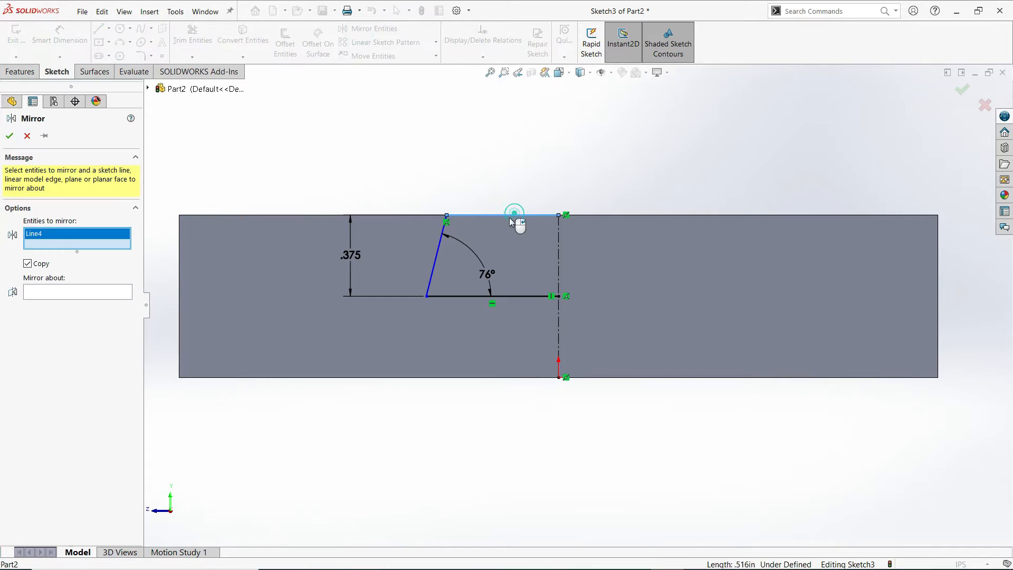
click(436, 251)
click(509, 296)
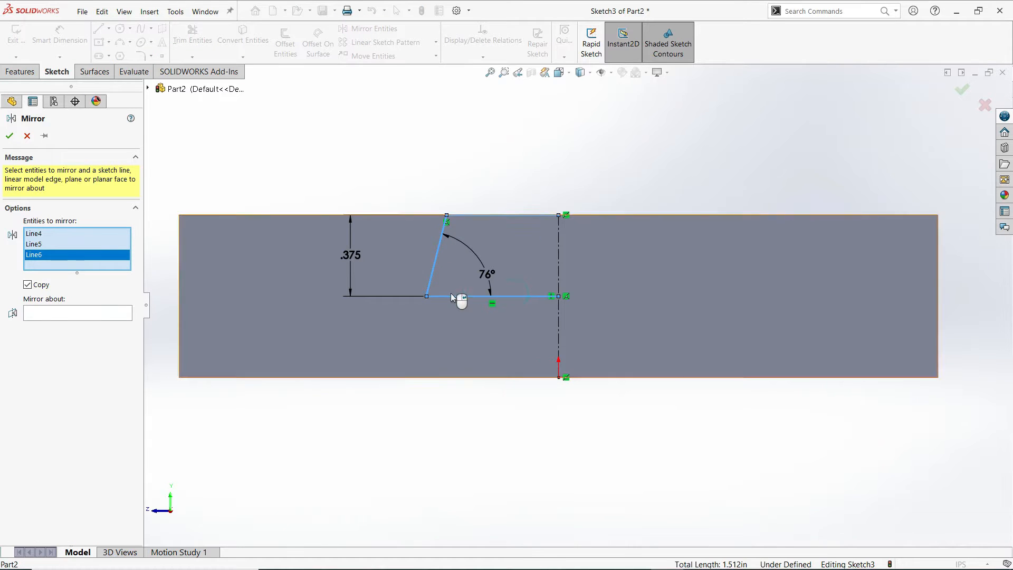
click(48, 314)
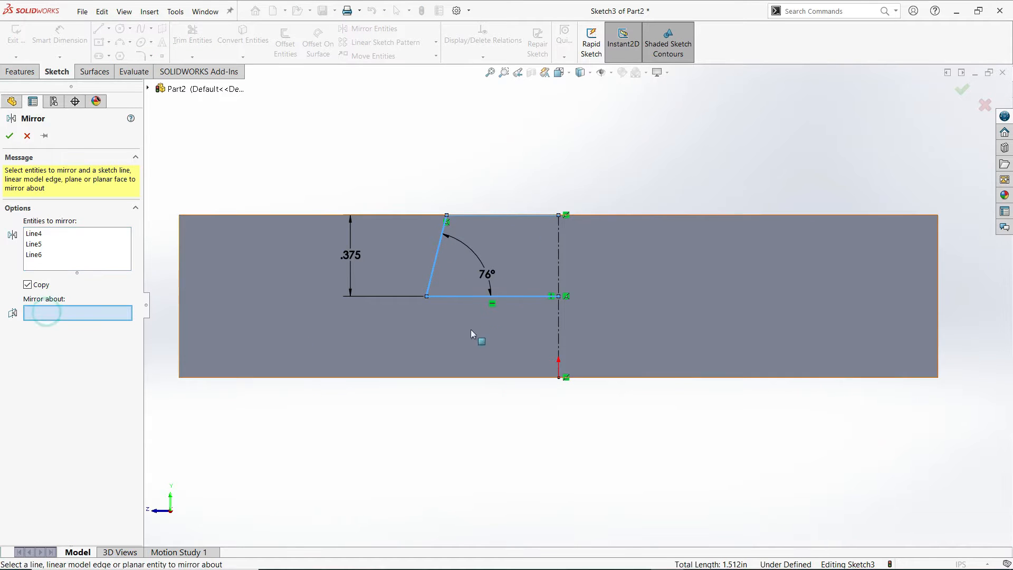
click(559, 266)
click(10, 136)
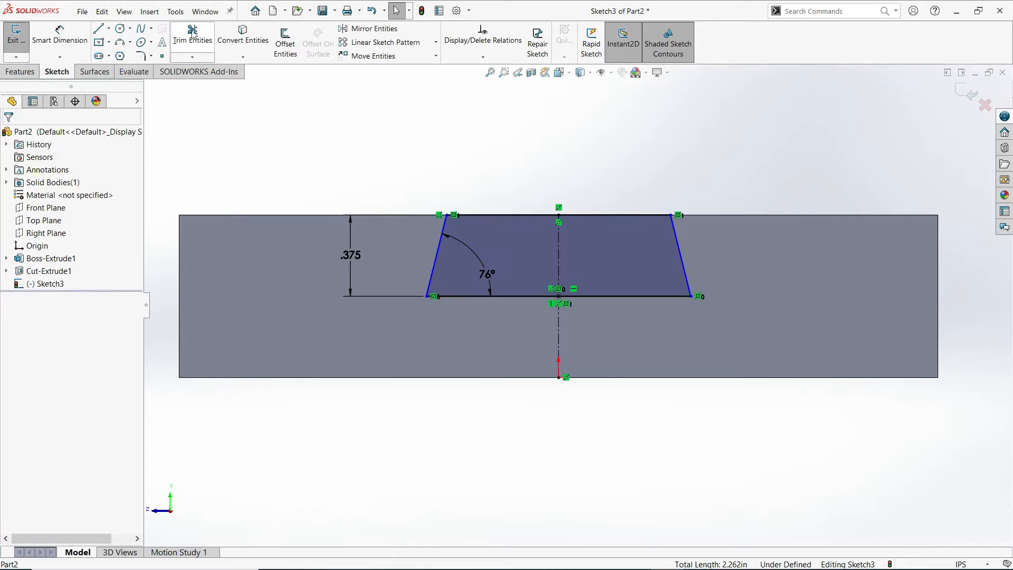
Step: Dimension the full base width of the mirrored trapezoid to 0.5 in, placing the dimension below the block
click(58, 37)
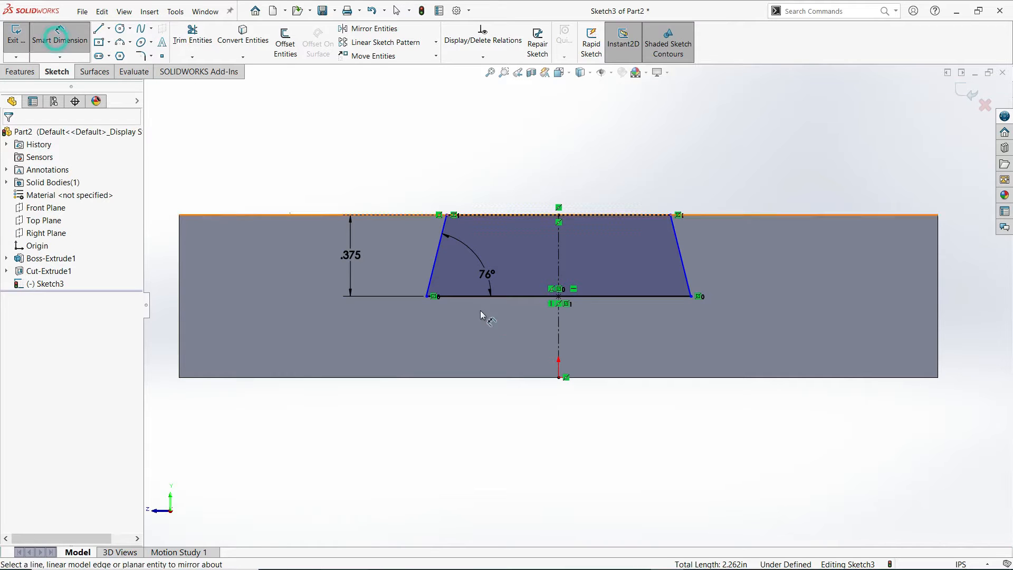
click(527, 296)
click(566, 428)
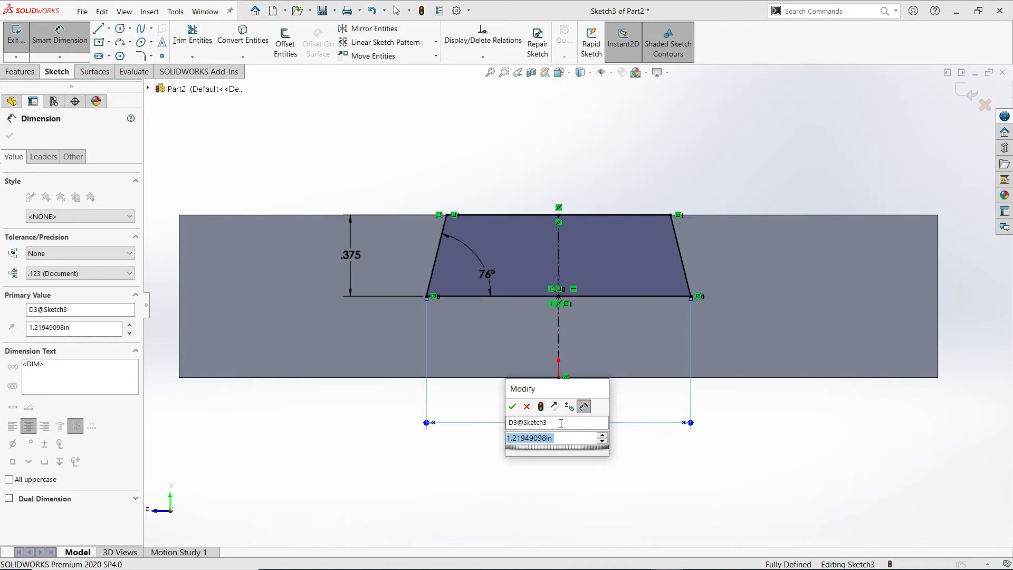
text(0.5)
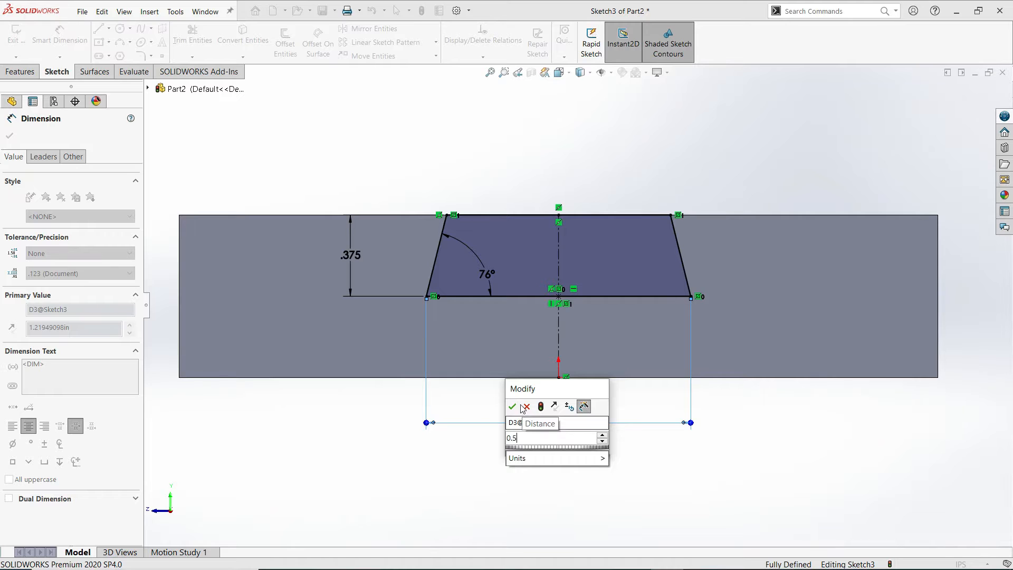
key(Return)
click(516, 180)
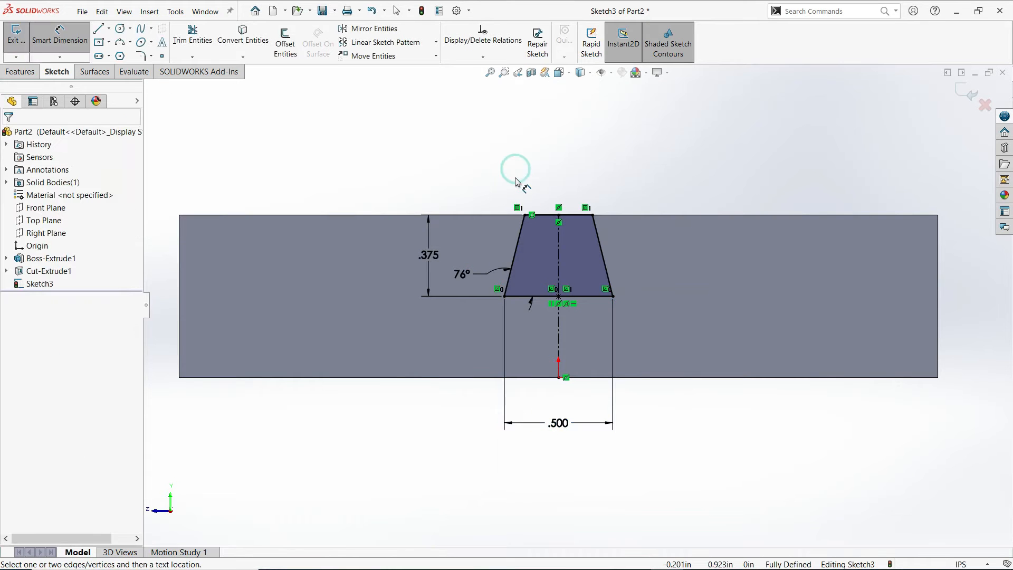
Step: Cut the dimensioned trapezoid profile through the whole block with an Extruded Cut set to Through All
middle_drag(503, 182, 457, 228)
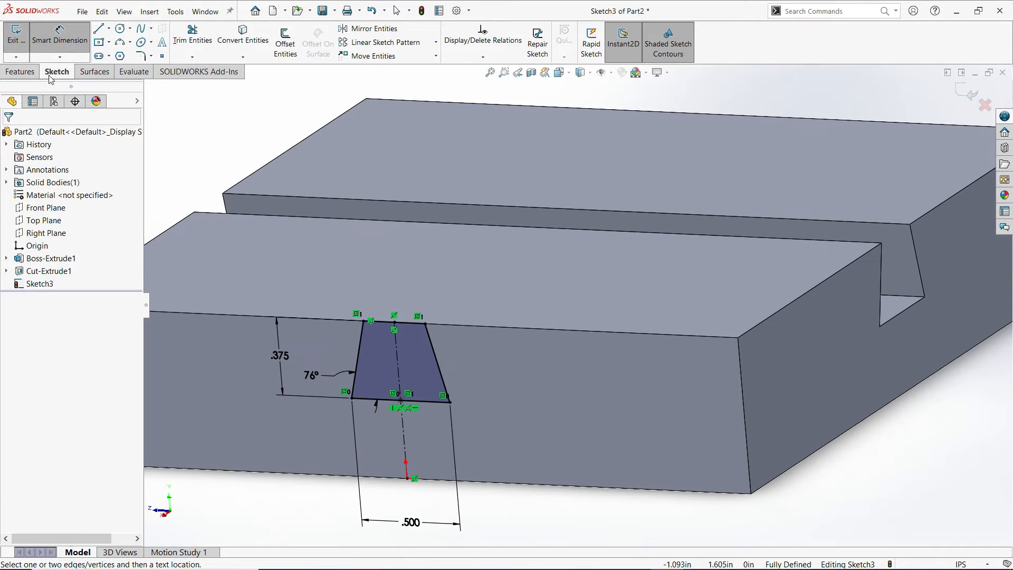
click(21, 72)
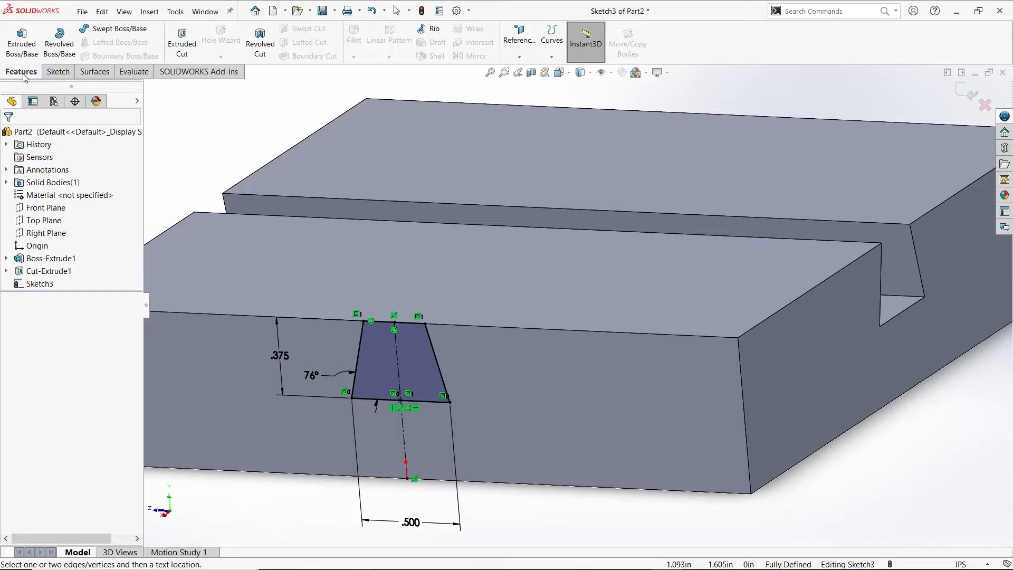
click(185, 44)
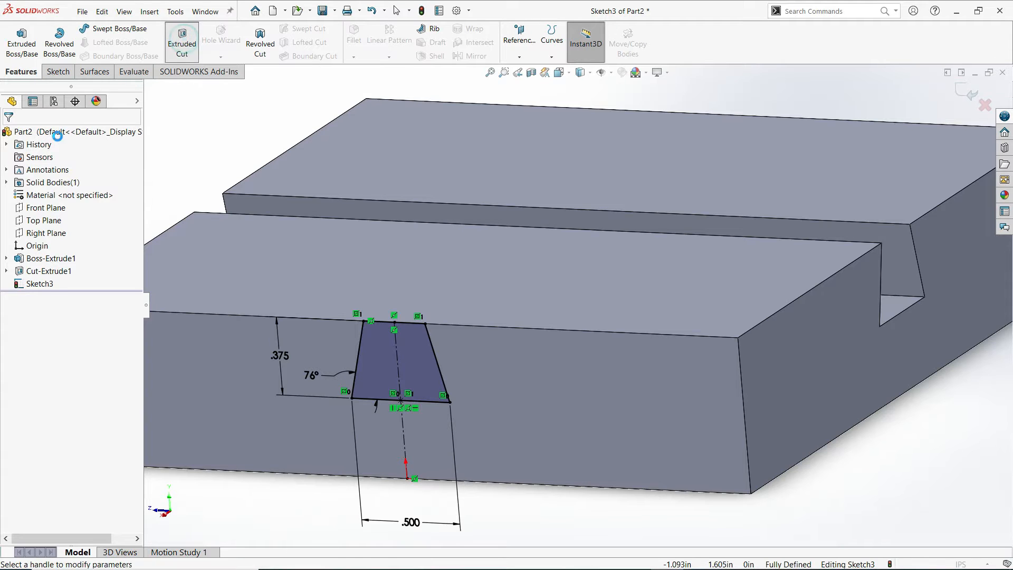
click(51, 192)
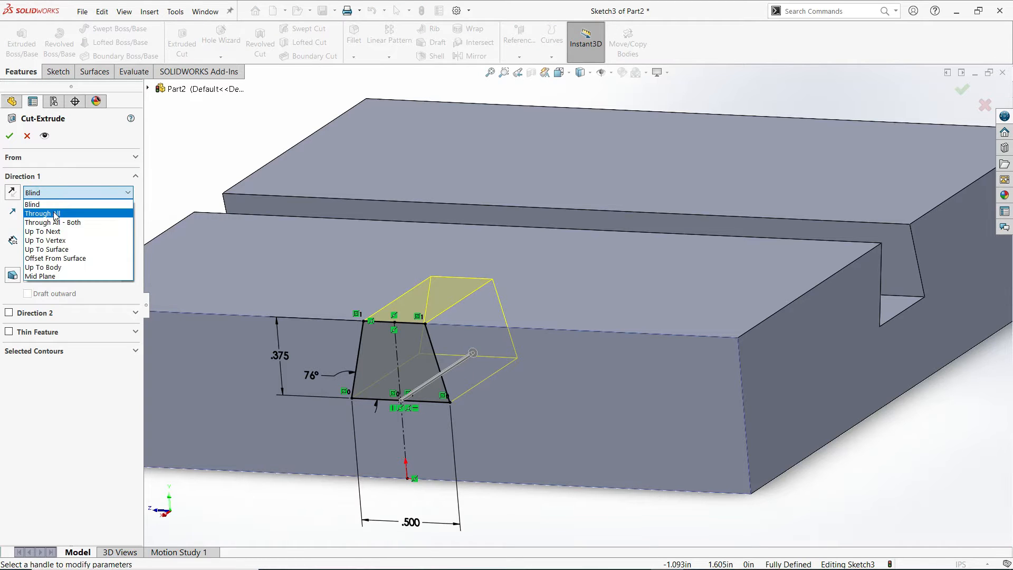
click(56, 213)
click(10, 136)
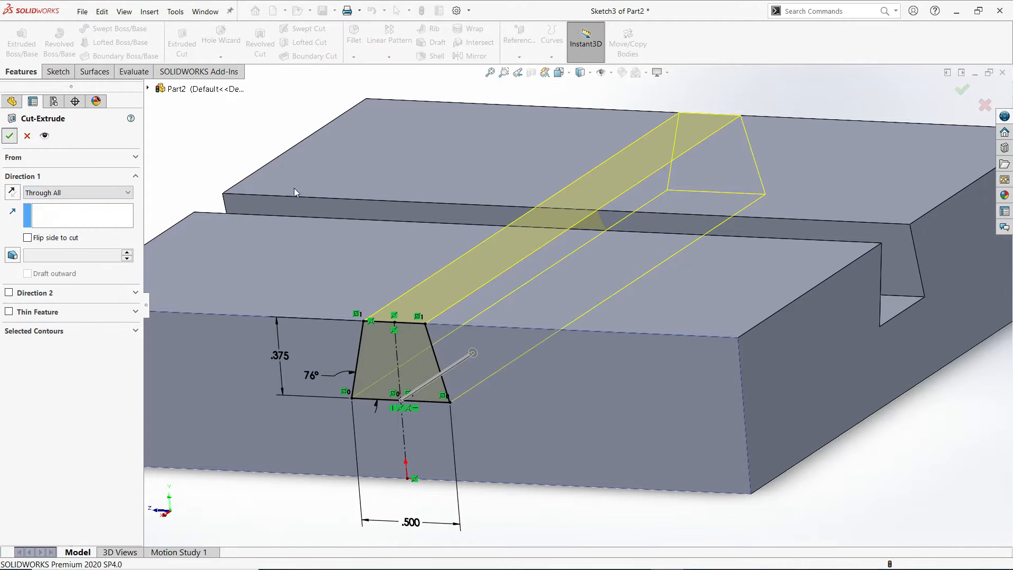
click(220, 101)
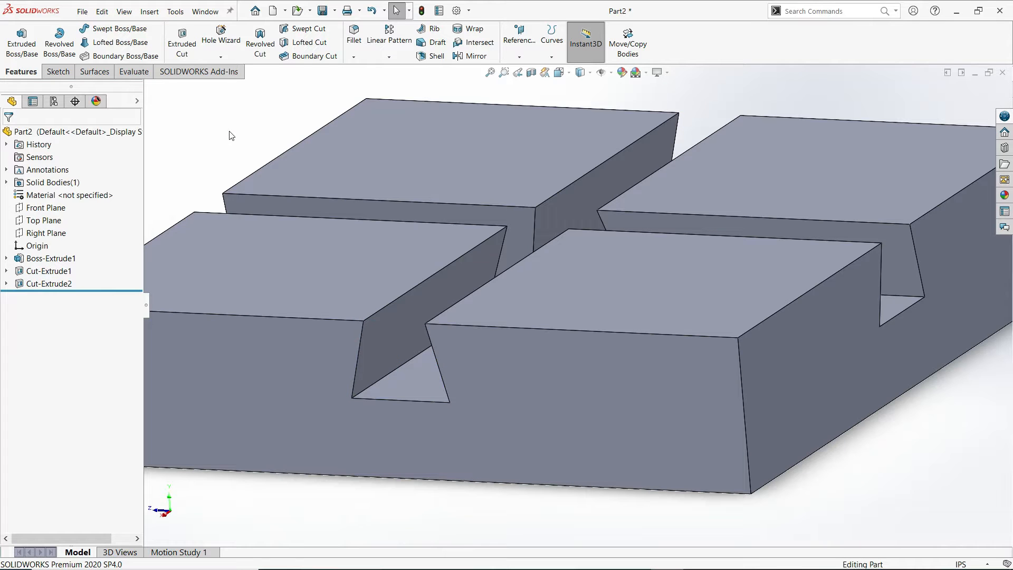
Step: Save the slotted block as a SOLIDWORKS part named Base in the SolidWorks Overview folder
click(570, 73)
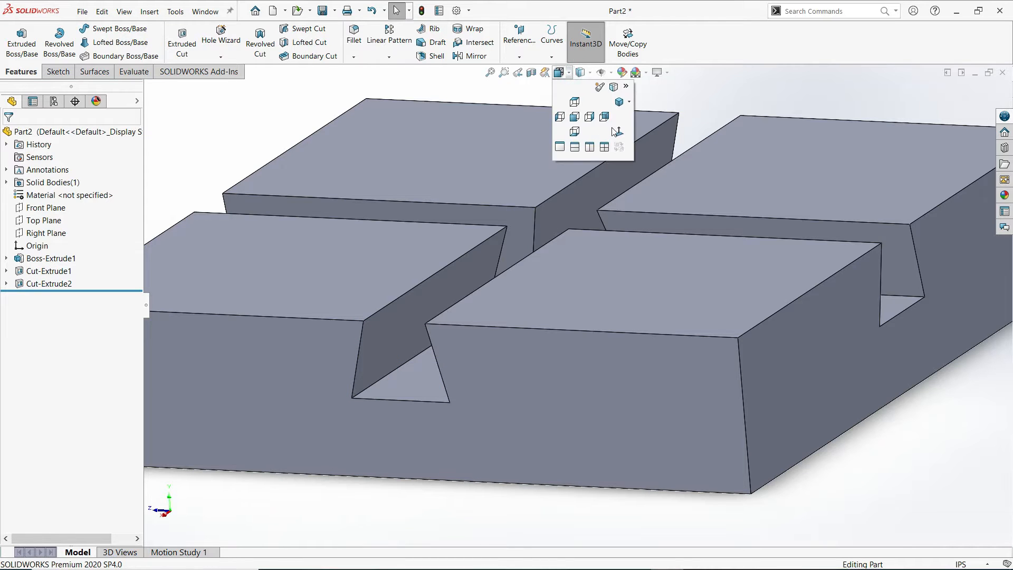
click(620, 102)
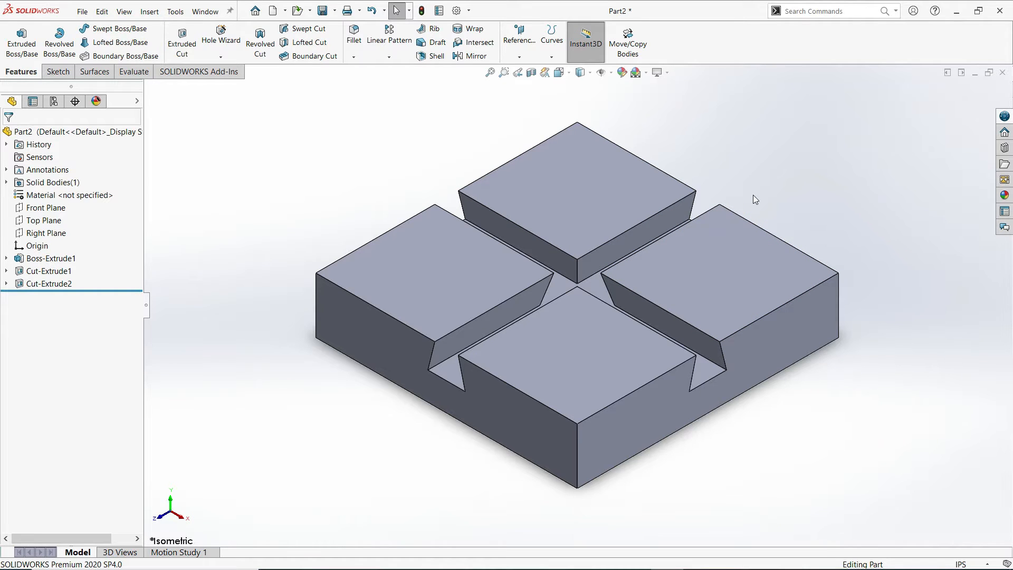
click(82, 12)
click(114, 153)
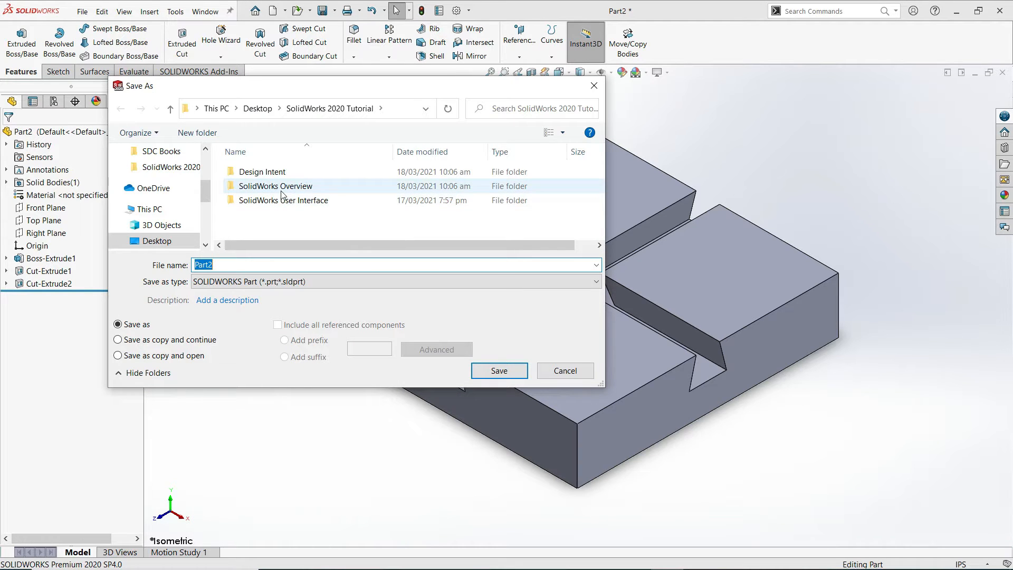
double_click(281, 191)
click(228, 264)
double_click(229, 265)
text(Base)
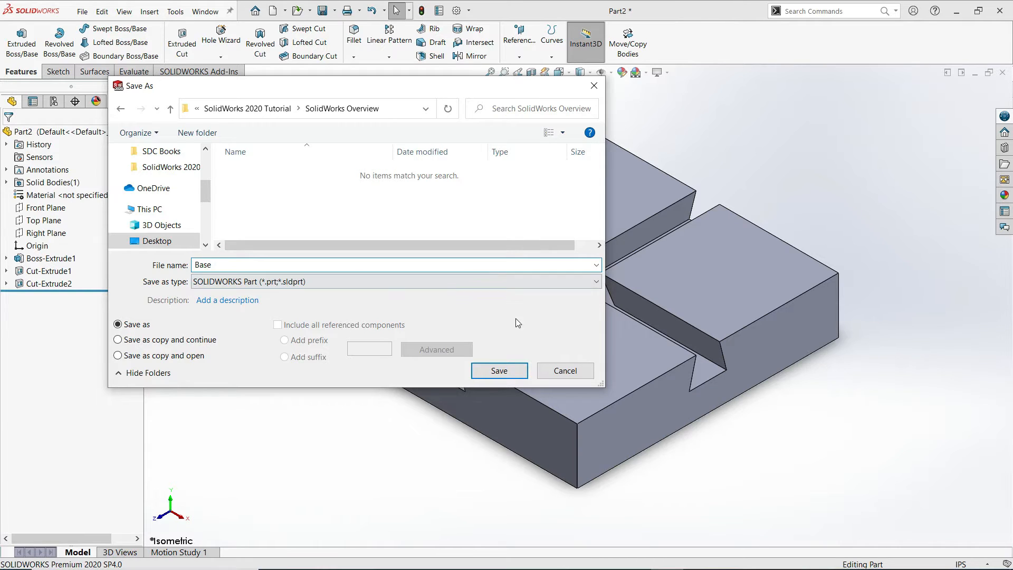
click(499, 371)
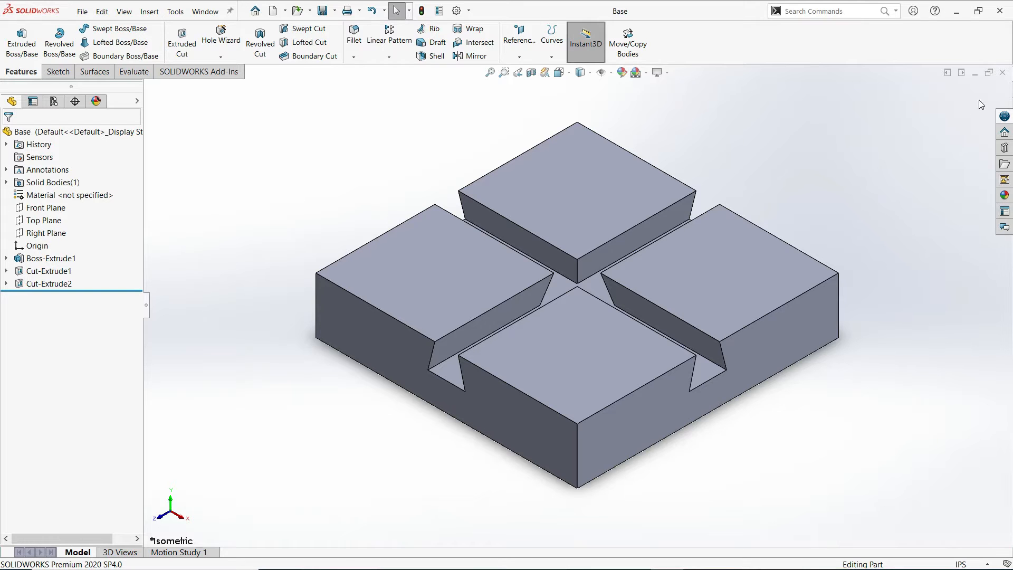
Step: Close the Base part and create a new part document
click(1002, 72)
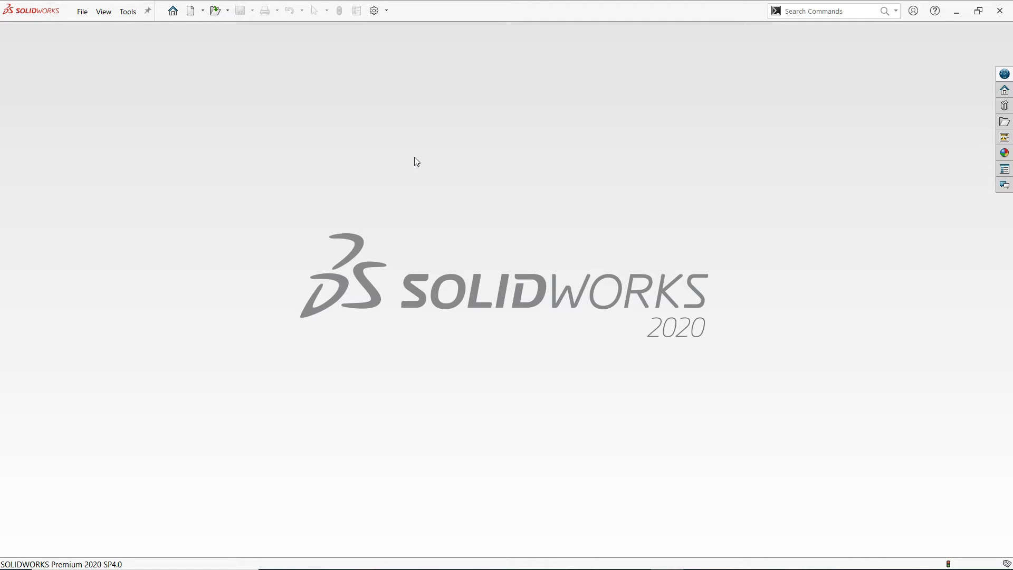
click(191, 12)
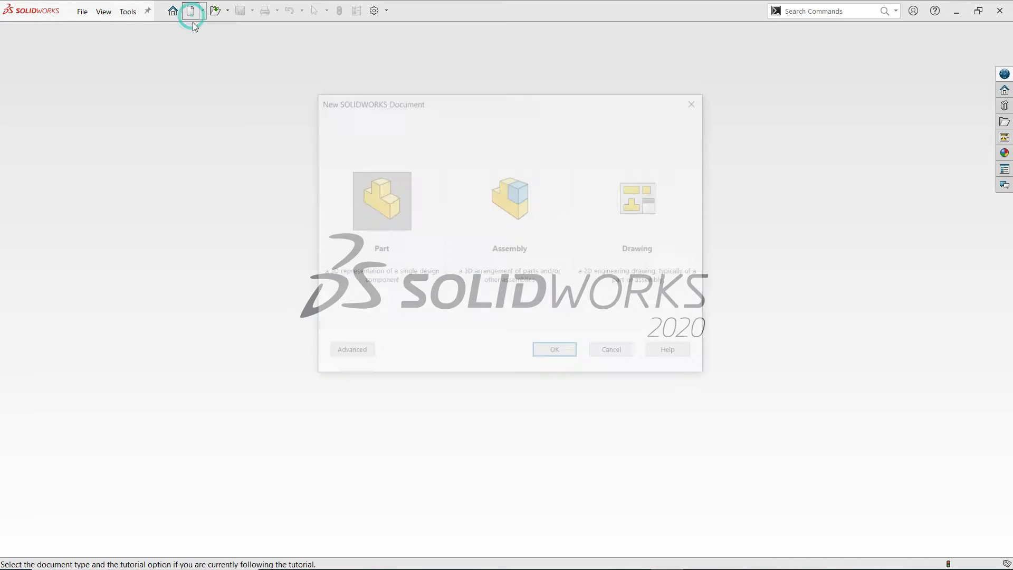
click(388, 206)
click(554, 353)
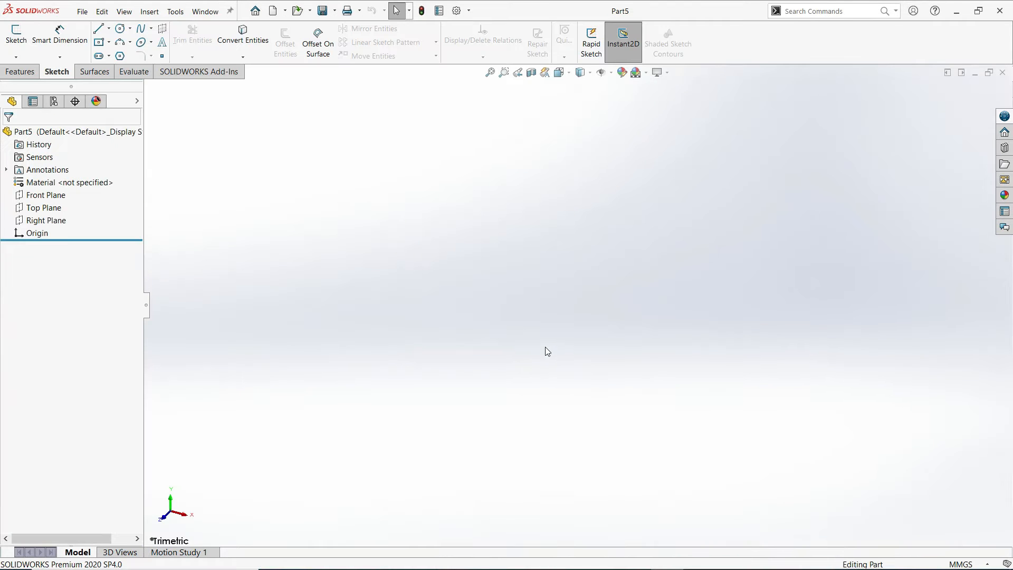
Step: Set the new part's drafting standard to ANSI and its units to IPS with three decimal places for length
click(458, 13)
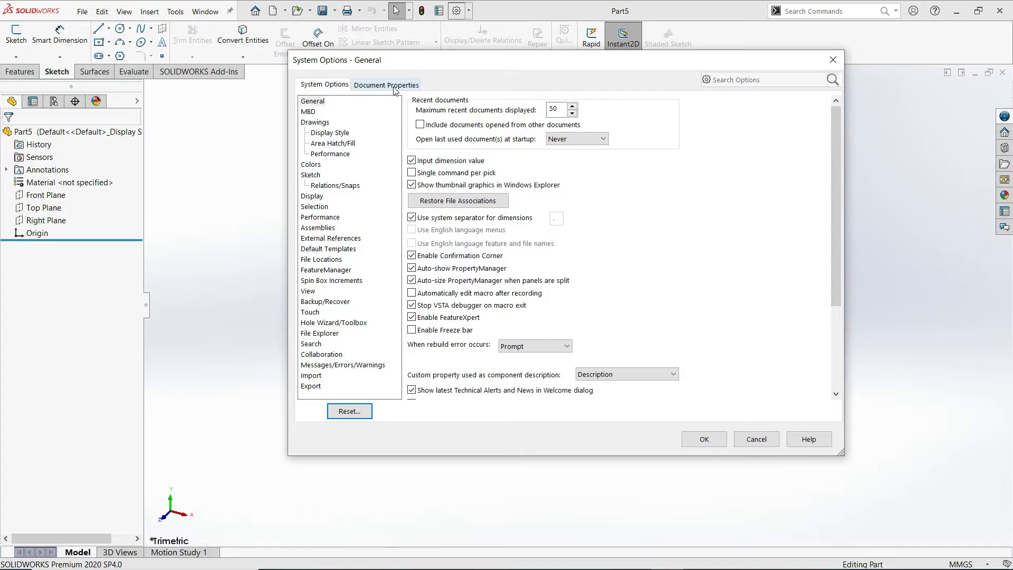
click(393, 87)
click(657, 113)
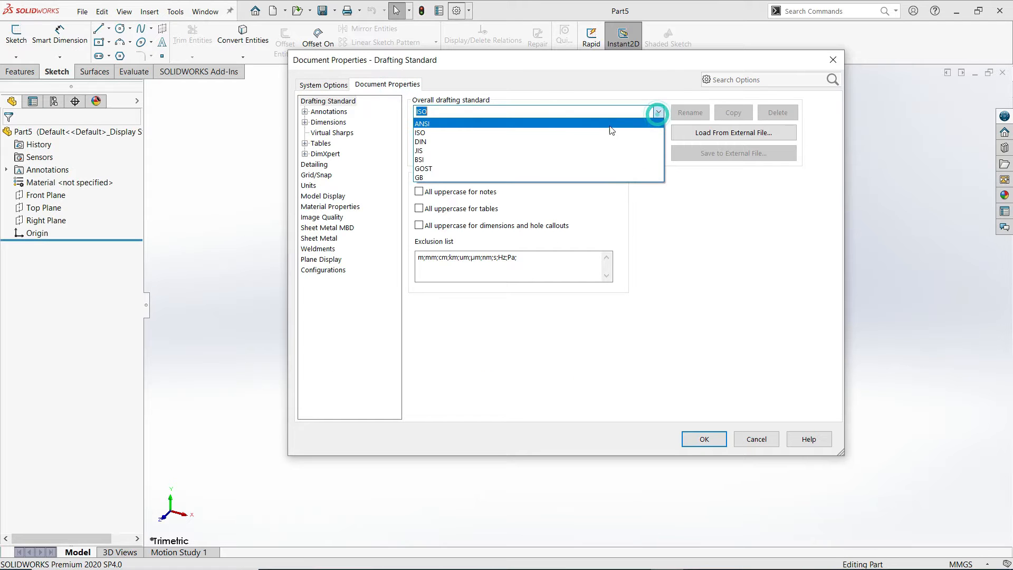
click(557, 124)
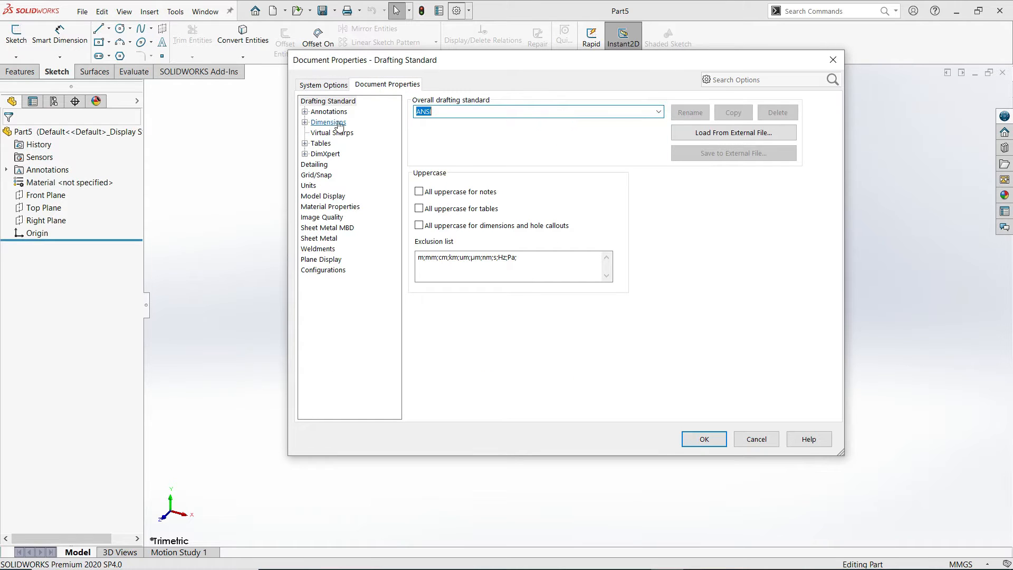
click(309, 189)
click(427, 146)
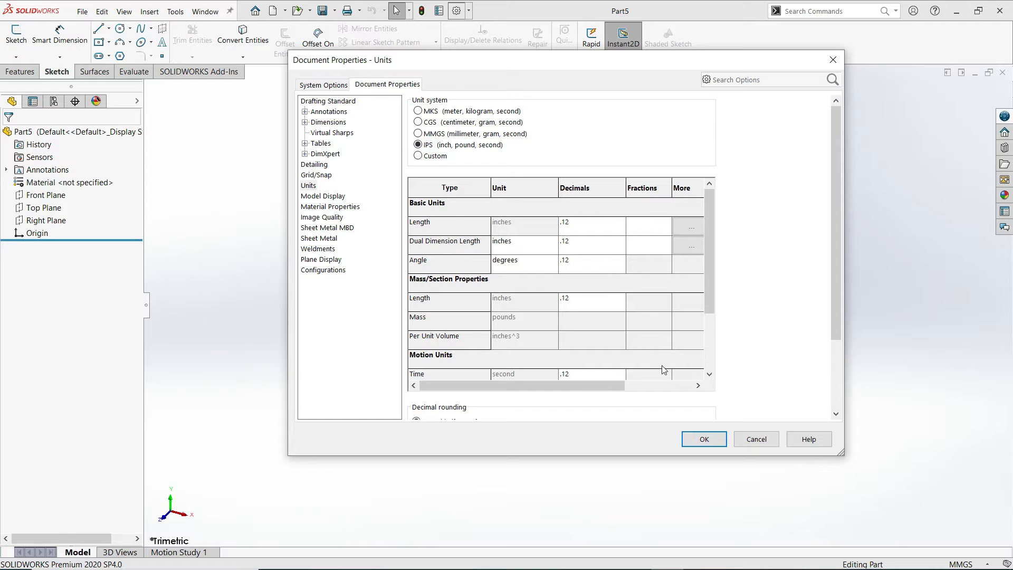
click(621, 224)
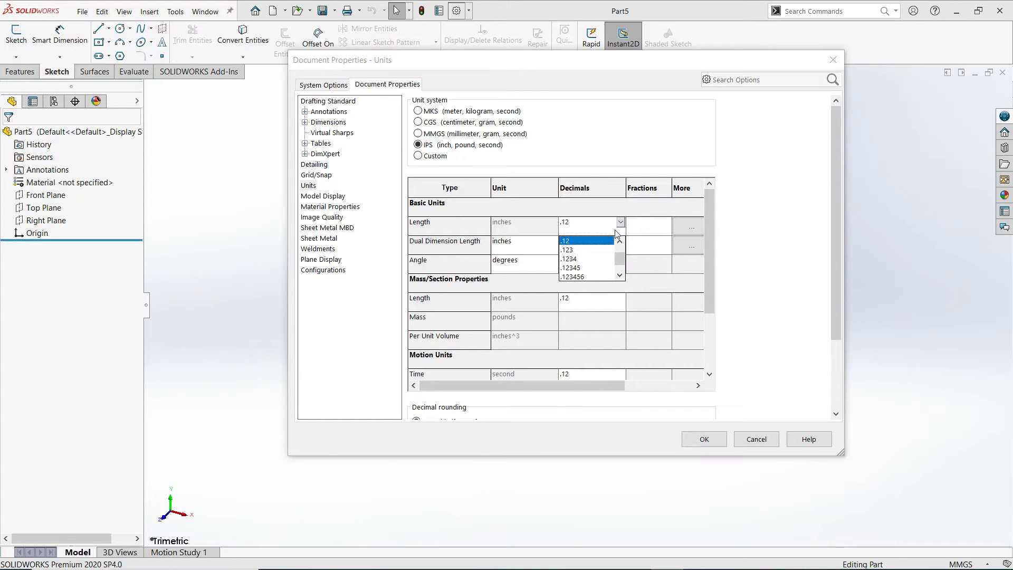
click(595, 253)
click(704, 438)
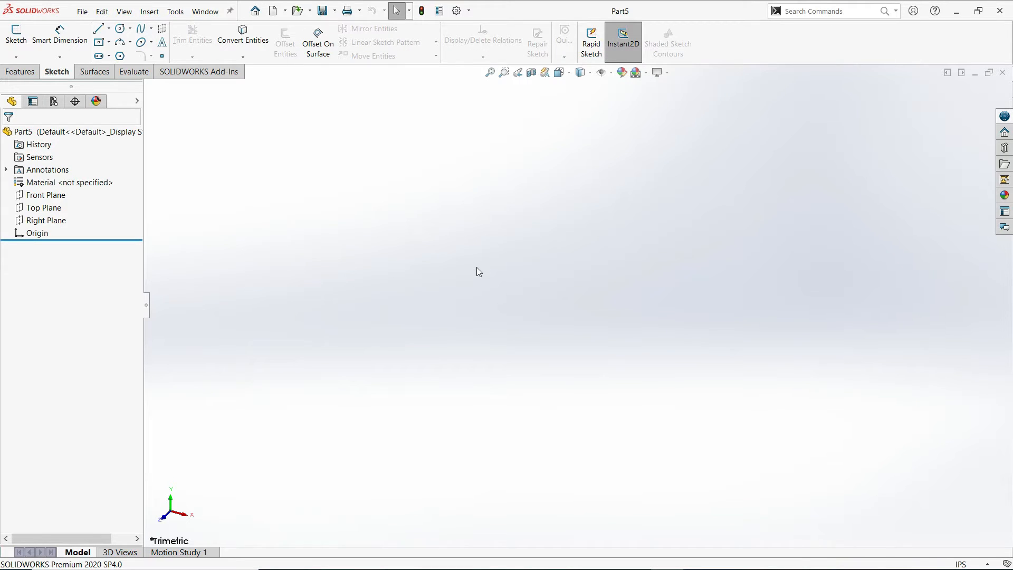
Step: Start a sketch on the Front Plane and draw a vertical centerline about 2.6 in long upward from the origin
click(47, 194)
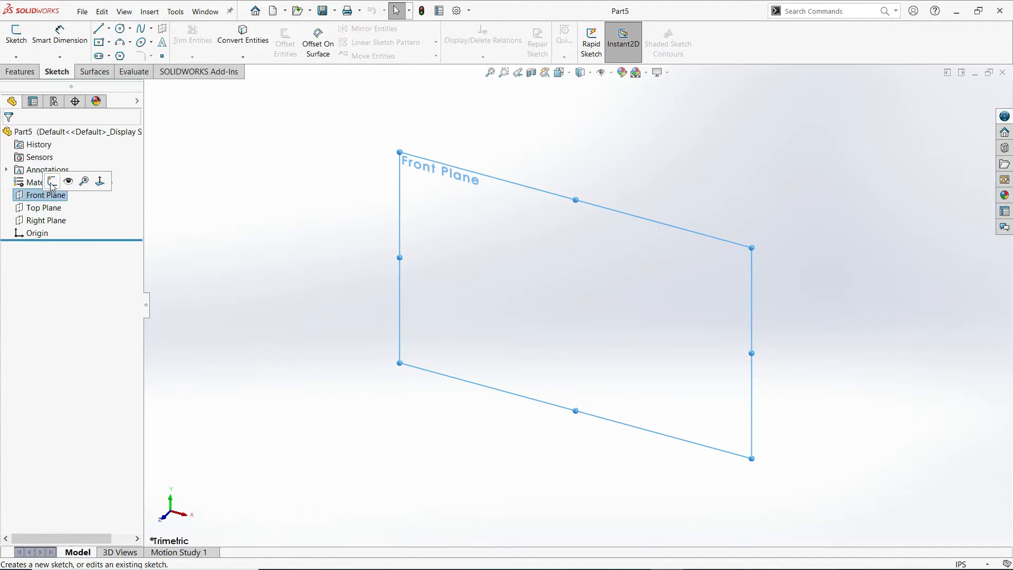
click(52, 182)
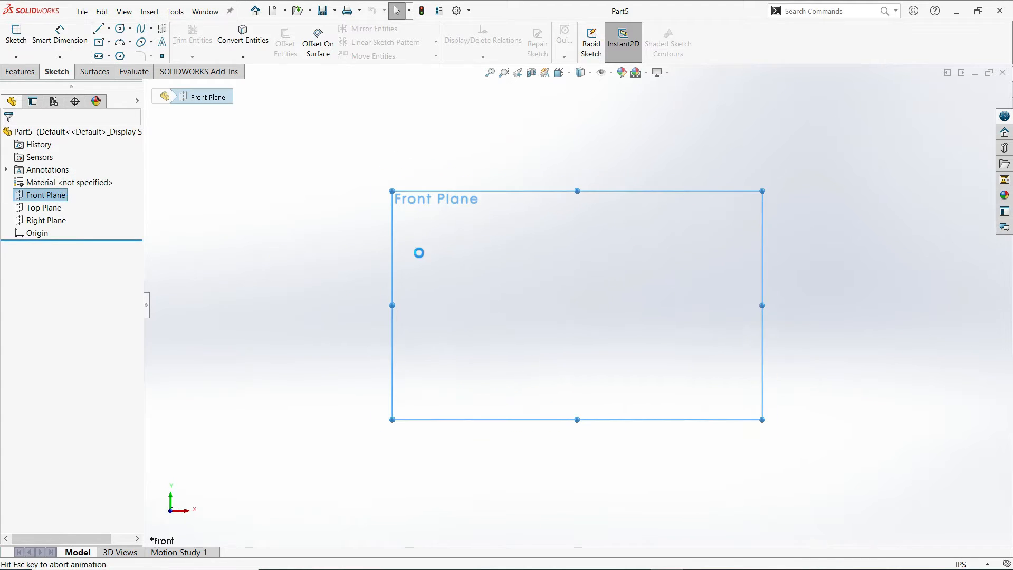
click(108, 29)
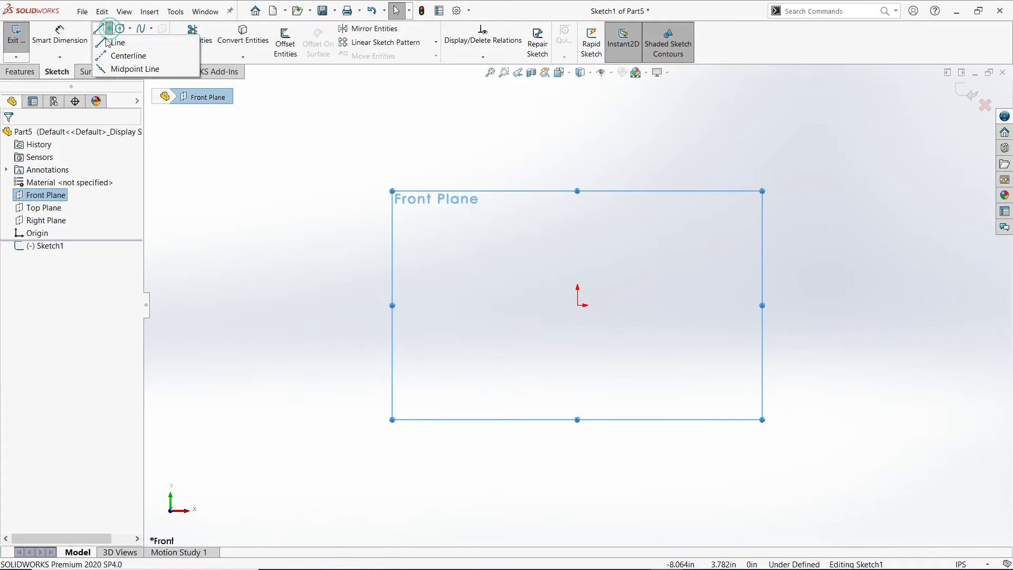
click(126, 54)
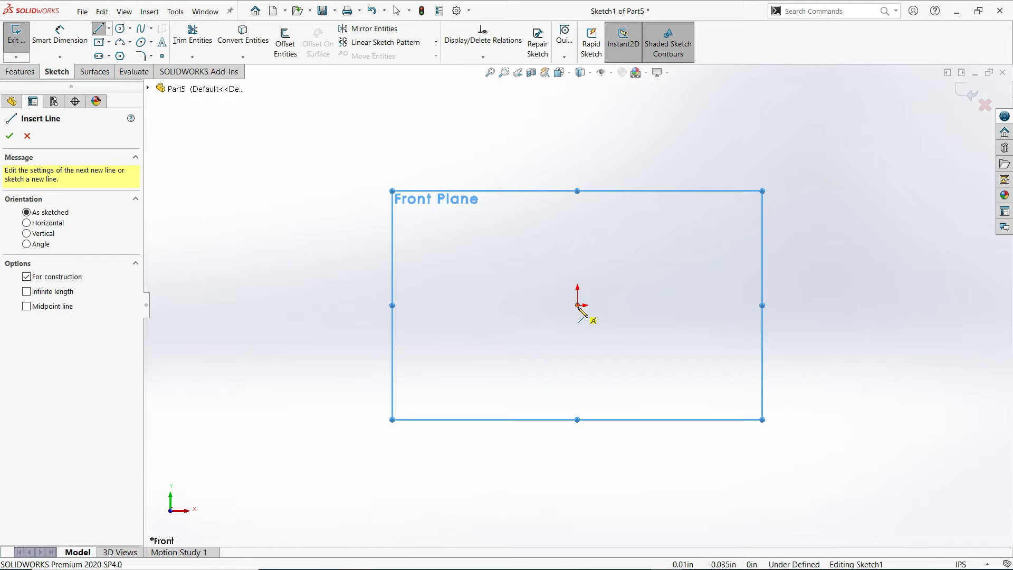
click(578, 305)
click(577, 169)
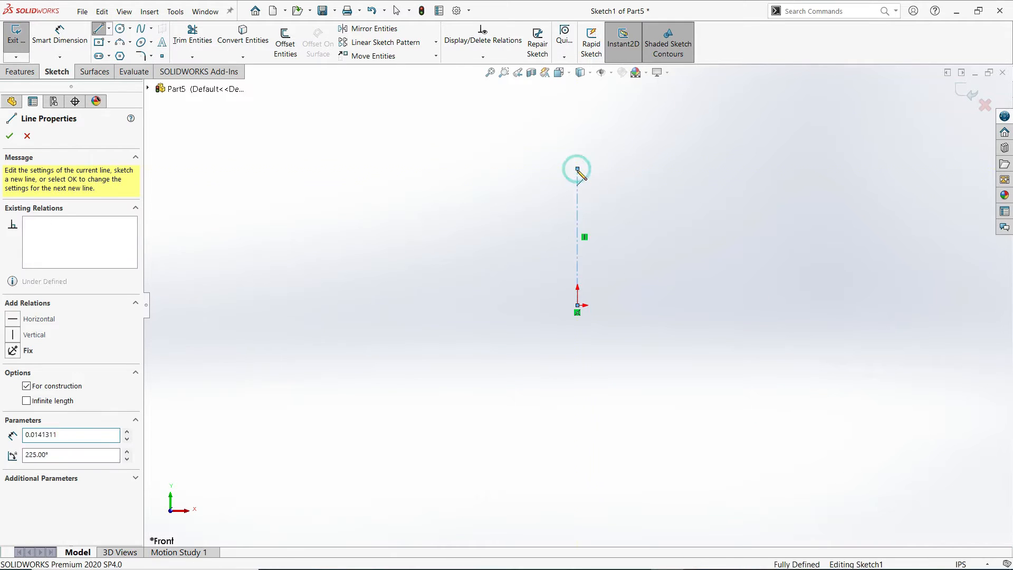
right_click(491, 183)
click(506, 189)
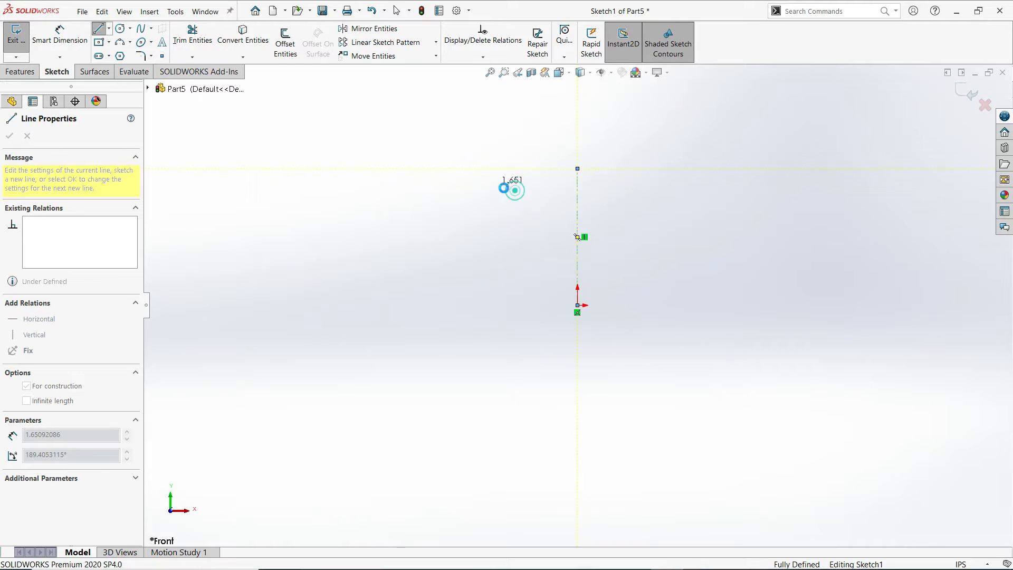
Step: Draw the profile's left half with lines from the centerline's upper end: a rectangular head, a slanted dovetail side and a horizontal base ending at the origin
click(98, 28)
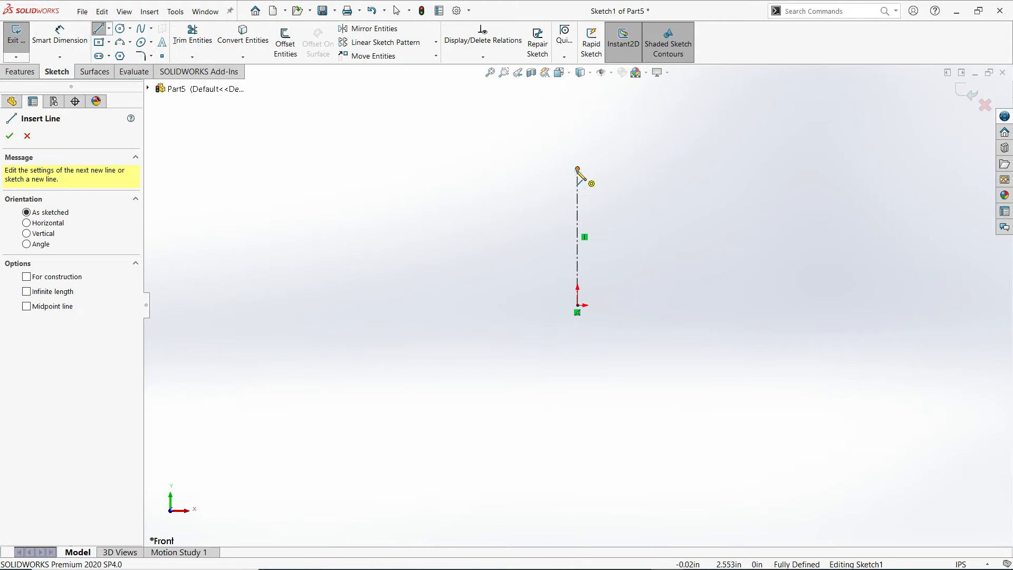
click(577, 169)
click(491, 169)
click(491, 204)
click(545, 204)
click(497, 305)
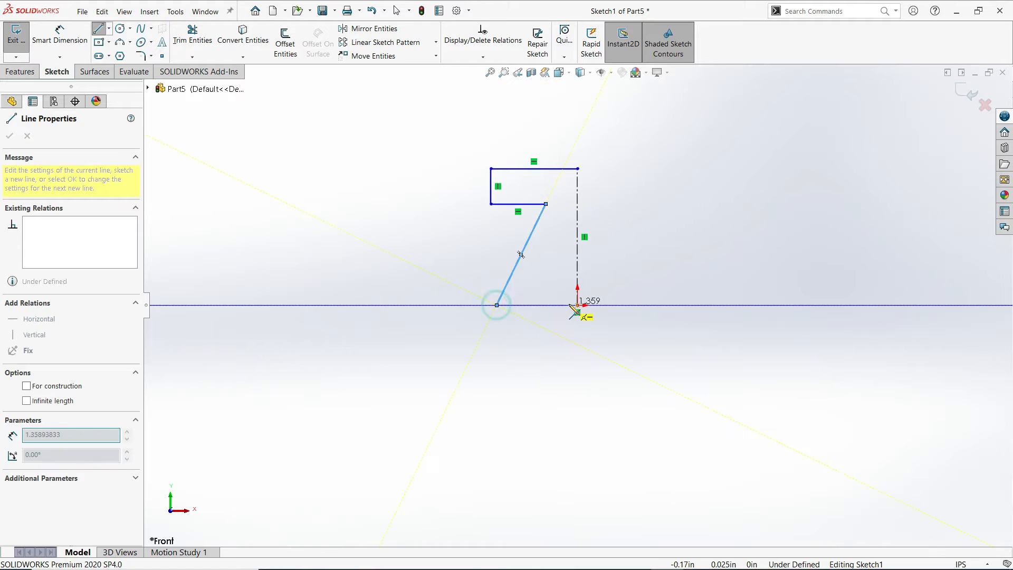
right_click(535, 328)
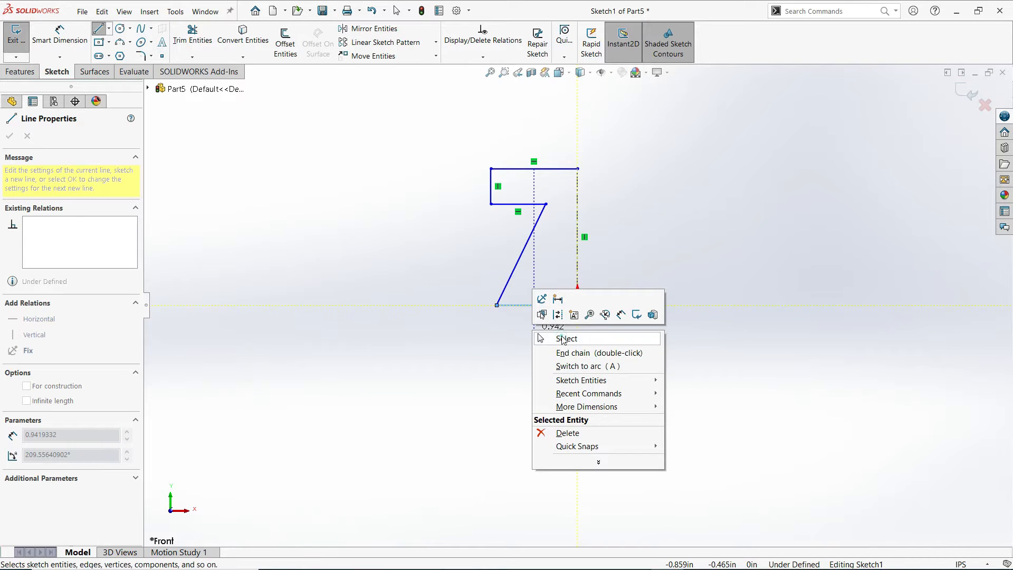
click(562, 339)
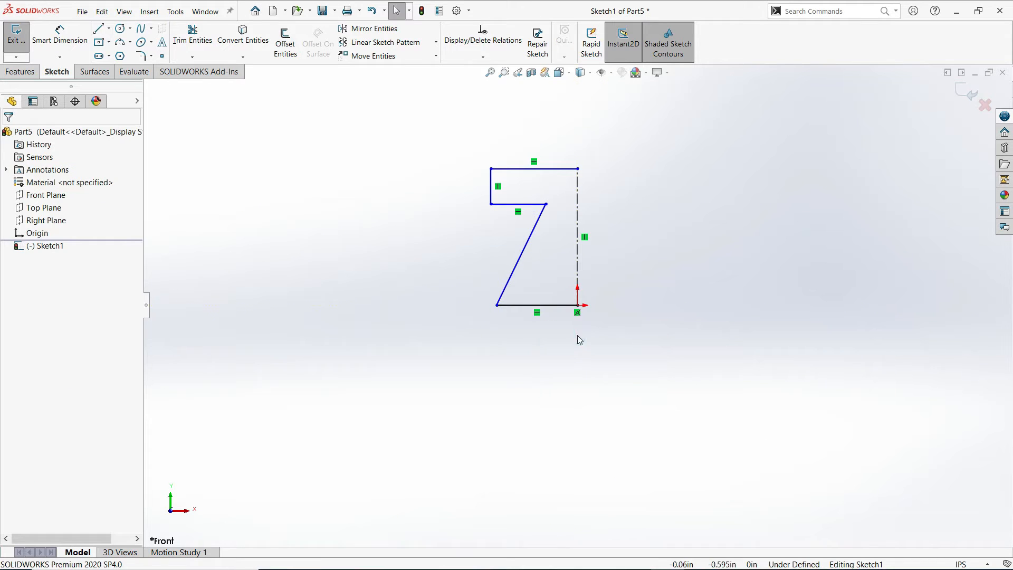
Step: Mirror the five lines of the profile's left half about the vertical centerline, keeping the originals
click(372, 29)
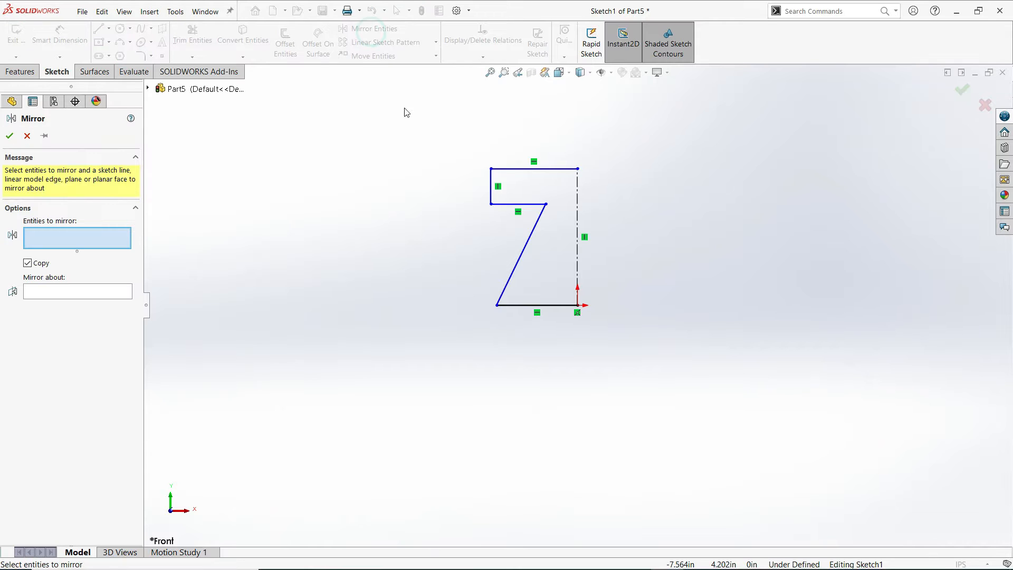
click(527, 304)
click(517, 265)
click(507, 204)
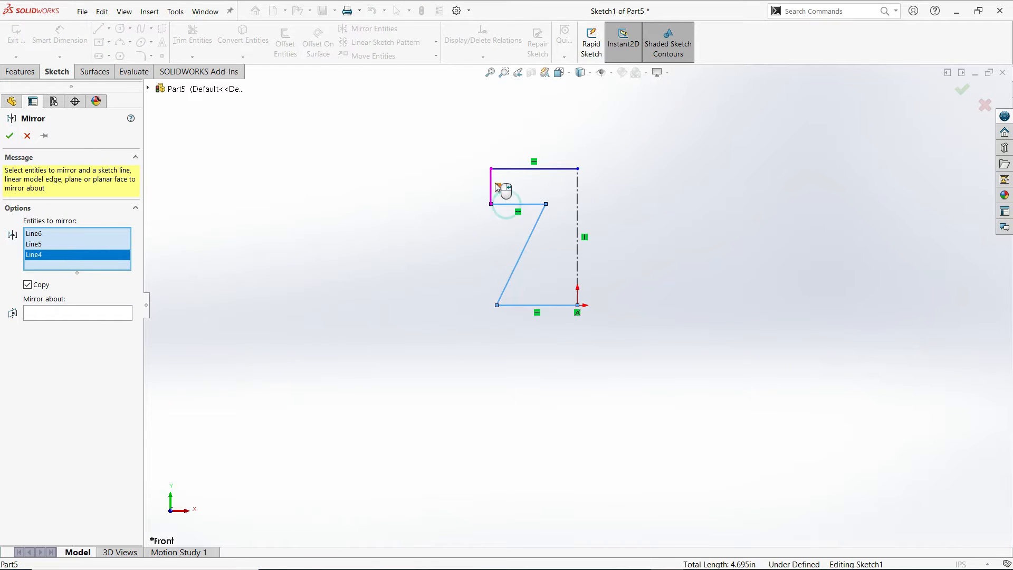
click(496, 187)
click(518, 168)
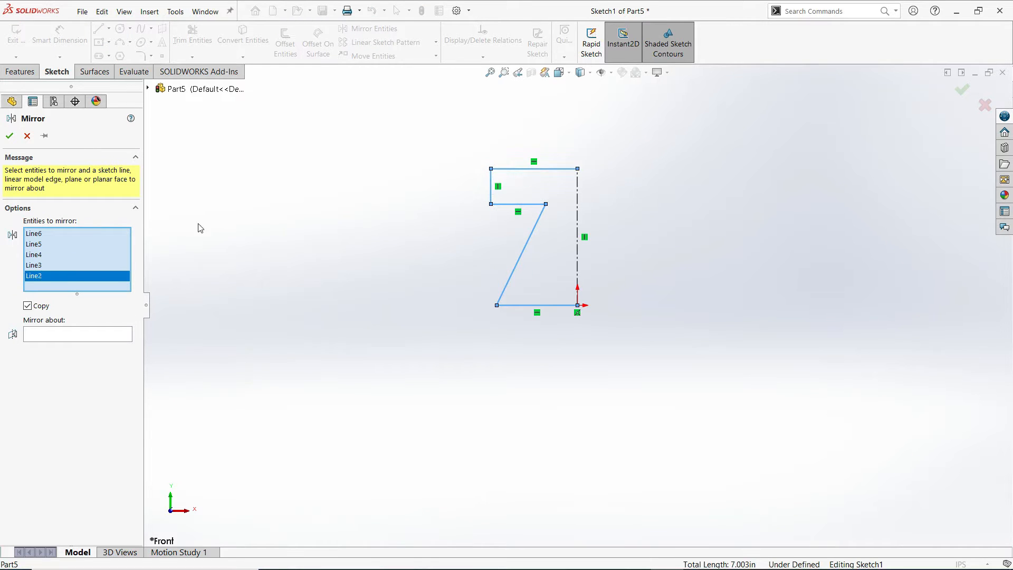
click(63, 334)
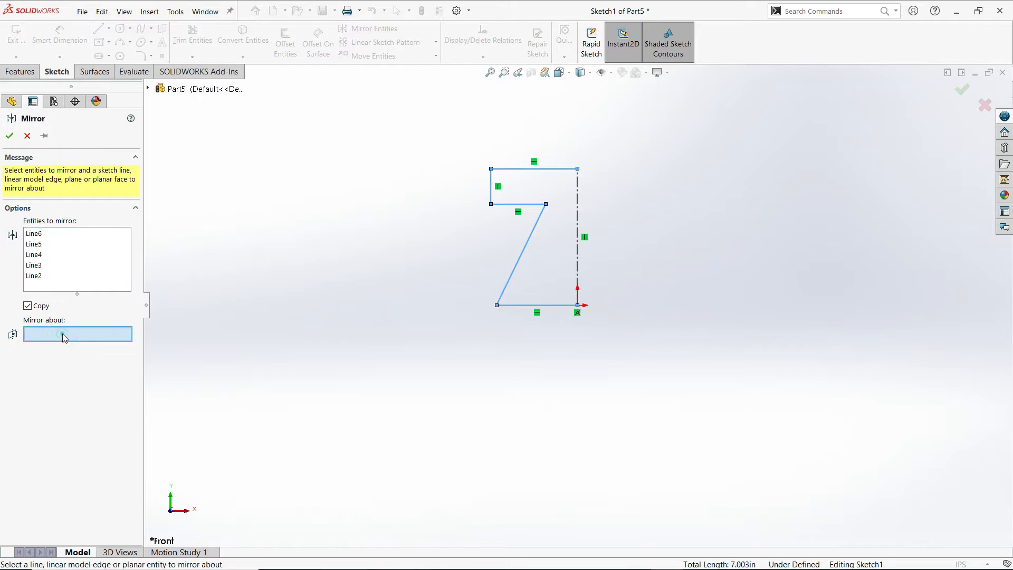
click(578, 207)
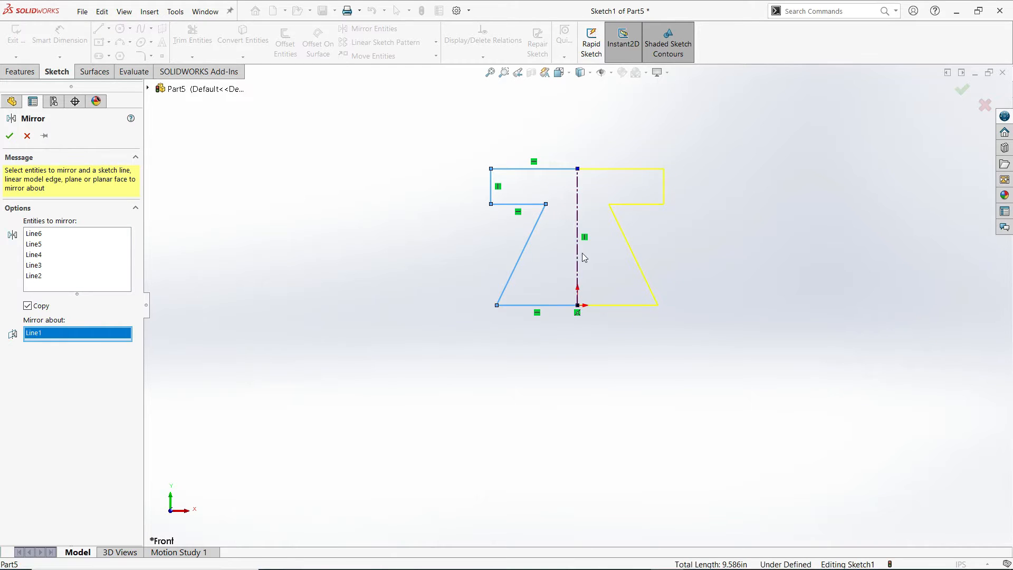
click(10, 137)
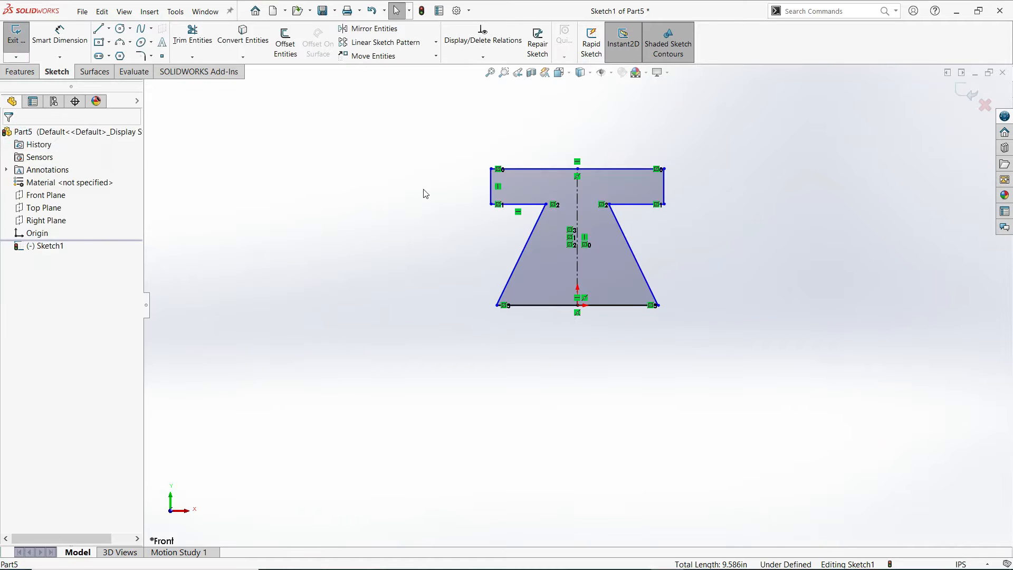
Step: Dimension the width of the profile's top edge as 0.75 in
click(62, 42)
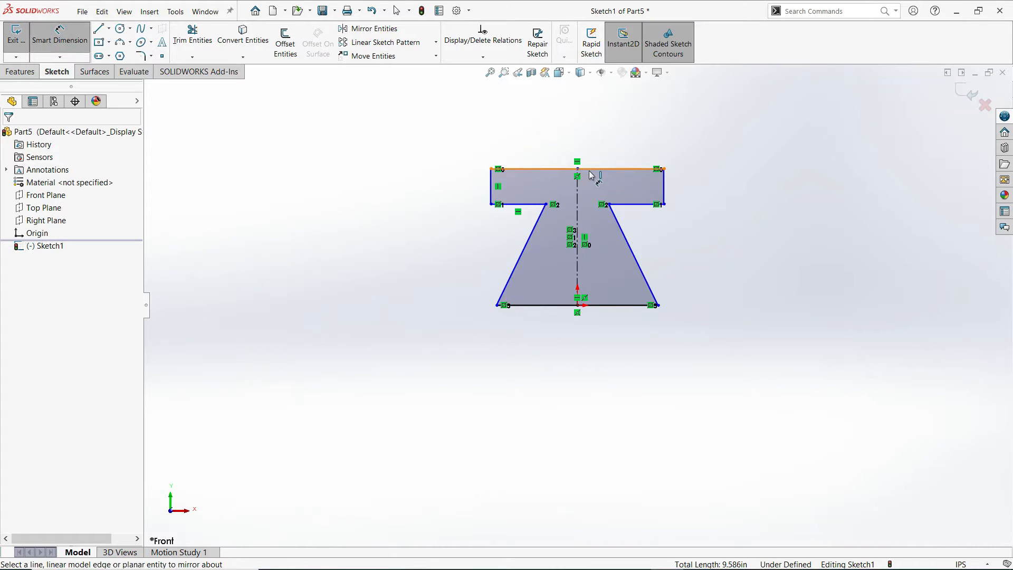
scroll(590, 172, up, 3)
click(578, 215)
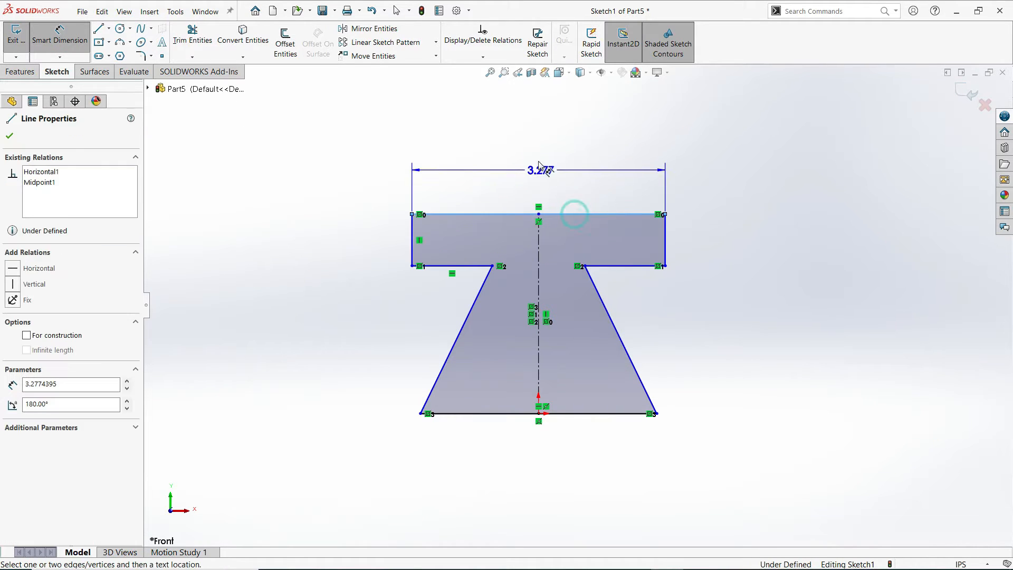
click(537, 138)
text(0.)
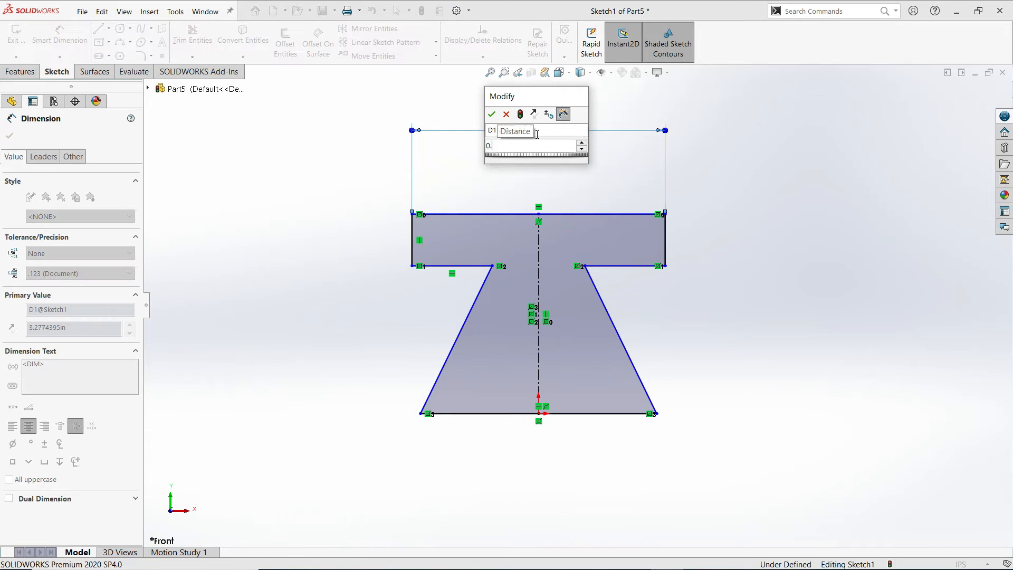
text(75)
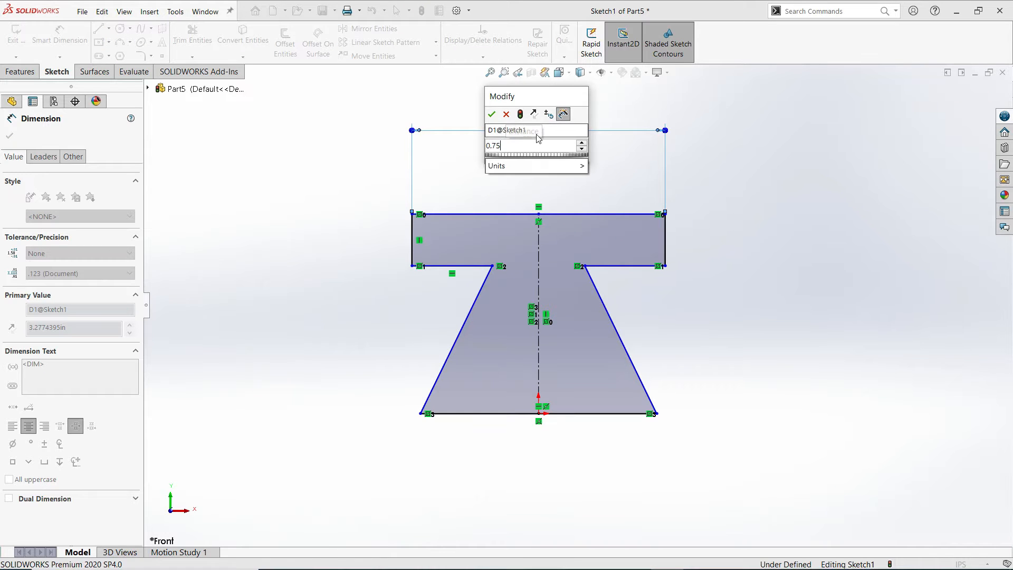
click(491, 115)
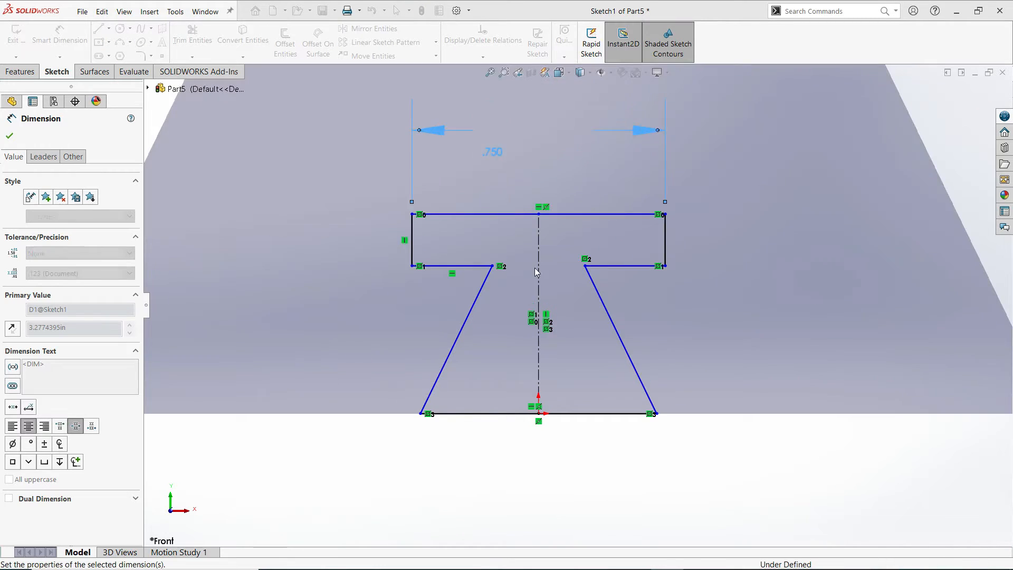
Step: Dimension the angle between the left slanted dovetail side and the base line as 76 degrees
click(443, 381)
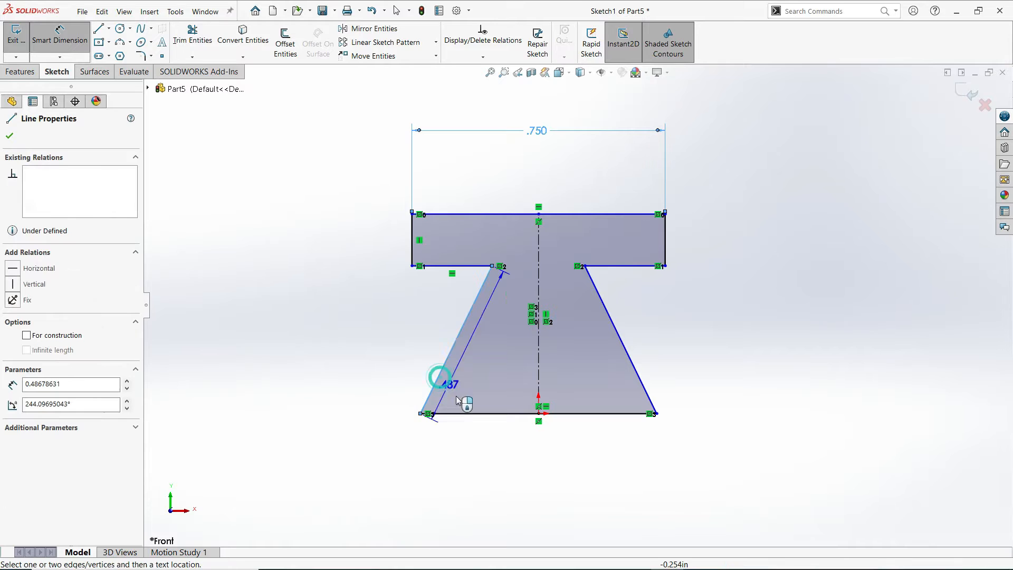
click(472, 379)
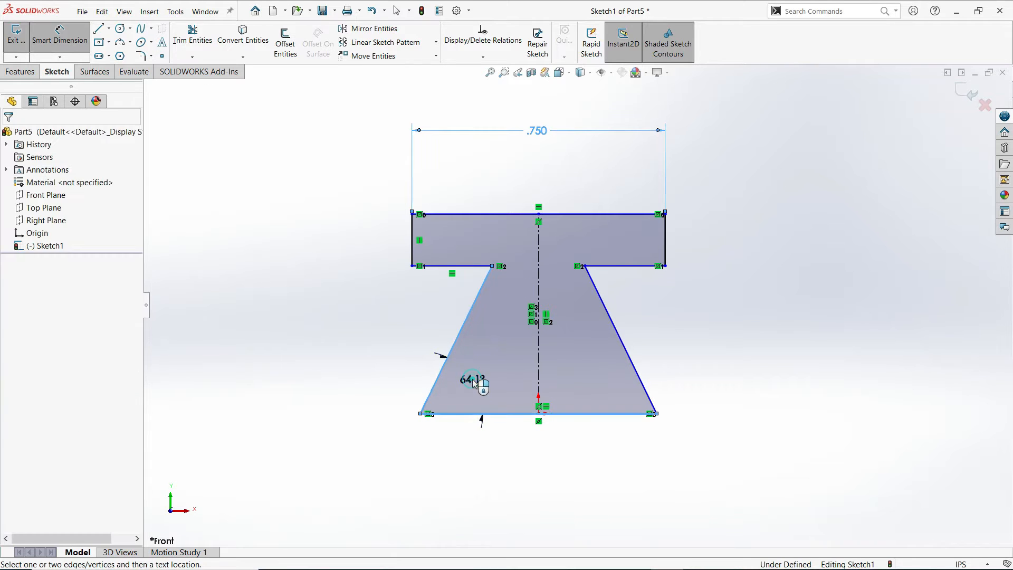
text(76)
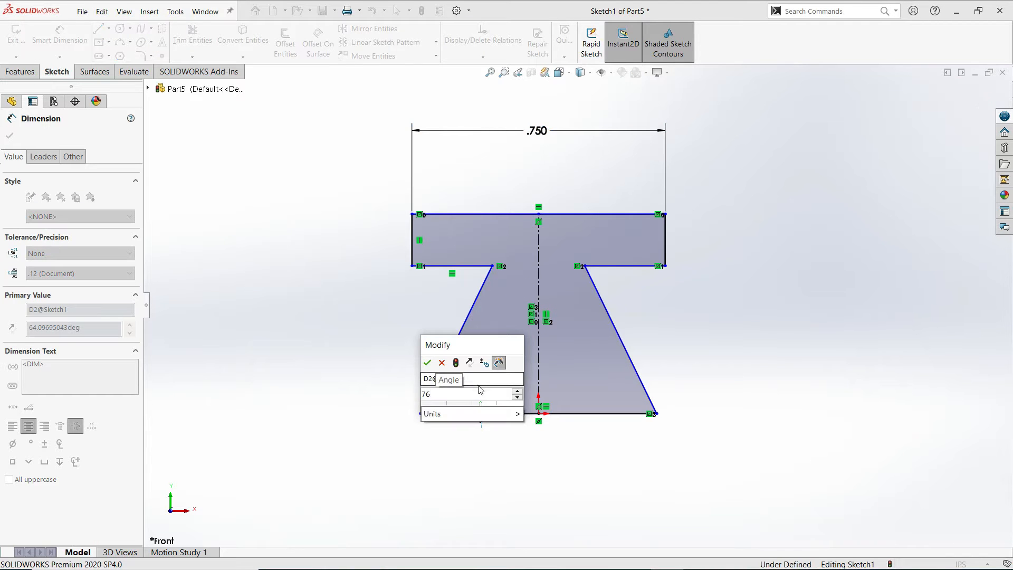
click(428, 363)
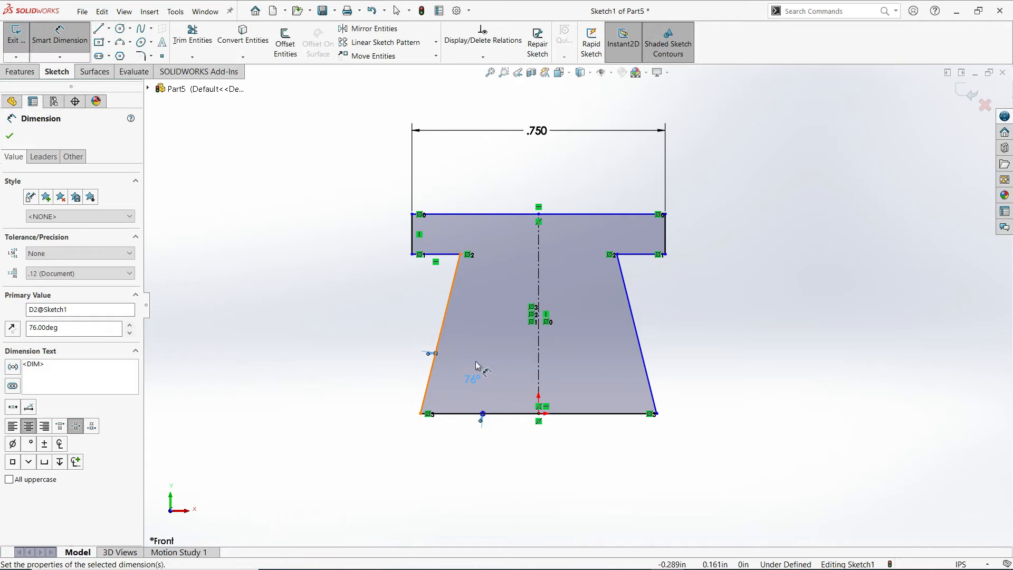
Step: Dimension the rectangular head's height as 0.2 in and the dovetail's height below it as 0.4 in
click(665, 234)
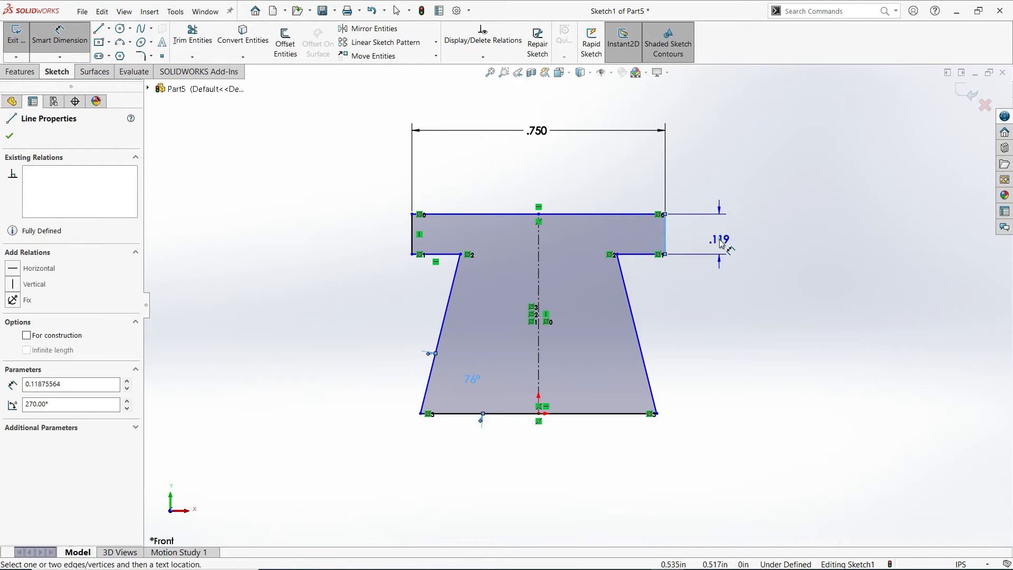
click(719, 239)
text(0.2)
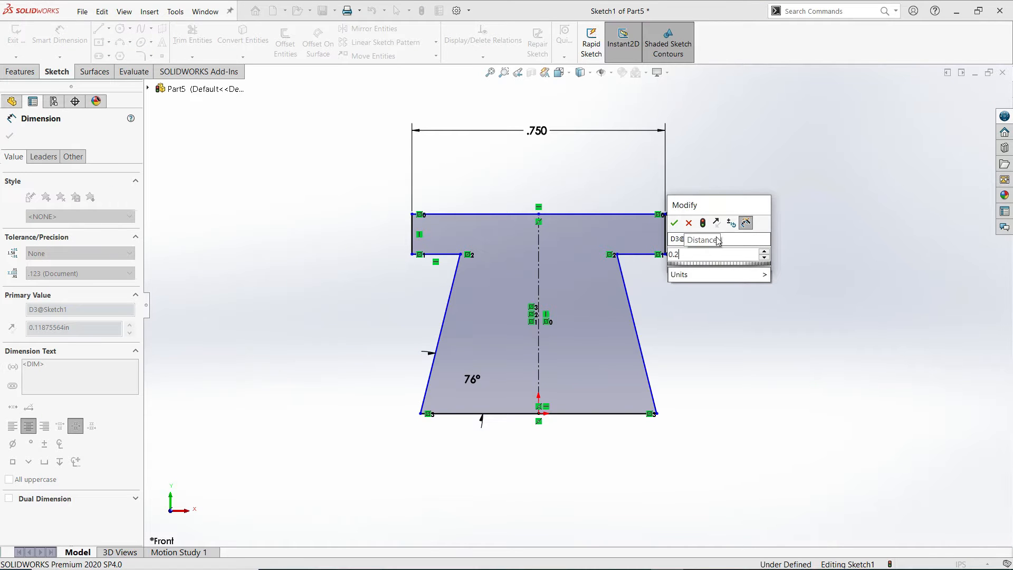
click(674, 222)
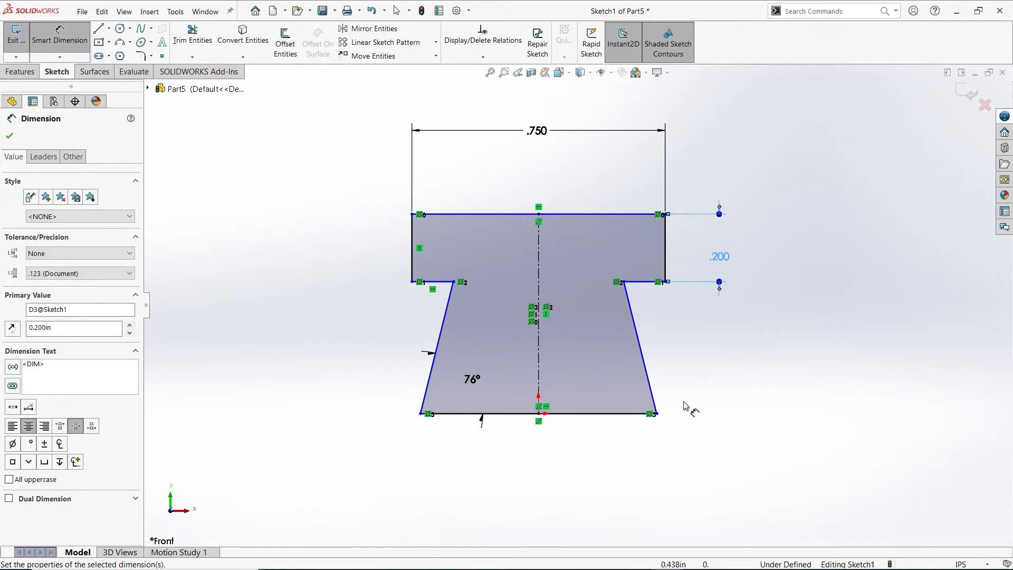
click(657, 414)
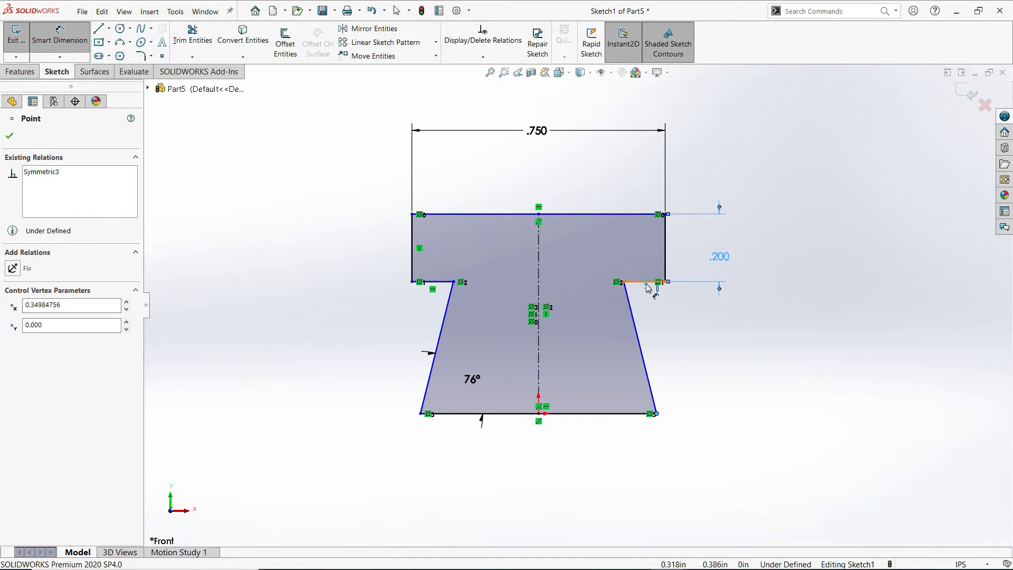
click(649, 281)
click(749, 347)
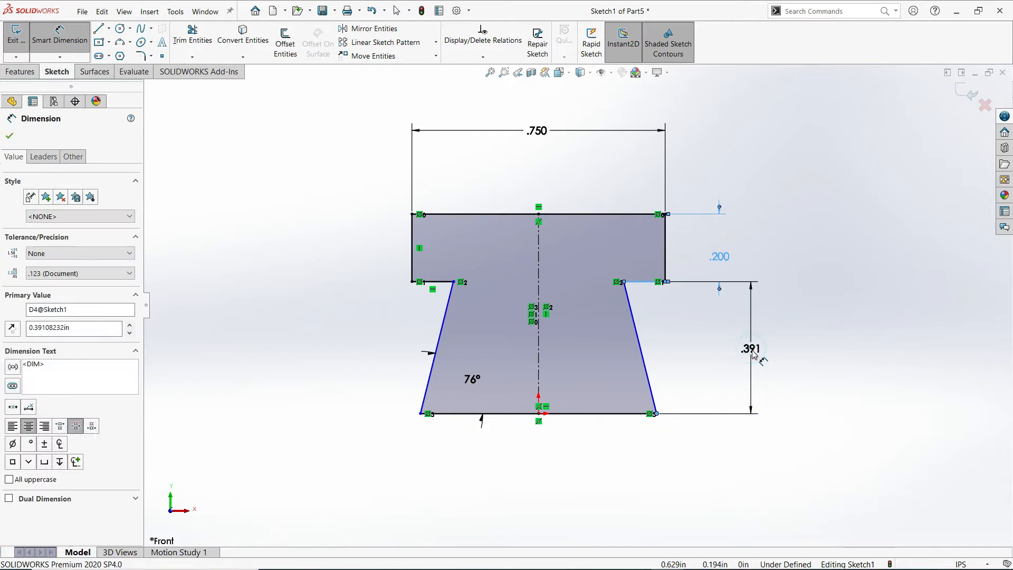
text(0.4)
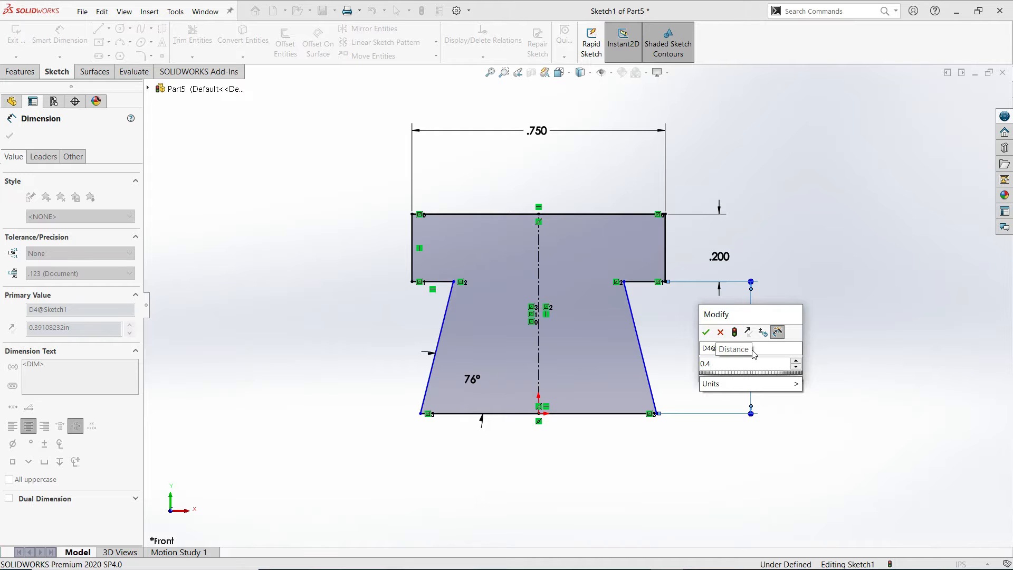
click(706, 332)
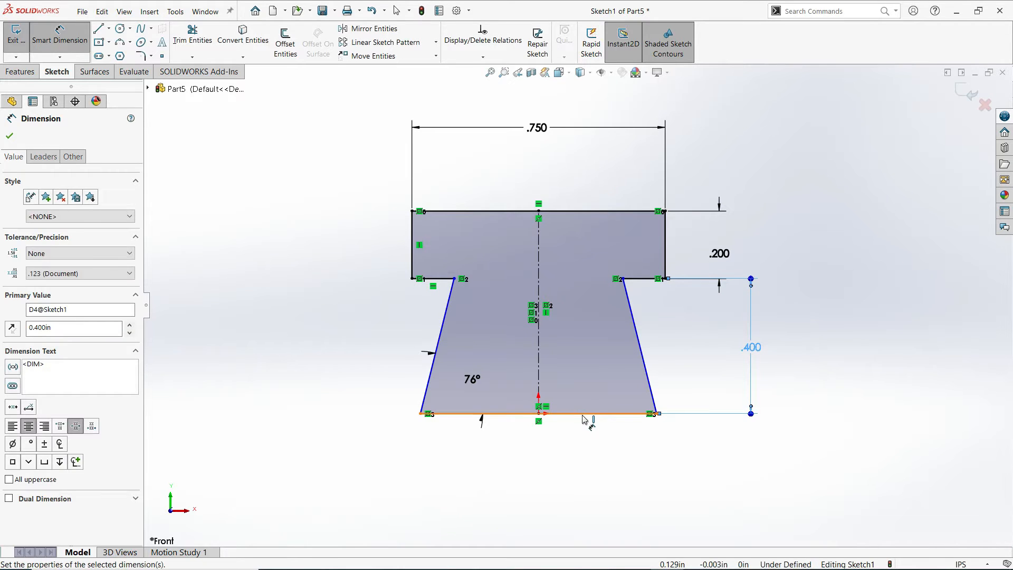
Step: Dimension the width of the dovetail's bottom edge at 0.7 in and correct it to 0.5 in
click(583, 416)
click(534, 462)
text(0.7)
click(490, 446)
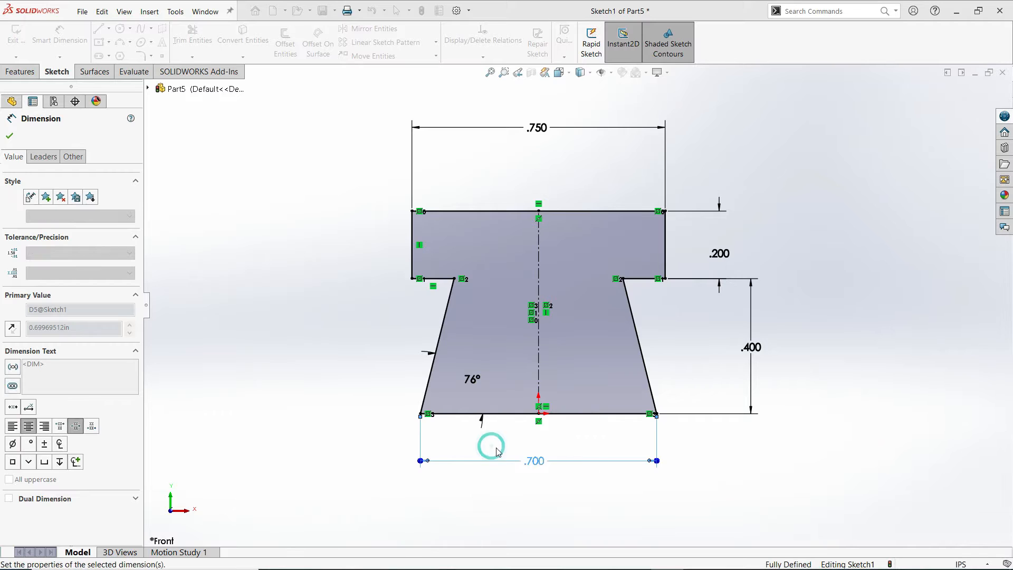
click(714, 468)
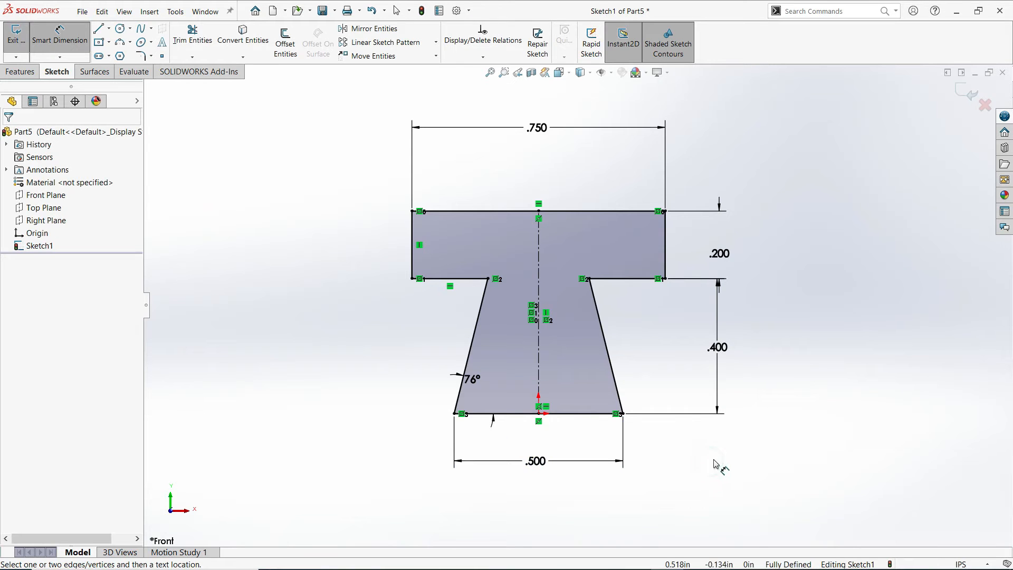
Step: Extrude the dovetail profile as a boss with the Mid Plane end condition and a depth of 1.25 in
click(23, 75)
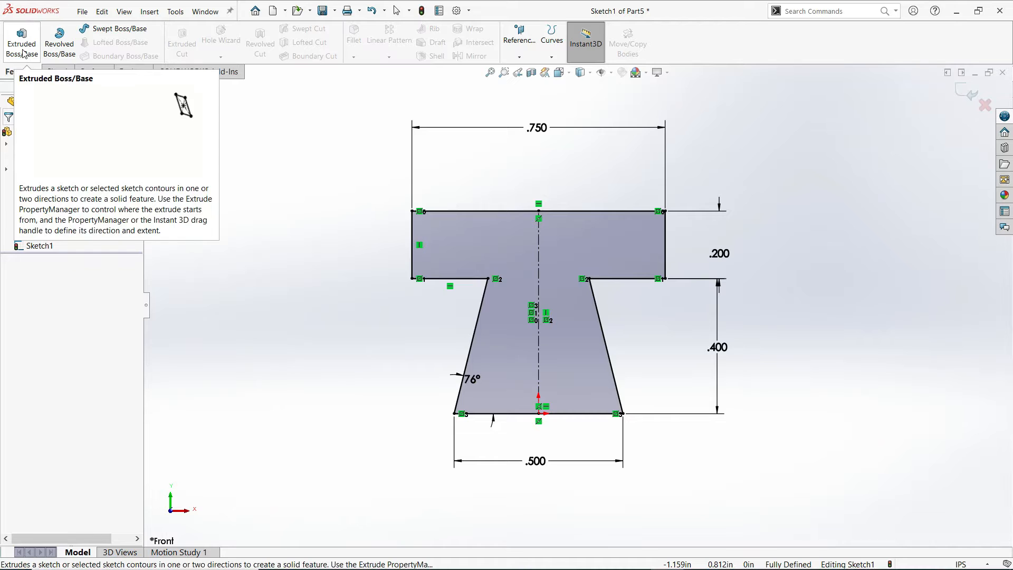
click(22, 50)
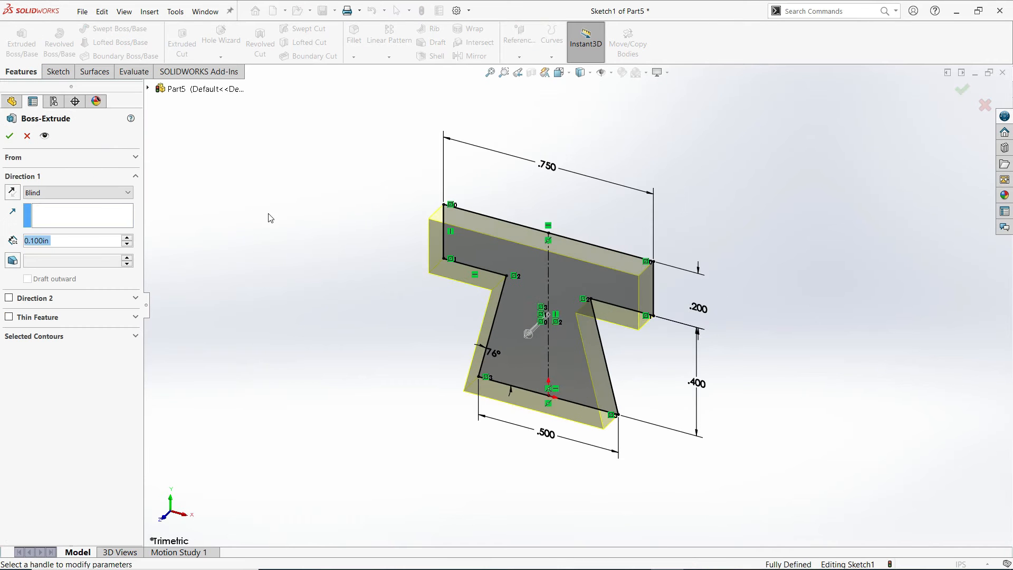
click(105, 193)
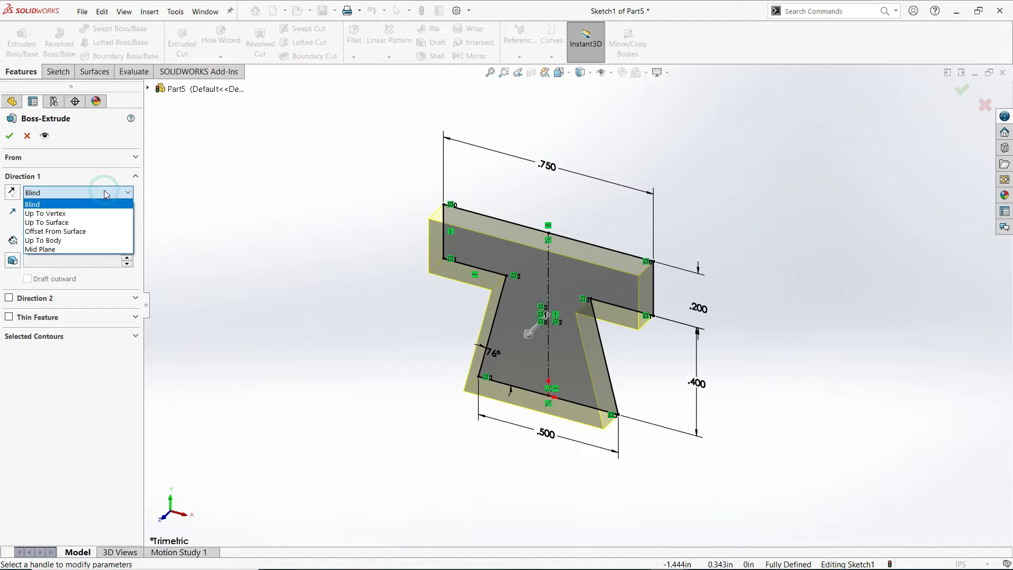
click(67, 248)
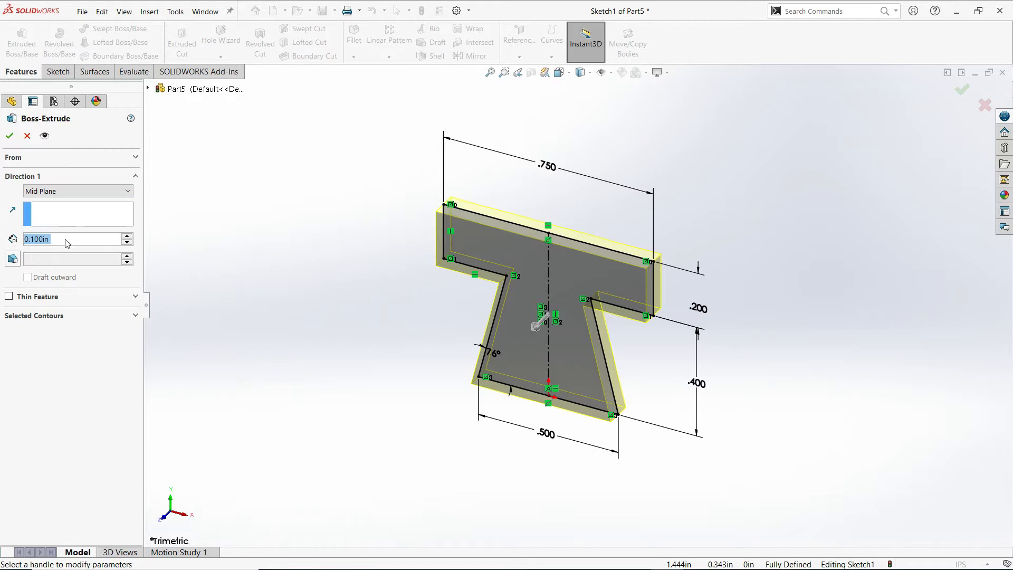
text(1.25)
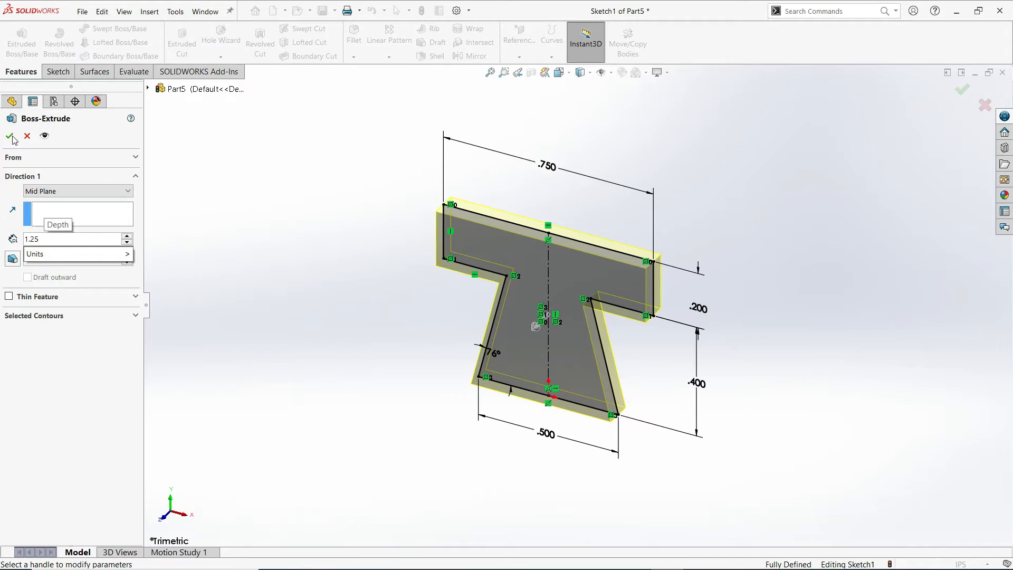
key(Return)
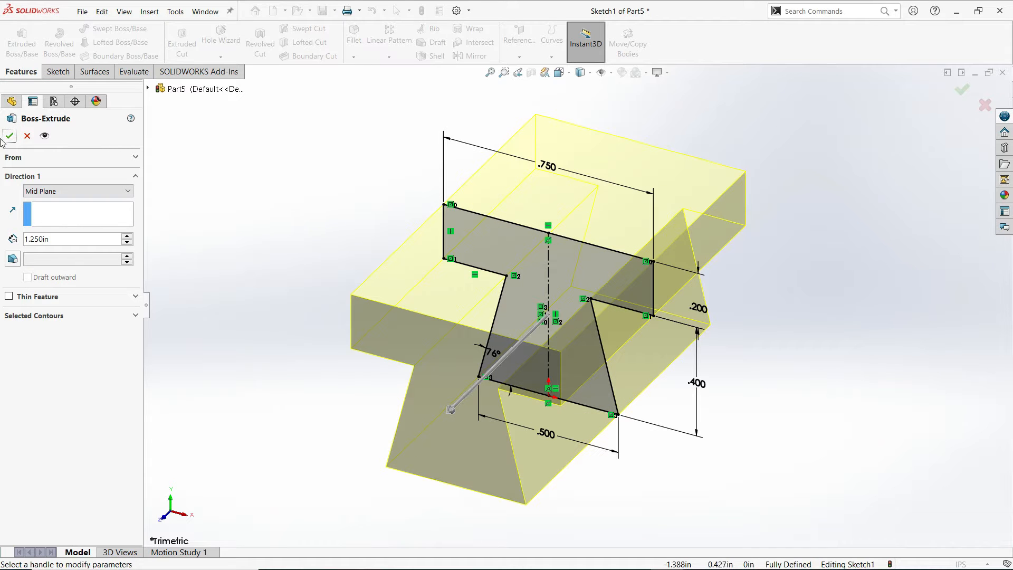
click(10, 137)
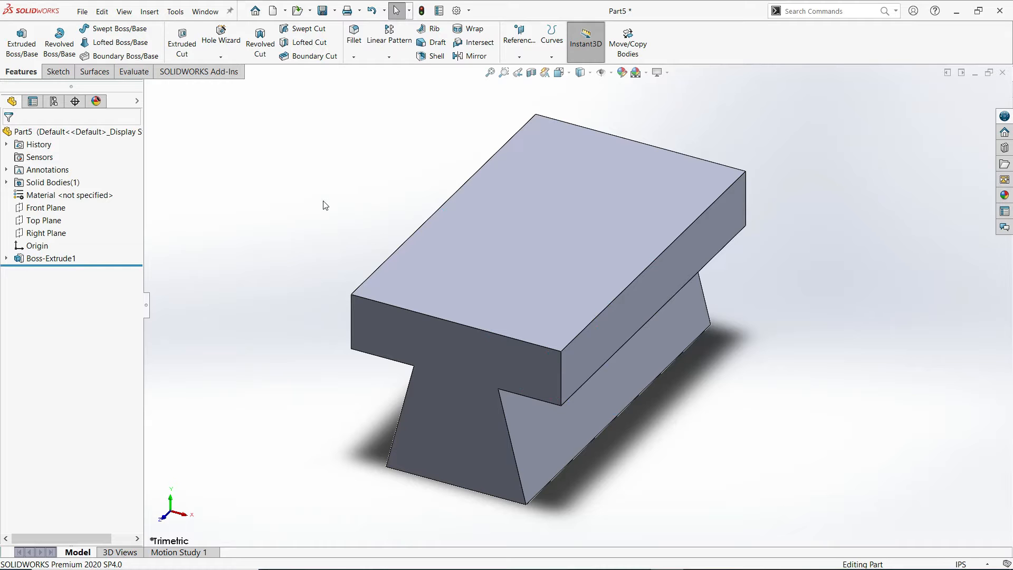
Step: Sketch a circle about 0.14 in in diameter centred on the origin on the slider block's top face
click(538, 214)
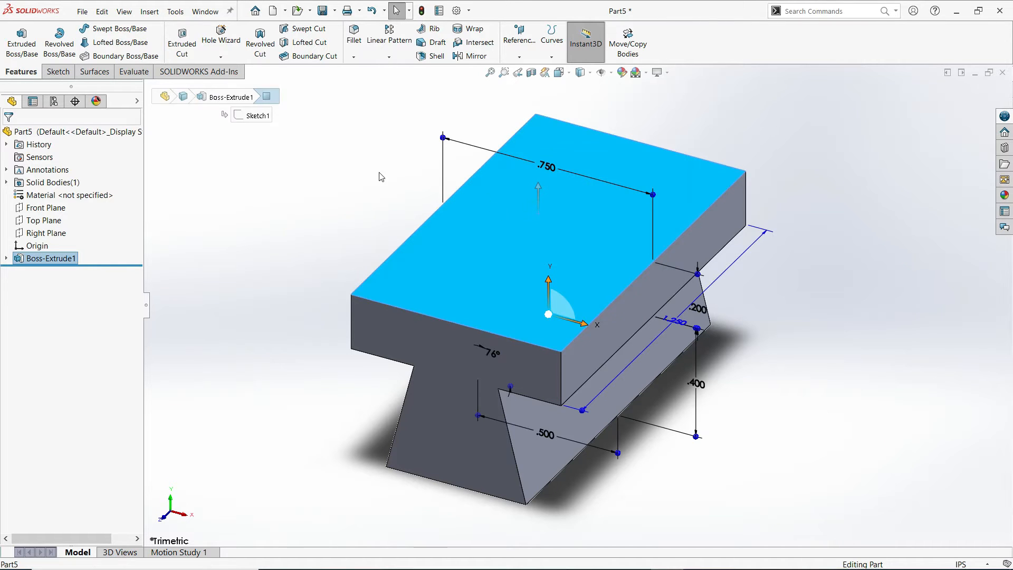
click(56, 71)
click(15, 34)
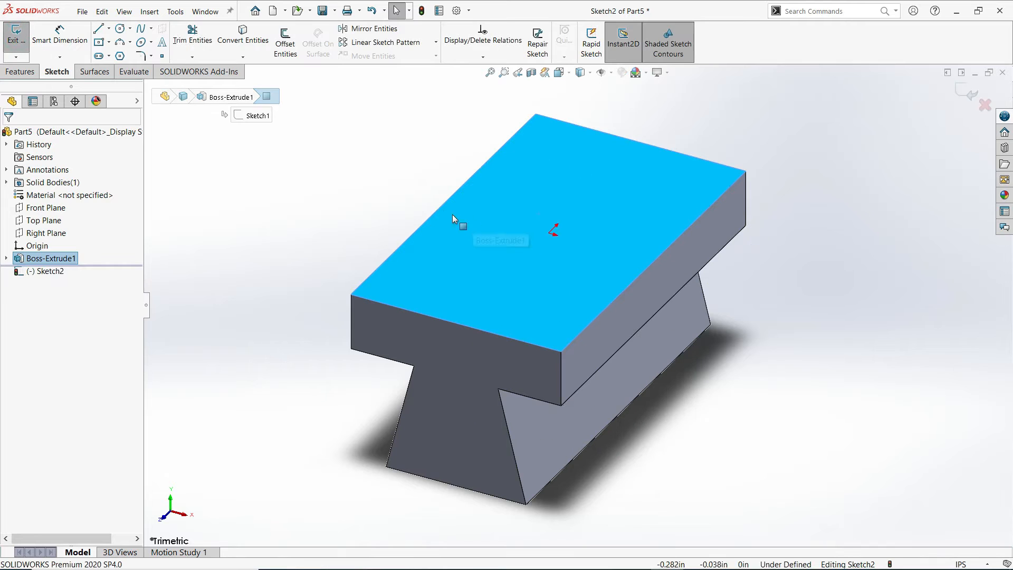
click(559, 72)
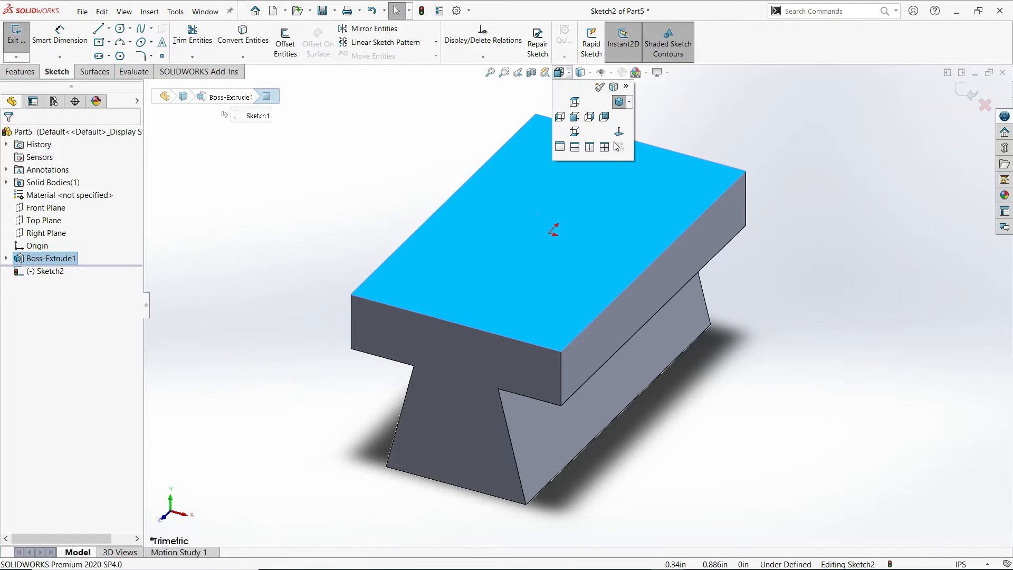
click(620, 132)
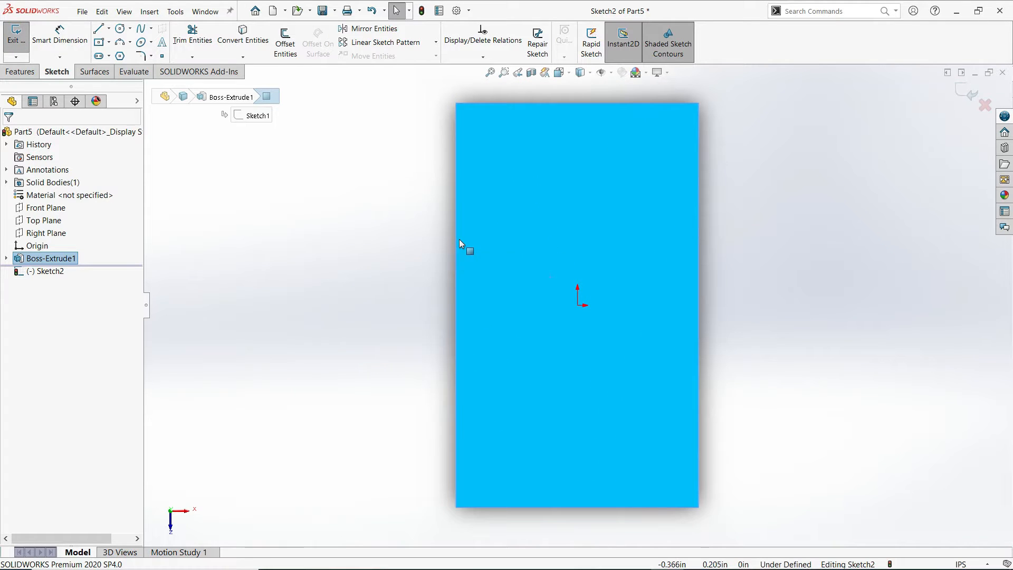
click(120, 29)
scroll(618, 322, down, 2)
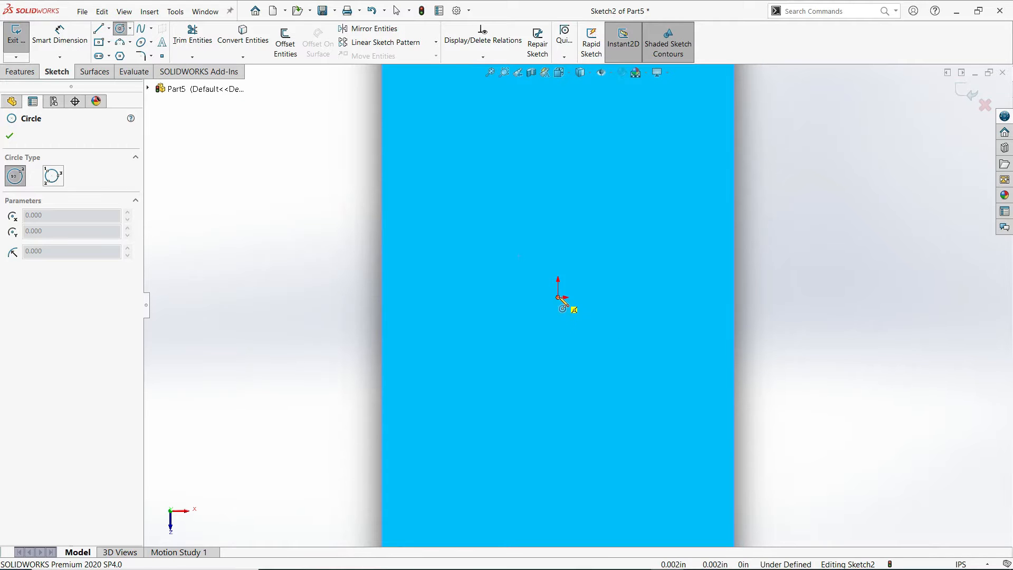
click(557, 297)
click(577, 317)
scroll(573, 305, up, 2)
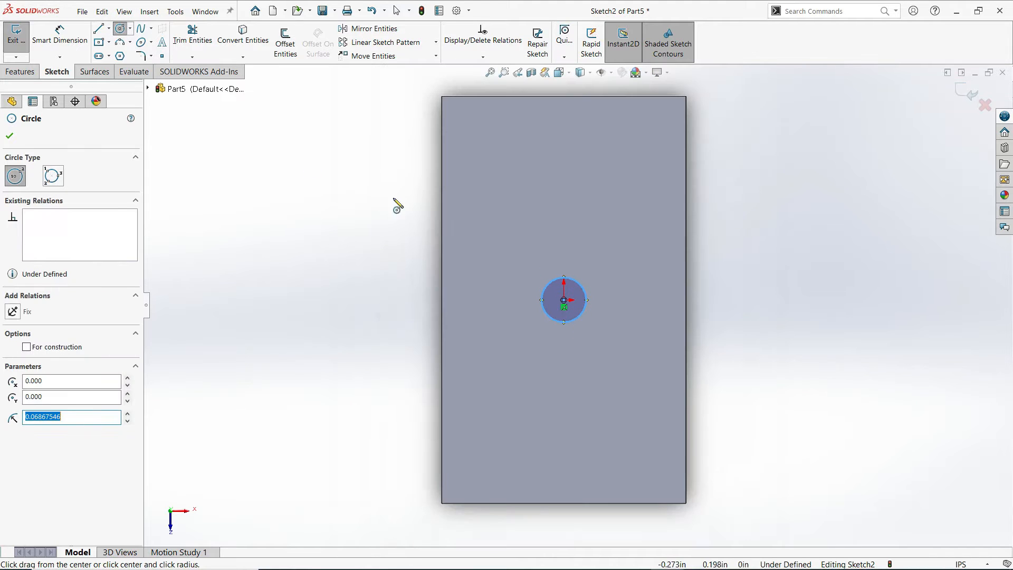
Step: Dimension the circle's diameter as 0.125 in
click(83, 46)
click(584, 289)
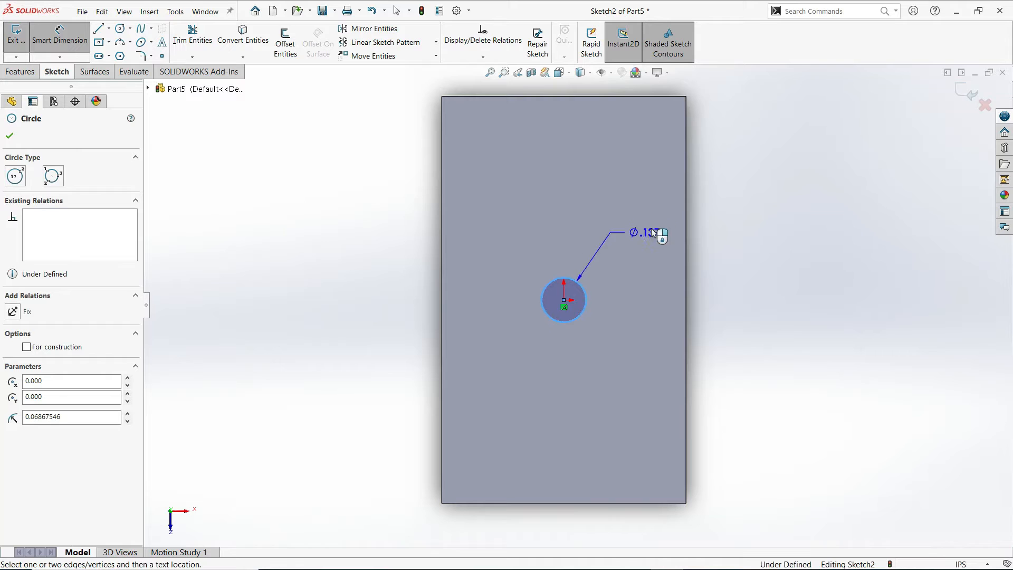
click(642, 222)
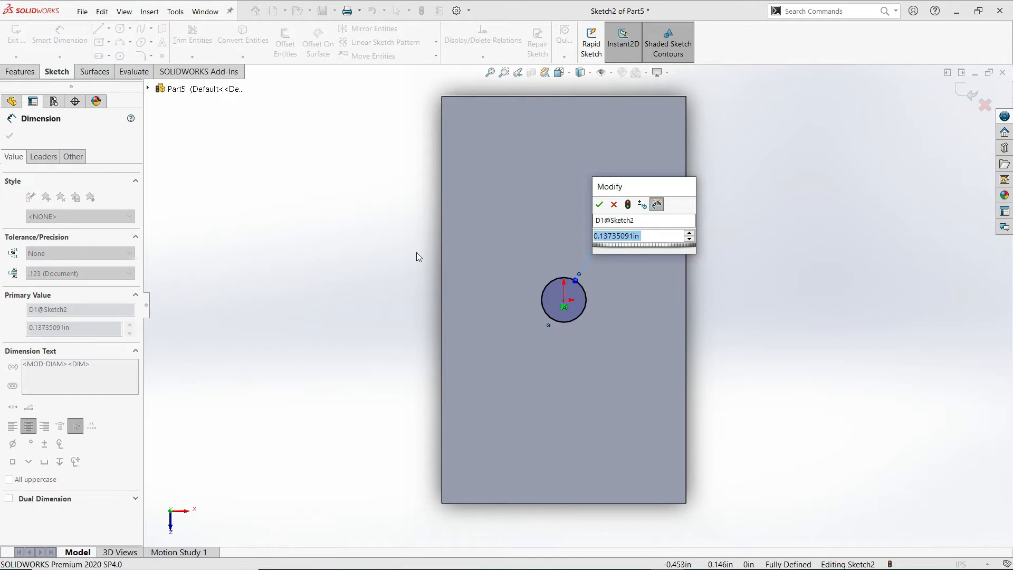
text(0.)
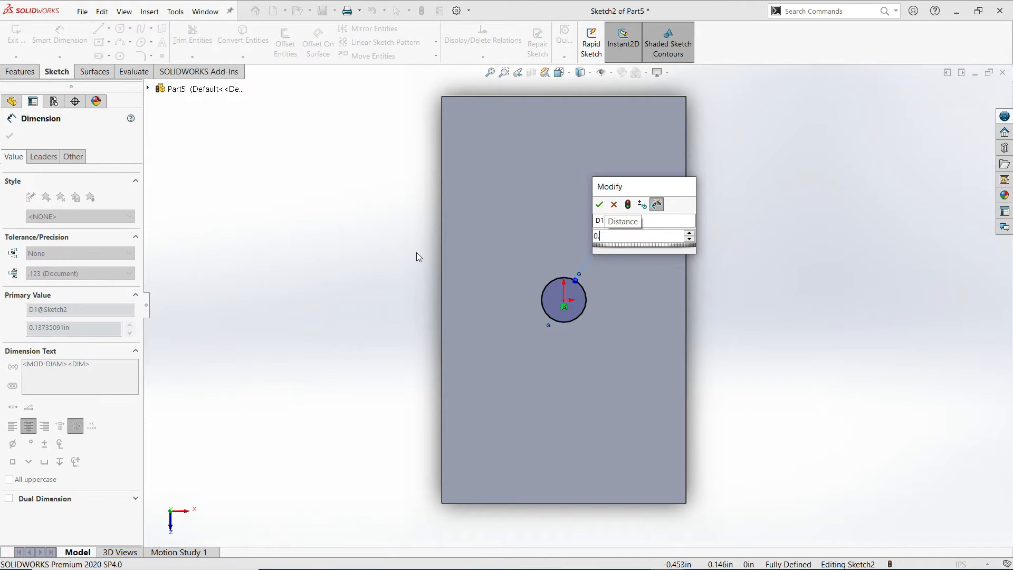
text(125)
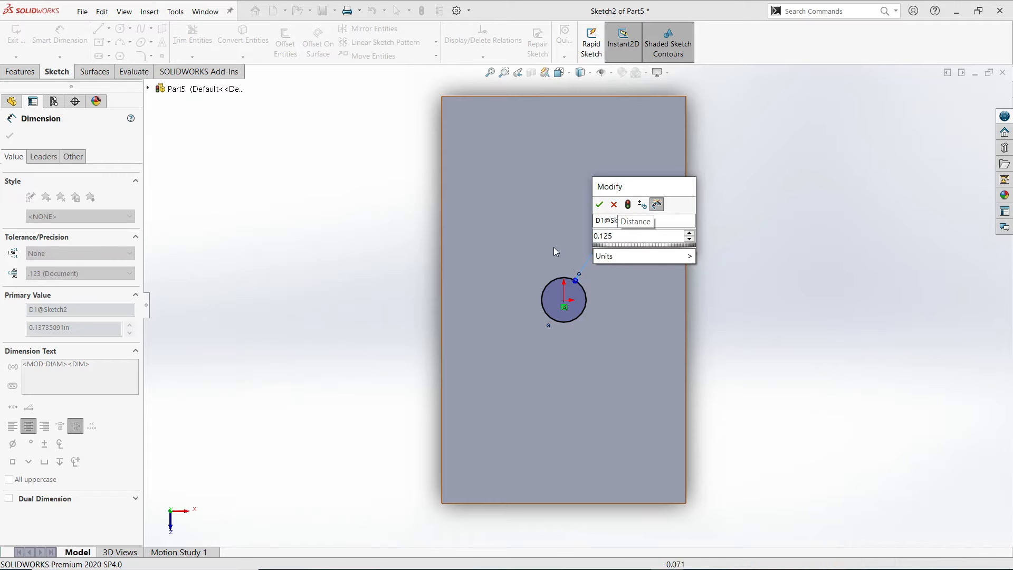
click(602, 205)
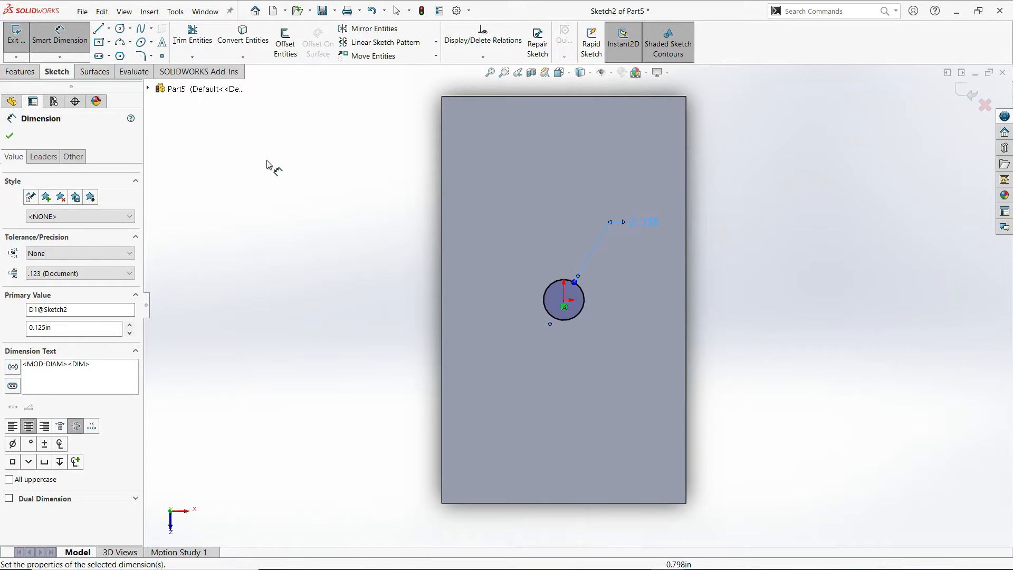
Step: Cut the circle into the block as a blind extruded cut 0.5 in deep
click(21, 72)
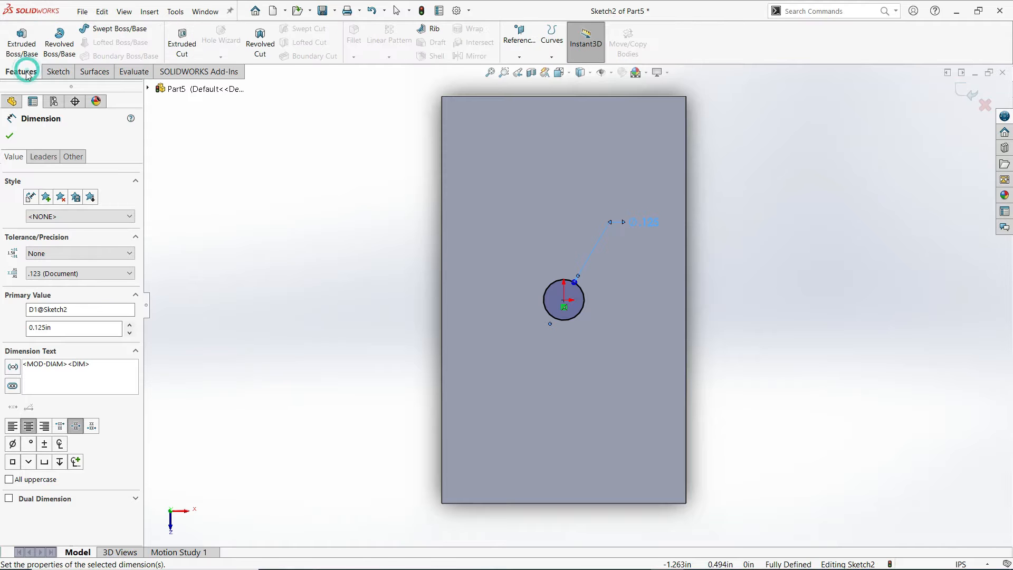
click(181, 42)
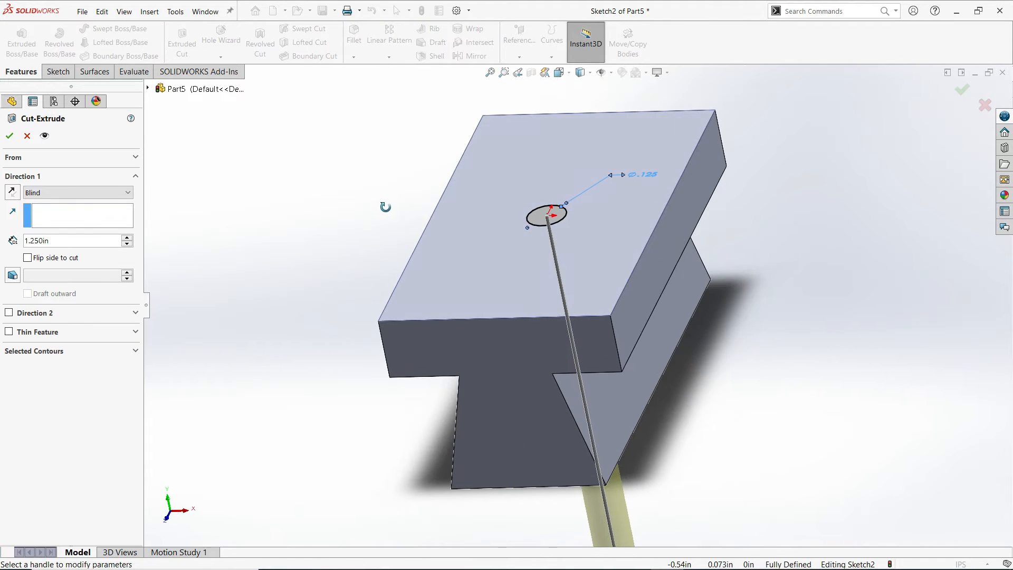
drag(63, 241, 24, 240)
text(0.5)
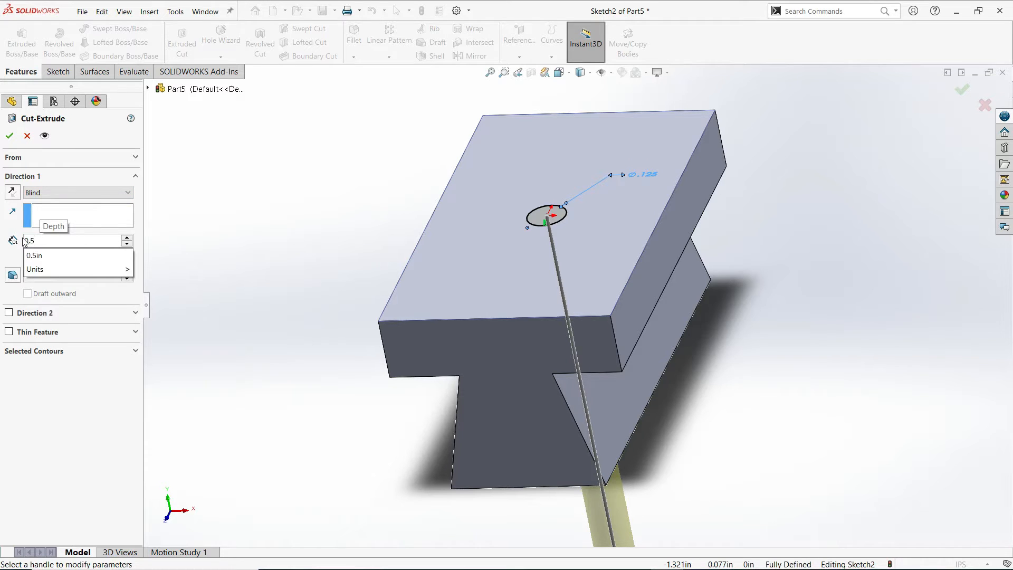
key(Return)
middle_drag(244, 151, 288, 134)
click(9, 136)
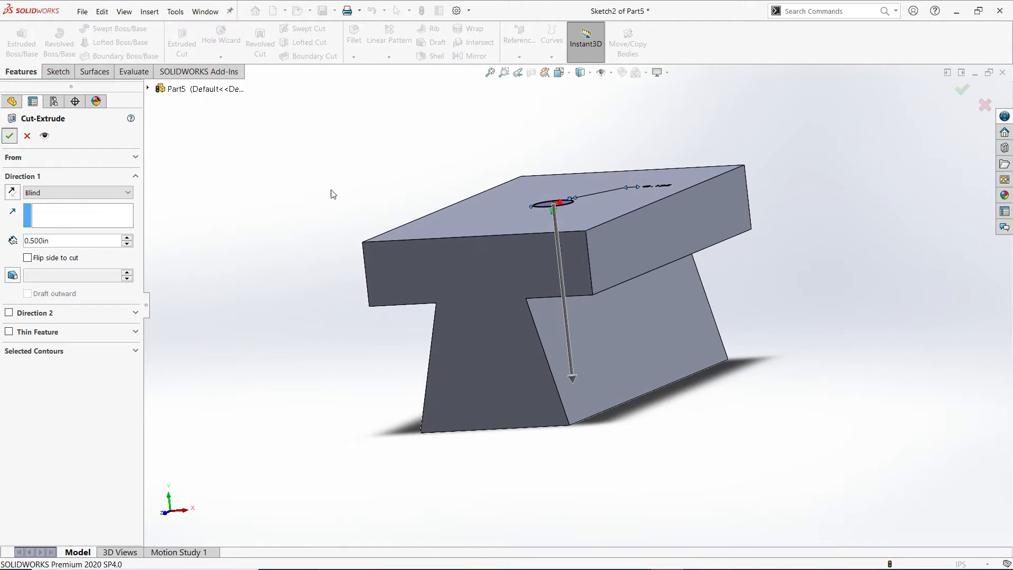
Step: Show the finished part in isometric view and save it as Slider in the SolidWorks Overview folder
middle_drag(337, 214, 347, 212)
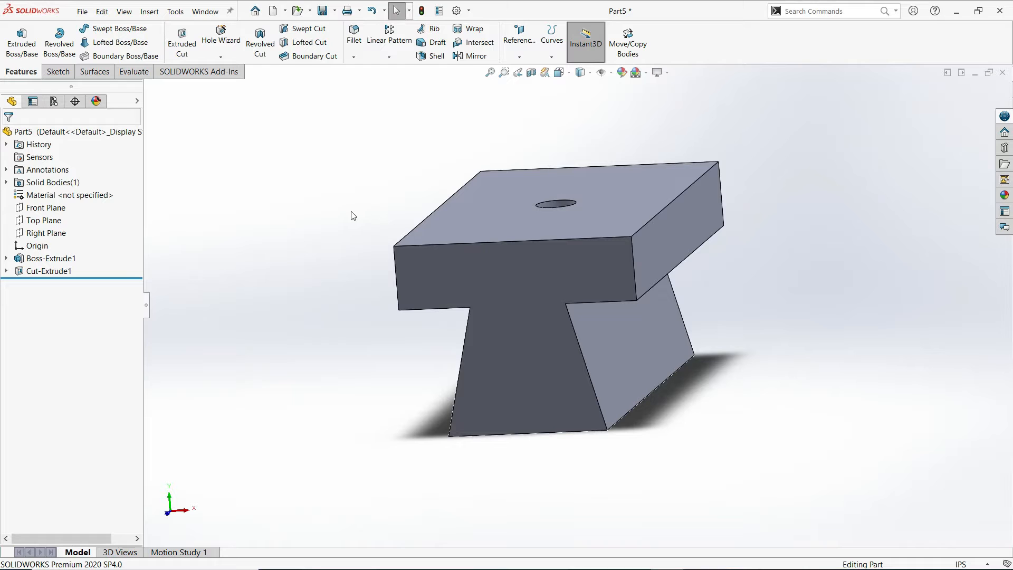
click(566, 75)
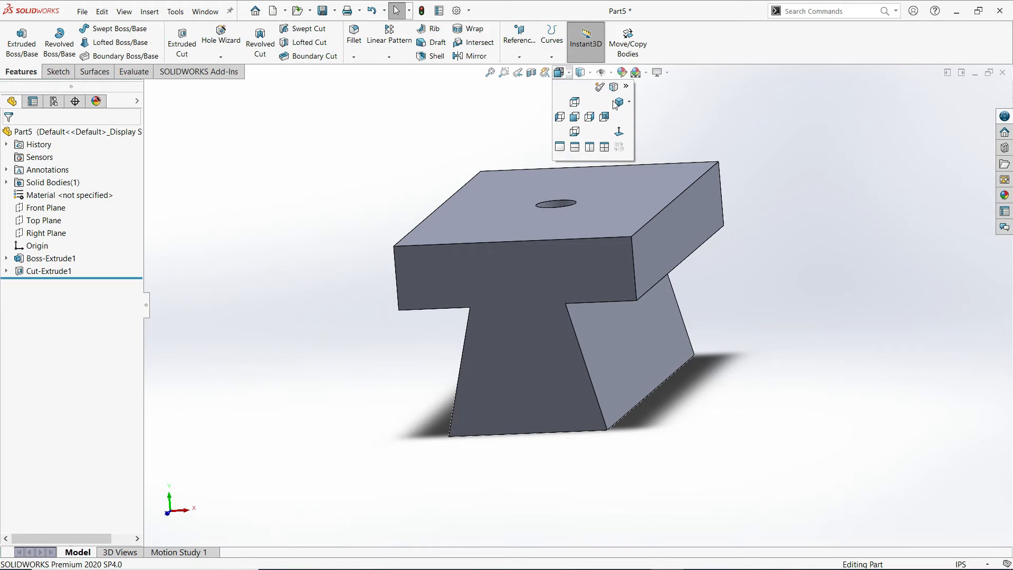
click(620, 105)
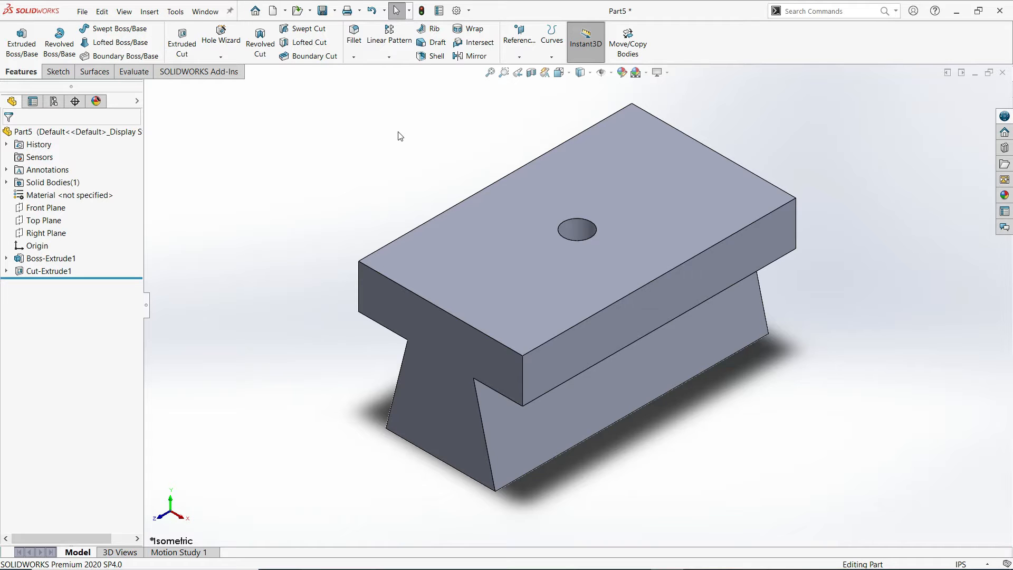
click(82, 12)
click(114, 149)
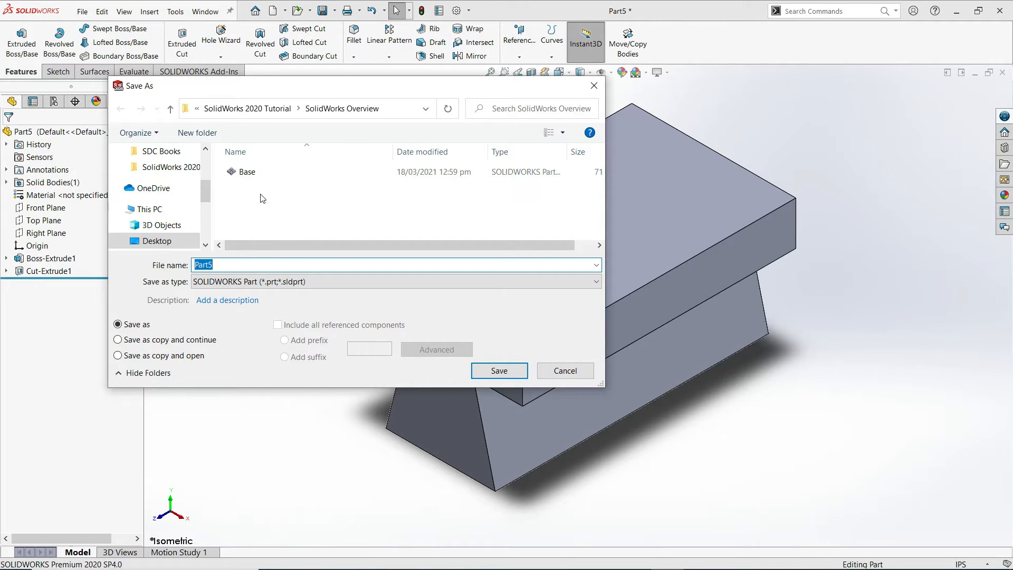
drag(197, 264, 190, 270)
click(494, 378)
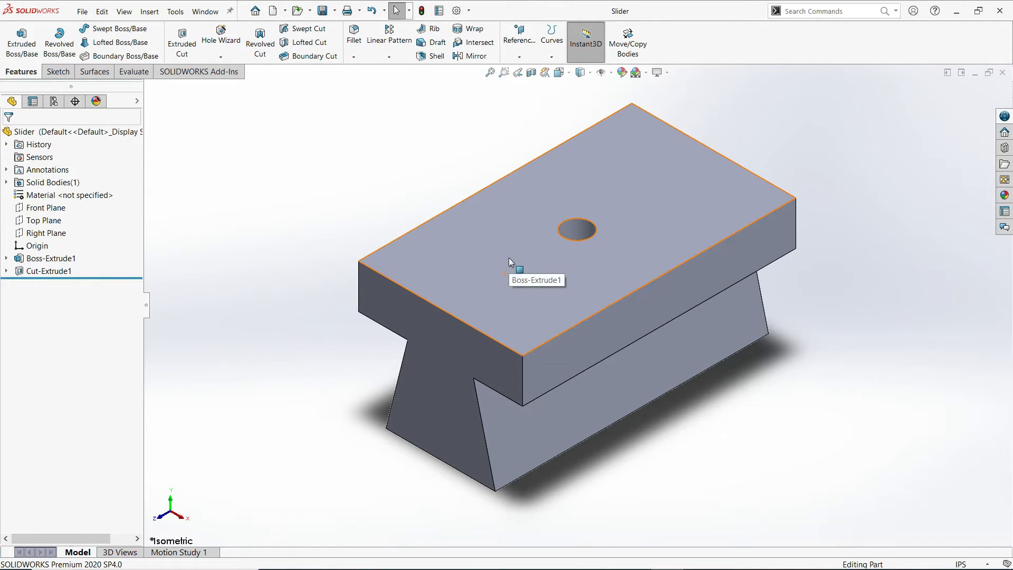
Step: Close the Slider part and create a new part document
click(1001, 74)
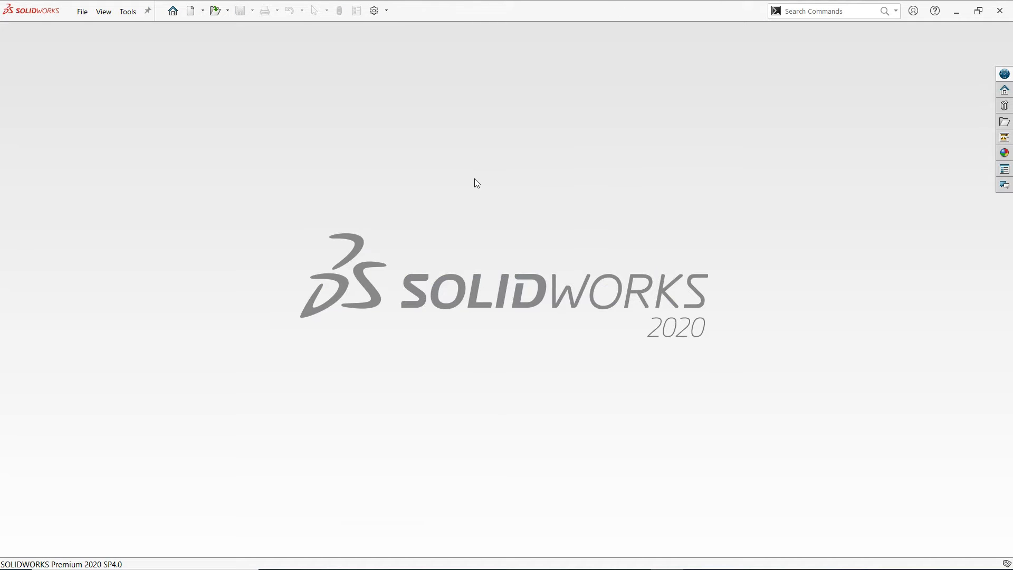
click(190, 15)
click(561, 351)
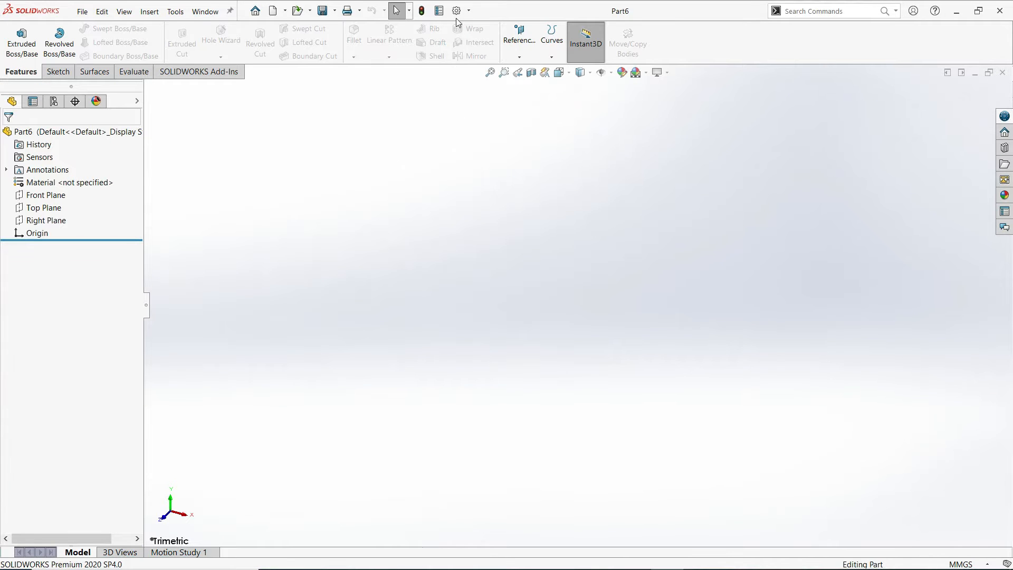
Step: Set the new part's drafting standard to ANSI and its units to IPS with three decimal places (.123) for length
click(456, 12)
click(395, 86)
click(657, 112)
click(567, 125)
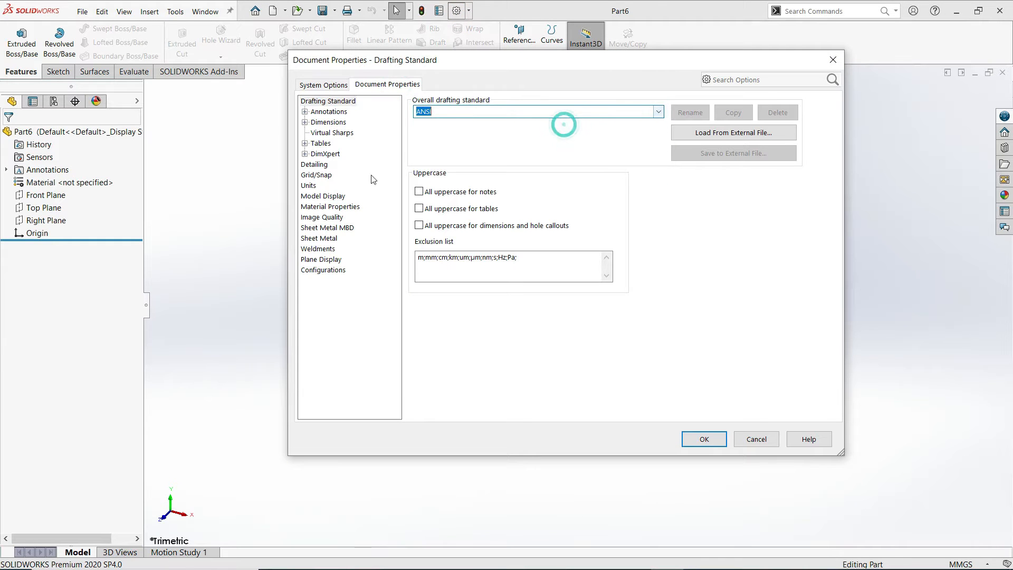
click(308, 186)
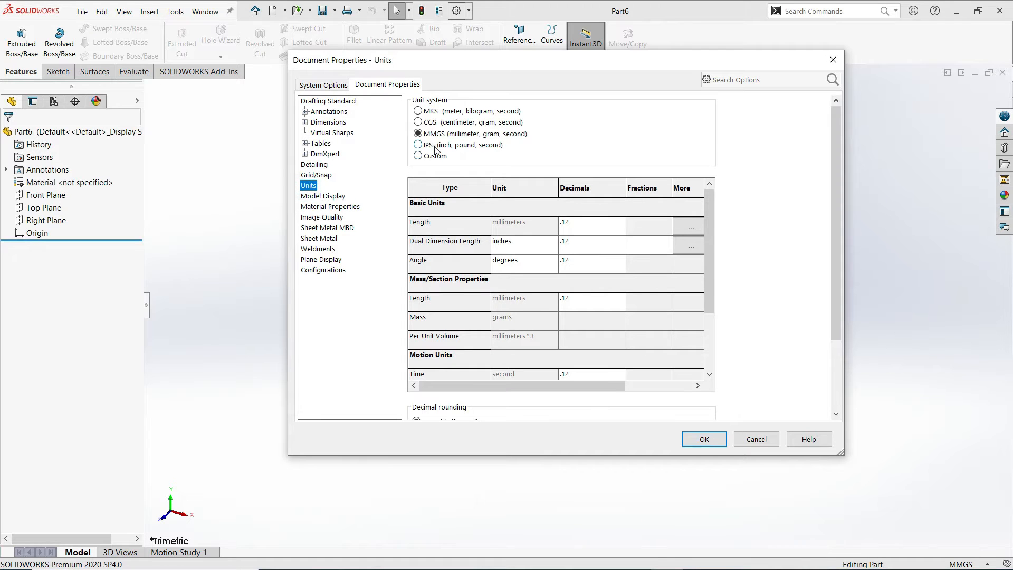
click(418, 144)
click(620, 222)
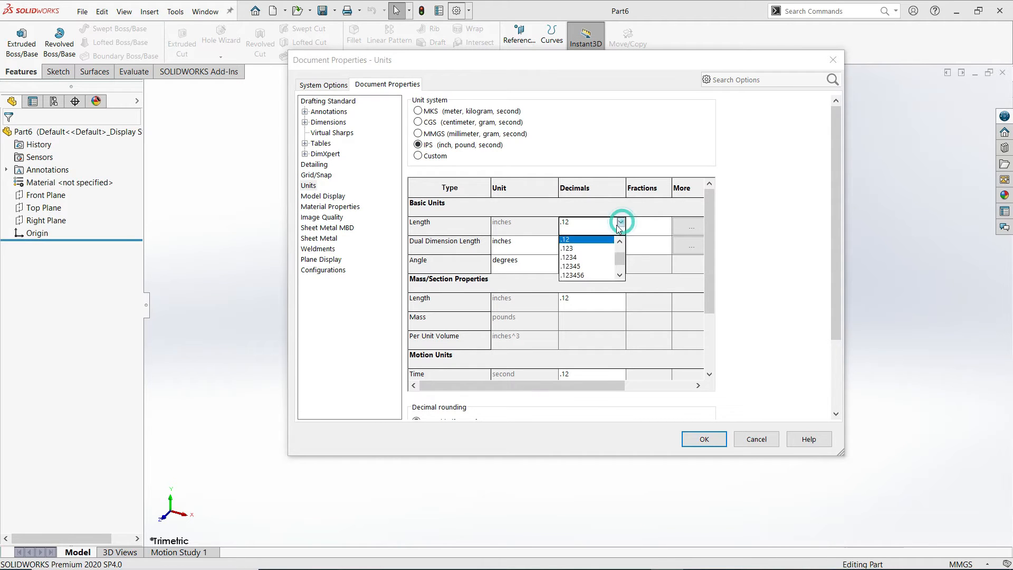
click(590, 245)
click(703, 439)
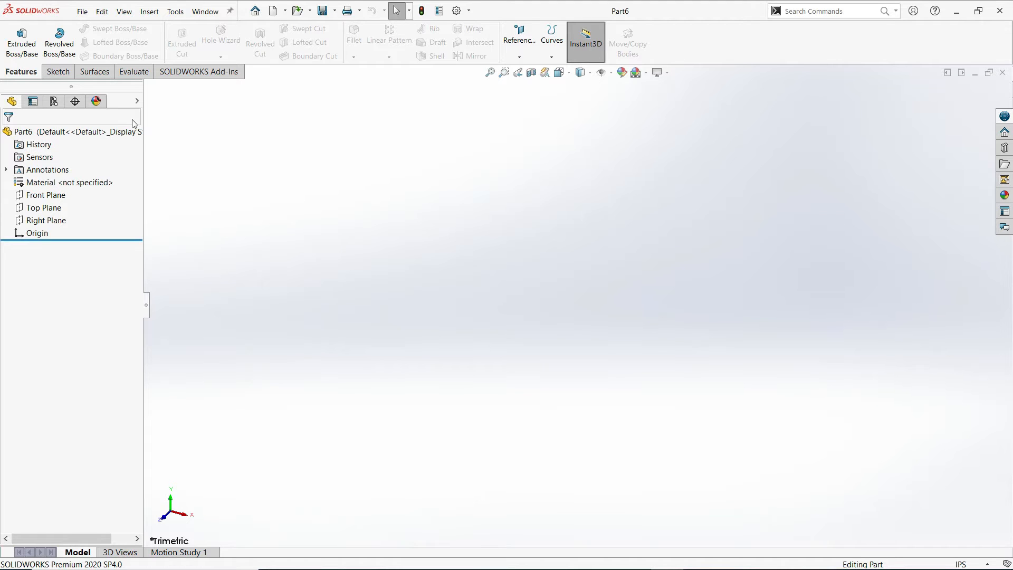
Step: On the Front Plane, sketch a vertical line about 3.09 in up from the origin and a horizontal line about 0.87 in to the right
click(50, 198)
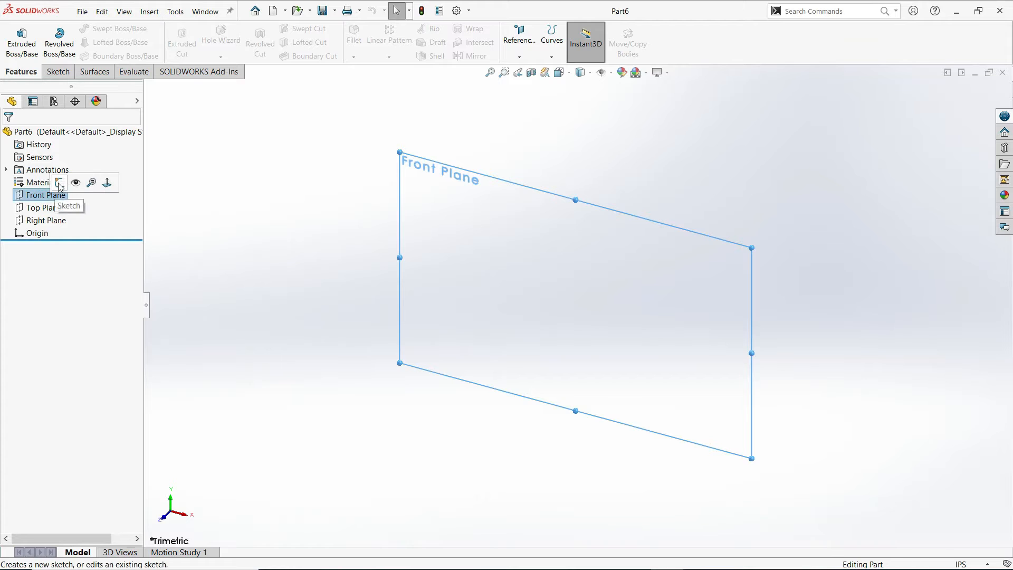
click(60, 181)
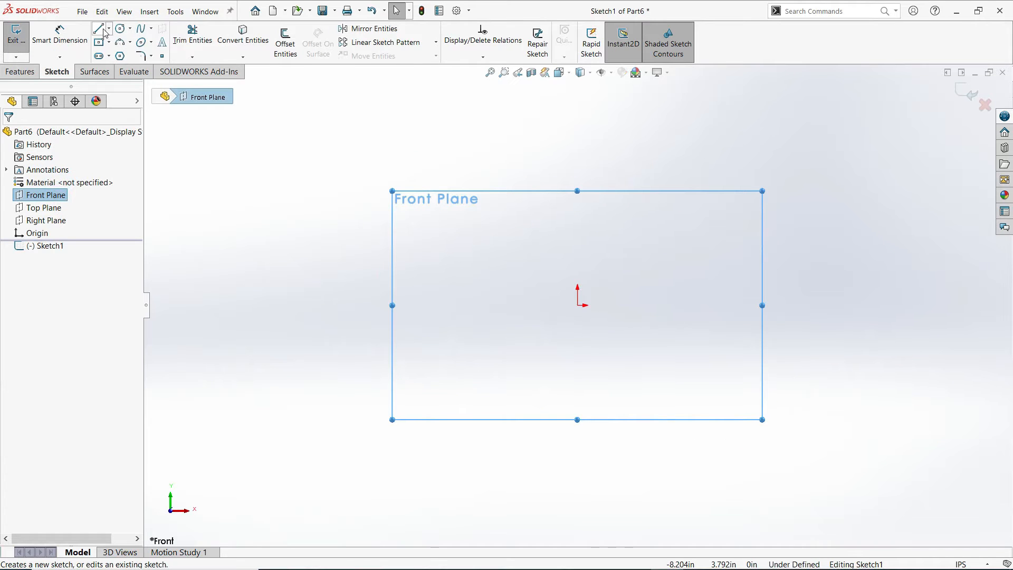
click(98, 30)
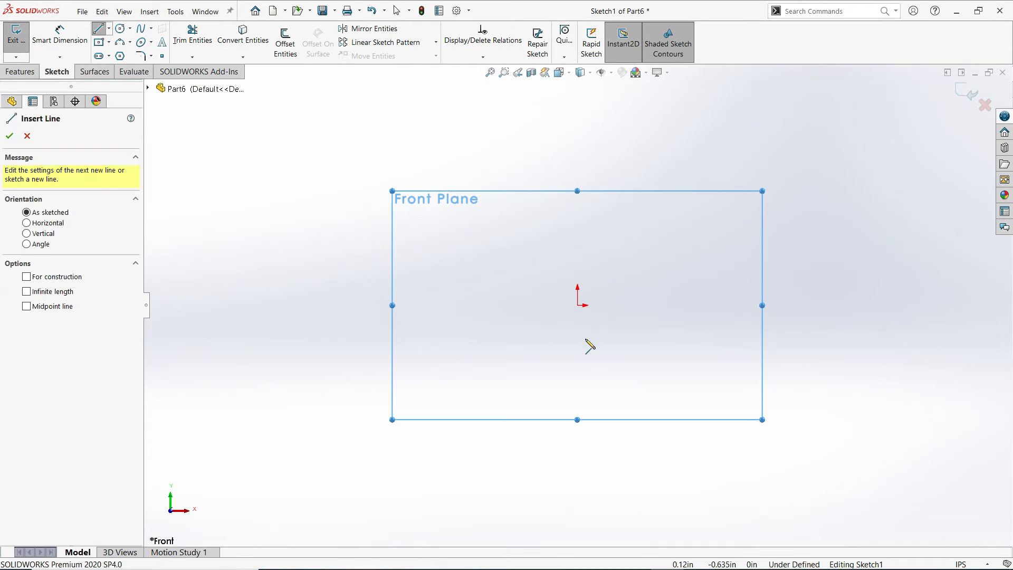
click(577, 305)
click(577, 141)
click(623, 142)
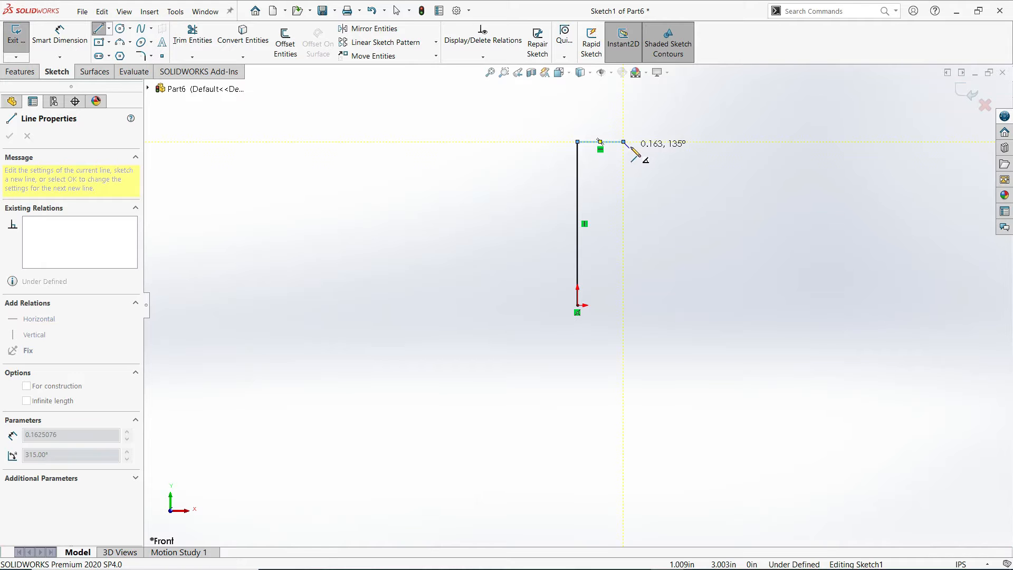
Step: Continue the profile with an outward tangent semicircle and a smaller inward one, closing it with a vertical line about 0.25 in long and a base line to the origin
mouse_move(624, 143)
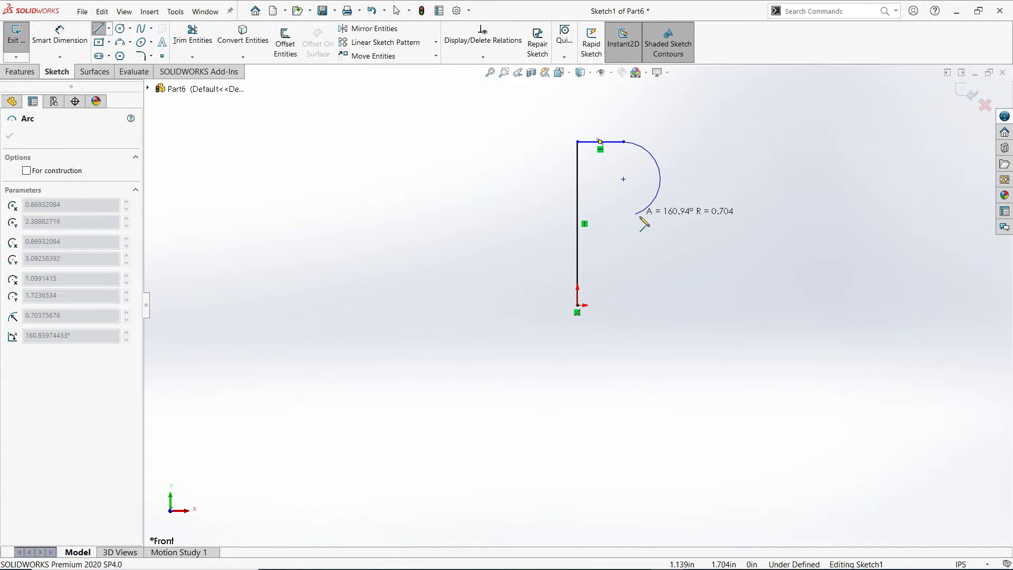
click(624, 242)
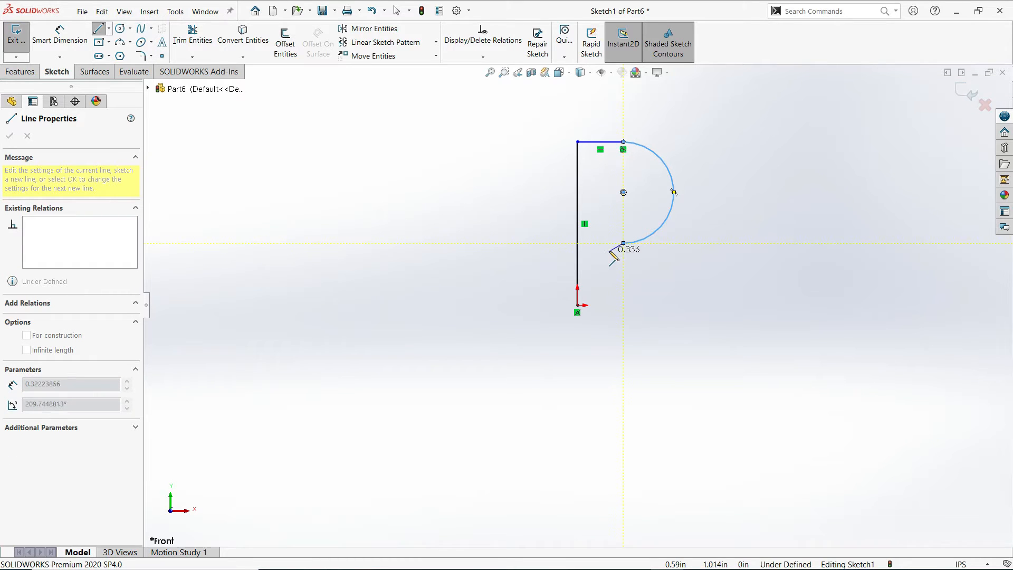
click(624, 291)
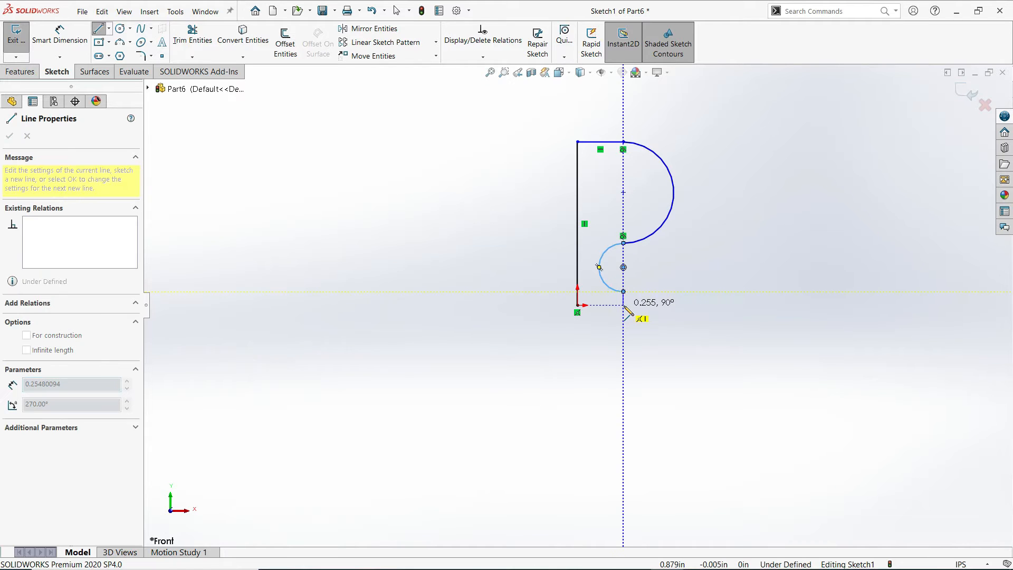
click(578, 305)
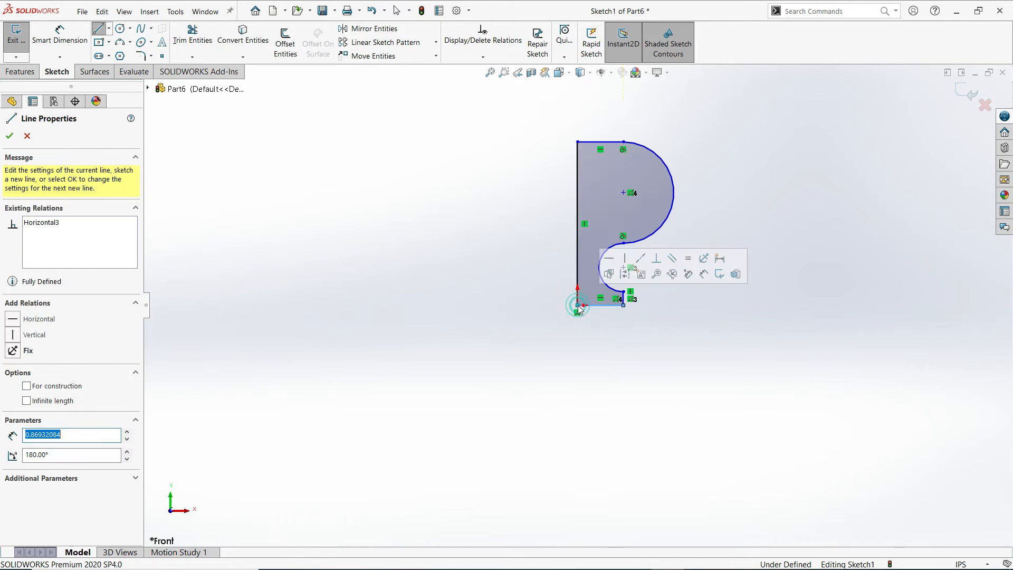
click(11, 136)
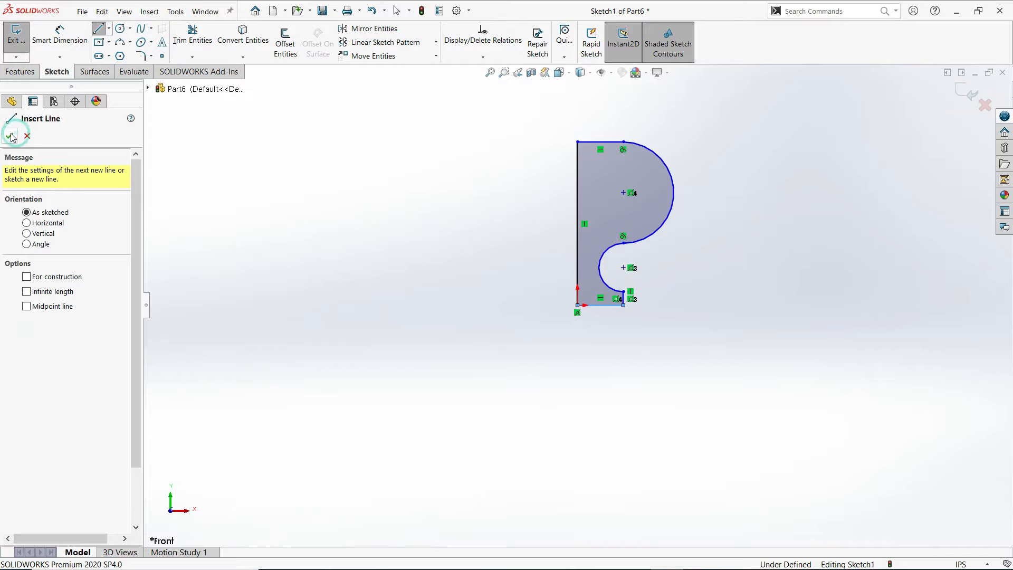
Step: Dimension the profile's long vertical line to 1 in
click(59, 37)
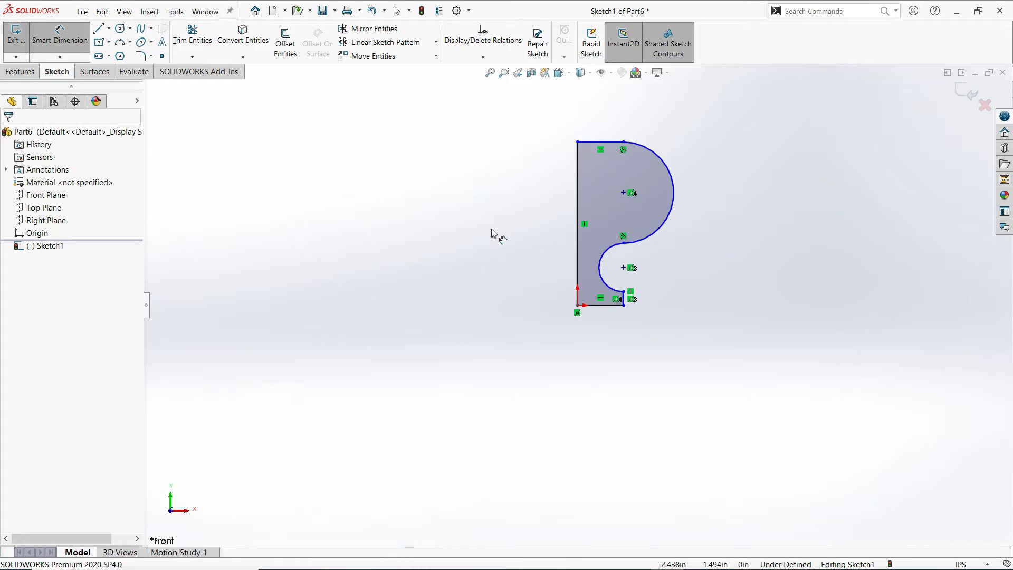
click(579, 212)
click(480, 218)
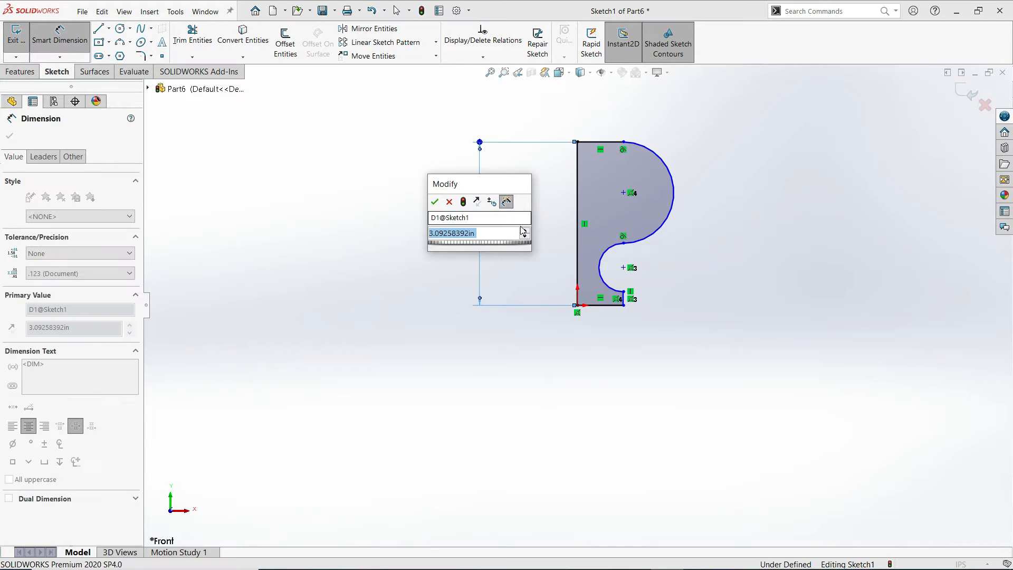
text(1)
key(Return)
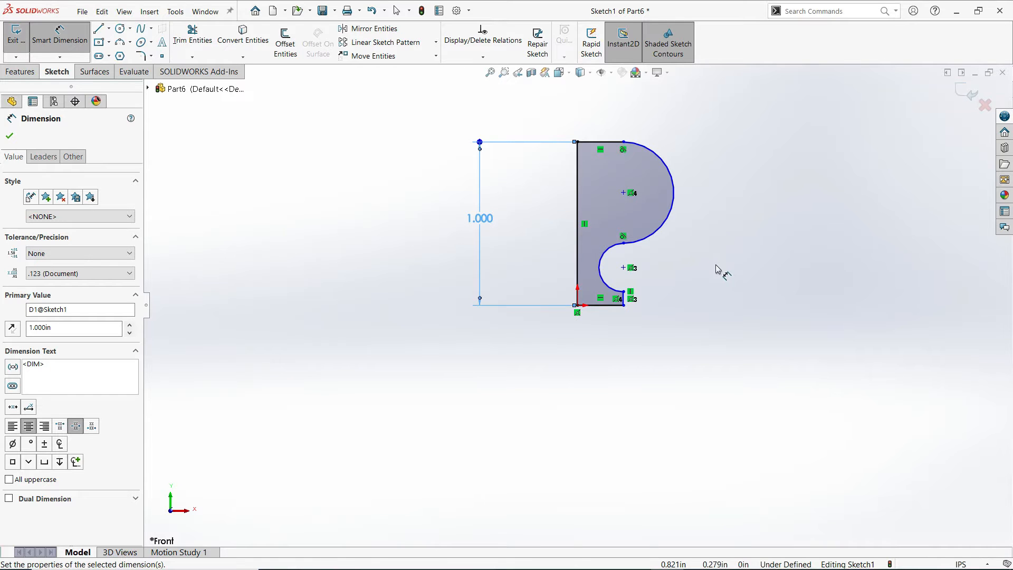
Step: Dimension the short vertical line below the inward arc to 0.125 in
scroll(712, 267, down, 4)
click(571, 318)
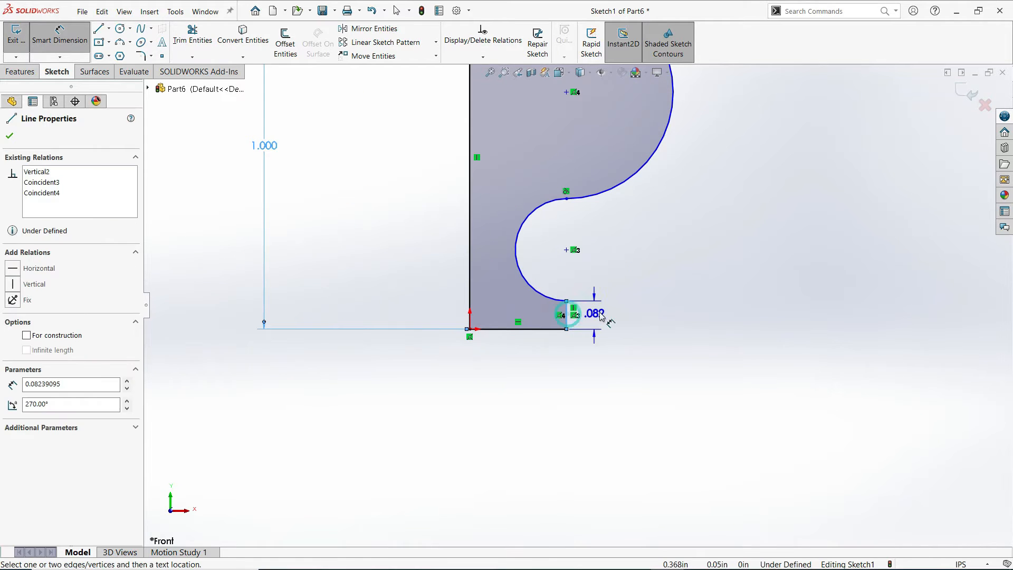
click(621, 318)
text(0.082)
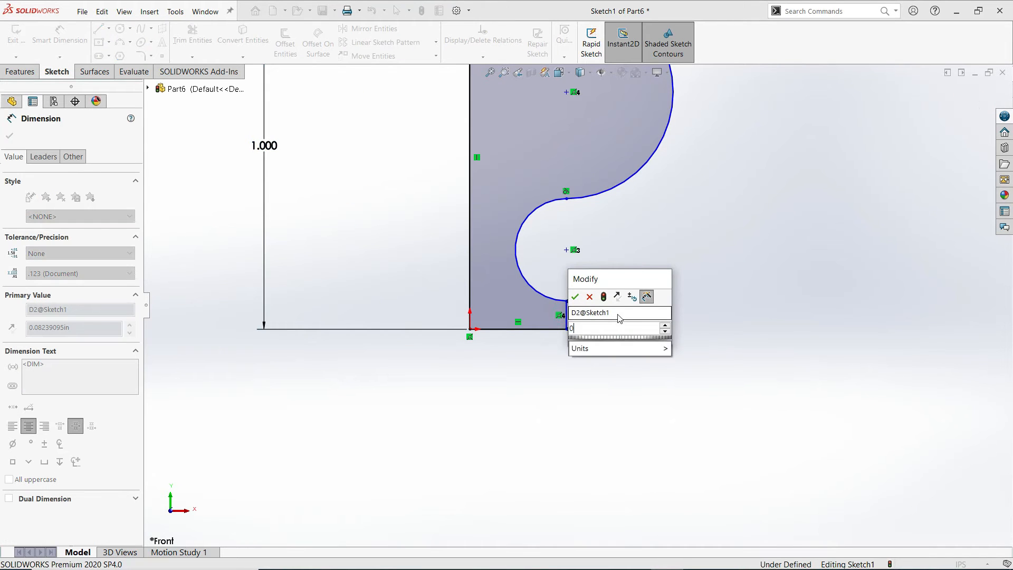
key(Return)
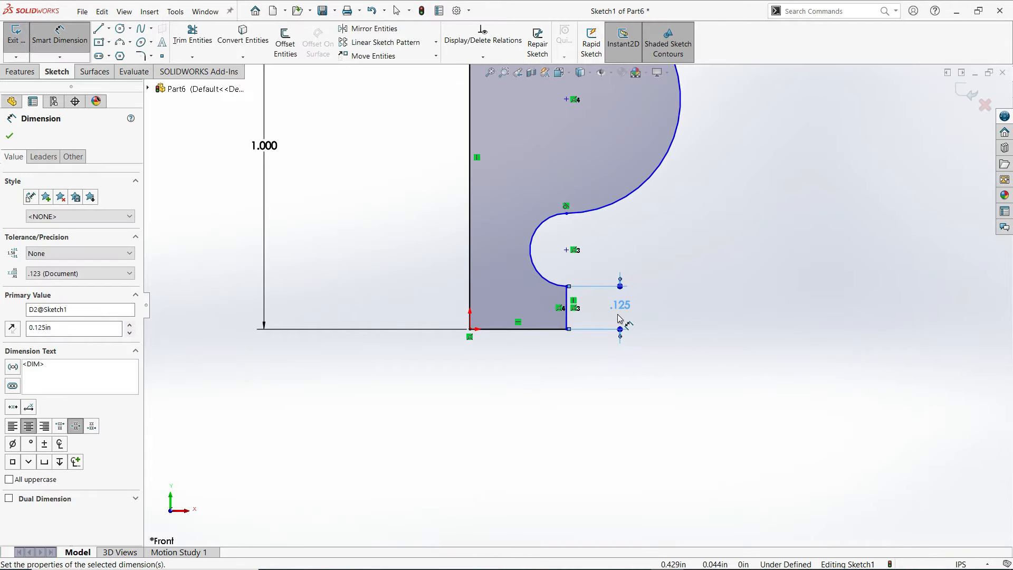
Step: Dimension the profile's horizontal base line to 0.375 in
click(539, 331)
click(526, 368)
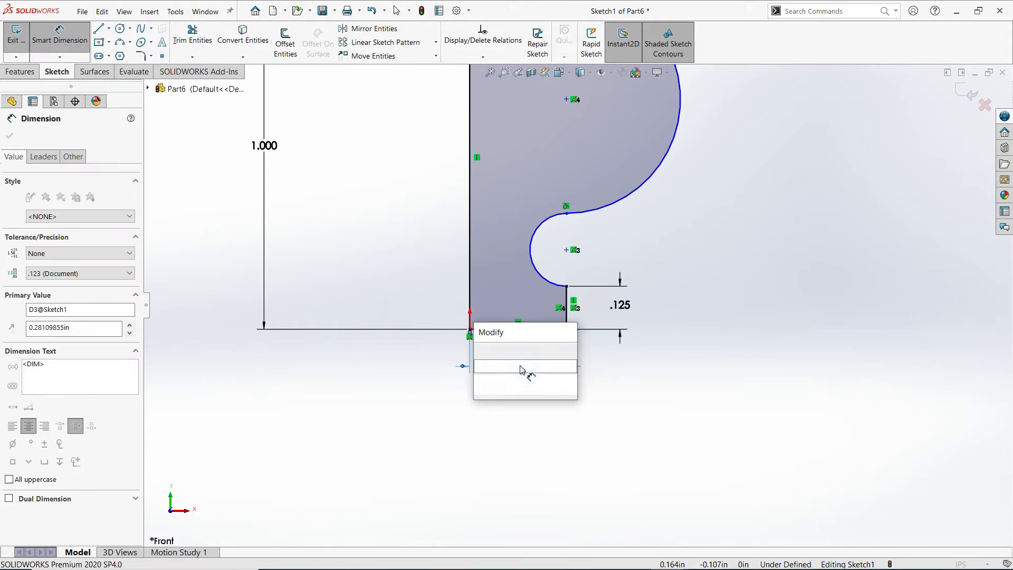
text(0.375)
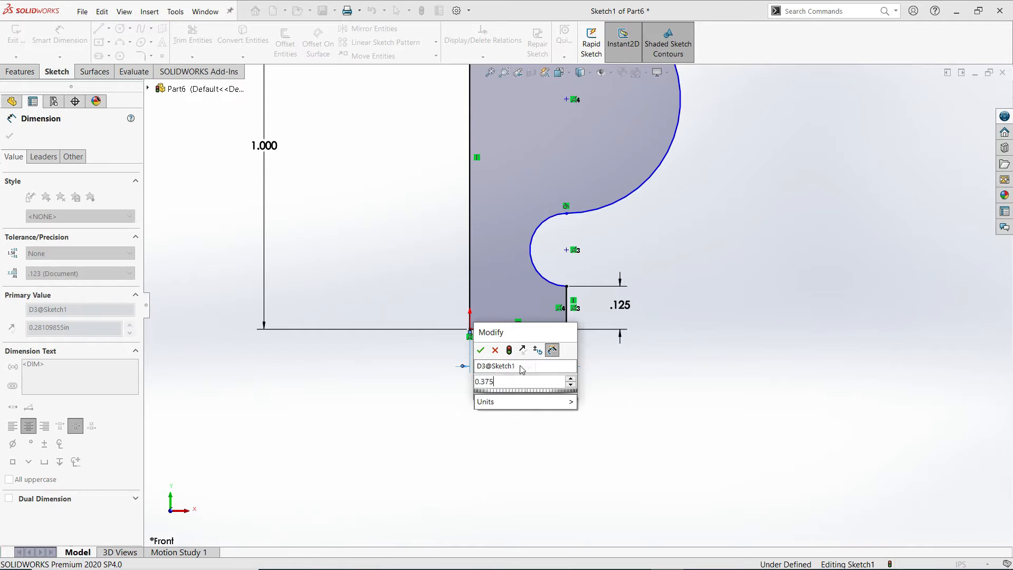
click(481, 351)
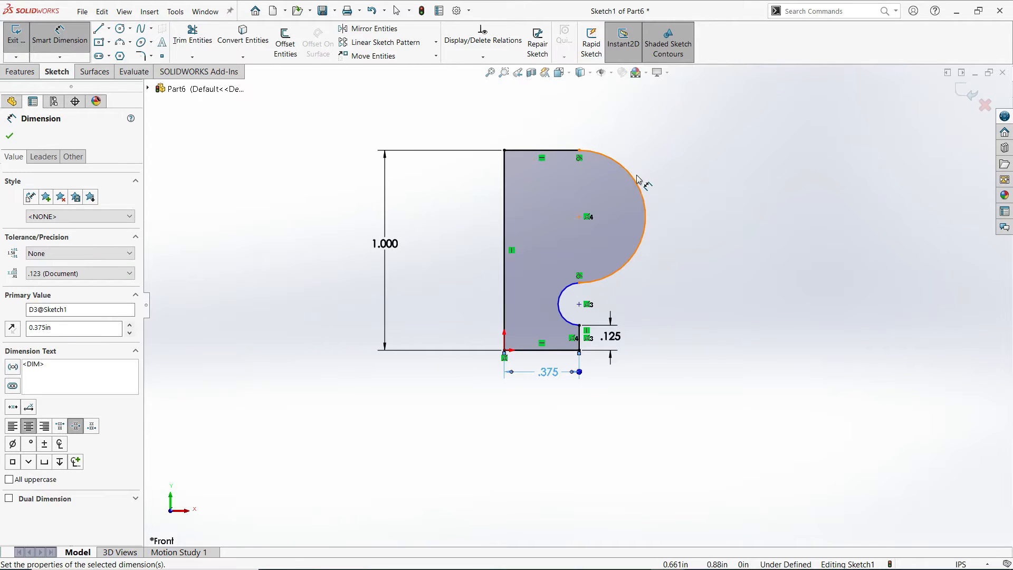
Step: Dimension the radius of the large outward arc to 0.25 in
click(636, 174)
click(630, 173)
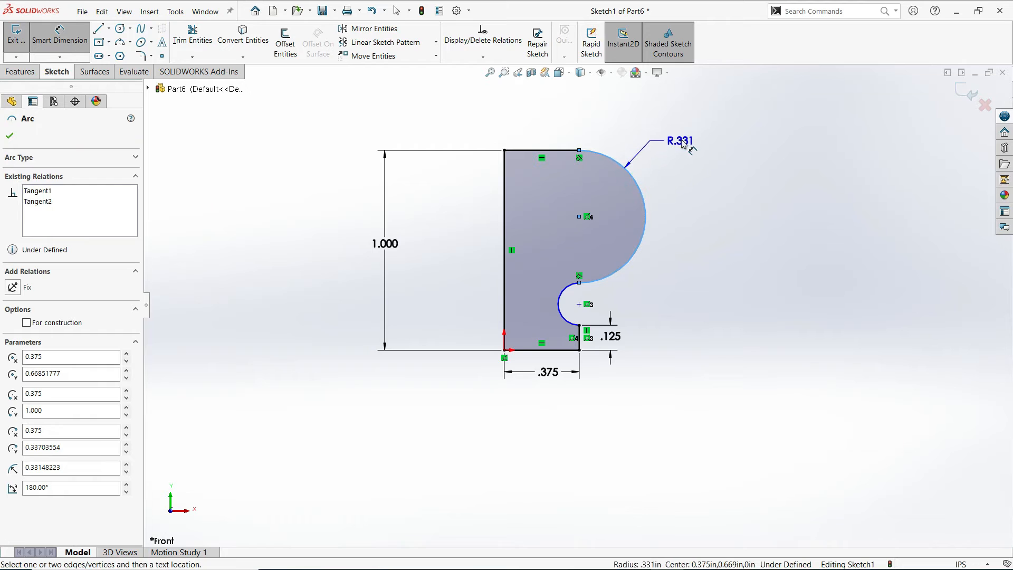
click(684, 142)
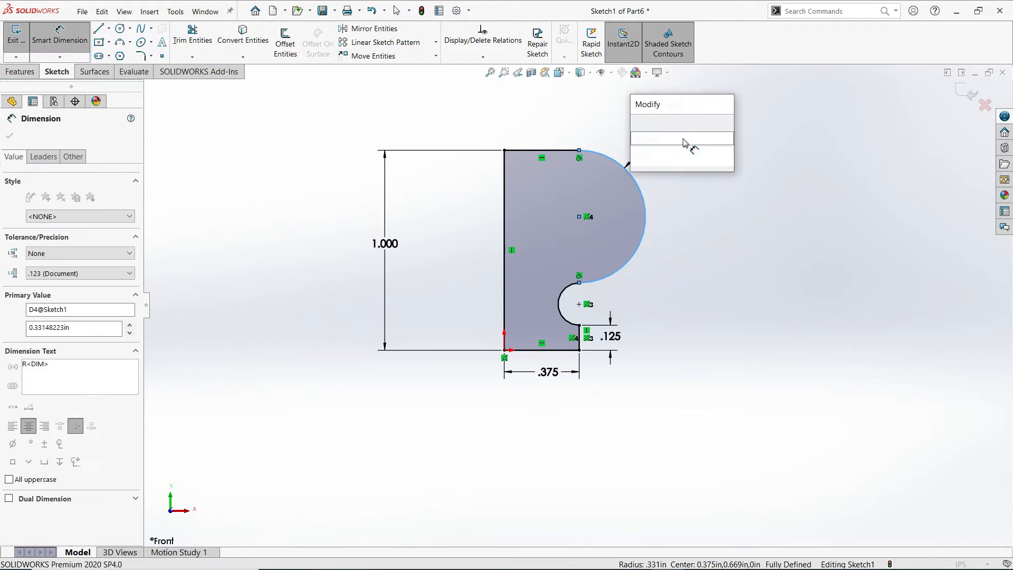
text(0.25)
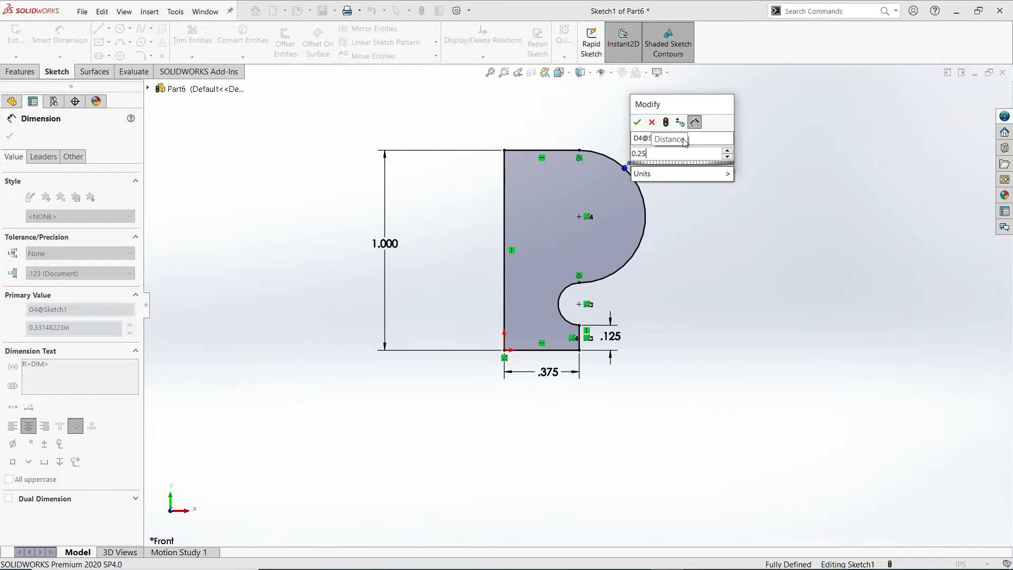
click(638, 122)
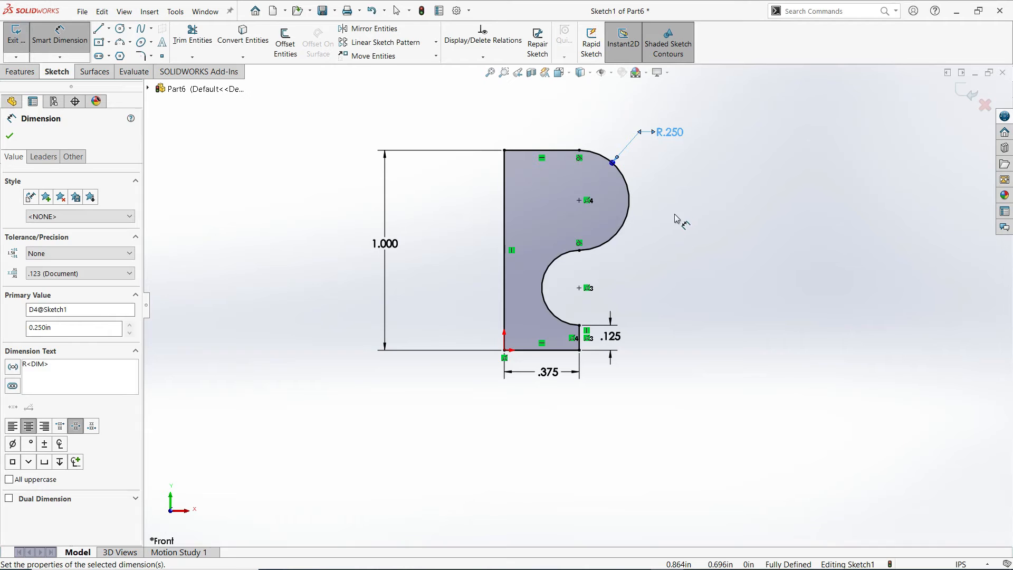
scroll(593, 266, down, 3)
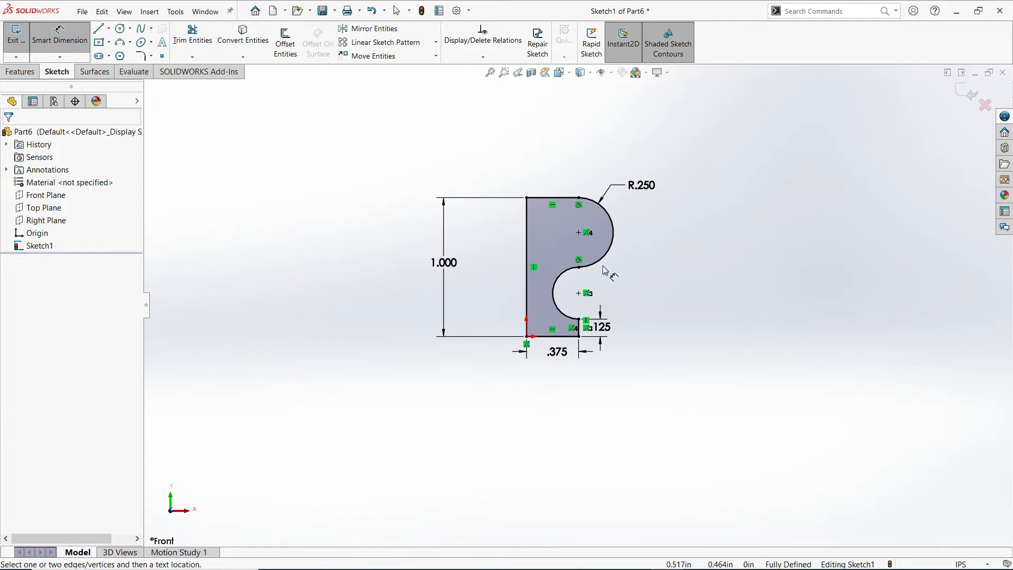
scroll(577, 292, down, 2)
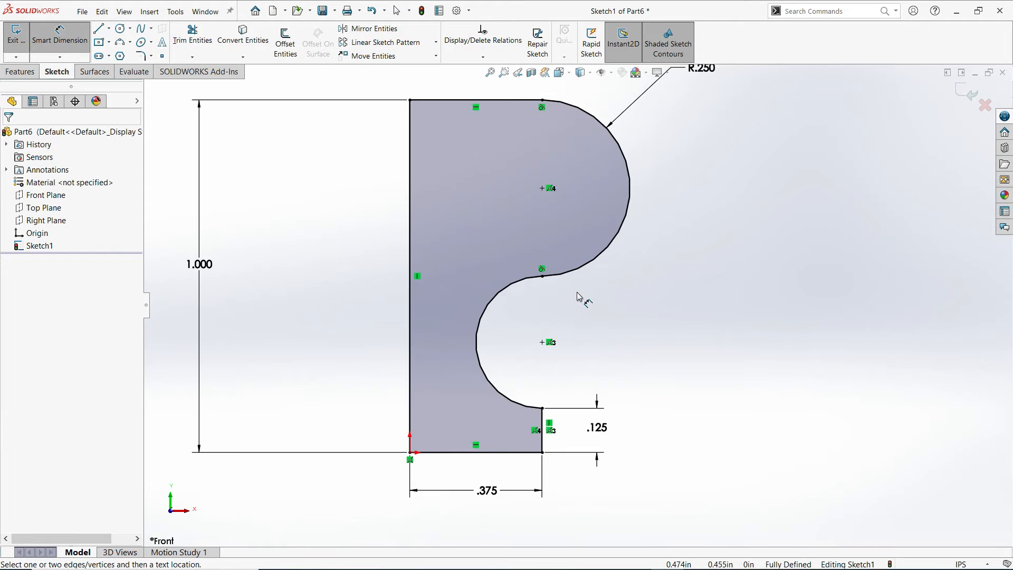
scroll(578, 297, up, 4)
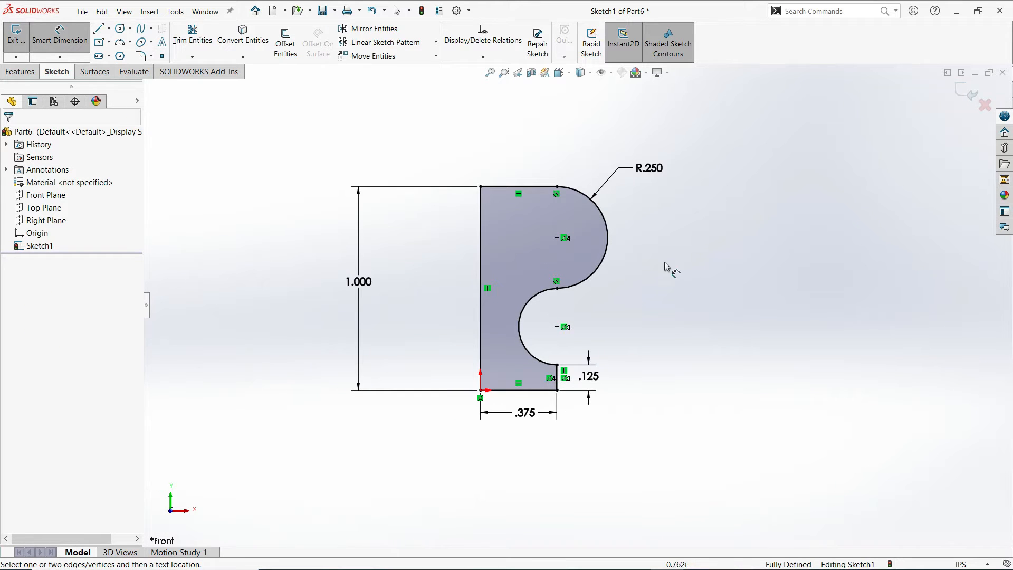
Step: Start a Revolved Boss/Base from the profile, using the long 1 in vertical line as the axis of revolution
click(20, 73)
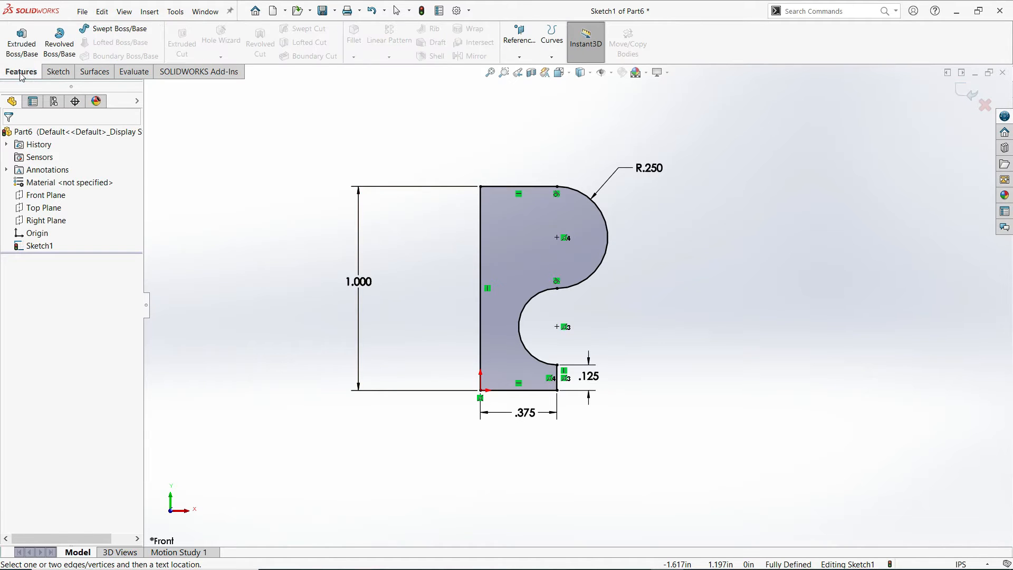
click(59, 44)
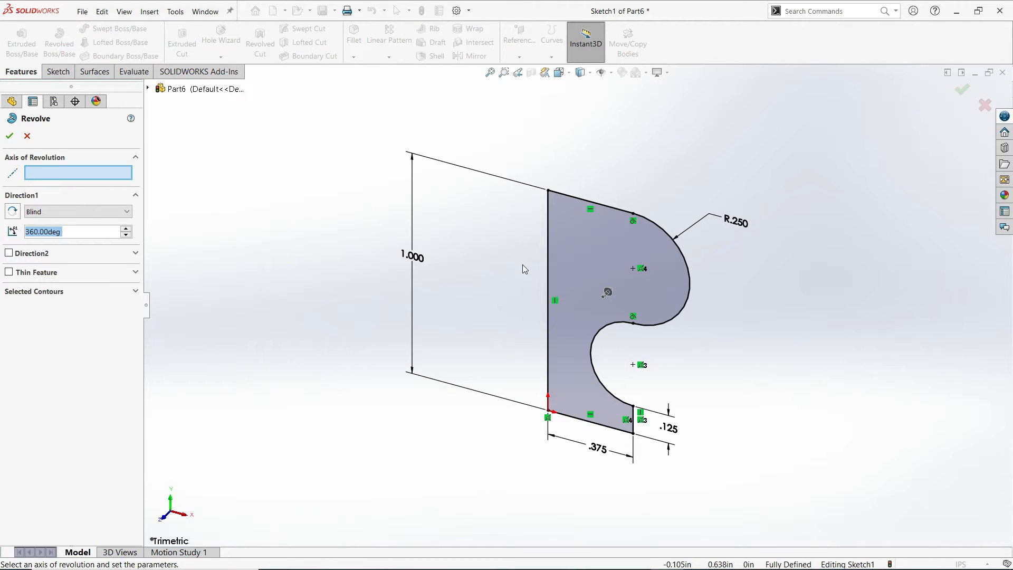
click(547, 260)
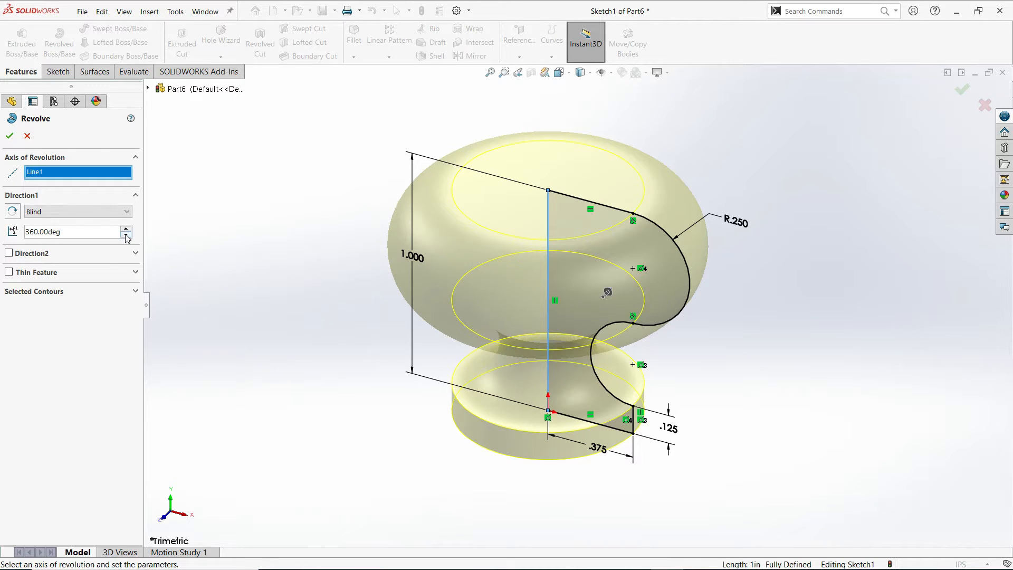
Step: Try a partial revolve by reducing the angle to 301 degrees, then reverse the revolve direction and switch it back
click(82, 230)
click(111, 232)
click(126, 236)
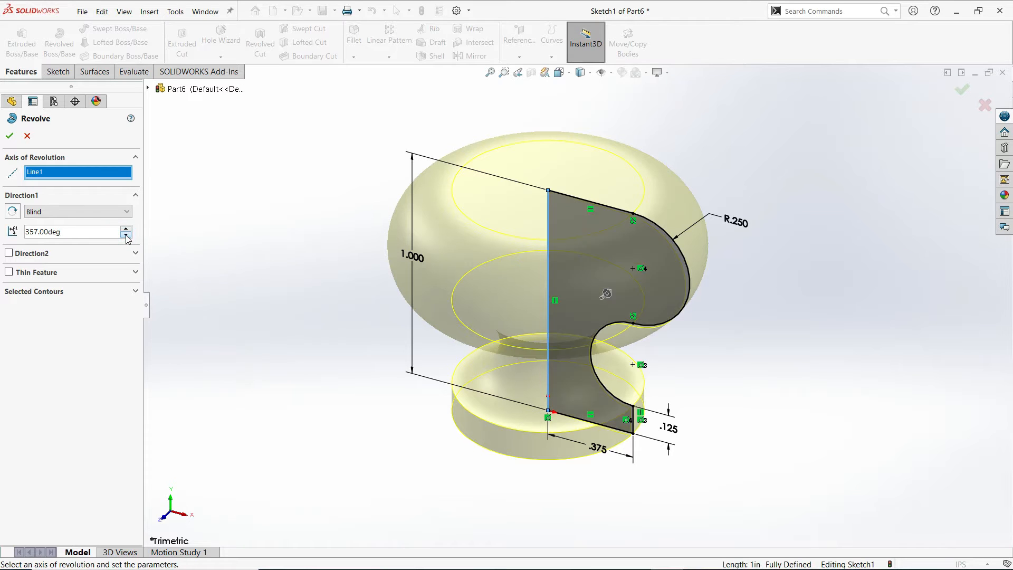
click(126, 236)
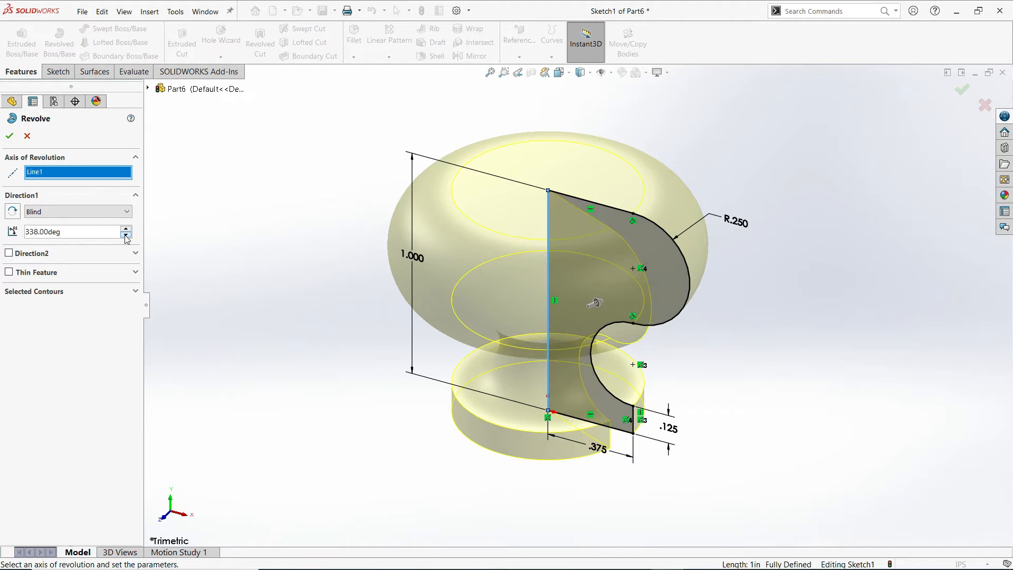
click(127, 236)
click(126, 236)
click(126, 236)
click(126, 235)
click(126, 235)
click(127, 236)
click(127, 236)
click(126, 235)
middle_drag(454, 293, 406, 358)
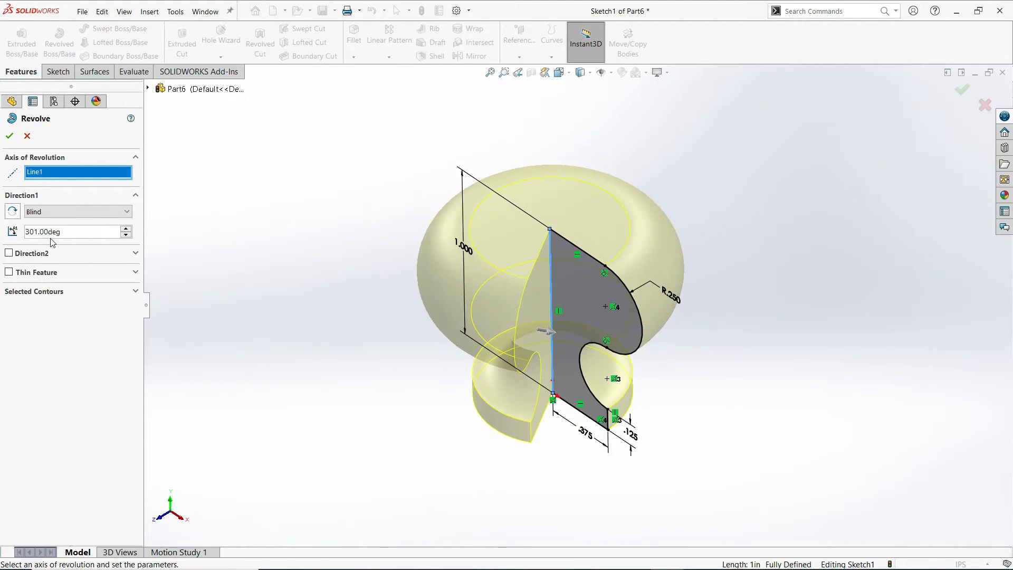
click(13, 212)
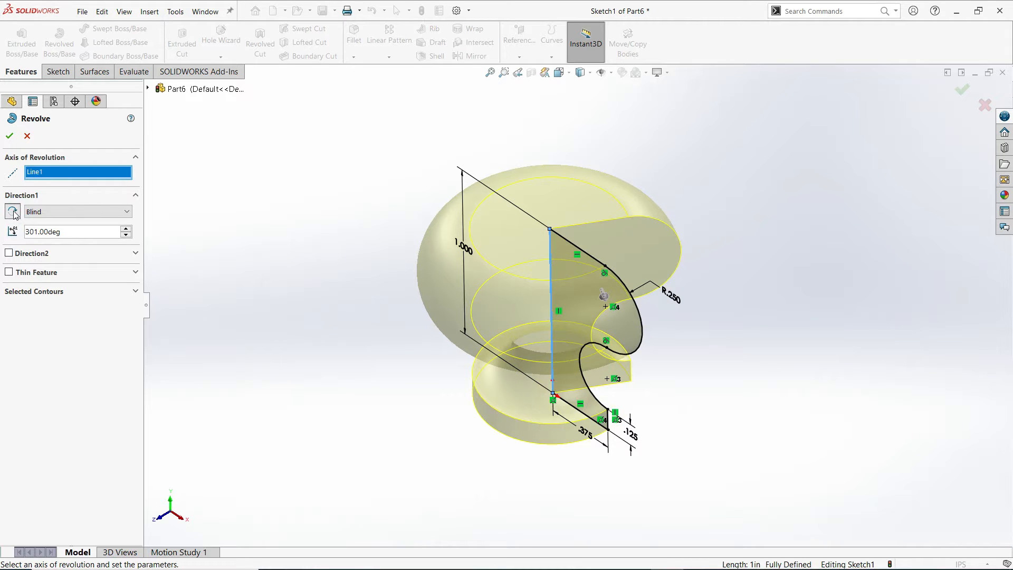
click(14, 212)
Step: Set the revolve angle to 360 degrees and create the solid knob
click(77, 233)
double_click(78, 232)
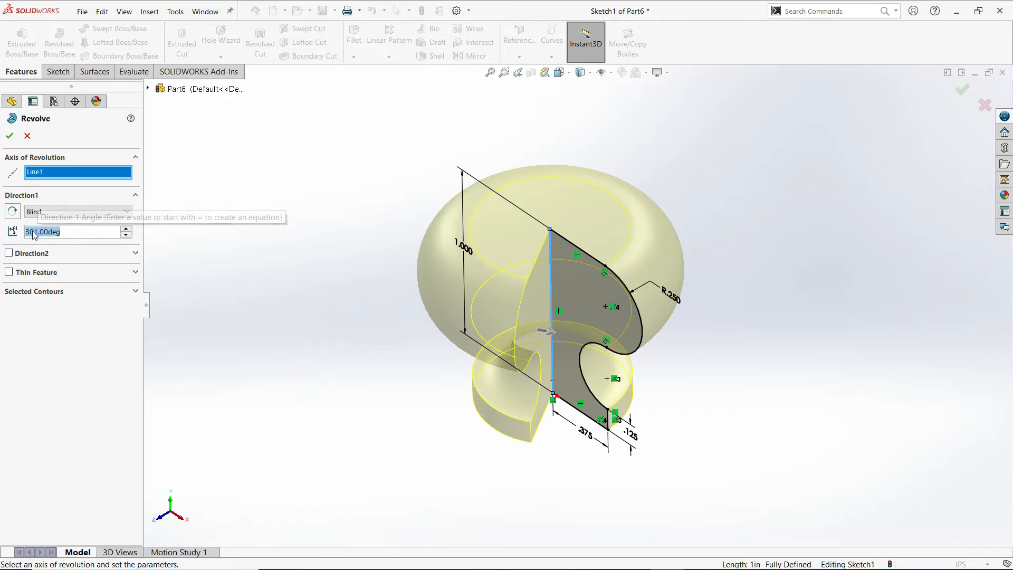
text(360)
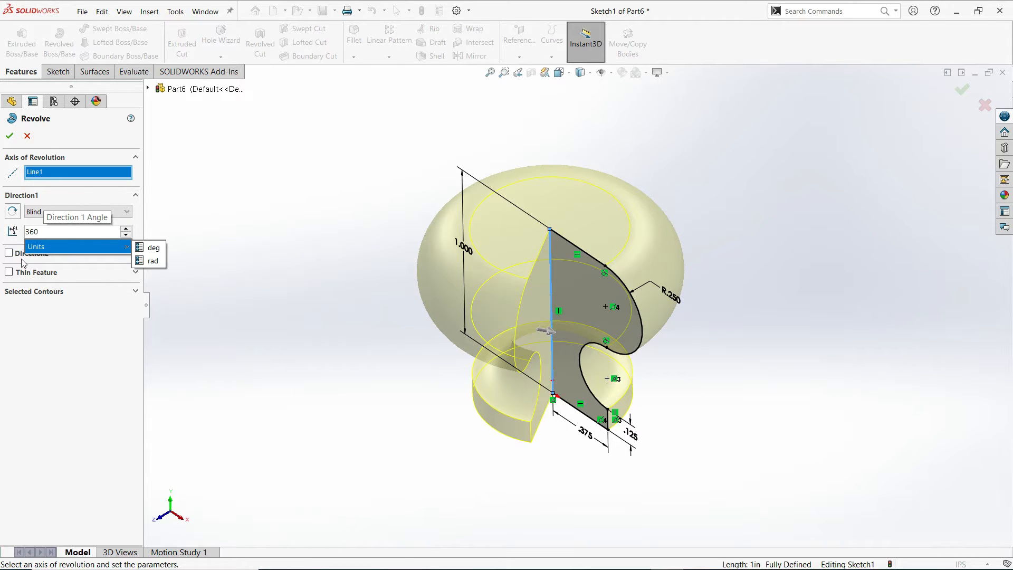
key(Return)
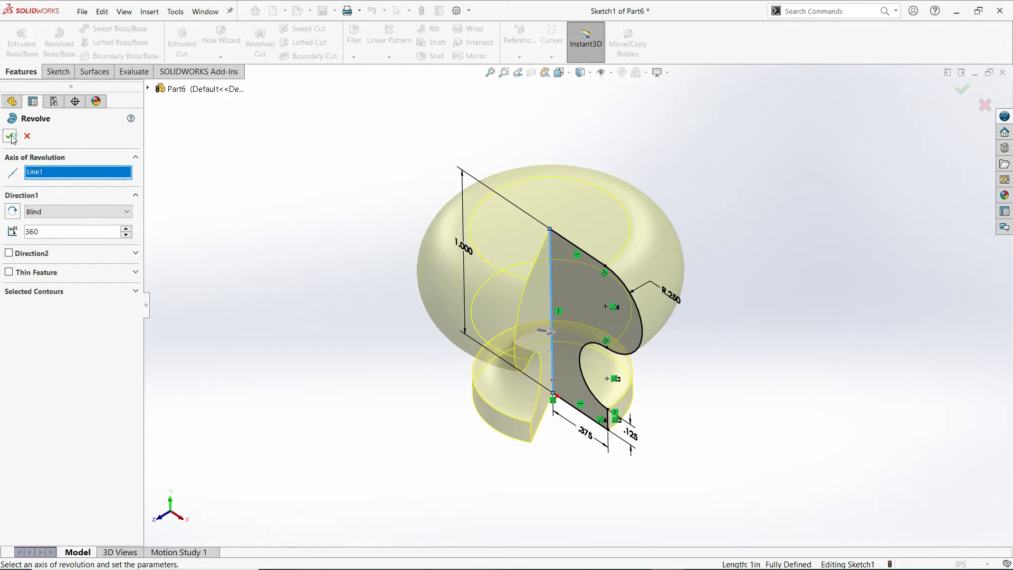
click(11, 134)
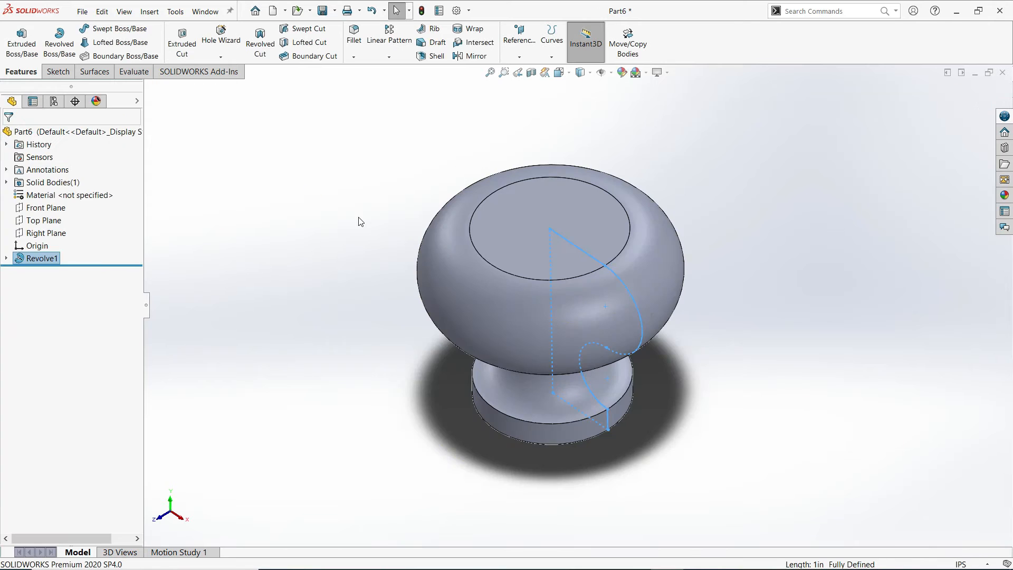
Step: Start a sketch on the flat circular bottom face of the knob and orient the view normal to it
middle_drag(397, 368, 412, 174)
middle_drag(408, 328, 391, 235)
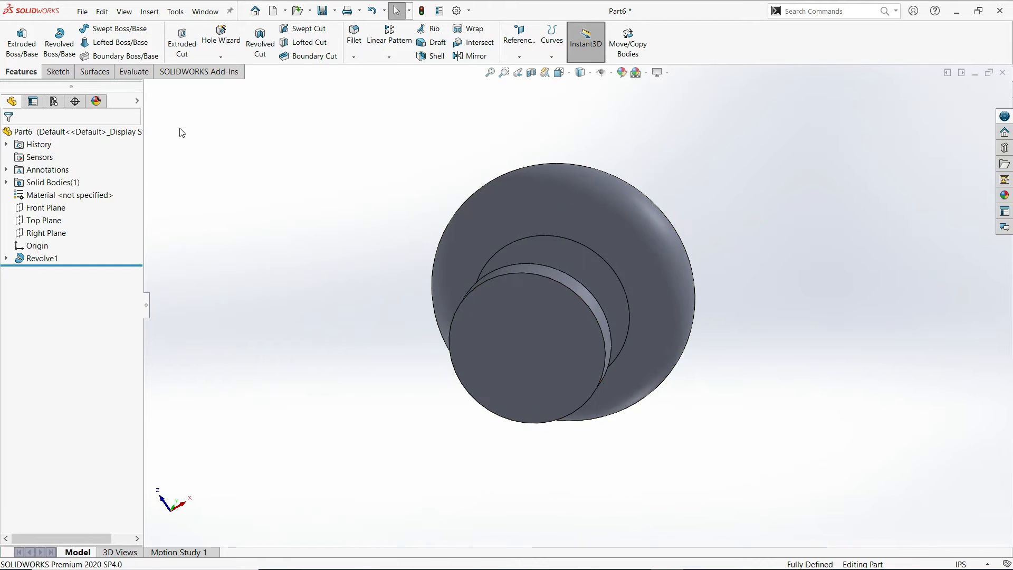
click(57, 72)
click(15, 36)
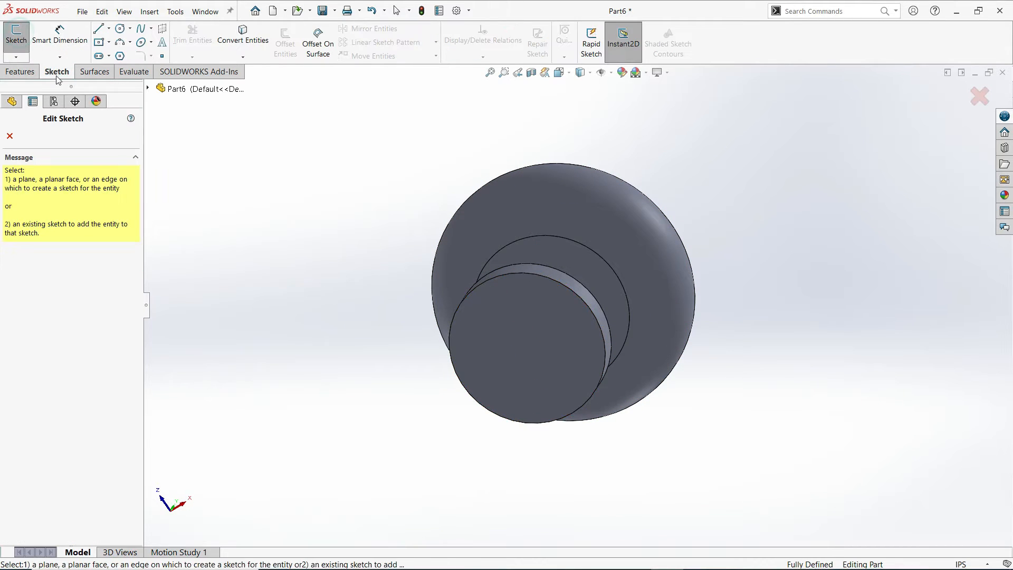
click(515, 337)
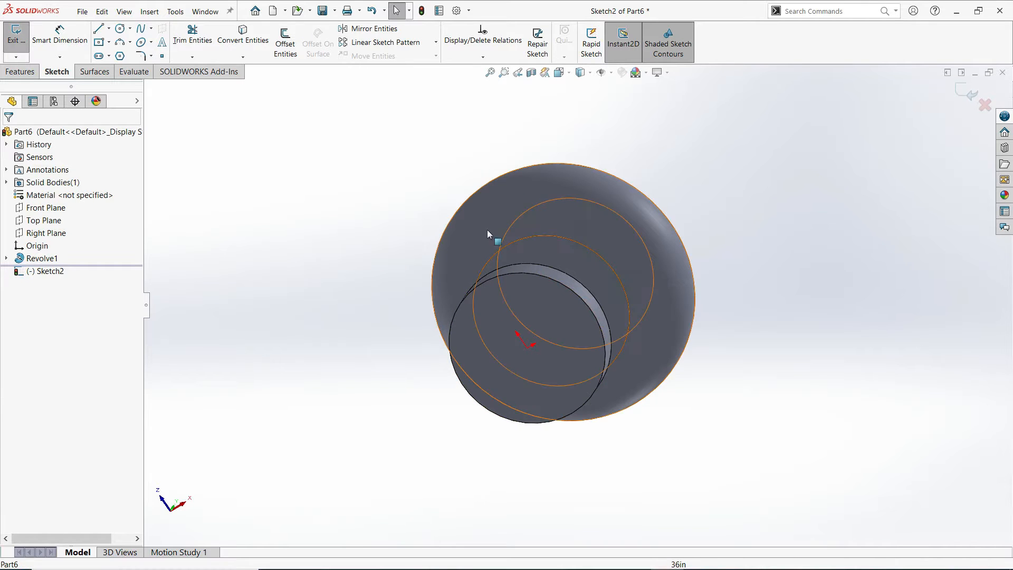
click(563, 73)
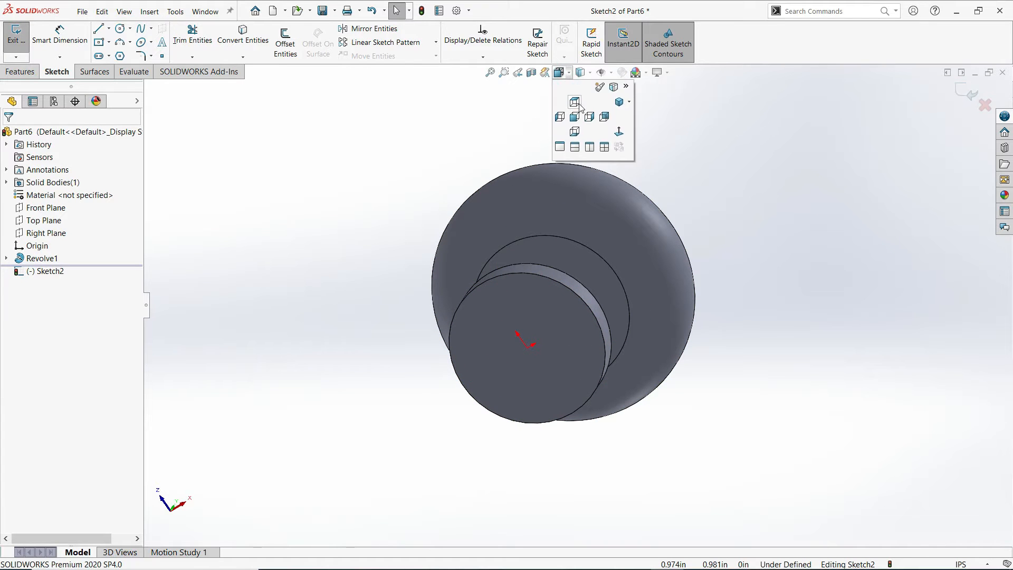
click(620, 133)
Step: Sketch a circle about 0.247 in in diameter centred on the origin of the bottom face
click(121, 31)
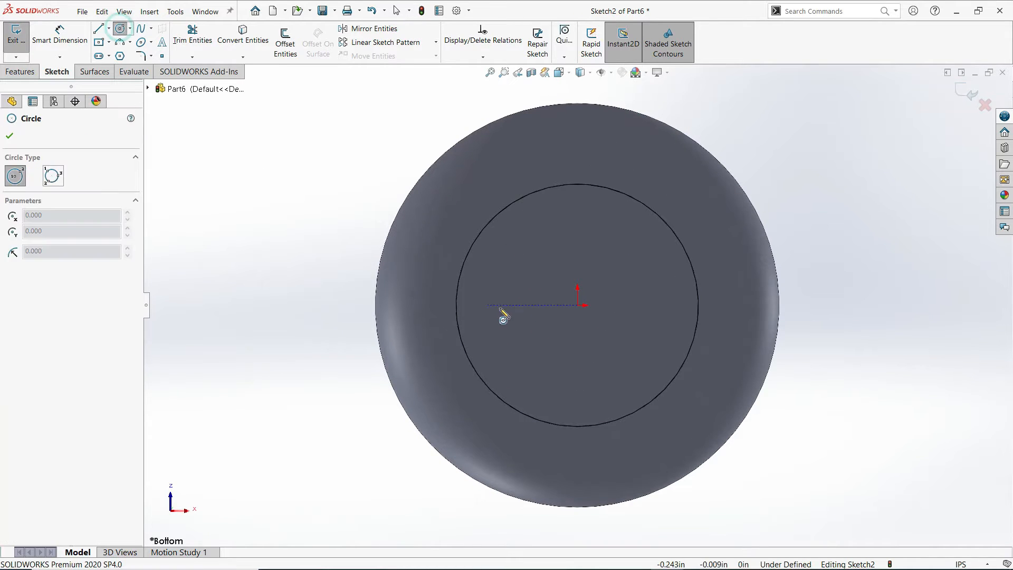
click(578, 306)
click(610, 328)
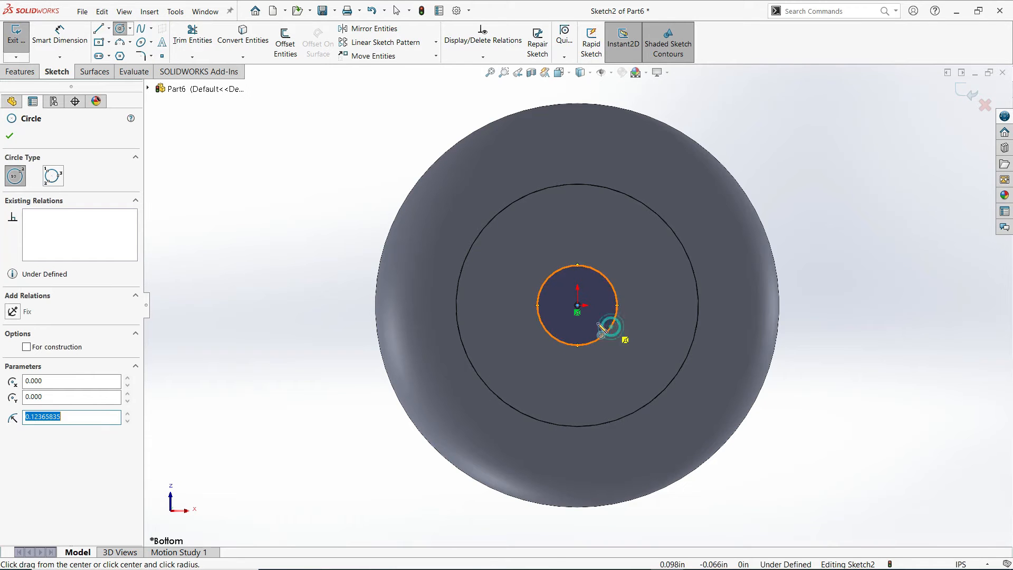
Step: Dimension the circle on the knob's bottom face and set its diameter to 0.20 in
click(59, 40)
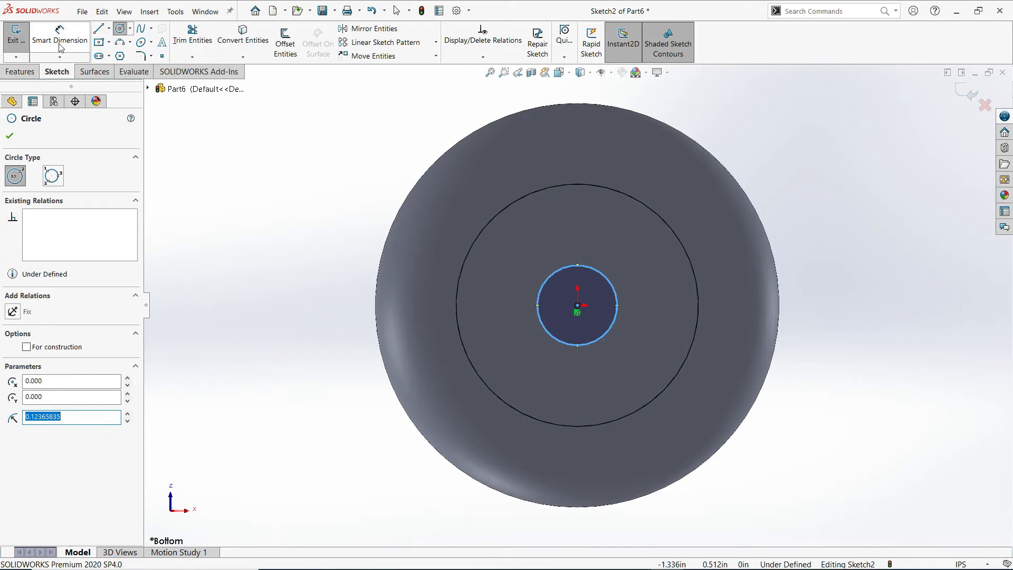
click(607, 276)
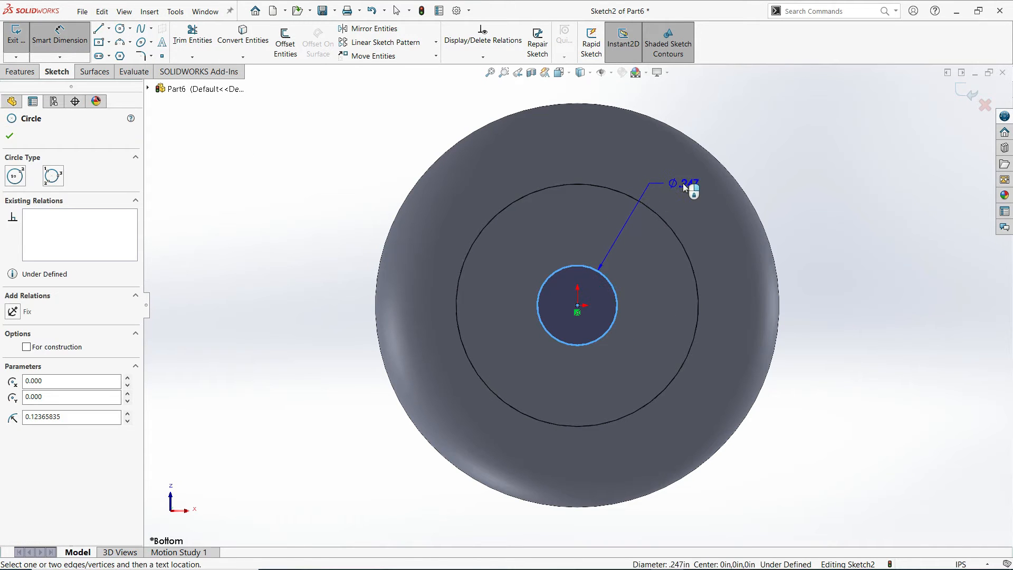
click(683, 183)
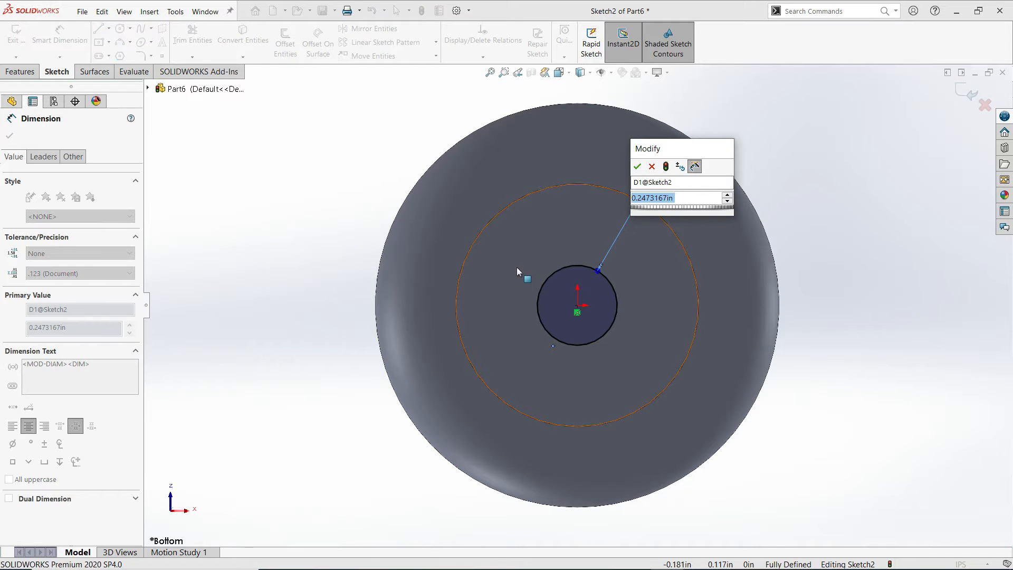
text(0.20)
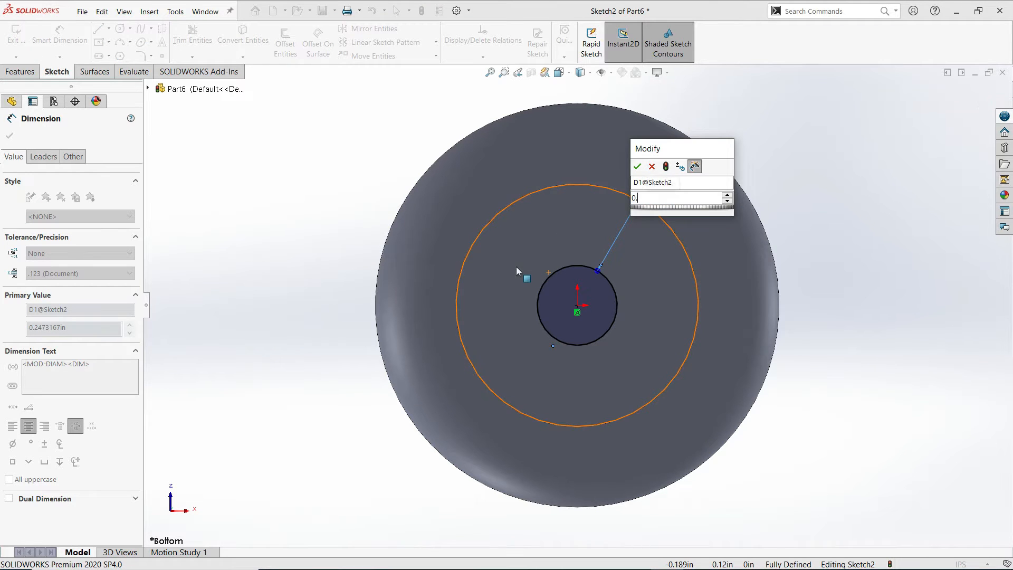
click(636, 167)
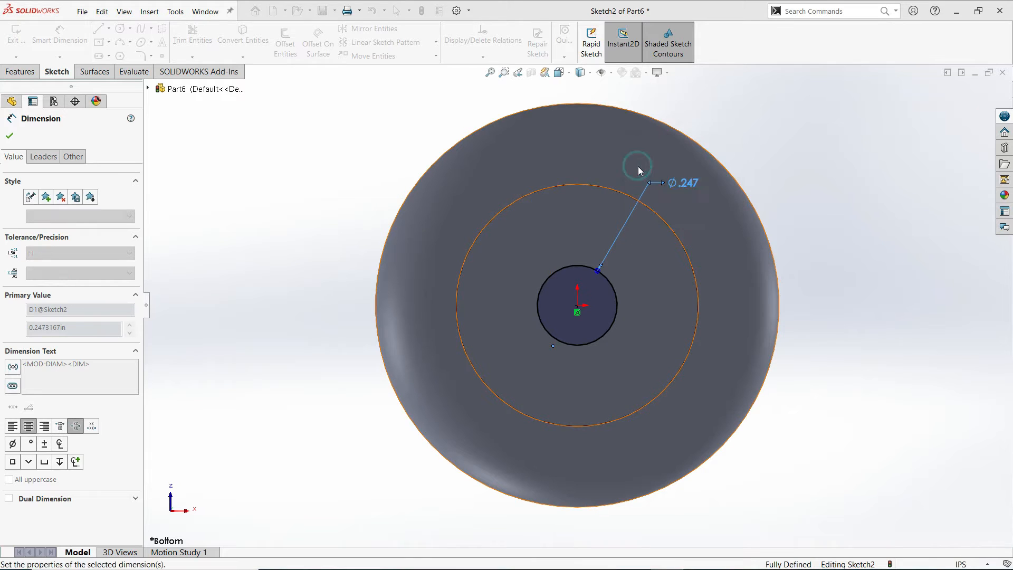
click(364, 150)
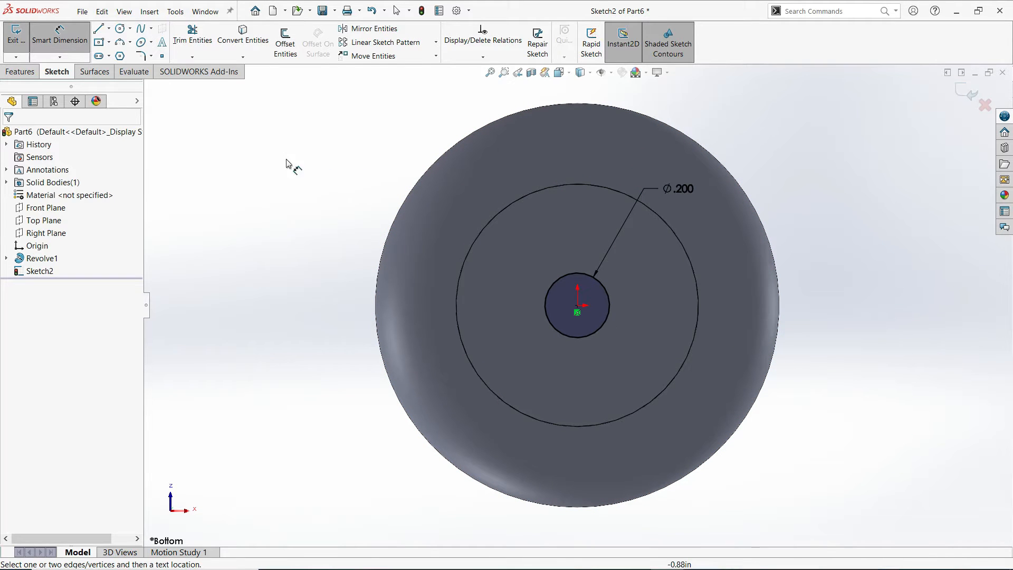
Step: Cut-extrude the 0.20 in circle into the knob as a blind hole 0.5 in deep
click(20, 73)
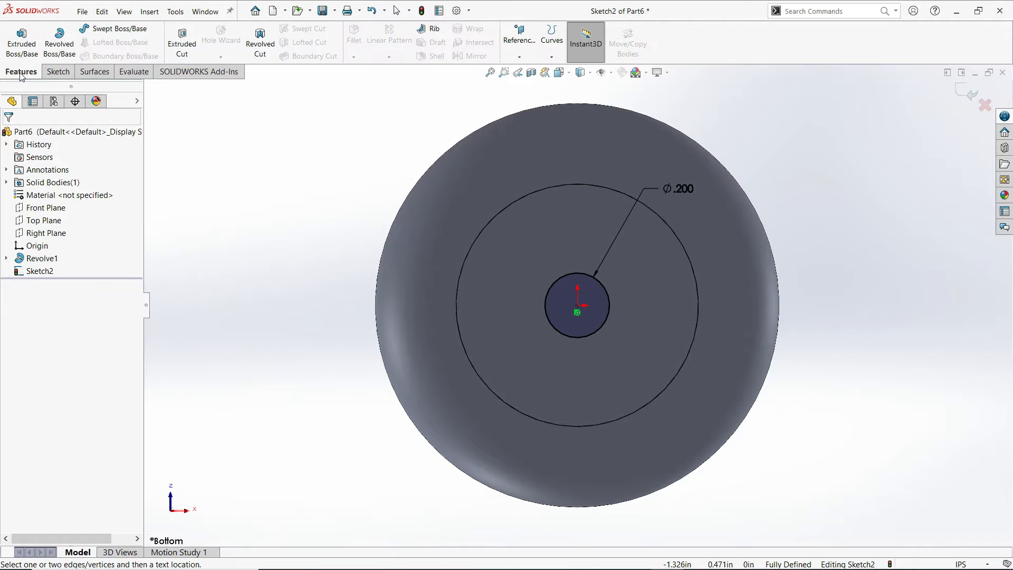
click(182, 45)
middle_drag(382, 244, 371, 334)
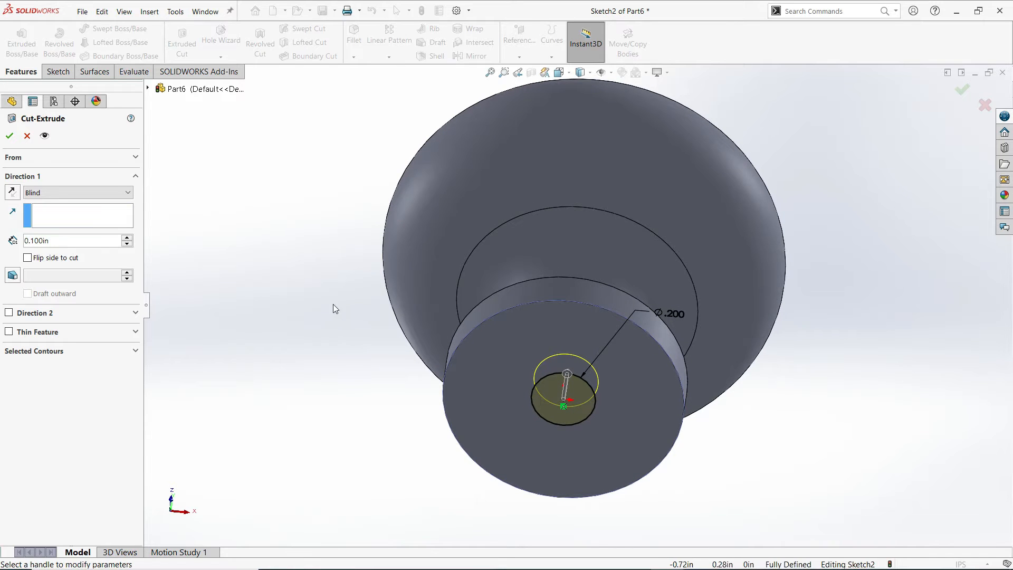
drag(61, 241, 14, 247)
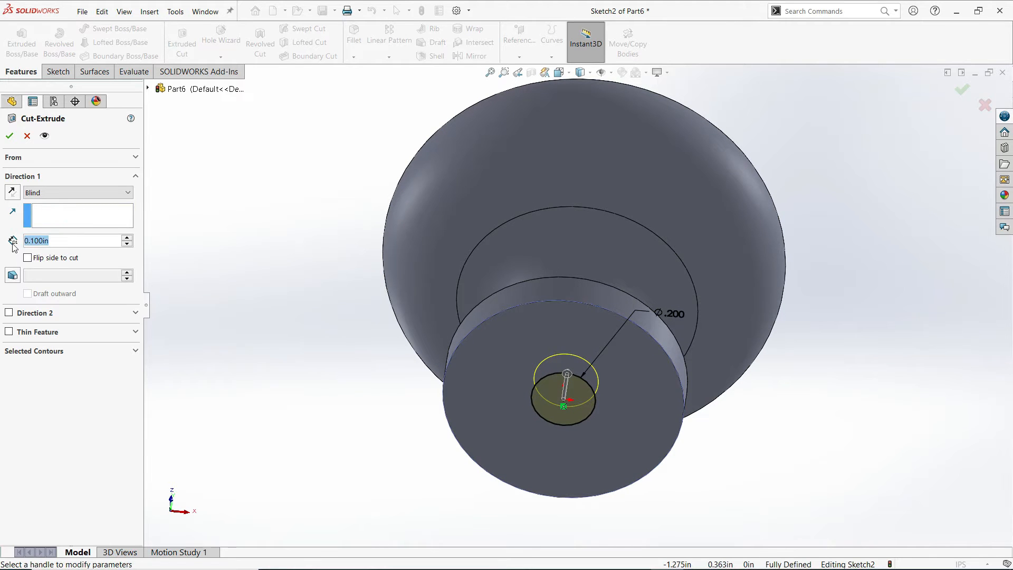
text(0.)
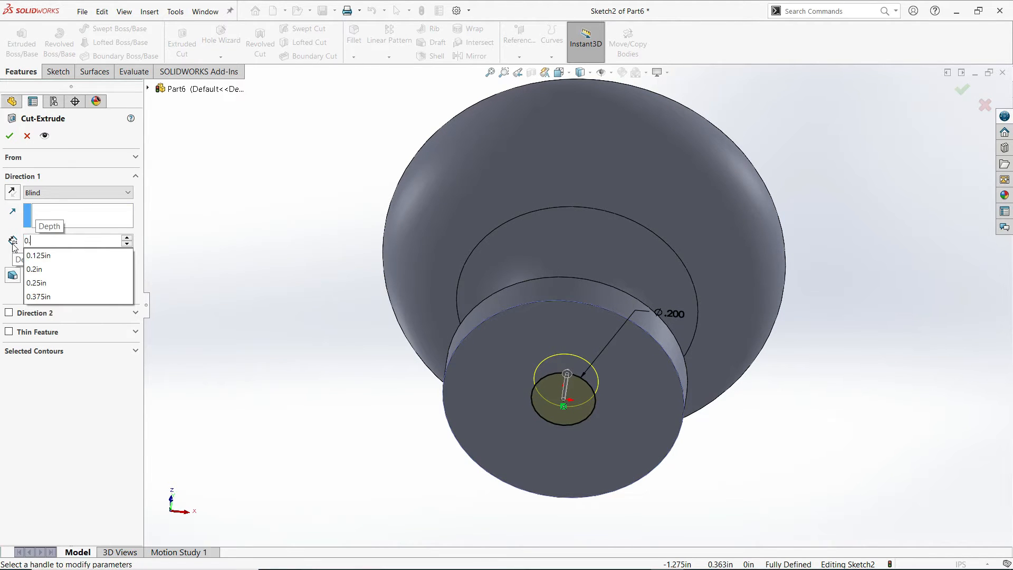
text(5)
key(Return)
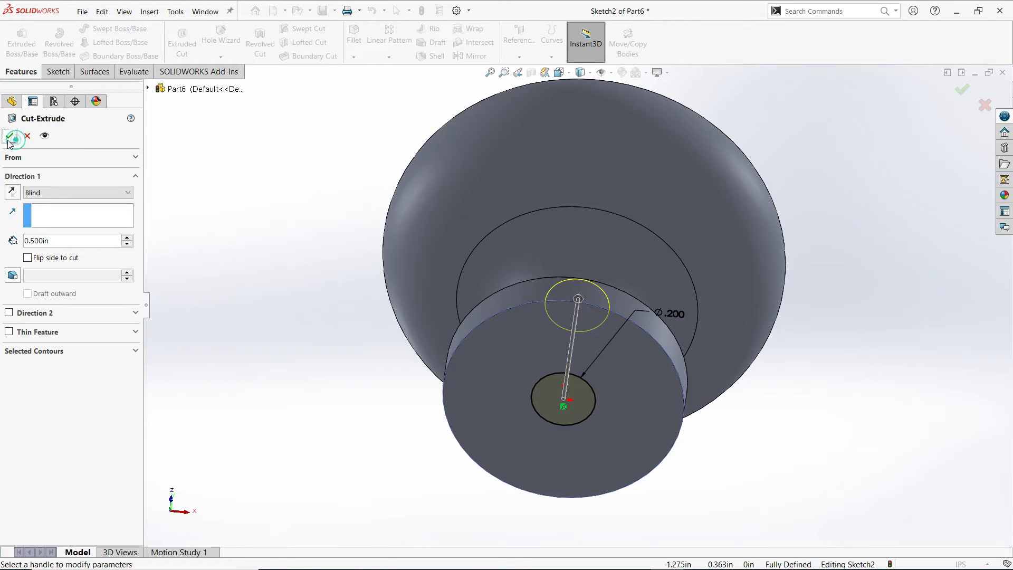
click(9, 136)
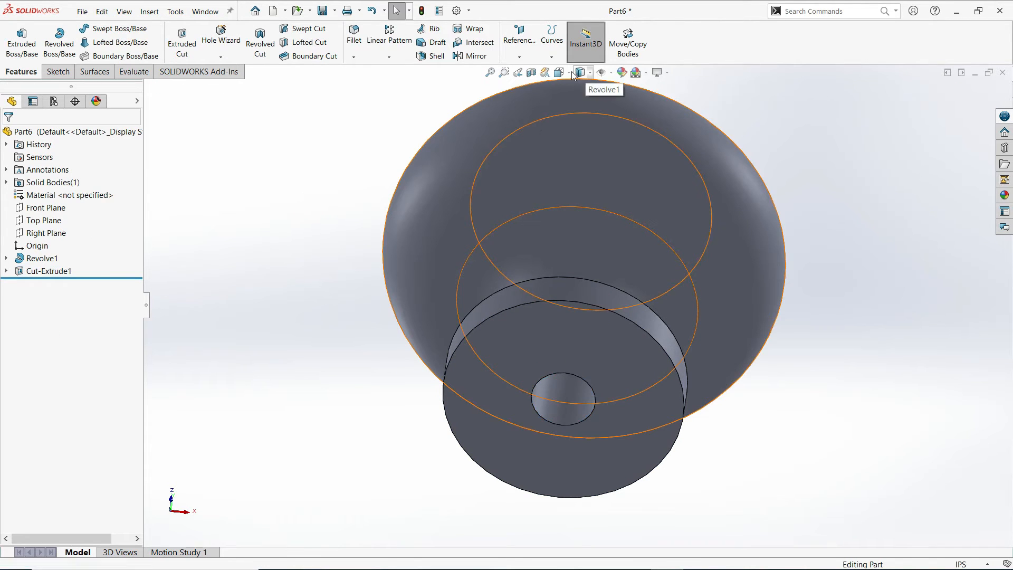
Step: Save the part in isometric view as Knob in the SolidWorks Overview folder and close it
click(588, 74)
click(617, 100)
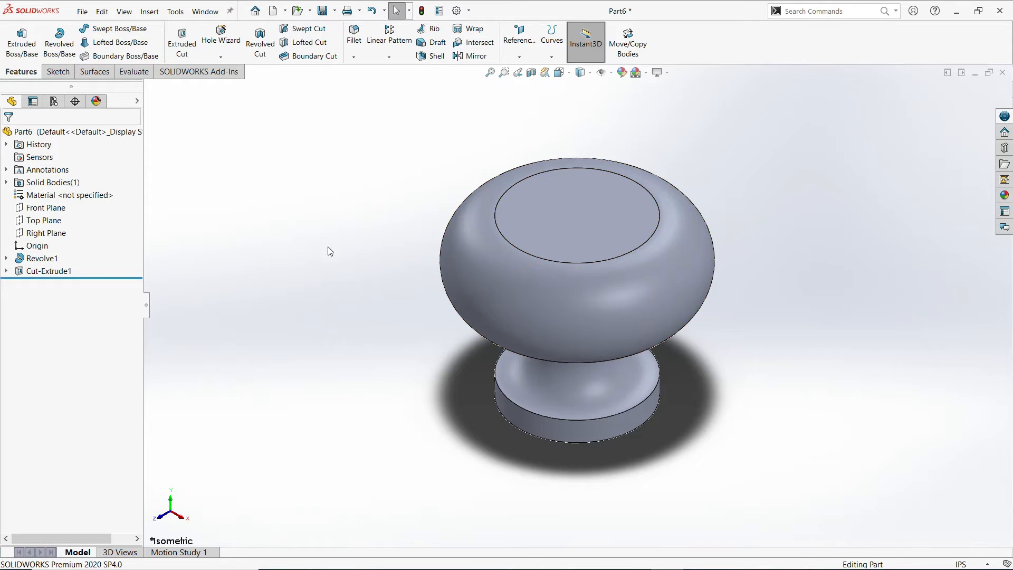
click(82, 11)
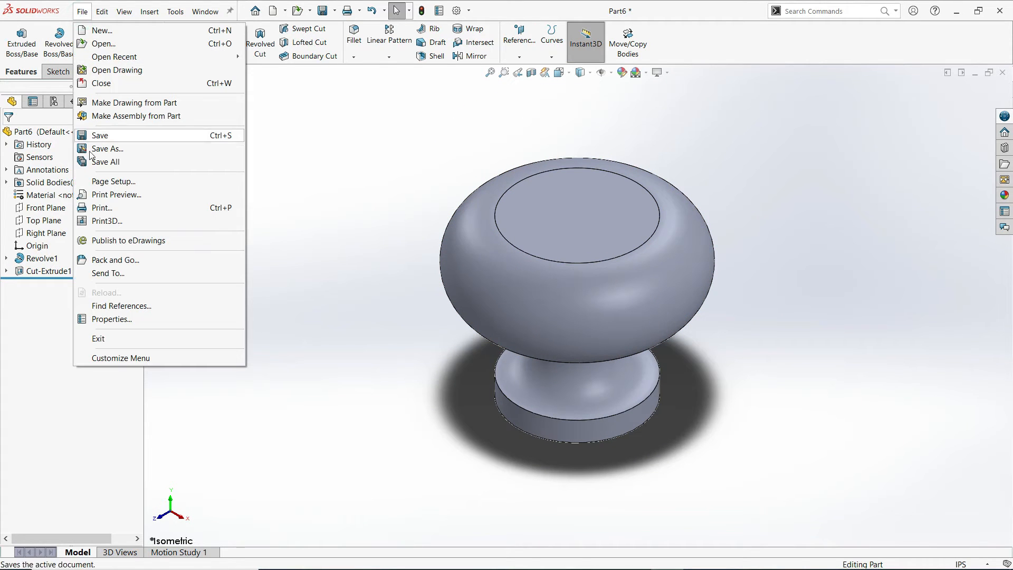
click(106, 150)
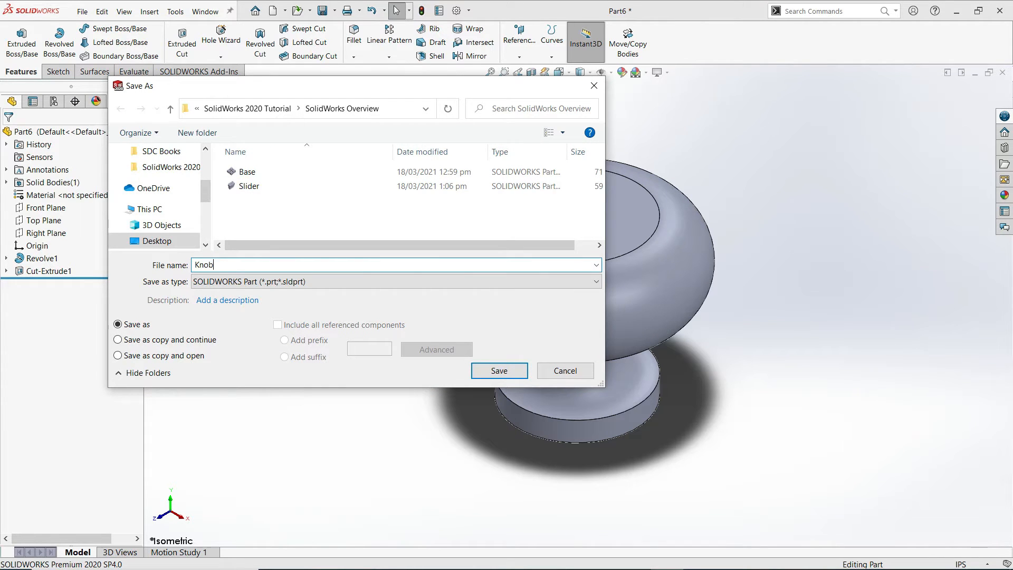
click(499, 371)
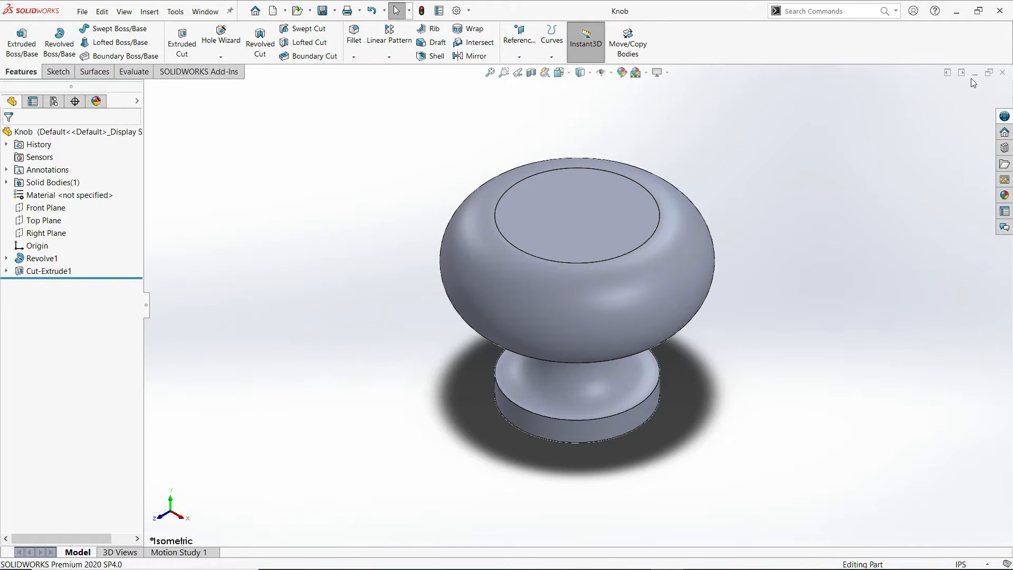
click(1002, 73)
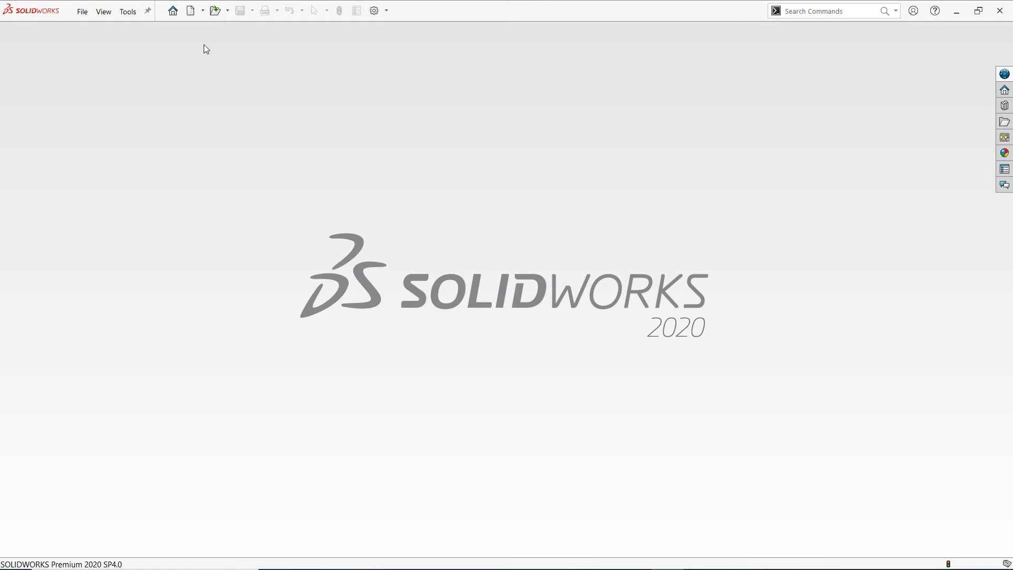
Step: Create a new part document and set its overall drafting standard to ANSI
click(189, 11)
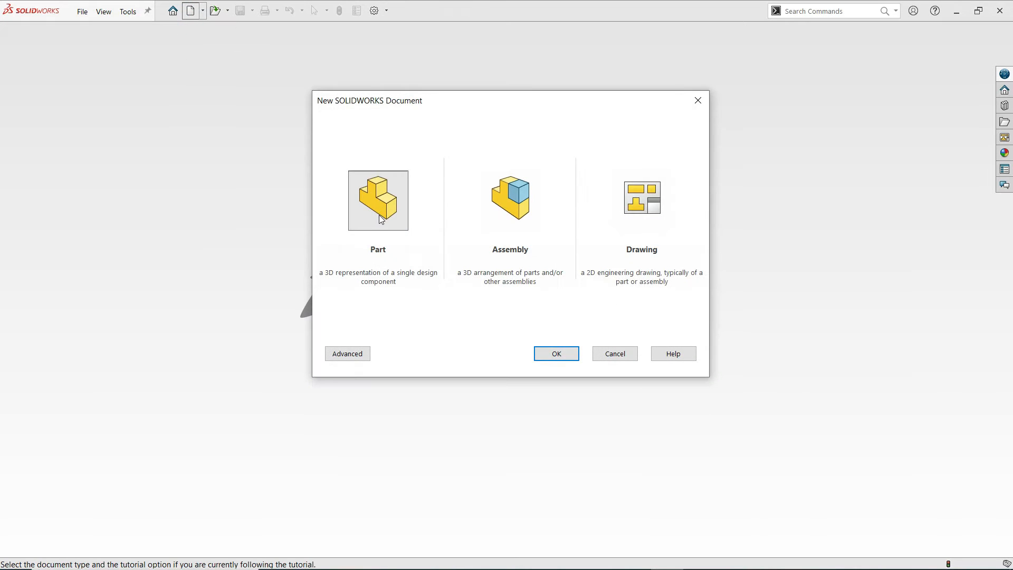
click(555, 352)
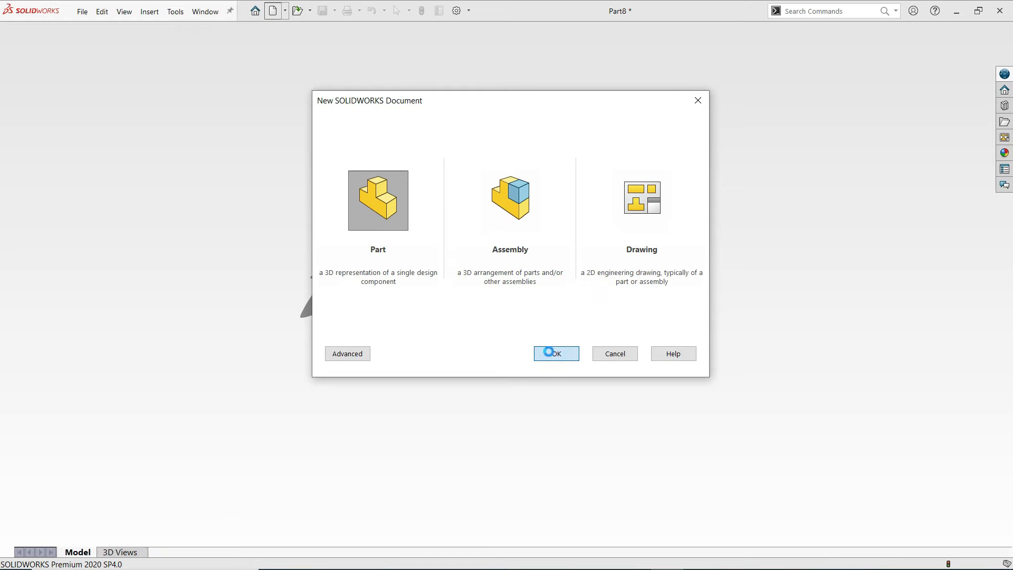
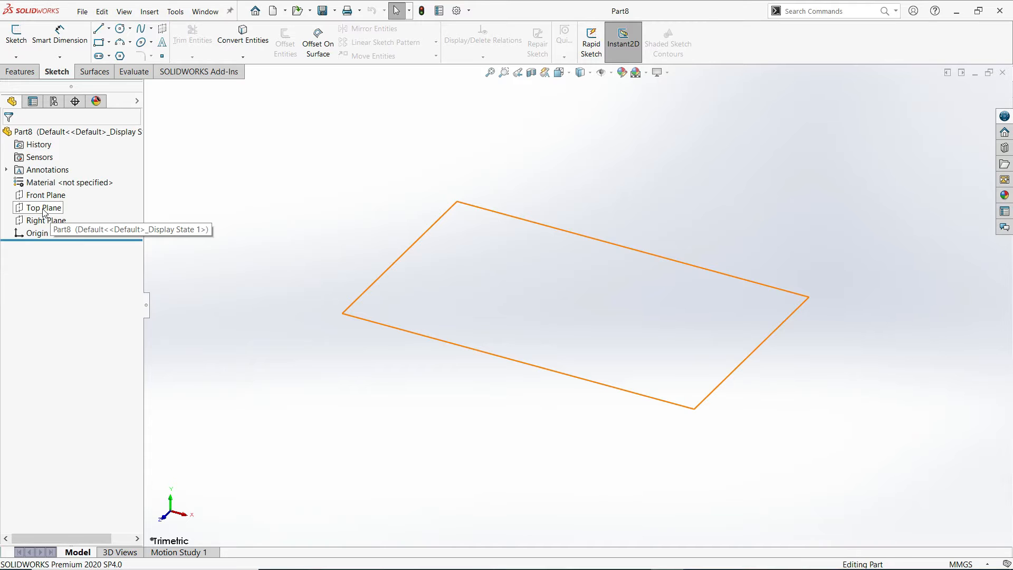
click(456, 12)
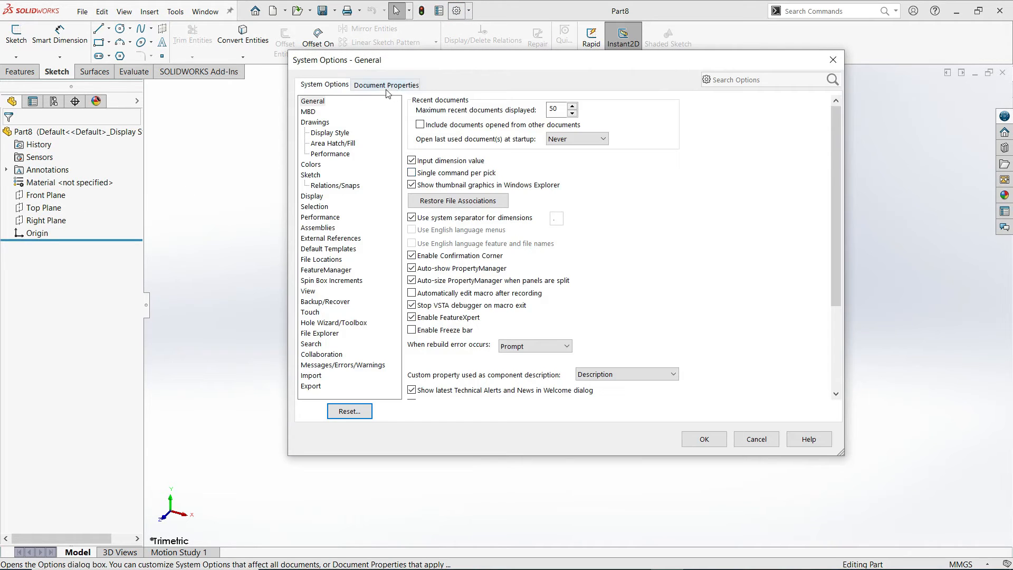
click(385, 90)
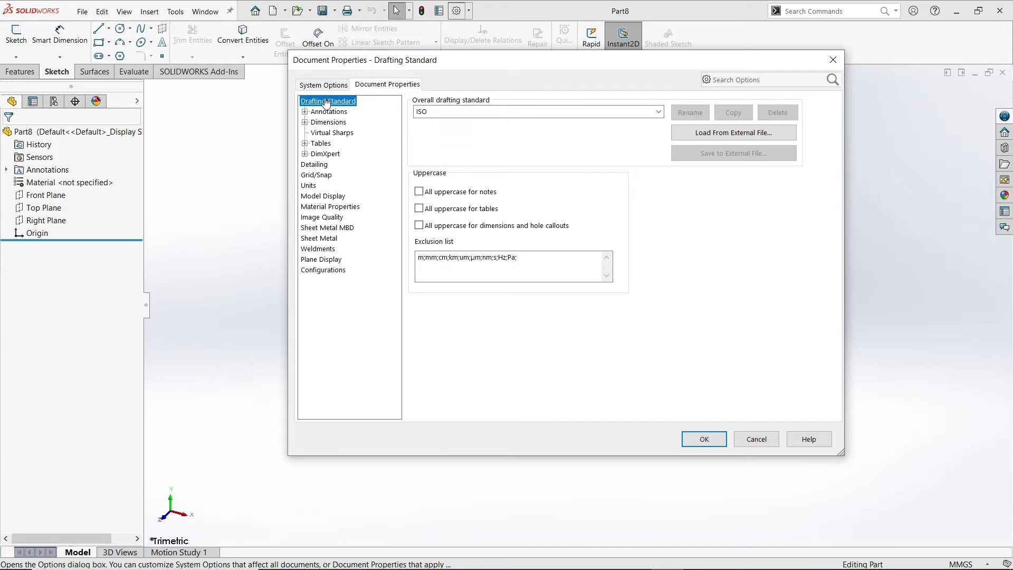
click(659, 111)
click(514, 124)
Step: Set the document units to IPS (inch, pound, second) with three decimal places for length
click(308, 186)
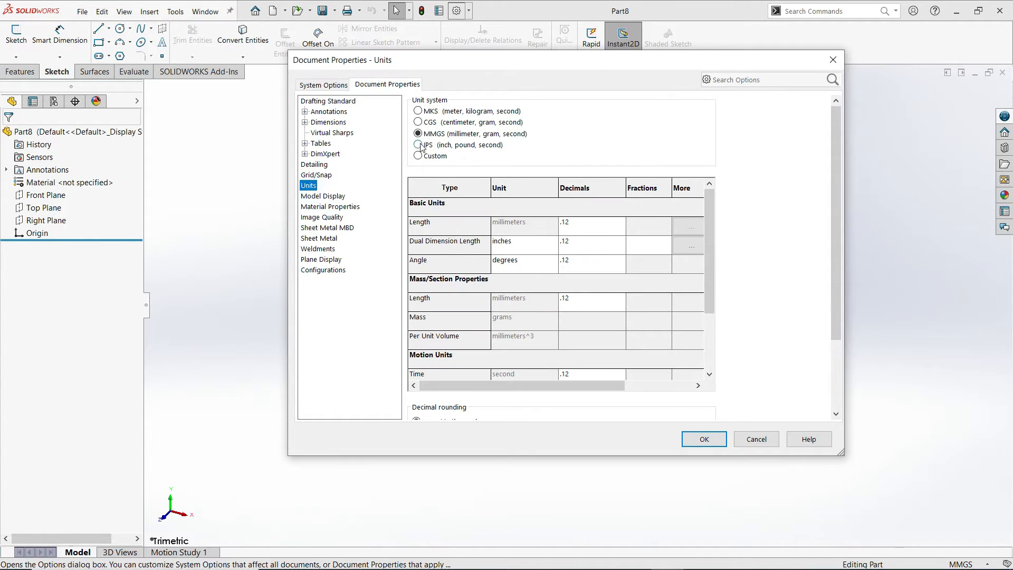
click(418, 145)
click(621, 223)
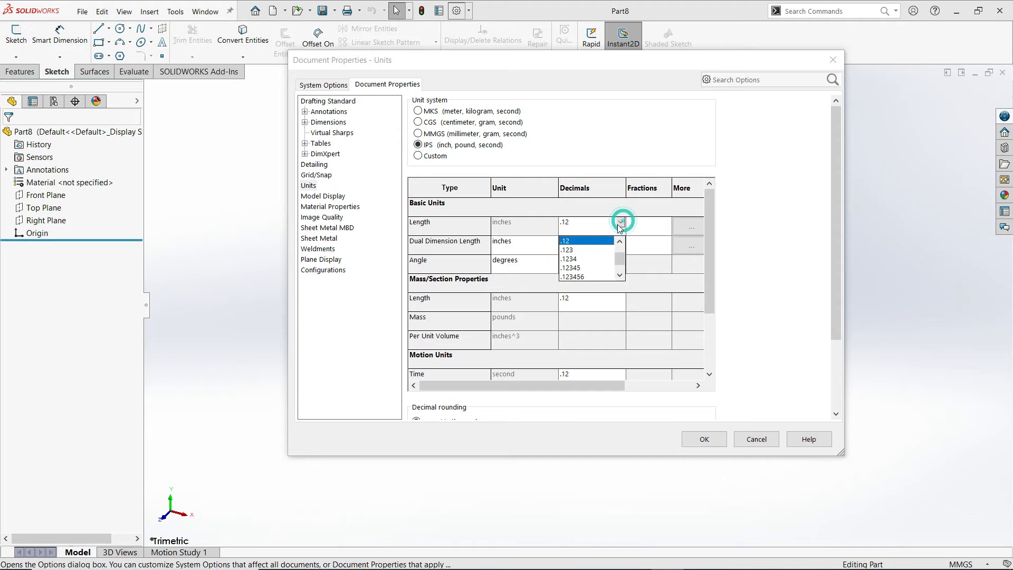
click(567, 250)
click(697, 443)
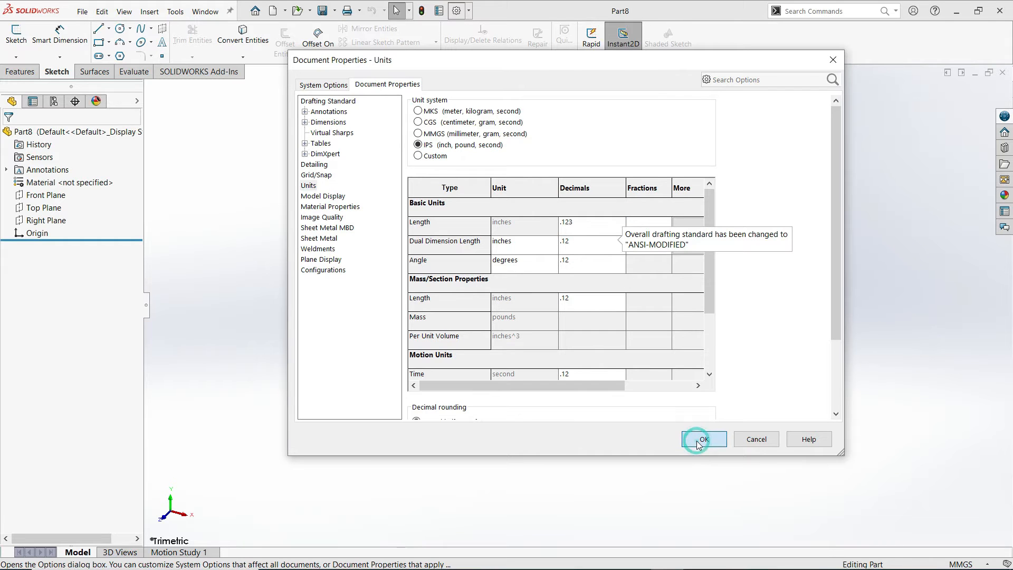
Step: Sketch a corner rectangle on the Top Plane from the origin, about 6.725 in wide and 1.734 in high
click(45, 208)
click(54, 188)
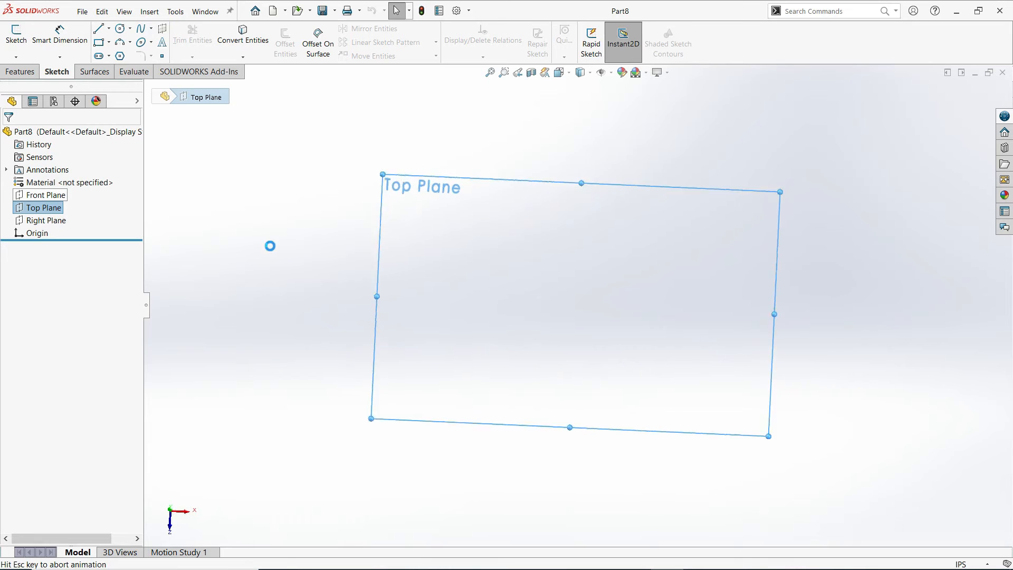
click(108, 42)
click(107, 57)
click(577, 304)
click(933, 213)
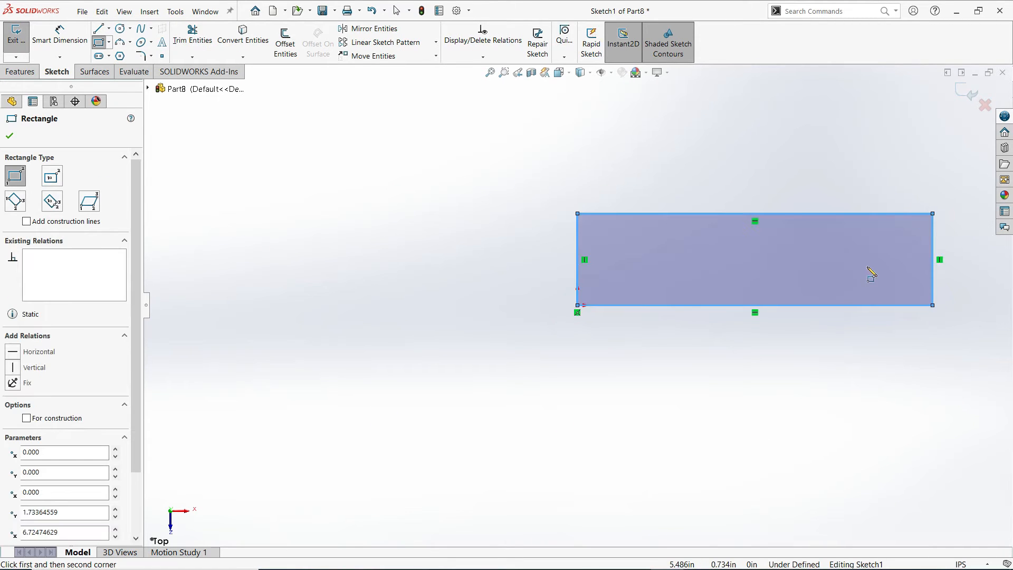
Step: Draw a horizontal centerline across the rectangle between the midpoints of its two short sides
click(573, 74)
click(575, 119)
click(564, 76)
click(574, 111)
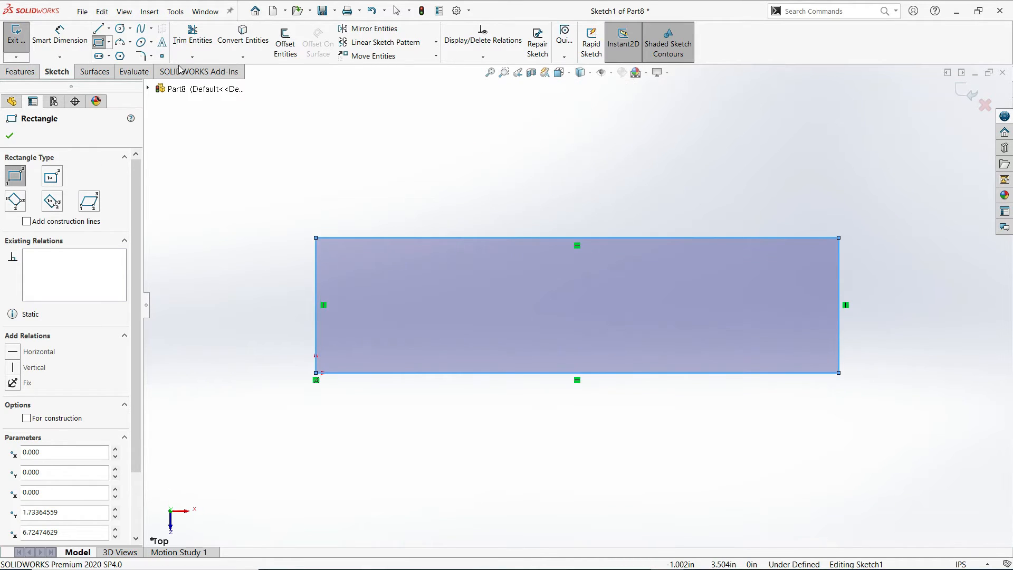
click(110, 30)
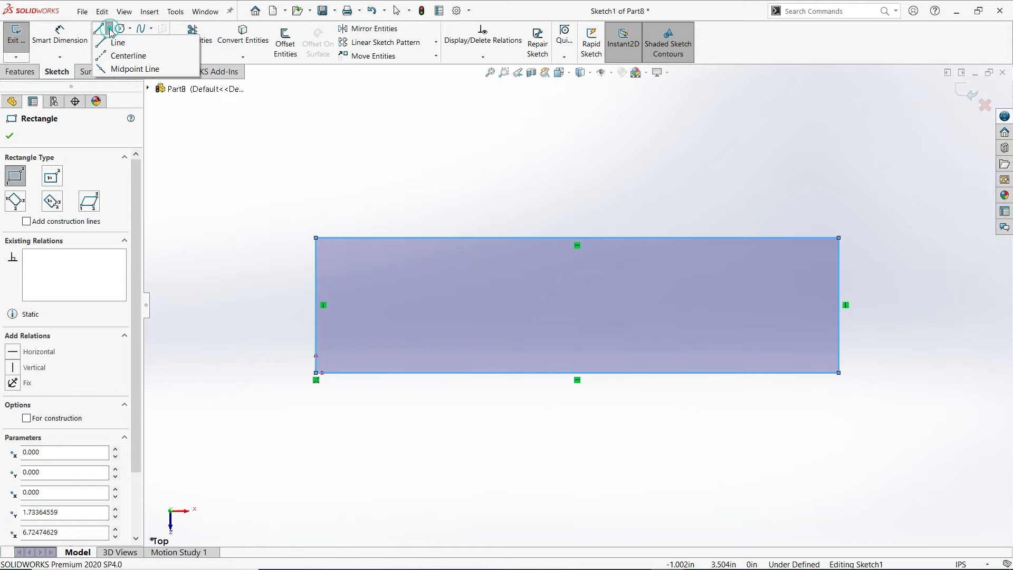
click(123, 54)
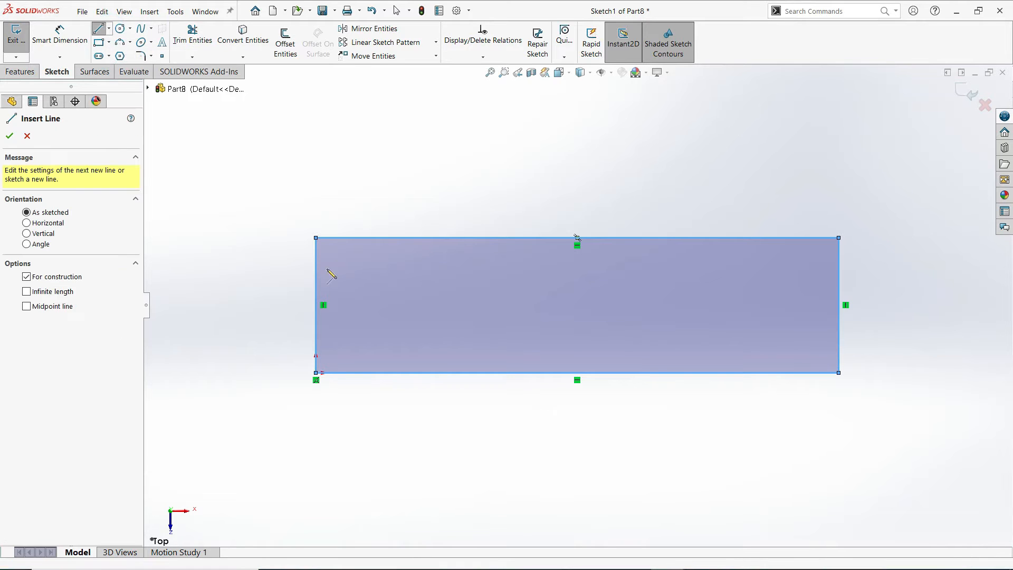
click(317, 305)
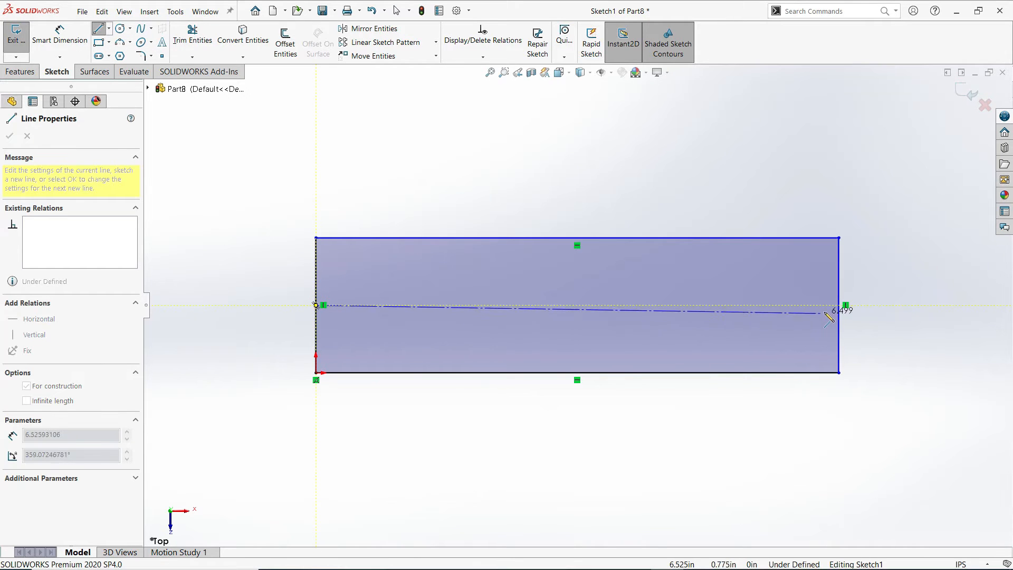
click(839, 305)
right_click(888, 248)
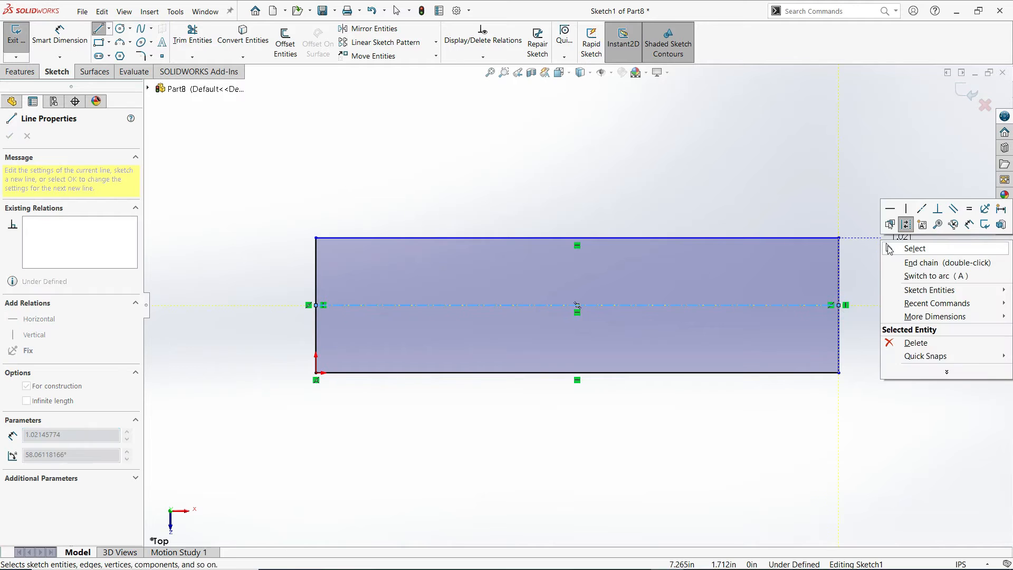
click(914, 249)
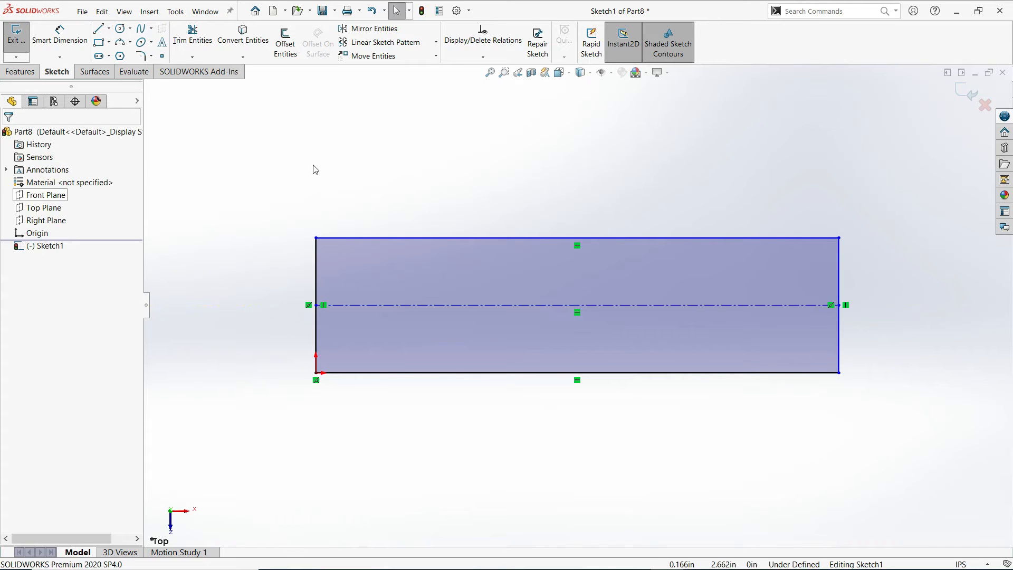
Step: Draw three circles centred on the centerline near the plate's left end, middle and right end, the rightmost about 0.228 in in radius
click(120, 29)
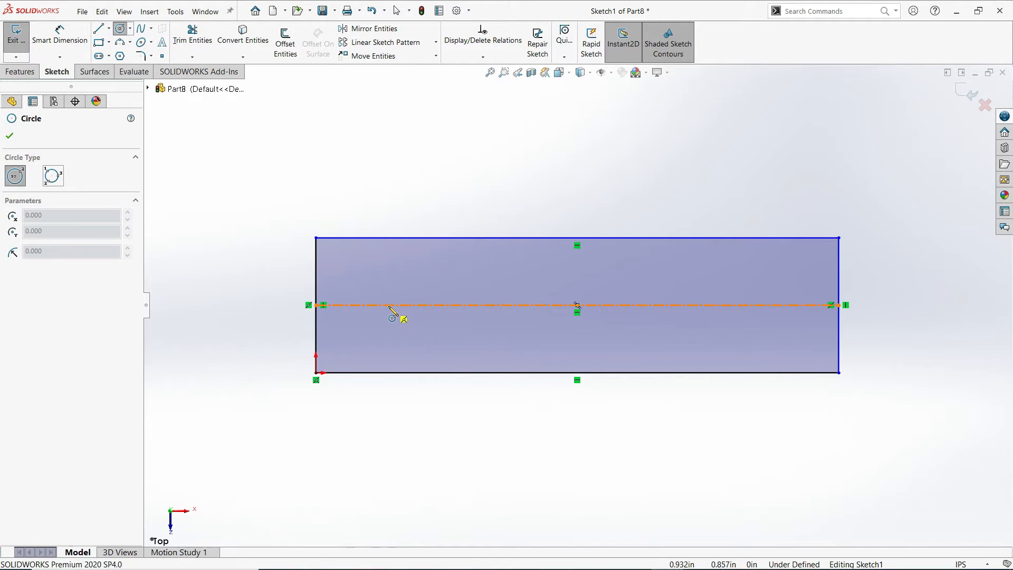
click(388, 305)
click(404, 317)
click(597, 305)
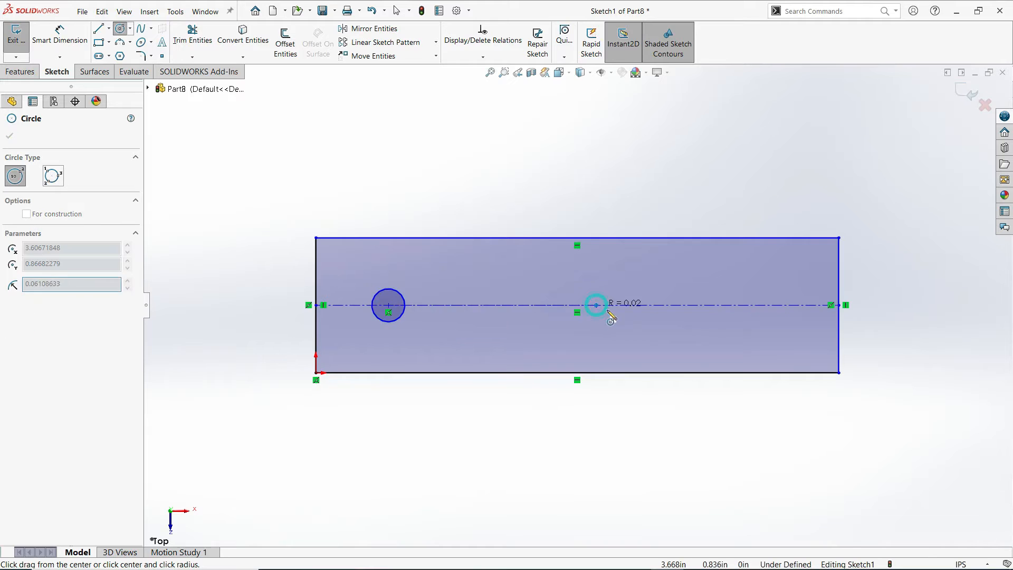
click(611, 316)
click(797, 305)
click(808, 320)
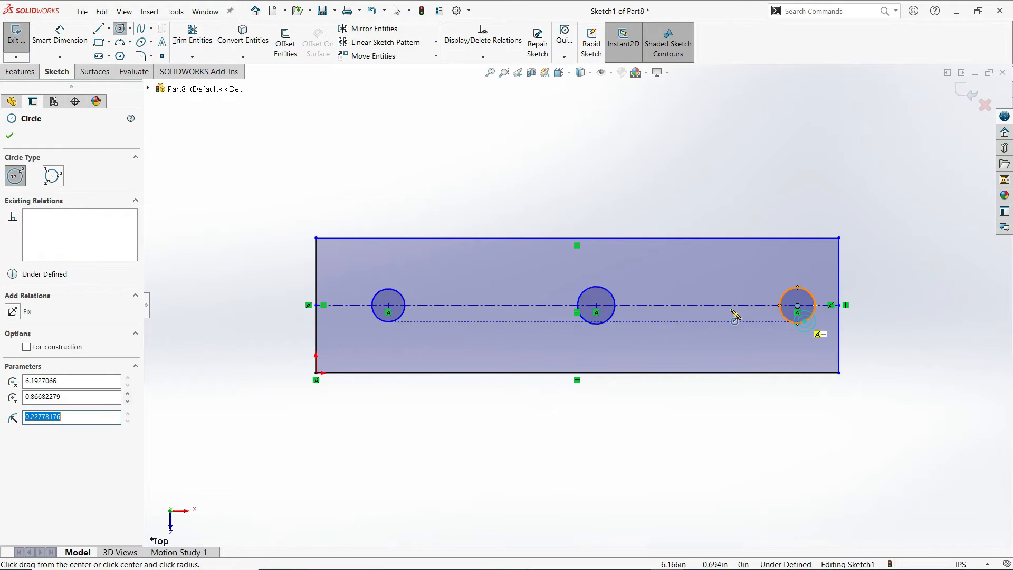
Step: Dimension the rectangle's lower long edge and set the plate length to 4 in
click(59, 34)
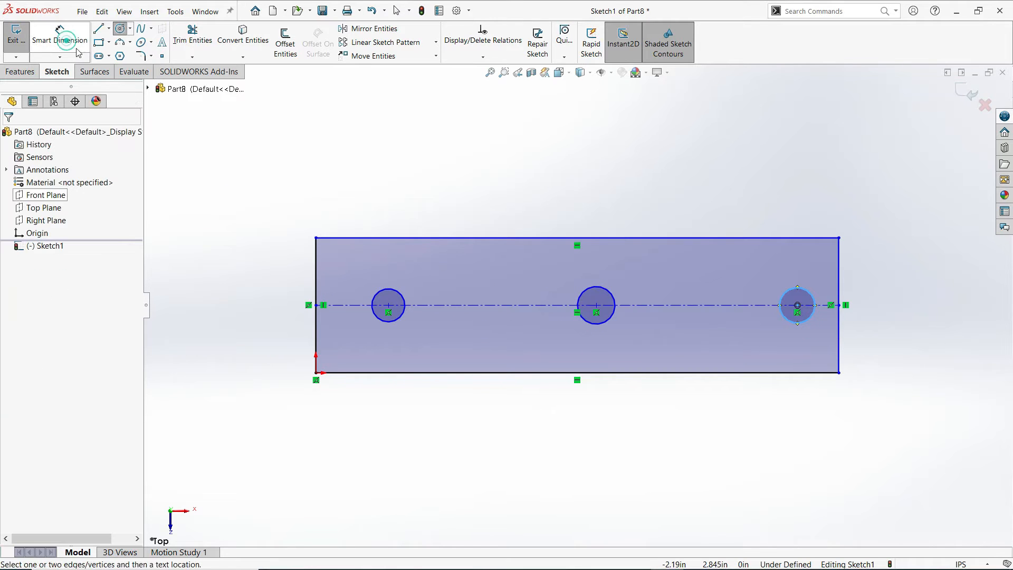
click(613, 373)
click(574, 452)
text(4)
click(529, 437)
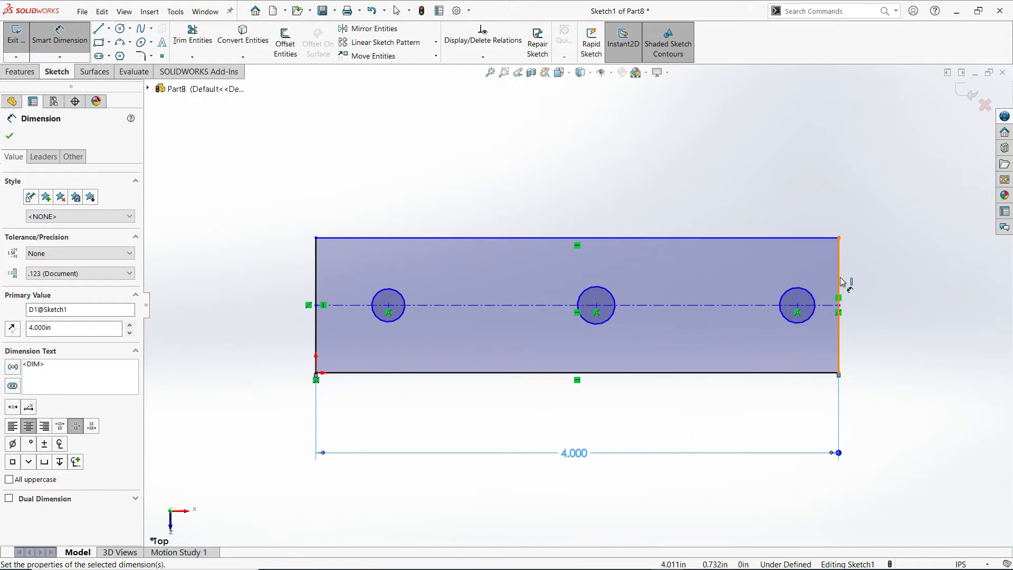
Step: Dimension the rectangle's right short edge and set the plate width to 0.75 in
click(839, 292)
click(911, 307)
text(0.)
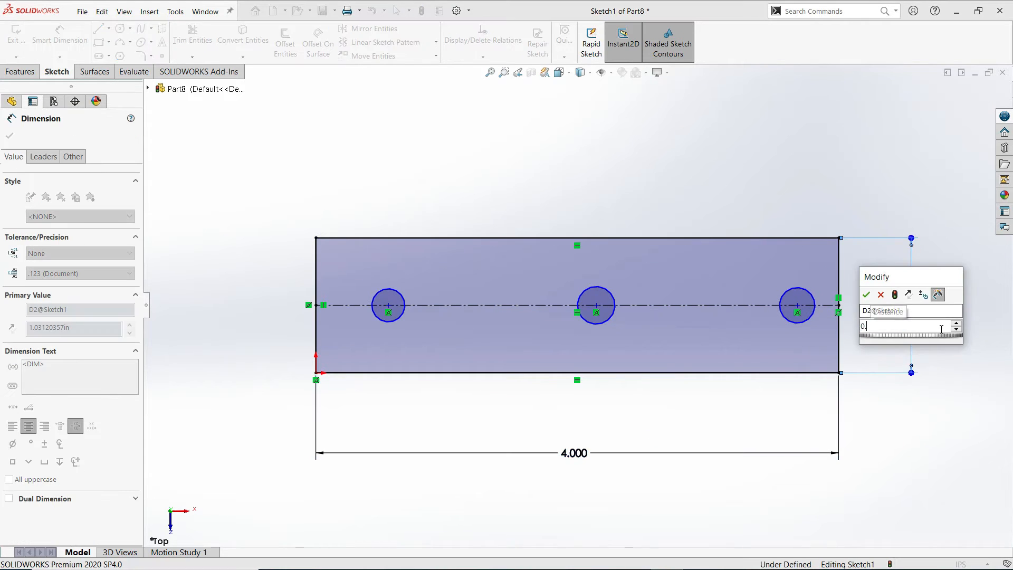
text(75)
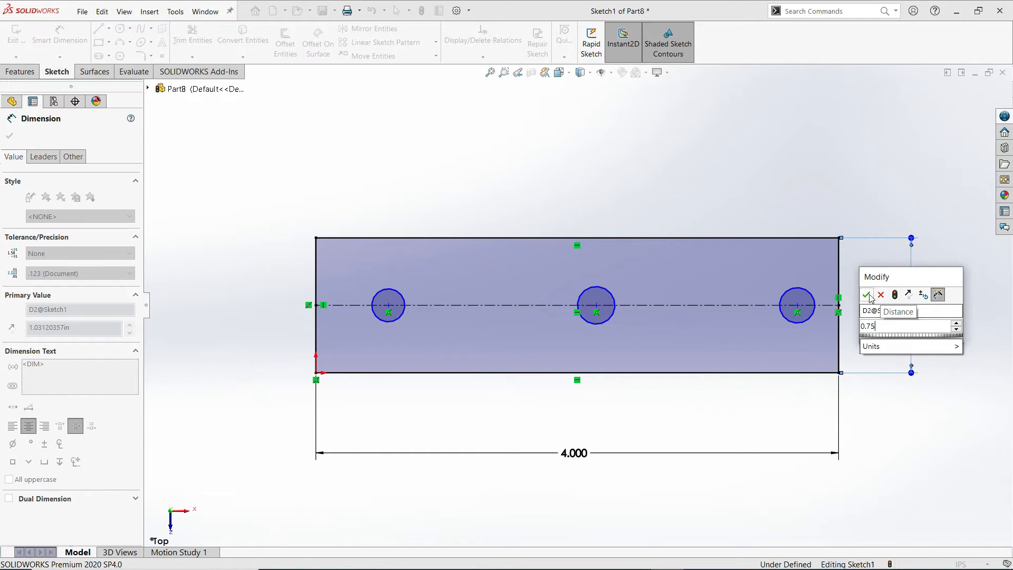
key(Return)
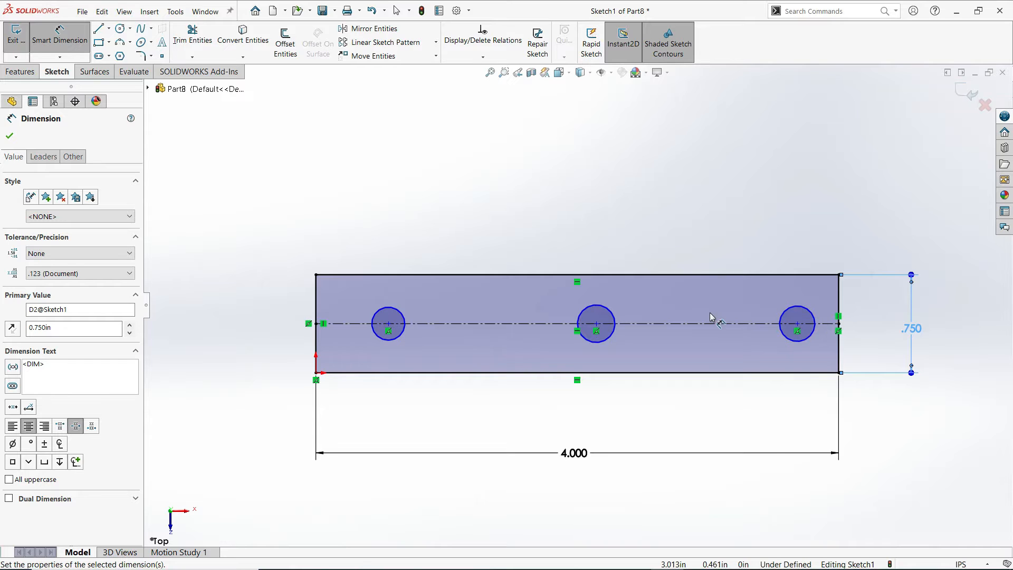
Step: Dimension the left circle and set its diameter to 0.20 in
click(397, 310)
click(310, 227)
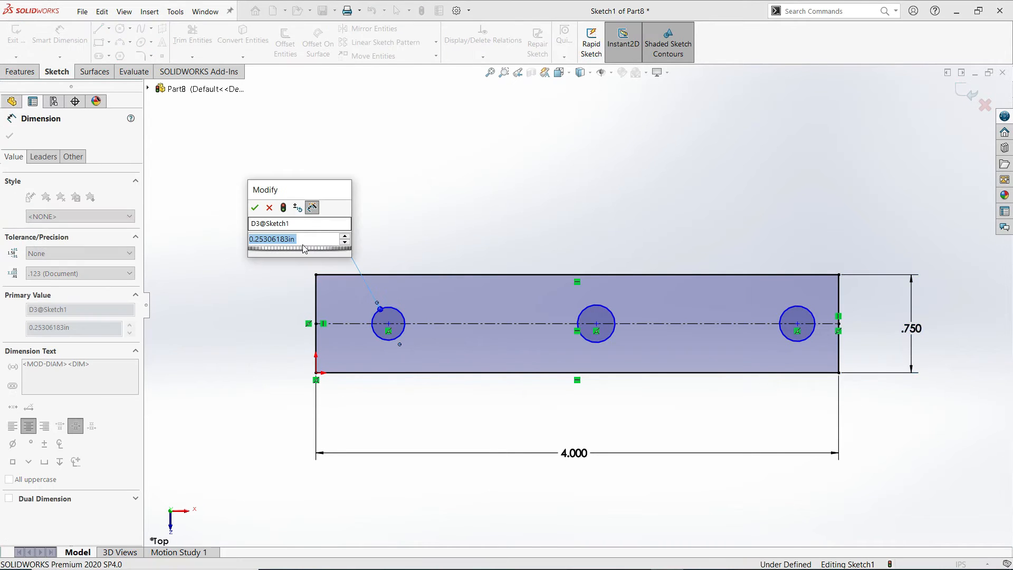
text(0.20)
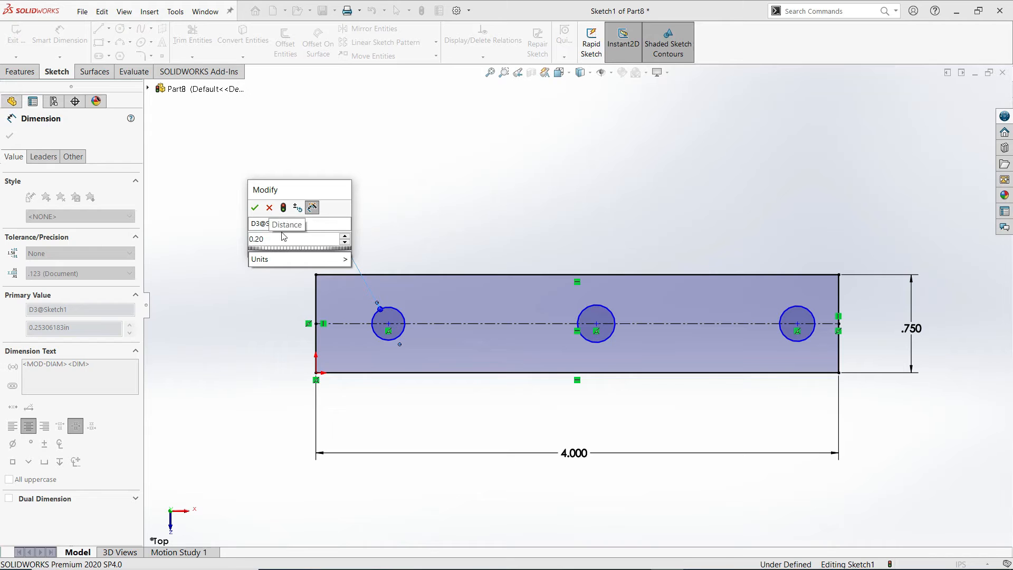
click(255, 207)
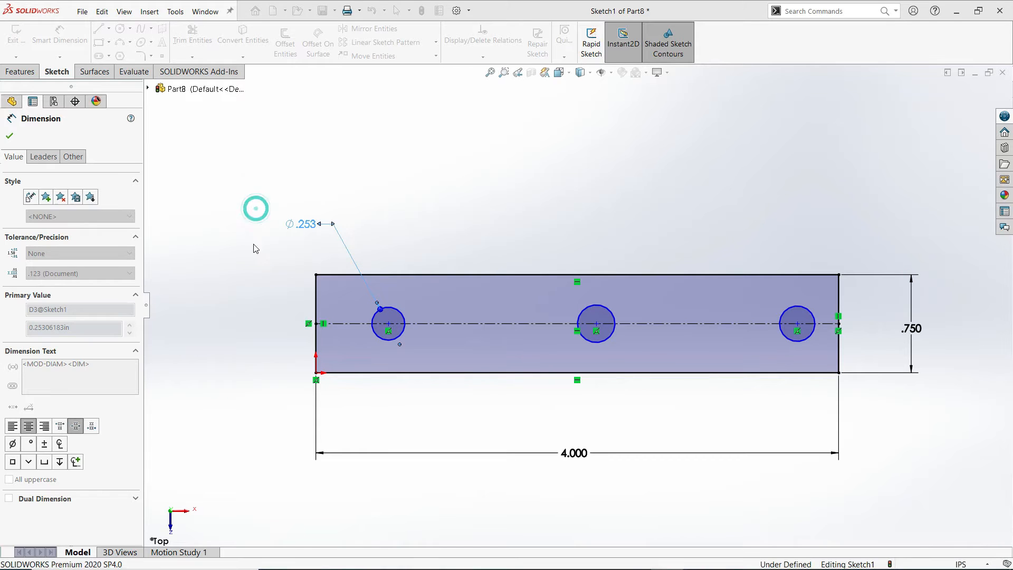
Step: Dimension the middle circle and set its diameter to 0.125 in
click(613, 314)
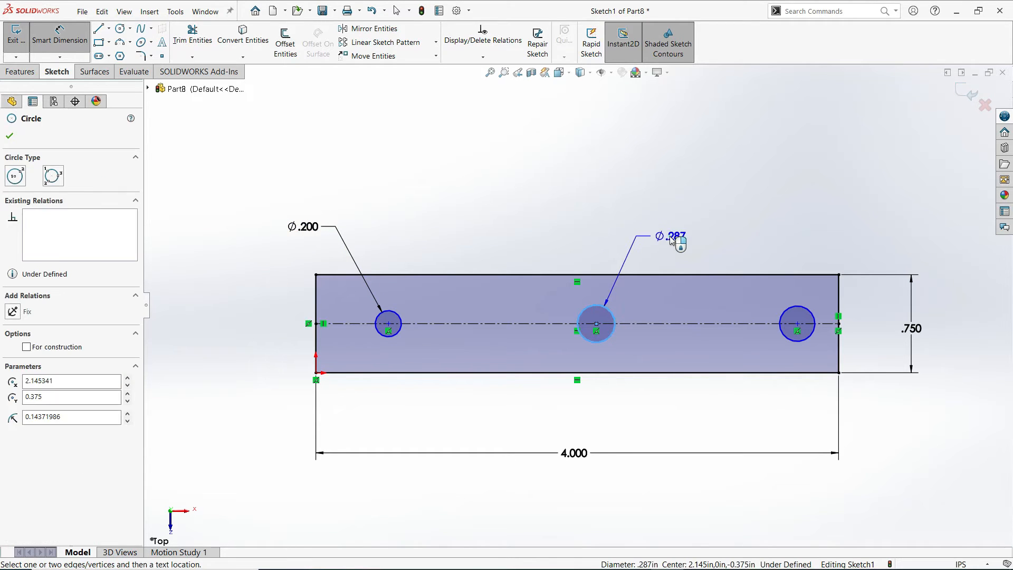
click(671, 240)
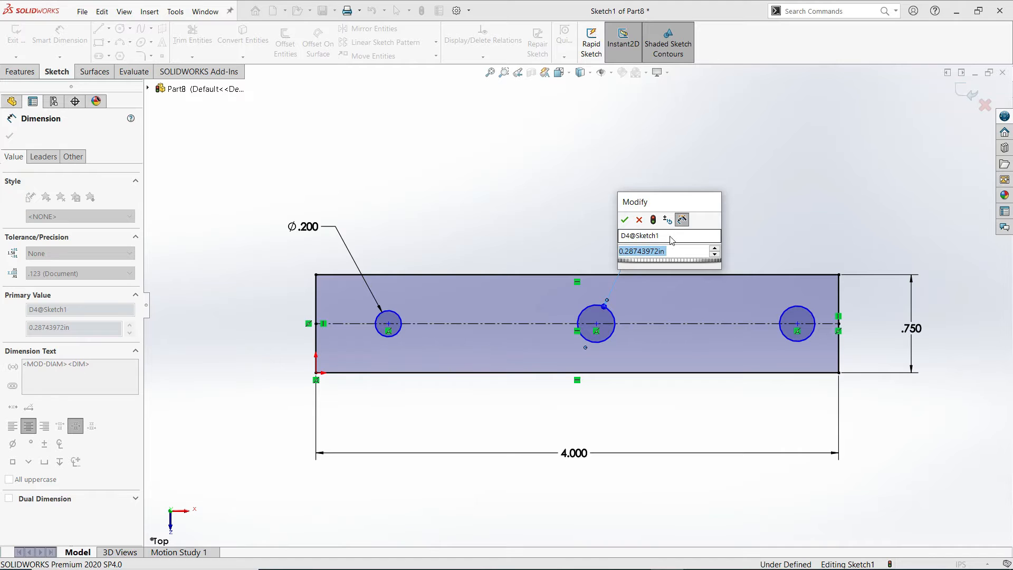
text(0.125)
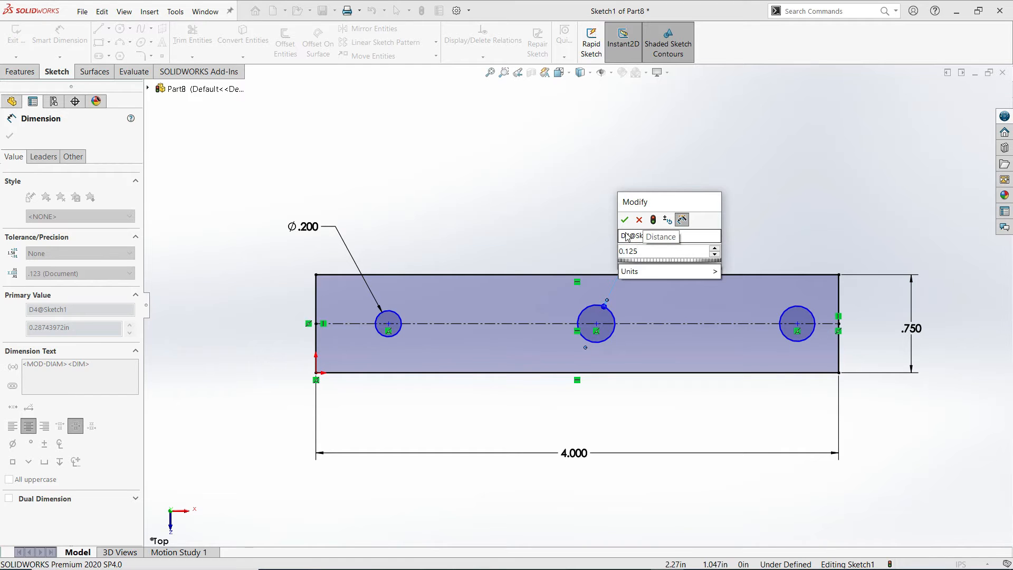
click(625, 219)
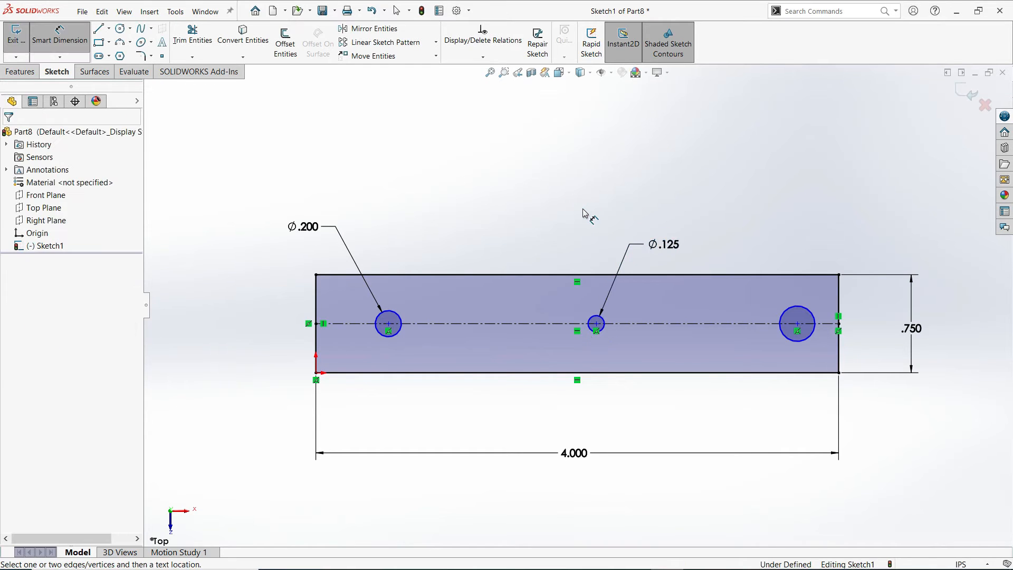
click(61, 35)
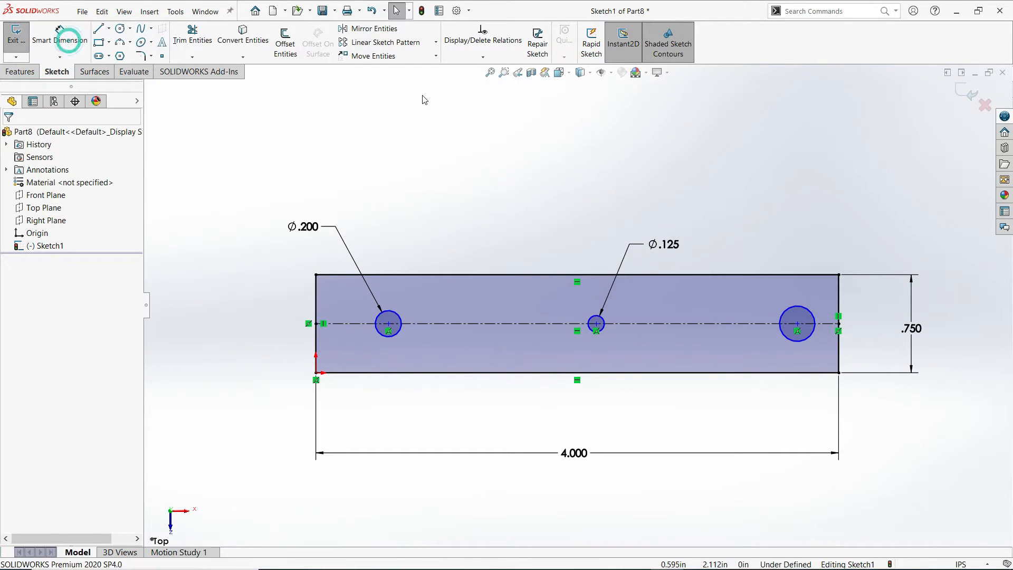
Step: Add an Equal relation between the middle circle and the right circle
click(482, 57)
click(488, 90)
scroll(684, 302, down, 3)
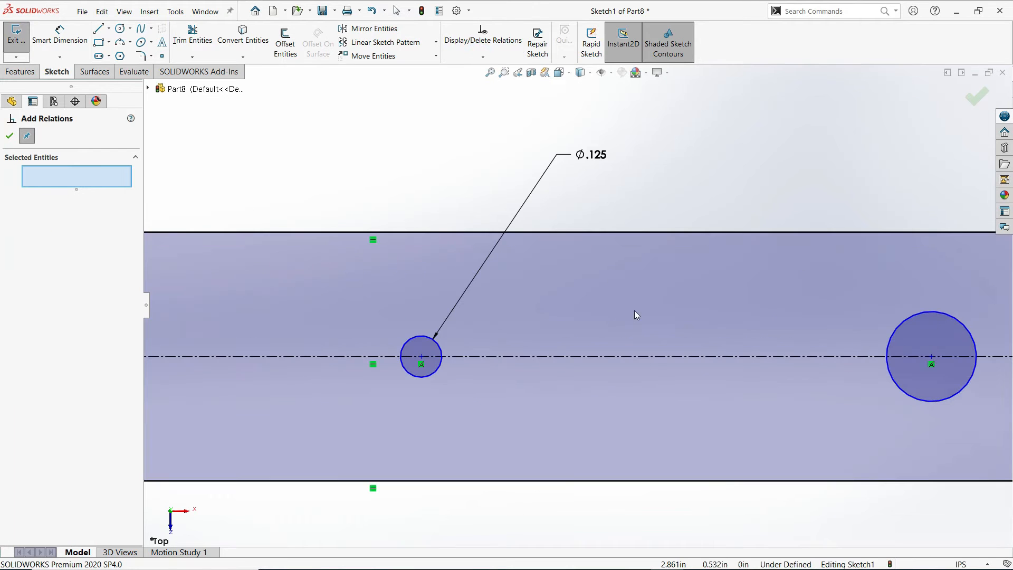
click(442, 347)
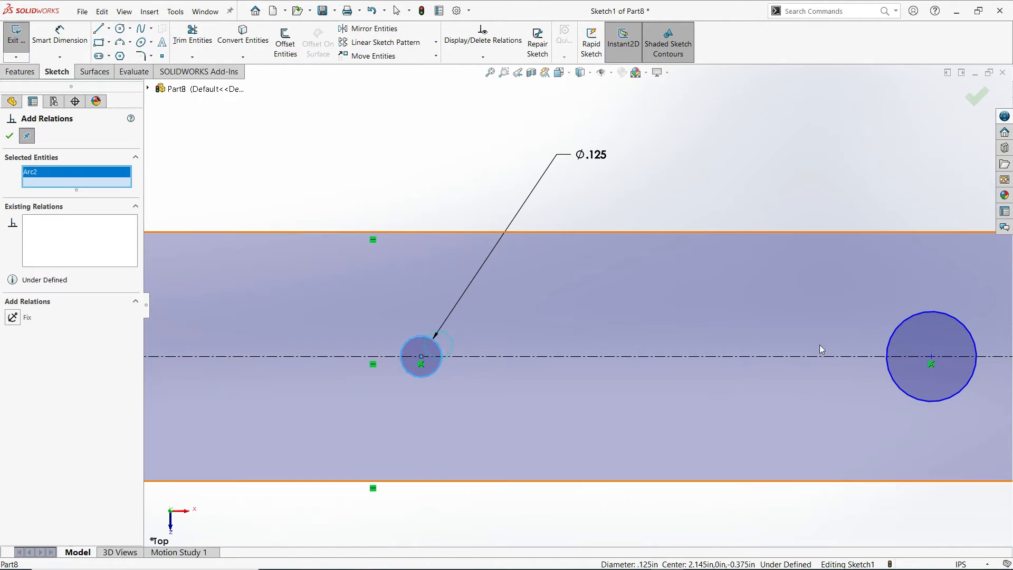
click(901, 322)
scroll(688, 271, up, 3)
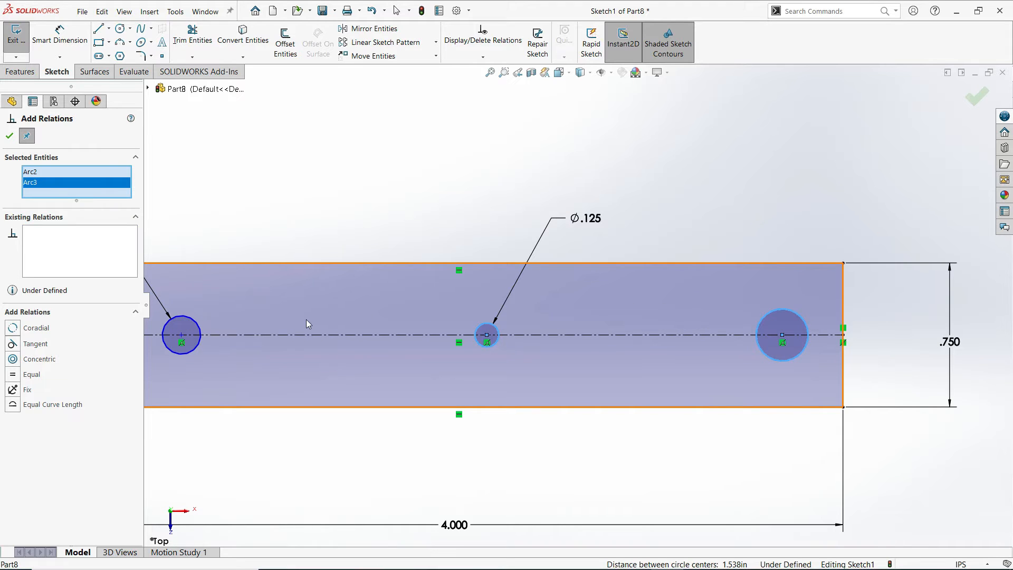
click(13, 375)
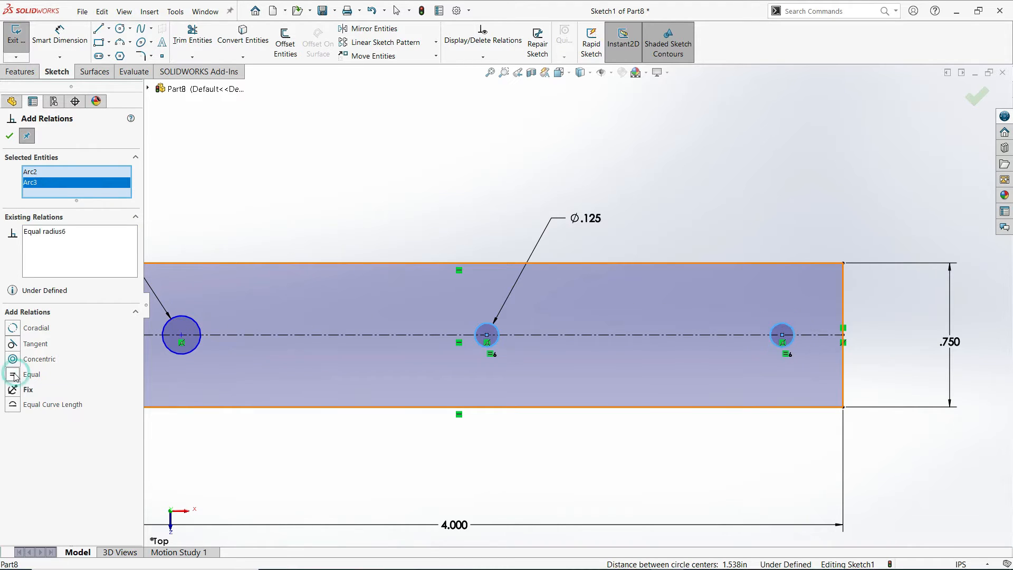
click(10, 136)
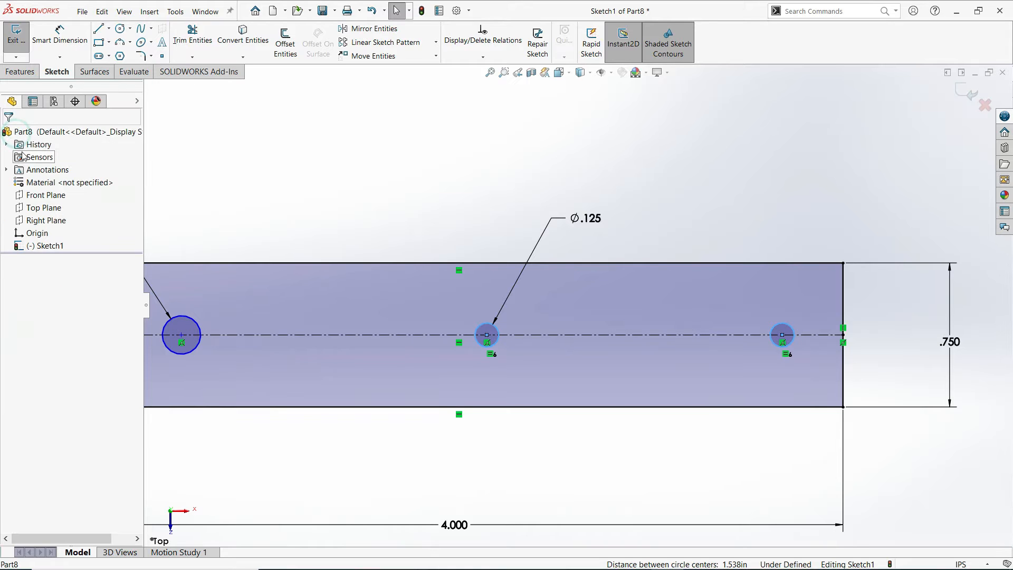
Step: Dimension the horizontal distance between the centres of the middle and right circles and set it to 1.5 in
click(88, 53)
scroll(573, 306, up, 4)
scroll(692, 354, down, 3)
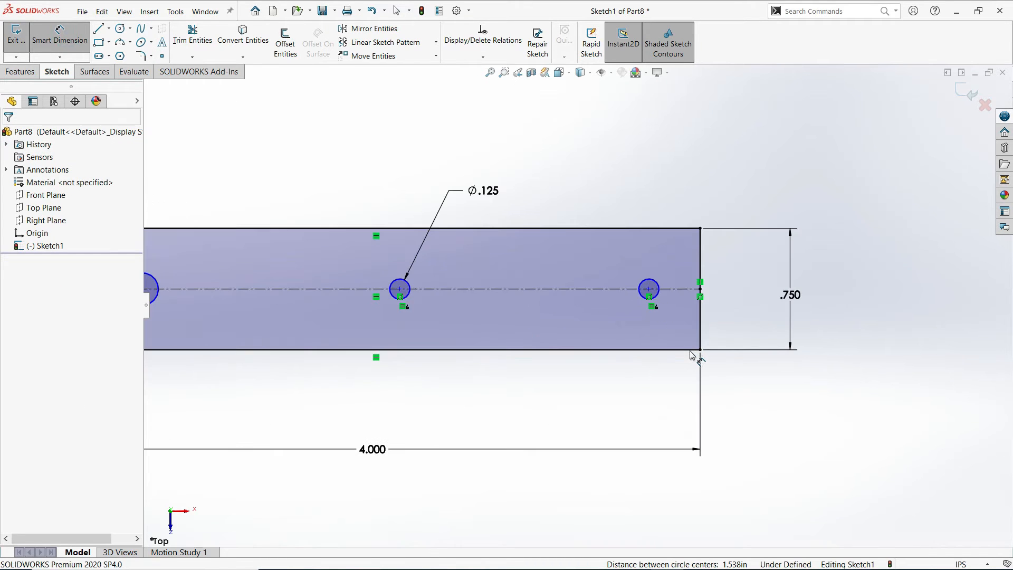
click(648, 289)
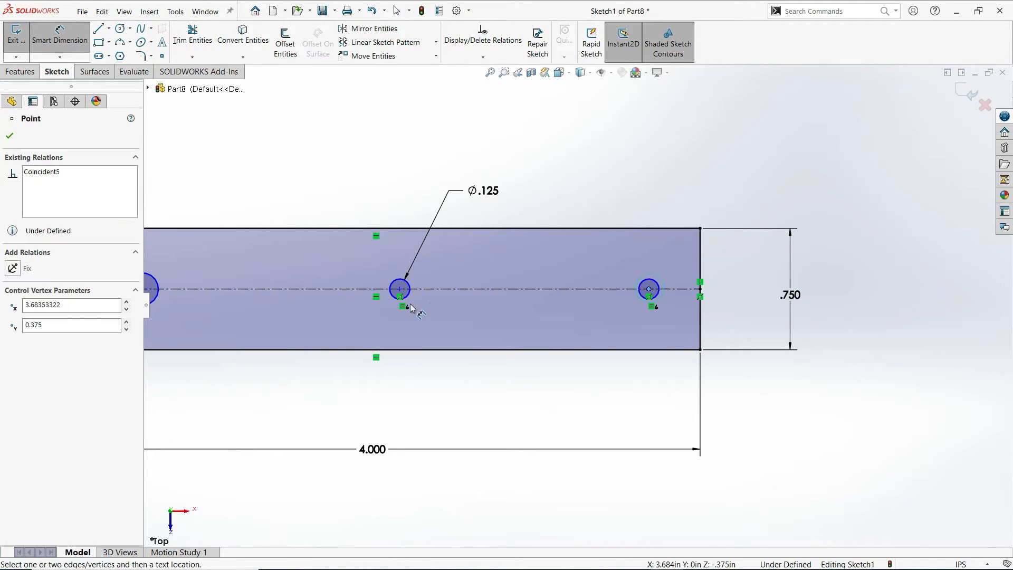
click(400, 289)
click(509, 393)
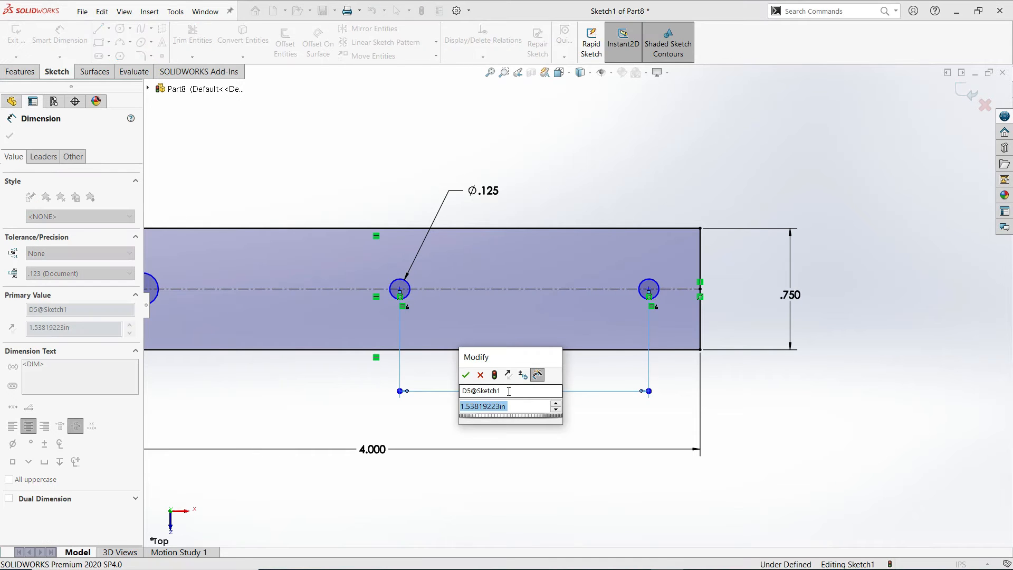
text(1.5)
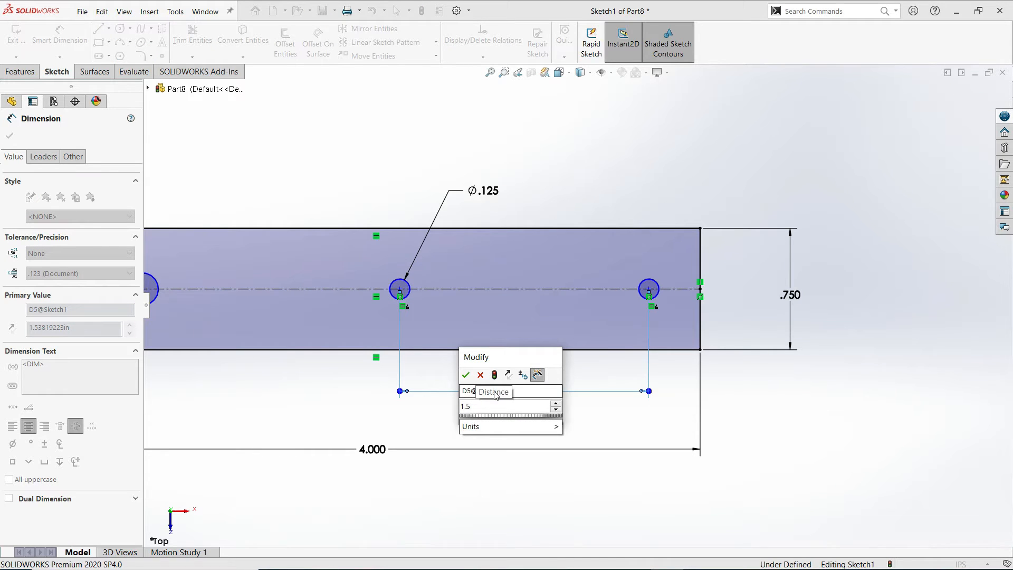
click(467, 375)
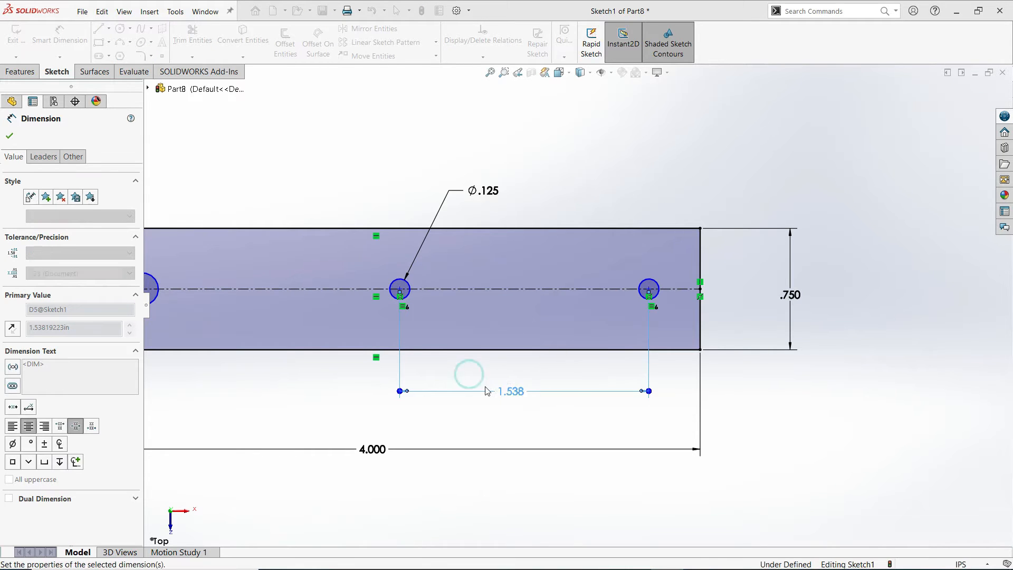
Step: Dimension the right circle's centre from the rectangle's right edge and set the distance to 0.5 in
click(643, 290)
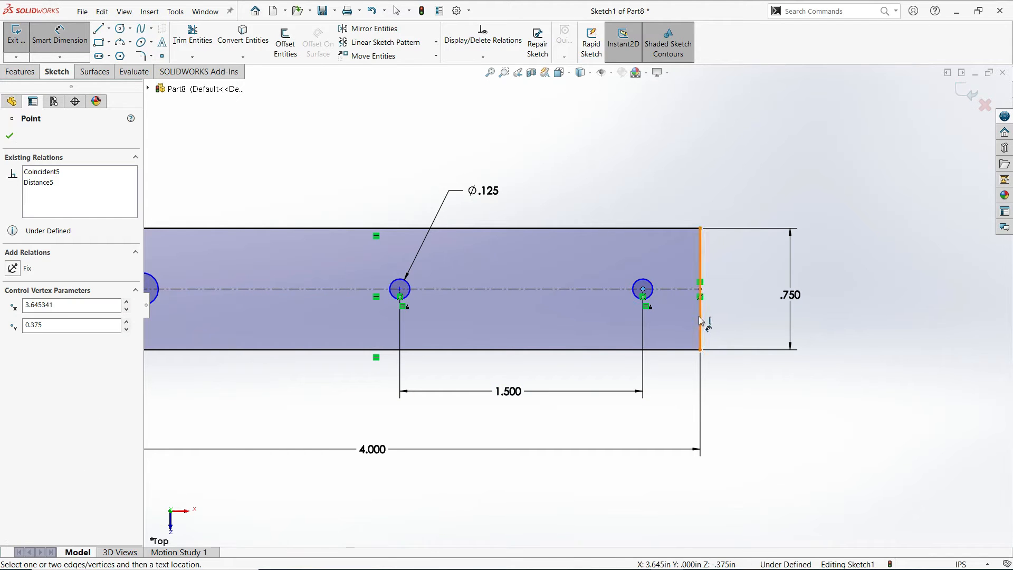
click(700, 321)
click(671, 390)
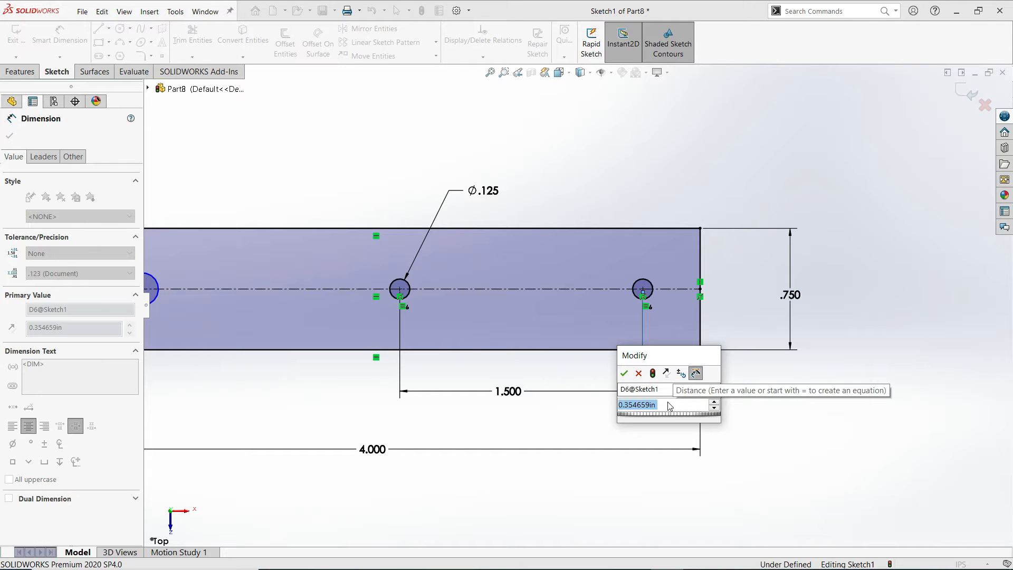
text(0.5)
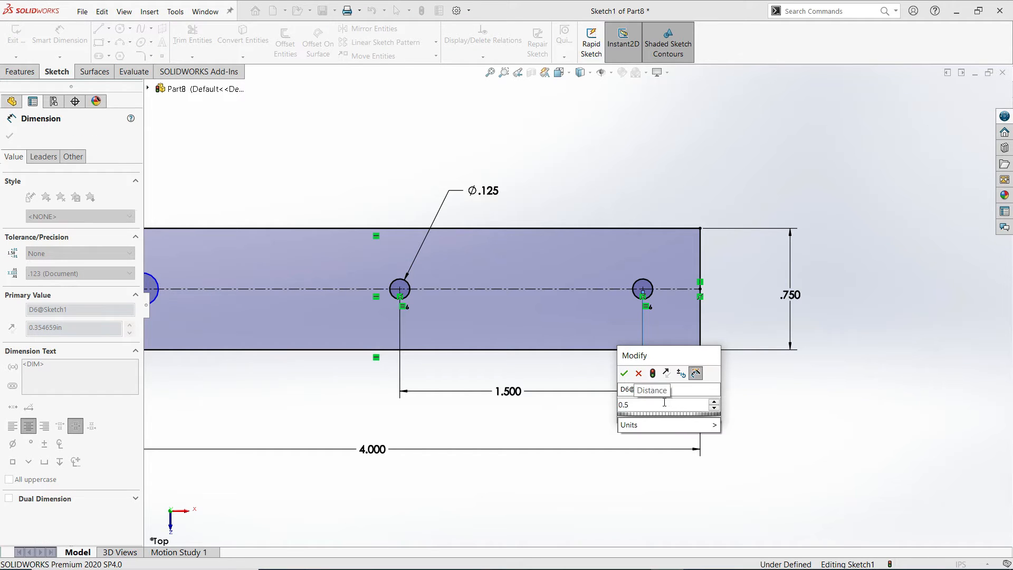
key(Return)
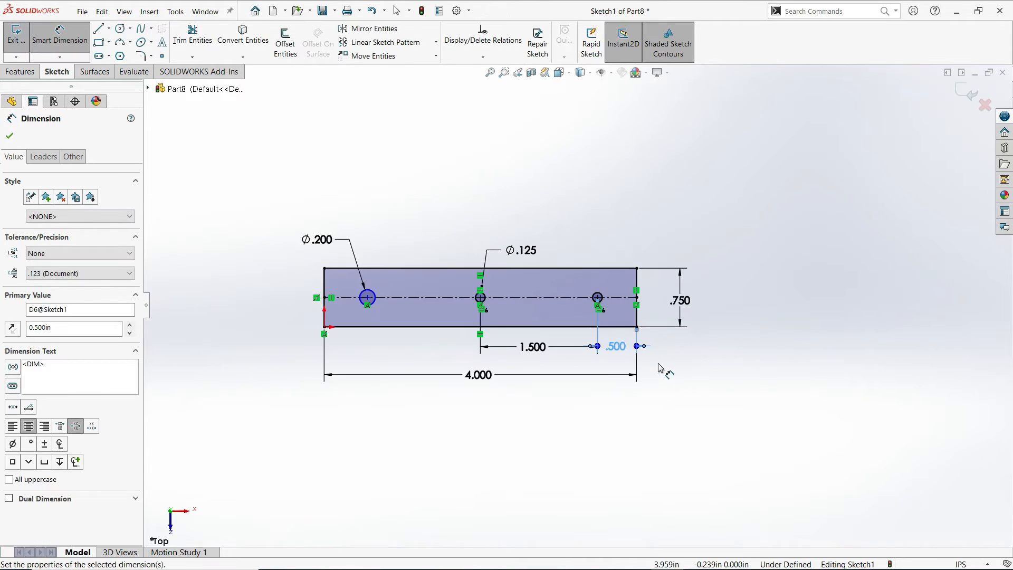
Step: Dimension the left circle's centre from the rectangle's left edge and set the distance to 0.5 in
scroll(370, 337, down, 3)
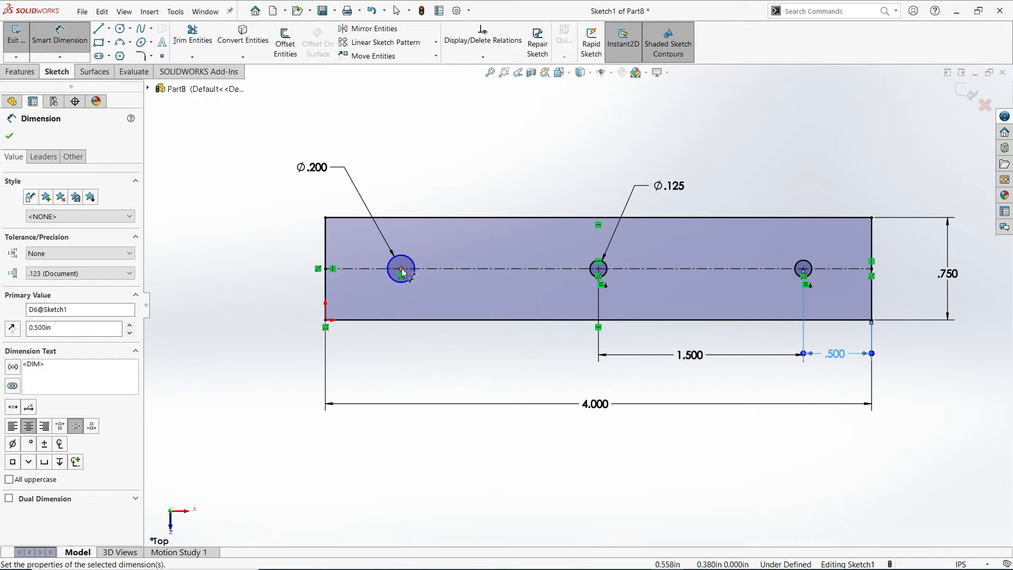
click(401, 270)
click(326, 294)
click(370, 358)
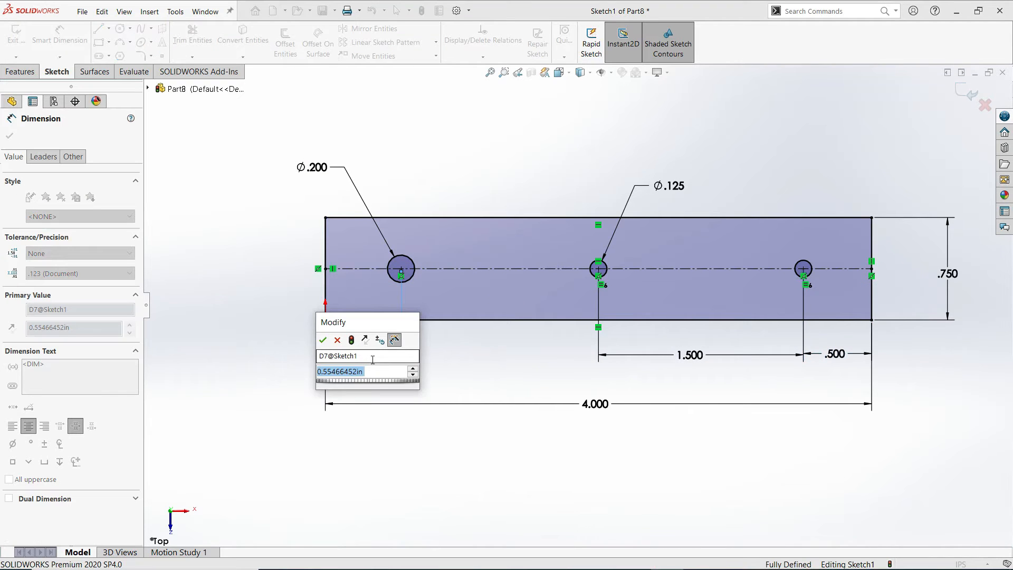
text(0.5)
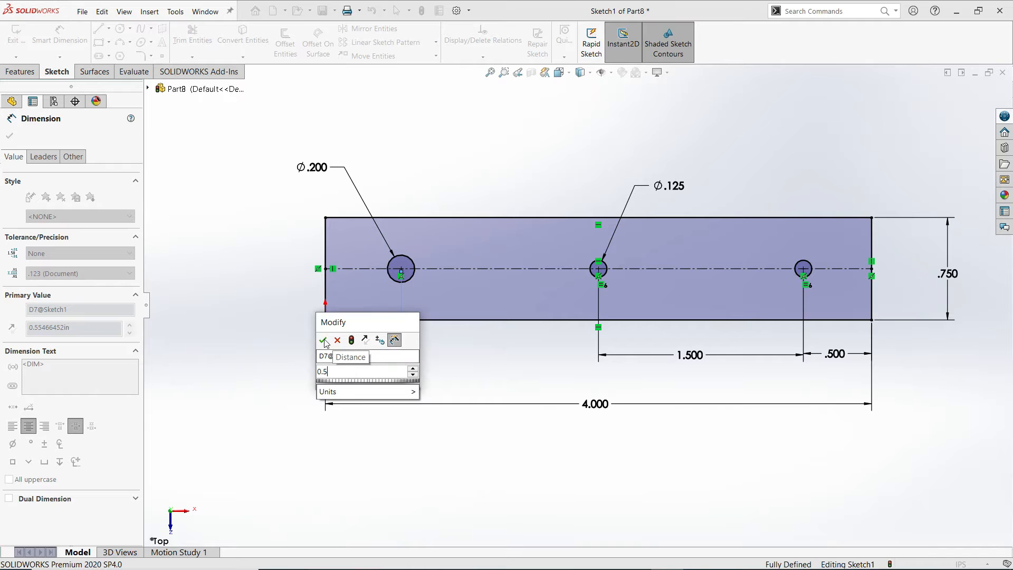
click(323, 340)
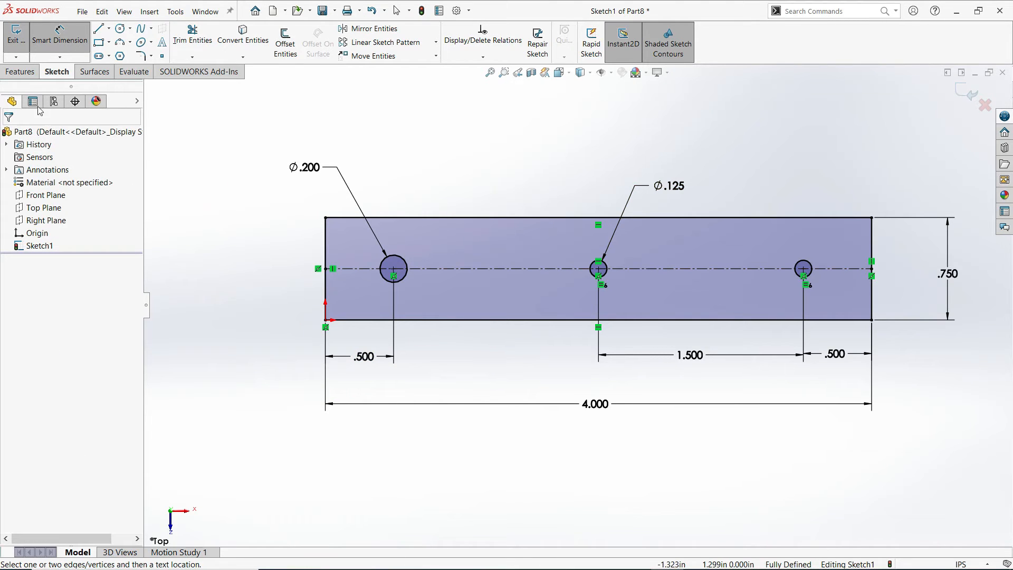
Step: Extrude the fully dimensioned plate sketch as a Blind boss with a depth of 0.125 in
click(22, 74)
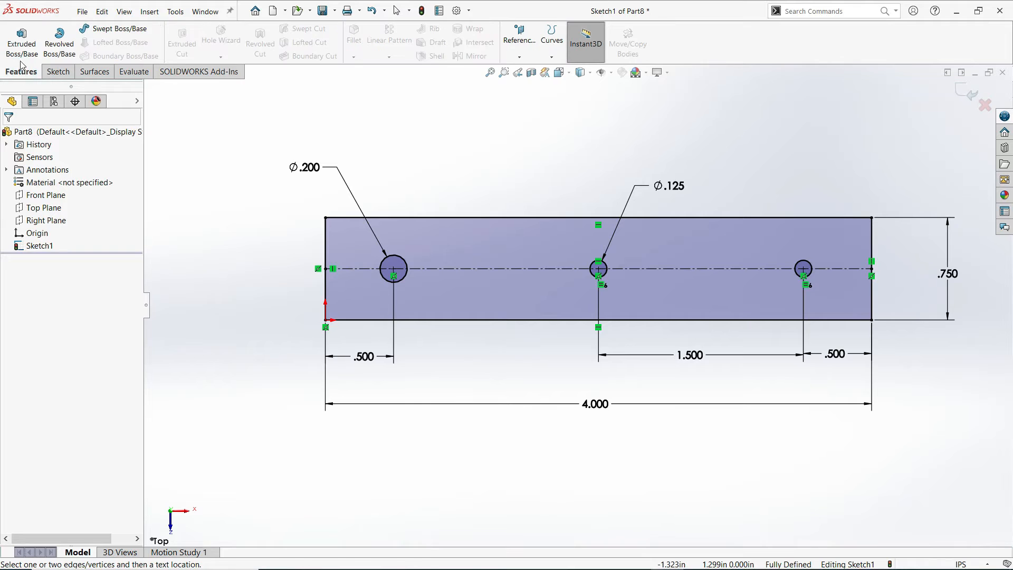
click(22, 41)
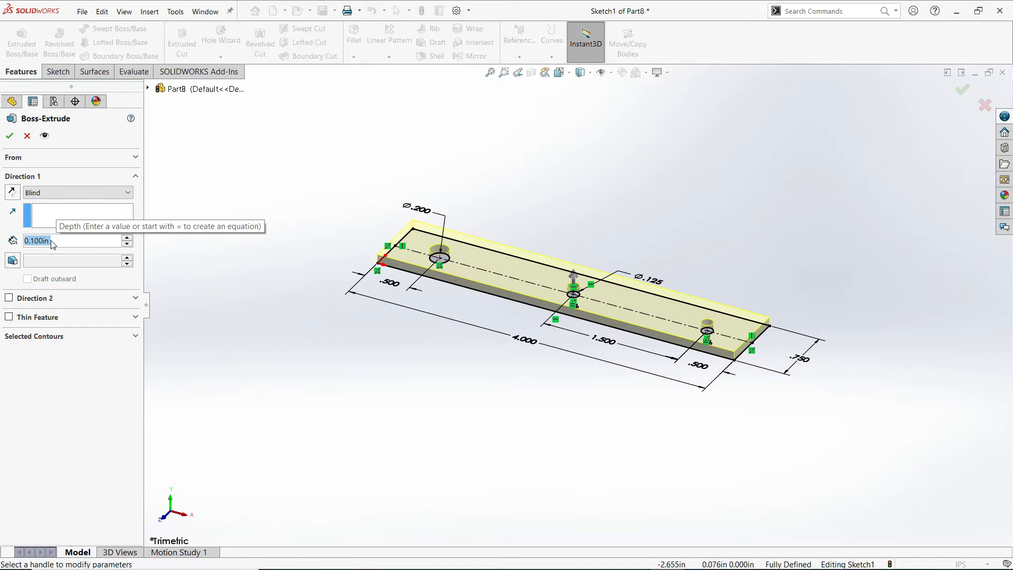
text(0.125)
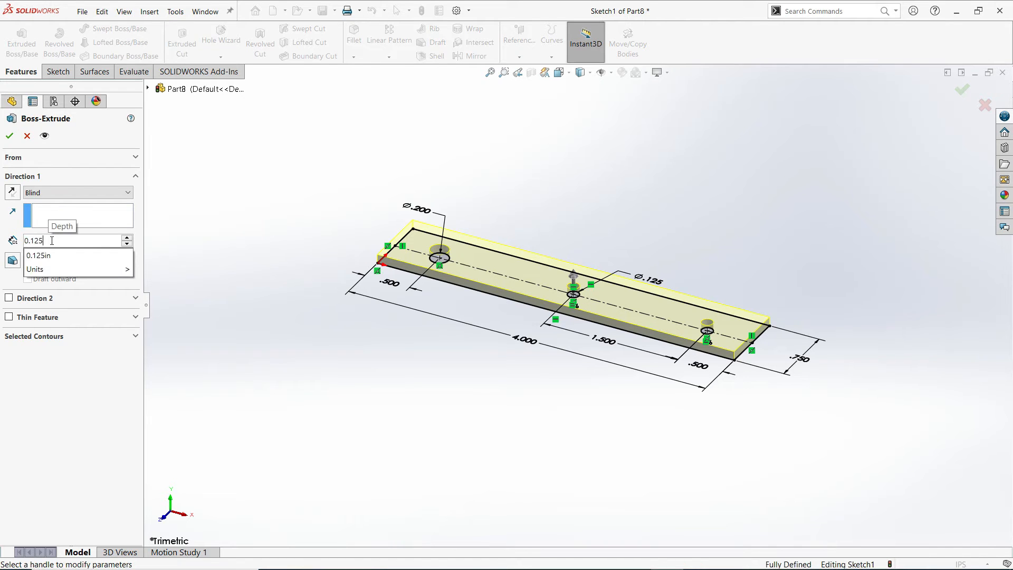
key(Return)
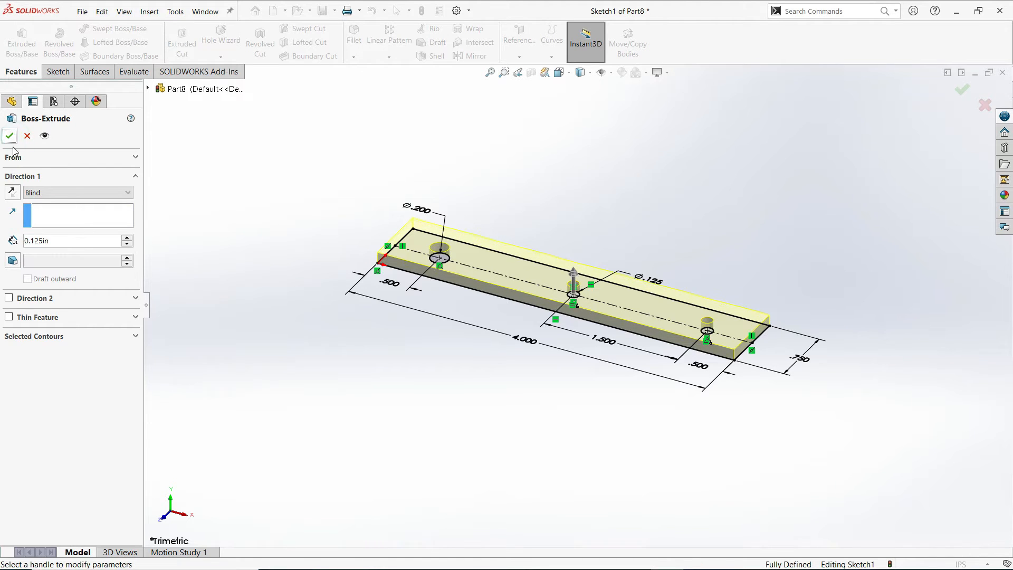
click(5, 137)
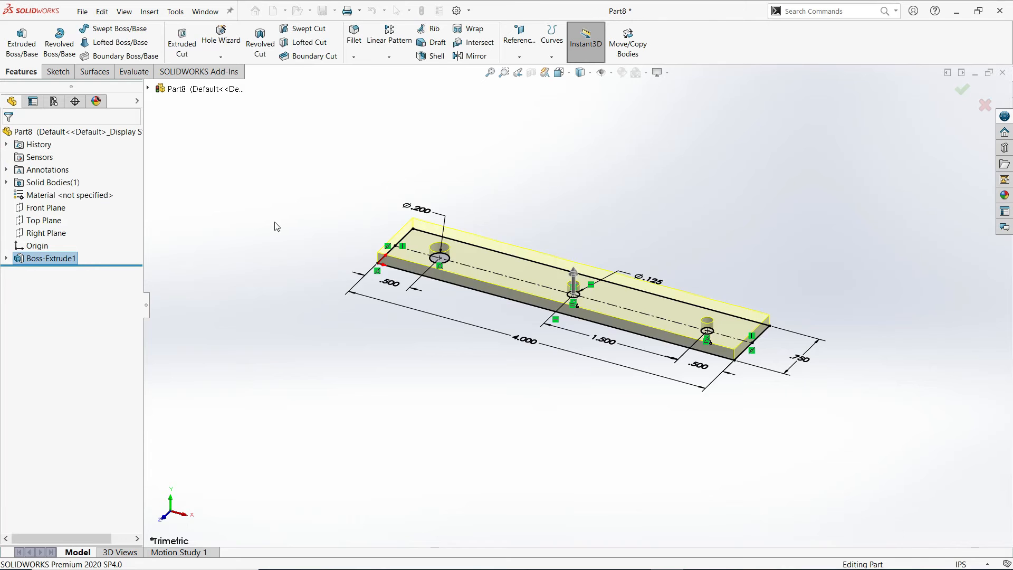
scroll(398, 280, up, 4)
middle_drag(398, 281, 425, 262)
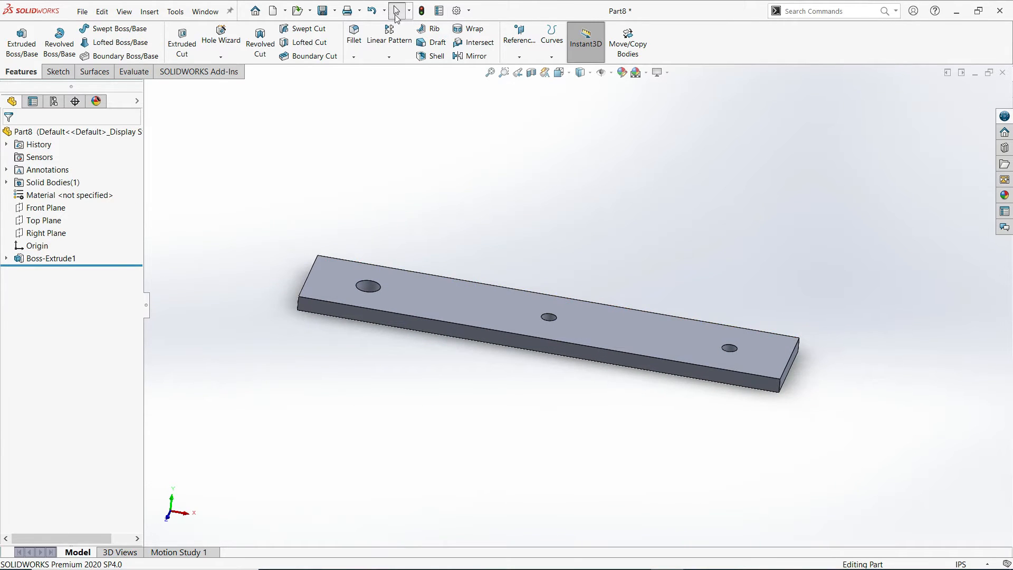
Step: Save the plate part as Handle in the SolidWorks Overview folder and close it
click(570, 74)
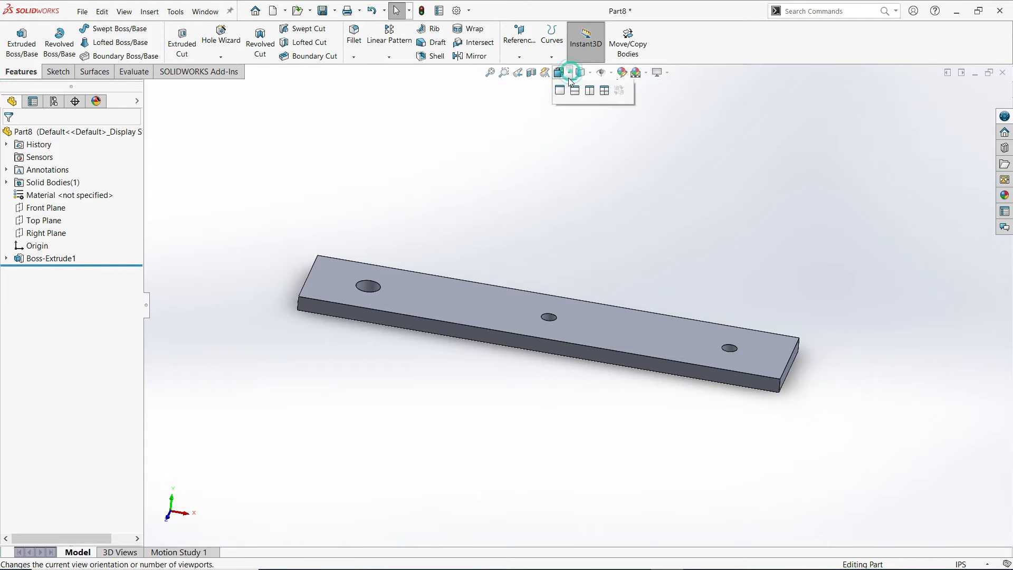
click(617, 104)
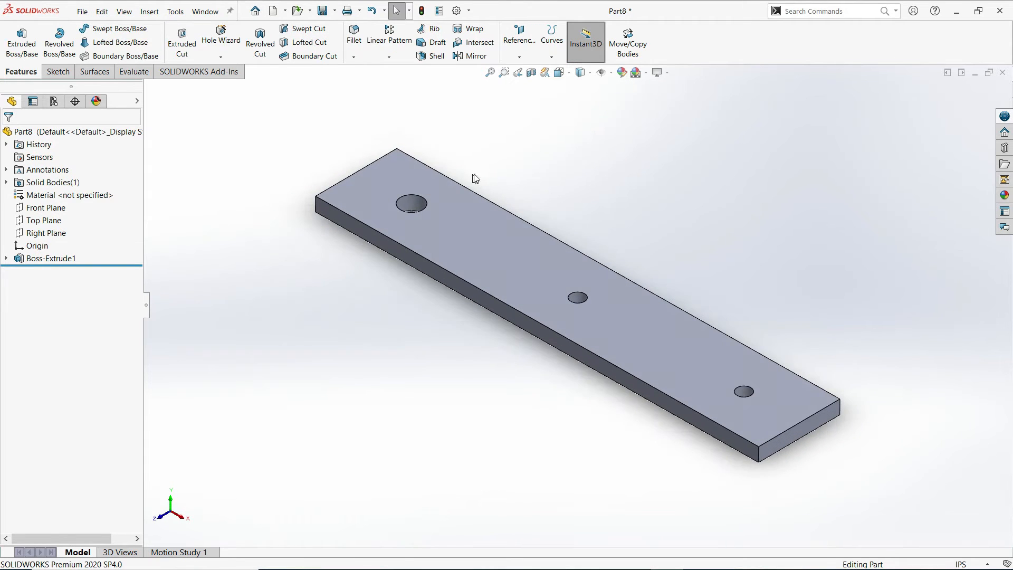
click(81, 12)
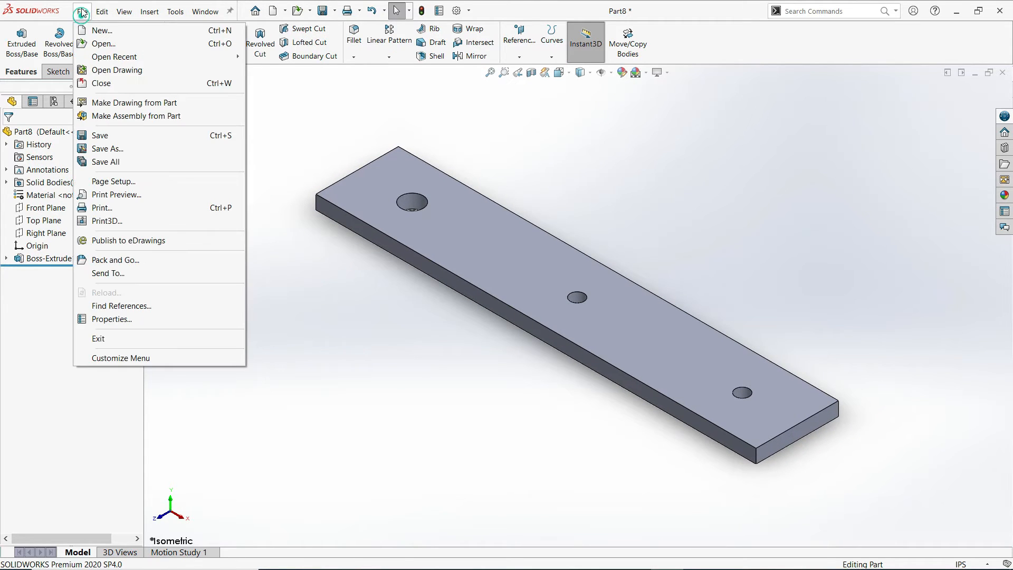
click(119, 148)
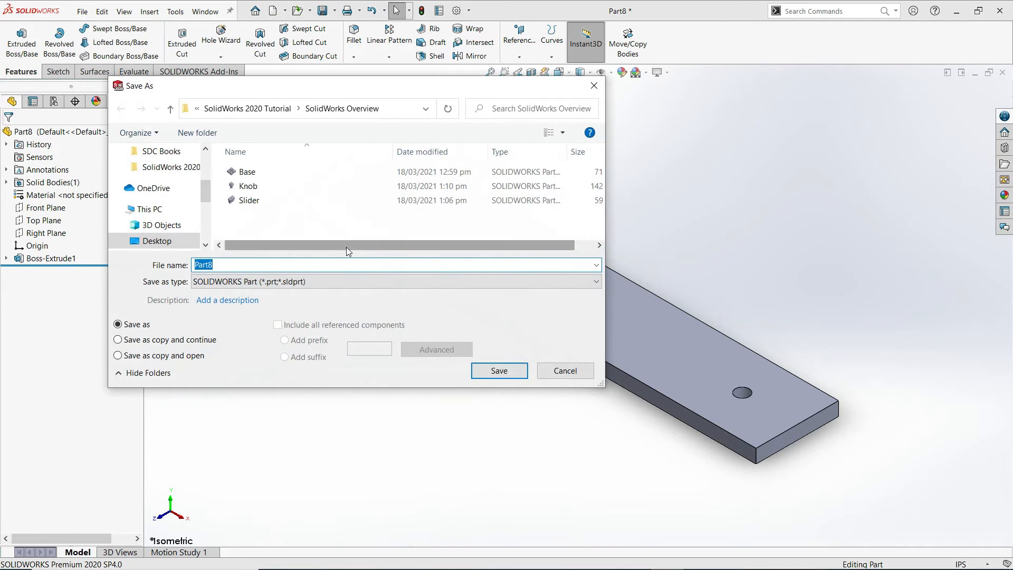
text(Handle)
click(499, 369)
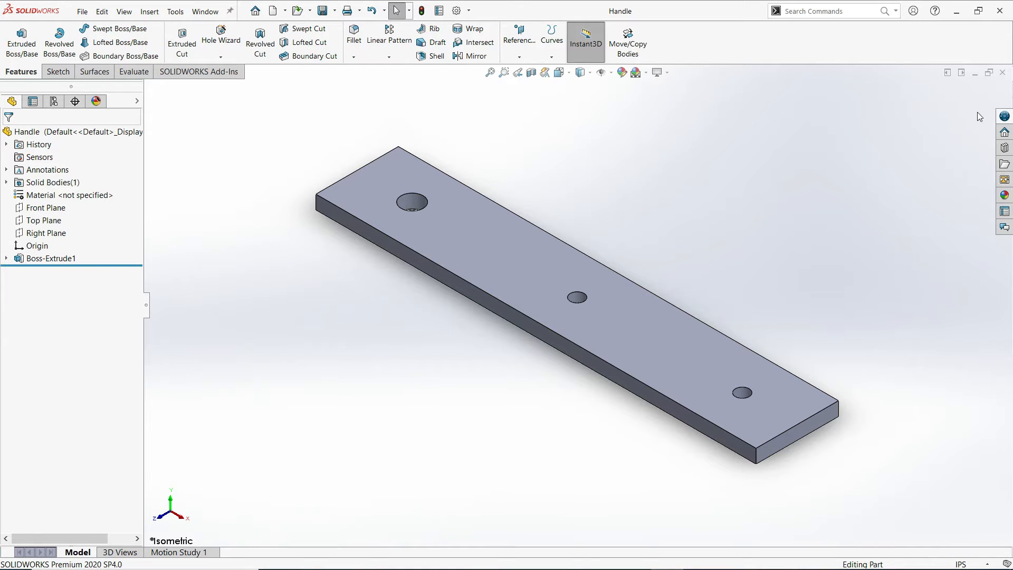
click(1002, 74)
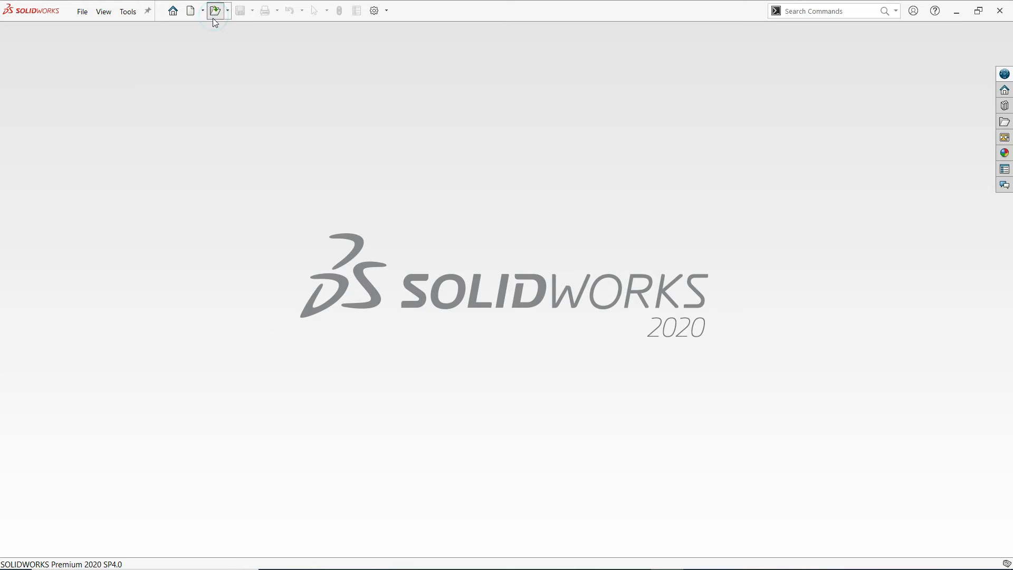
Step: Open the Base part from the SolidWorks Overview folder
click(214, 15)
click(454, 204)
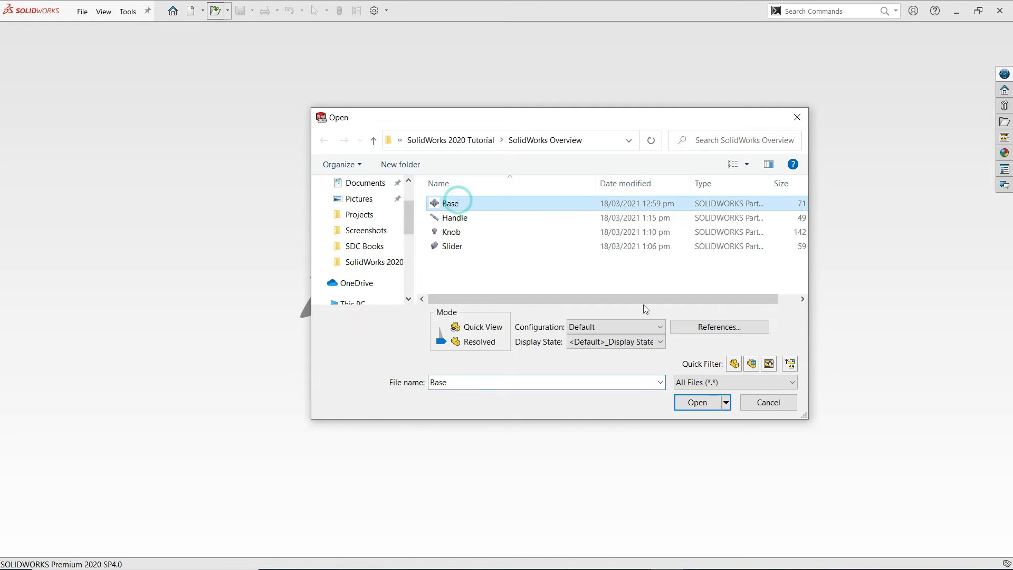
click(696, 402)
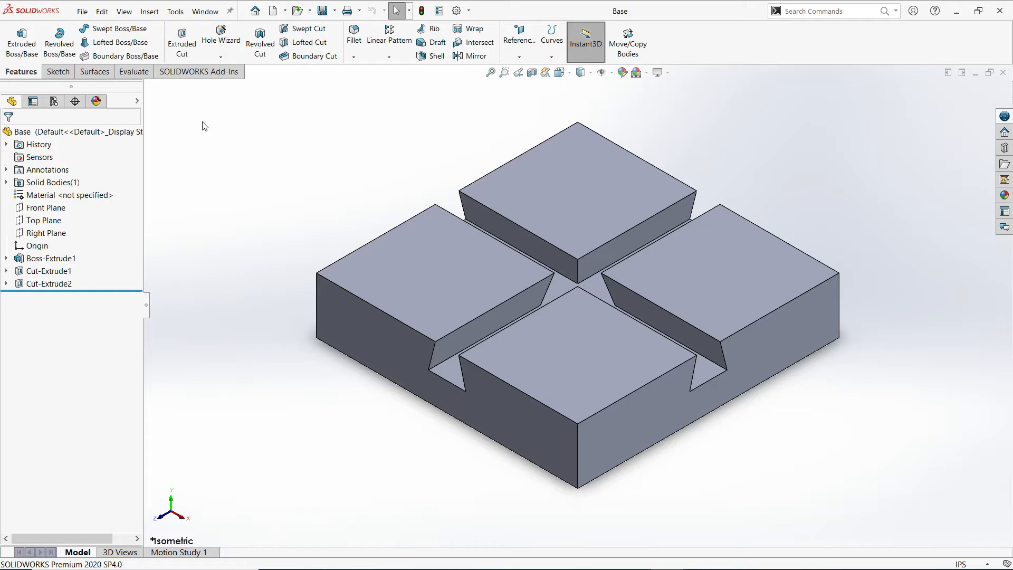
Step: Make a new assembly from the Base part and place the Base at the assembly origin
click(83, 12)
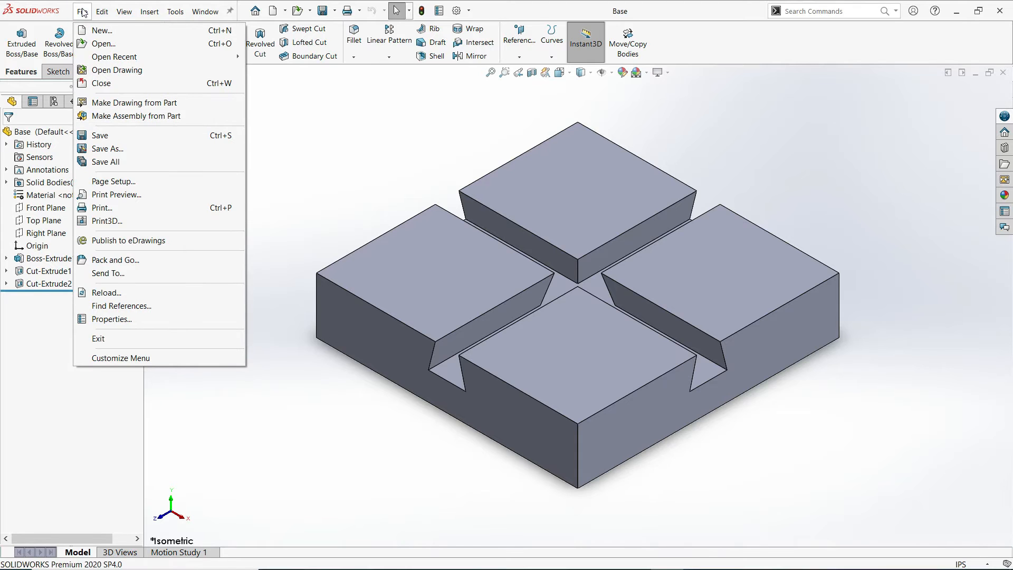
click(116, 116)
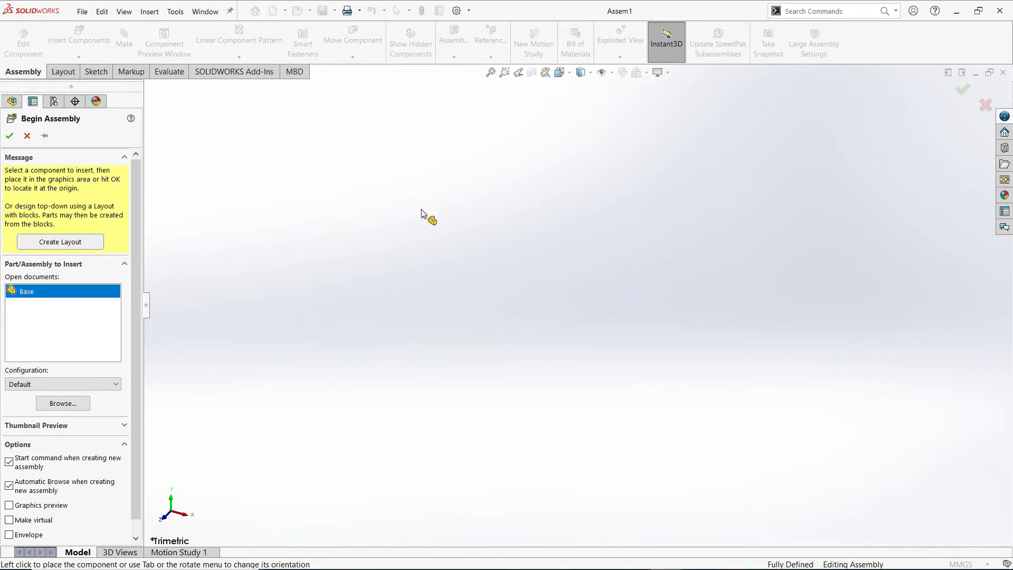
click(10, 136)
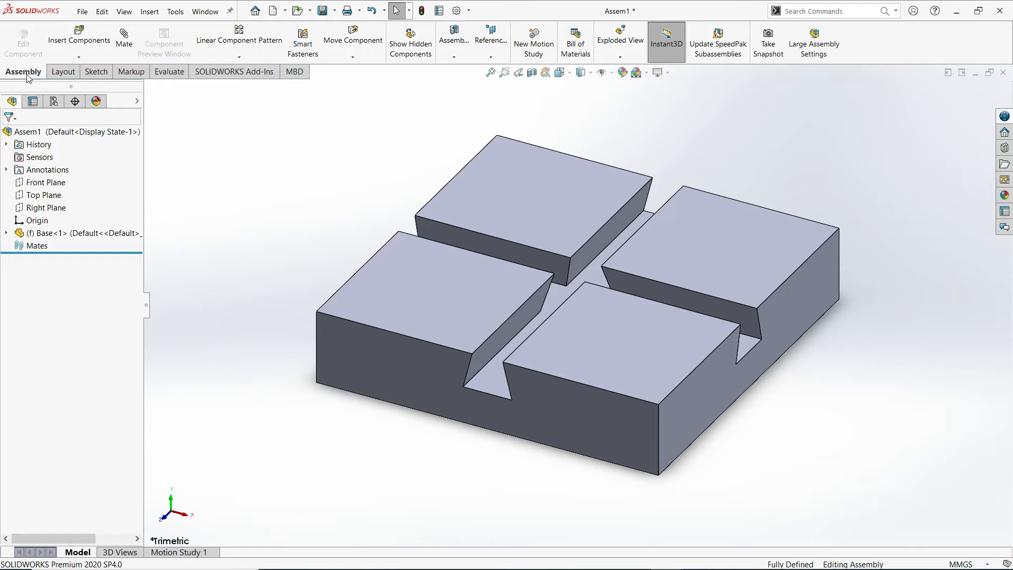
Step: Insert the Knob part into the assembly and place it in the free space behind and left of the Base
click(80, 58)
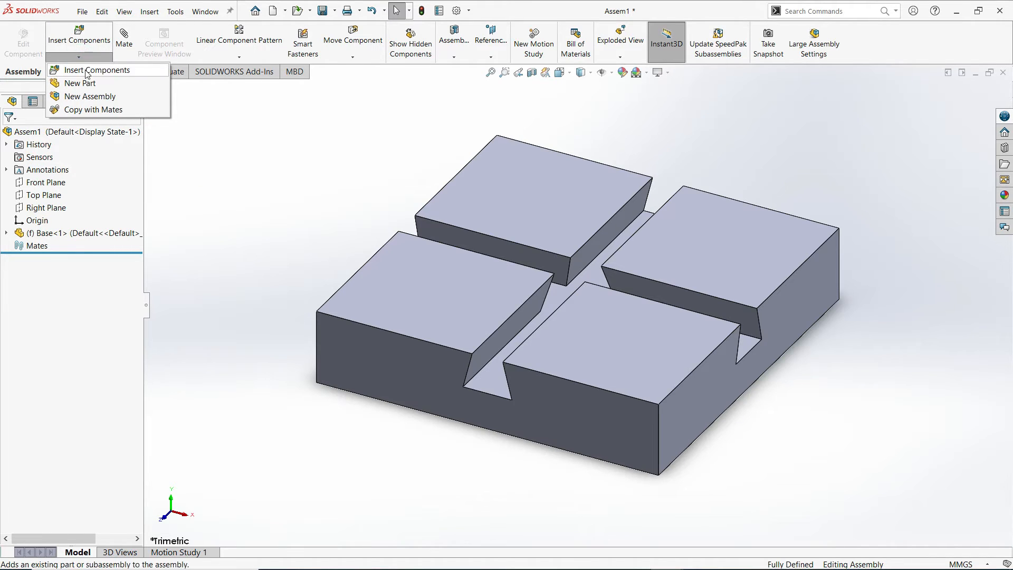
click(86, 72)
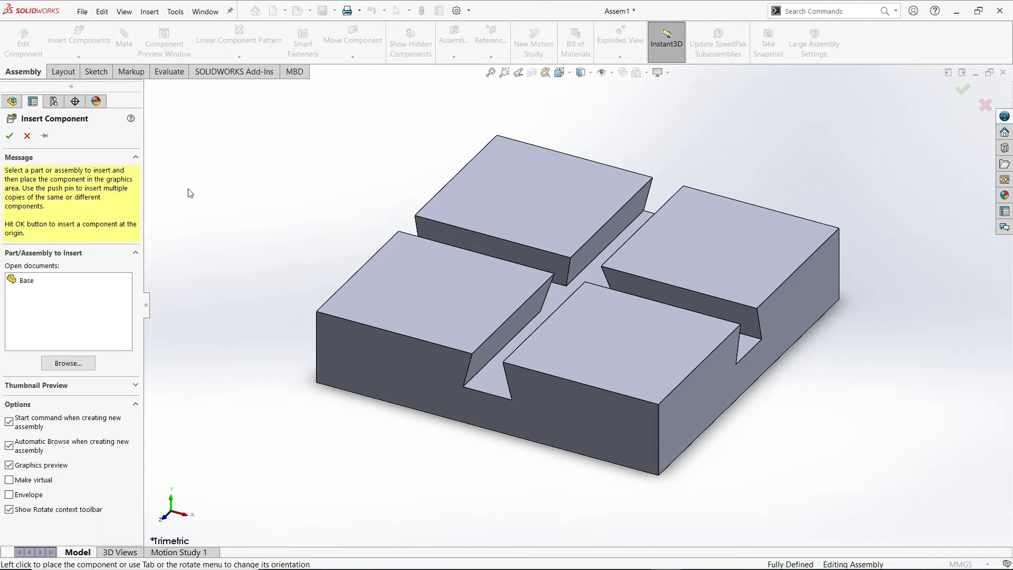
click(71, 364)
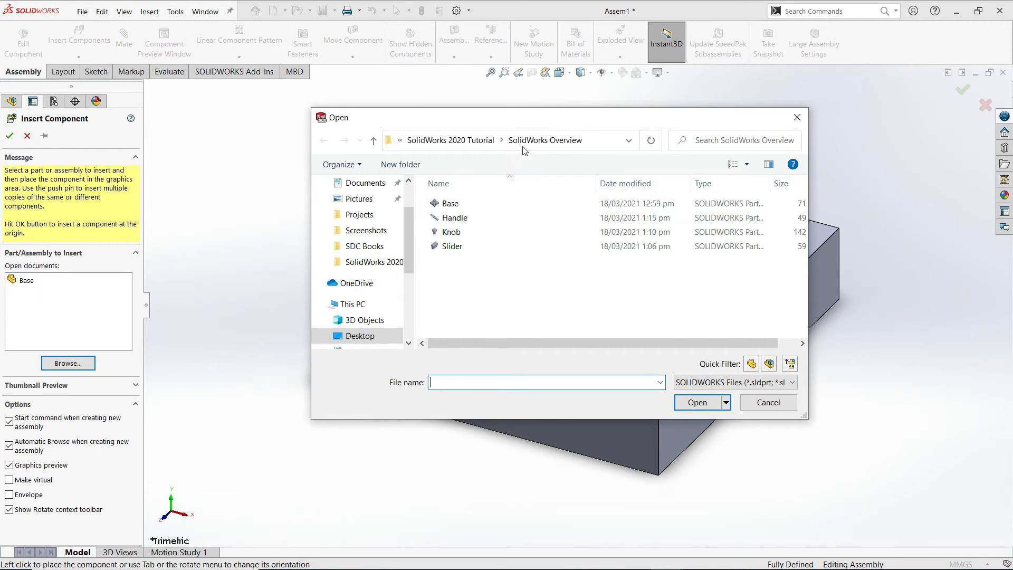
click(452, 235)
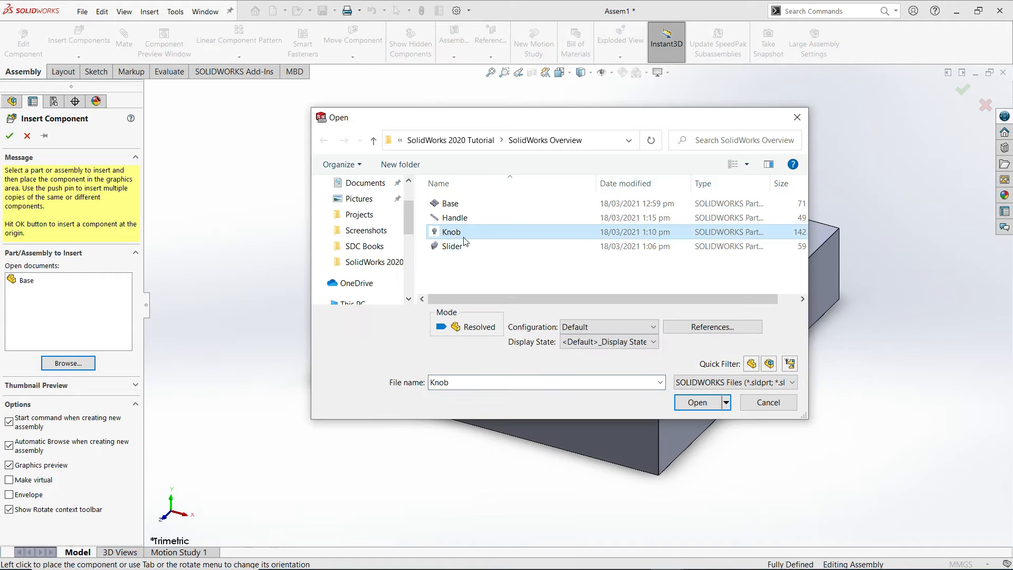
click(700, 403)
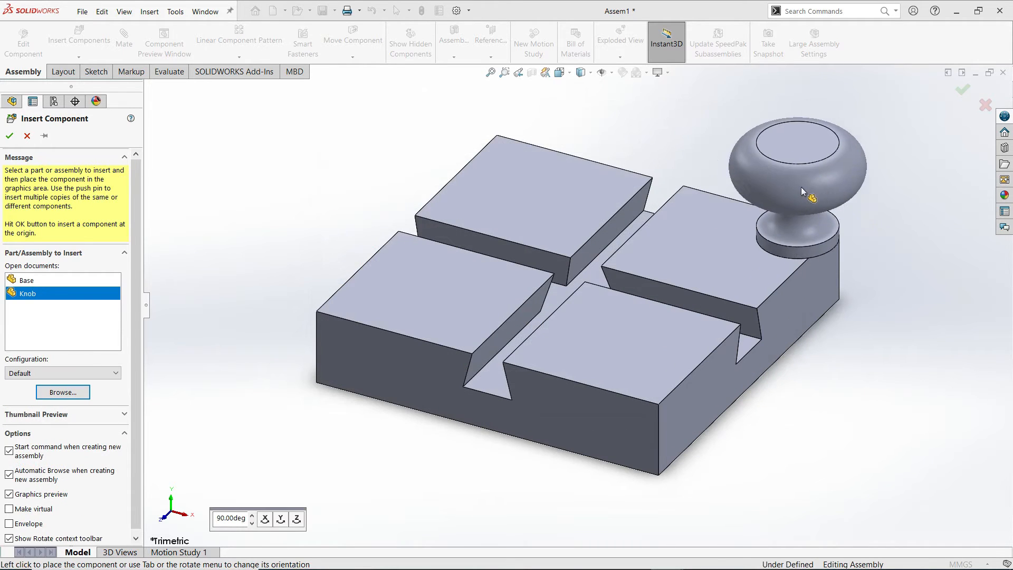
key(z)
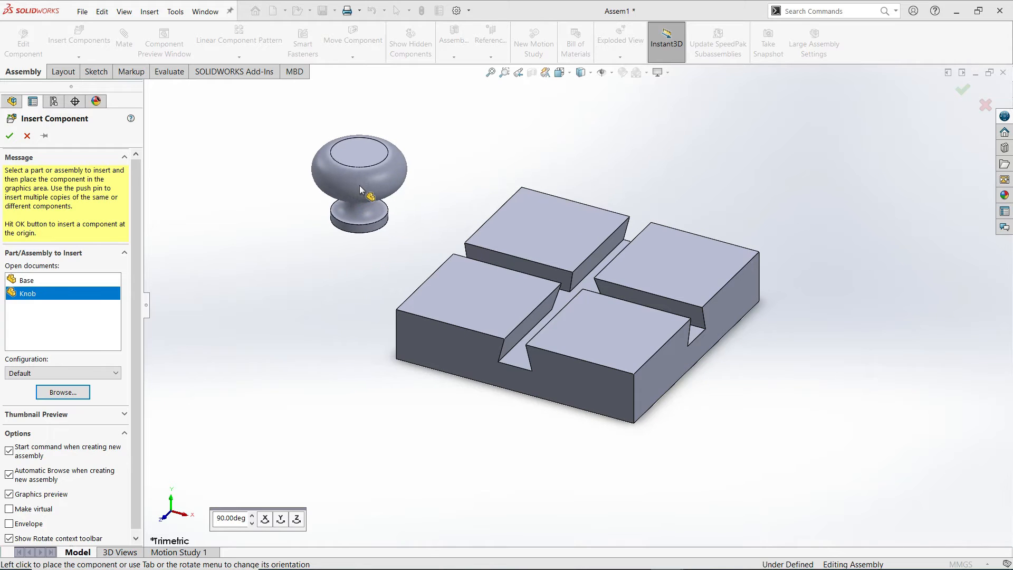
click(360, 185)
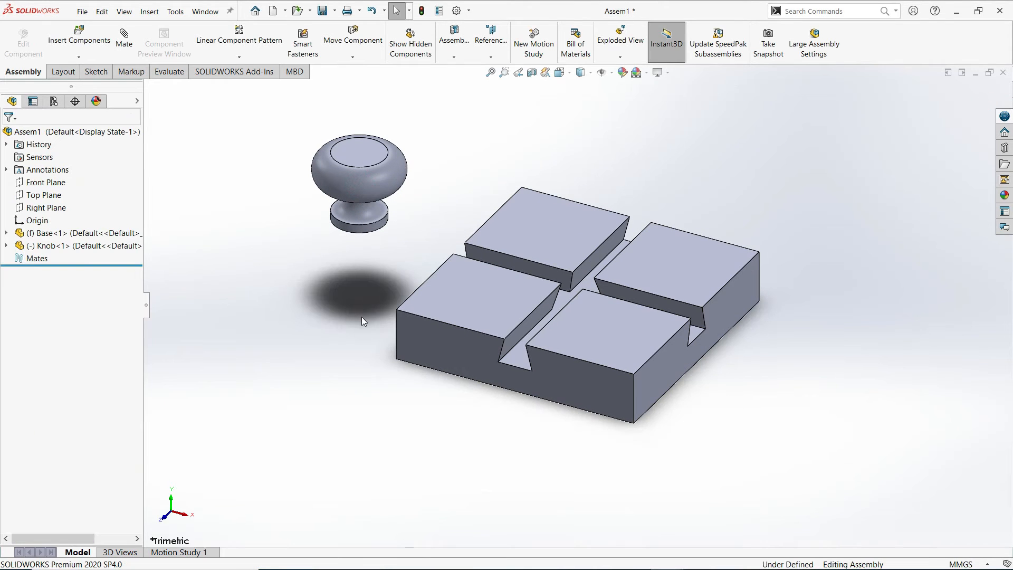
Step: Switch to the SolidWorks Overview folder in File Explorer and add two Slider components to the assembly, one above the other, right of the Base
key(alt+Tab)
key(Tab)
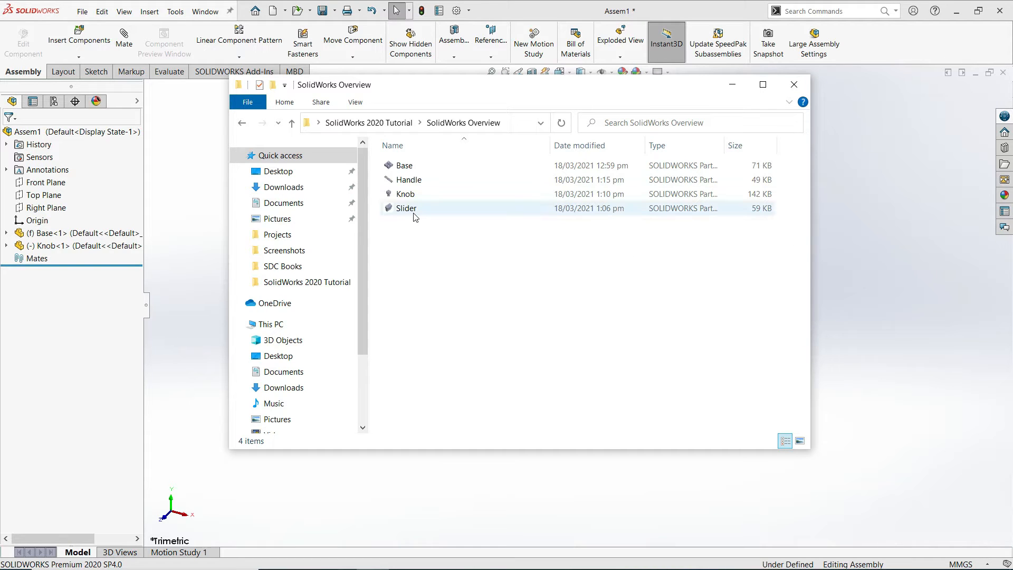
drag(400, 211, 896, 247)
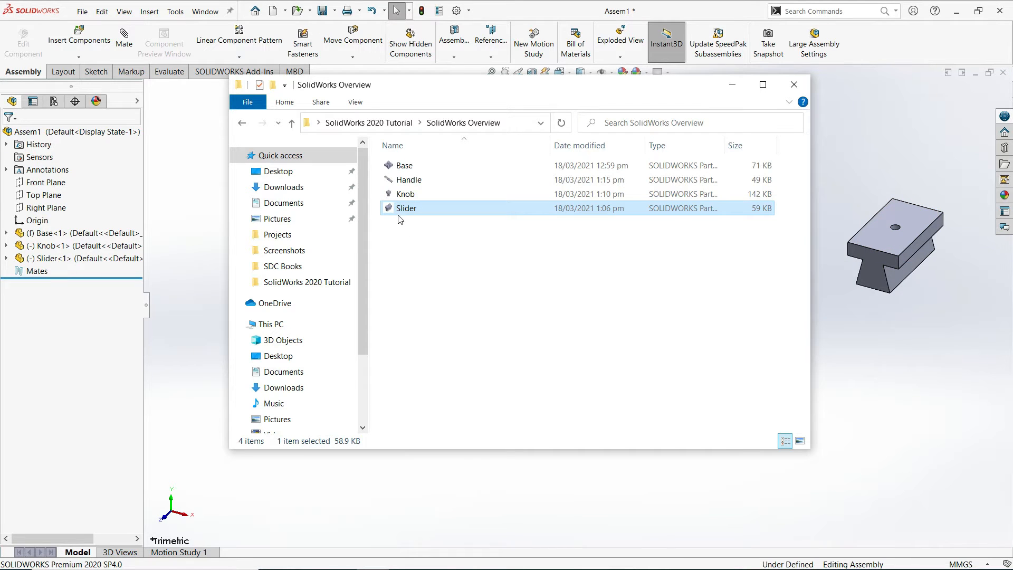
drag(393, 210, 875, 378)
Step: Add the Handle part from the SolidWorks Overview folder to the assembly above the two Sliders and minimize the folder window
click(401, 182)
drag(401, 186, 867, 153)
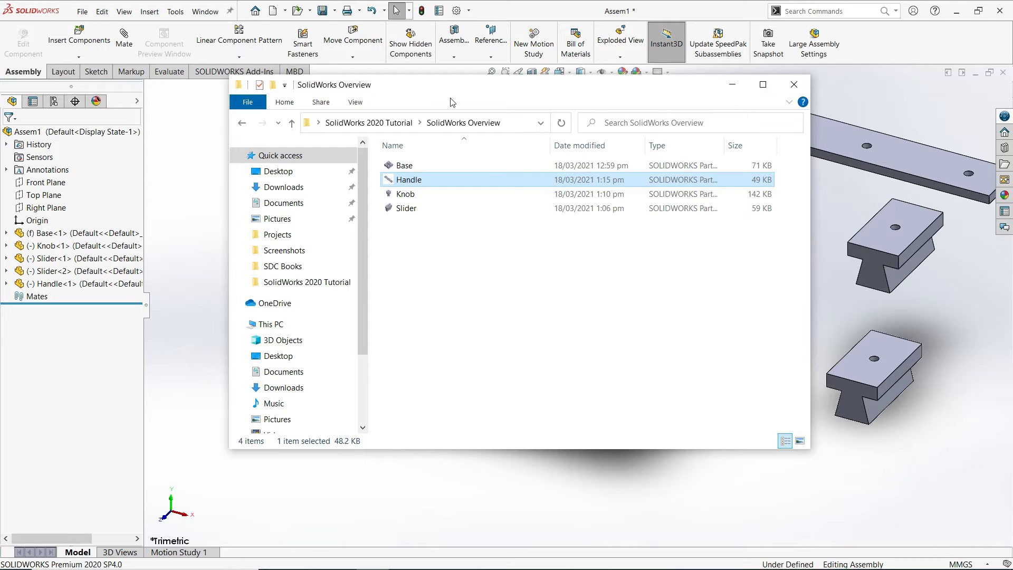
click(735, 85)
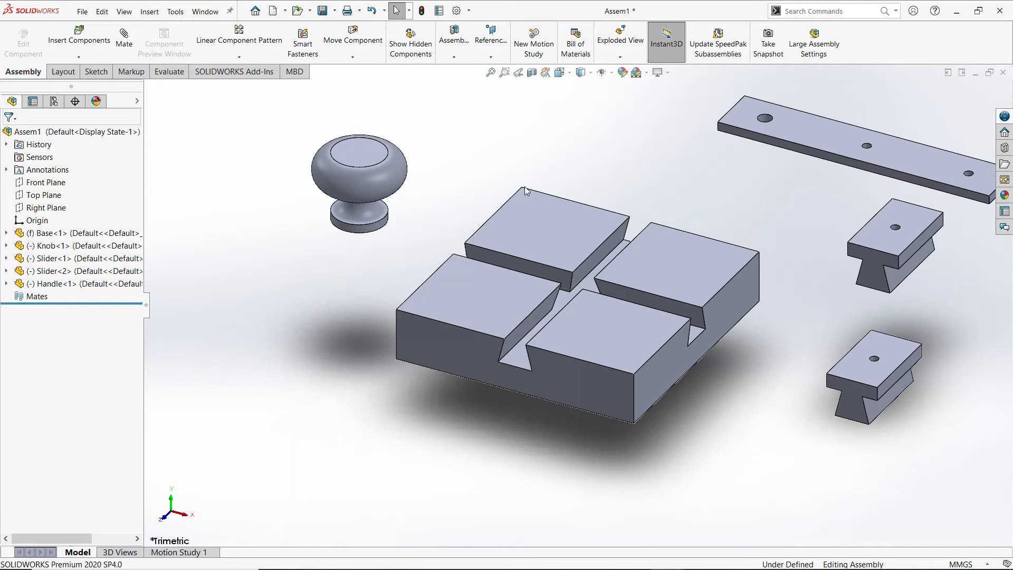
scroll(591, 215, up, 3)
scroll(595, 227, down, 2)
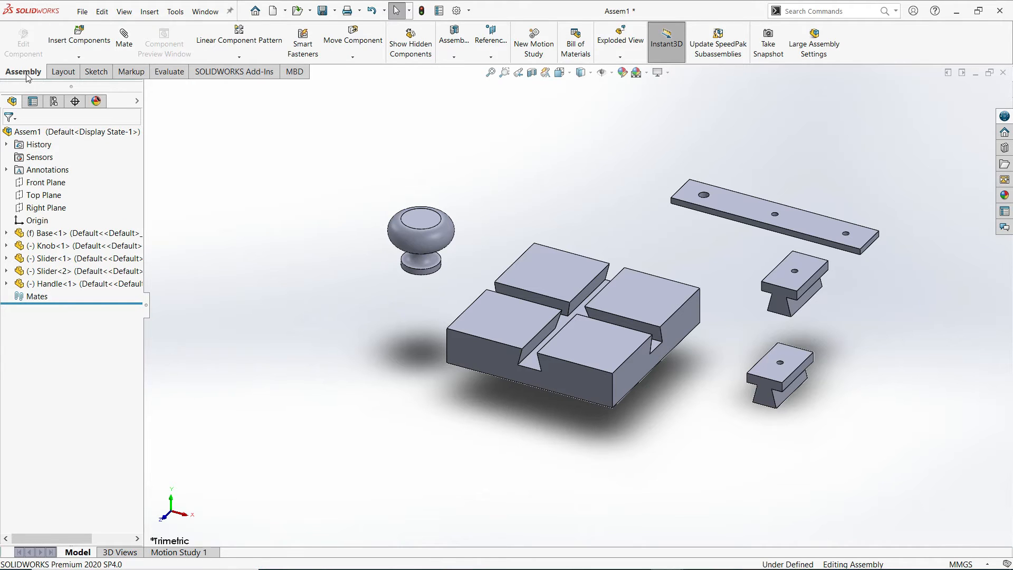
middle_drag(646, 275, 732, 295)
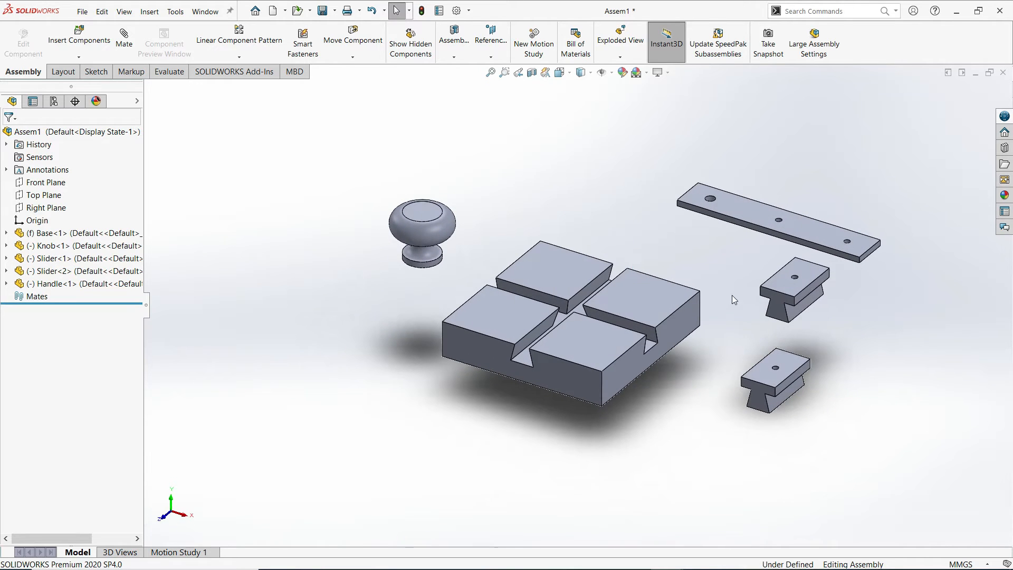
click(800, 301)
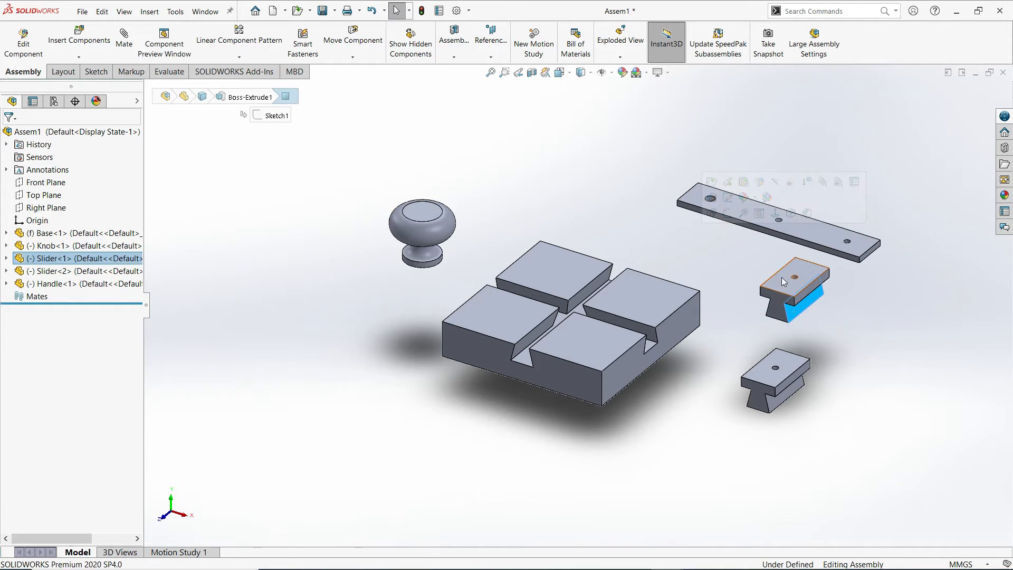
click(785, 277)
click(707, 242)
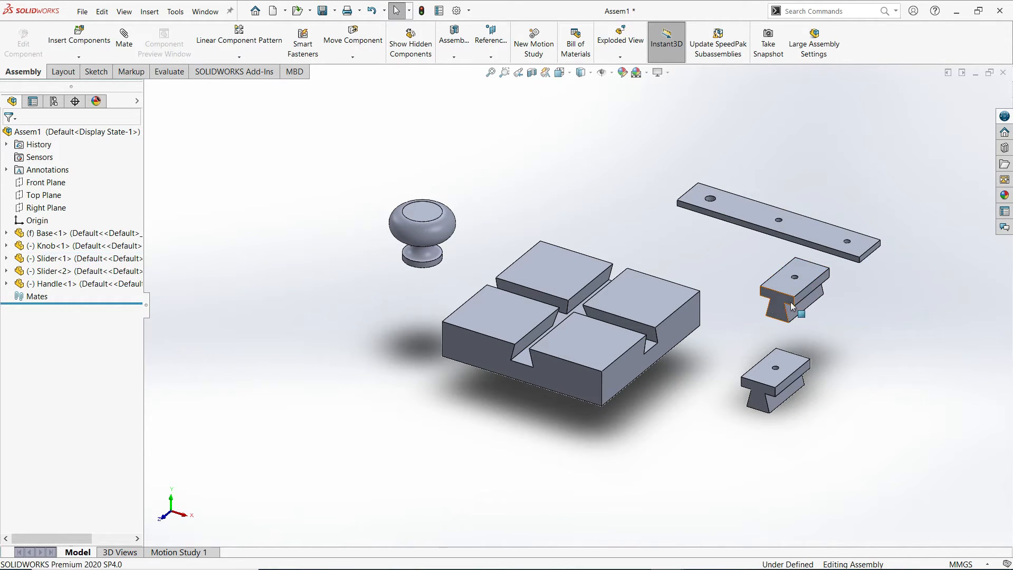
scroll(601, 295, down, 4)
mouse_move(578, 331)
middle_down()
mouse_move(580, 294)
mouse_move(559, 333)
middle_up()
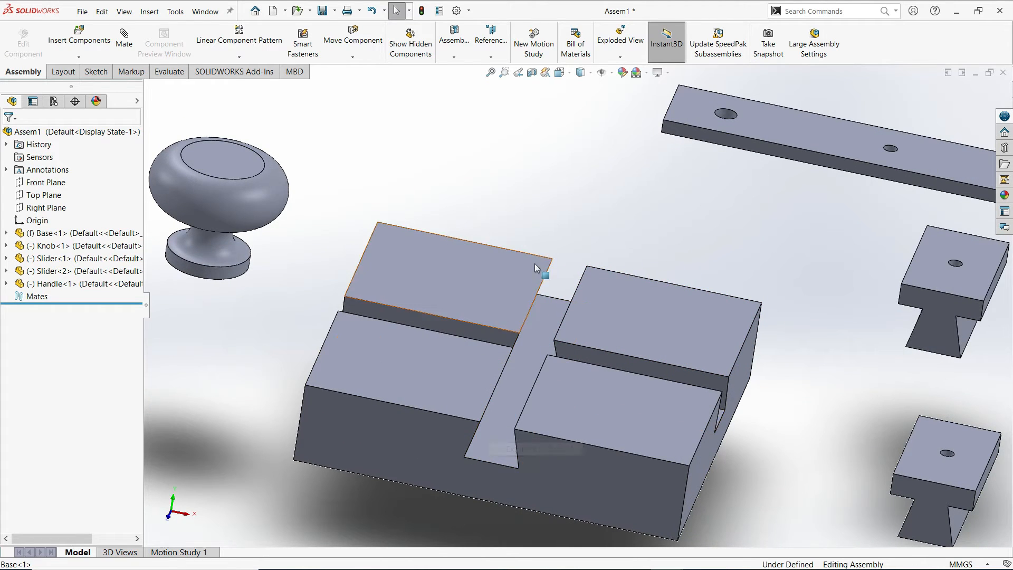
key(f)
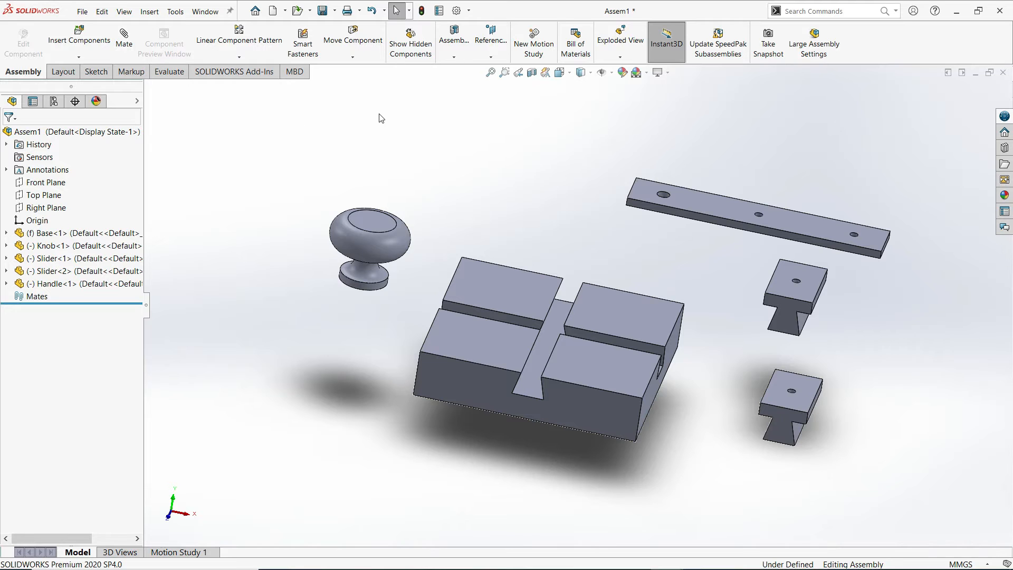
click(781, 291)
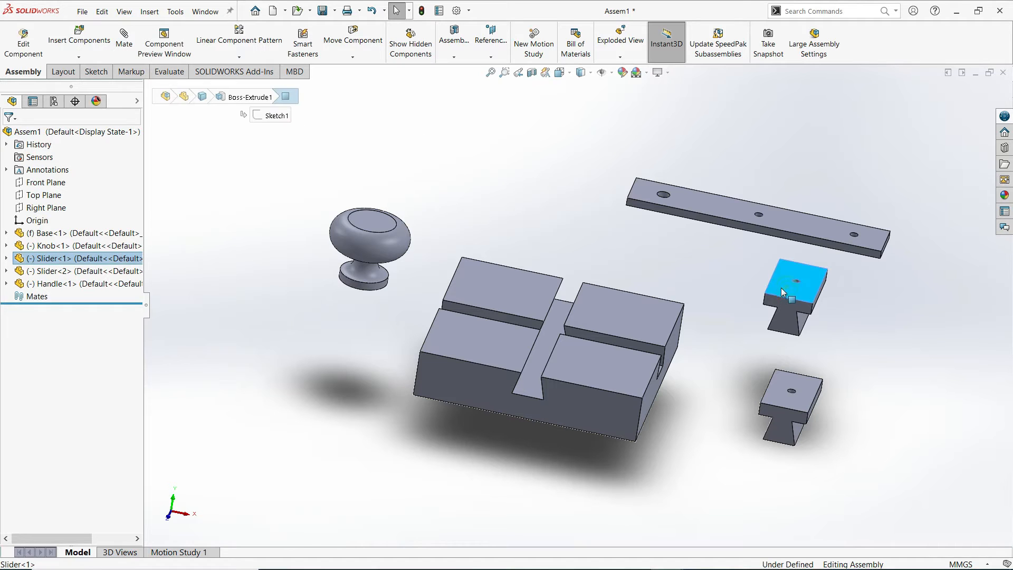
click(691, 257)
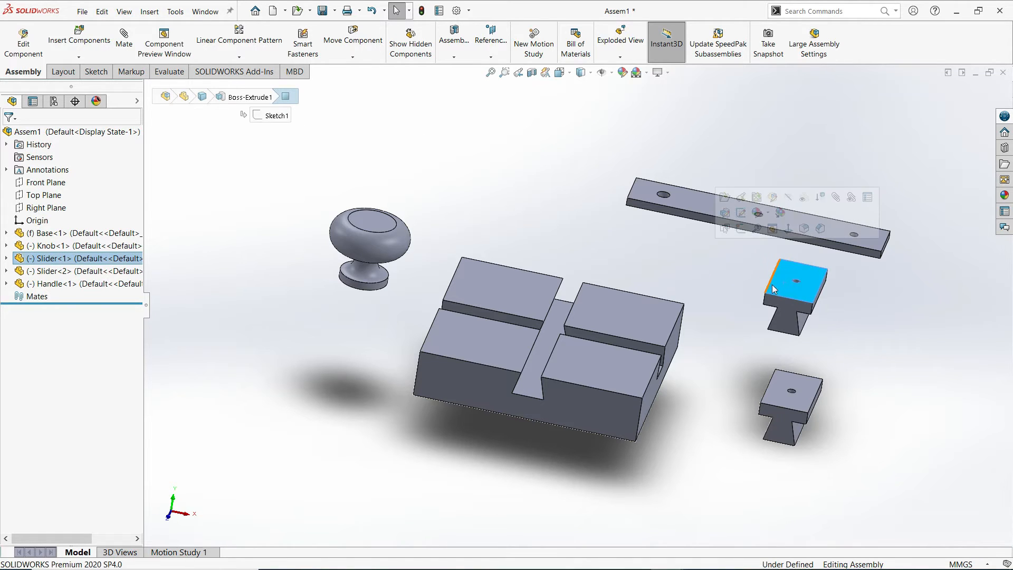
click(652, 257)
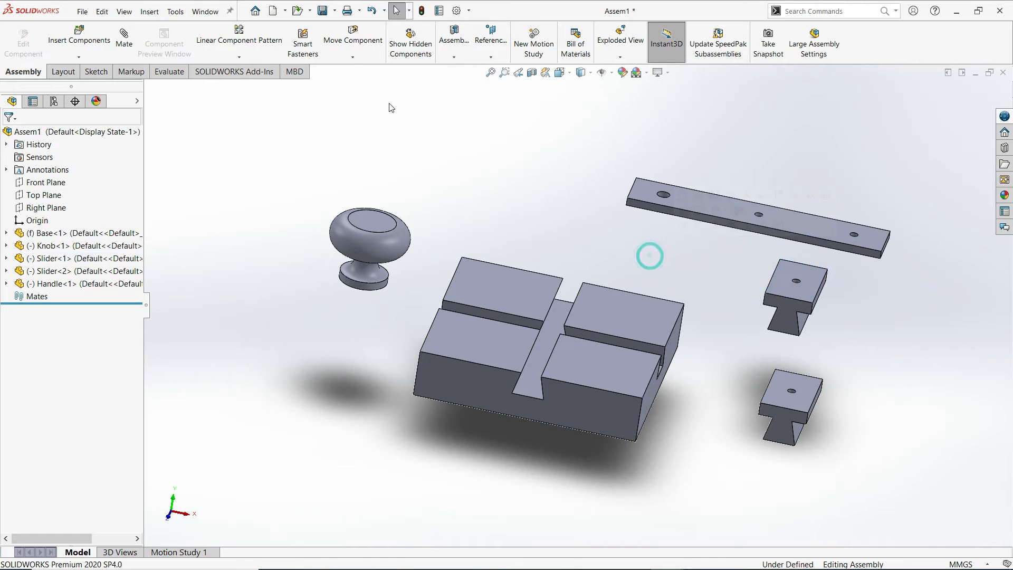
Step: Move Slider<1> behind the base and bring Slider<2> and the handle closer to the base with free-drag Move Component
click(357, 60)
click(362, 67)
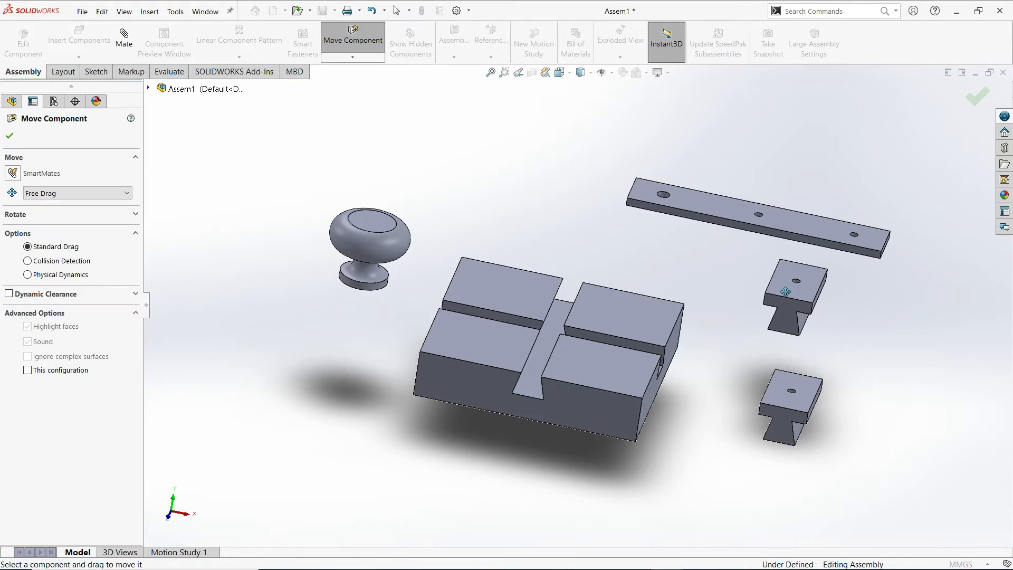
drag(788, 289, 570, 202)
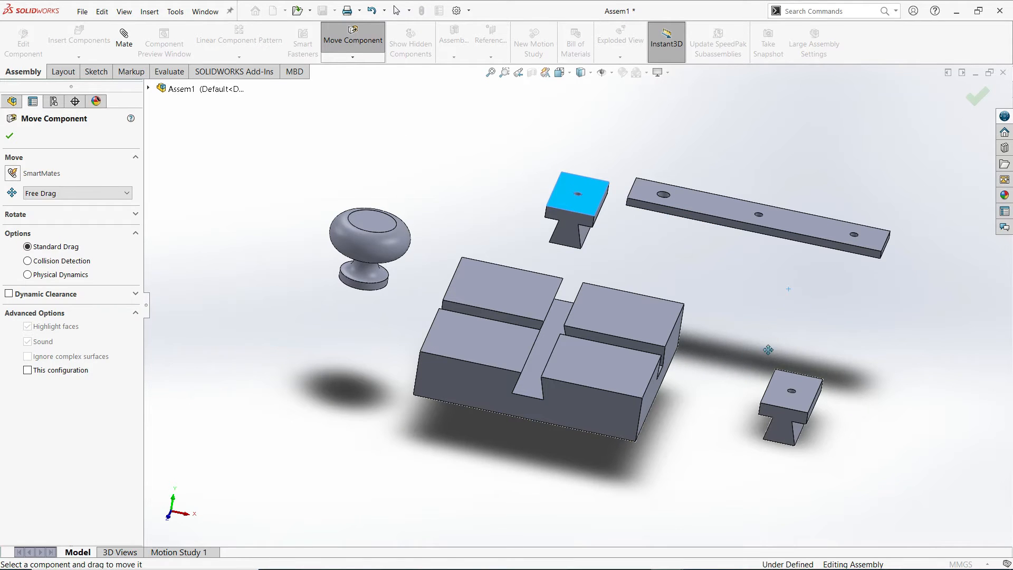
drag(782, 395, 733, 359)
drag(726, 208, 717, 246)
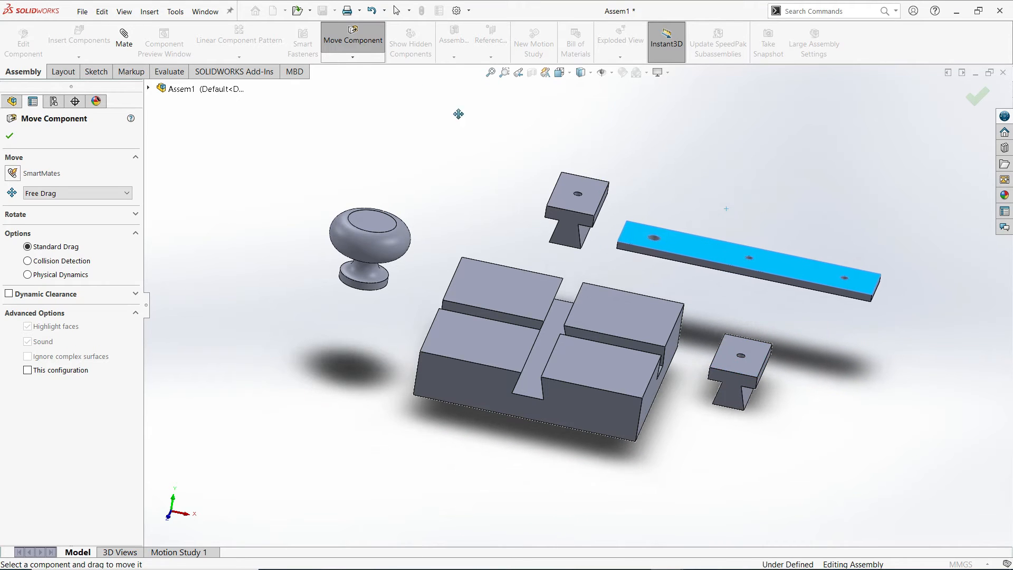
click(10, 137)
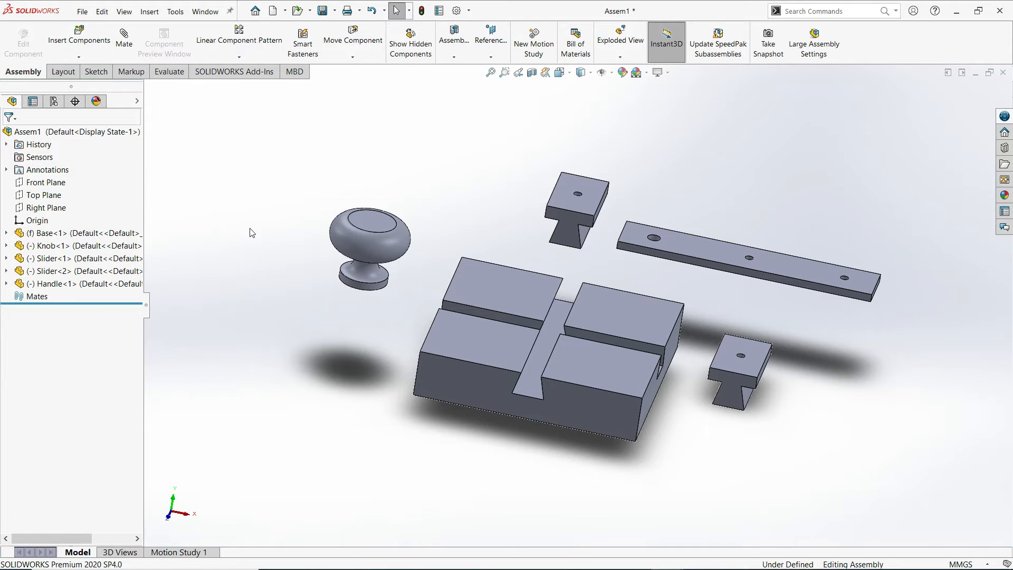
Step: Add a coincident mate between the slanted dovetail face of Slider<1> and the matching side wall of a slot in the base
middle_drag(377, 236, 442, 225)
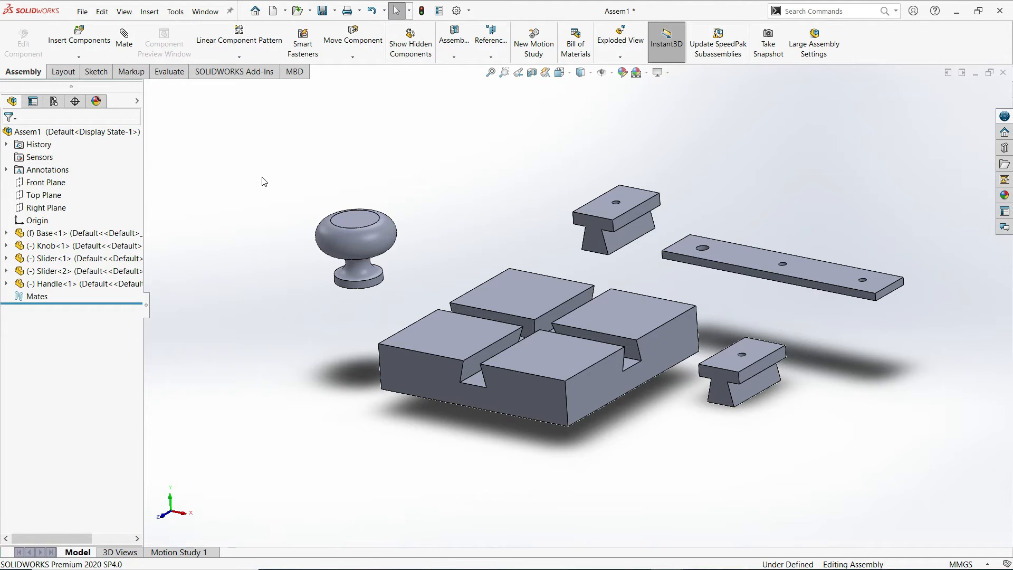
middle_drag(362, 172, 398, 187)
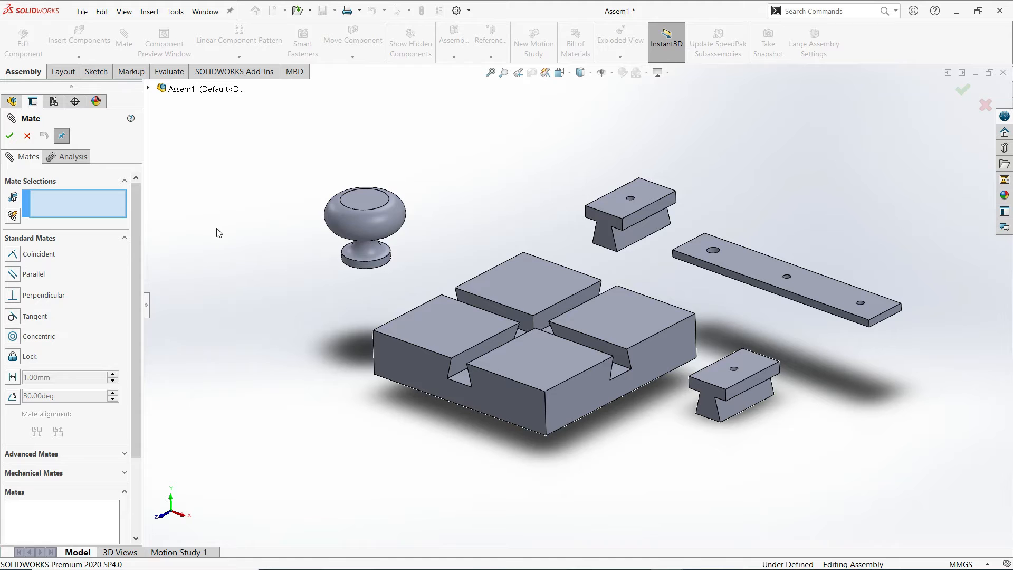
scroll(589, 232, down, 3)
scroll(554, 232, up, 3)
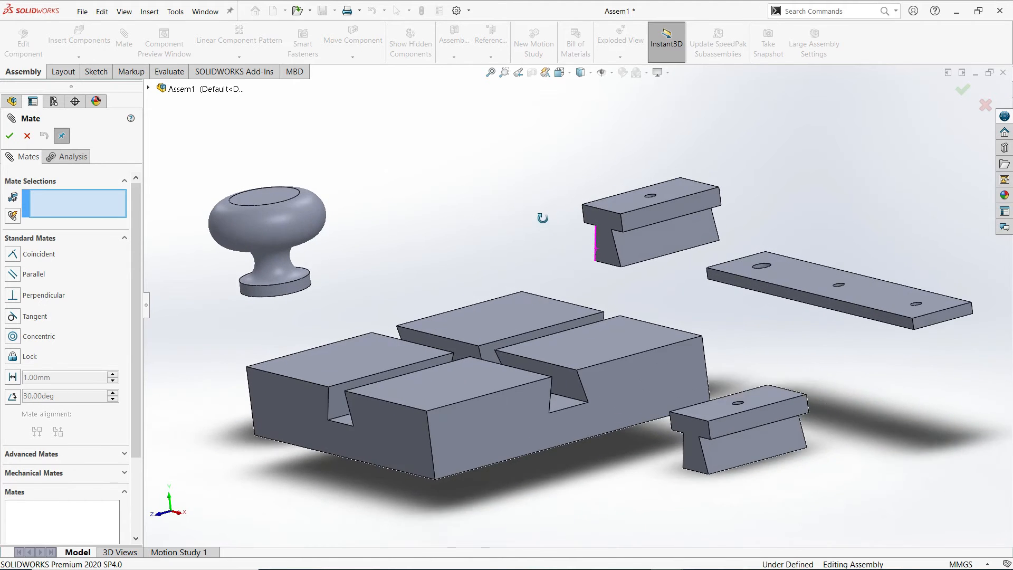
scroll(652, 279, down, 6)
scroll(647, 242, up, 3)
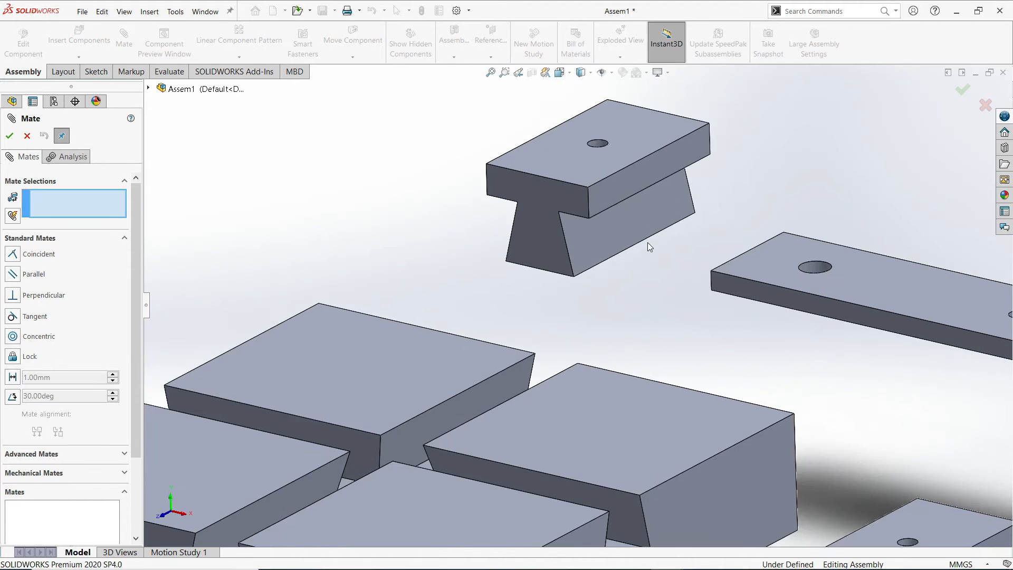
scroll(647, 242, down, 3)
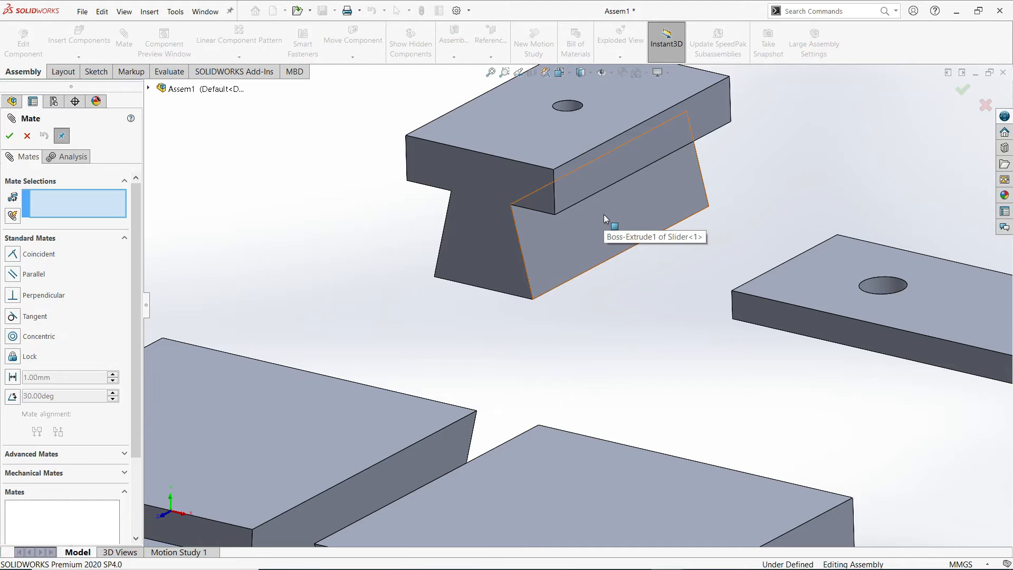
click(604, 214)
scroll(565, 293, up, 3)
middle_drag(566, 293, 565, 402)
scroll(588, 378, down, 5)
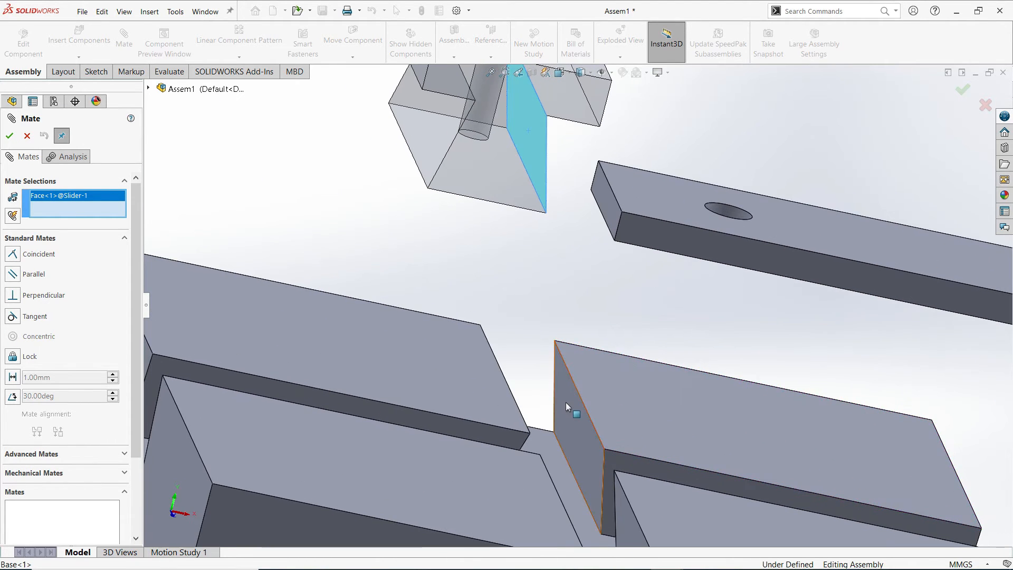
click(568, 411)
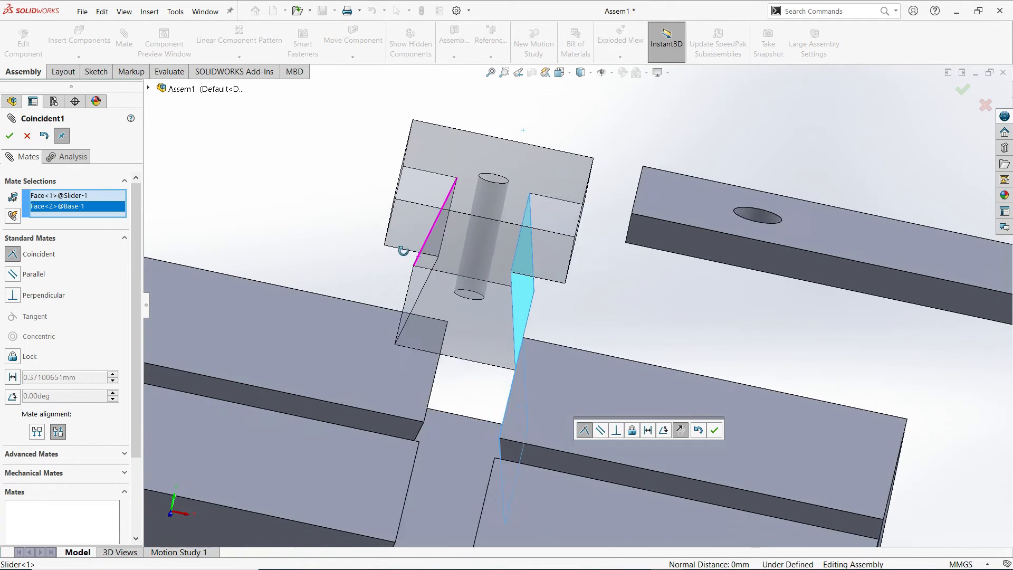
click(8, 138)
Step: Add a coincident mate between the bottom face of Slider<1> and the floor of the base's slots, and finish mating
scroll(463, 265, up, 5)
middle_drag(463, 264, 477, 251)
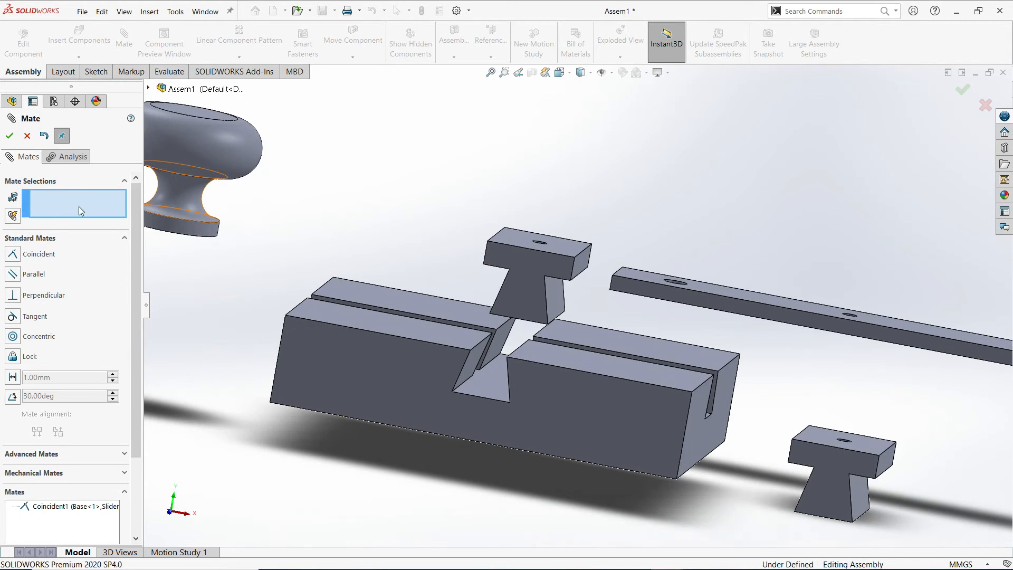
middle_drag(514, 322, 372, 263)
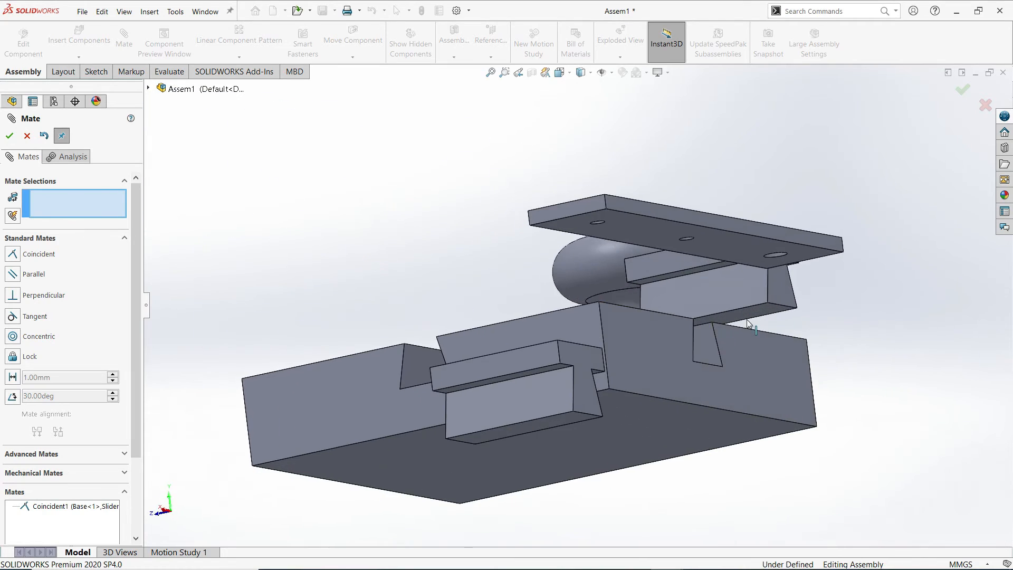
scroll(746, 318, down, 5)
click(666, 274)
scroll(665, 290, up, 5)
middle_drag(546, 343, 364, 186)
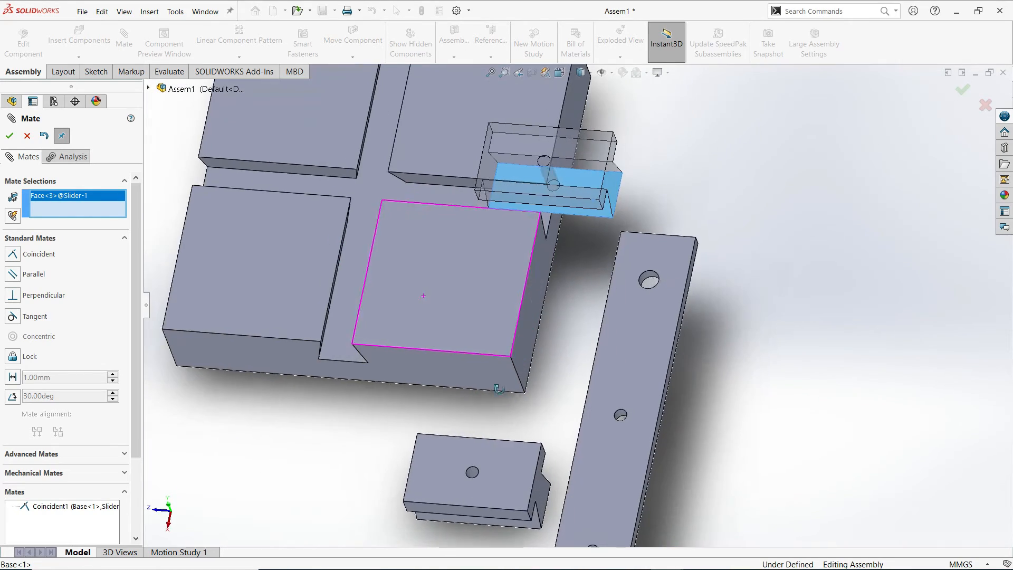
click(364, 186)
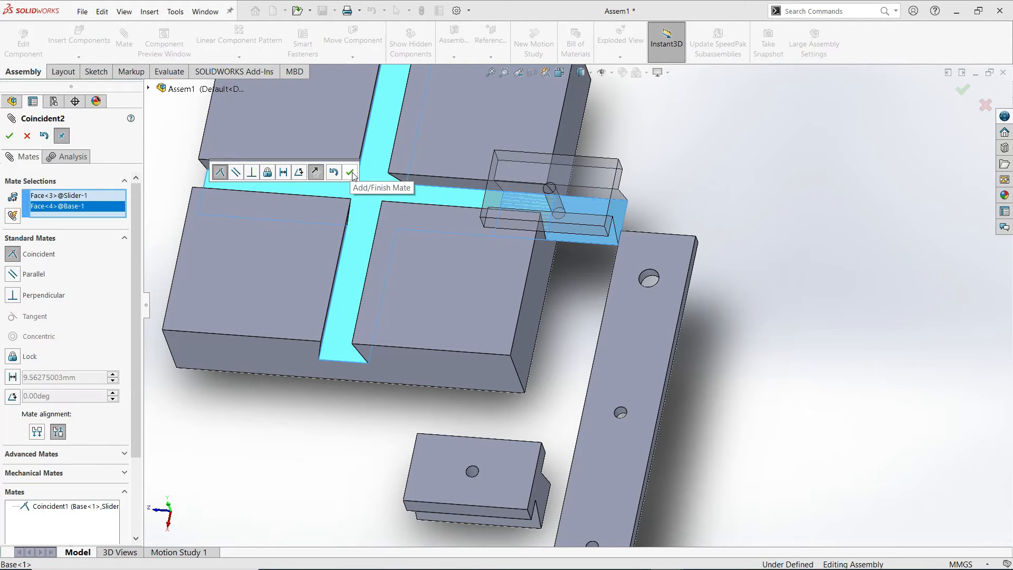
click(350, 173)
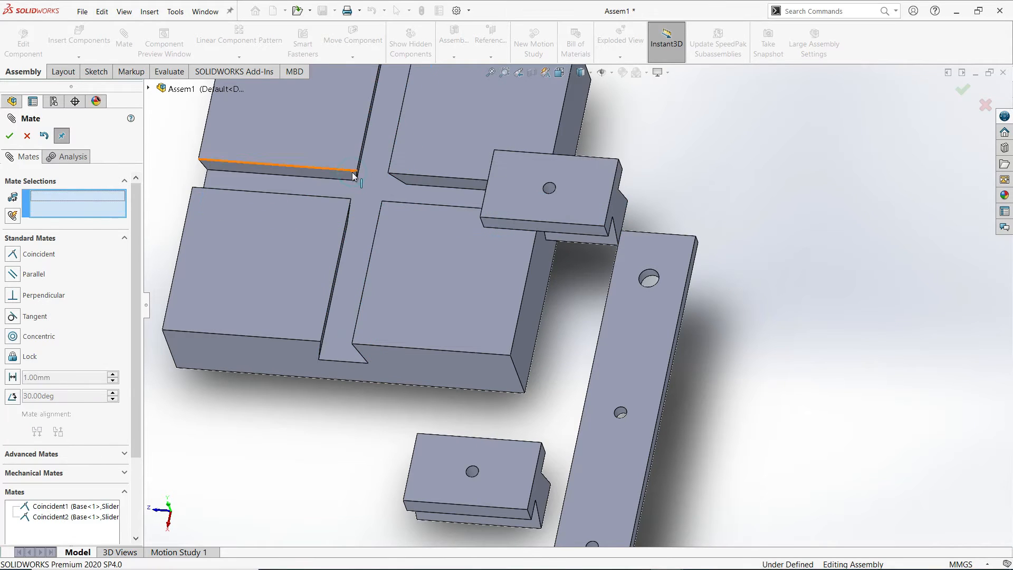
click(12, 136)
Step: Slide Slider<1> along its slot with Move Component to test its motion and inspect the dovetail fit from the slot's open end
middle_drag(739, 190, 684, 177)
scroll(674, 176, up, 3)
scroll(537, 272, down, 5)
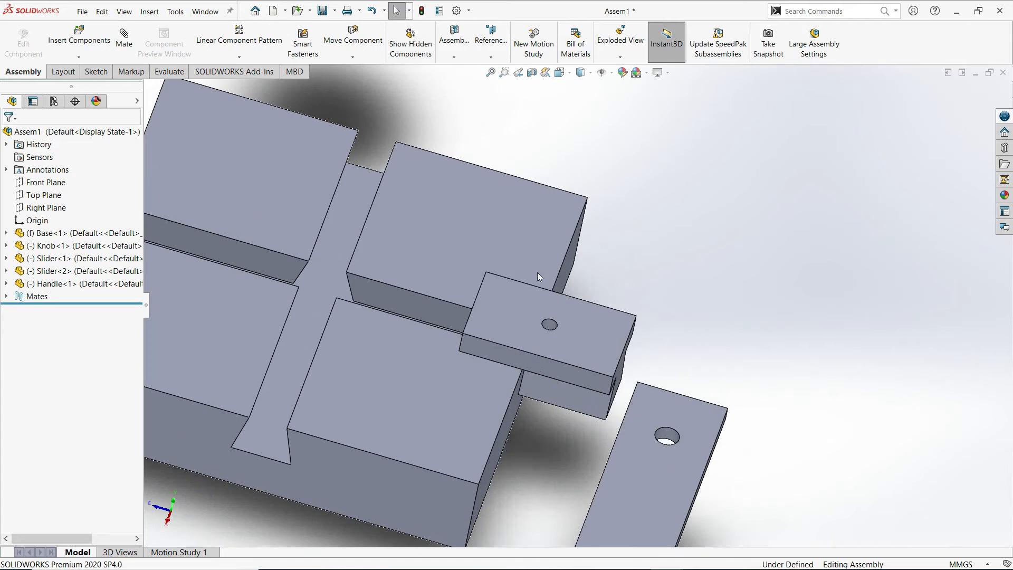
click(487, 323)
click(646, 183)
click(353, 57)
click(359, 68)
scroll(562, 258, up, 2)
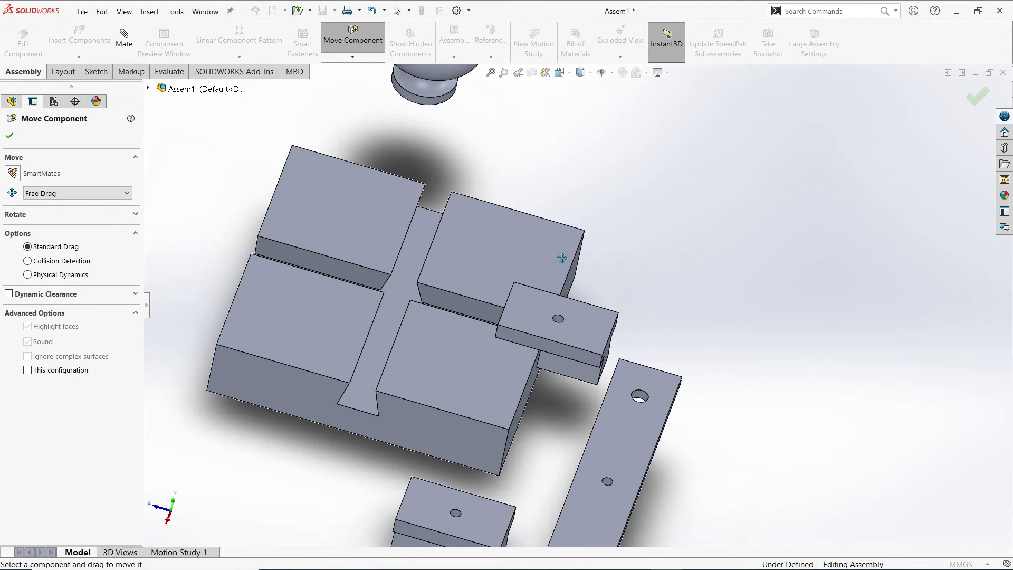
drag(541, 313, 472, 297)
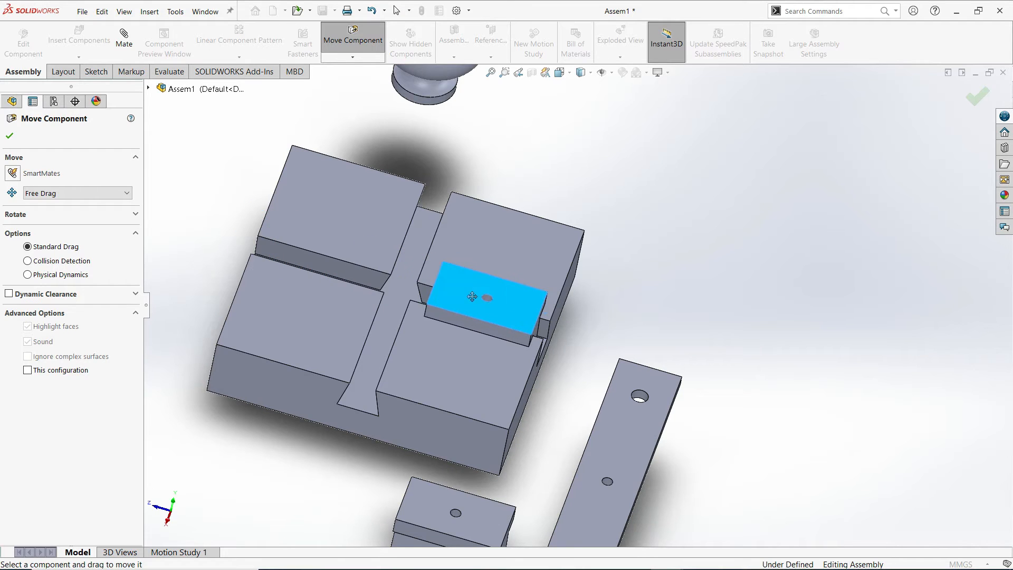
drag(498, 248, 504, 314)
middle_drag(640, 291, 591, 335)
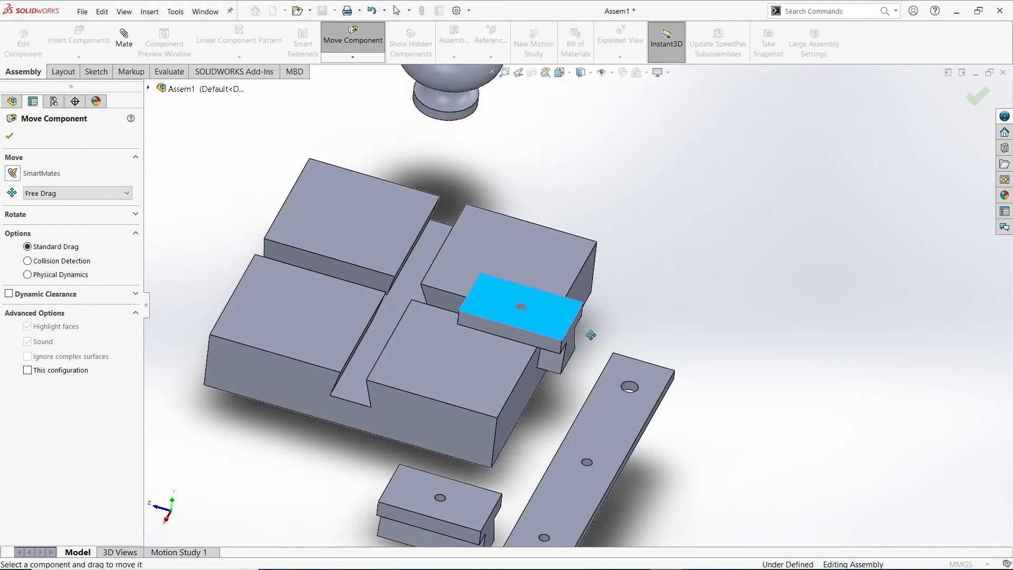
scroll(590, 337, down, 5)
middle_drag(503, 371, 434, 288)
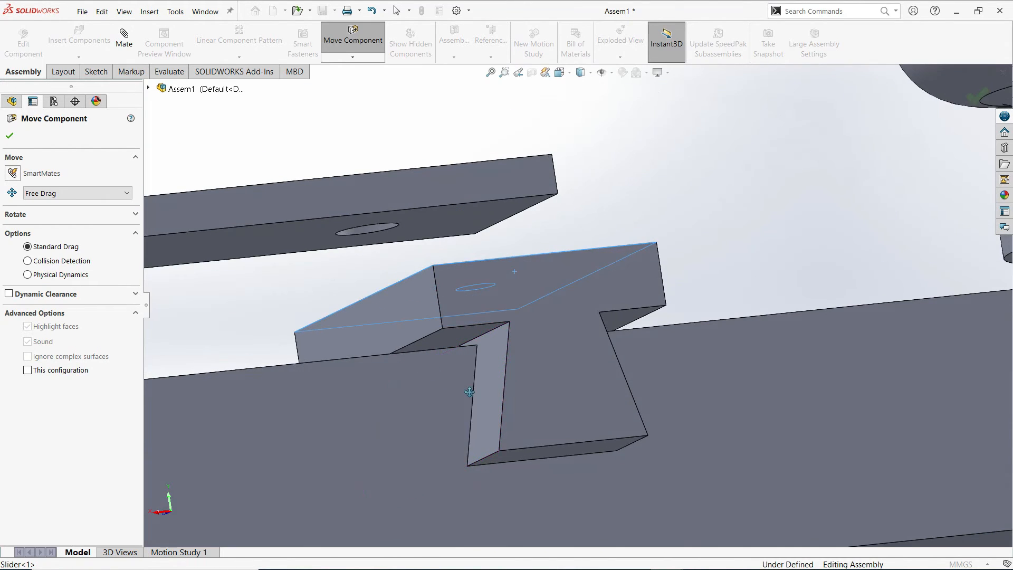
scroll(484, 388, up, 6)
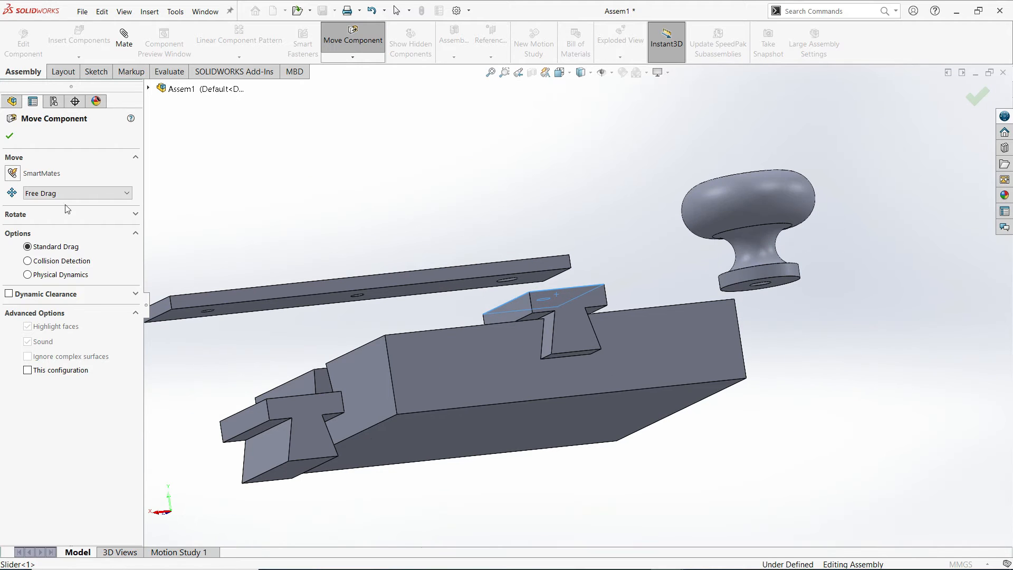
click(10, 137)
Step: Set up a coincident mate between the slanted dovetail face of Slider<2> and the side wall of the base's crossing slot
middle_drag(276, 220, 367, 287)
scroll(368, 287, up, 3)
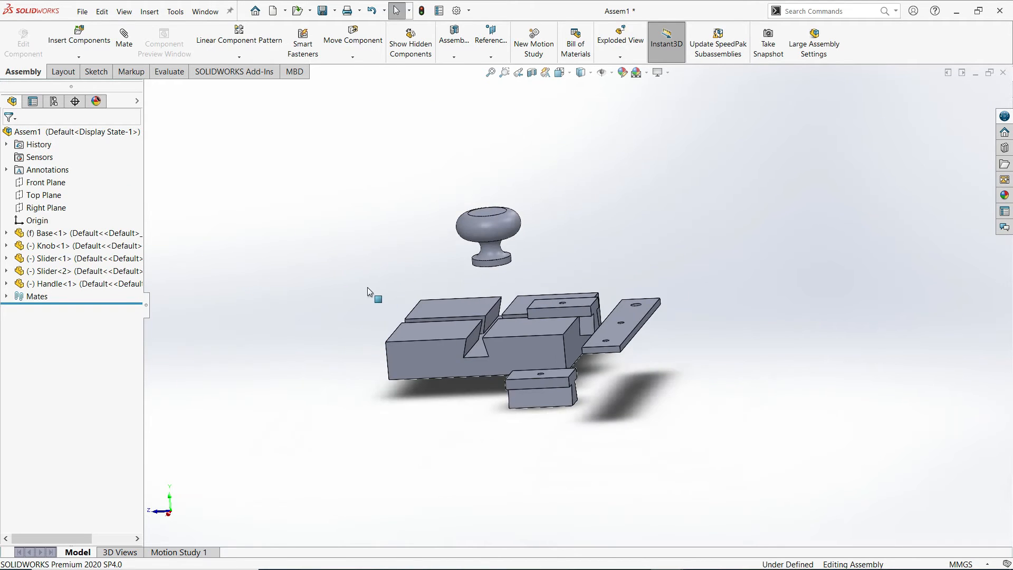
scroll(565, 417, down, 5)
middle_drag(486, 378, 515, 334)
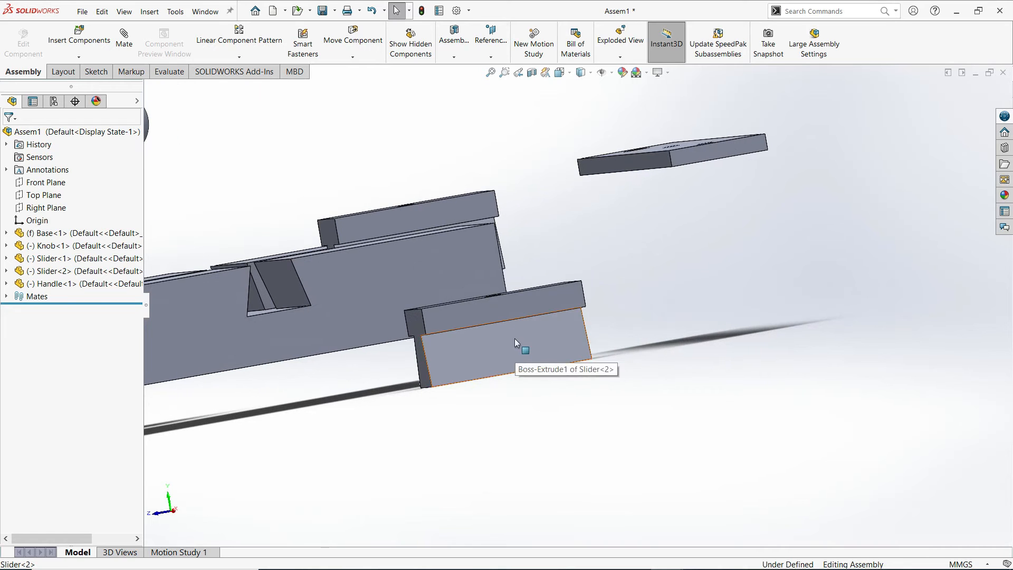
scroll(451, 296, up, 2)
click(123, 49)
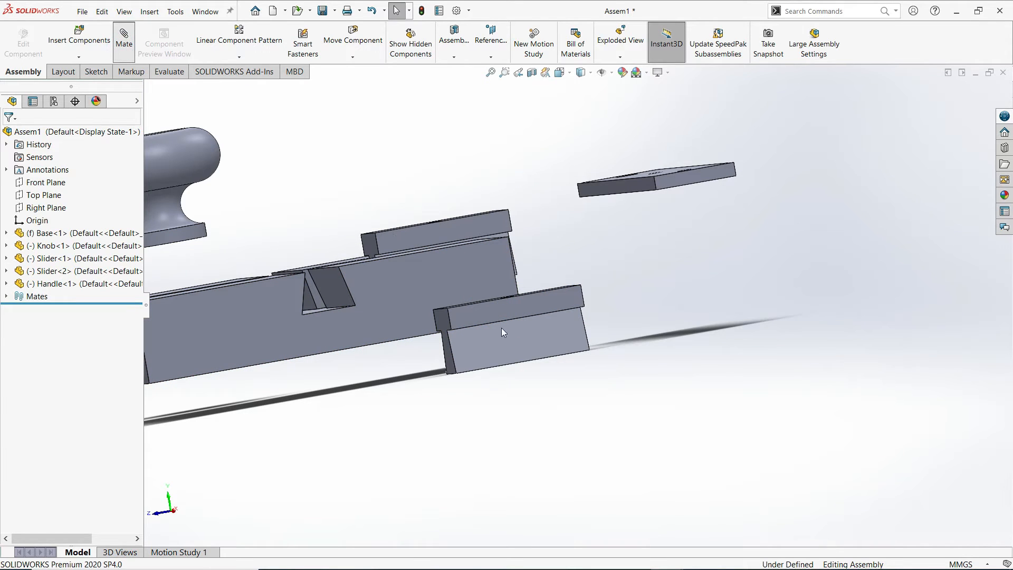
click(518, 337)
middle_drag(518, 337, 378, 350)
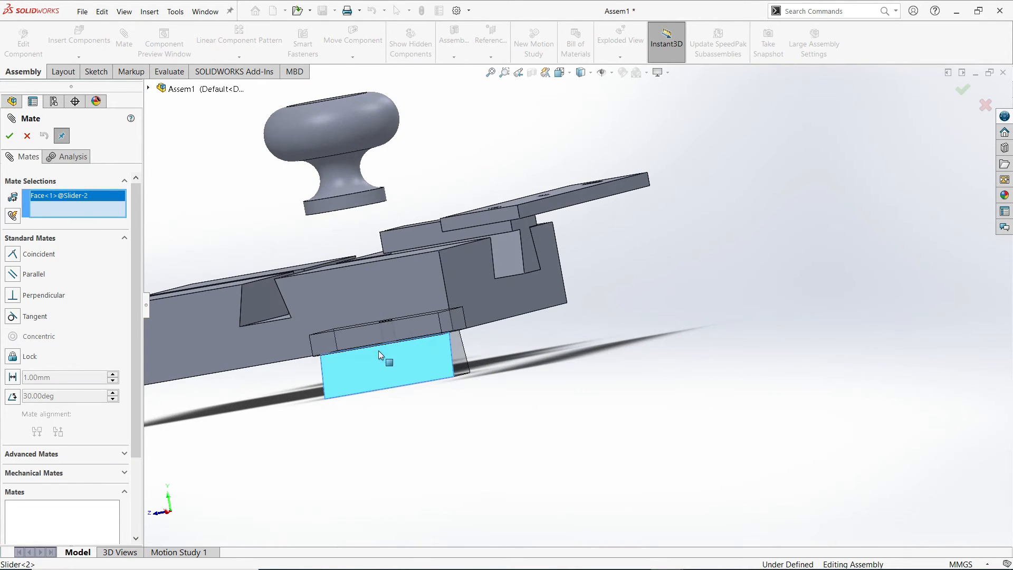
click(256, 304)
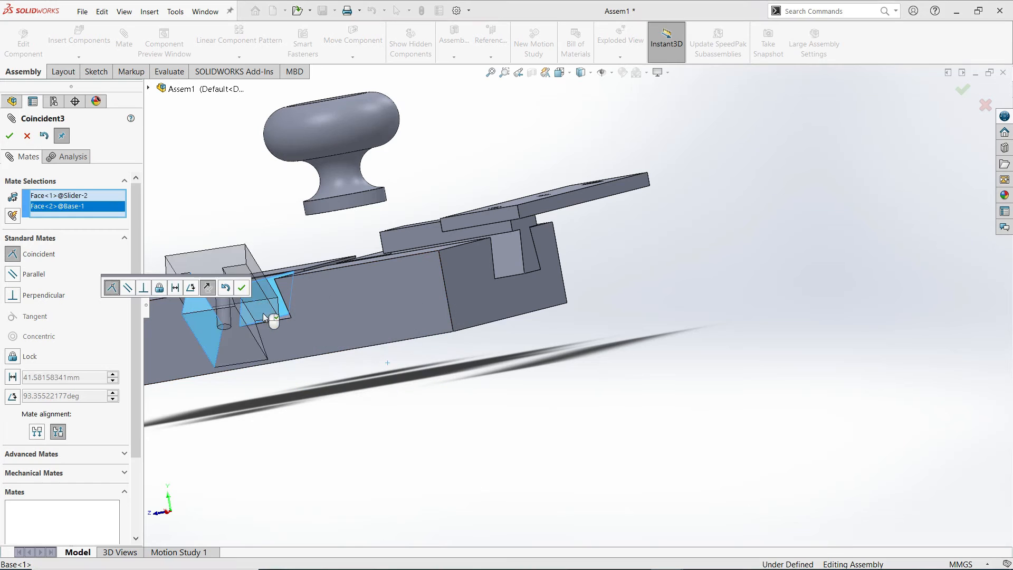
Step: Compare the aligned and anti-aligned orientations of Slider<2> against the slot wall, then accept the coincident mate as anti-aligned
scroll(290, 341, up, 2)
middle_drag(290, 341, 336, 328)
scroll(337, 328, down, 5)
middle_drag(468, 306, 616, 338)
scroll(728, 350, down, 3)
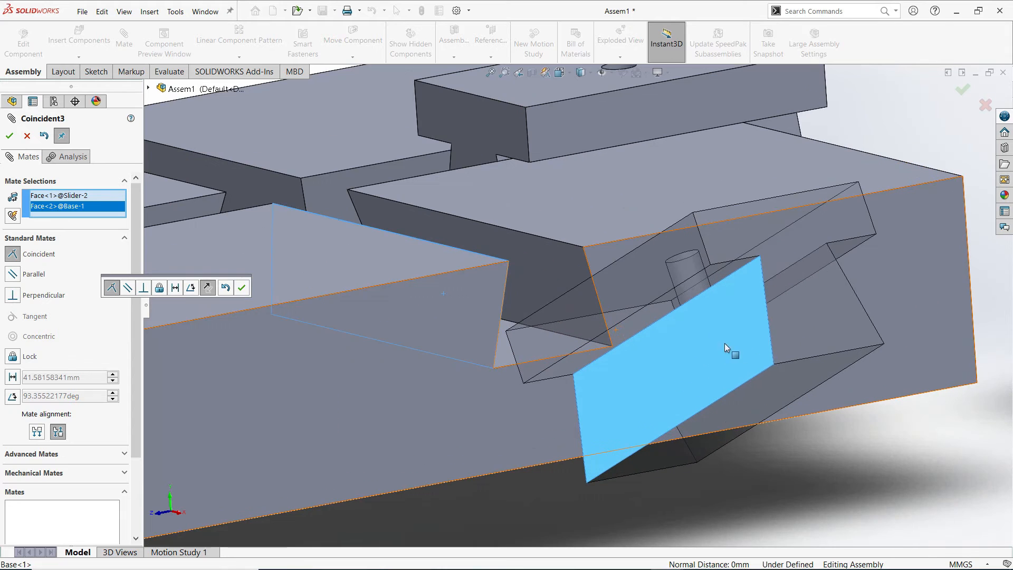
scroll(648, 327, up, 2)
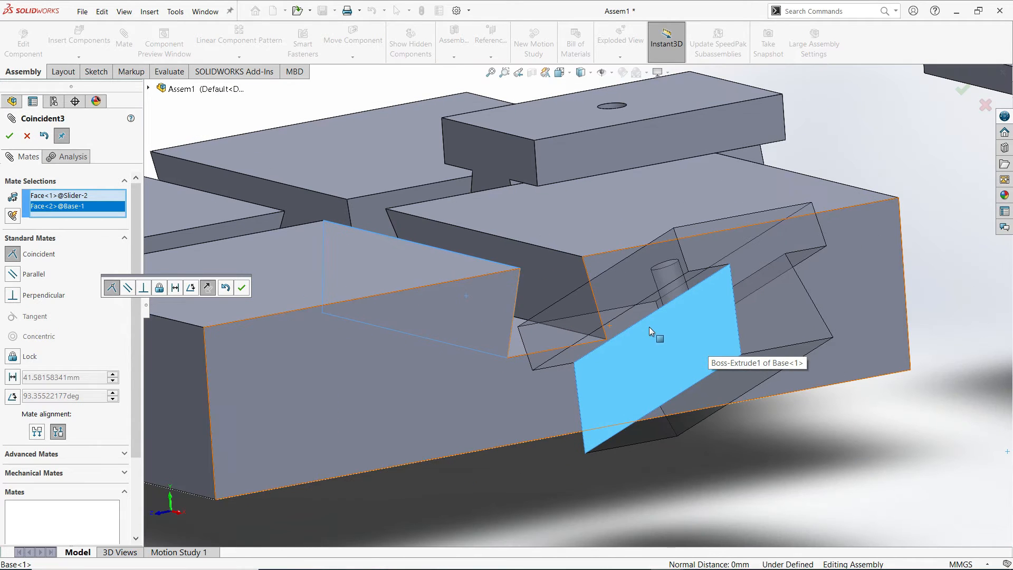
click(37, 432)
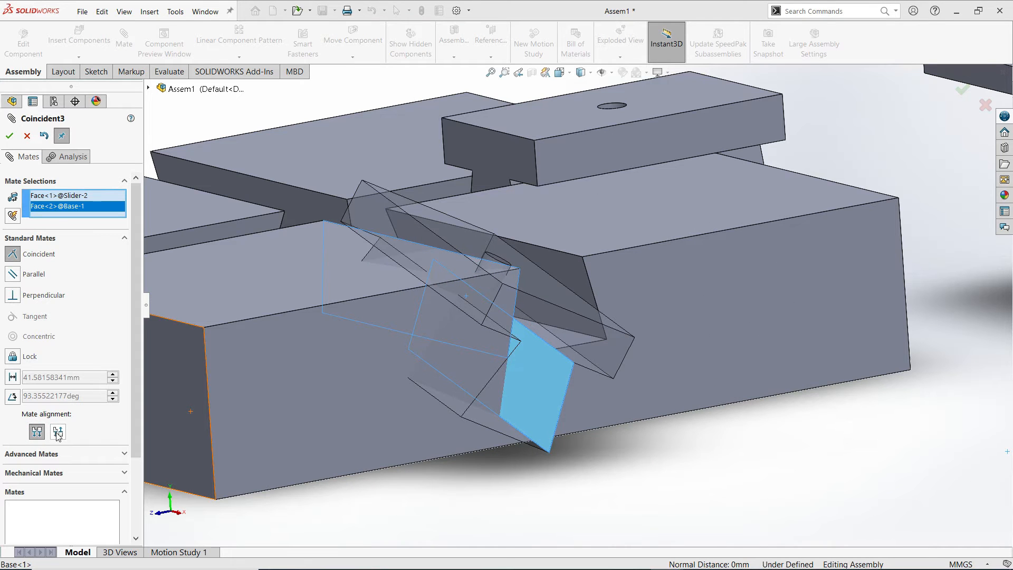
click(58, 432)
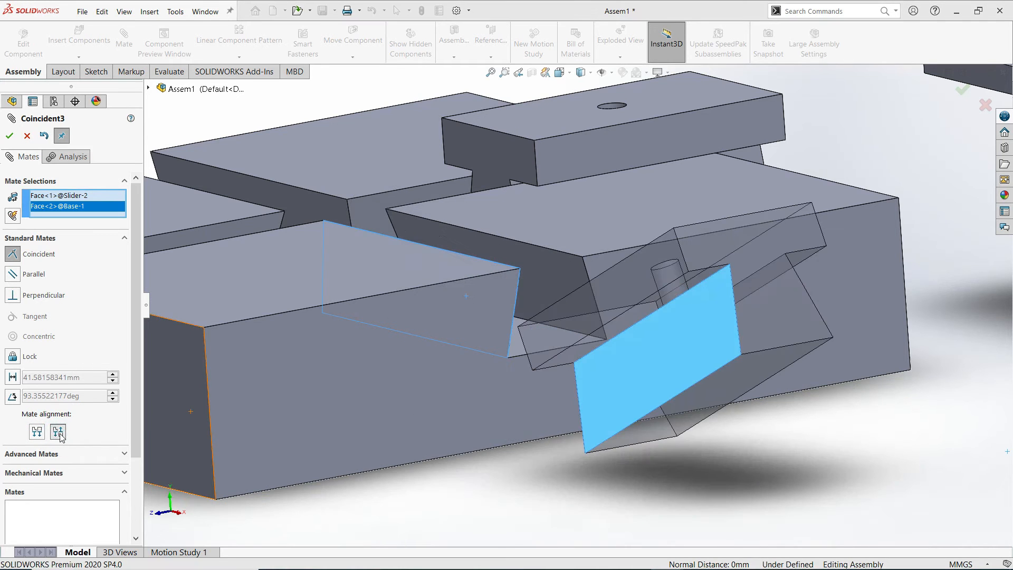
scroll(350, 404, up, 5)
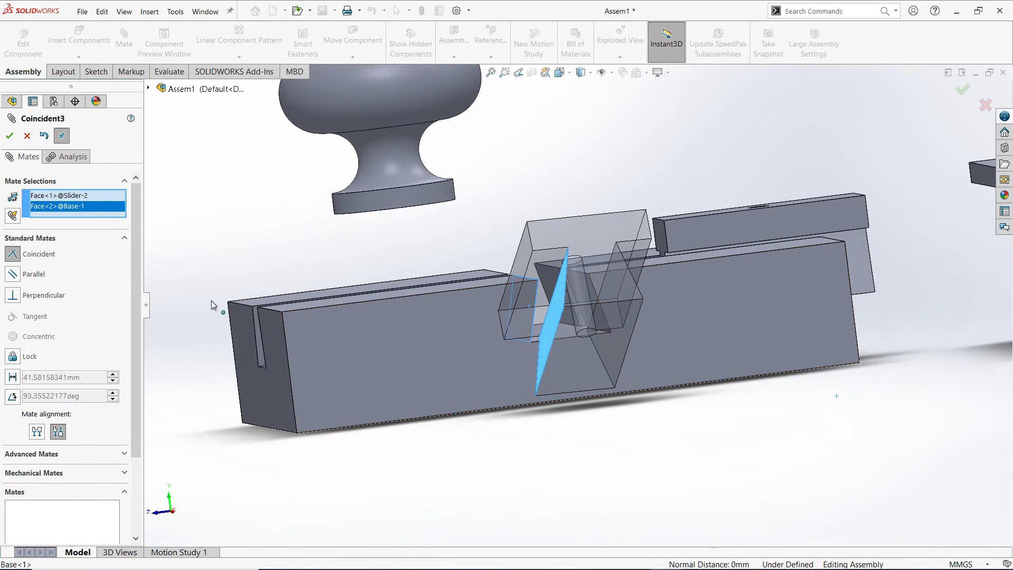
click(8, 138)
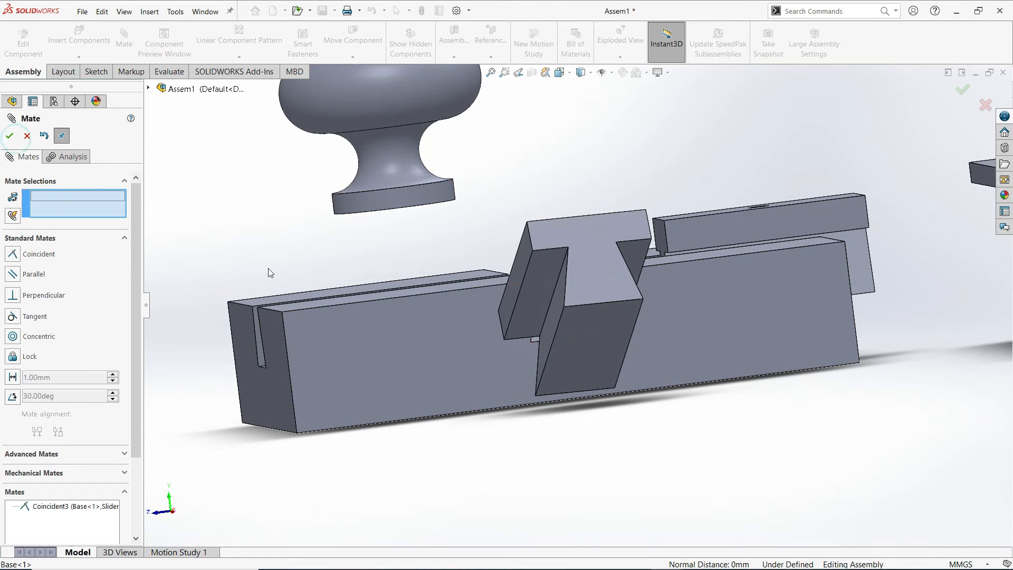
Step: Add a coincident mate between the bottom face of Slider<2> and the floor of the base's slots, and finish mating
click(589, 348)
middle_drag(589, 348, 536, 277)
click(535, 268)
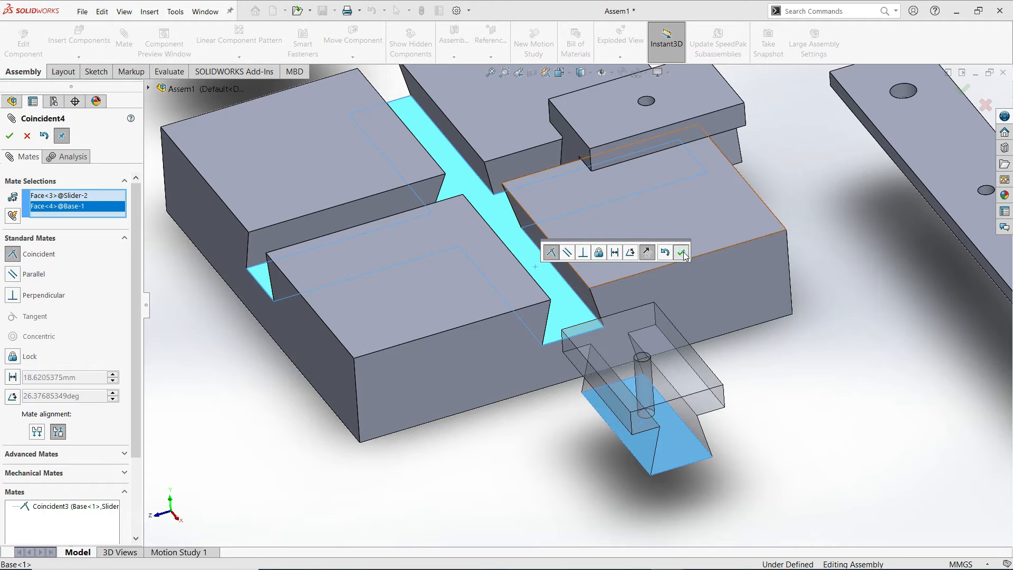
click(682, 253)
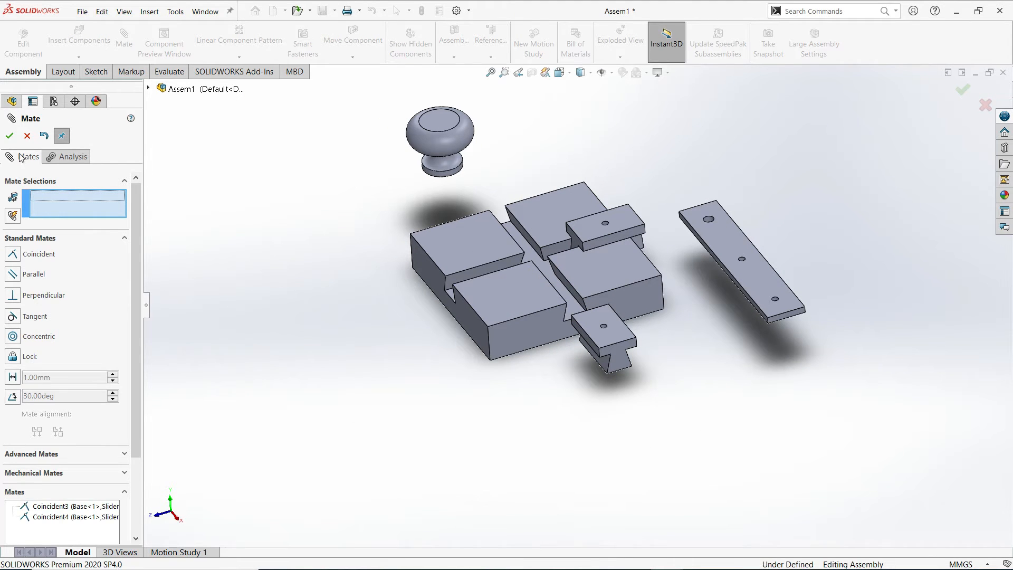
click(12, 136)
Step: Slide Slider<2> along its slot into the base with free-drag Move Component
click(352, 57)
click(351, 70)
drag(596, 343, 591, 278)
middle_drag(628, 186, 471, 167)
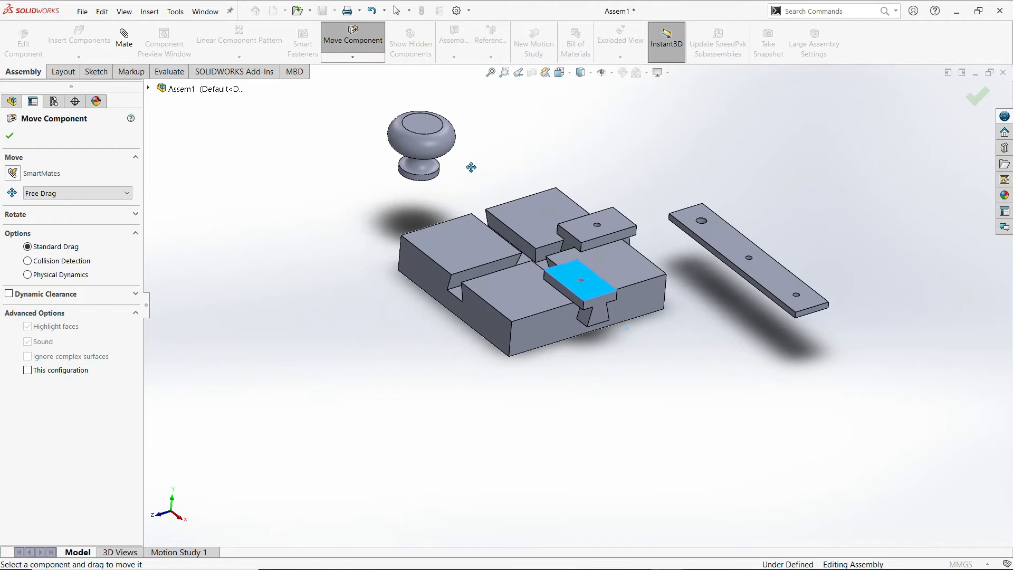
click(10, 136)
Step: Add a concentric mate between the handle's middle hole and the hole in Slider<2>
scroll(630, 256, down, 5)
scroll(600, 245, up, 2)
middle_drag(620, 241, 617, 277)
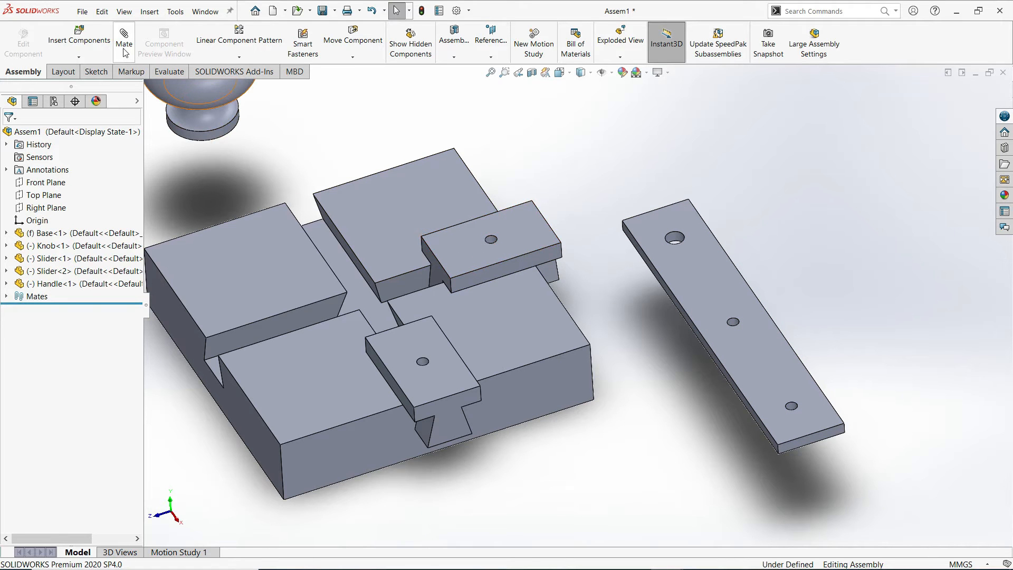
scroll(724, 318, down, 5)
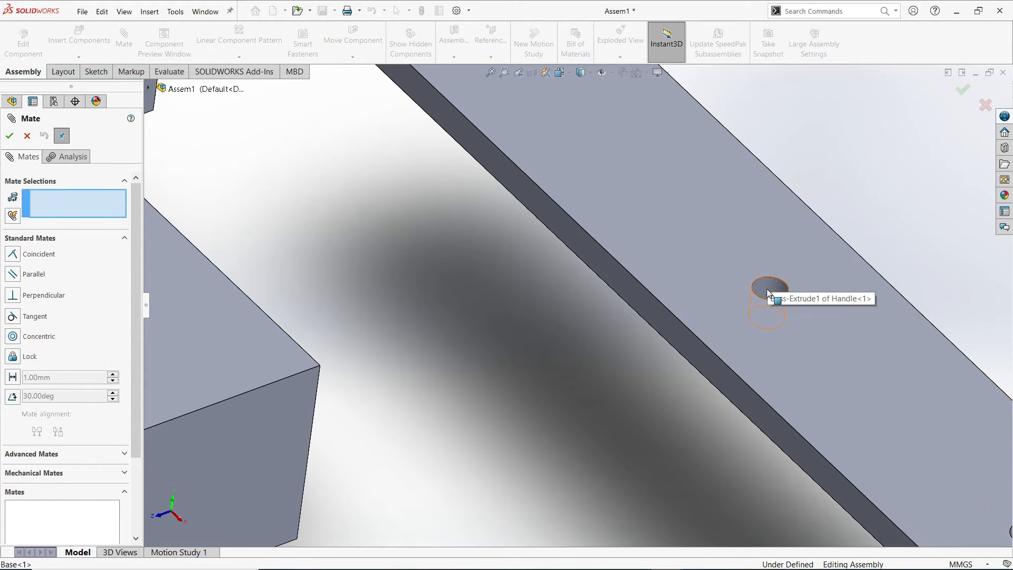
scroll(767, 289, up, 4)
scroll(651, 303, down, 2)
scroll(654, 302, up, 4)
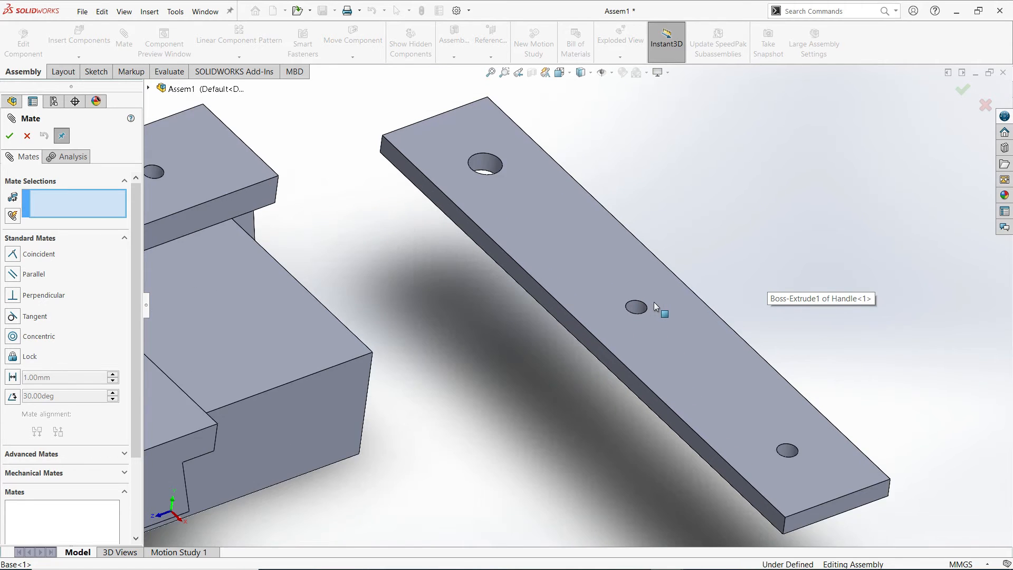
scroll(614, 311, down, 5)
scroll(609, 311, down, 4)
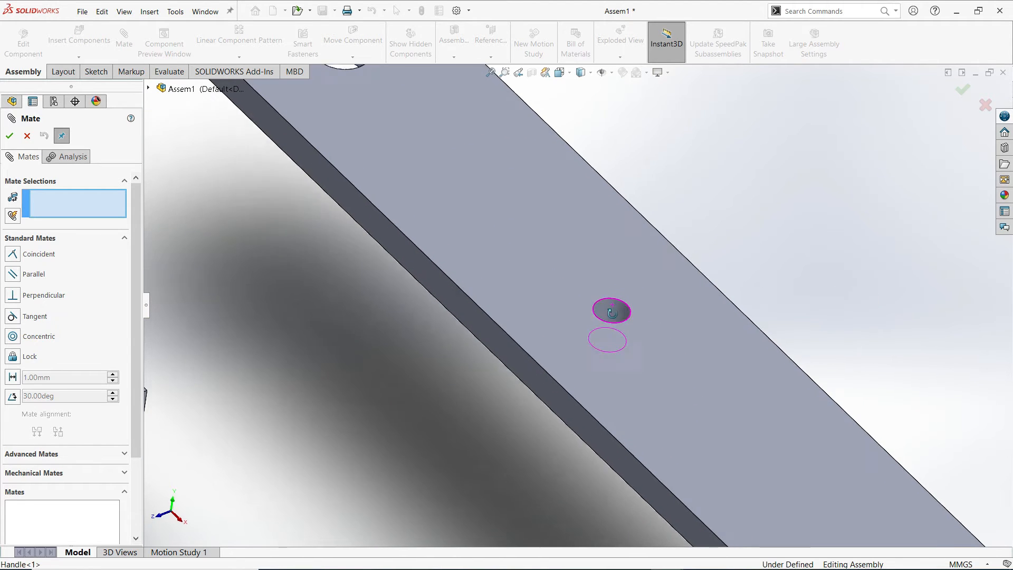
click(598, 271)
scroll(597, 270, up, 4)
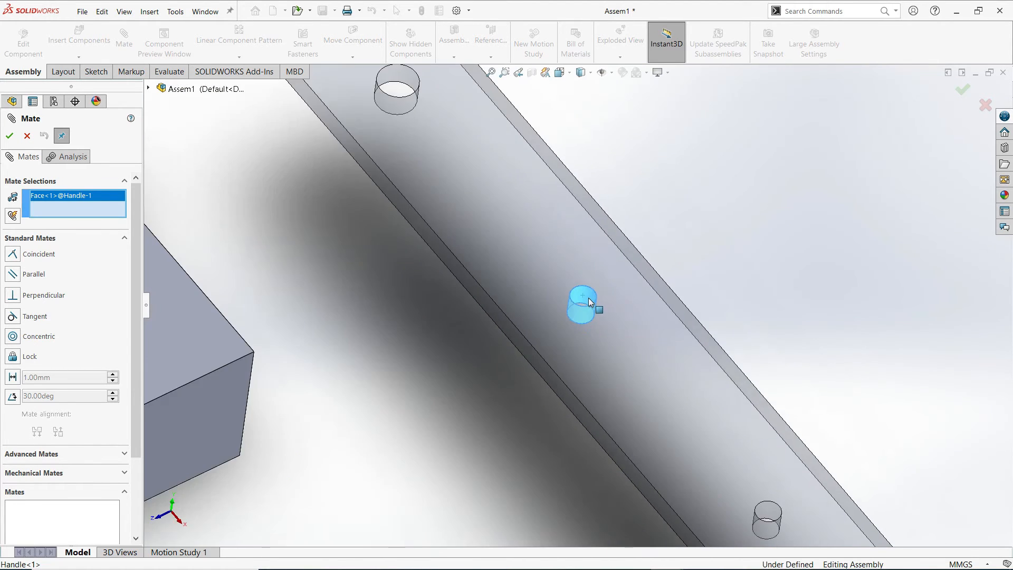
scroll(362, 353, down, 5)
scroll(454, 321, up, 1)
click(458, 306)
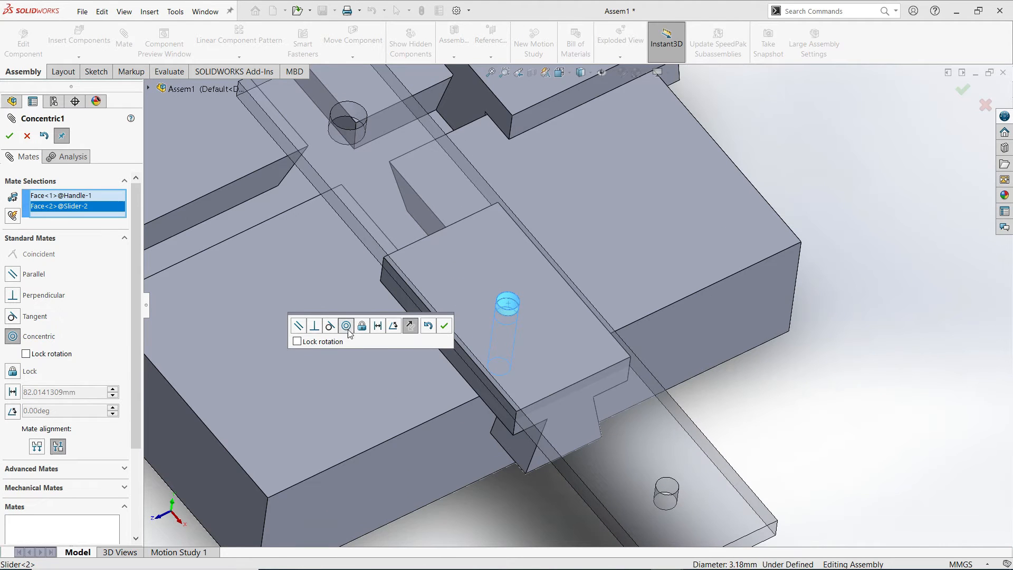
click(10, 138)
Step: Add a concentric mate between the handle's small end hole and the hole in Slider<1>, and finish mating
scroll(507, 261, up, 3)
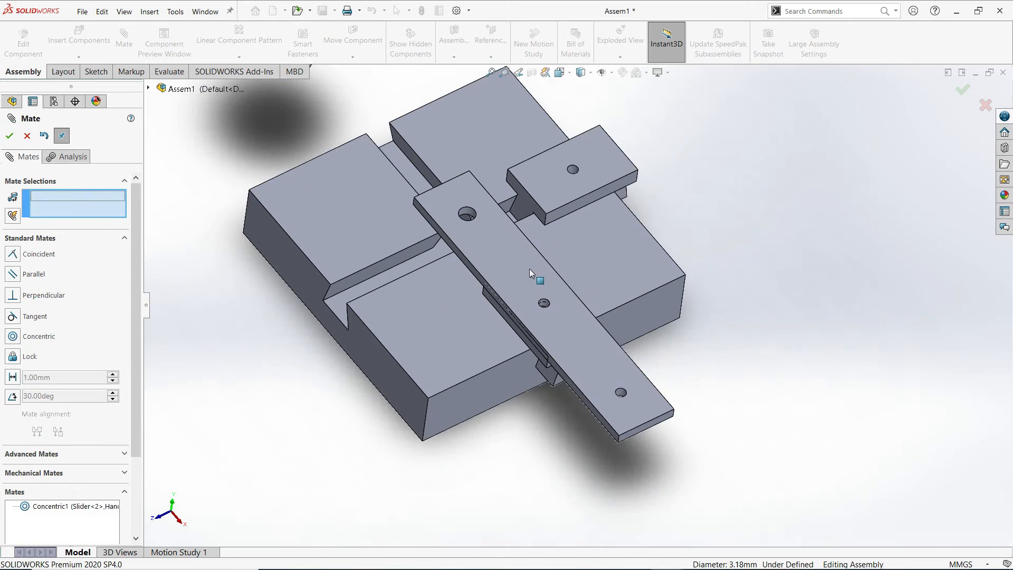
scroll(597, 385, down, 7)
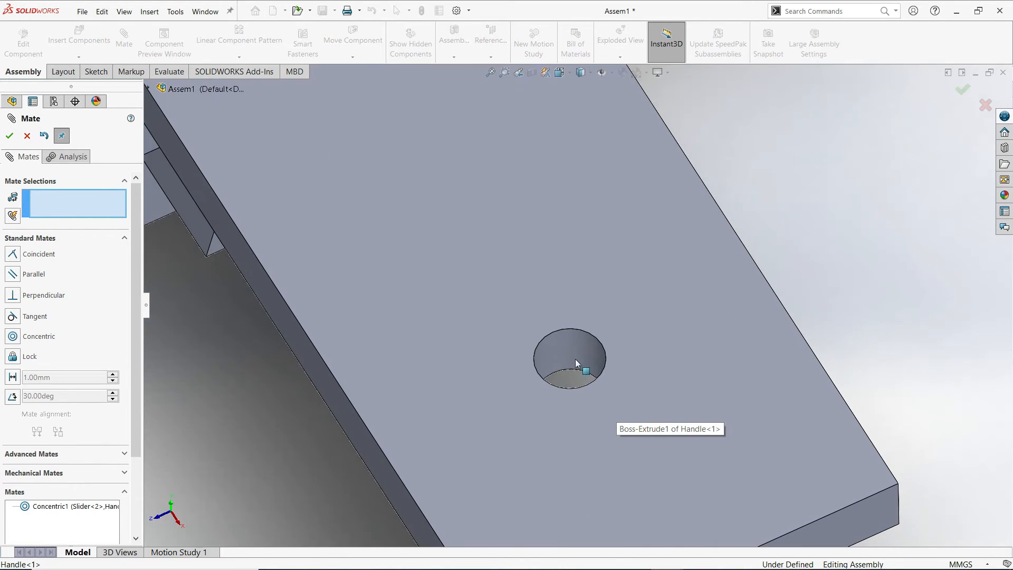
click(569, 351)
scroll(572, 353, up, 6)
scroll(593, 191, down, 3)
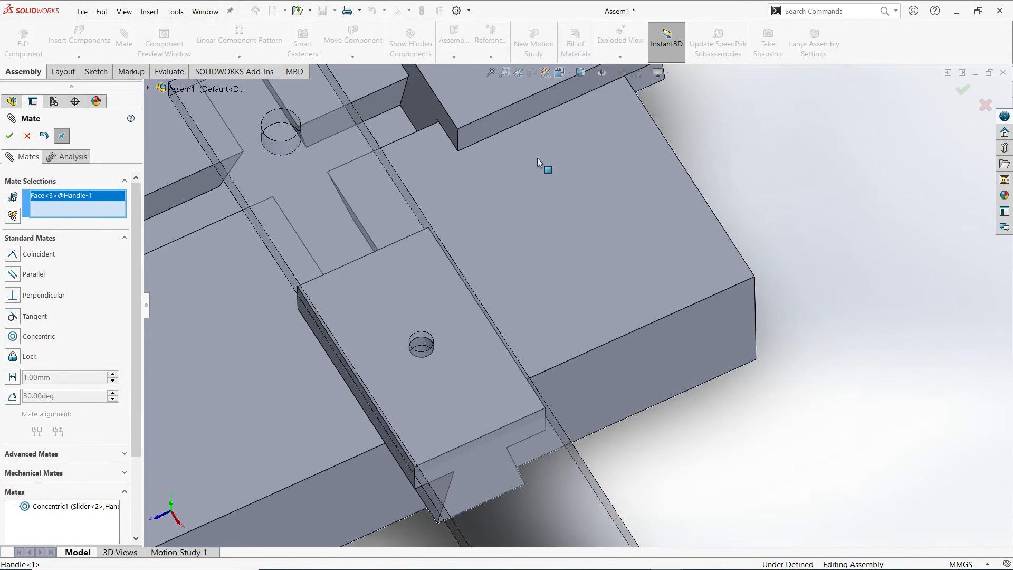
scroll(535, 148, up, 1)
scroll(535, 148, down, 5)
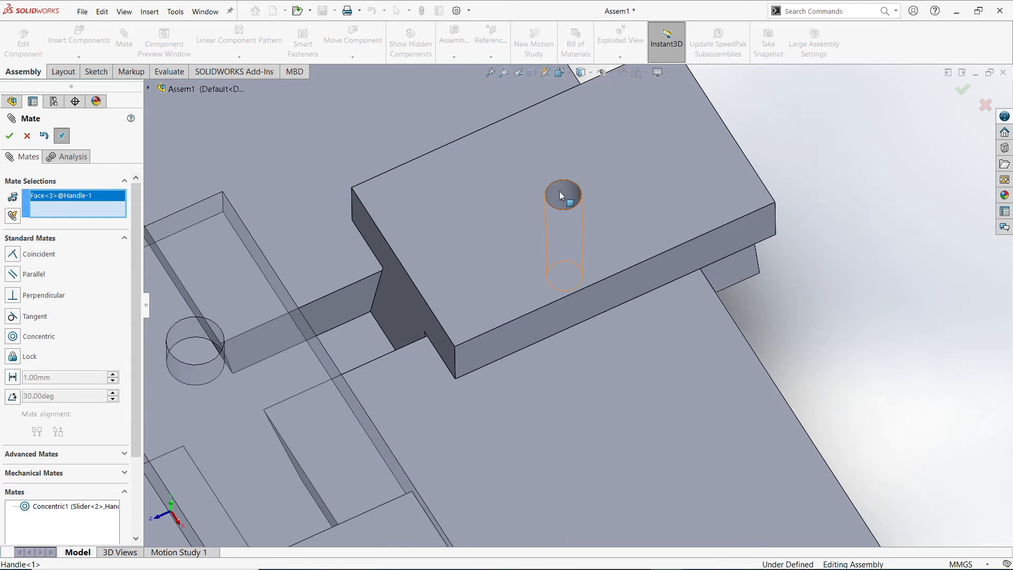
click(559, 192)
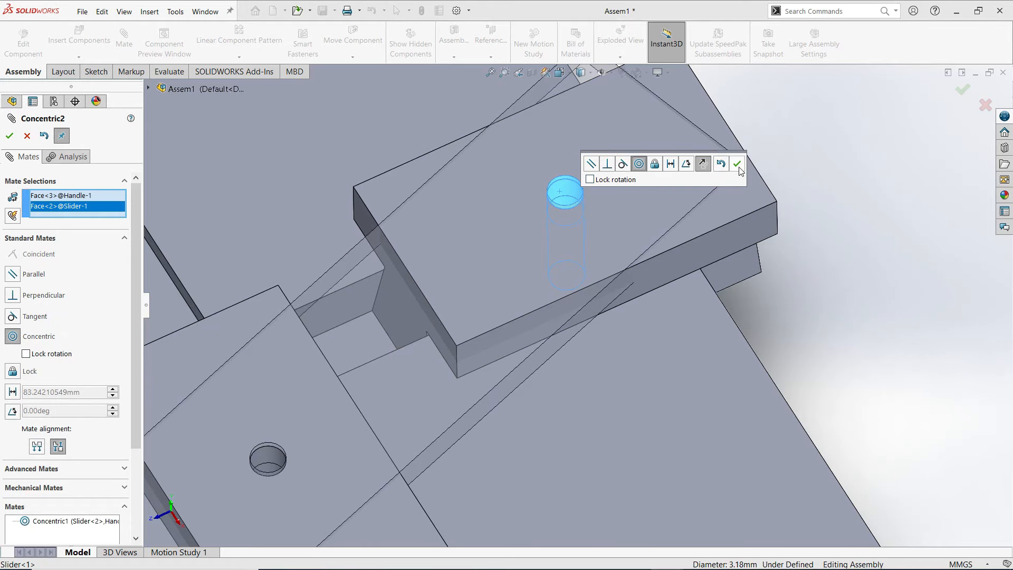
click(738, 165)
scroll(658, 211, up, 6)
middle_drag(519, 277, 492, 196)
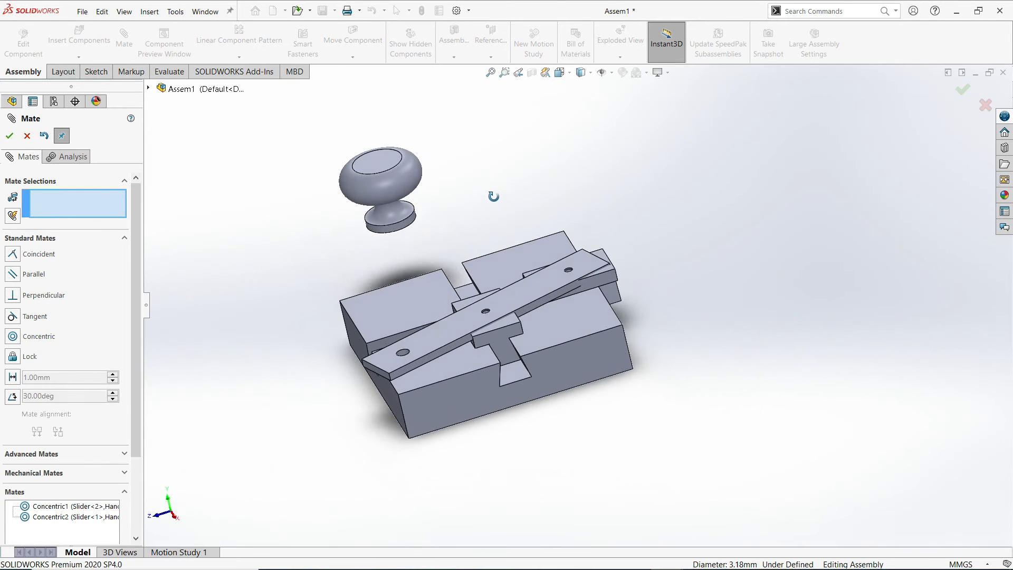
click(27, 136)
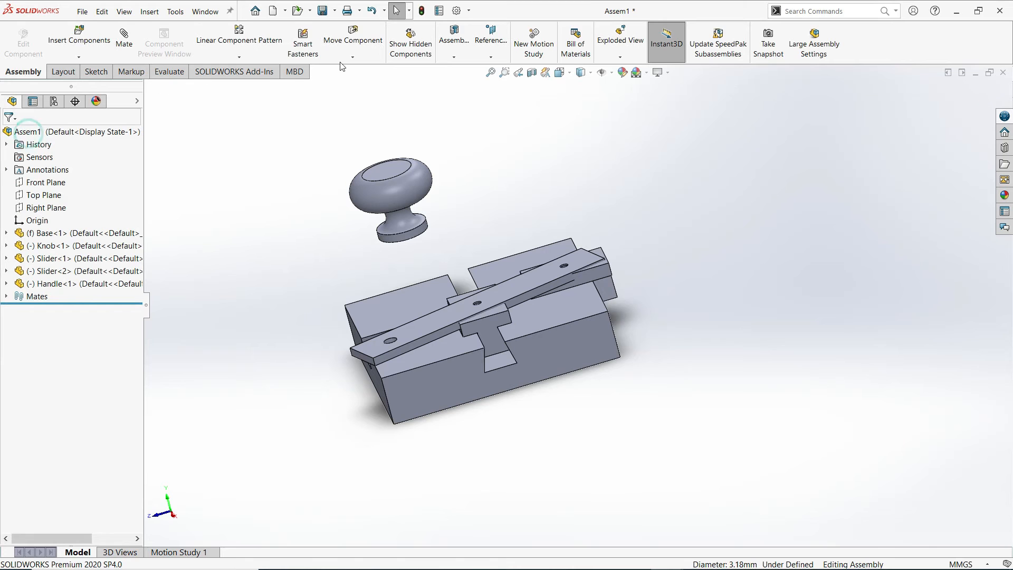
Step: Lift the handle clear above the two sliders with free-drag Move Component to expose its underside
click(352, 57)
click(358, 70)
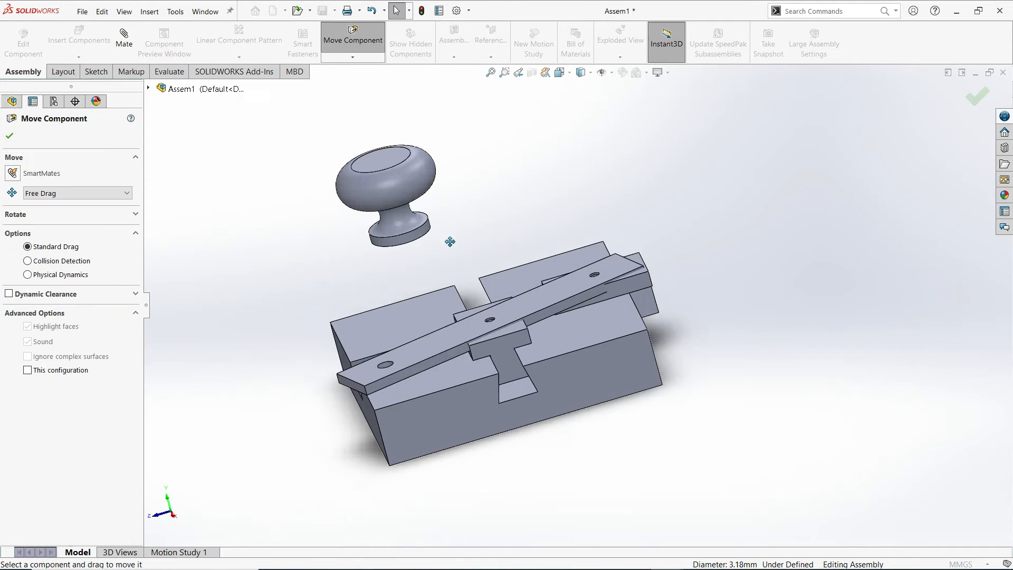
scroll(447, 291, down, 7)
middle_drag(442, 404, 470, 271)
drag(470, 271, 464, 214)
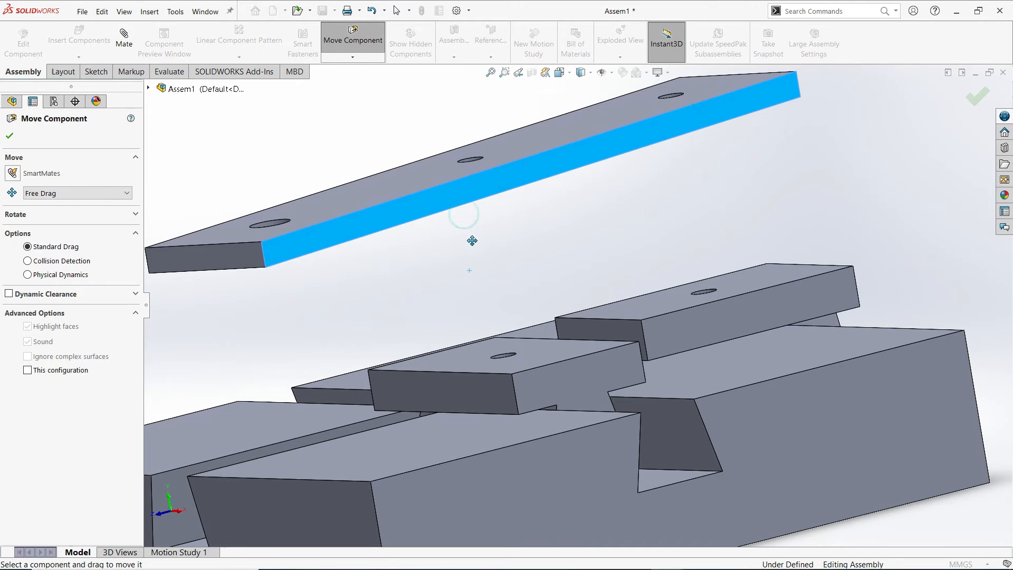
scroll(466, 239, up, 8)
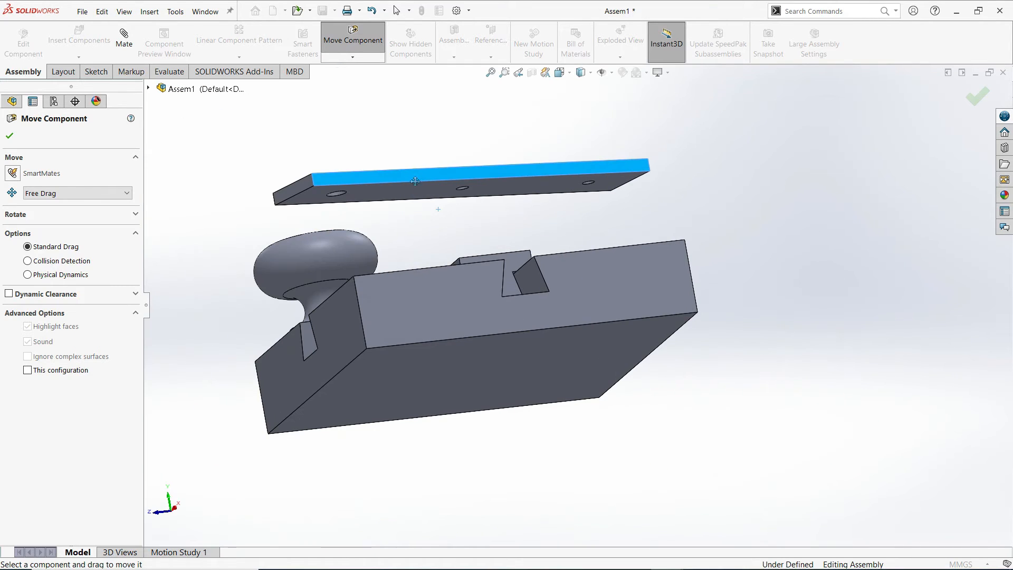
click(10, 139)
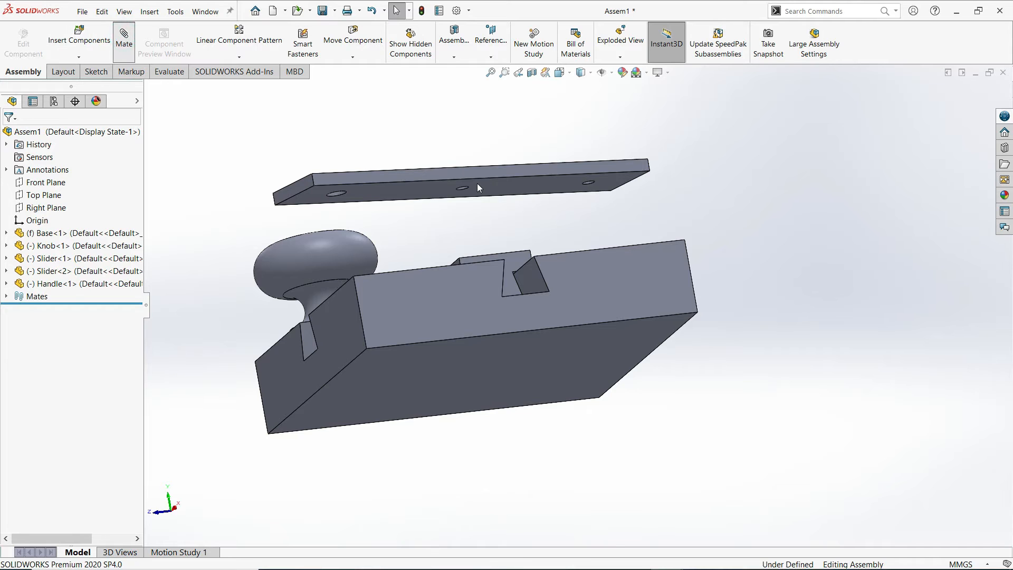
Step: Add a coincident mate between the handle's bottom face and the top face of Slider<2>, and finish mating
scroll(477, 182, down, 5)
click(423, 218)
scroll(467, 251, down, 5)
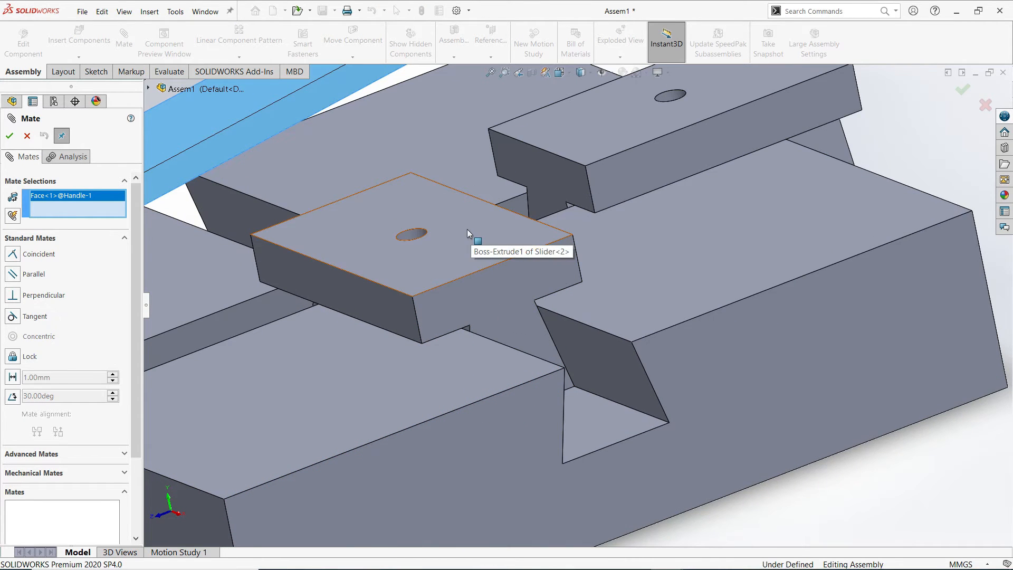
click(467, 229)
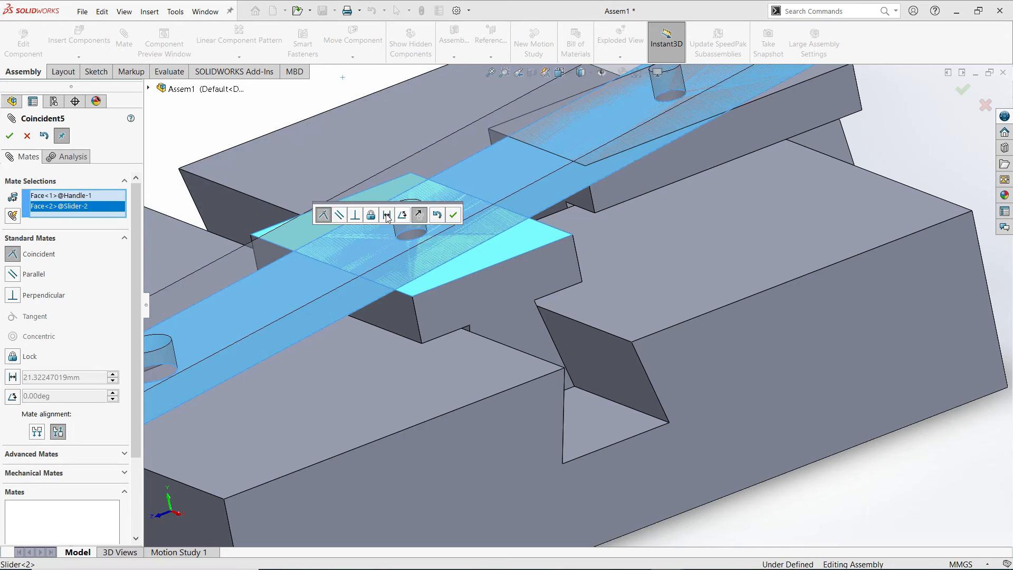
click(9, 135)
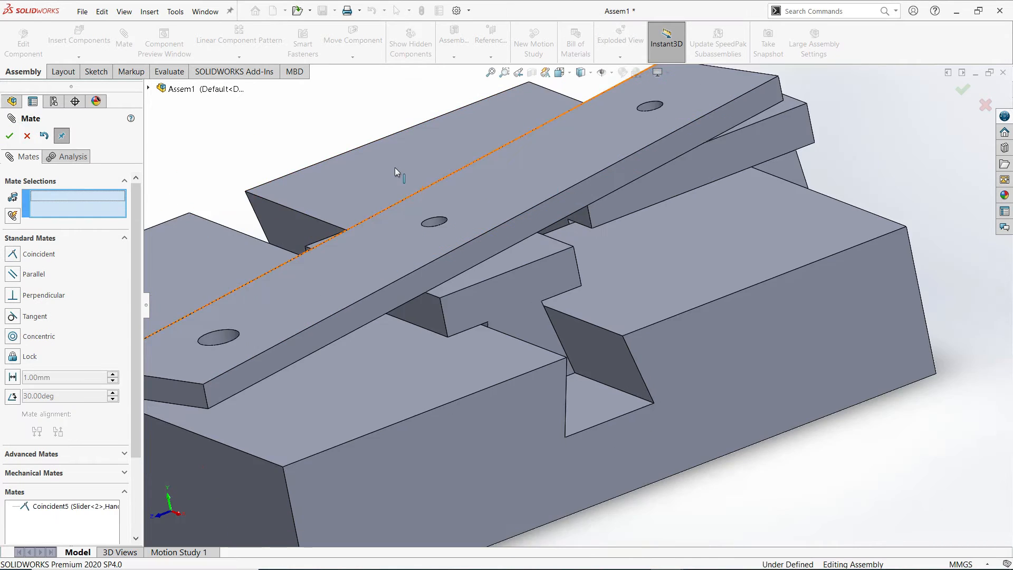
click(10, 137)
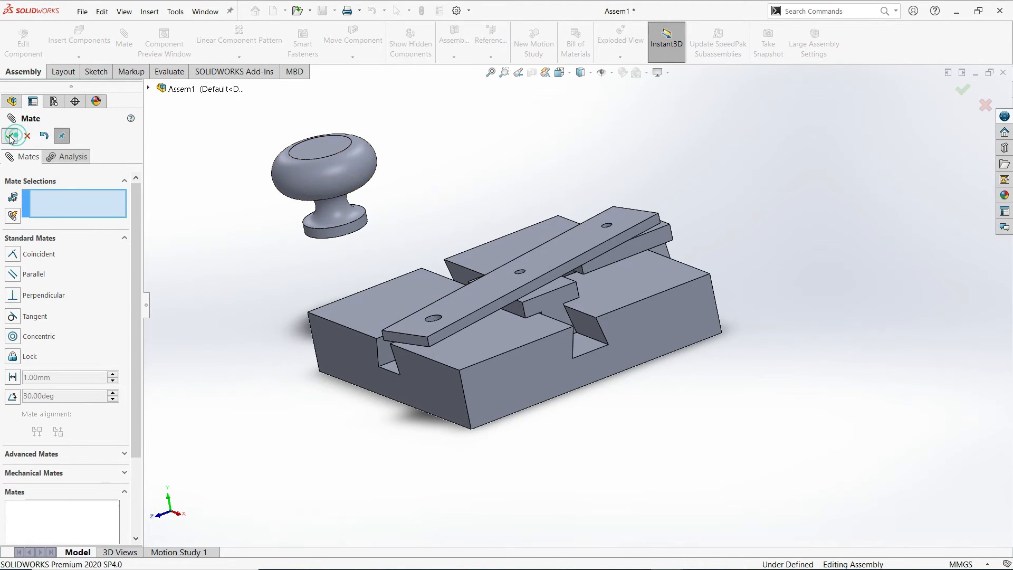
Step: Swing the handle about its sliders with free-drag Move Component so its large-hole end extends past the base's edge near the knob
middle_drag(315, 273, 362, 293)
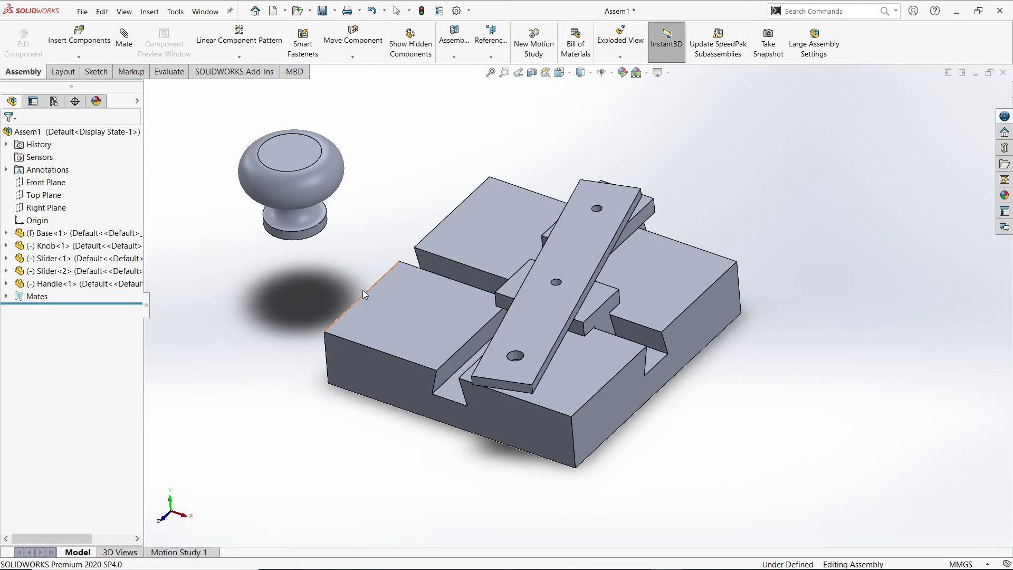
click(352, 57)
click(361, 70)
drag(538, 359, 262, 270)
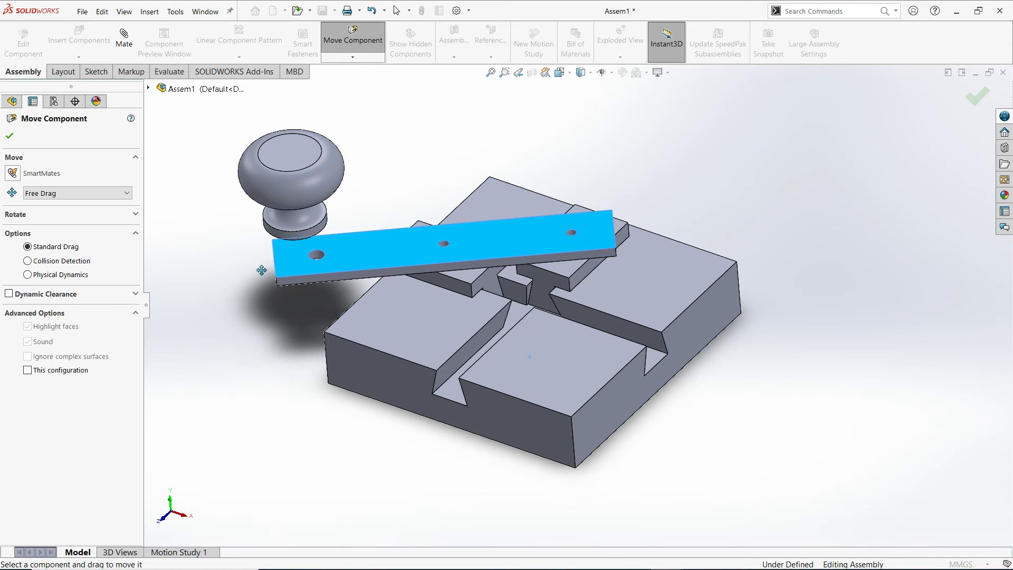
middle_drag(220, 282, 472, 201)
scroll(249, 211, up, 1)
scroll(346, 261, down, 5)
scroll(558, 219, up, 5)
scroll(636, 198, down, 4)
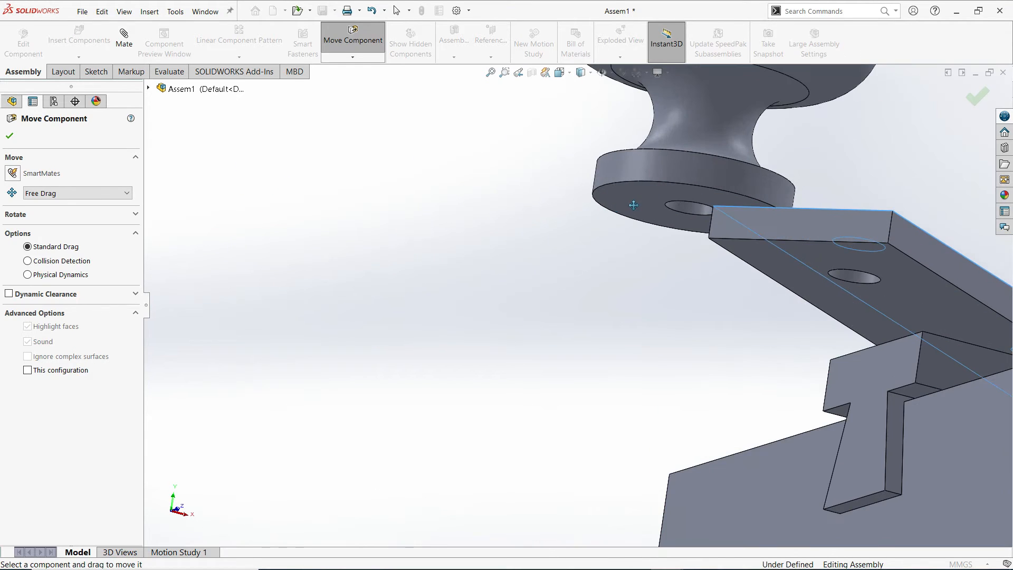
click(633, 204)
click(11, 137)
Step: Add a concentric mate between the knob's bottom hole and the handle's large end hole, and finish mating
middle_drag(407, 247, 759, 328)
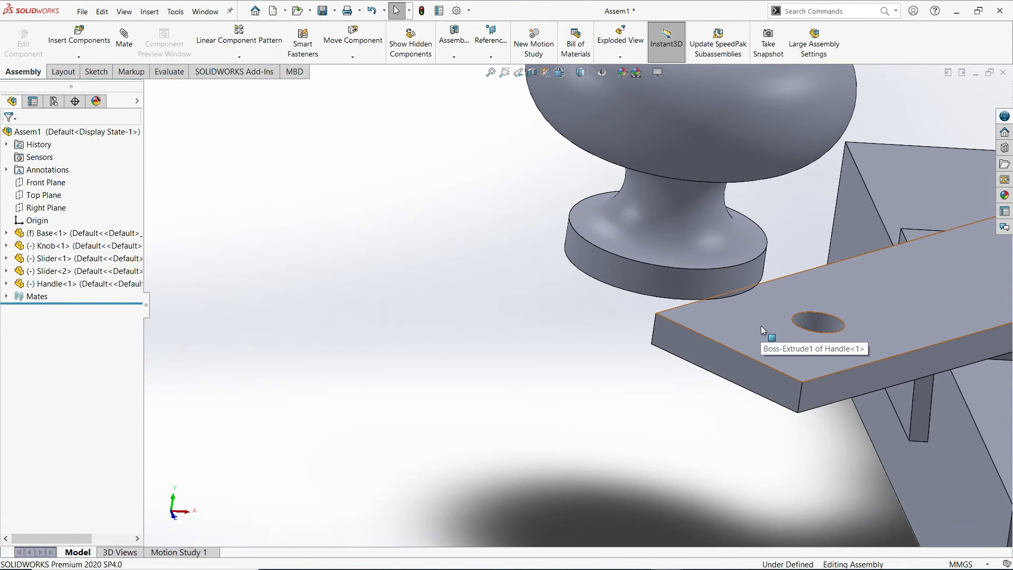
middle_drag(764, 326, 633, 314)
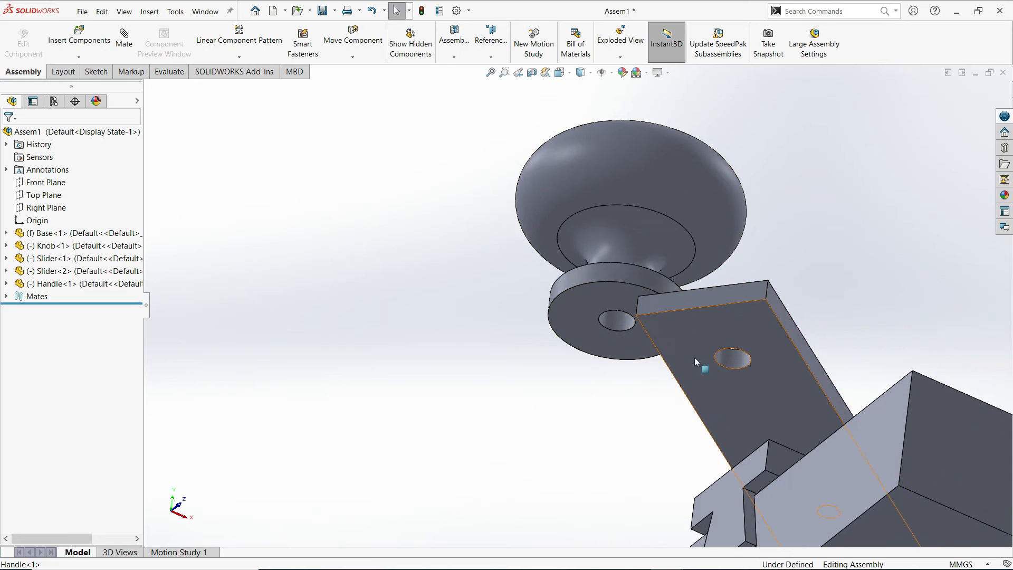
click(124, 38)
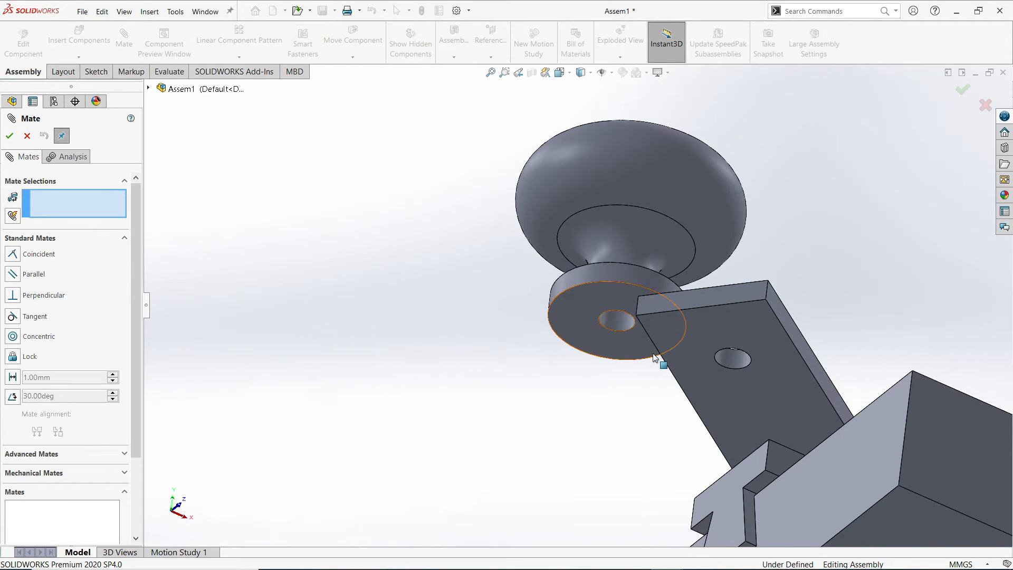
scroll(606, 316, down, 3)
click(560, 272)
scroll(585, 299, up, 3)
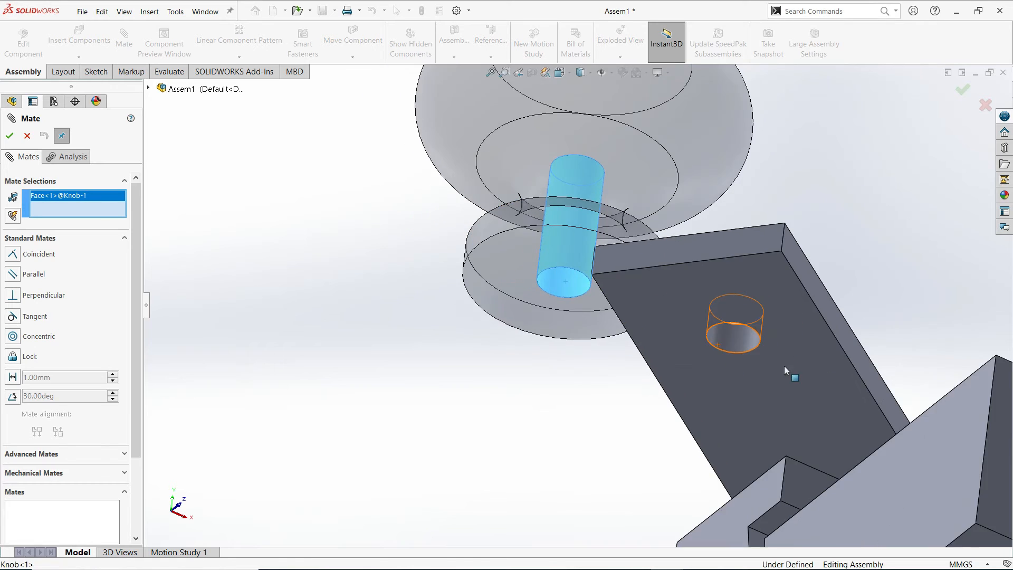
scroll(686, 311, down, 5)
click(675, 315)
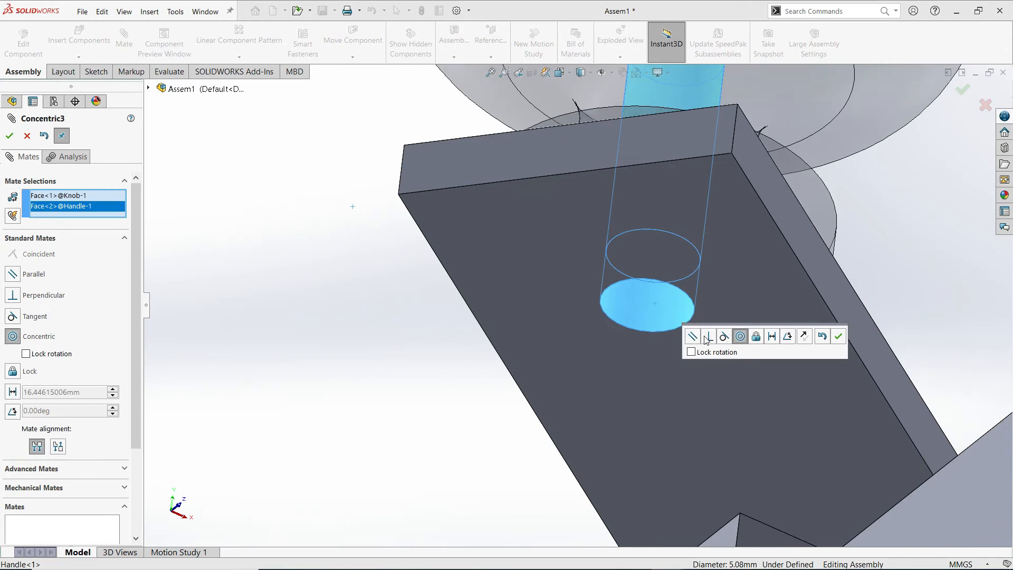
click(837, 338)
scroll(554, 341, up, 3)
middle_drag(554, 341, 475, 384)
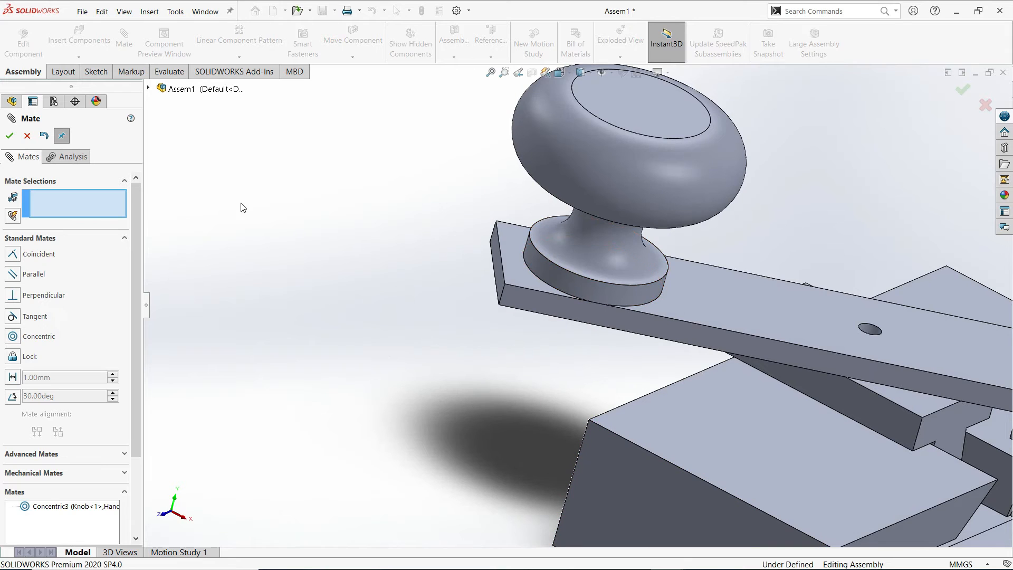
click(10, 136)
Step: Lift the knob clear above the handle with free-drag Move Component to expose its bottom face
click(352, 56)
click(356, 71)
drag(536, 204, 549, 161)
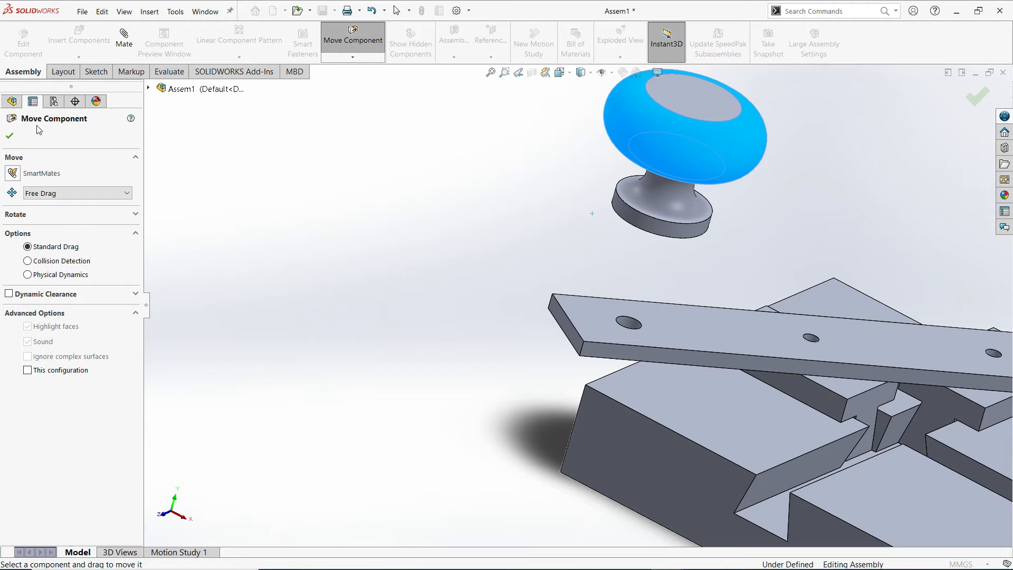
click(13, 135)
Step: Add a coincident mate between the knob's bottom face and the handle's top face, and finish mating
click(124, 37)
middle_drag(564, 225, 643, 210)
click(643, 211)
scroll(558, 246, up, 3)
middle_drag(558, 246, 486, 422)
click(583, 420)
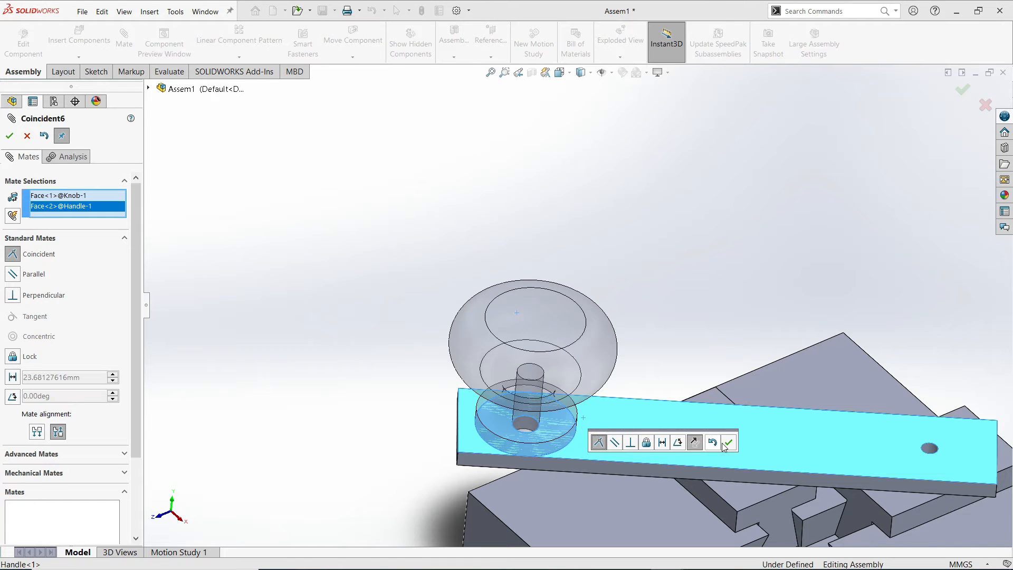
click(729, 444)
scroll(528, 227, up, 3)
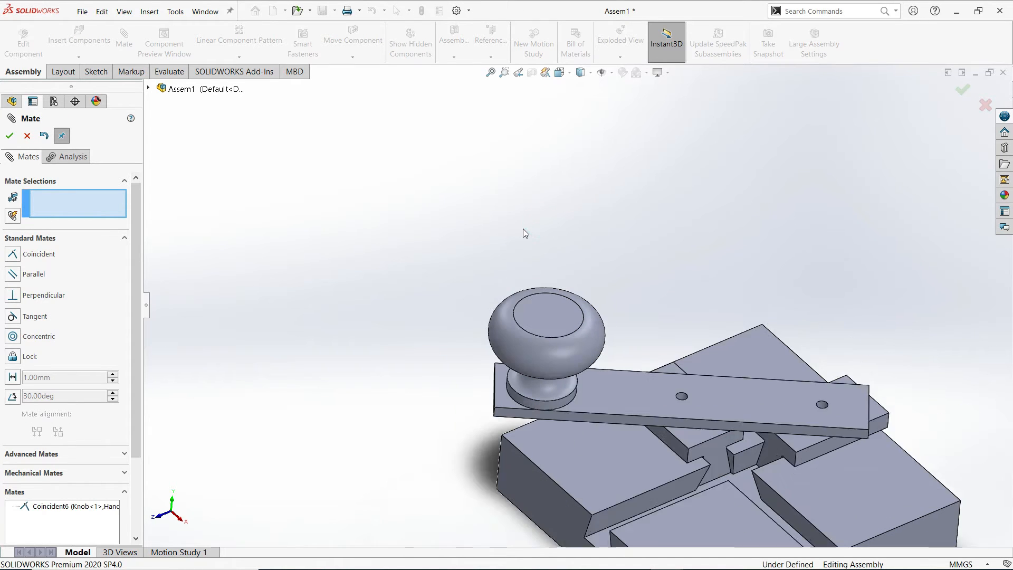
click(9, 137)
Step: Turn the handle by the knob with free-drag Move Component to run both sliders along their slots
click(353, 56)
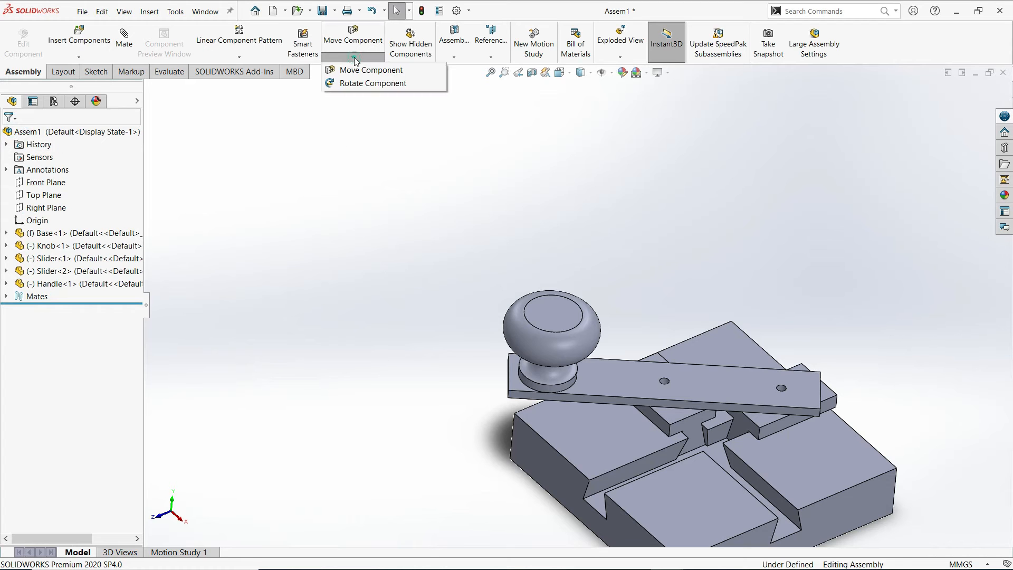
click(363, 74)
scroll(578, 303, up, 3)
scroll(738, 358, down, 3)
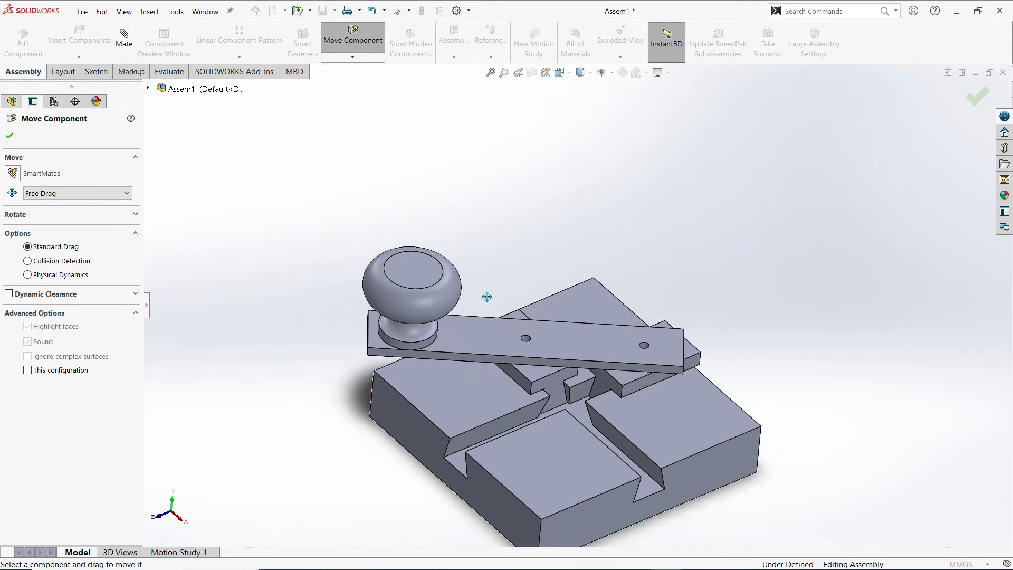
drag(419, 272, 534, 222)
click(11, 137)
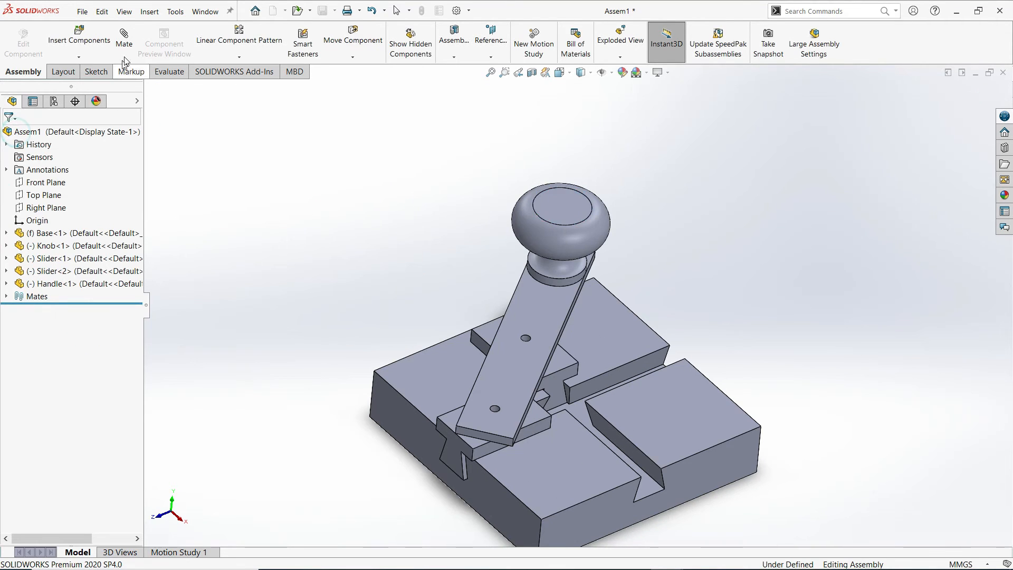
Step: Add a parallel mate between the knob's Front Plane and the handle's long side face, and finish mating
click(124, 38)
mouse_move(417, 231)
middle_down()
mouse_move(380, 176)
mouse_move(392, 196)
middle_up()
click(149, 89)
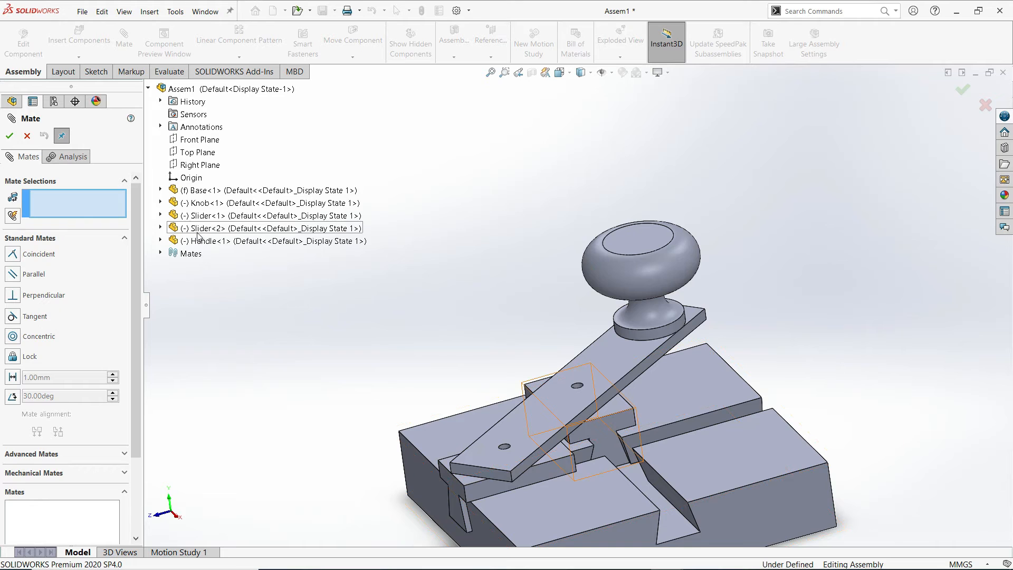
click(160, 202)
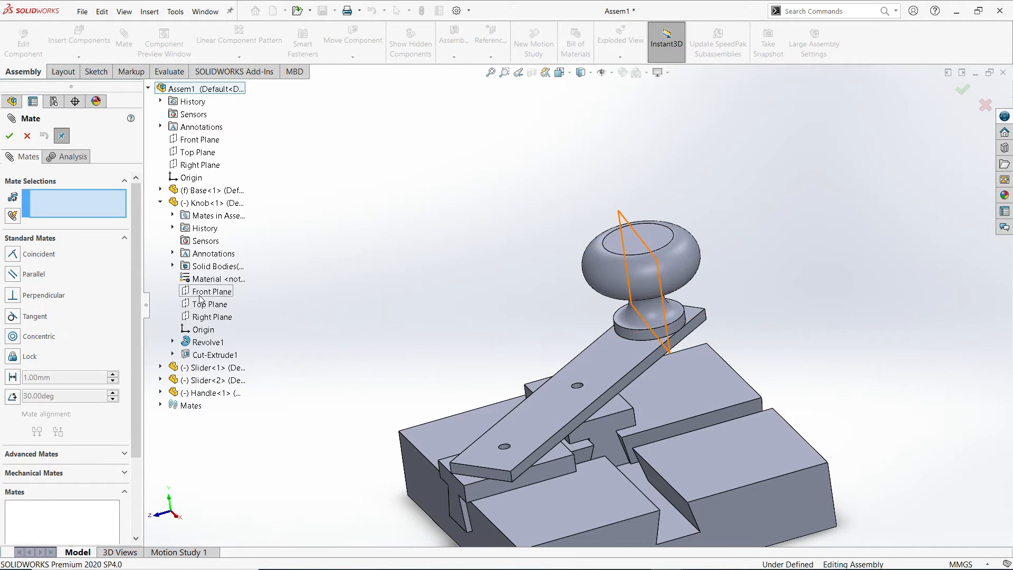
click(200, 297)
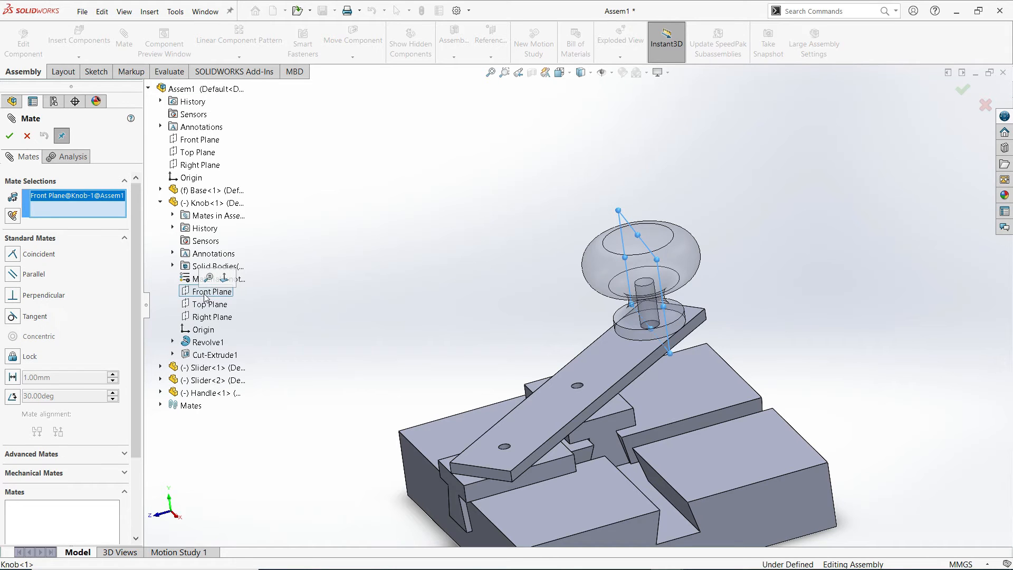
click(161, 393)
scroll(232, 412, down, 1)
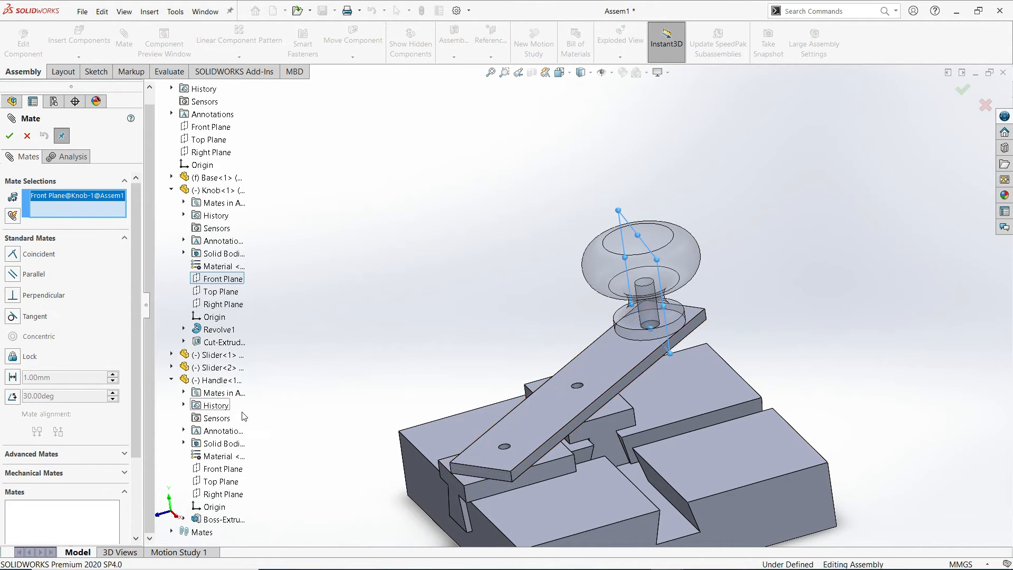
scroll(700, 320, up, 2)
scroll(700, 323, down, 5)
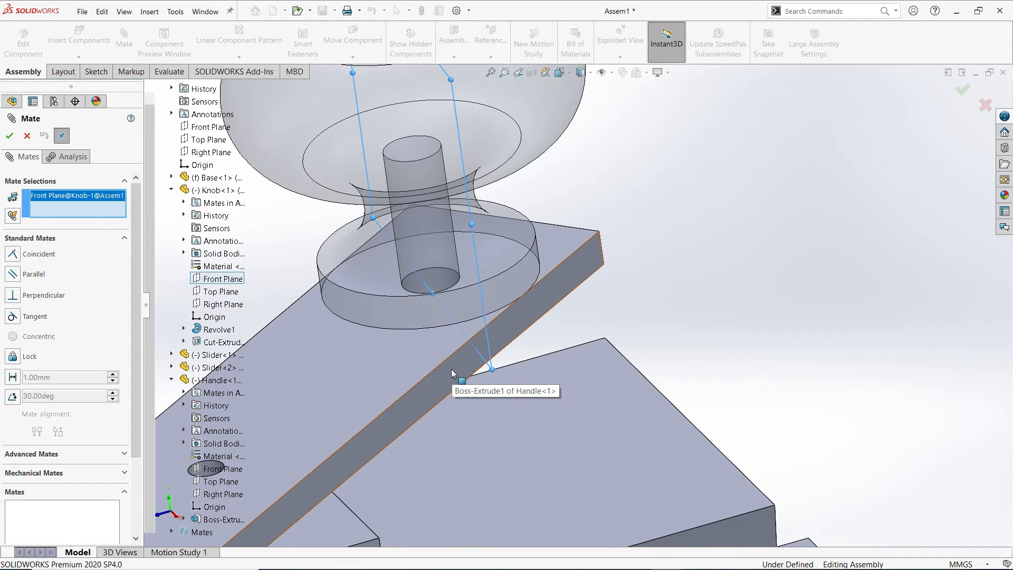
click(452, 370)
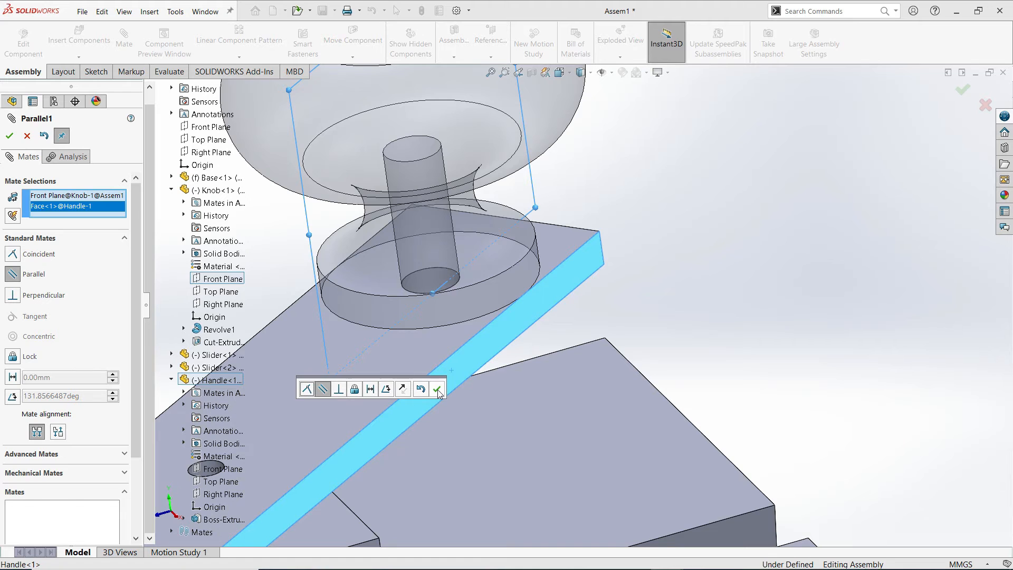
click(437, 390)
scroll(438, 392, up, 4)
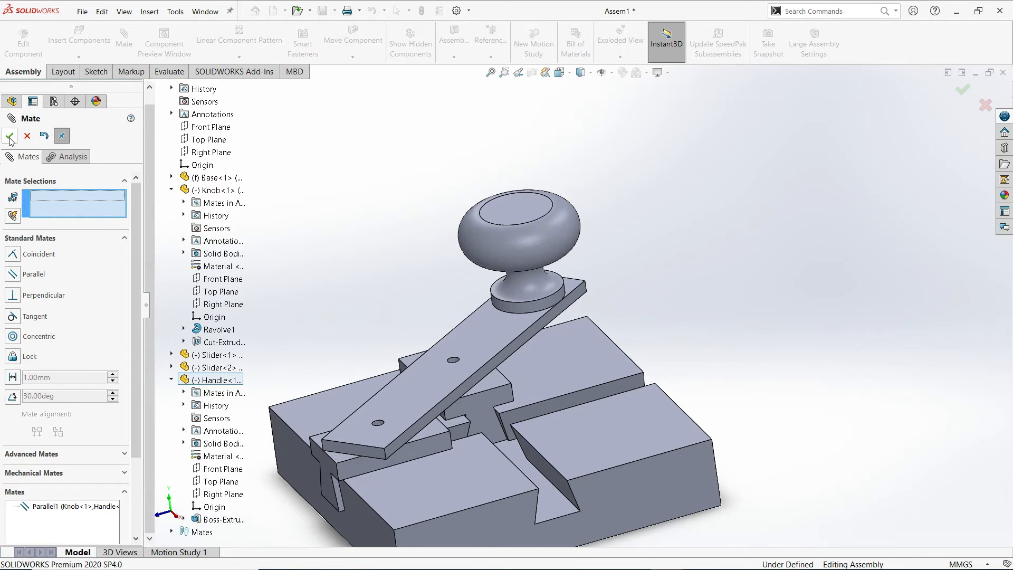
click(10, 136)
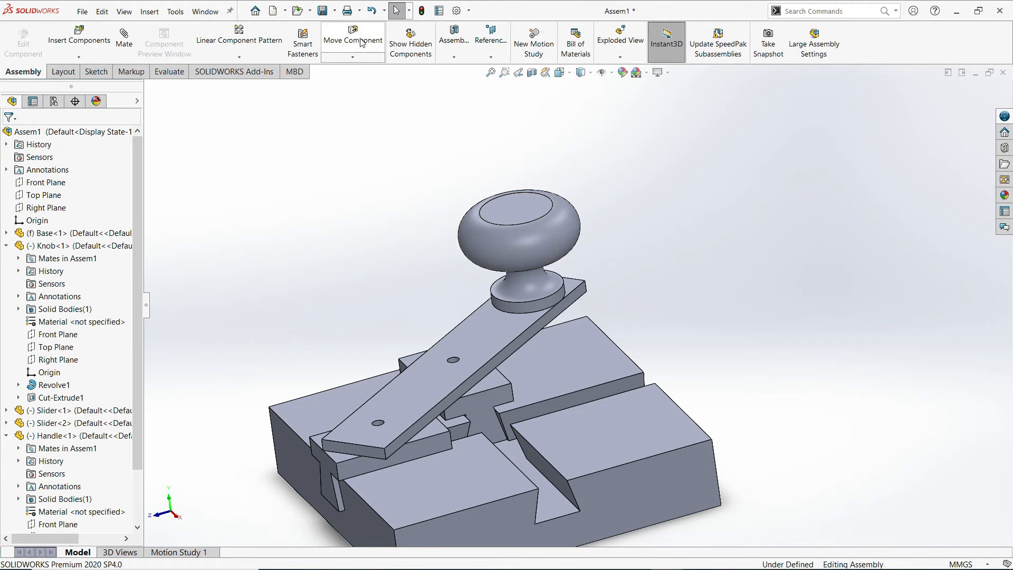
Step: Swing the handle by the knob again with free-drag Move Component to check the motion with the knob's rotation fixed
click(352, 57)
click(360, 70)
drag(513, 213, 451, 202)
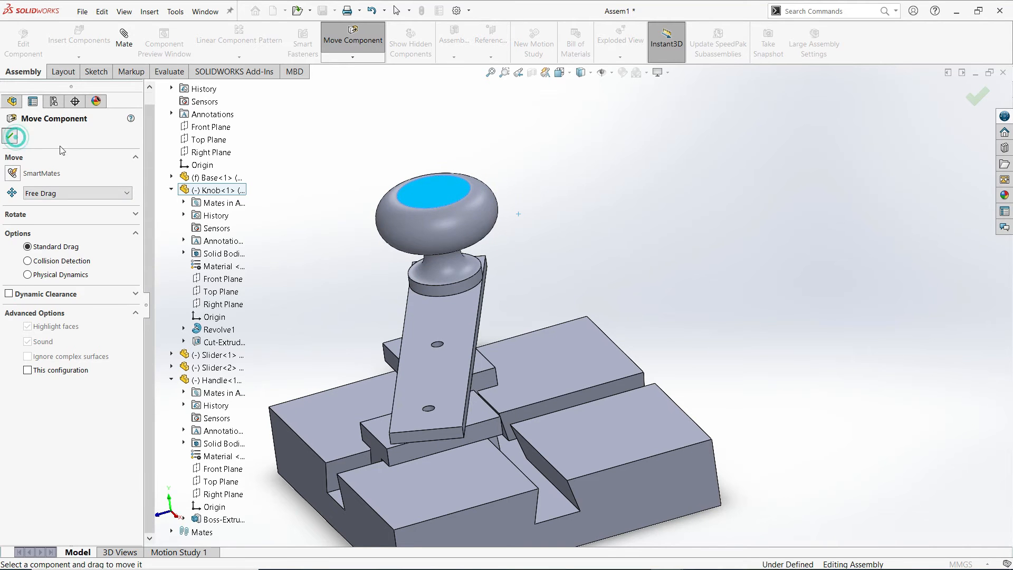
click(14, 136)
click(447, 149)
key(f)
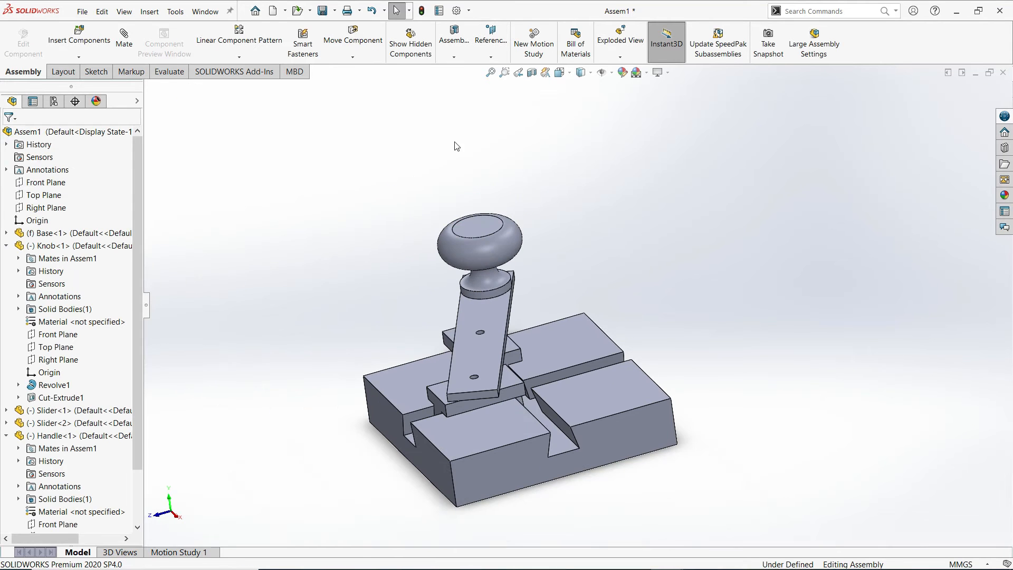
Step: Collapse Knob<1> and the other expanded component in the feature tree, and examine the handle's two open holes over the sliders
click(6, 246)
click(7, 284)
middle_drag(422, 274, 459, 306)
scroll(464, 315, up, 10)
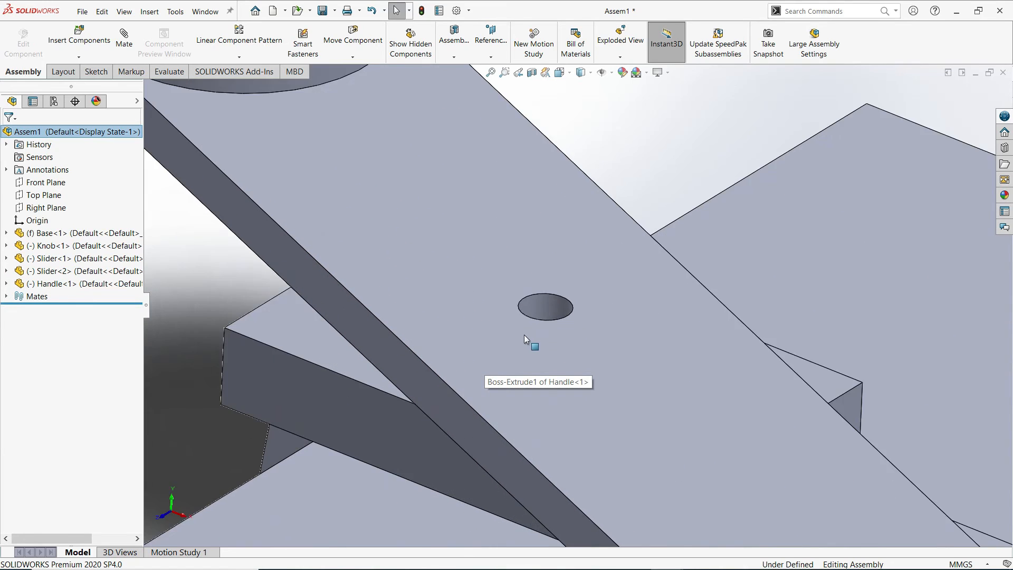
scroll(522, 316, down, 8)
middle_drag(521, 303, 737, 185)
scroll(737, 185, down, 4)
scroll(936, 197, down, 2)
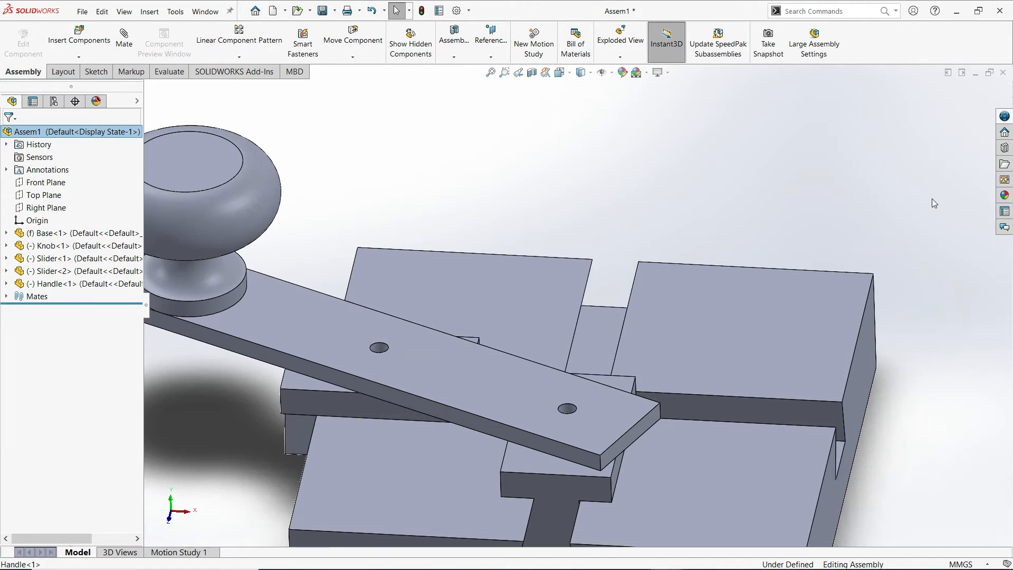
scroll(917, 209, up, 1)
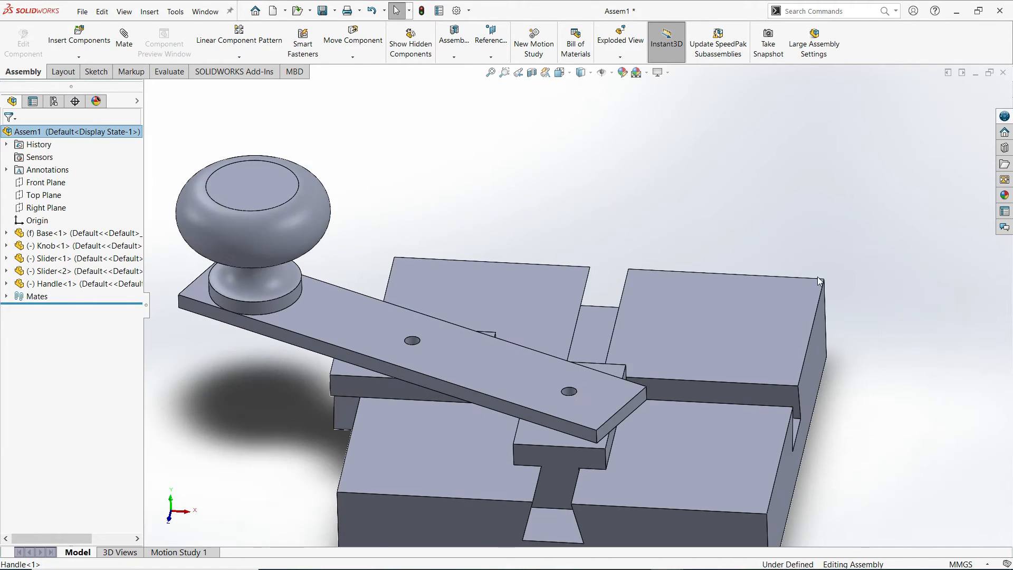
Step: Add in the Toolbox from the Design Library
click(1004, 150)
click(826, 120)
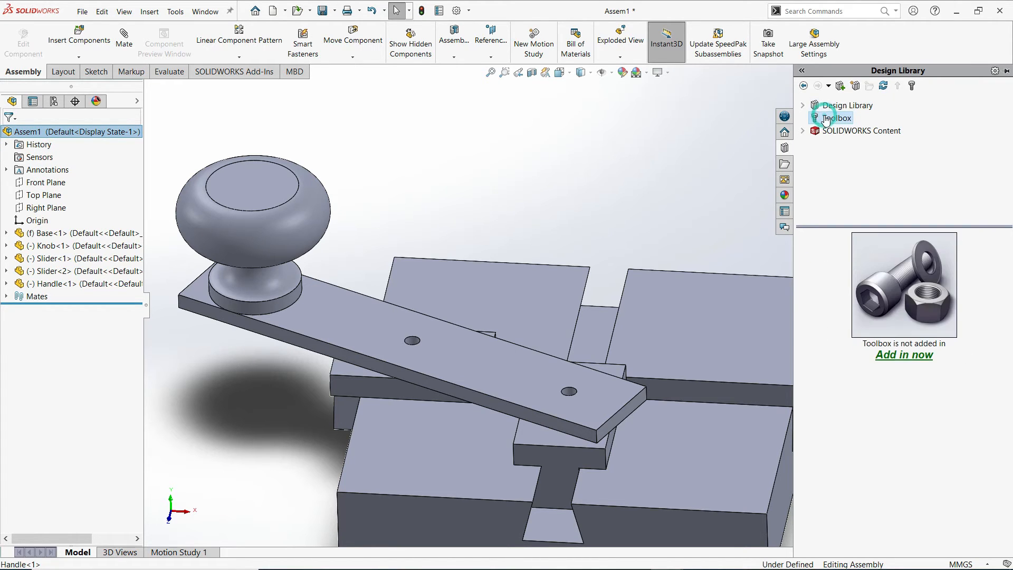
click(886, 359)
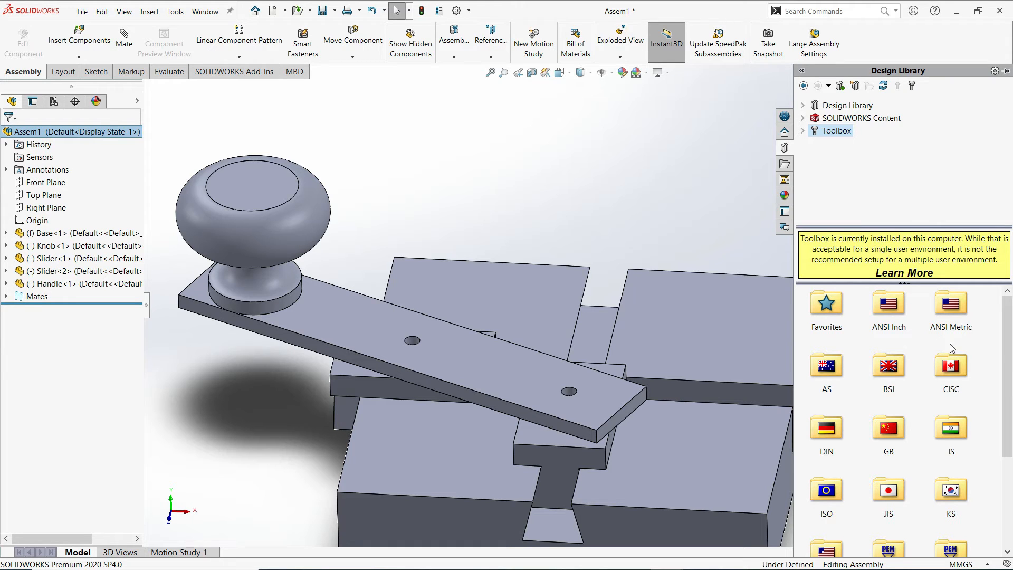
Step: Open the Toolbox's ANSI Metric Machine Screws folder under Bolts and Screws, with the handle's holes in close view
double_click(943, 314)
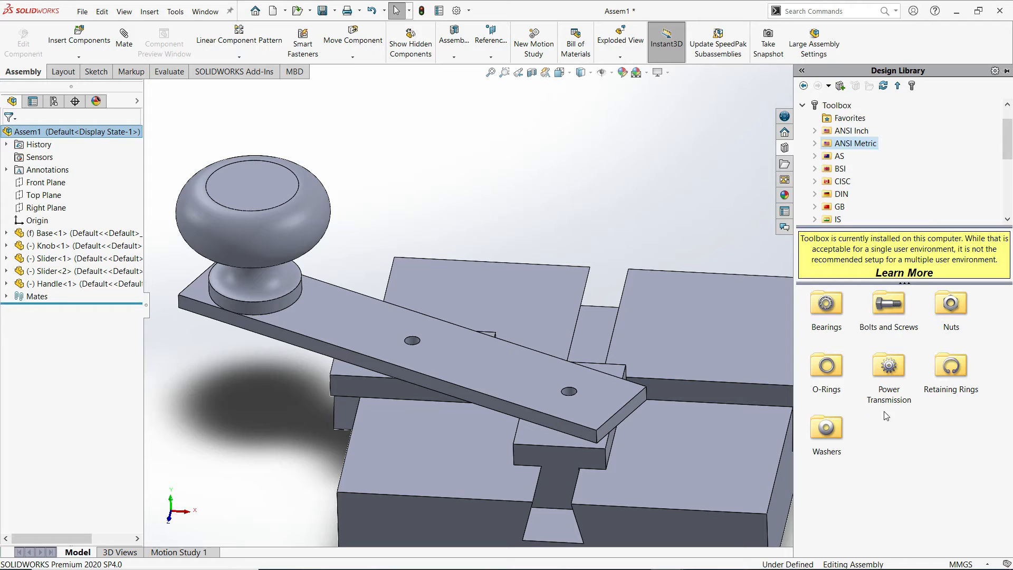
double_click(888, 307)
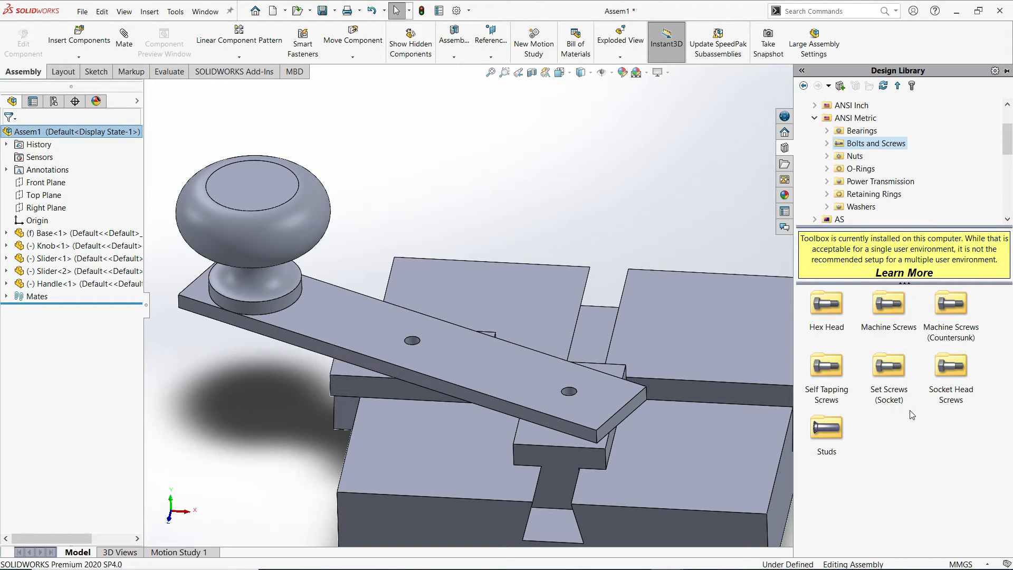
double_click(887, 308)
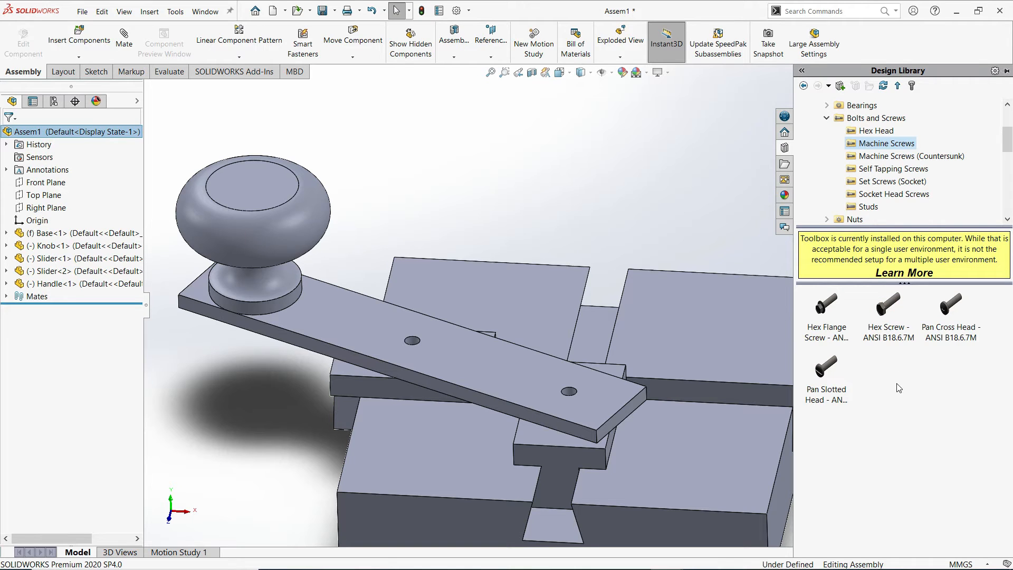
scroll(603, 281, up, 2)
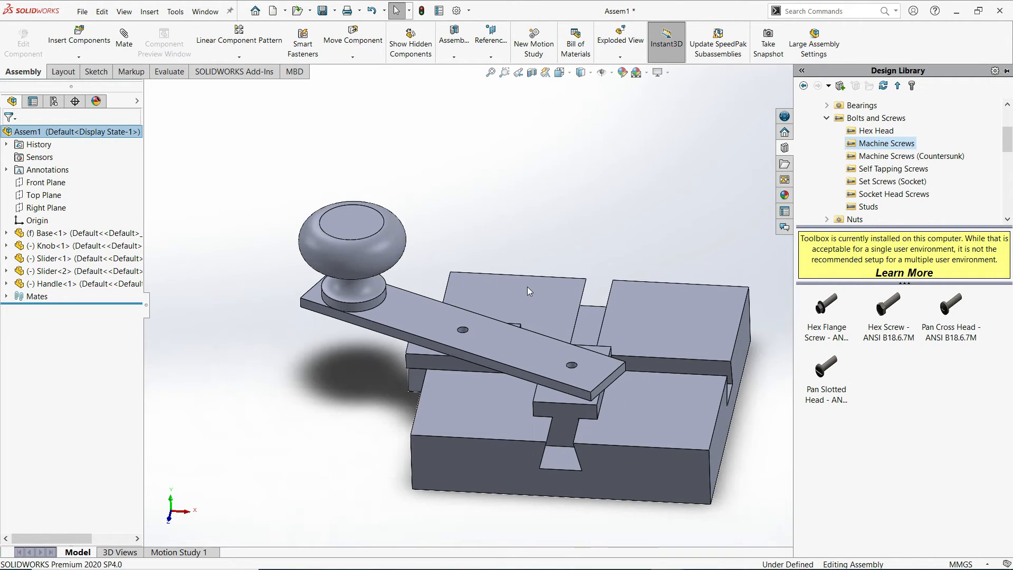
scroll(525, 286, down, 3)
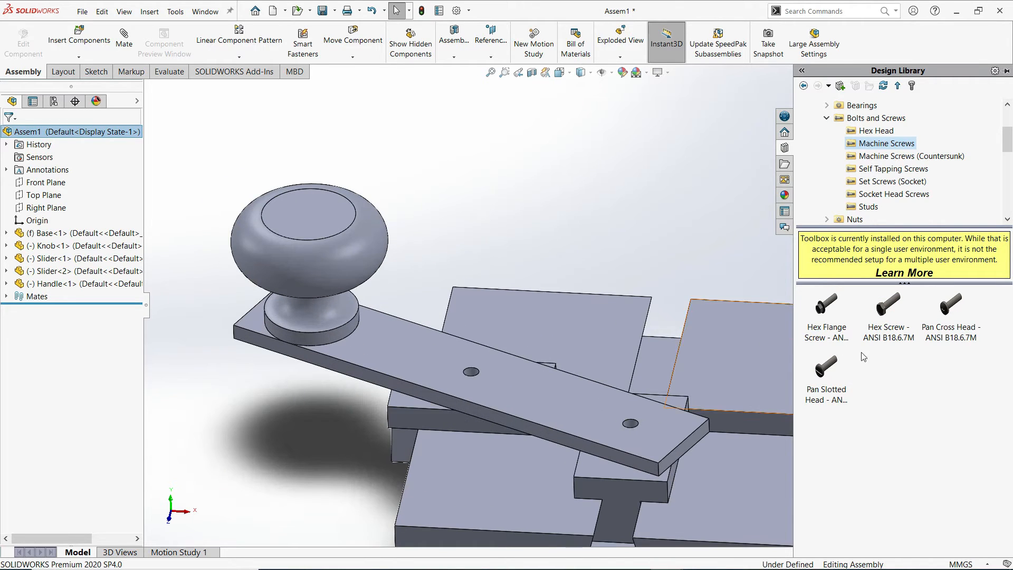
Step: Insert a Pan Cross Head - ANSI B18.6.7M machine screw above the knob and set its size to M3
drag(942, 328, 483, 133)
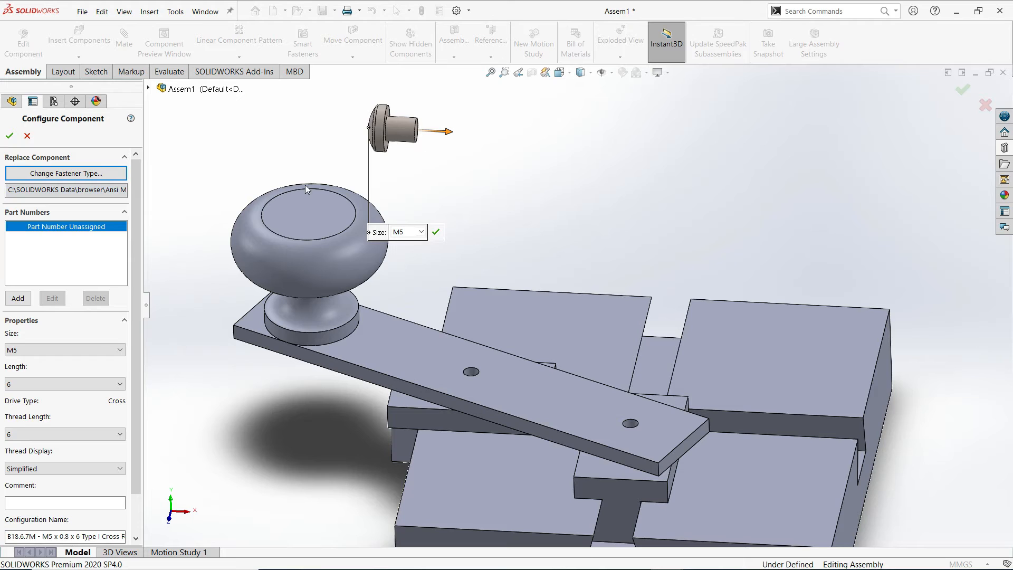
click(421, 232)
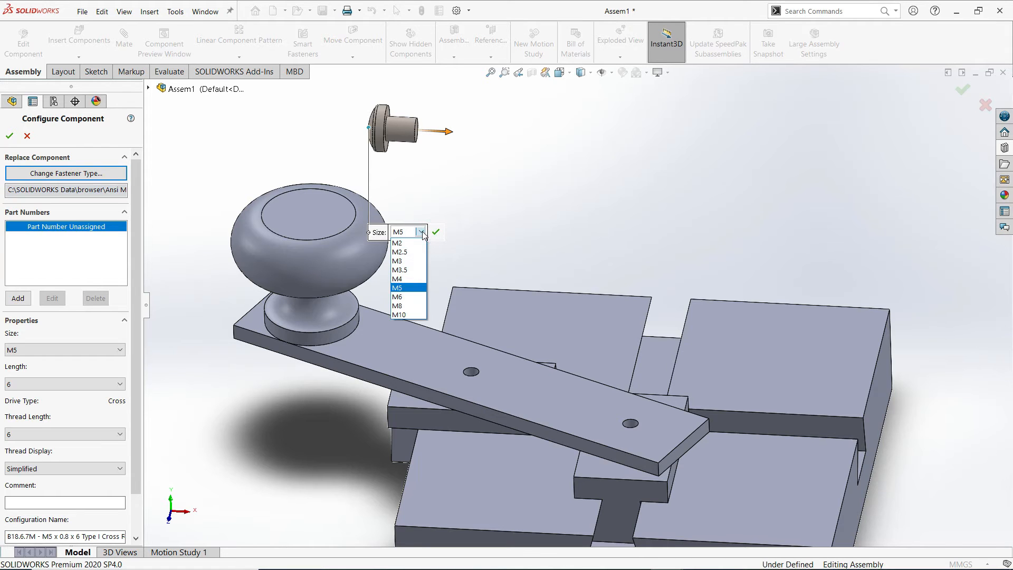
click(400, 261)
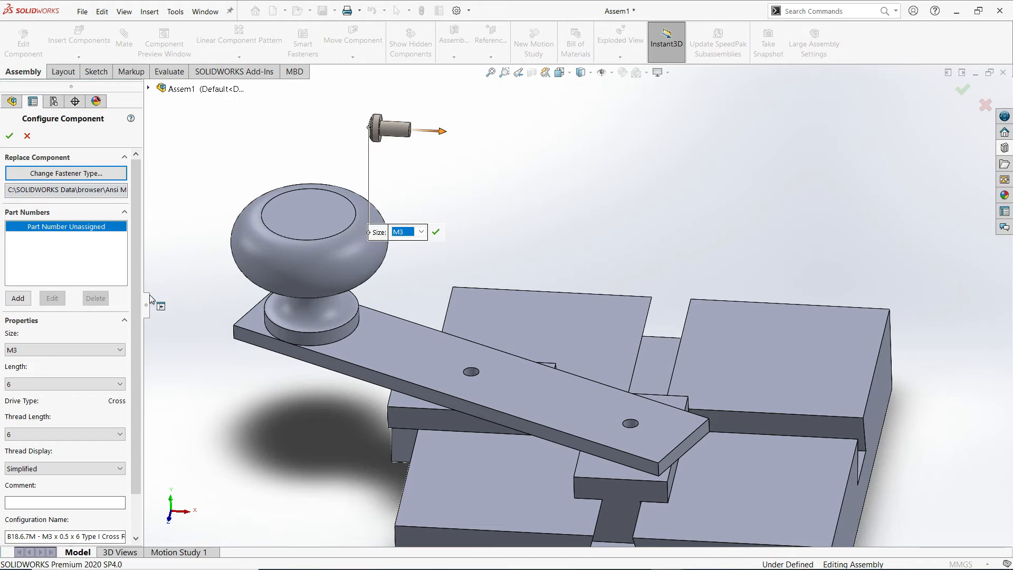
Step: Set the screw's length to 5 and accept its configuration
click(115, 389)
click(48, 411)
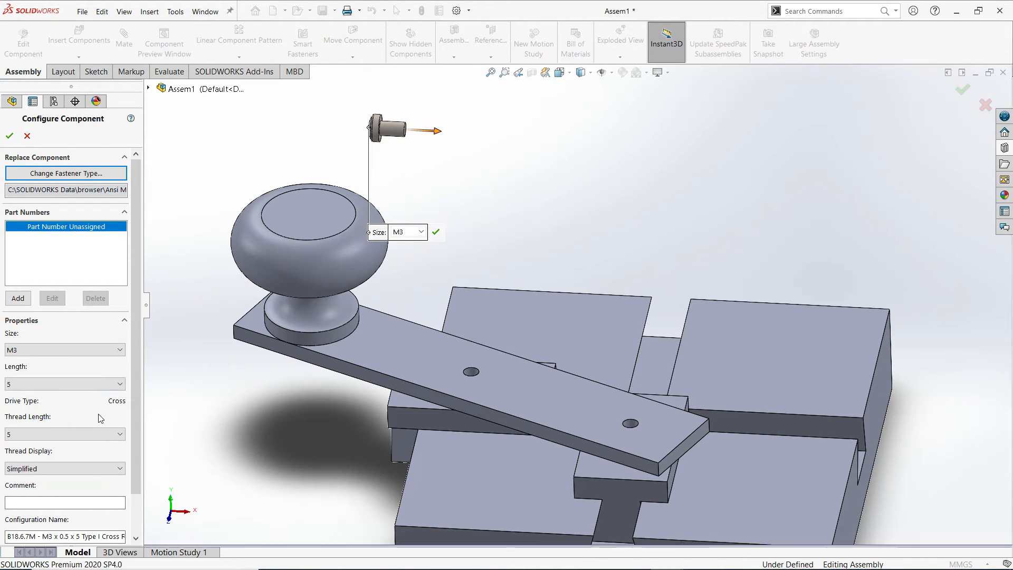
mouse_move(132, 352)
mouse_down()
mouse_move(130, 404)
mouse_move(129, 340)
mouse_up()
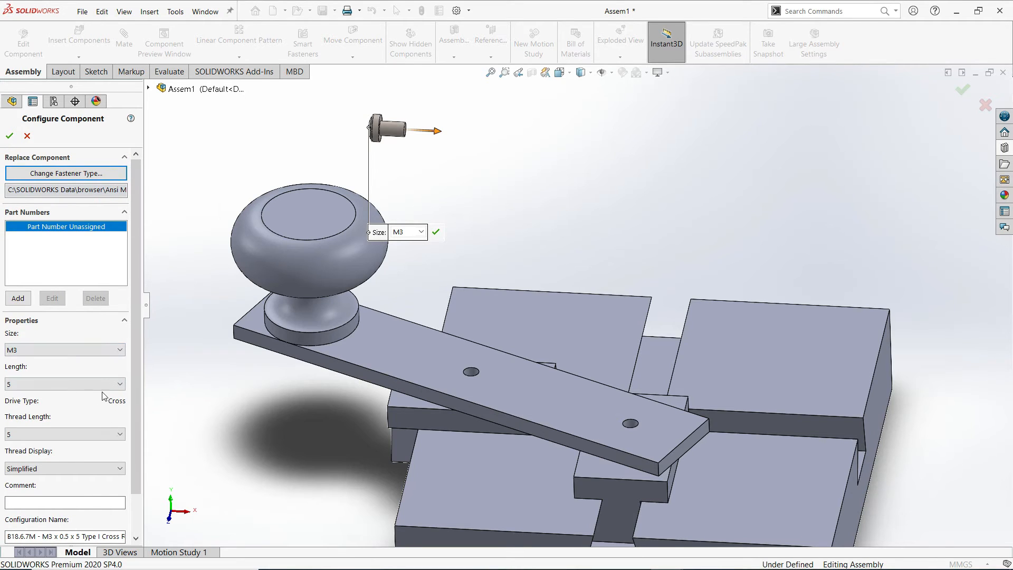
click(77, 384)
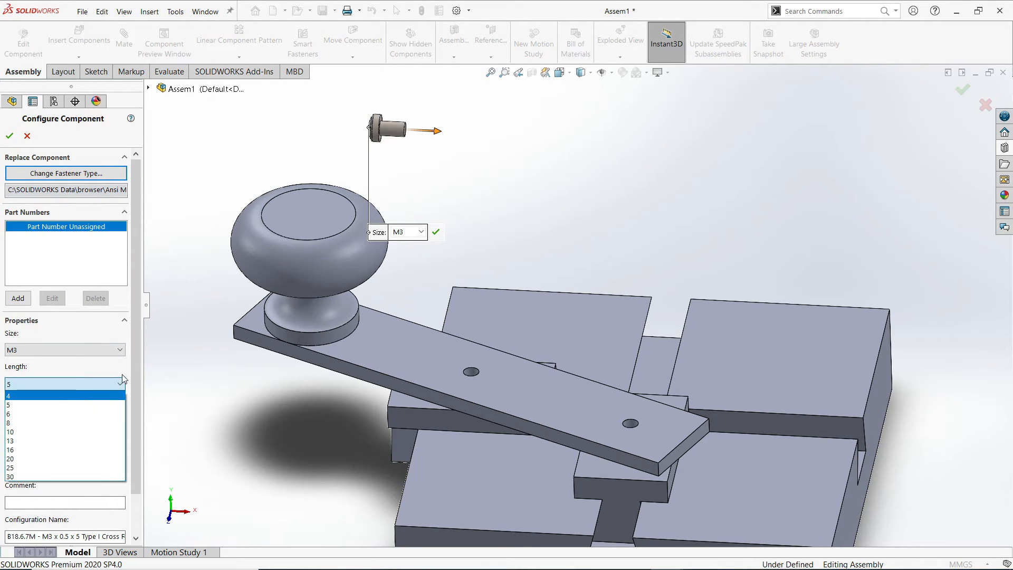
click(35, 404)
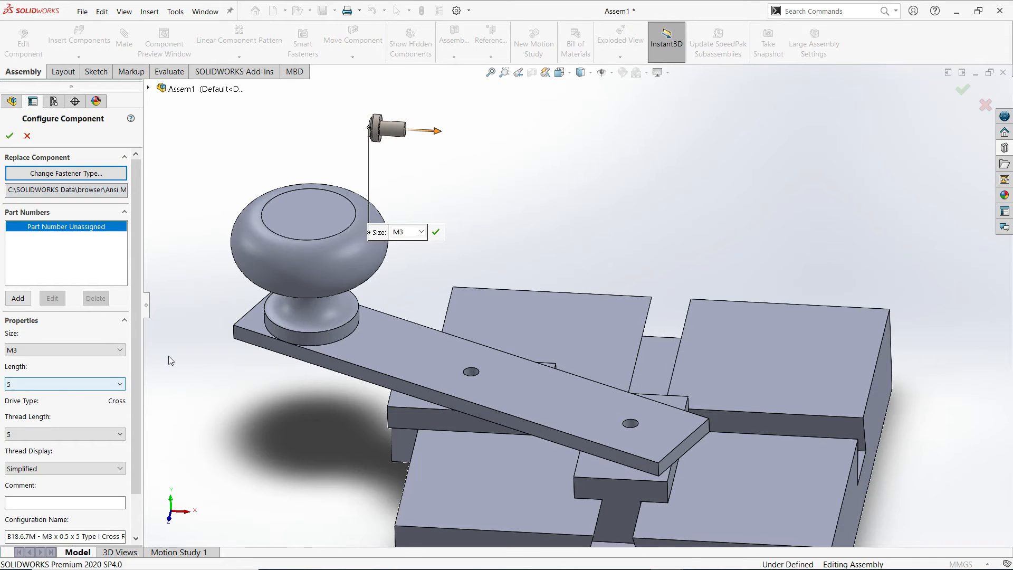
scroll(384, 165, down, 3)
scroll(451, 305, up, 4)
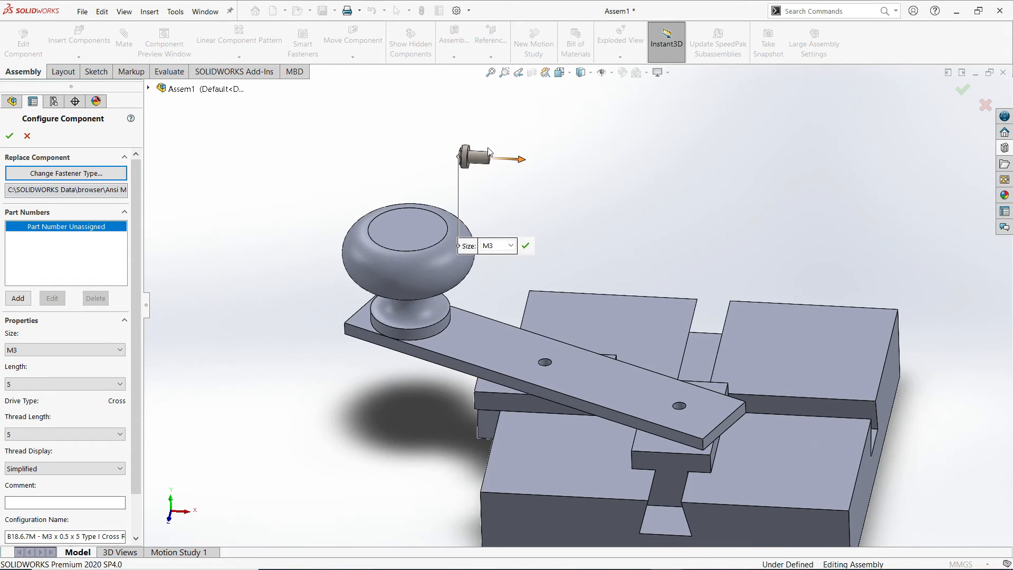
scroll(487, 192, down, 5)
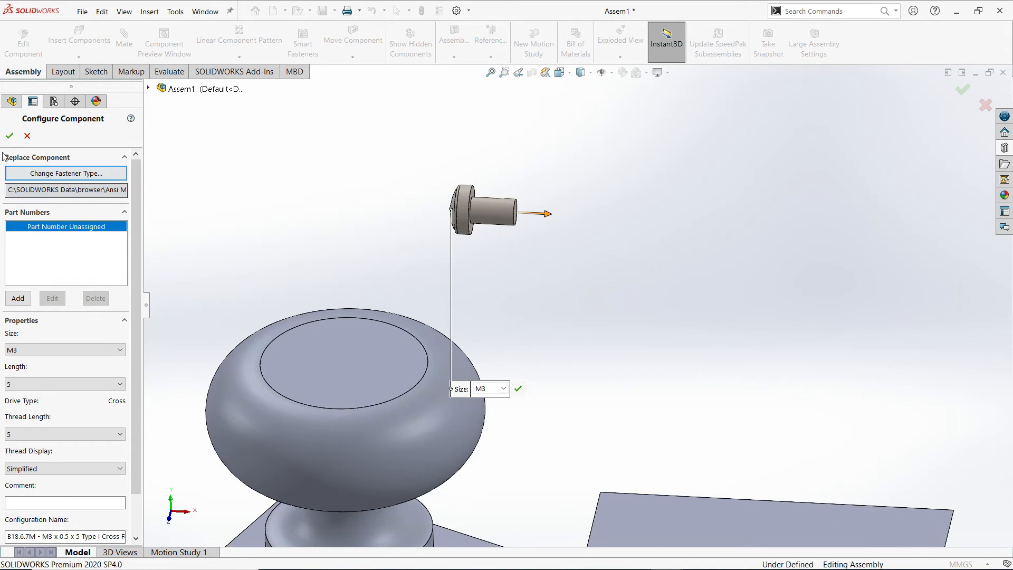
click(10, 136)
Step: Place a second copy of the M3 screw in the free space above the handle and finish inserting components
scroll(590, 413, up, 4)
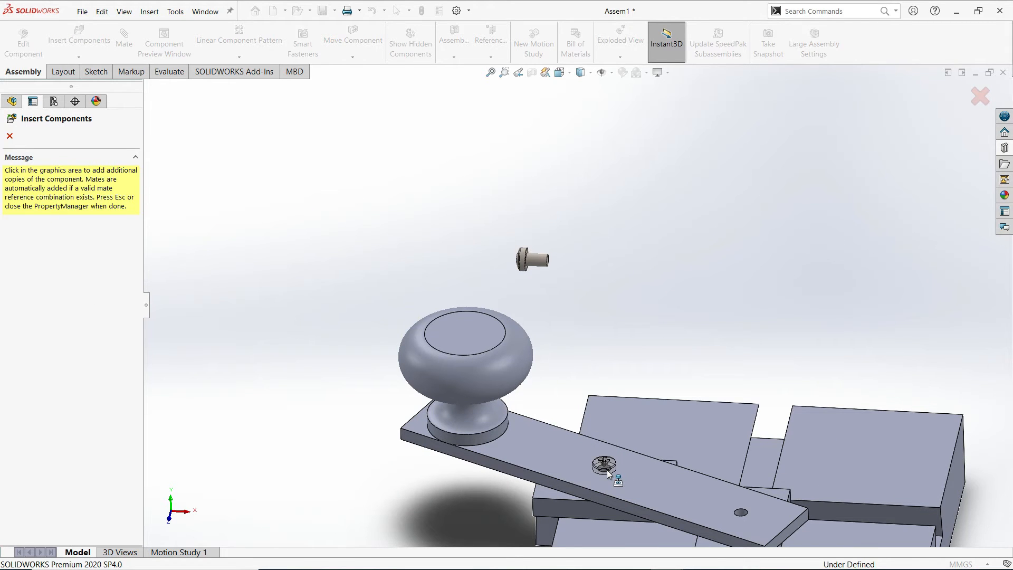
scroll(606, 470, down, 5)
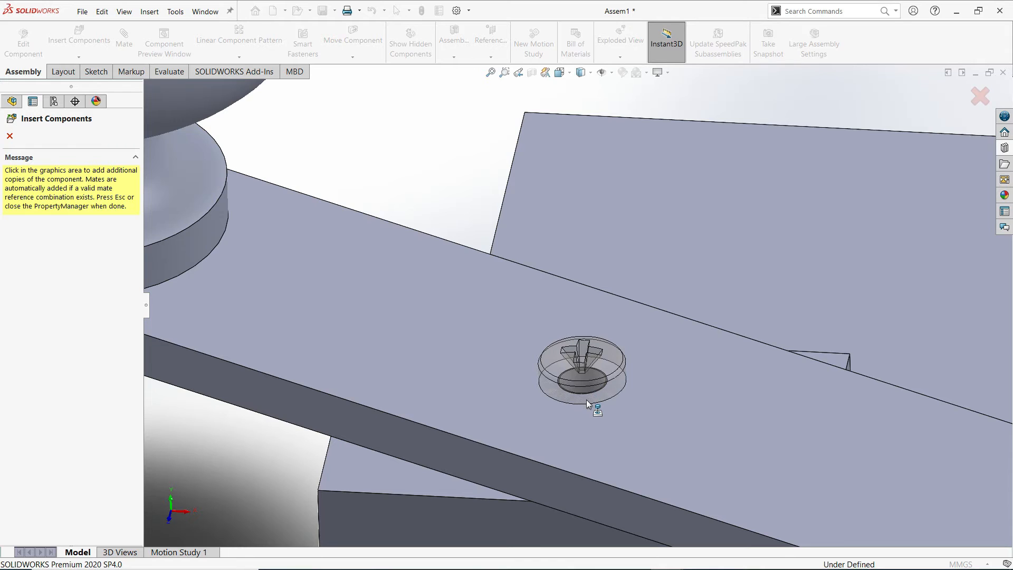
scroll(587, 399, up, 4)
scroll(575, 258, up, 3)
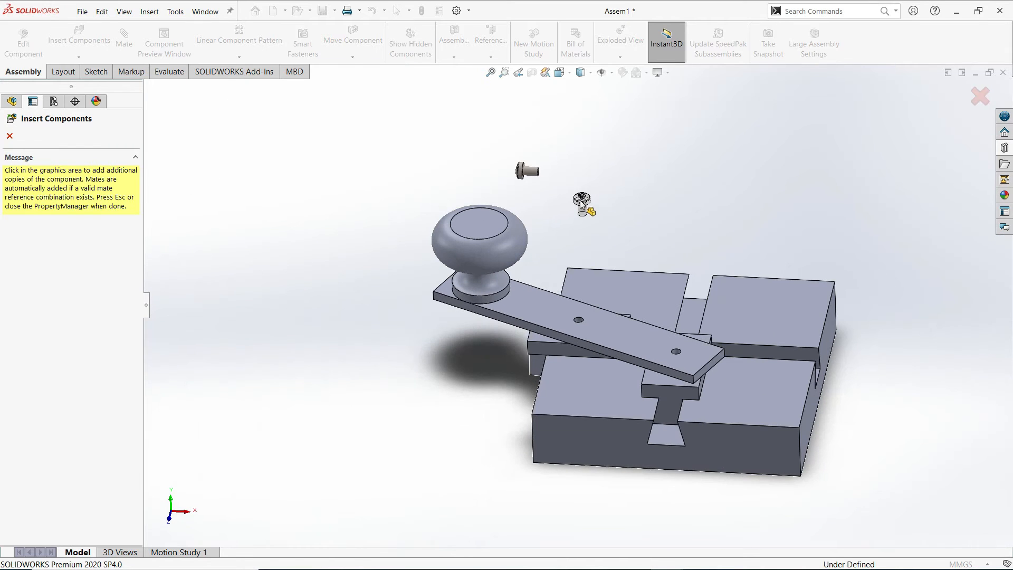
scroll(658, 199, down, 1)
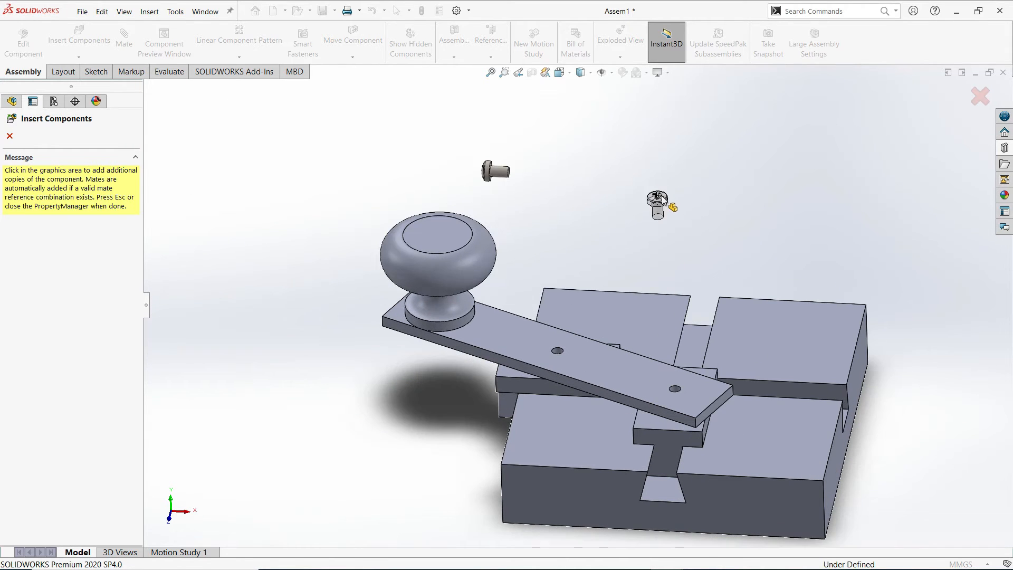
scroll(633, 202, down, 1)
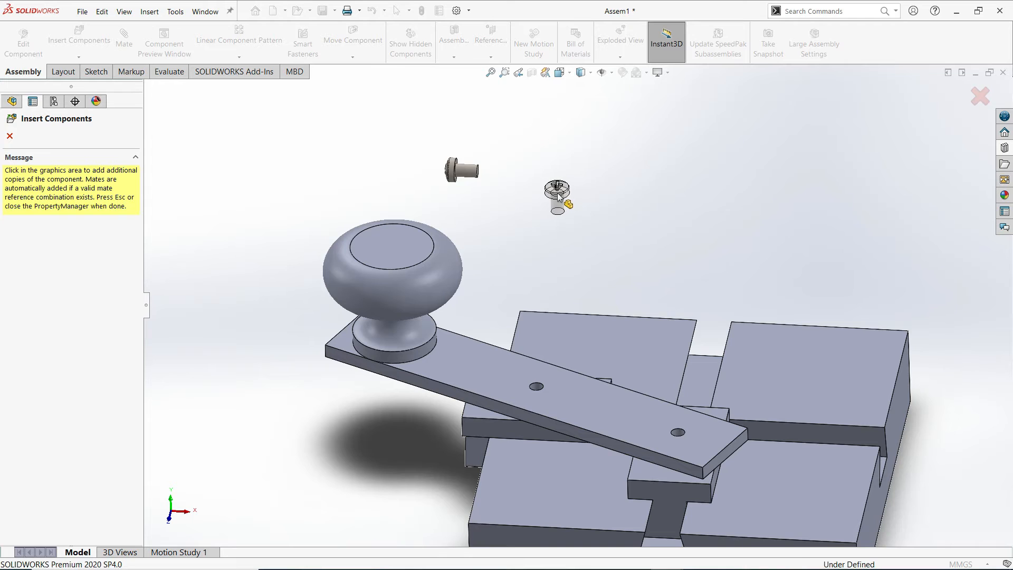
click(557, 198)
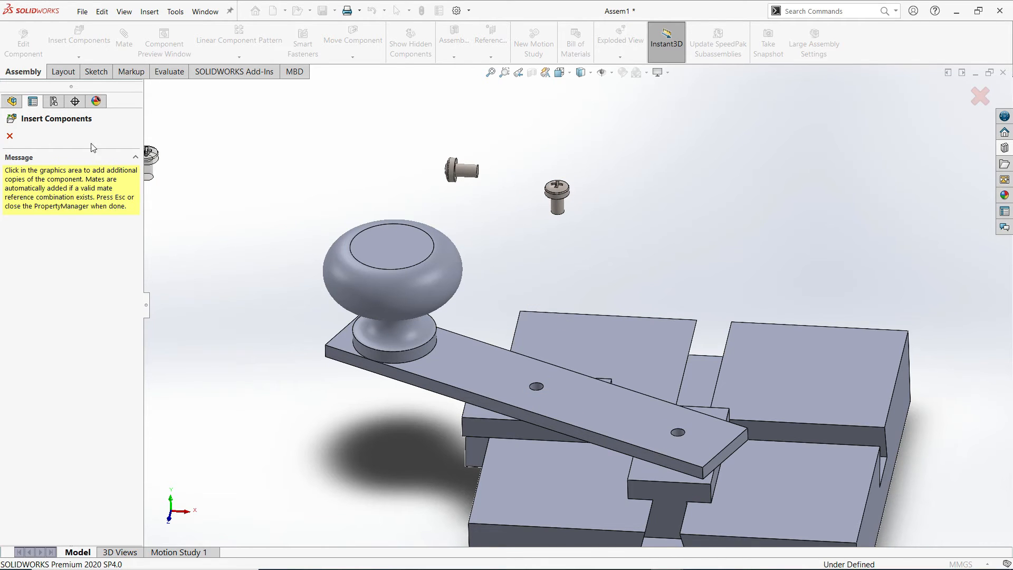
click(9, 137)
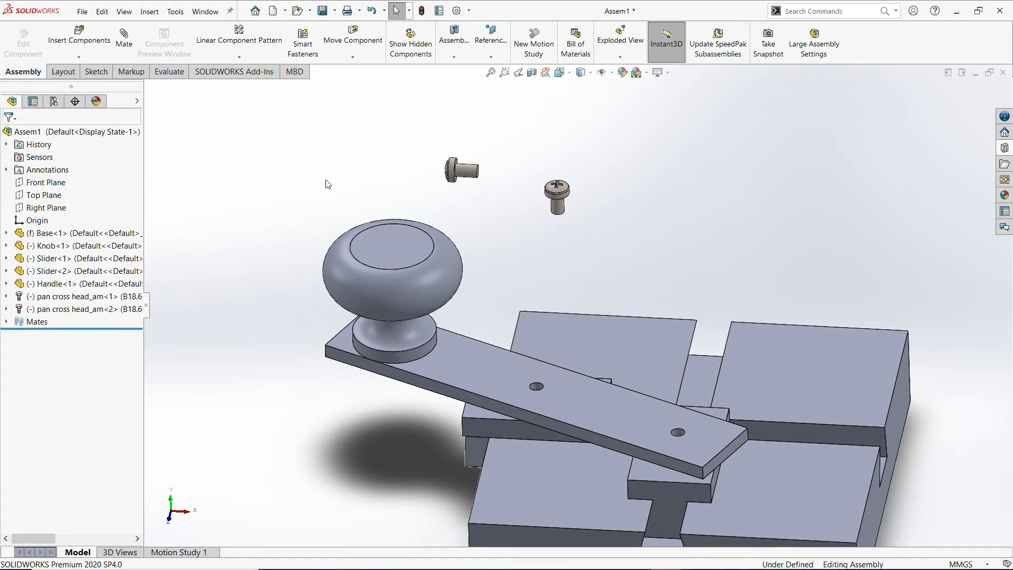
Step: Add a concentric mate between the first screw's shank and the handle hole nearer the knob
click(124, 38)
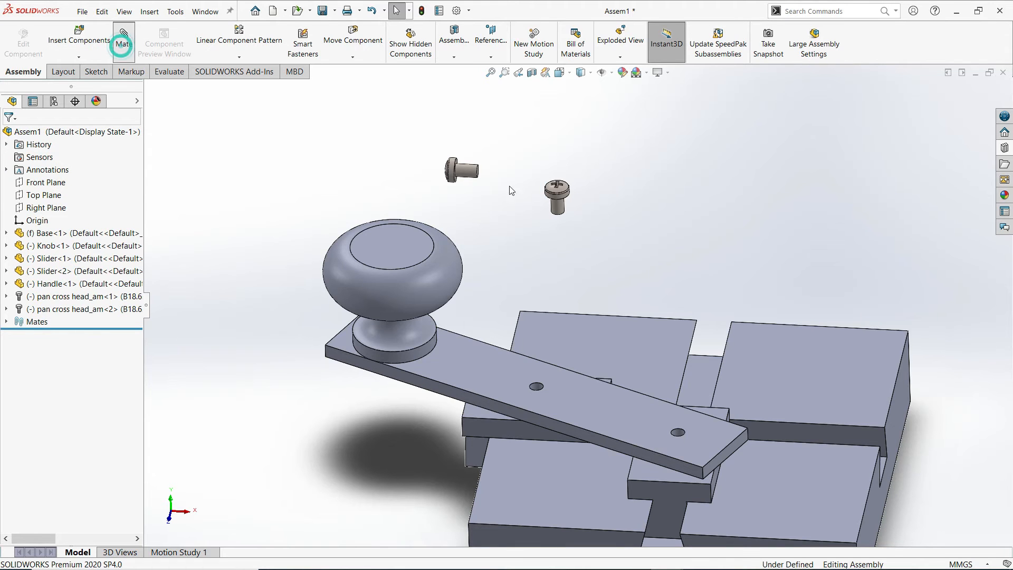
scroll(491, 159, down, 5)
click(436, 196)
scroll(474, 237, up, 5)
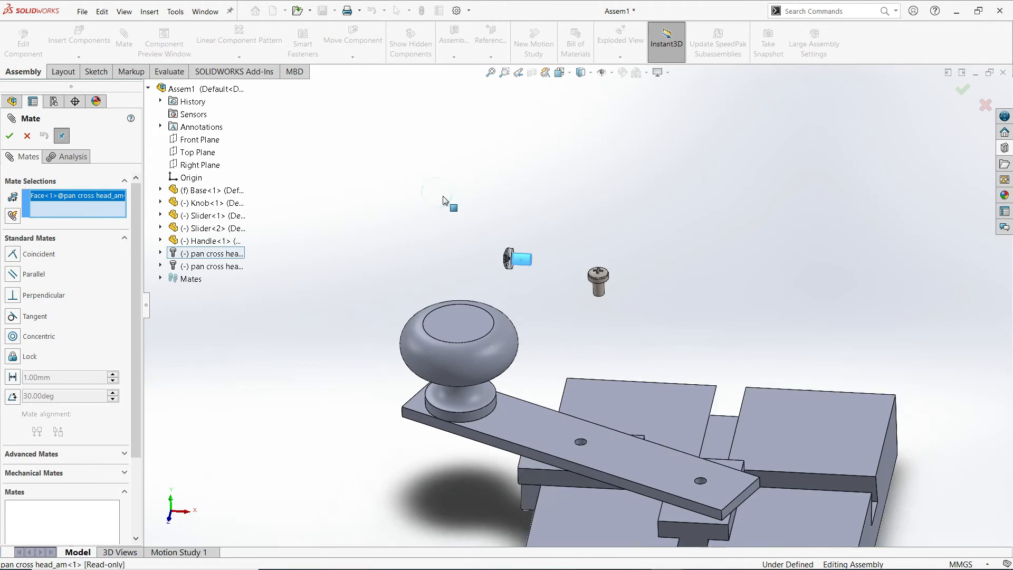
scroll(590, 385, down, 6)
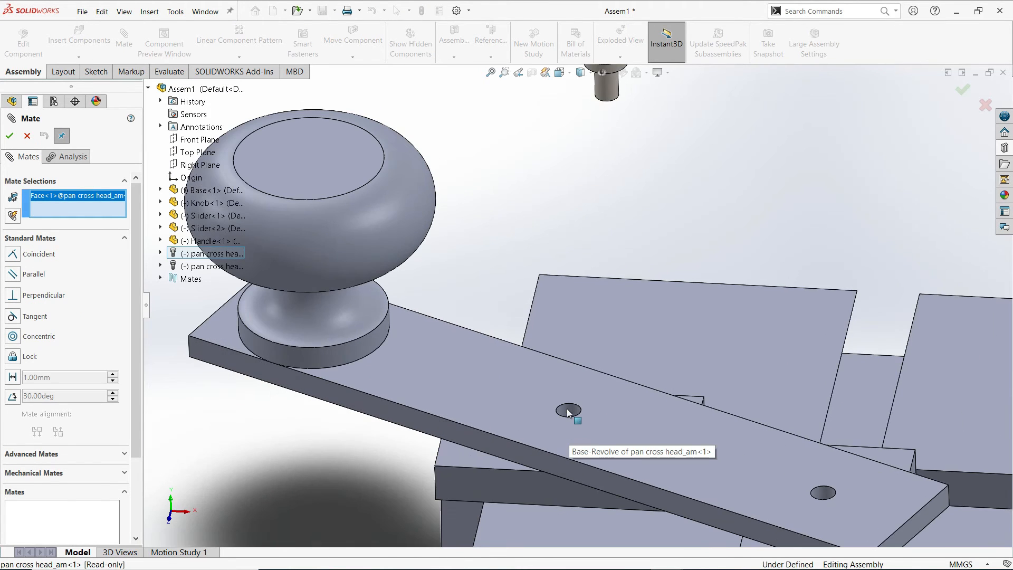
click(569, 411)
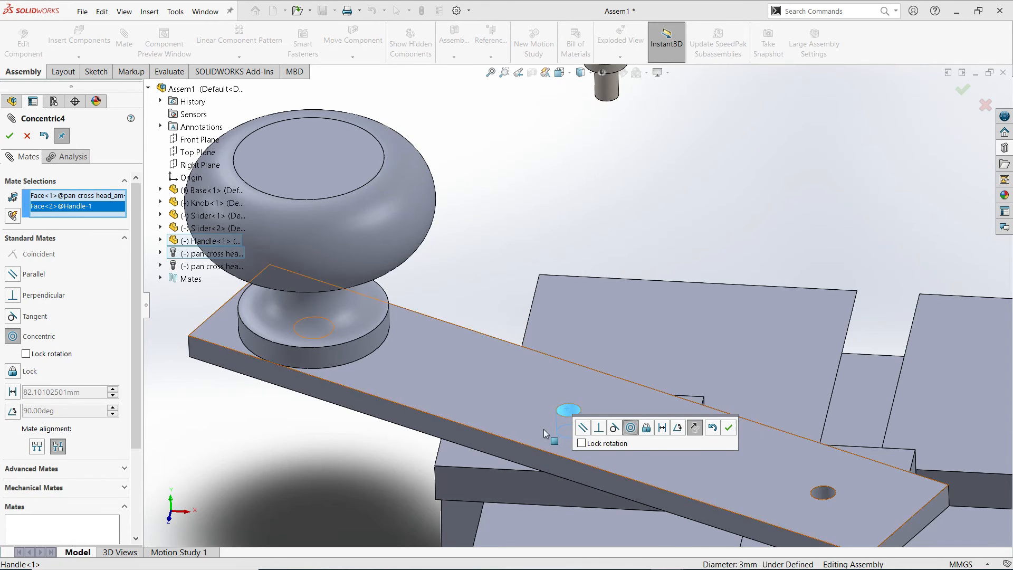
scroll(544, 429, up, 3)
middle_drag(515, 411, 605, 441)
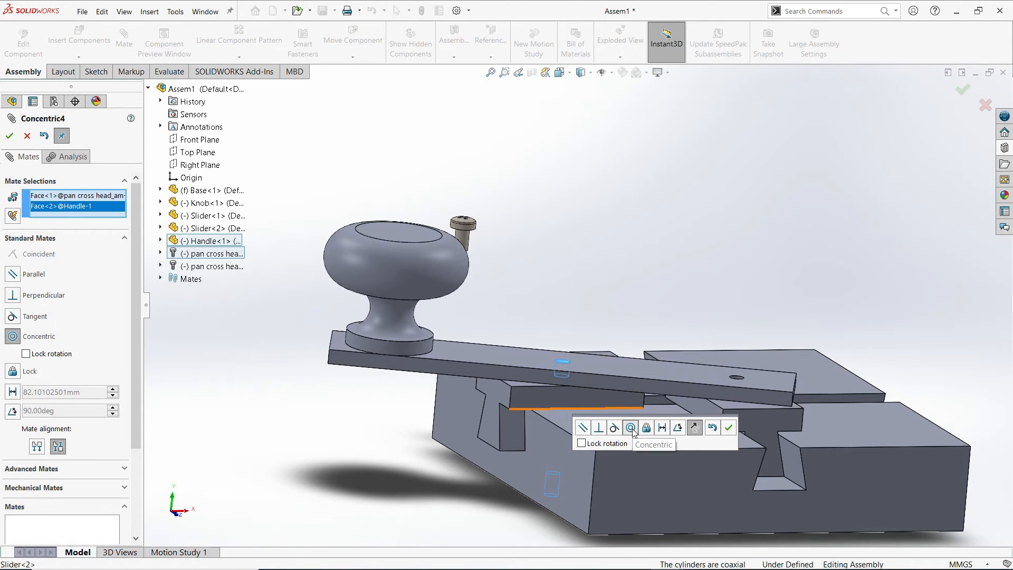
click(729, 430)
Step: Leave the Mate command and pull the first screw down below the base with free-drag Move Component to expose its head
middle_drag(728, 430, 567, 428)
scroll(578, 413, down, 10)
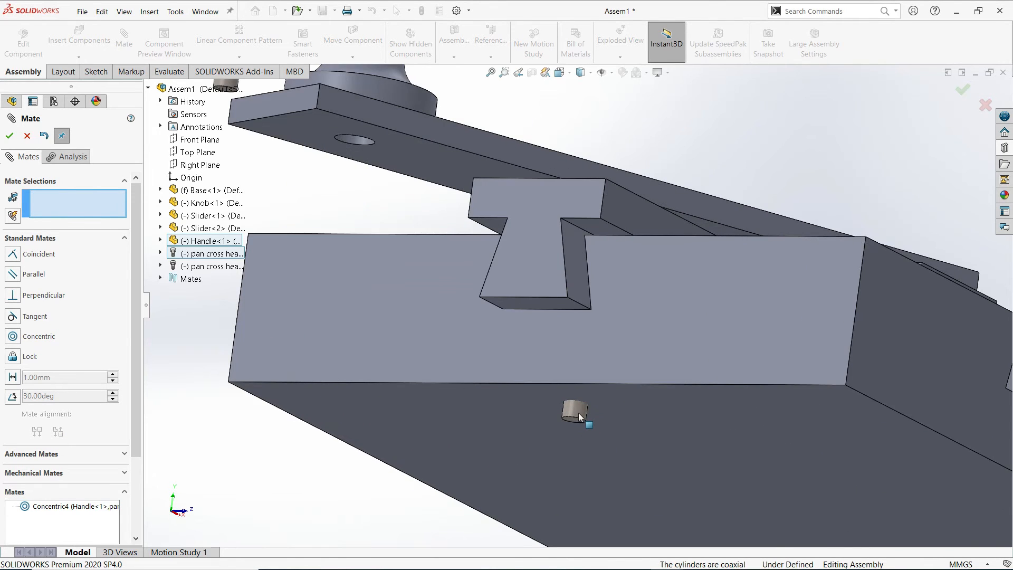
key(f)
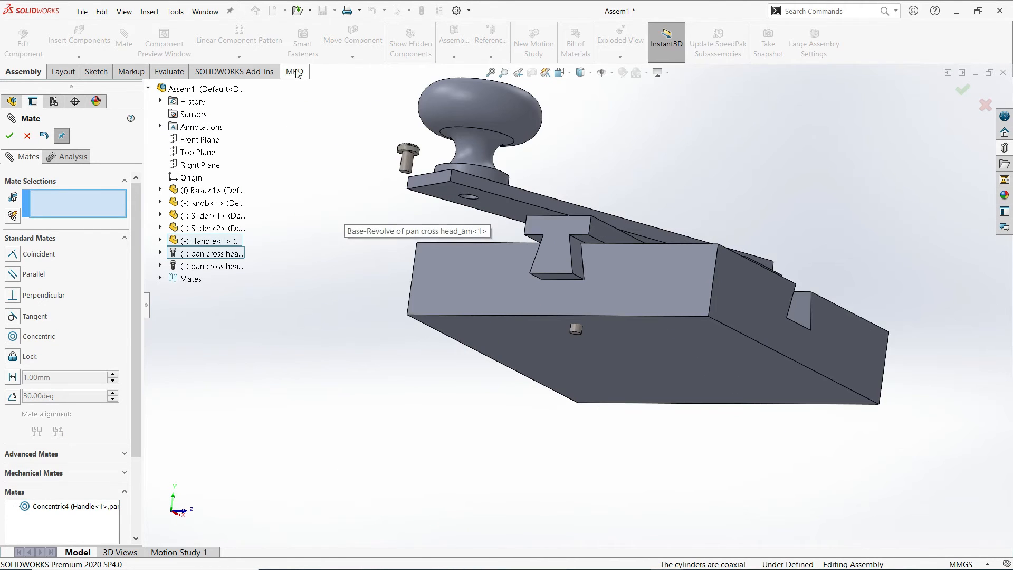
click(26, 135)
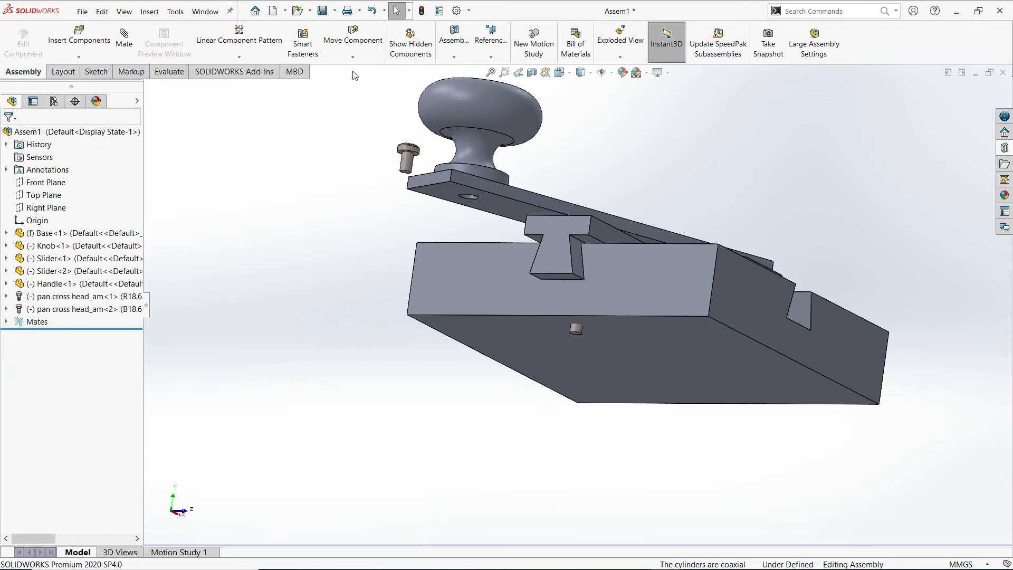
click(353, 56)
click(353, 71)
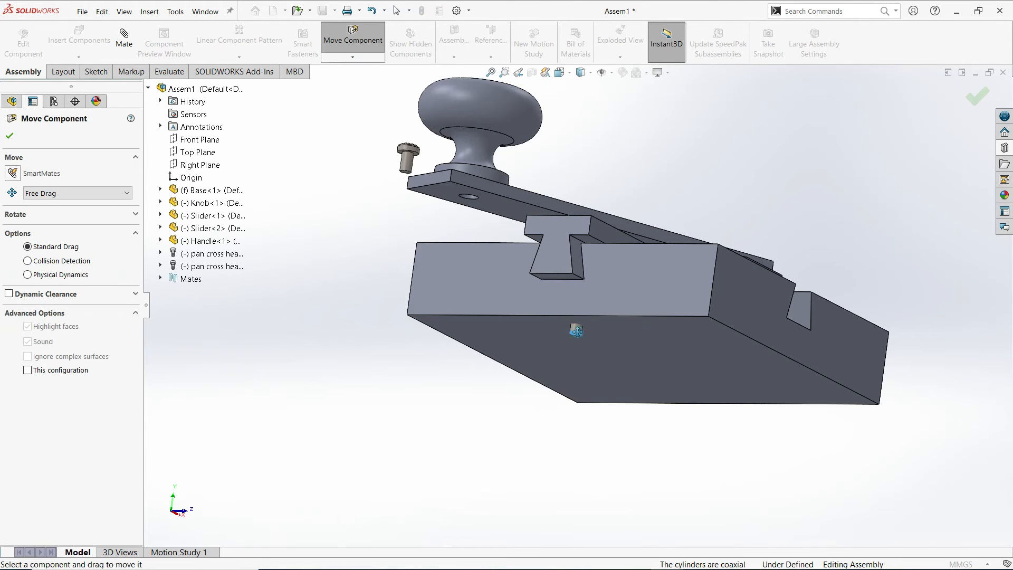
drag(576, 331, 577, 371)
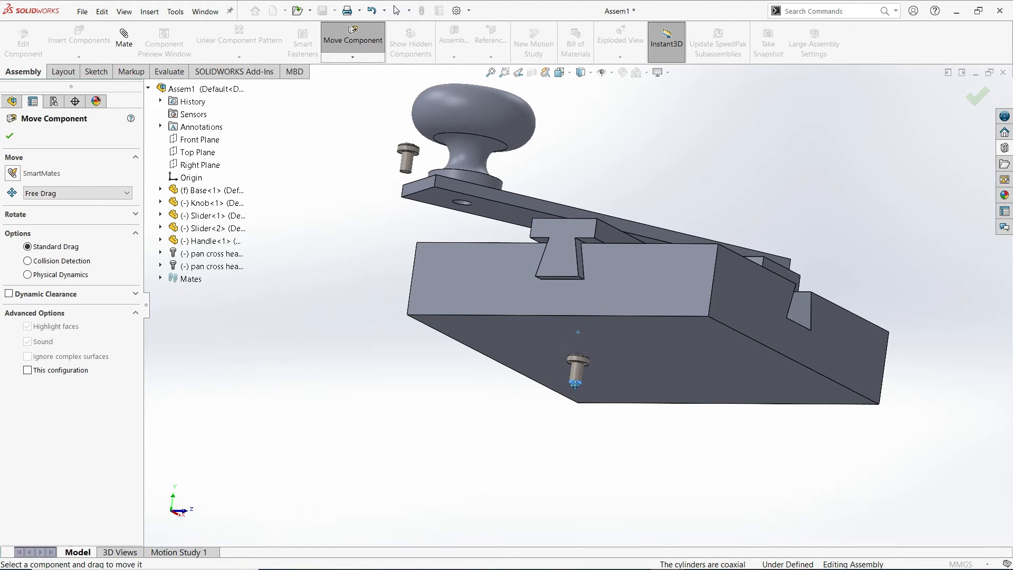
Step: Clear the mate selections and add a coincident mate between the underside of the first screw's head and the handle's top face
click(132, 42)
scroll(589, 367, down, 3)
right_click(74, 204)
click(159, 206)
scroll(561, 443, down, 5)
middle_drag(569, 150, 567, 112)
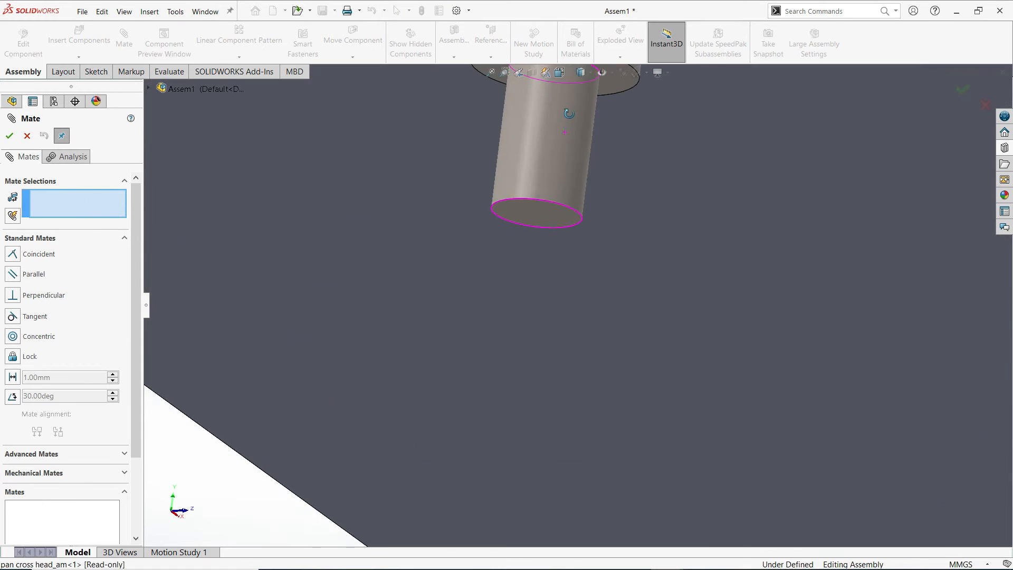
scroll(572, 105, up, 4)
scroll(545, 296, down, 3)
scroll(479, 324, down, 3)
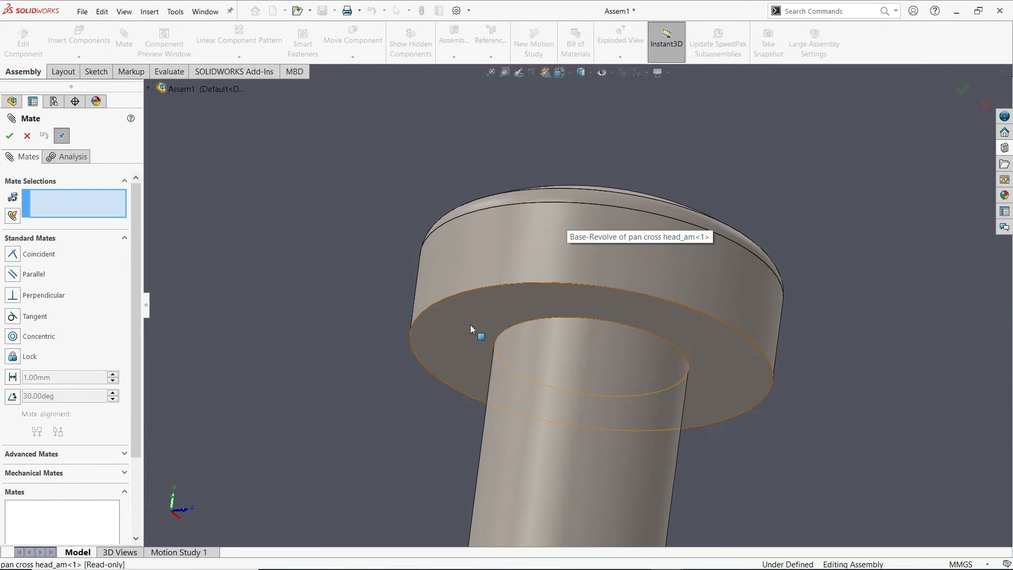
click(470, 325)
scroll(659, 226, up, 8)
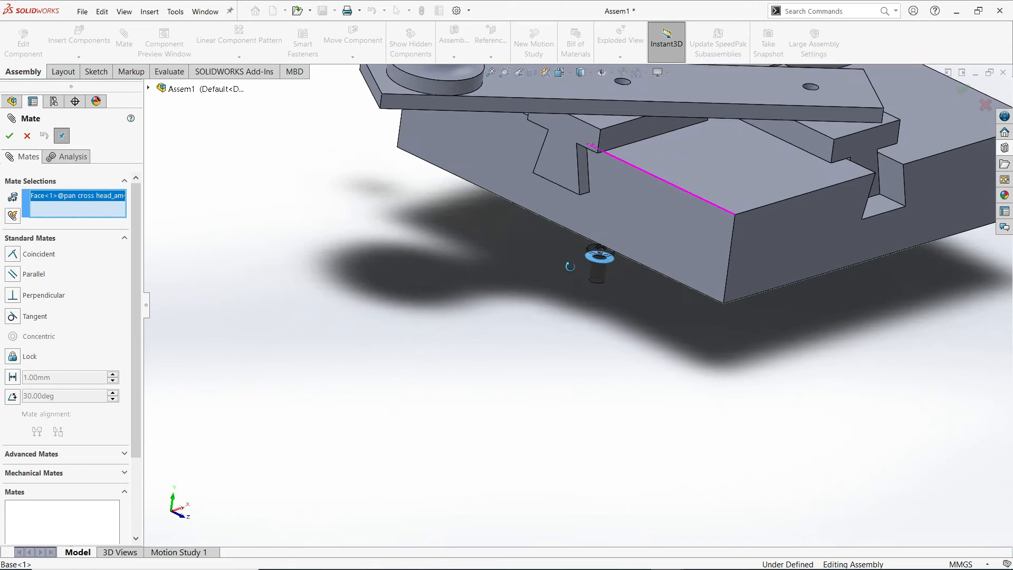
scroll(586, 138, down, 3)
click(565, 198)
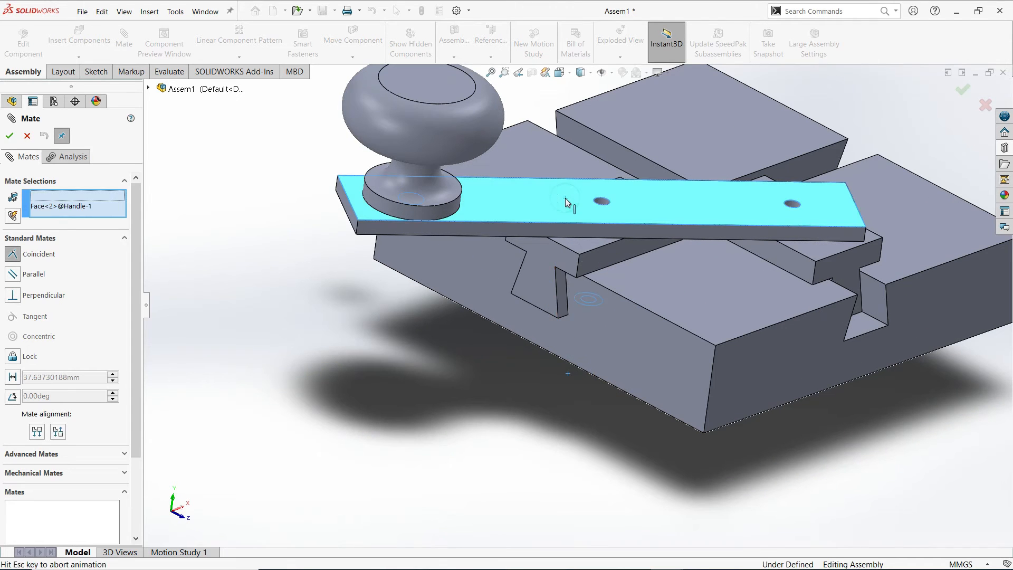
click(711, 182)
Step: Add a concentric mate between the second screw's shank and the handle hole farther from the knob
scroll(692, 188, up, 1)
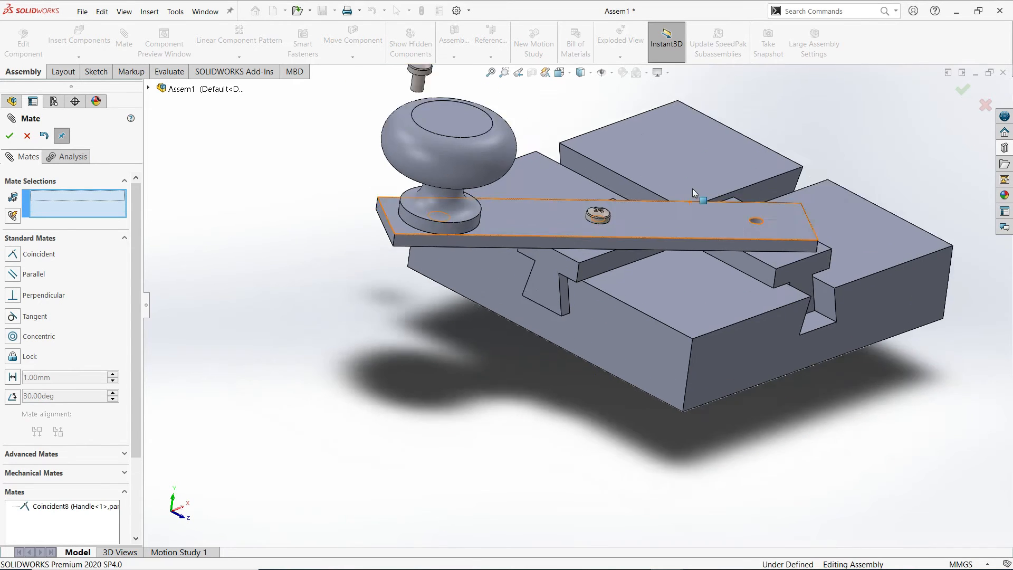
scroll(497, 135, down, 4)
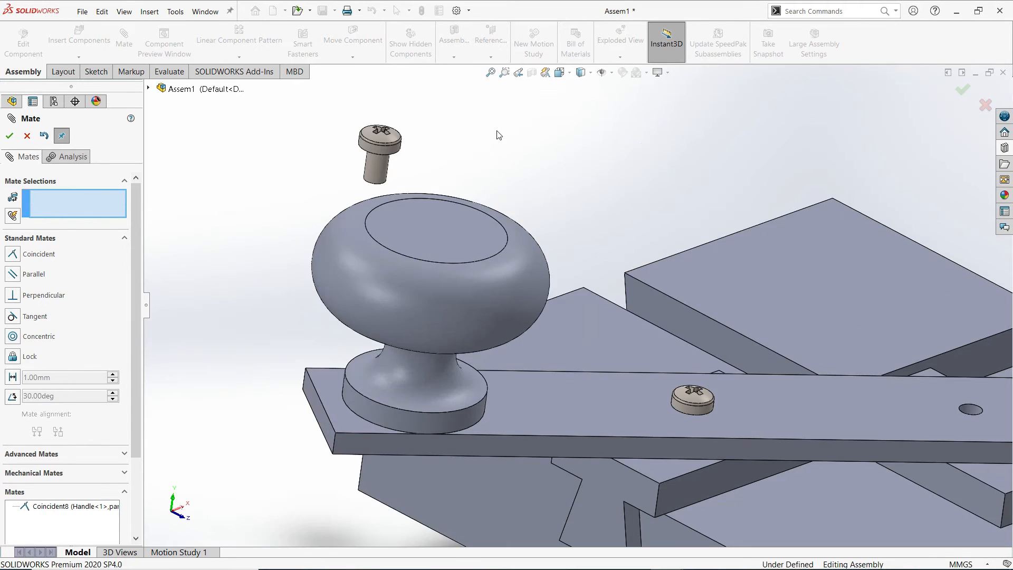
click(377, 169)
scroll(776, 347, down, 6)
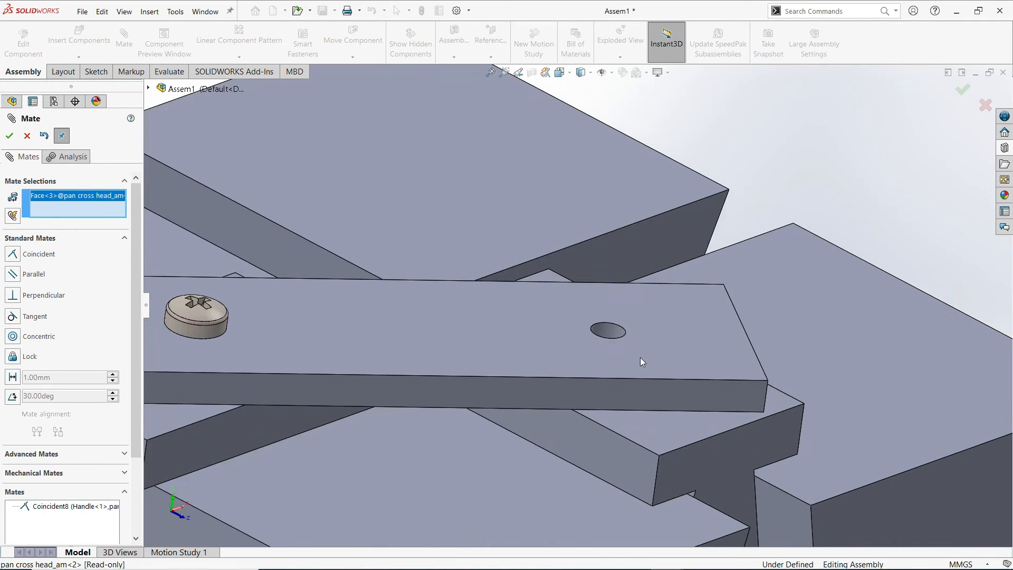
scroll(607, 338, down, 4)
click(601, 326)
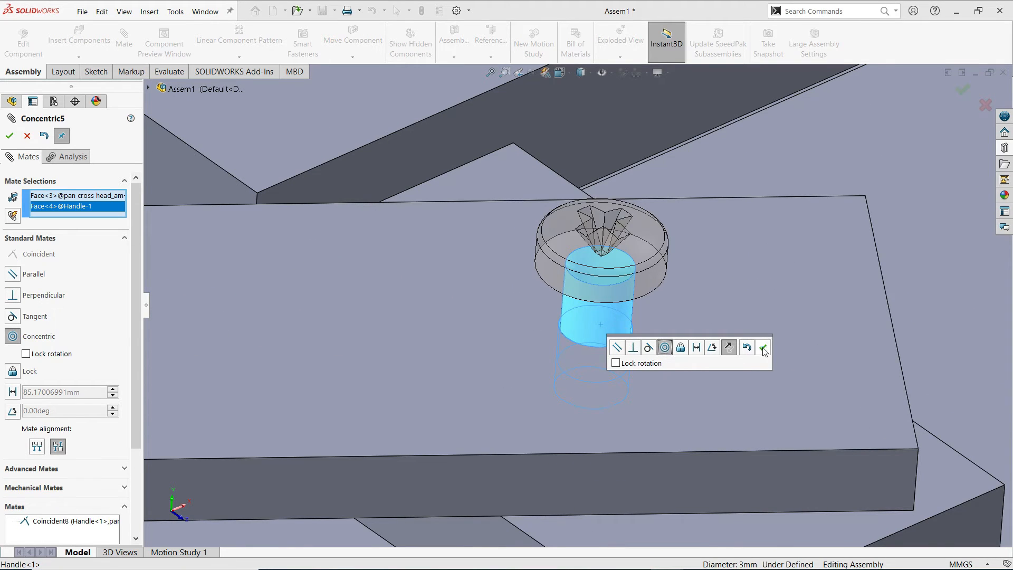
click(763, 349)
Step: Add a coincident mate between the handle's top face and the underside of the second screw's head
click(686, 349)
middle_drag(685, 350, 612, 220)
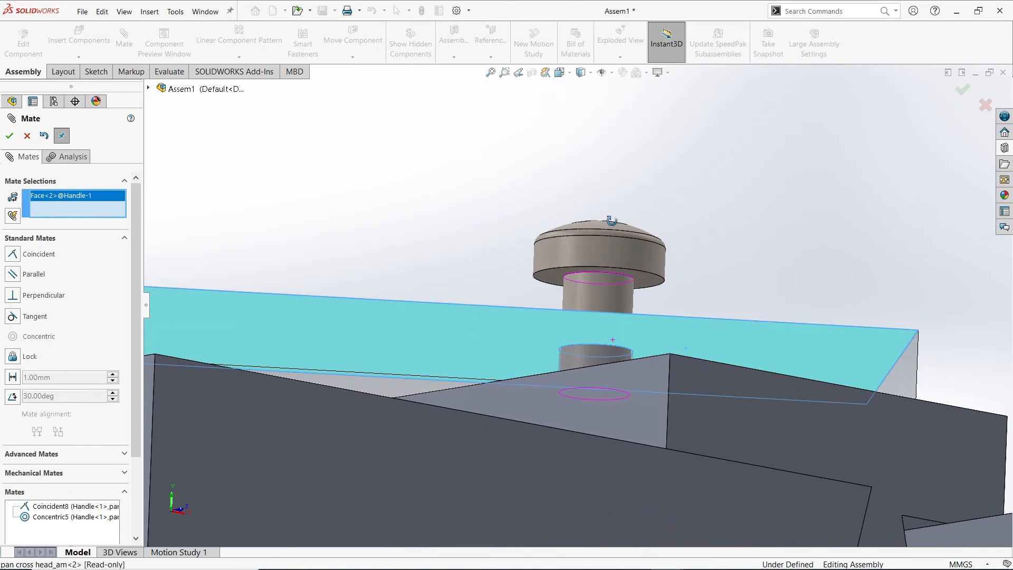
scroll(563, 273, down, 3)
click(550, 290)
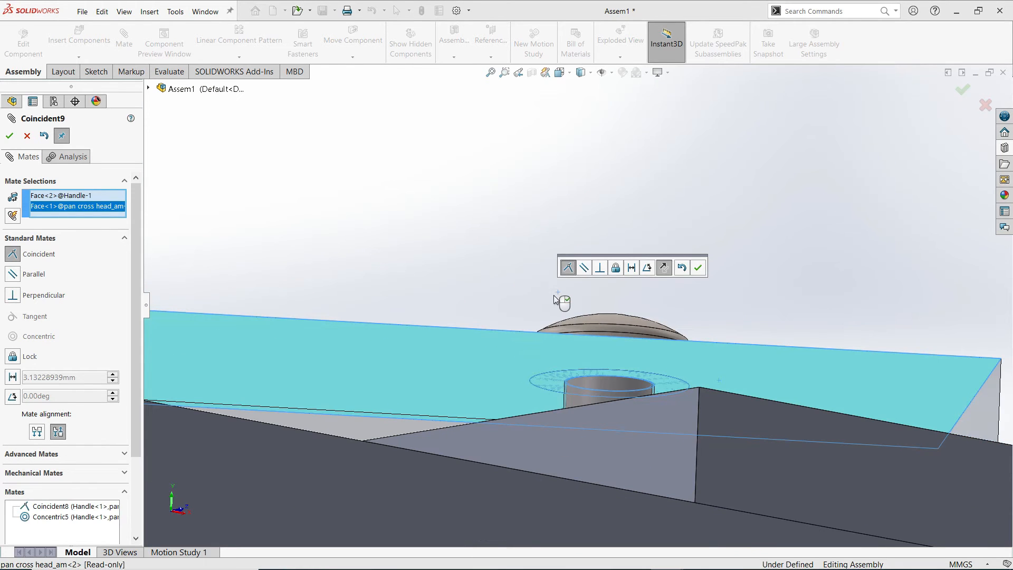
click(699, 269)
key(f)
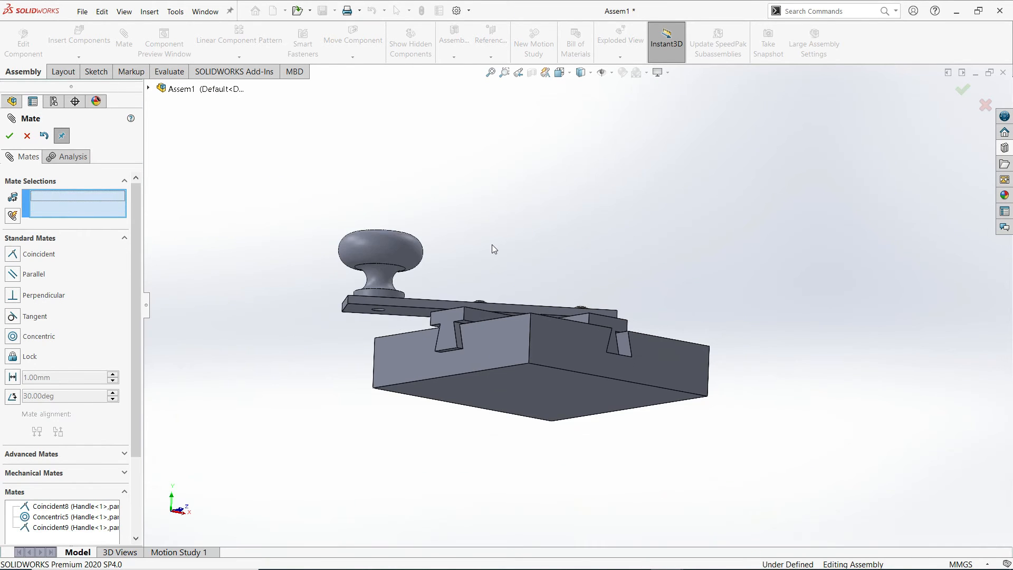
middle_drag(467, 312, 483, 290)
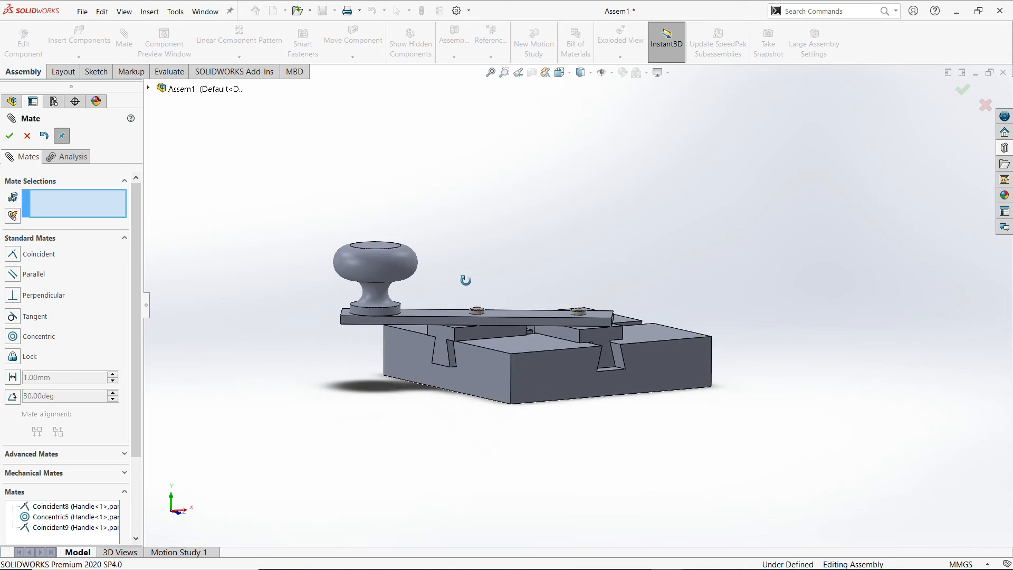
click(1005, 148)
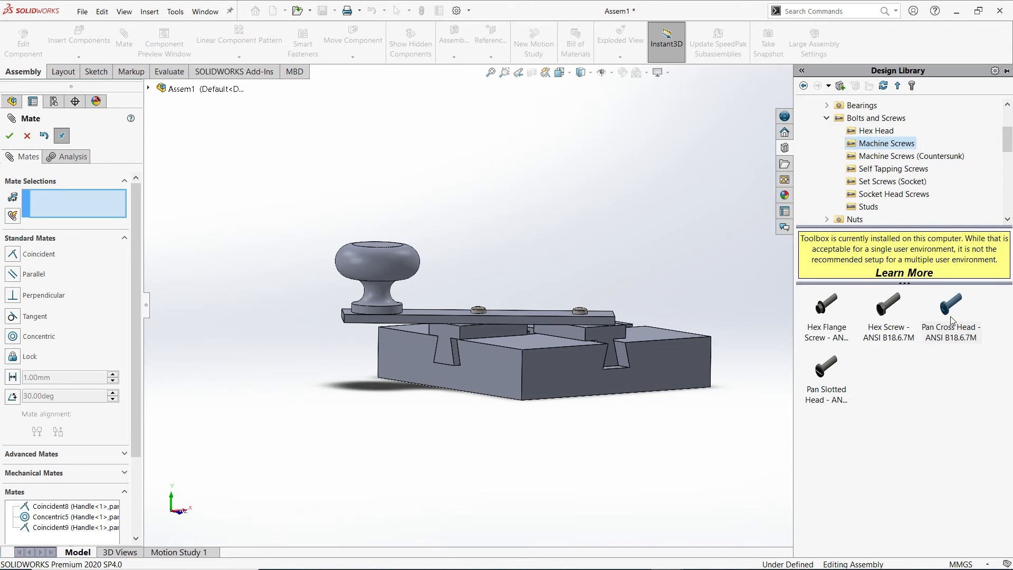
drag(948, 315, 353, 186)
click(582, 296)
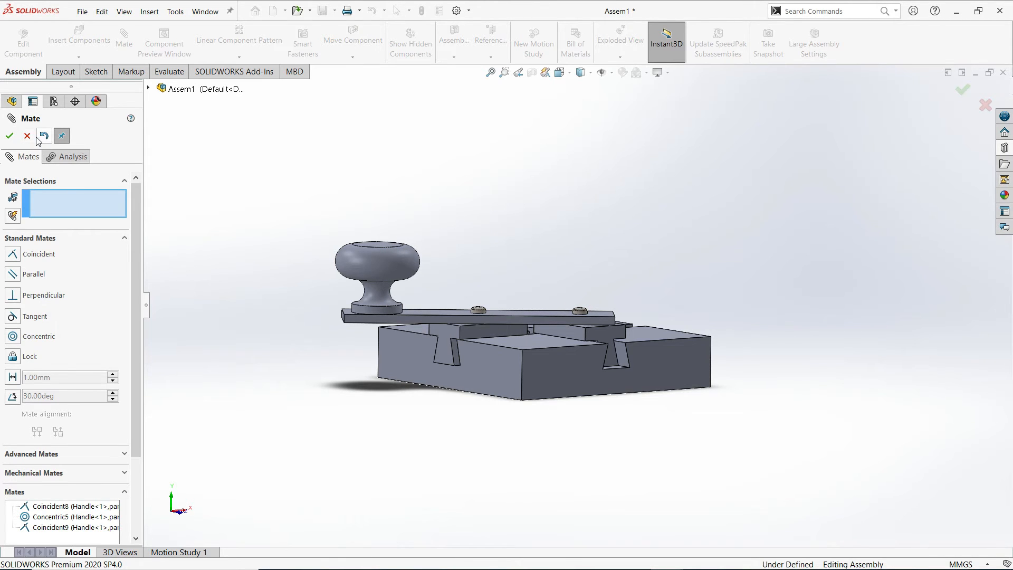
Step: Leave the Mate command and place a Pan Cross Head ANSI B18.6.7M machine screw from Toolbox above the knob
click(27, 136)
click(1003, 149)
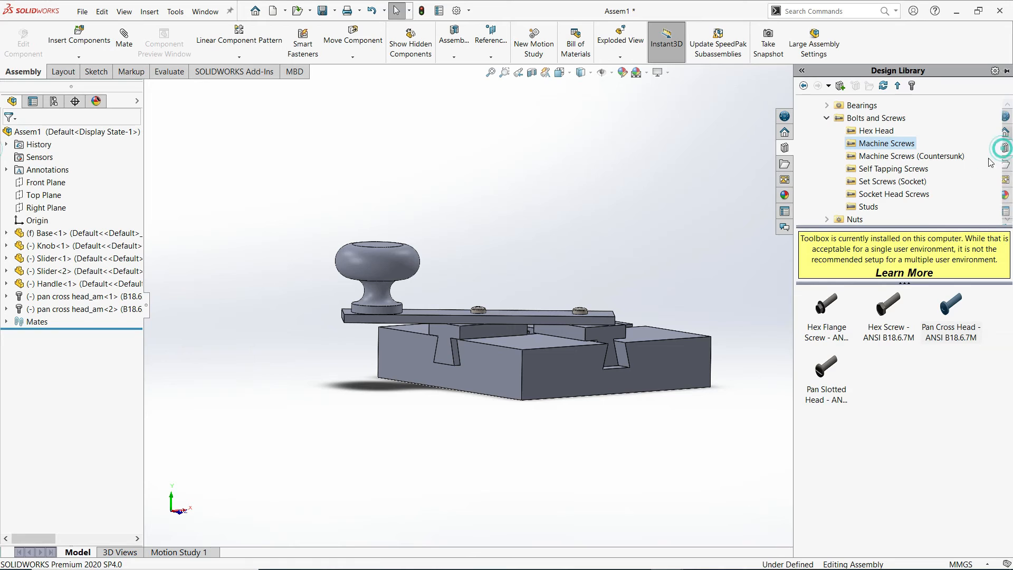
drag(952, 315, 361, 196)
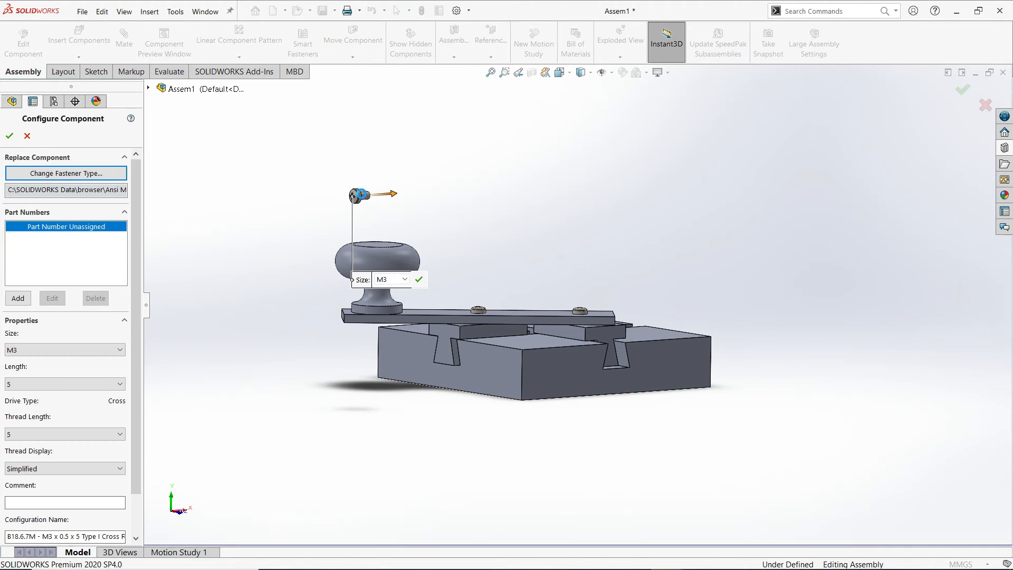
Step: Configure the new screw as size M5 with length 8 and finish inserting after this single copy
click(65, 349)
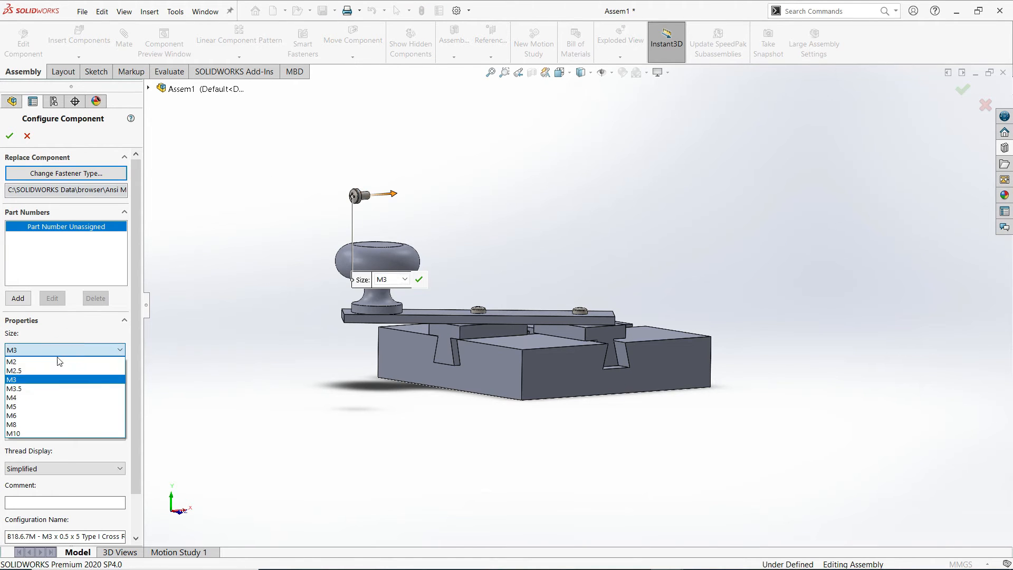
click(32, 407)
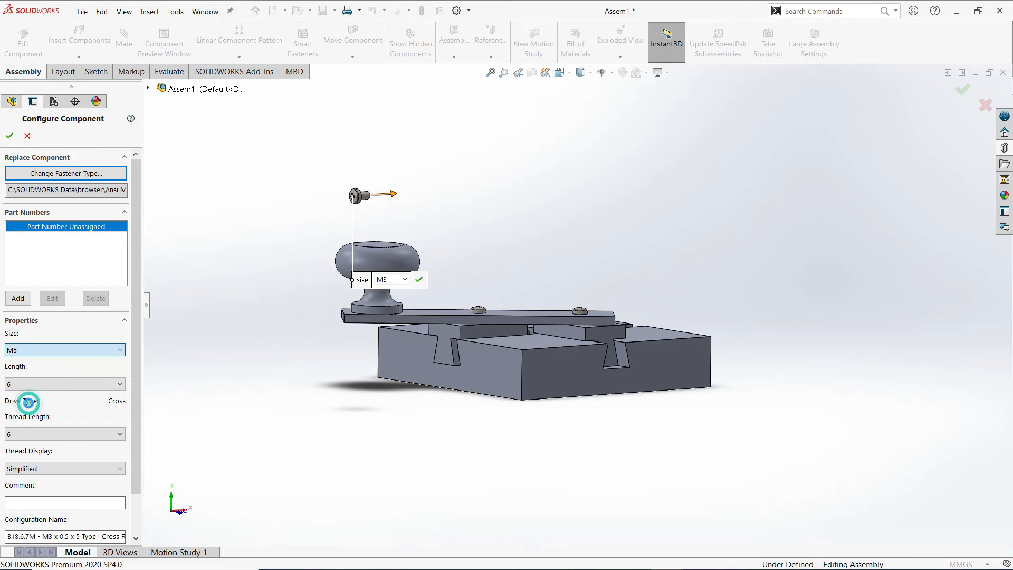
click(117, 385)
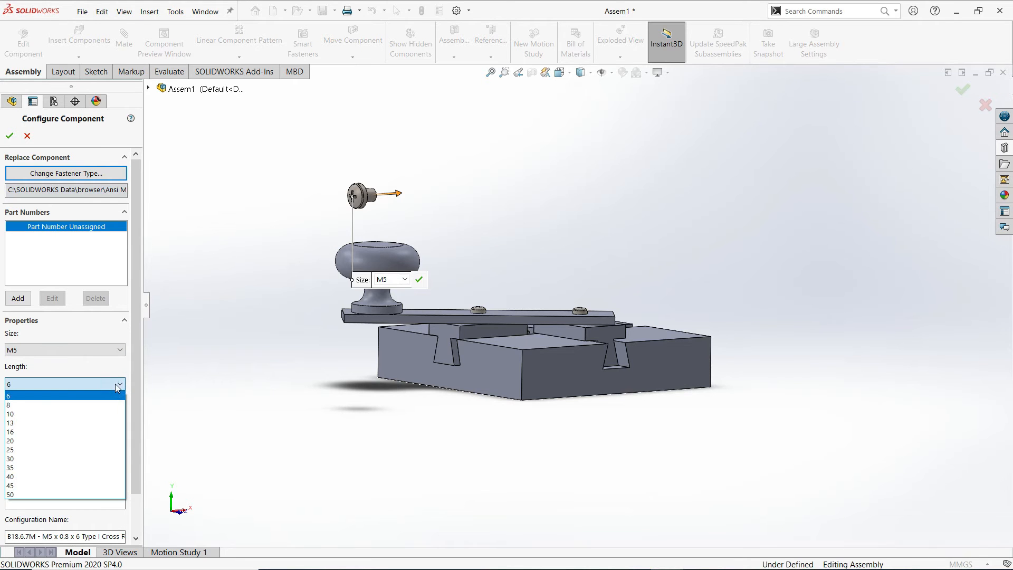
click(29, 405)
scroll(416, 255, down, 6)
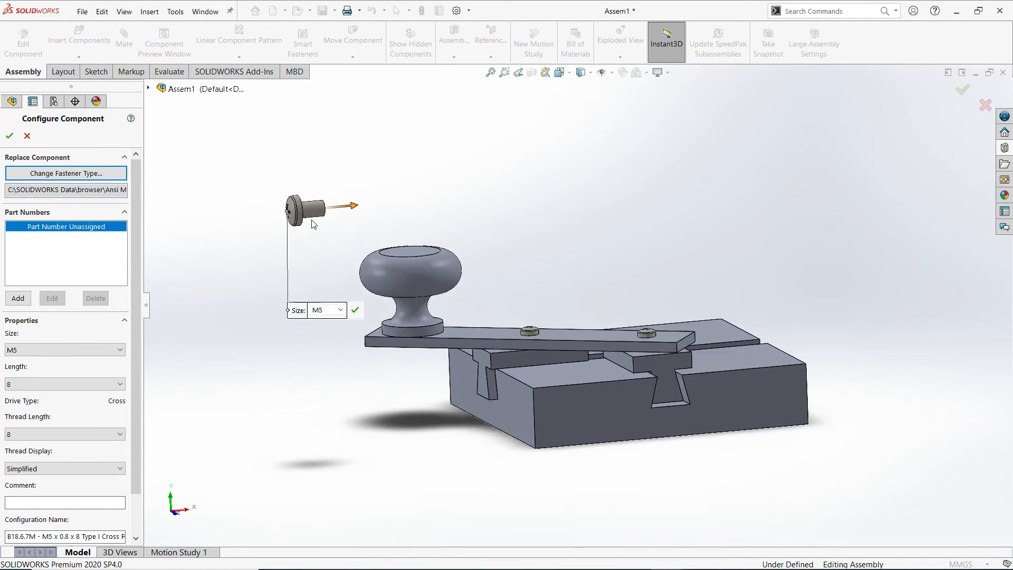
middle_drag(416, 254, 196, 225)
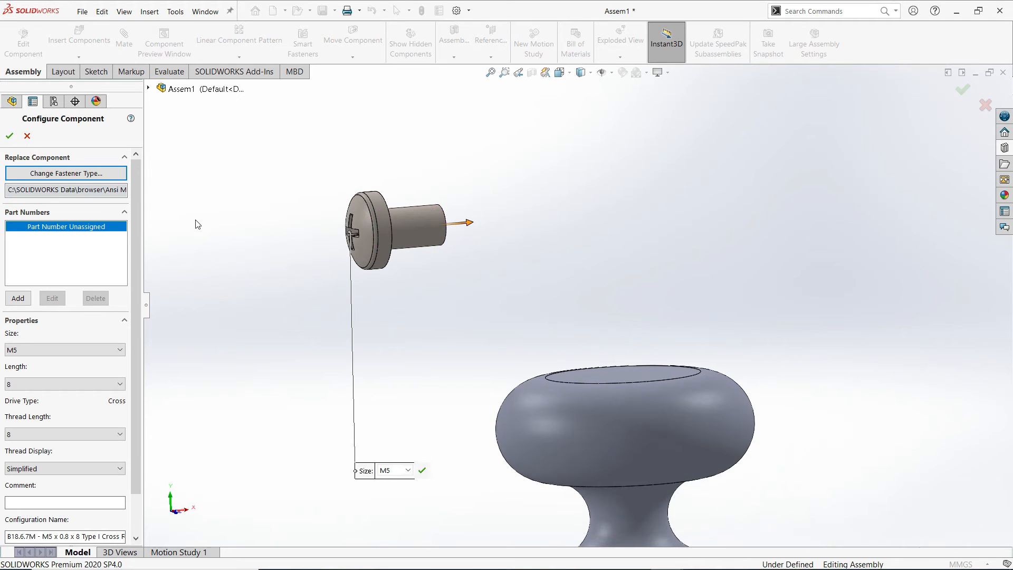
click(12, 136)
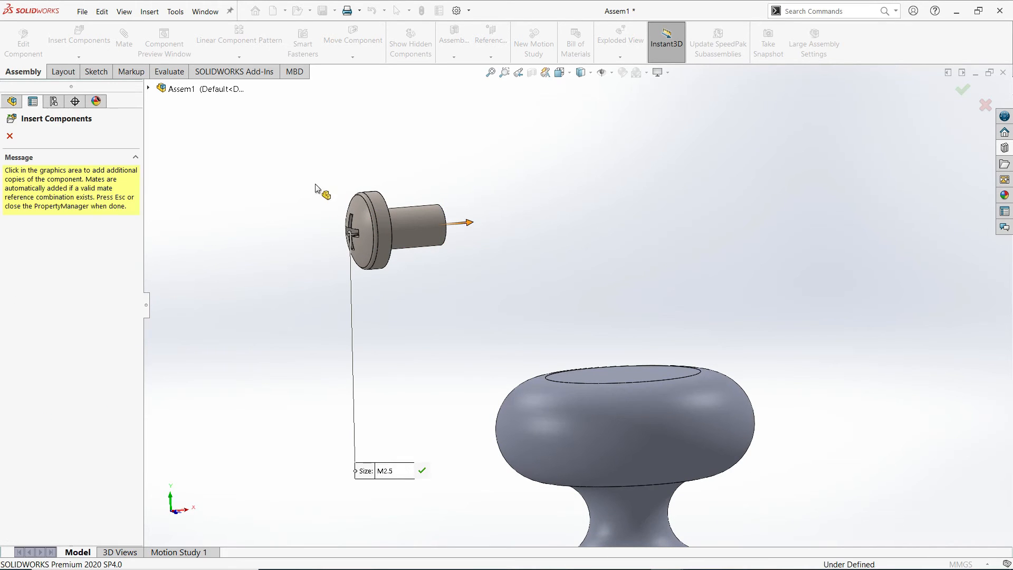
click(9, 136)
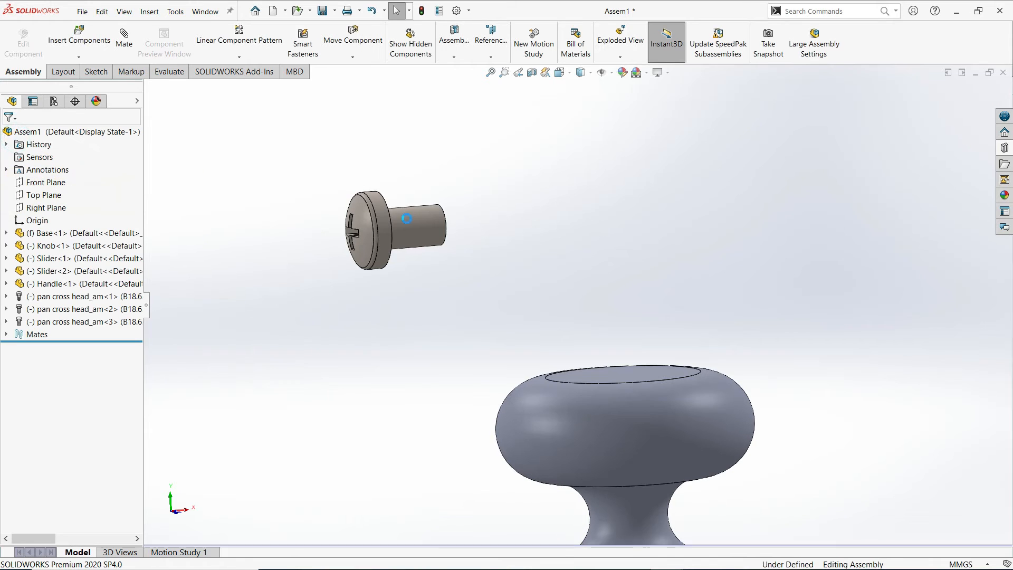
Step: Set up a concentric mate between the M5 screw's shank and the handle hole beneath the knob
scroll(409, 242, up, 3)
middle_drag(440, 261, 488, 245)
scroll(531, 391, down, 3)
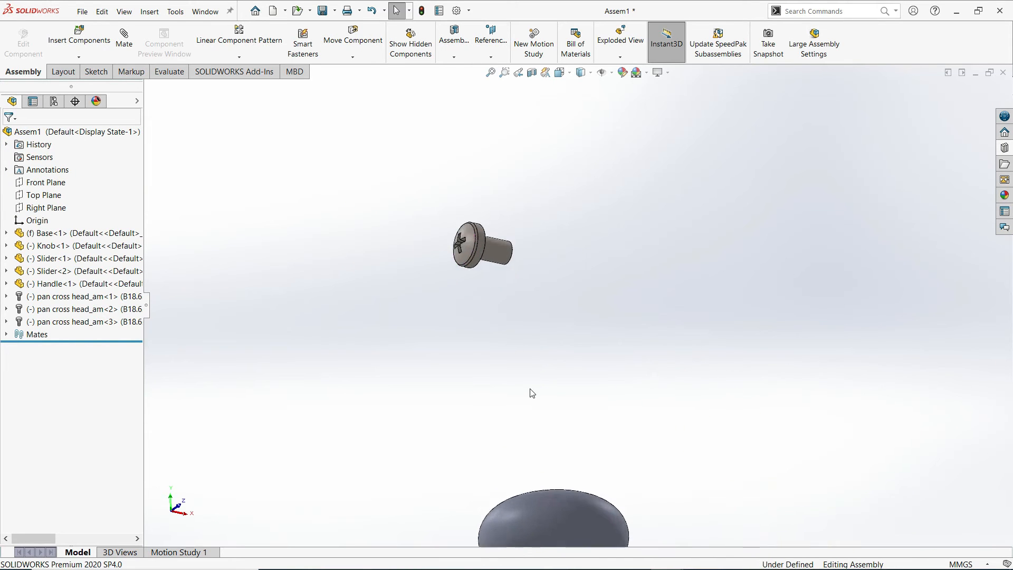
scroll(532, 390, up, 4)
scroll(563, 370, down, 8)
scroll(550, 344, up, 10)
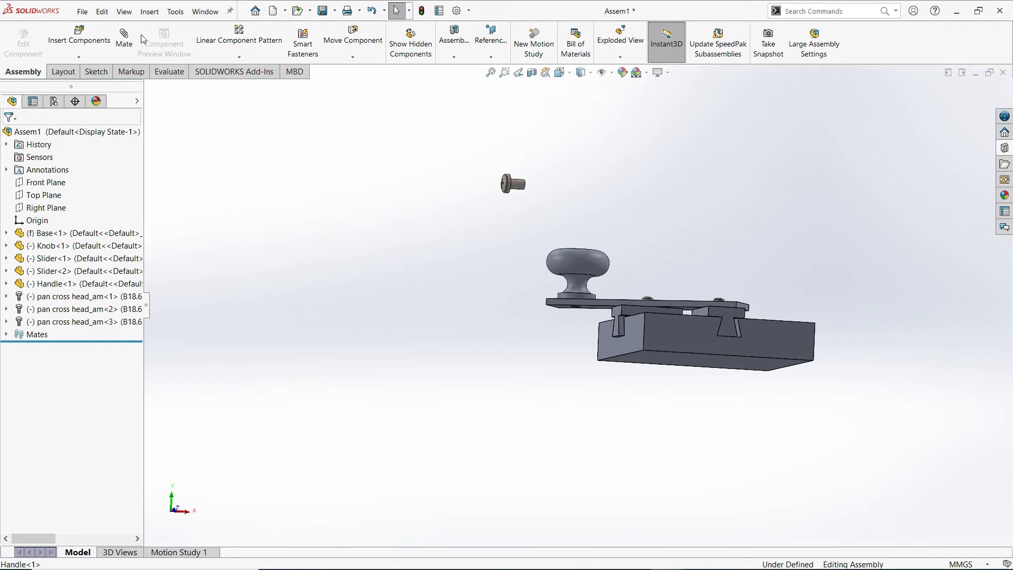
click(124, 36)
scroll(522, 192, down, 4)
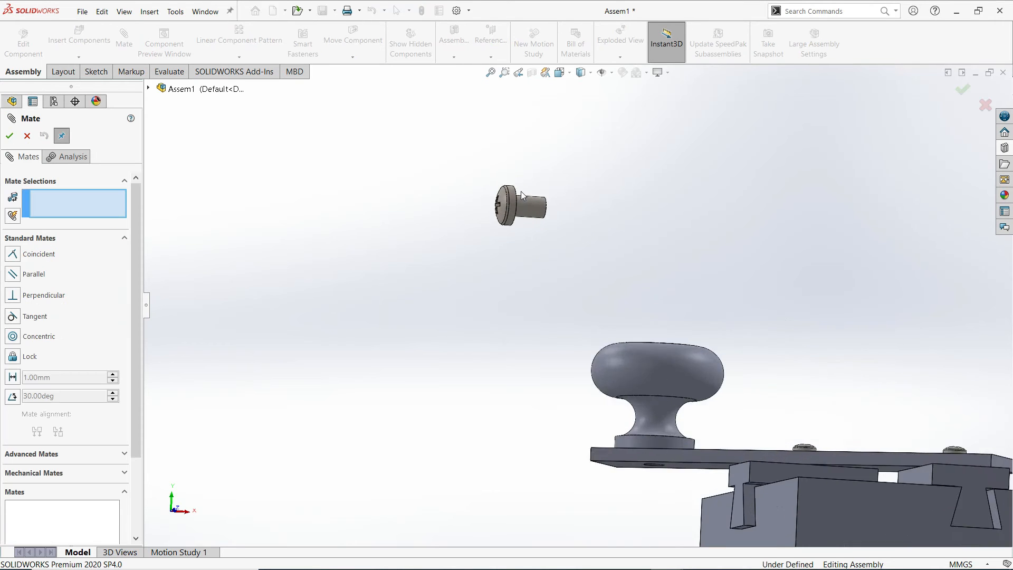
click(537, 213)
scroll(555, 380, up, 4)
scroll(557, 380, down, 10)
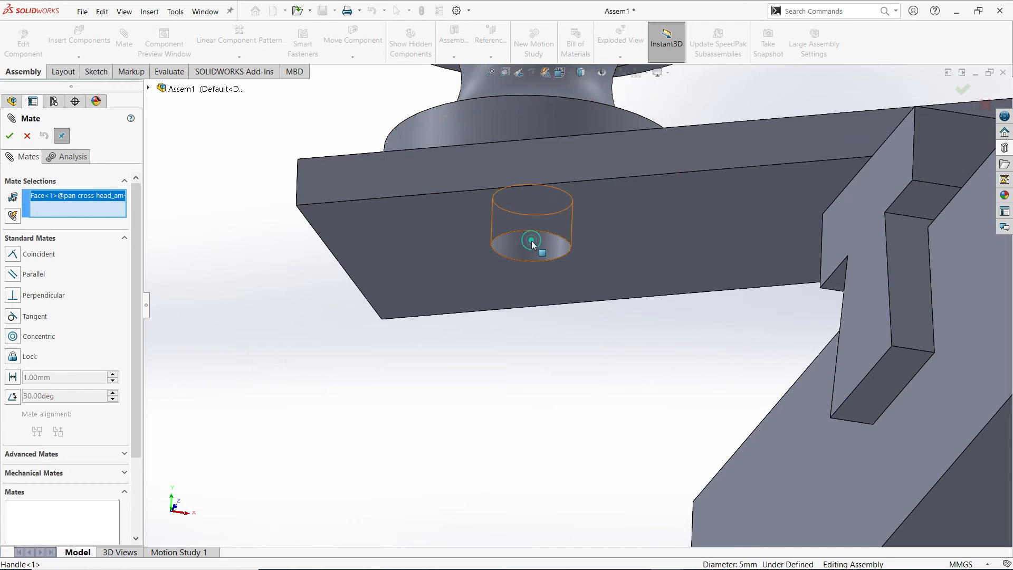
click(531, 240)
scroll(549, 310, up, 5)
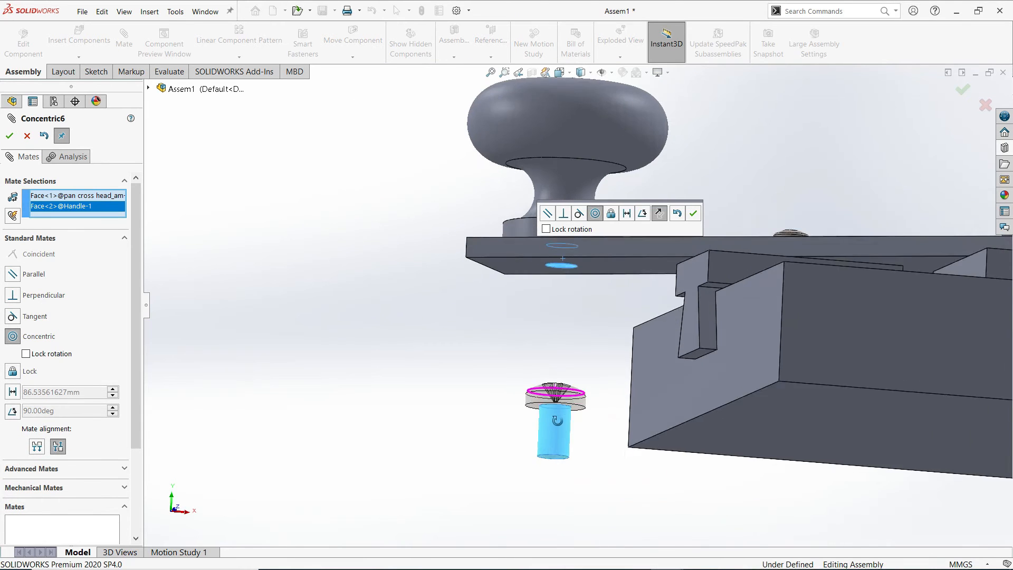
Step: Flip the concentric mate's alignment so the M5 screw's shank points upward, and accept the mate
click(38, 447)
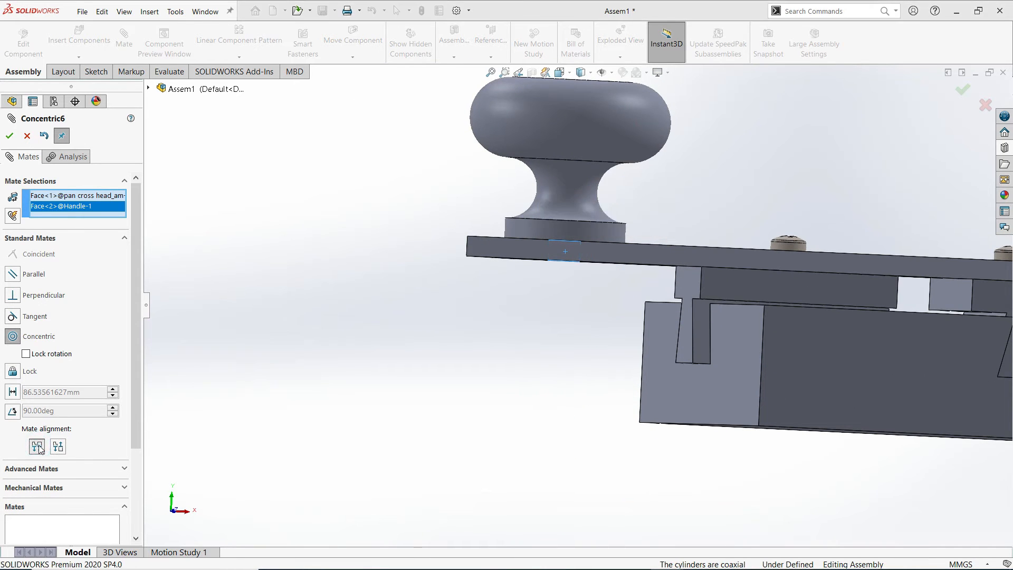
scroll(488, 242, up, 6)
scroll(597, 202, down, 3)
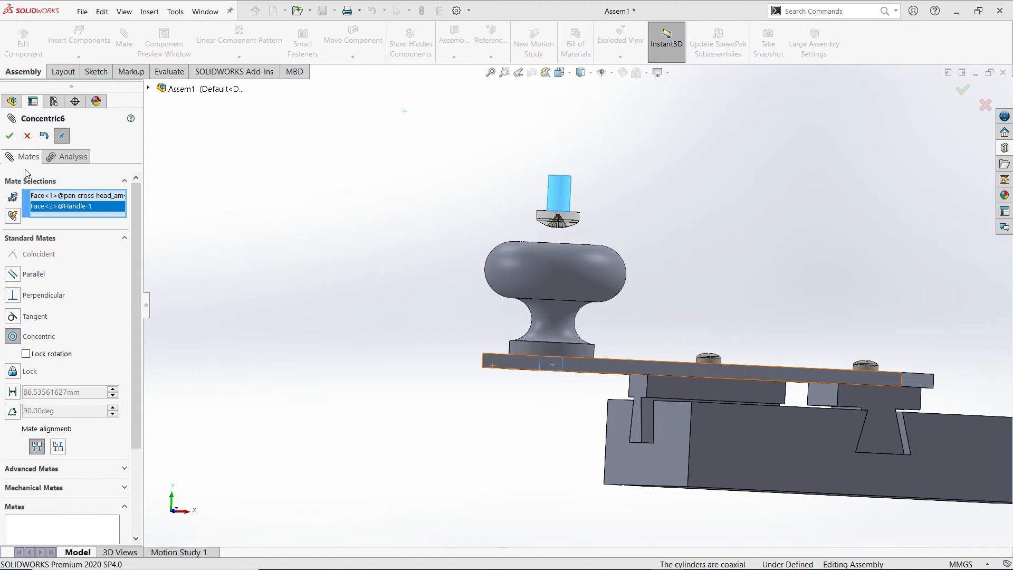
click(10, 136)
Step: Add a coincident mate between the shank-side face of the M5 screw's head and the handle's bottom face, and finish mating
middle_drag(570, 192, 550, 198)
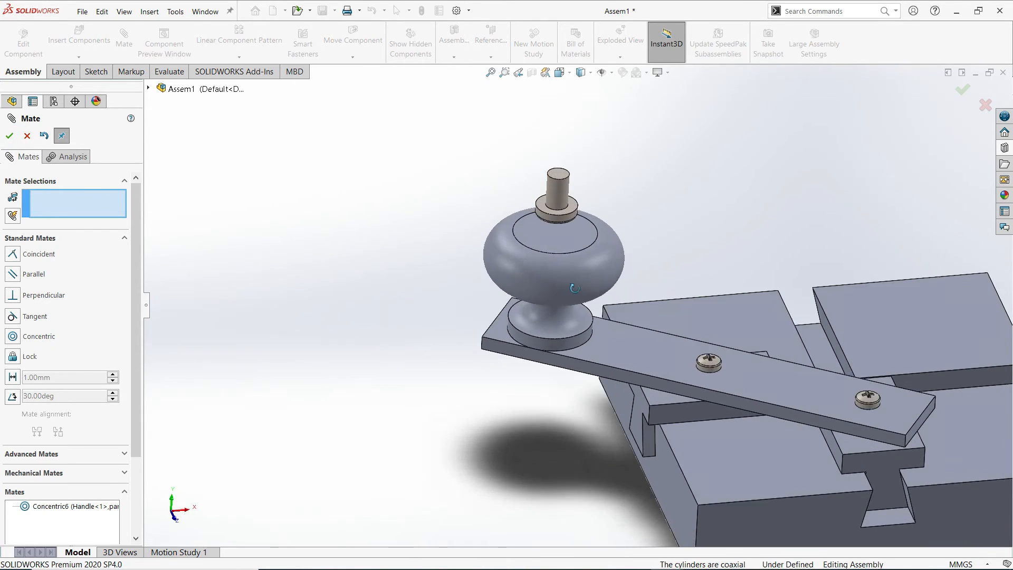
scroll(550, 197, down, 5)
click(501, 192)
scroll(547, 286, up, 5)
middle_drag(546, 286, 559, 348)
scroll(559, 347, down, 2)
scroll(559, 347, down, 2)
click(498, 378)
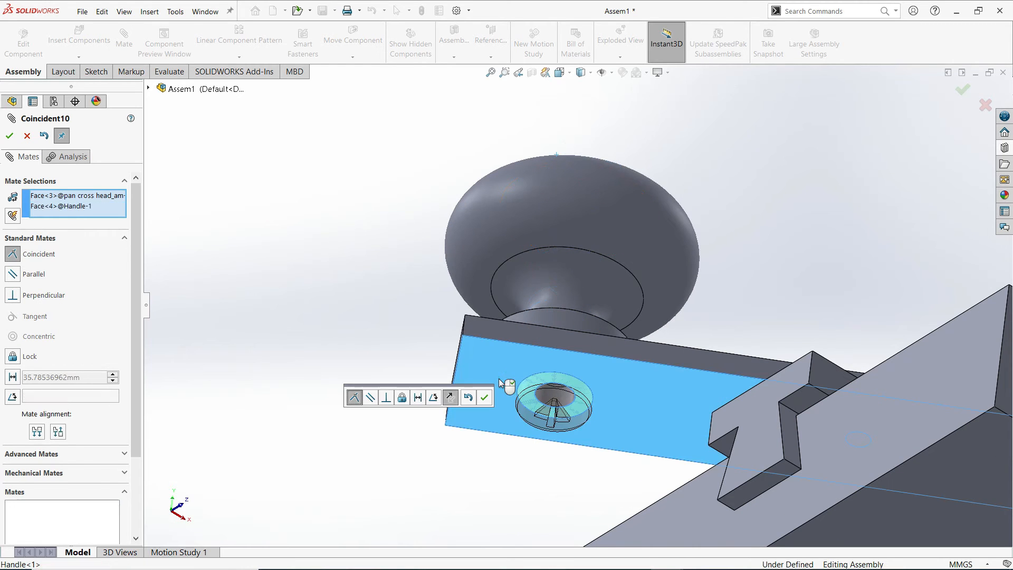
click(483, 401)
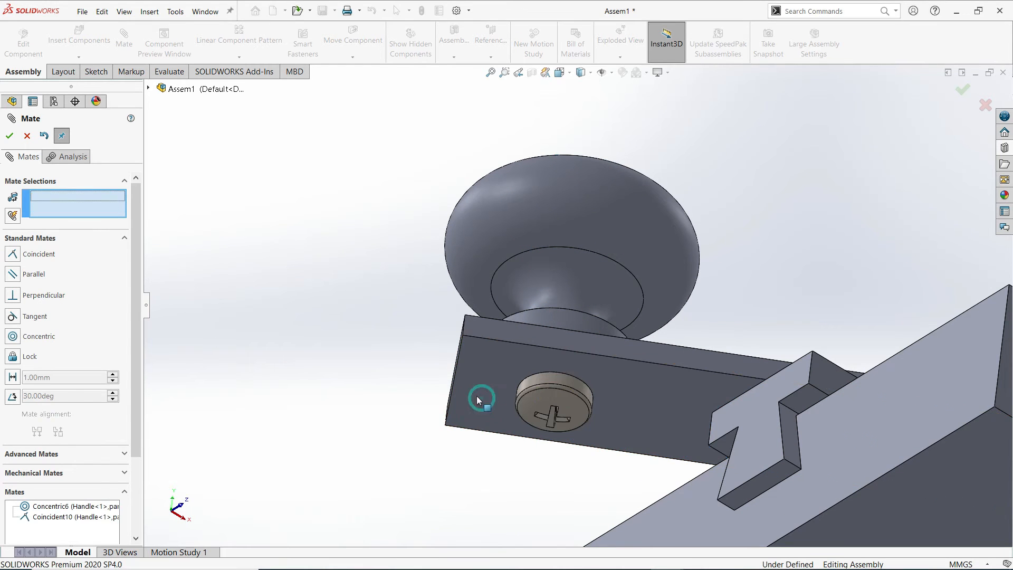
click(9, 135)
click(307, 234)
Step: In isometric view, swing the knob and handle around the base with free-drag Move Component to test the slider motion
scroll(477, 321, up, 4)
middle_drag(595, 301, 652, 417)
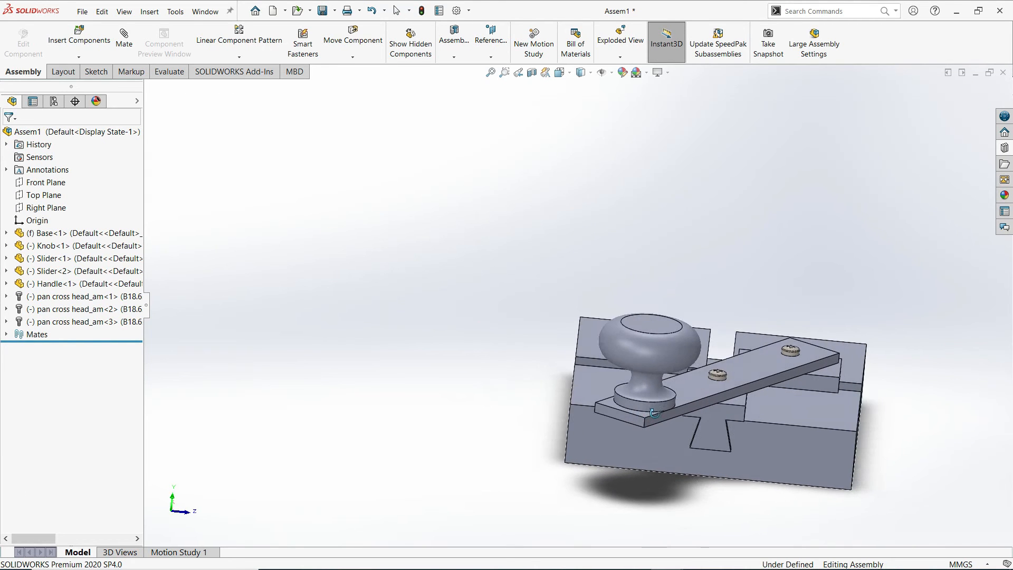
click(559, 72)
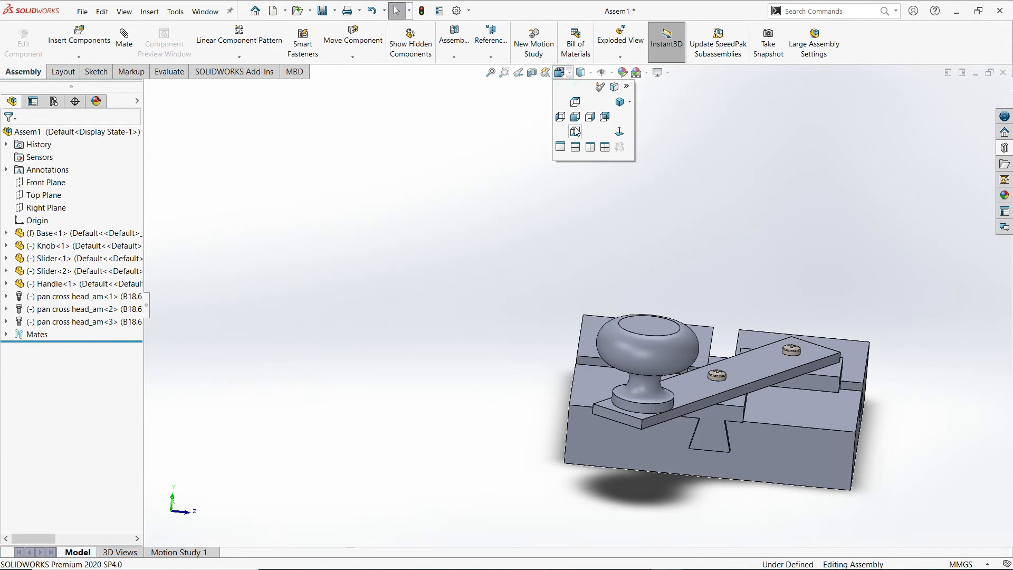
click(621, 103)
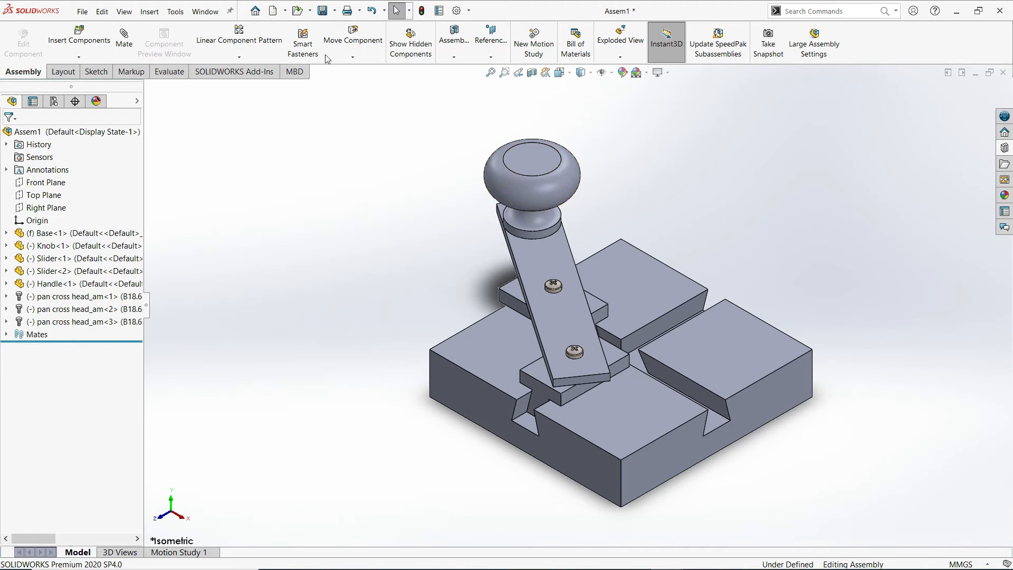
click(353, 57)
click(369, 71)
drag(541, 162, 433, 169)
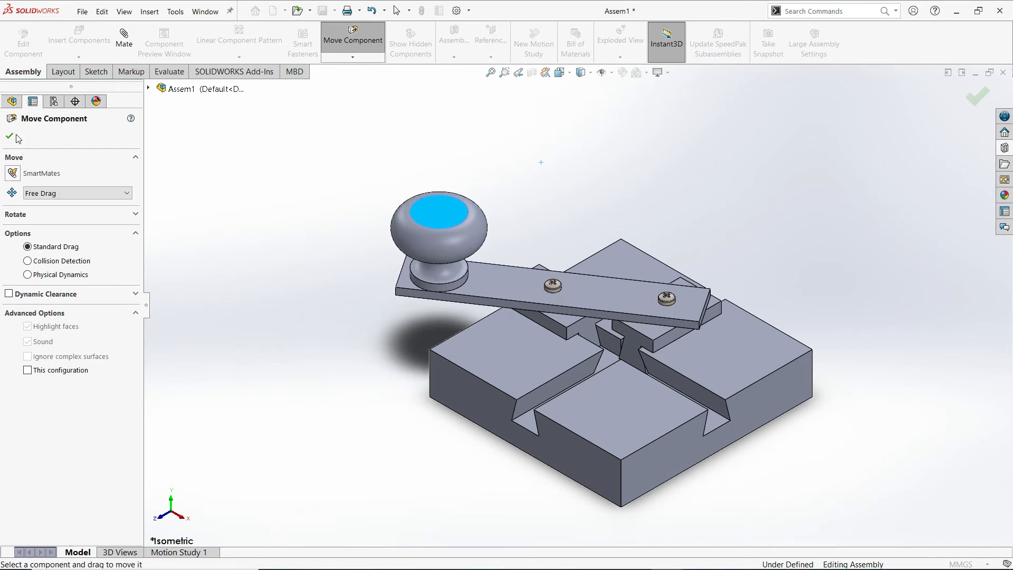
drag(437, 213, 698, 269)
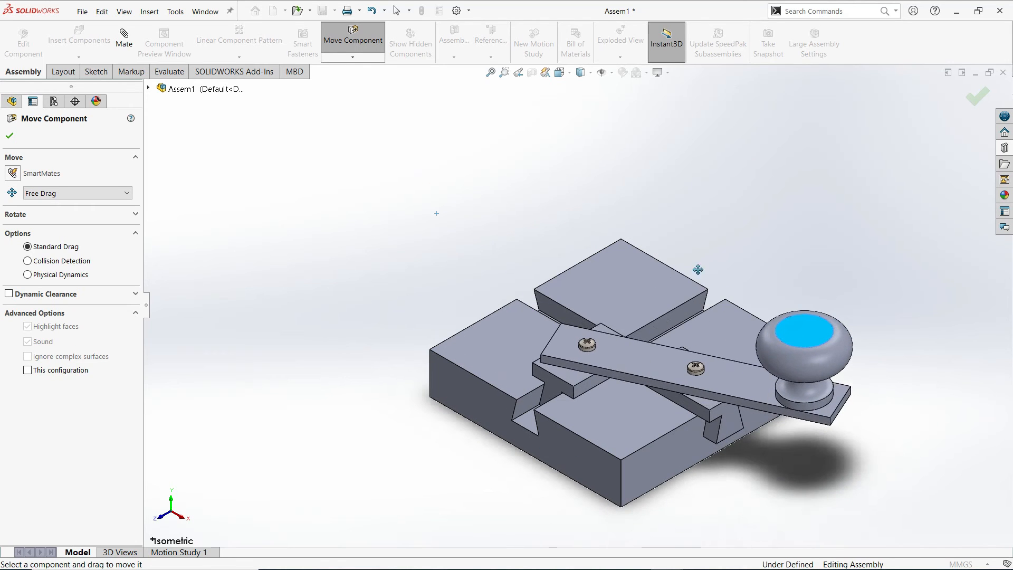
click(9, 137)
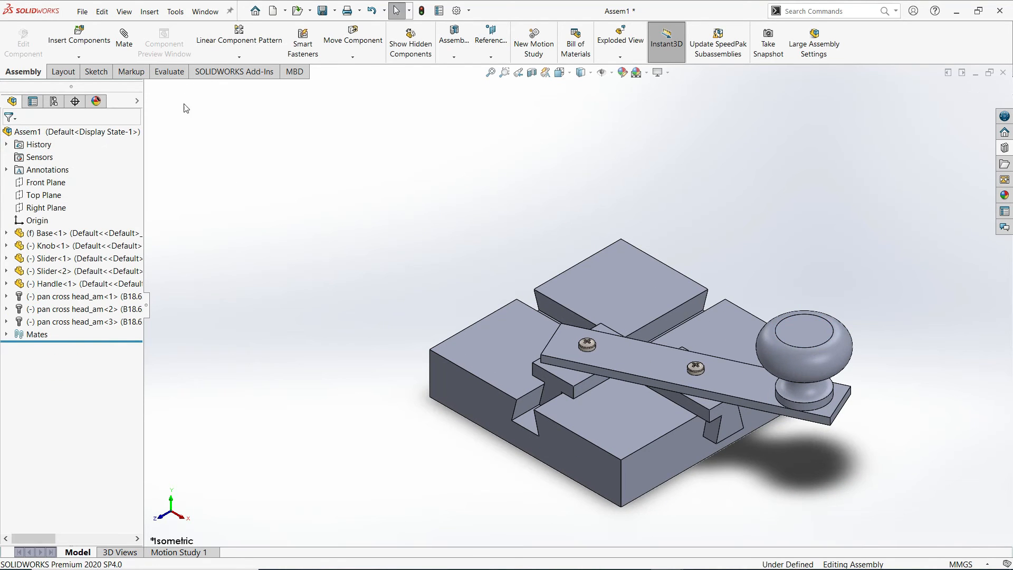
Step: Rebuild and save the assembly as Grinder Assembly, and close its document
click(82, 11)
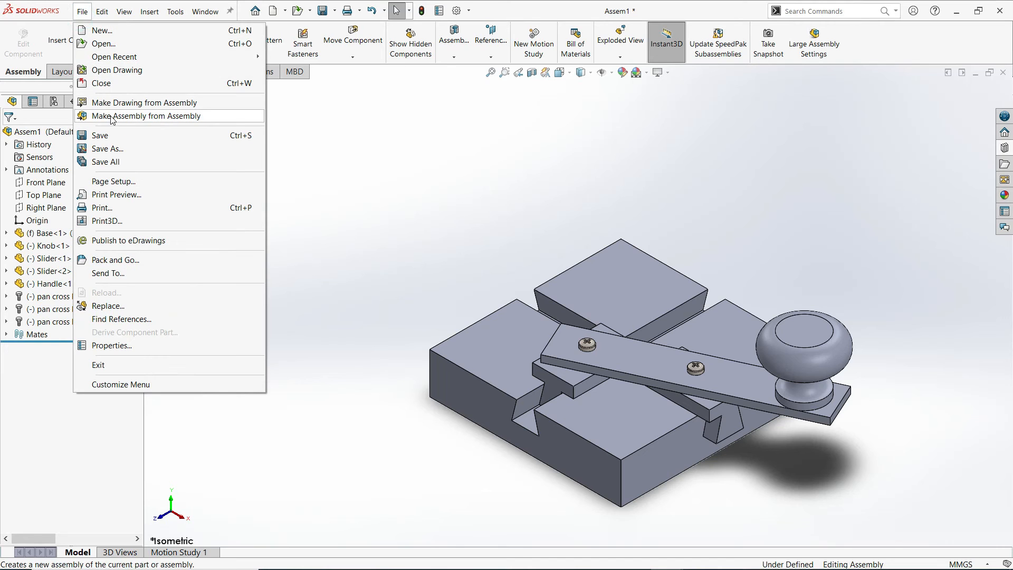
click(111, 149)
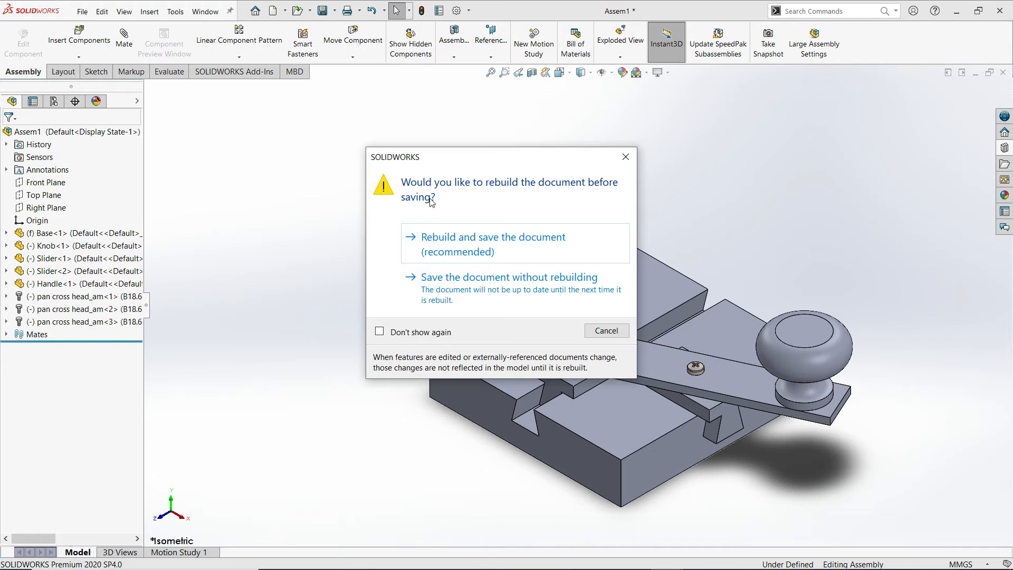
click(486, 248)
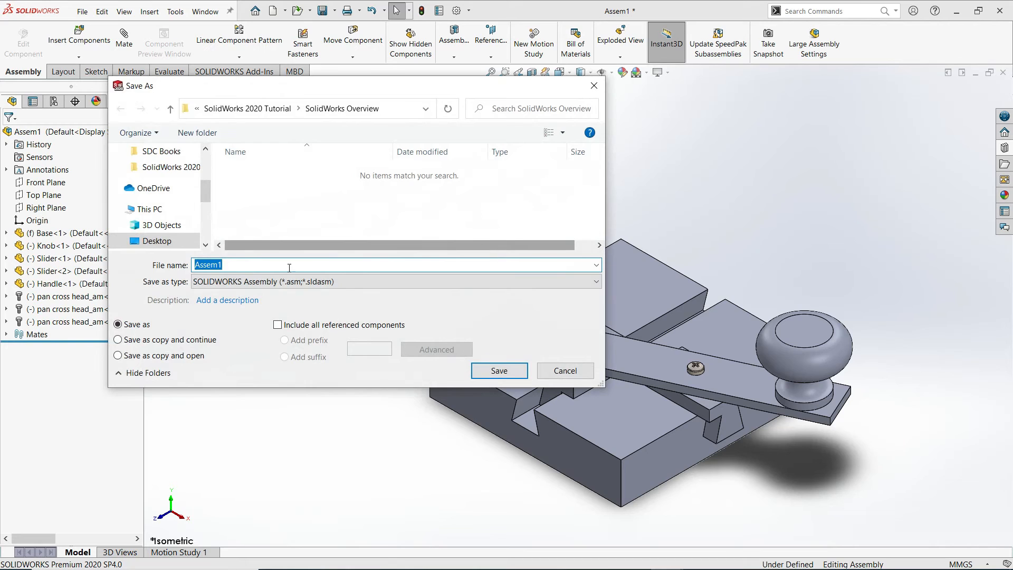
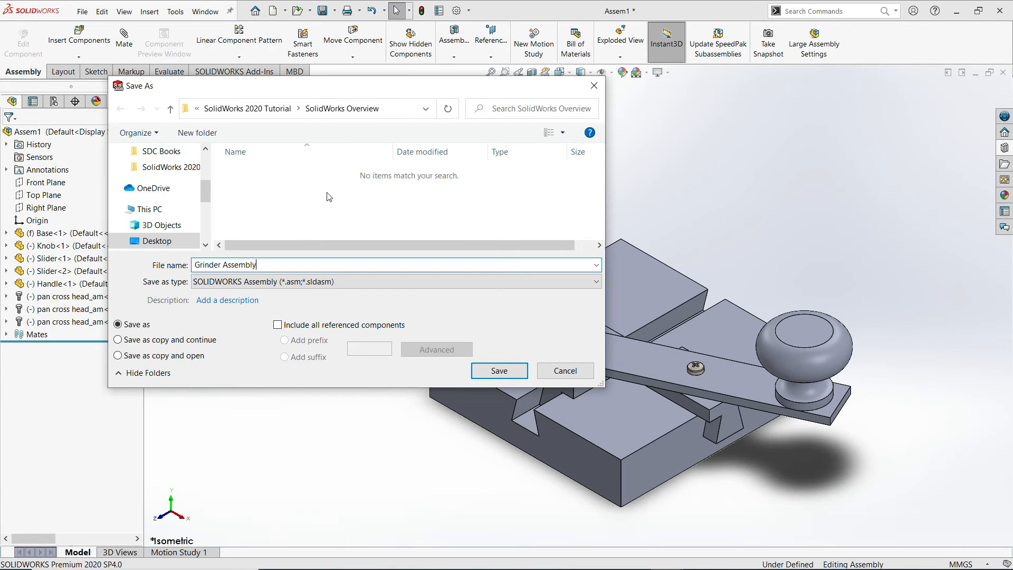
click(498, 370)
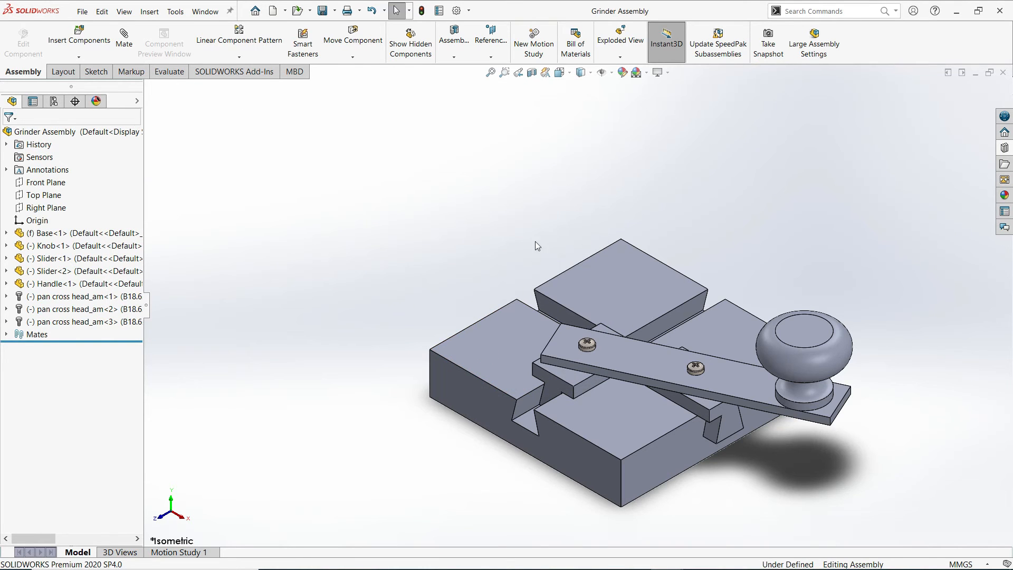
scroll(549, 213, up, 2)
scroll(641, 354, up, 1)
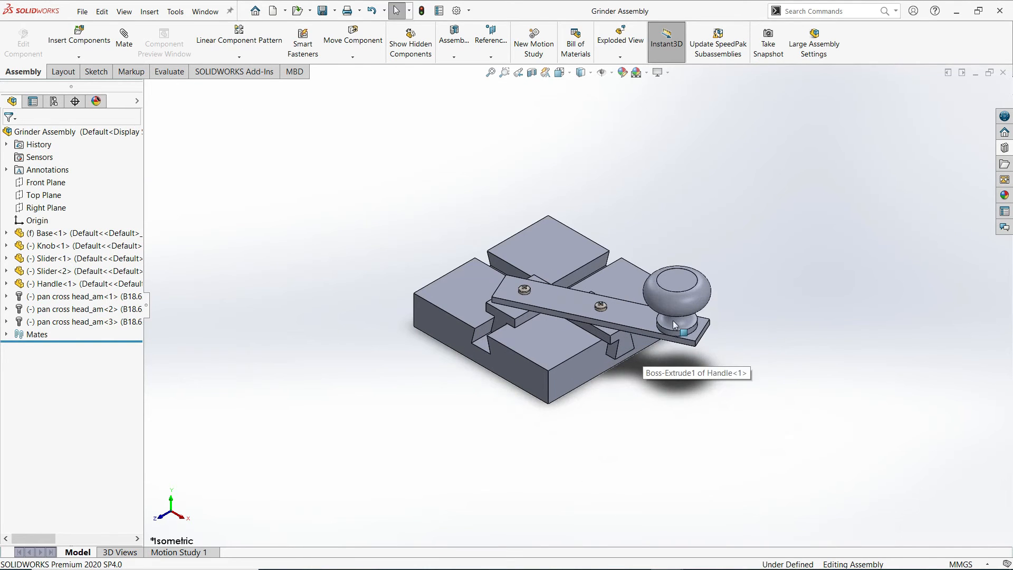
click(1004, 72)
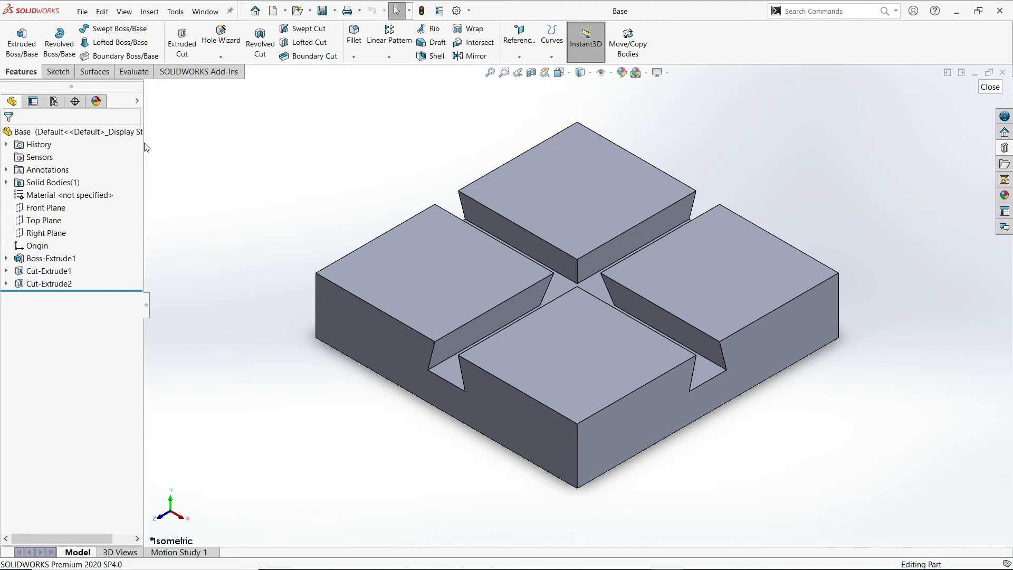
Step: Create a drawing from the Base part on a C (ANSI) Landscape sheet, leaving the sheet empty
click(83, 11)
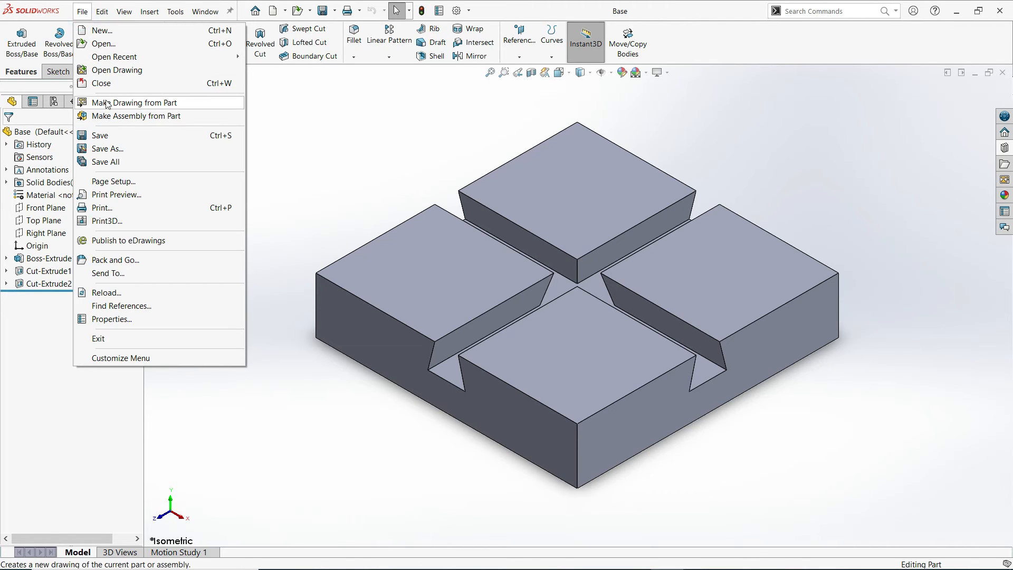
click(108, 104)
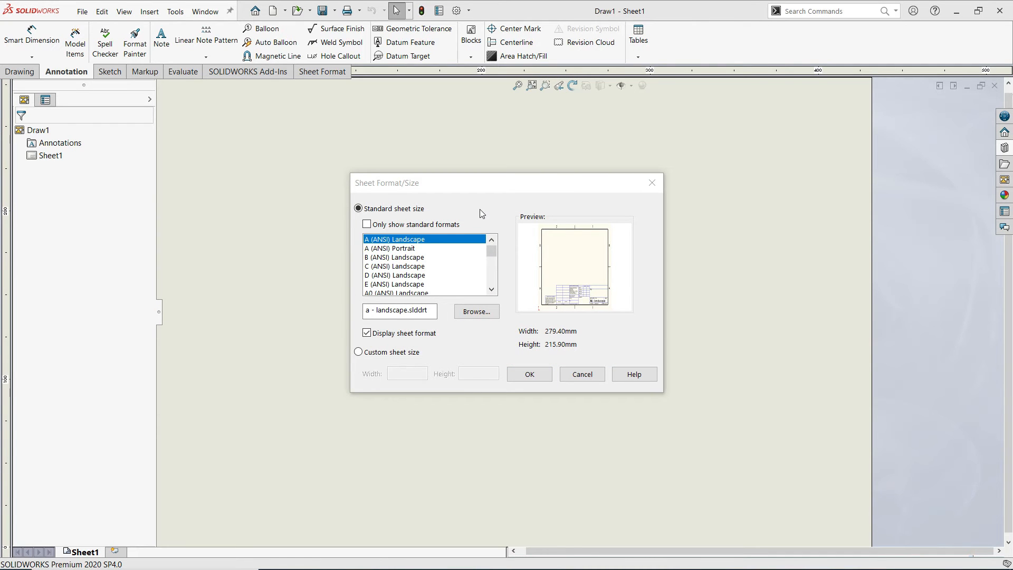
click(390, 267)
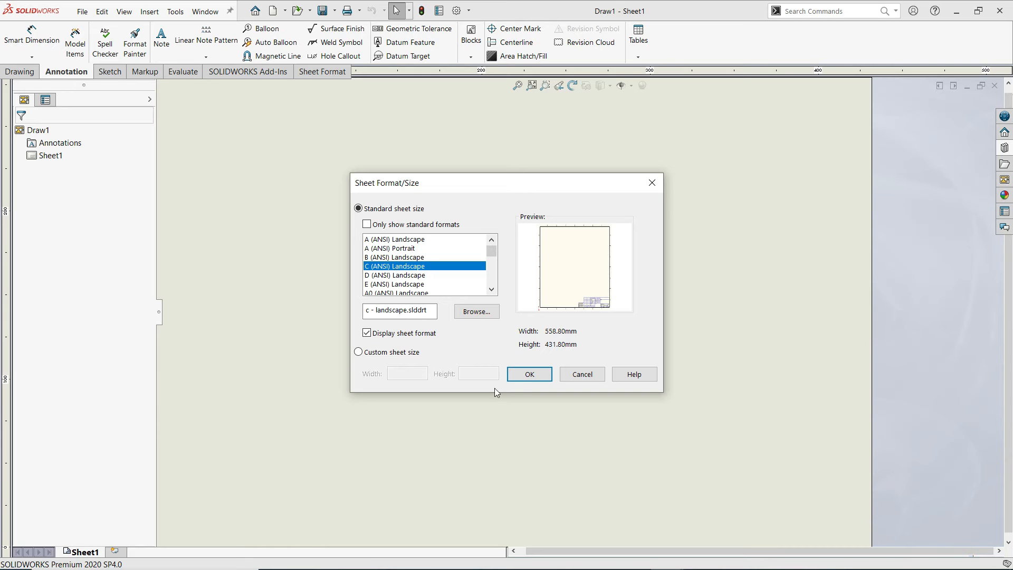
click(529, 374)
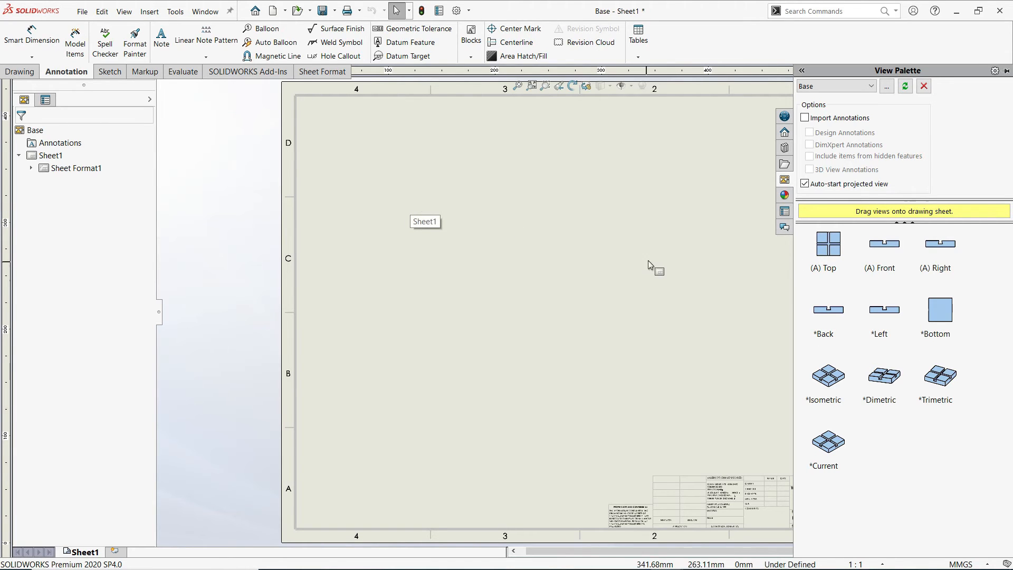
click(596, 258)
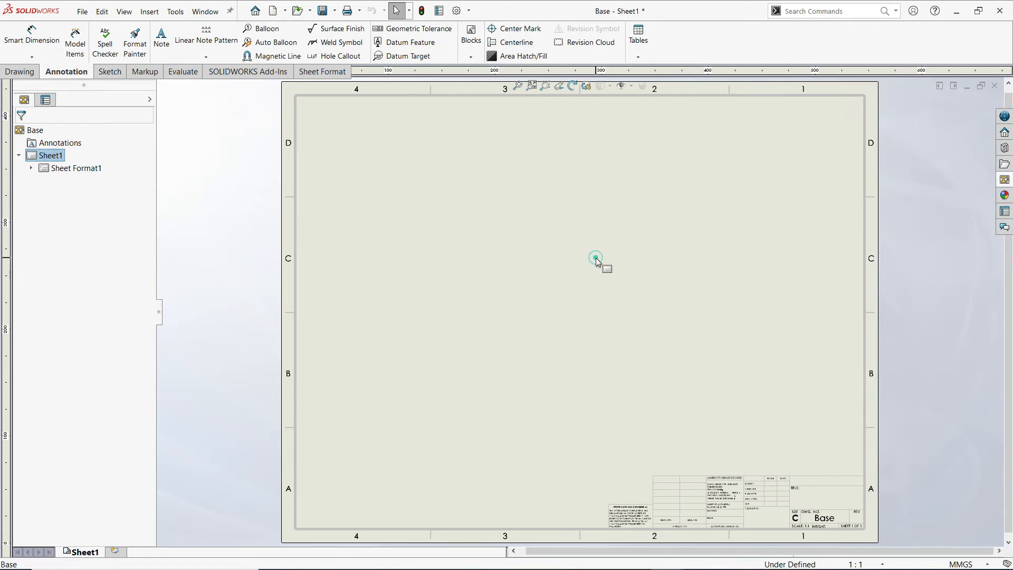
Step: Set Sheet1's scale to 2:1 and its sheet format to C (ANSI) Landscape, and apply the changes
right_click(55, 158)
click(97, 257)
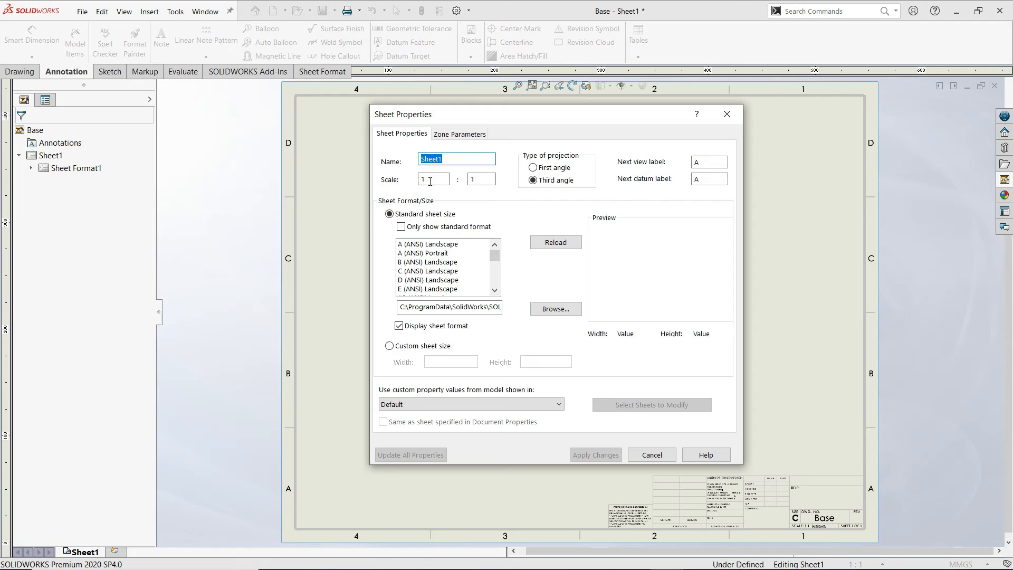
click(475, 181)
double_click(434, 180)
text(2)
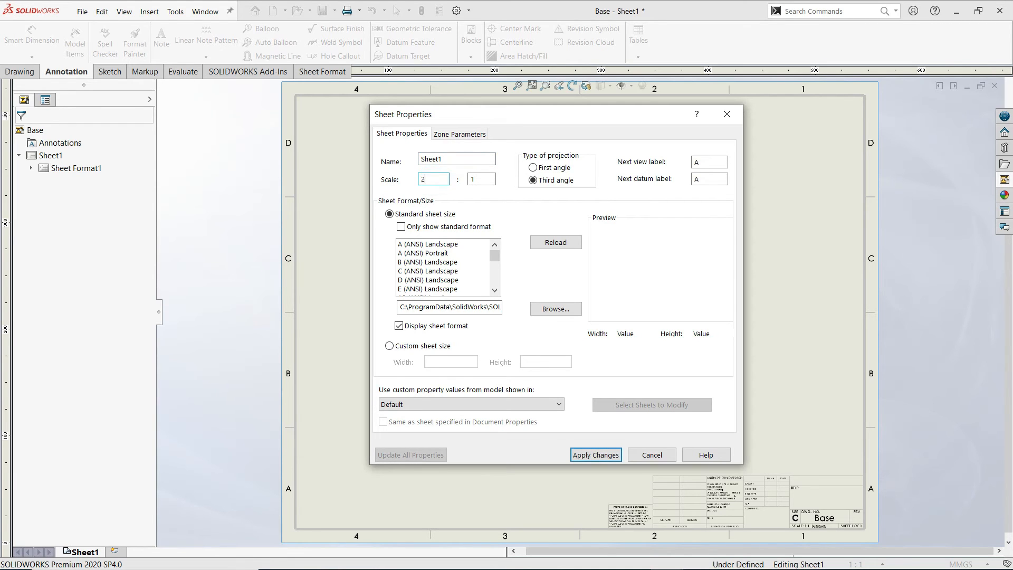
click(412, 272)
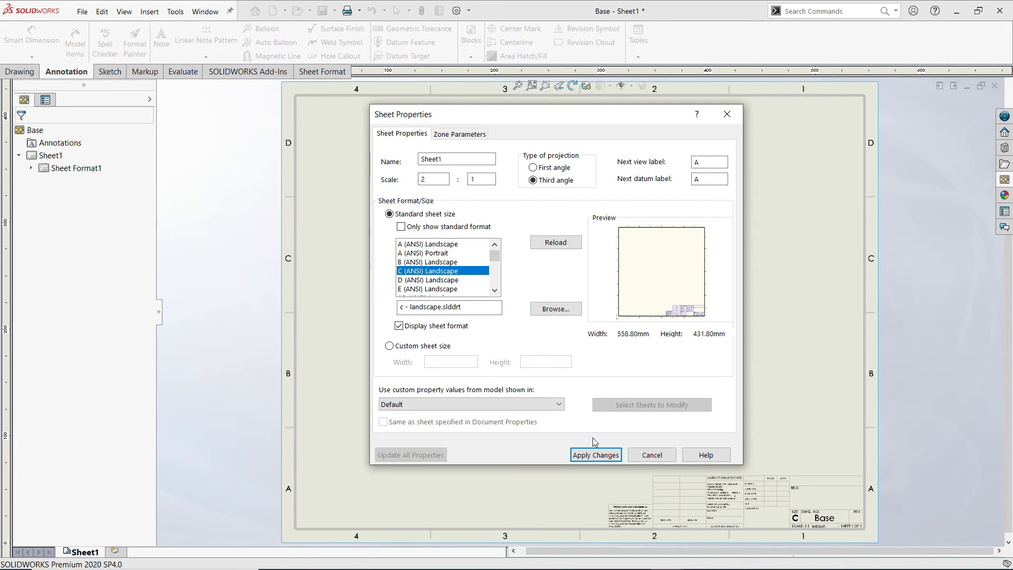
click(592, 462)
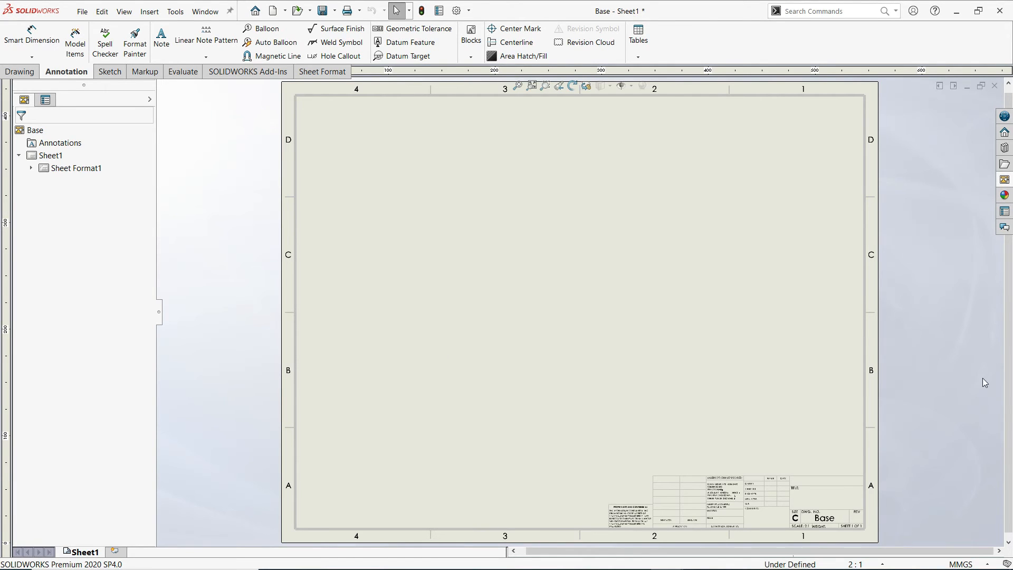
Step: Inspect the title block and open Sheet1's sheet format for editing
scroll(811, 490, down, 2)
scroll(811, 491, down, 4)
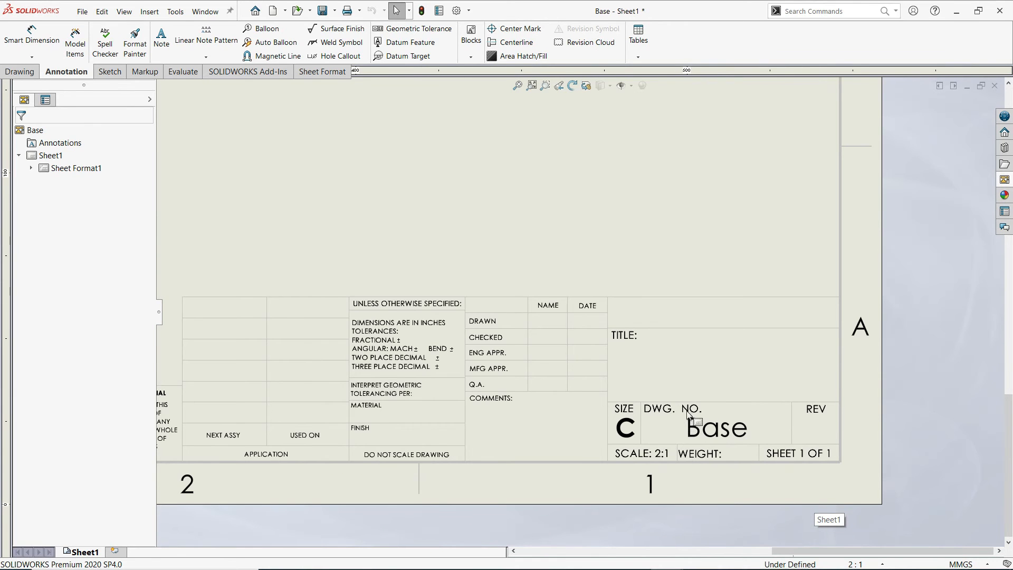
scroll(683, 420, down, 1)
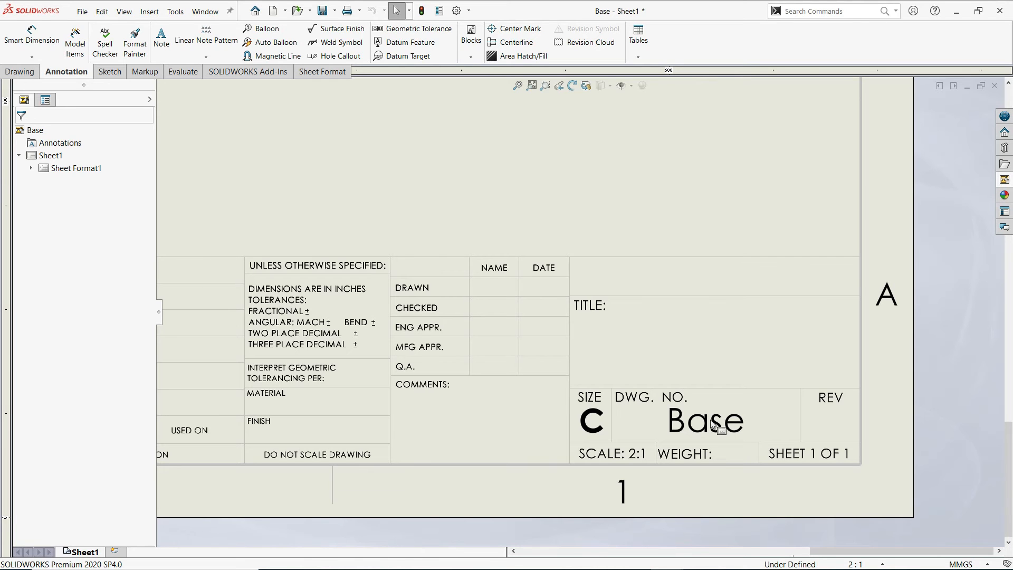
scroll(716, 425, up, 4)
scroll(429, 169, down, 2)
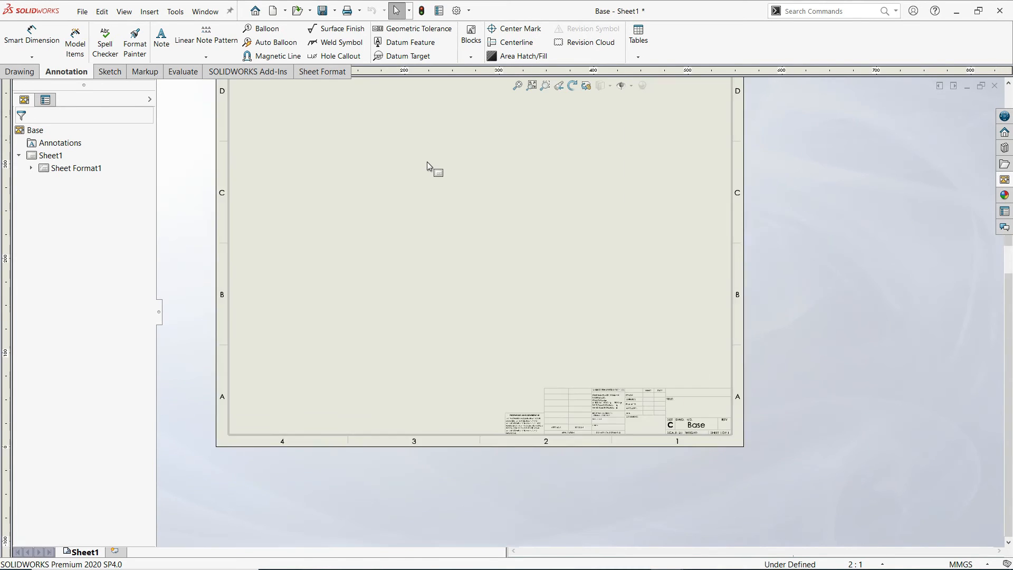
scroll(742, 422, down, 4)
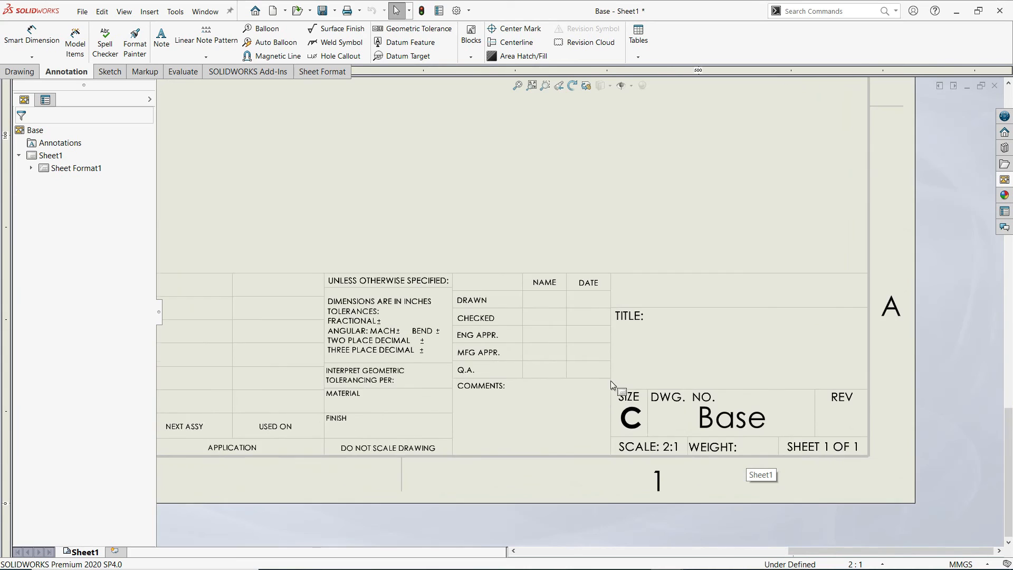
right_click(47, 160)
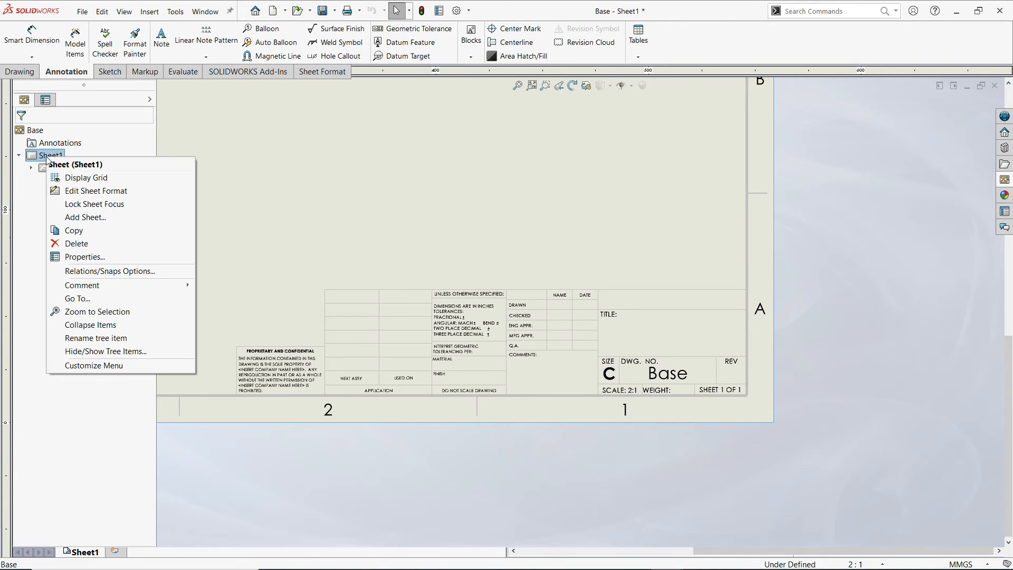
click(94, 196)
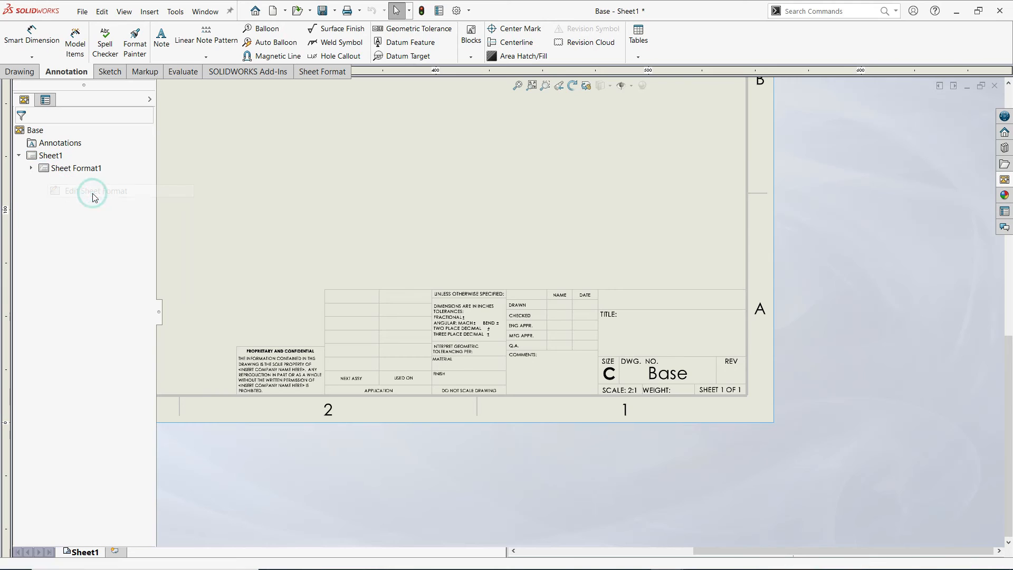
Step: Replace the drawing number text in the title block with 01
scroll(670, 379, down, 2)
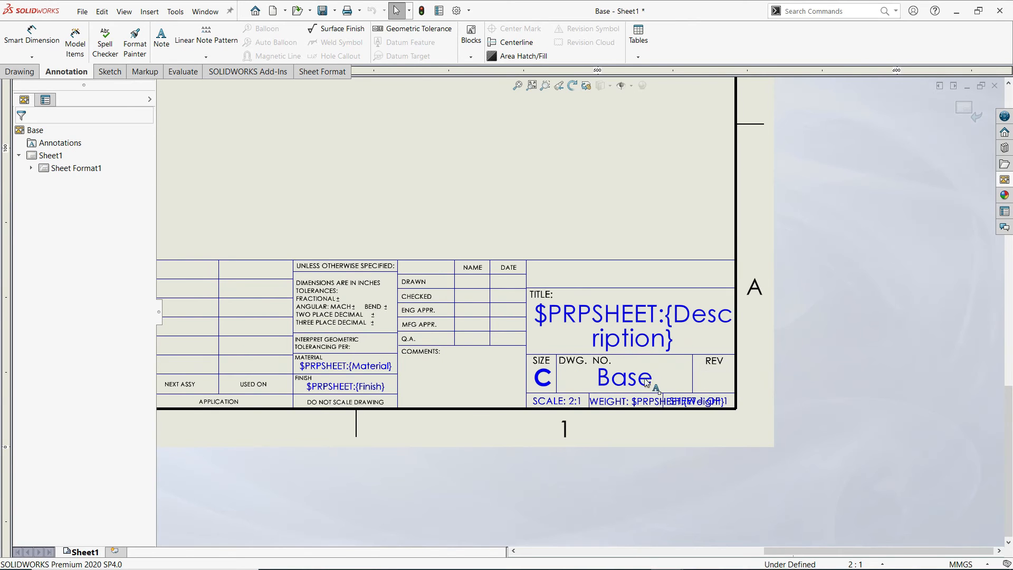
scroll(659, 398, down, 1)
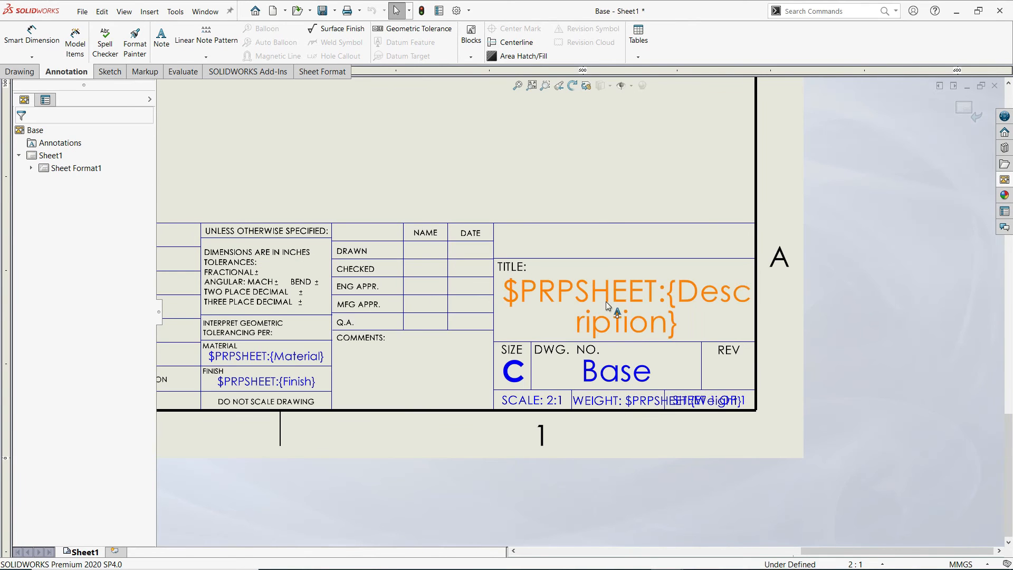
click(609, 372)
double_click(611, 372)
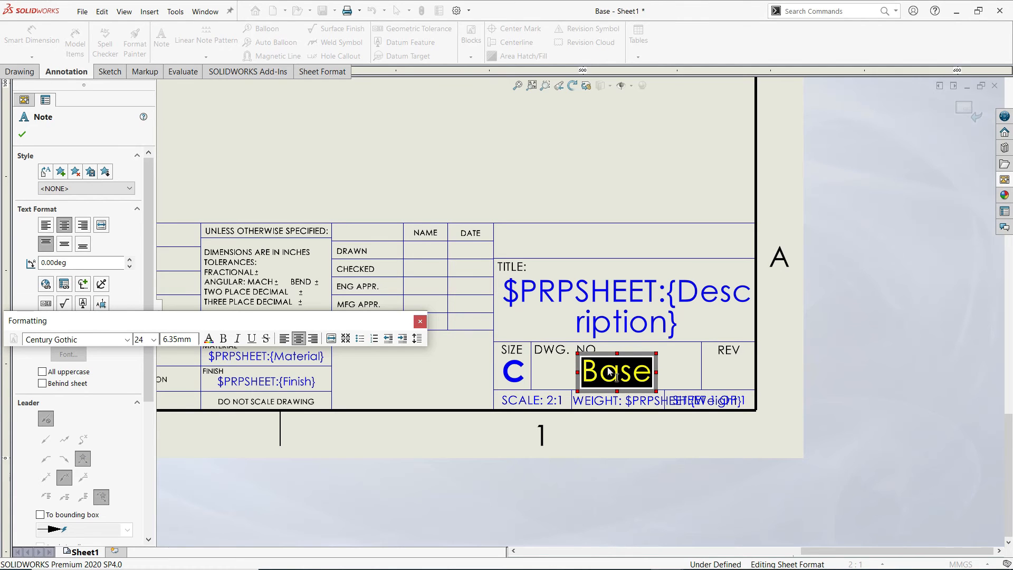
text(01)
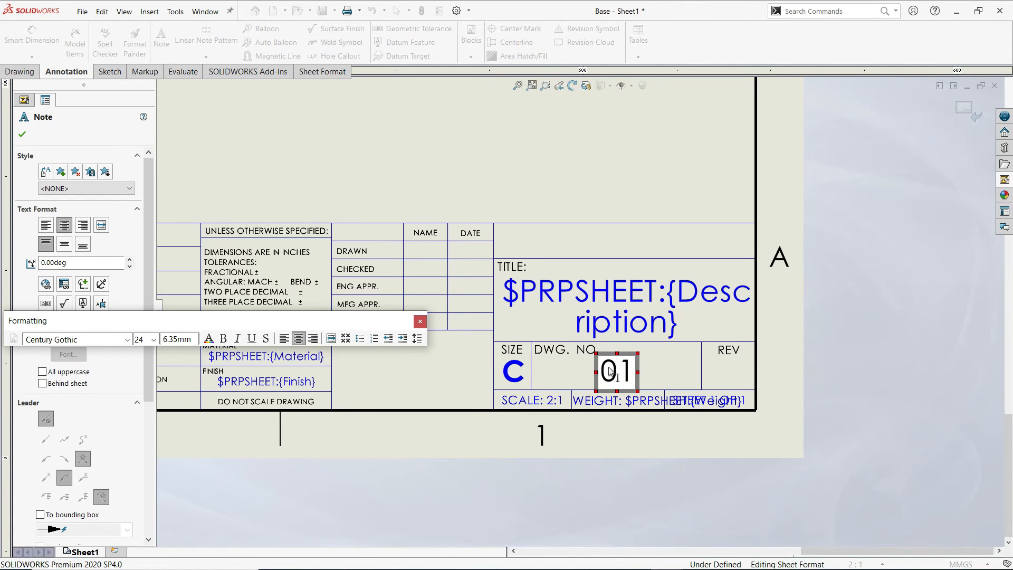
click(931, 325)
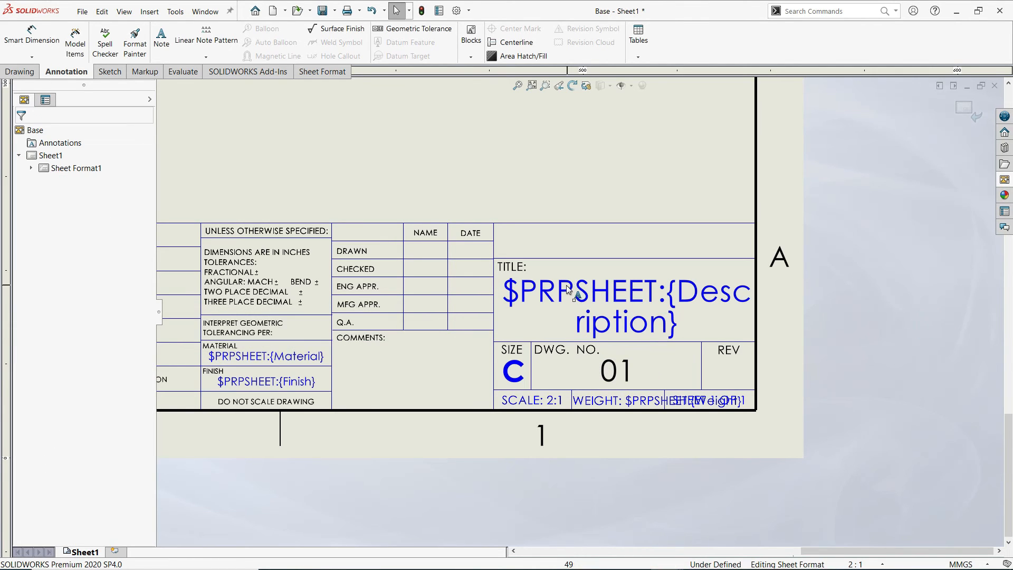
Step: Replace the description placeholder in the title block's TITLE field with the text Base Part
click(598, 295)
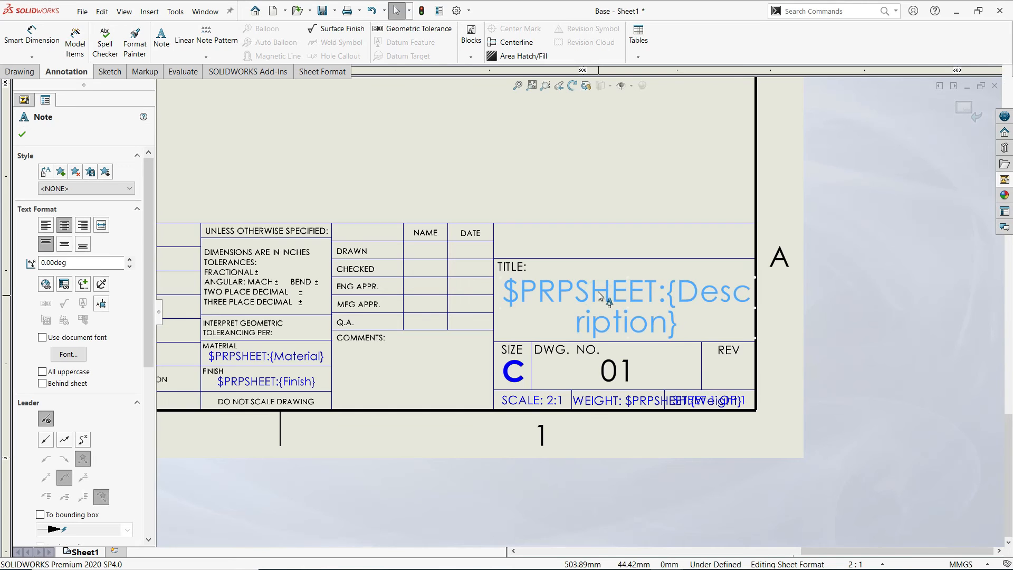
right_click(596, 290)
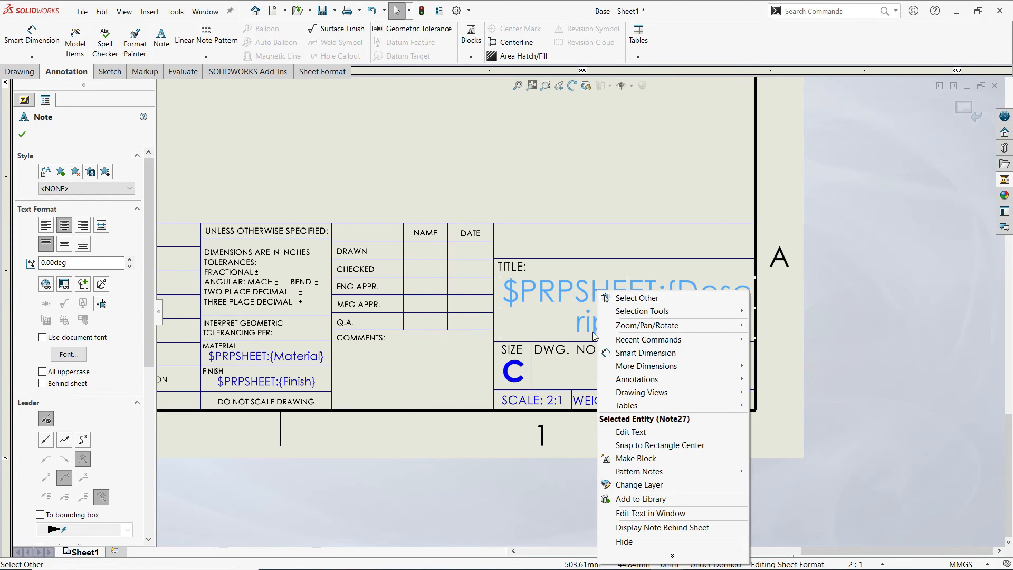
click(630, 431)
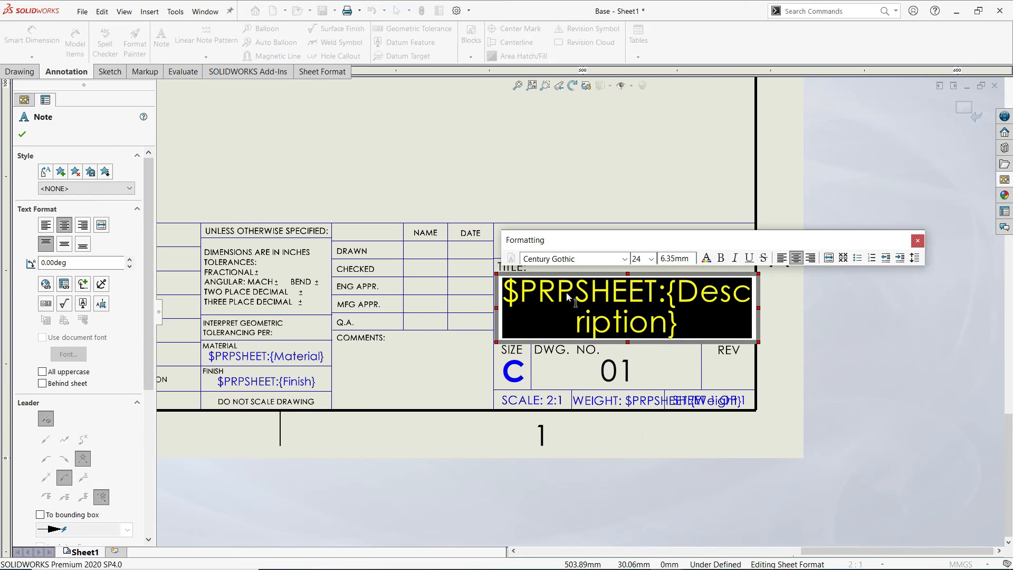
text(Base)
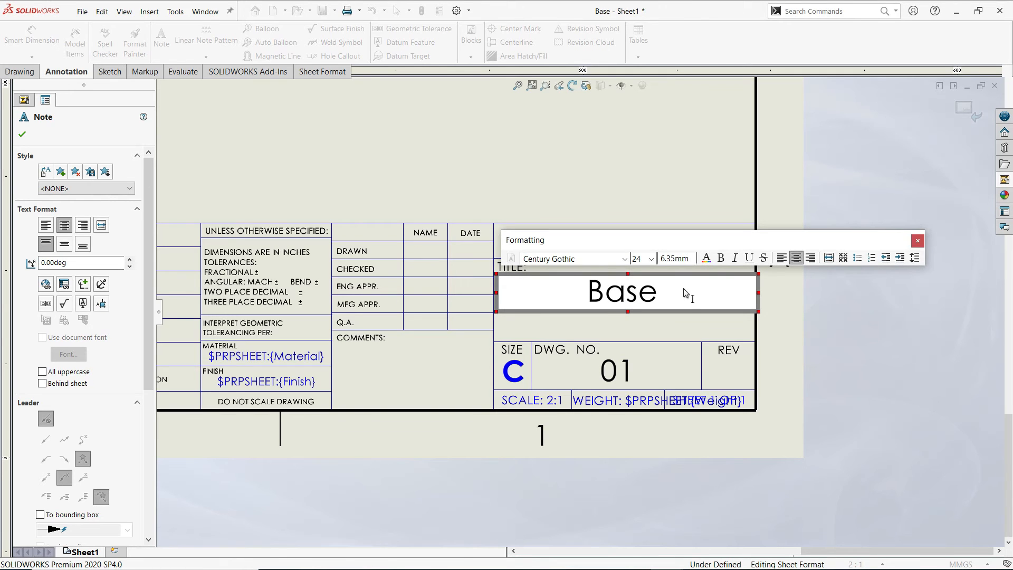
key(BackSpace)
text(Part)
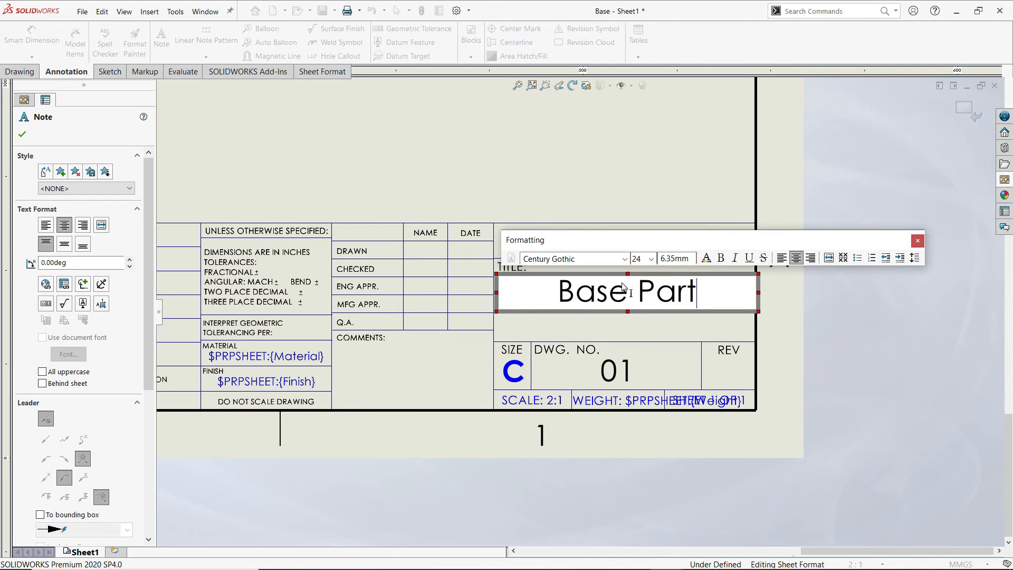
Step: Set the Base Part title text to font size 18, accept the note, and leave sheet format editing
drag(701, 290, 557, 292)
click(651, 259)
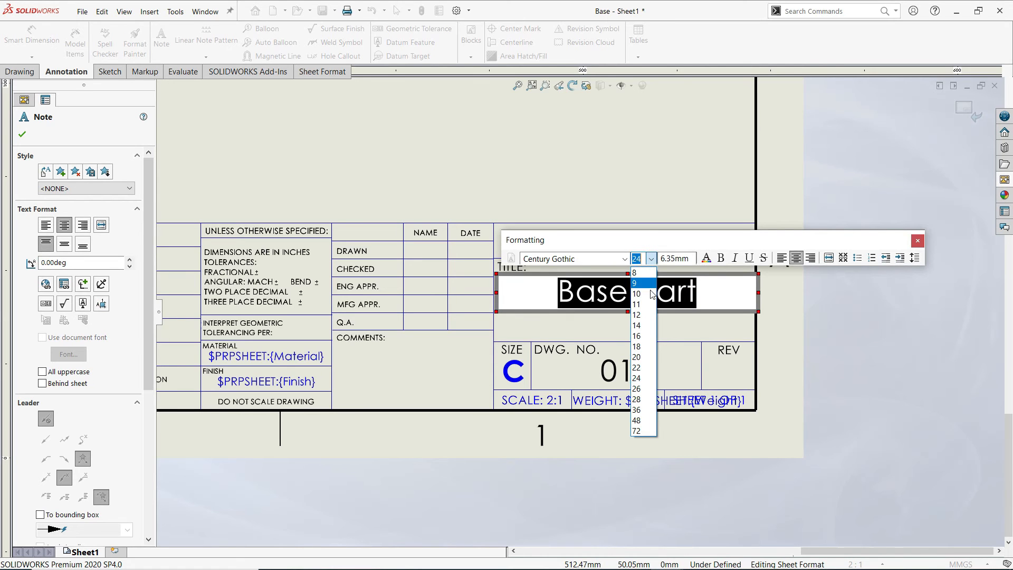
click(643, 335)
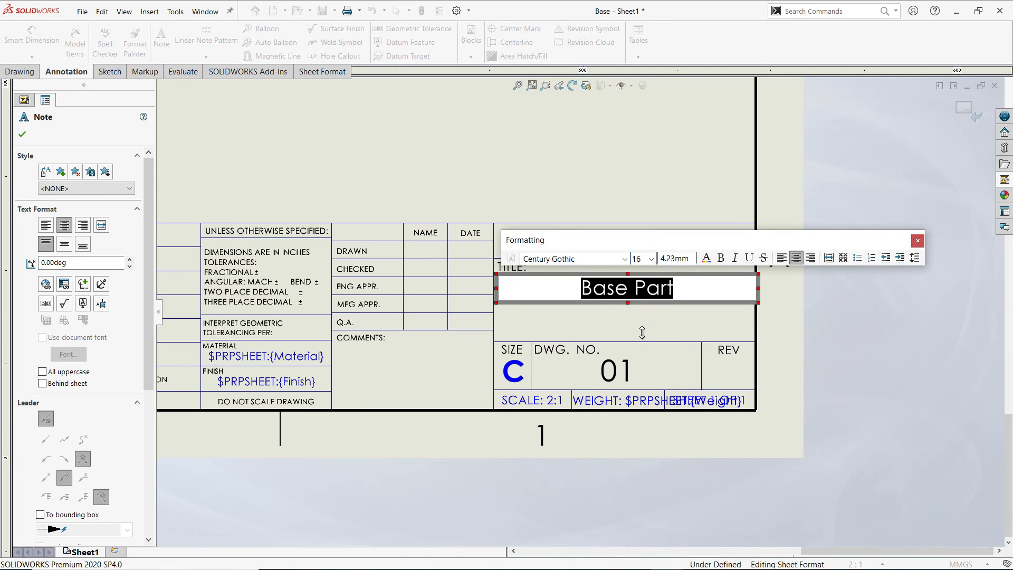
click(651, 258)
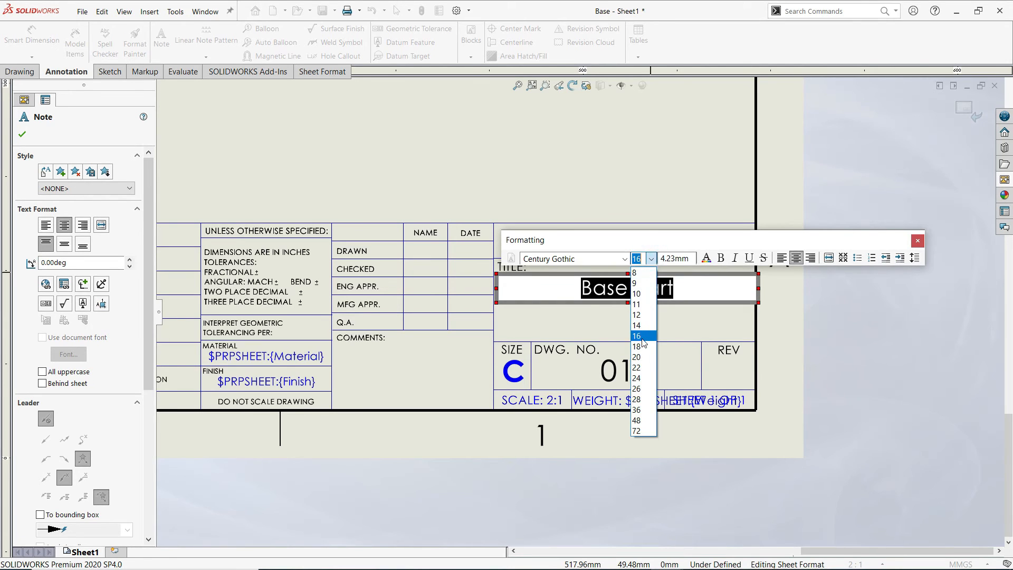
click(639, 346)
click(625, 258)
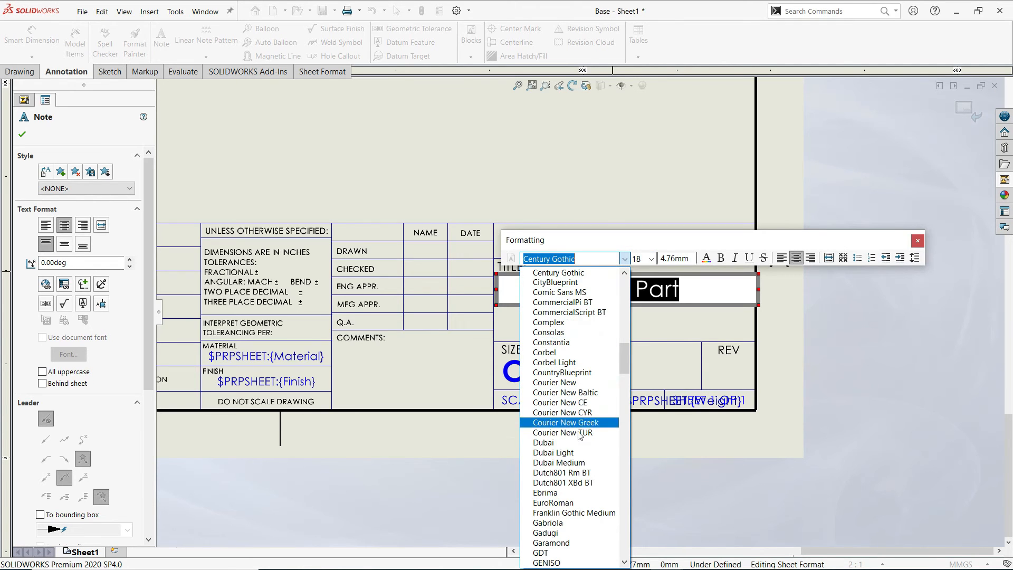
click(878, 323)
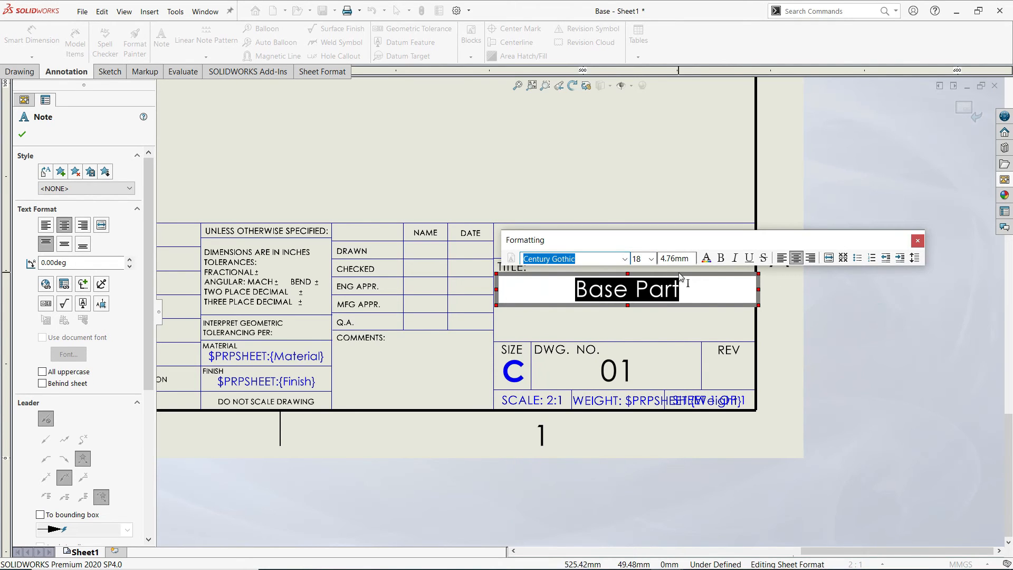
click(918, 241)
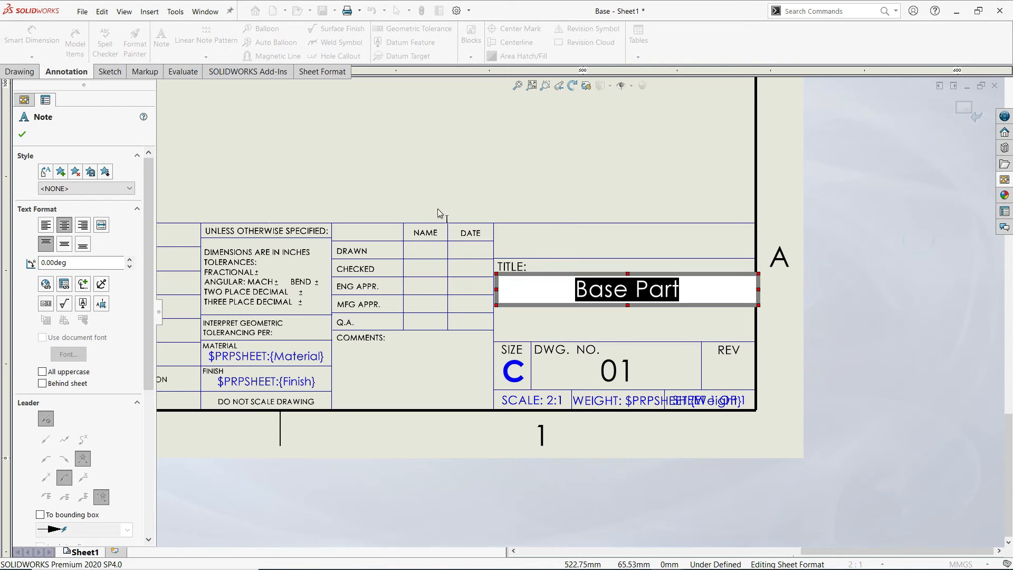
click(22, 136)
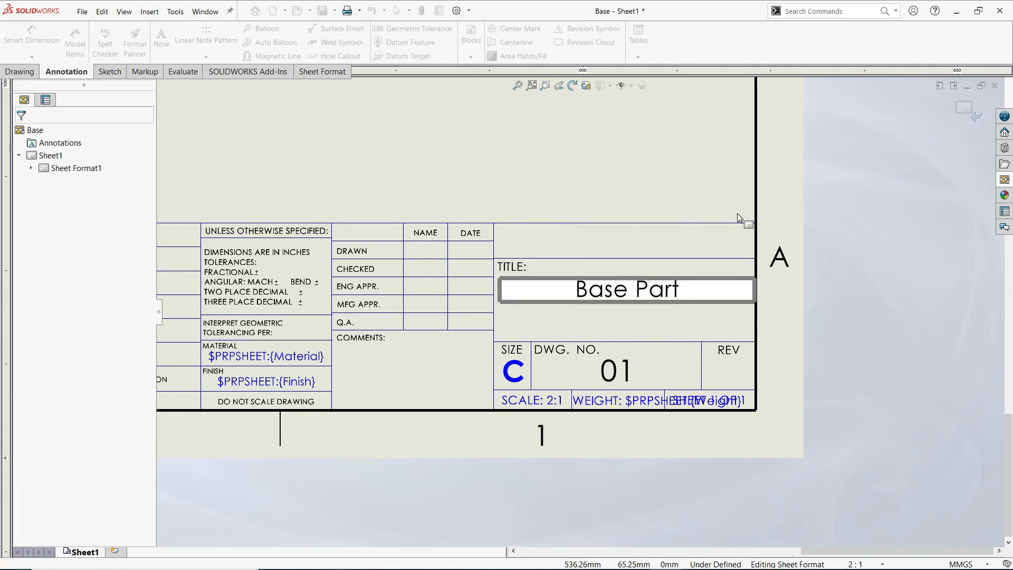
click(970, 116)
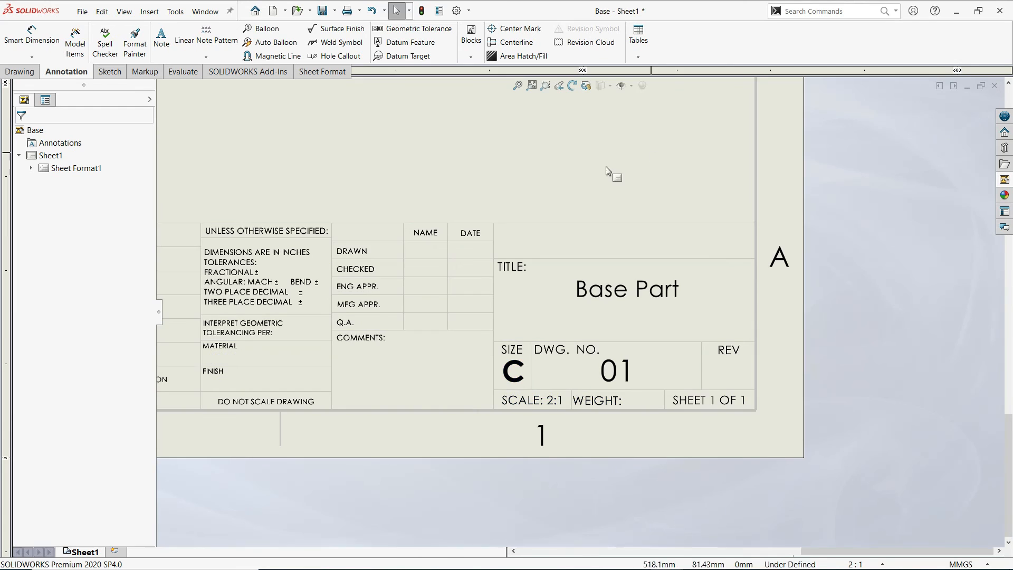
Step: Load the Base part's available views in the View Palette
scroll(605, 166, up, 4)
mouse_move(395, 204)
ctrl+middle_down()
mouse_move(667, 327)
mouse_move(608, 407)
mouse_move(627, 401)
ctrl+middle_up()
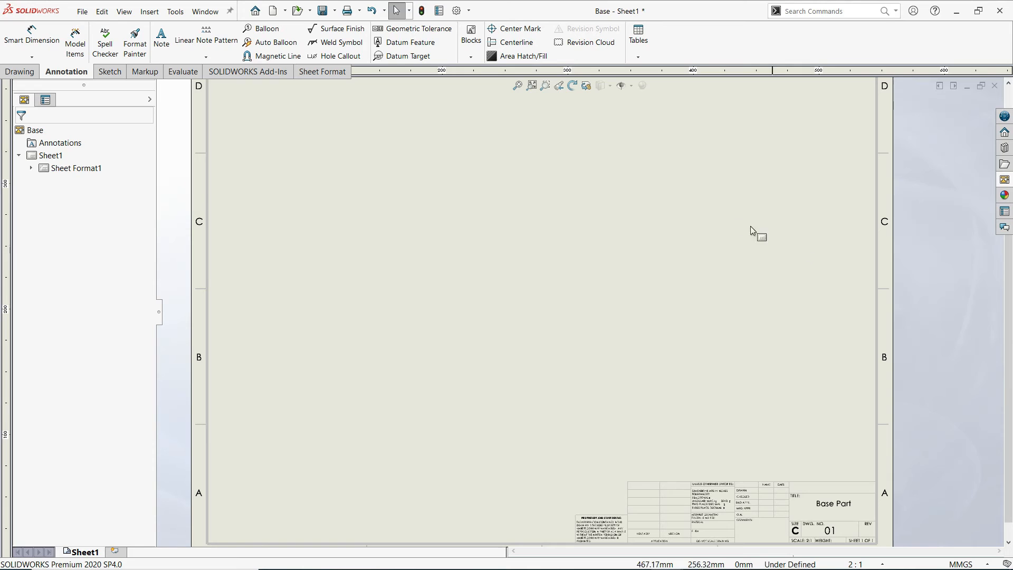
click(1004, 181)
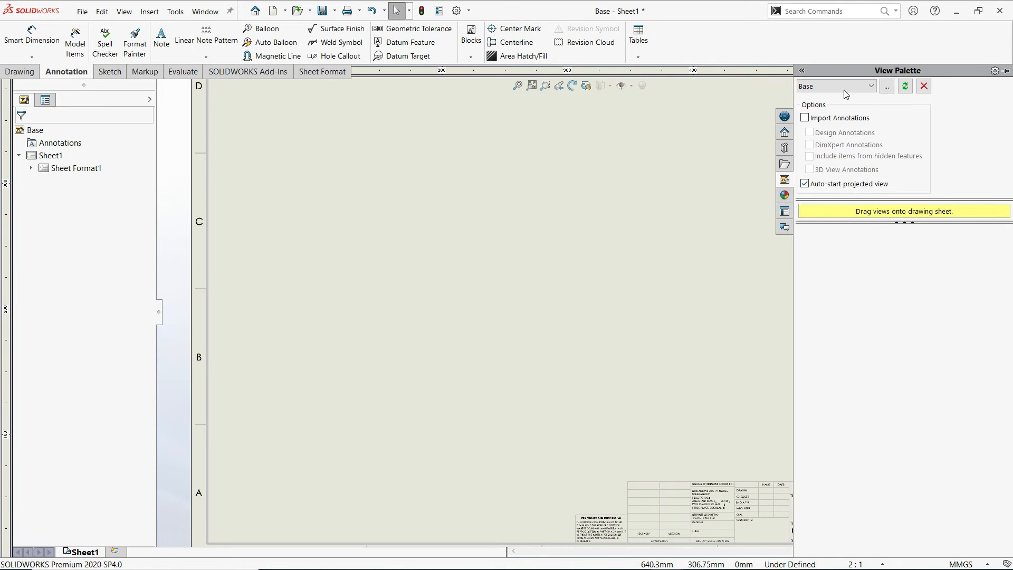
click(905, 87)
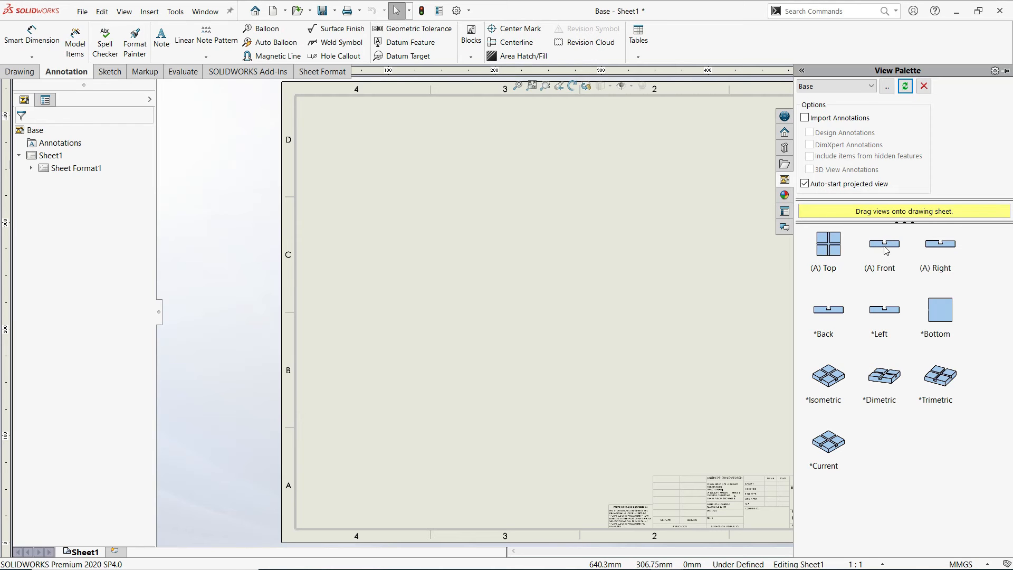
Step: Place the Base part's Front view, a projected top view above it, and a projected isometric view near the sheet's right side
drag(884, 250, 459, 385)
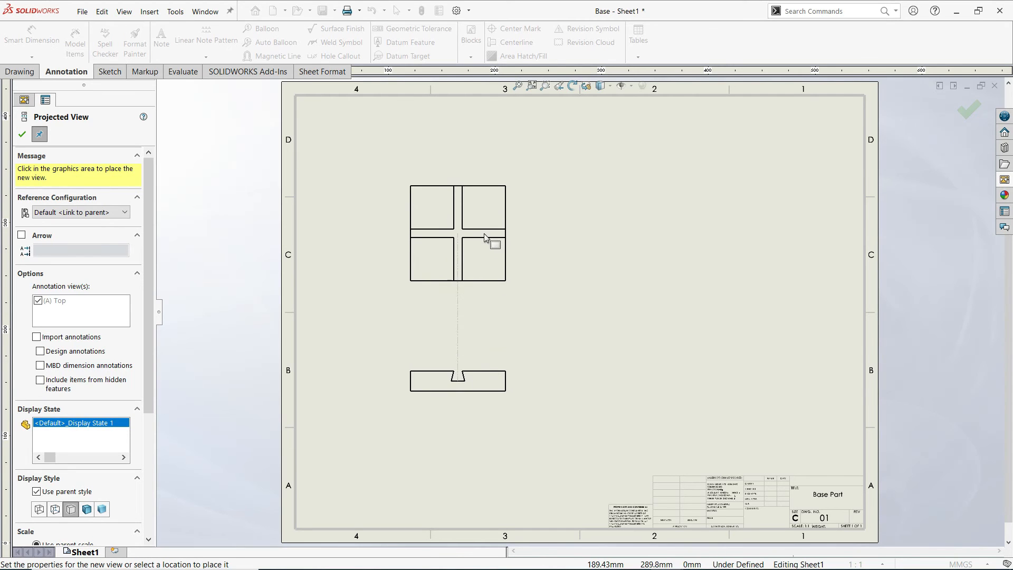
click(486, 237)
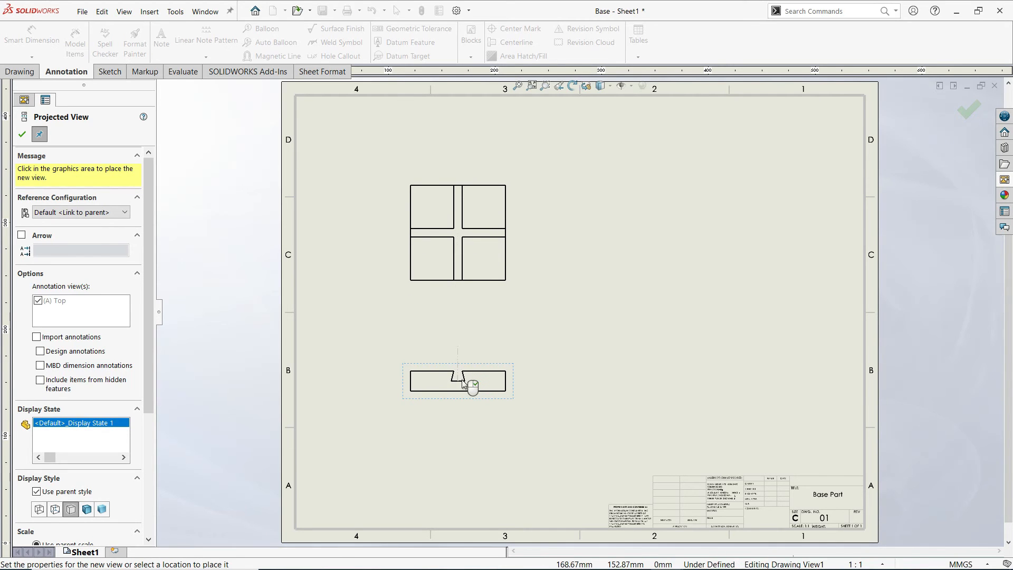
click(669, 242)
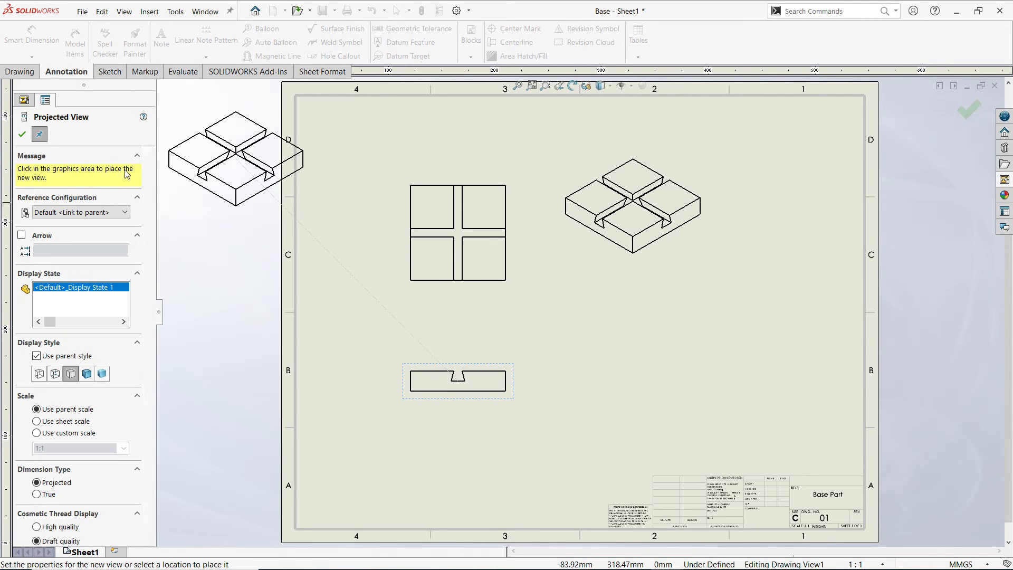
click(34, 138)
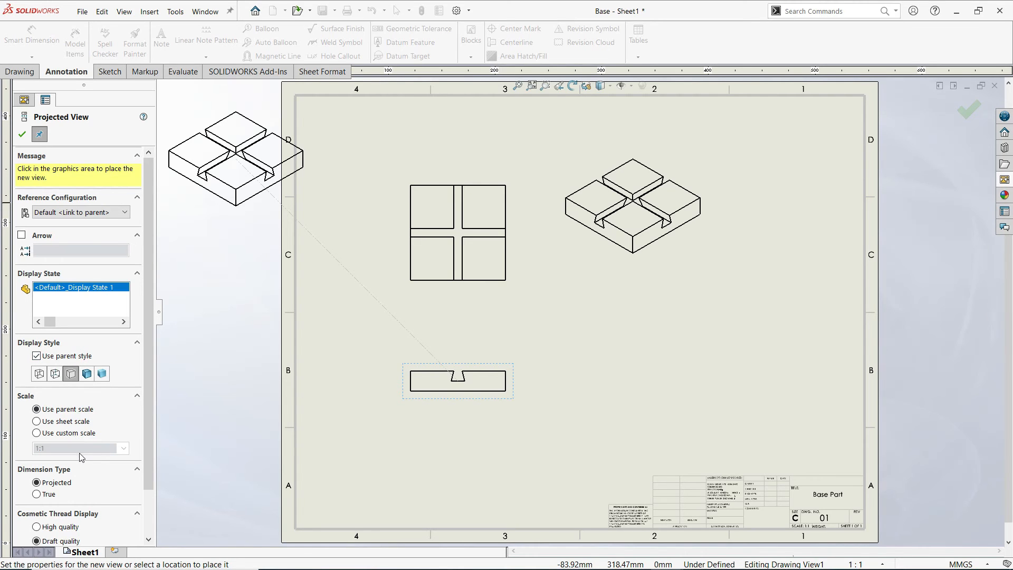
drag(149, 420, 152, 471)
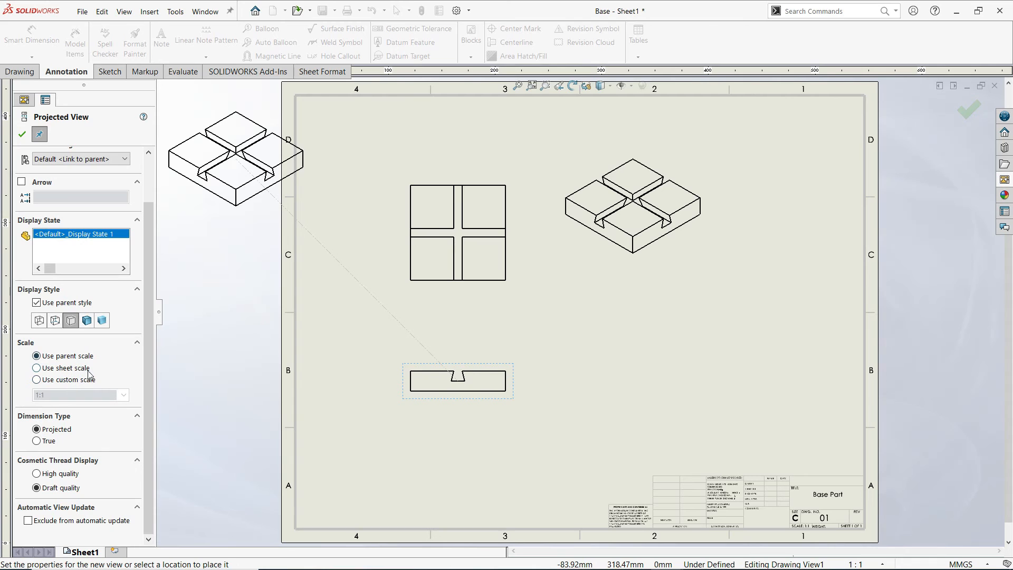
drag(148, 313, 148, 266)
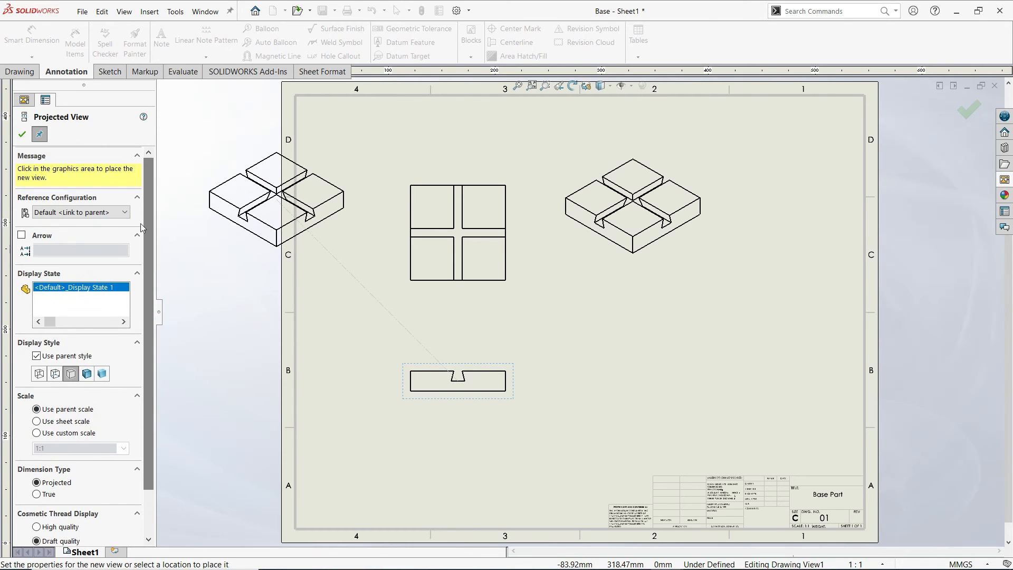
click(22, 136)
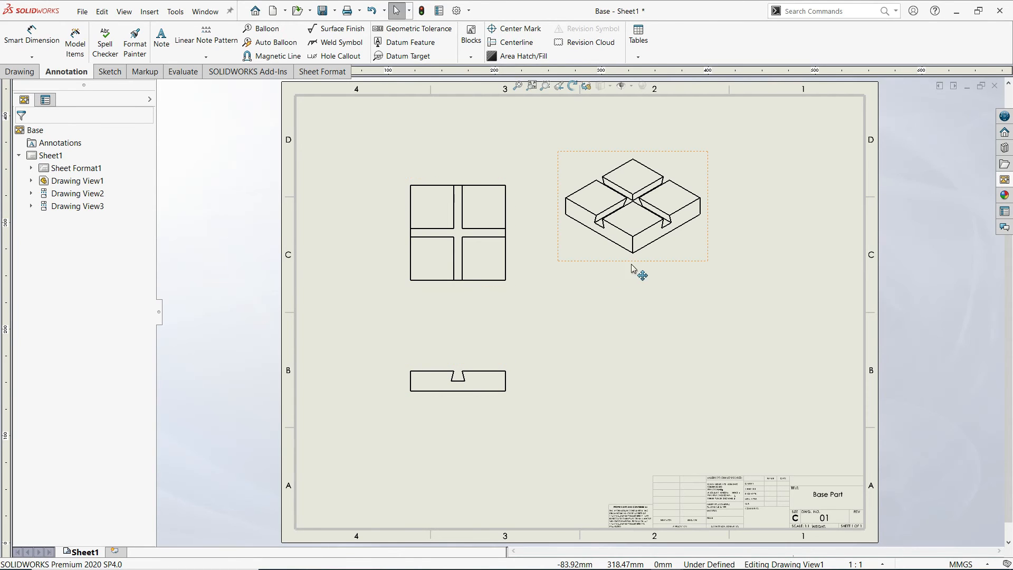
mouse_move(685, 262)
mouse_down()
mouse_move(738, 288)
mouse_move(773, 356)
mouse_move(794, 301)
mouse_move(770, 318)
mouse_up()
click(366, 315)
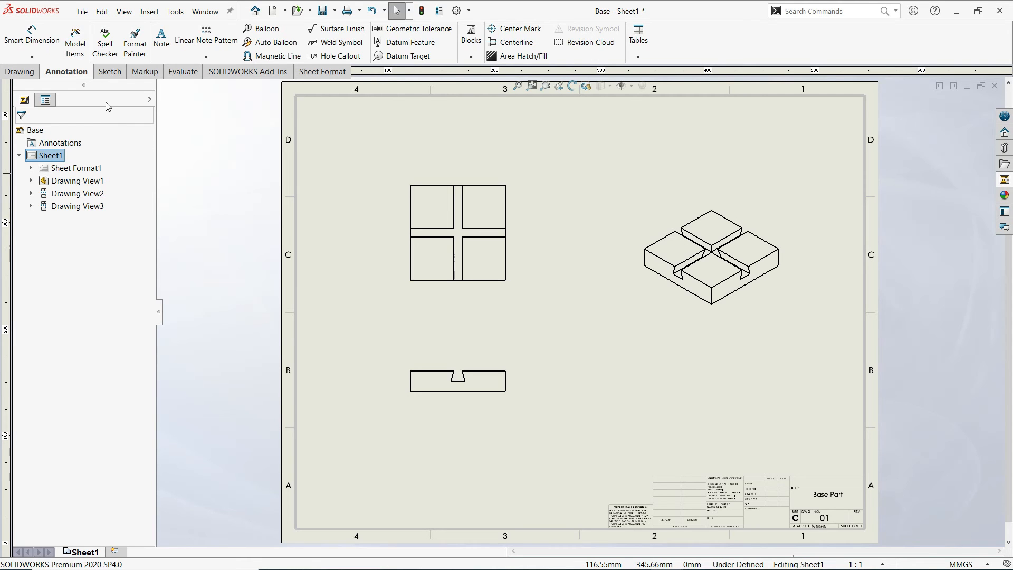
Step: Insert the dimensions marked for drawing from the entire model into all views with Model Items
click(79, 51)
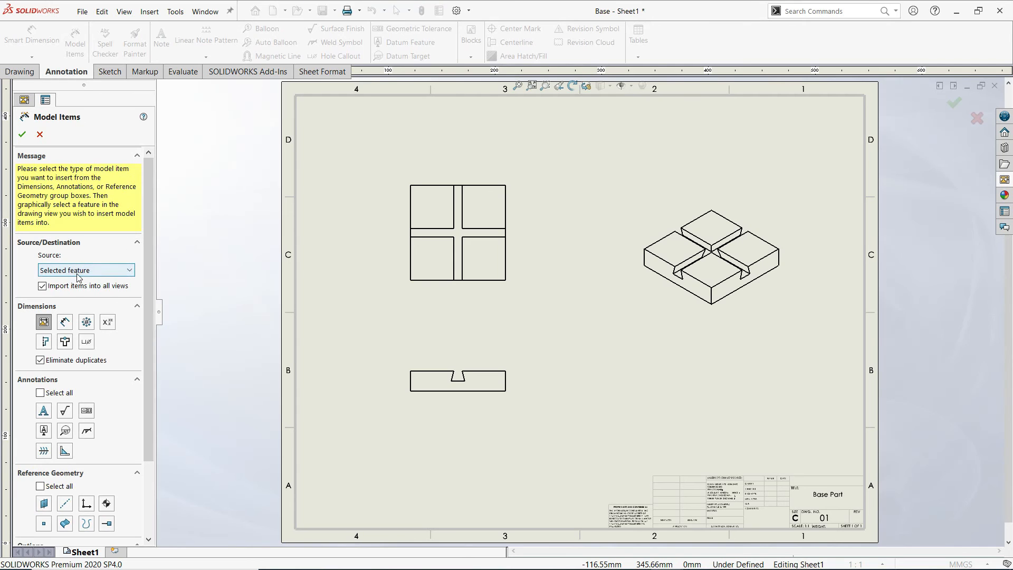
click(88, 271)
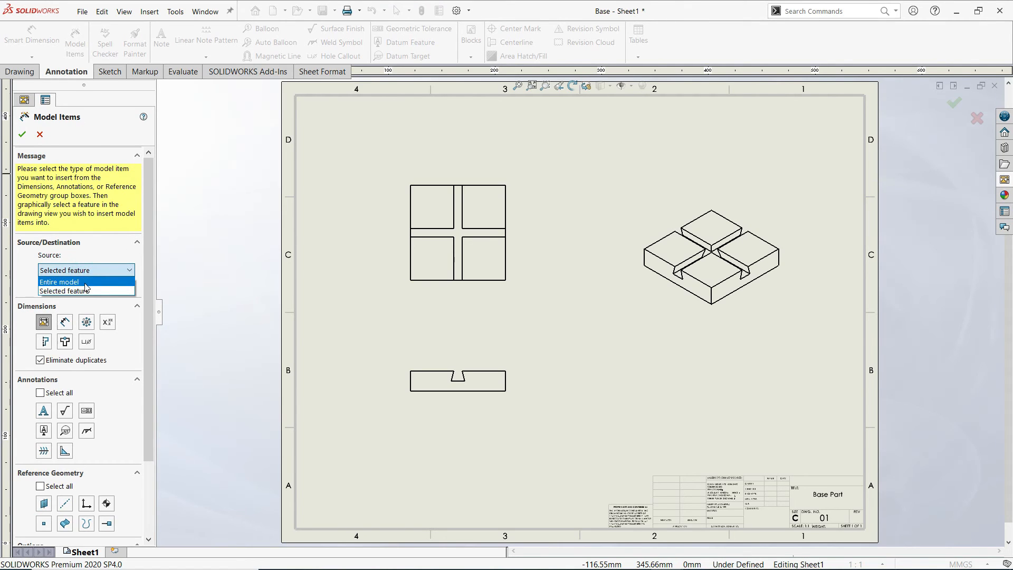
click(84, 283)
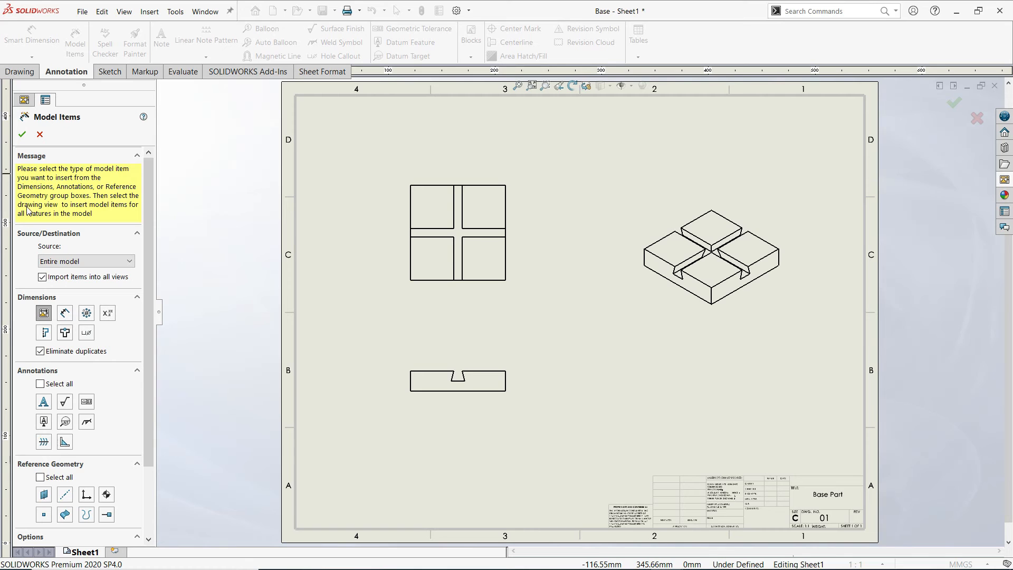
click(22, 135)
Step: Examine the imported dimensions in the front and top views for readability and units
scroll(490, 364, down, 6)
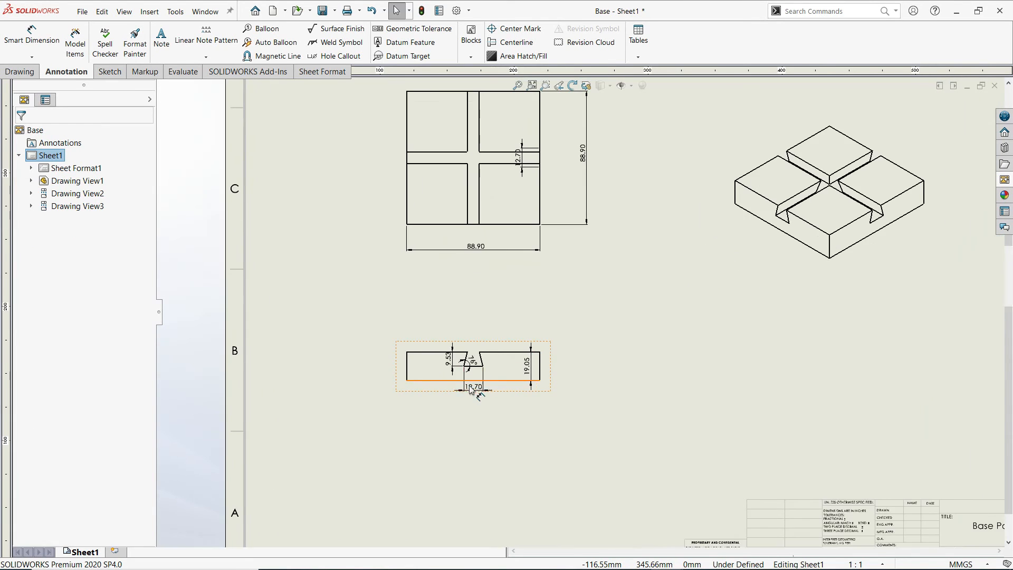
scroll(488, 351, down, 1)
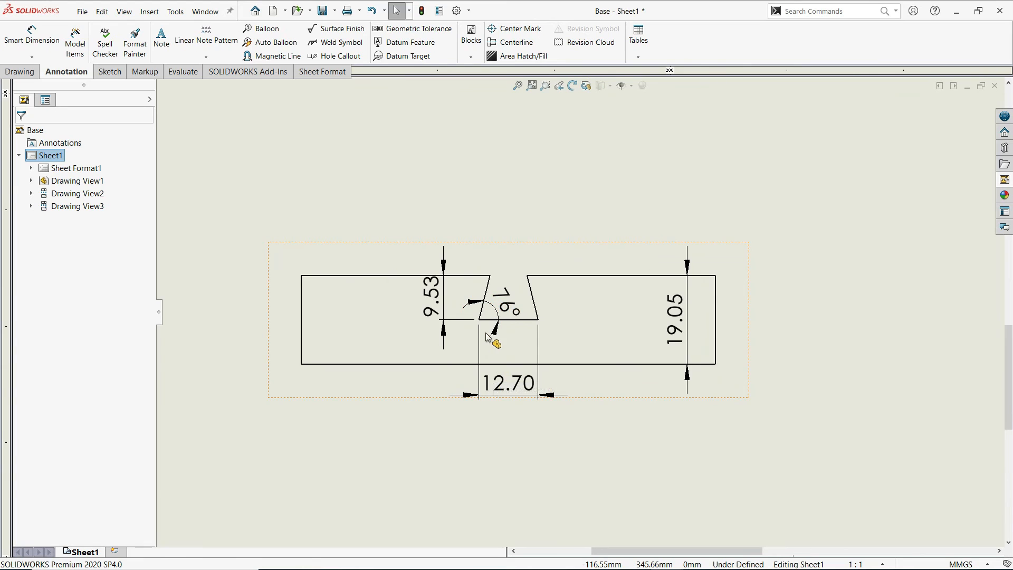
scroll(494, 343, up, 3)
scroll(649, 344, up, 3)
scroll(633, 332, down, 5)
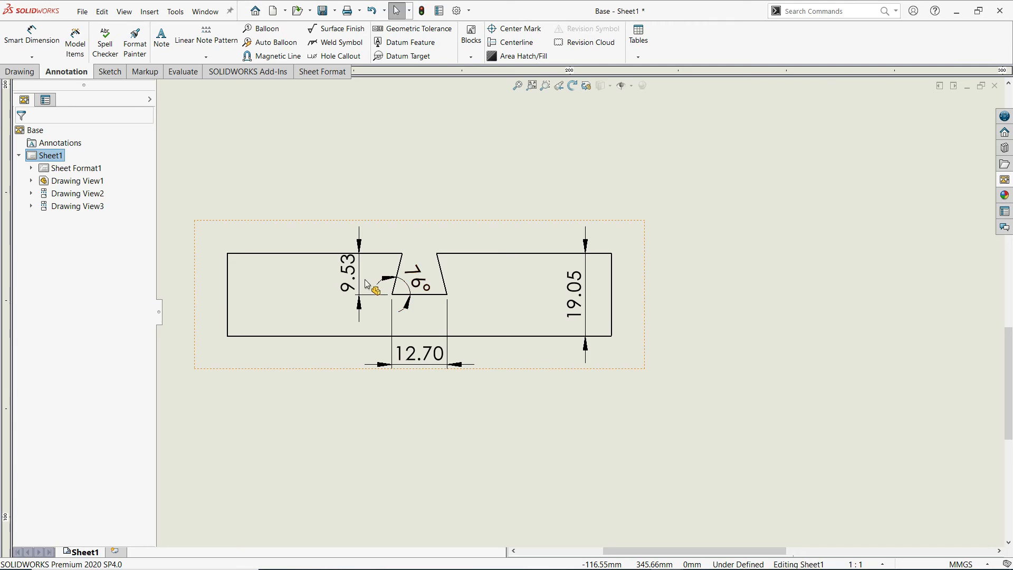
scroll(367, 284, up, 5)
scroll(612, 182, down, 1)
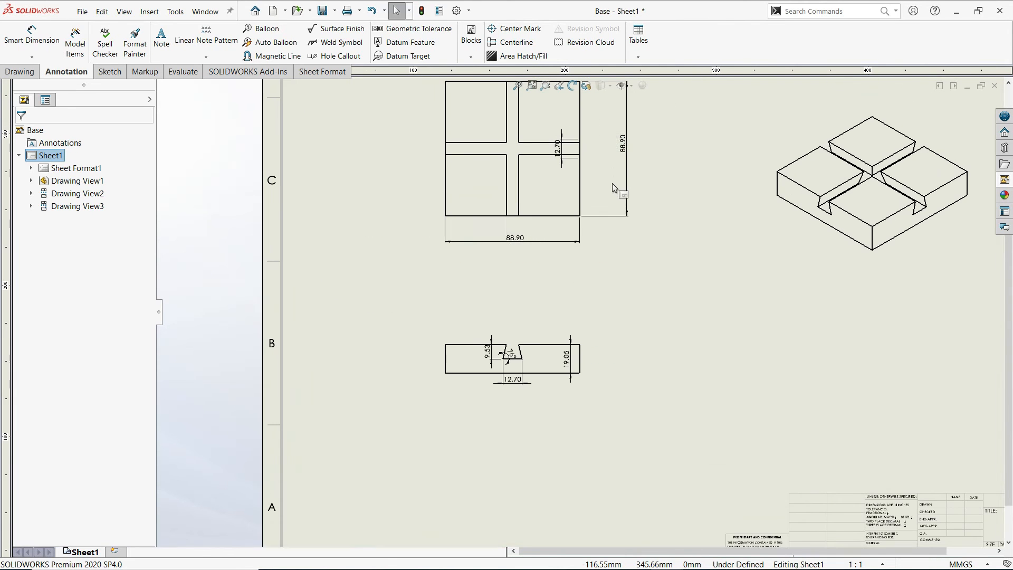
scroll(633, 285, up, 4)
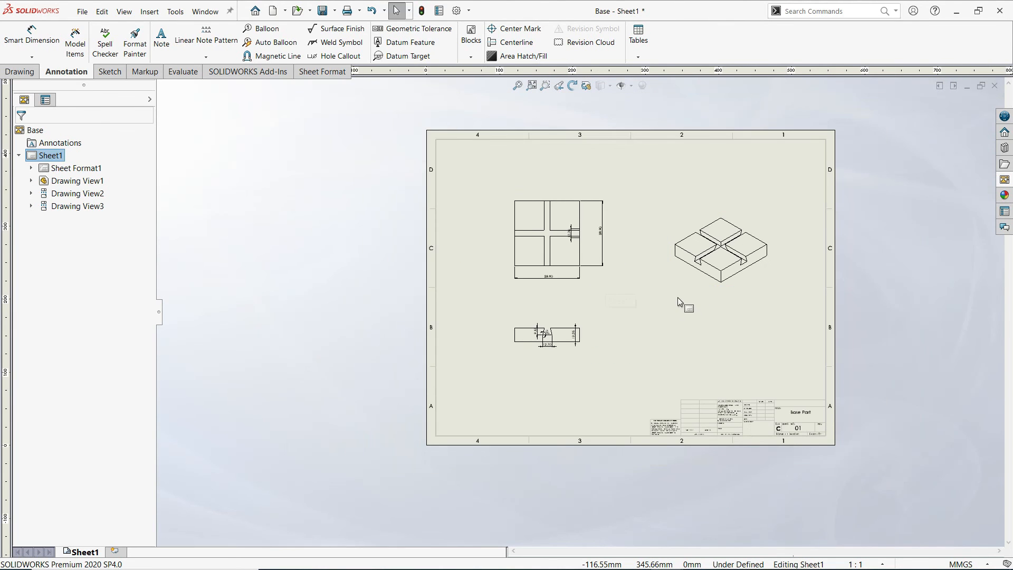
scroll(677, 296, down, 1)
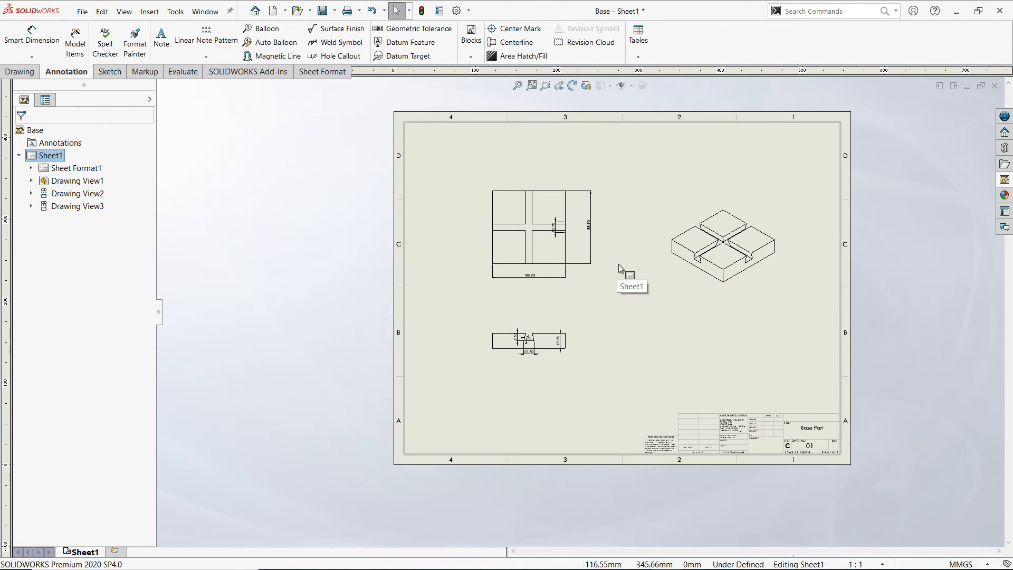
Step: Change the drawing's overall drafting standard to ANSI in the document properties
click(456, 11)
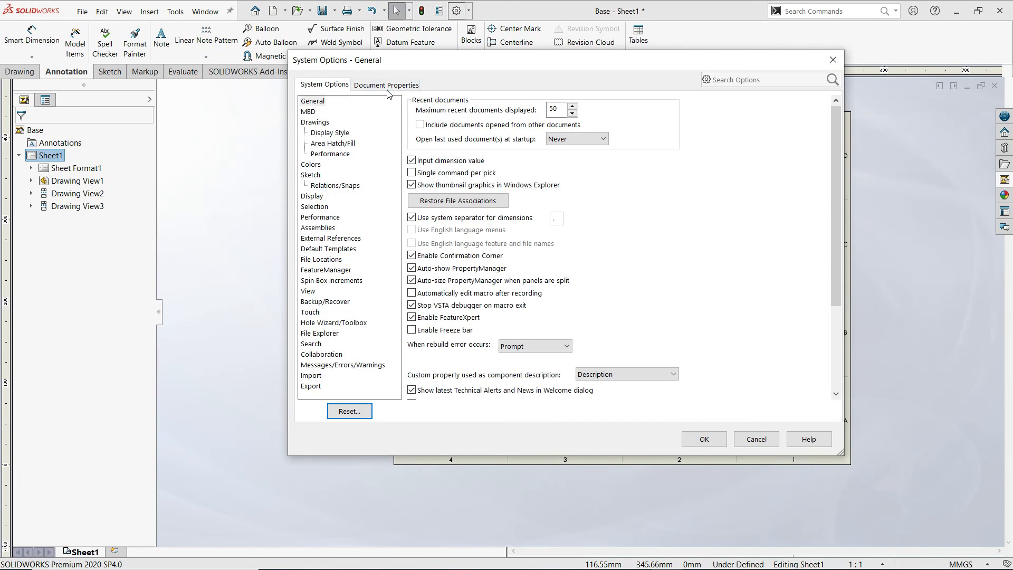
click(386, 86)
click(452, 117)
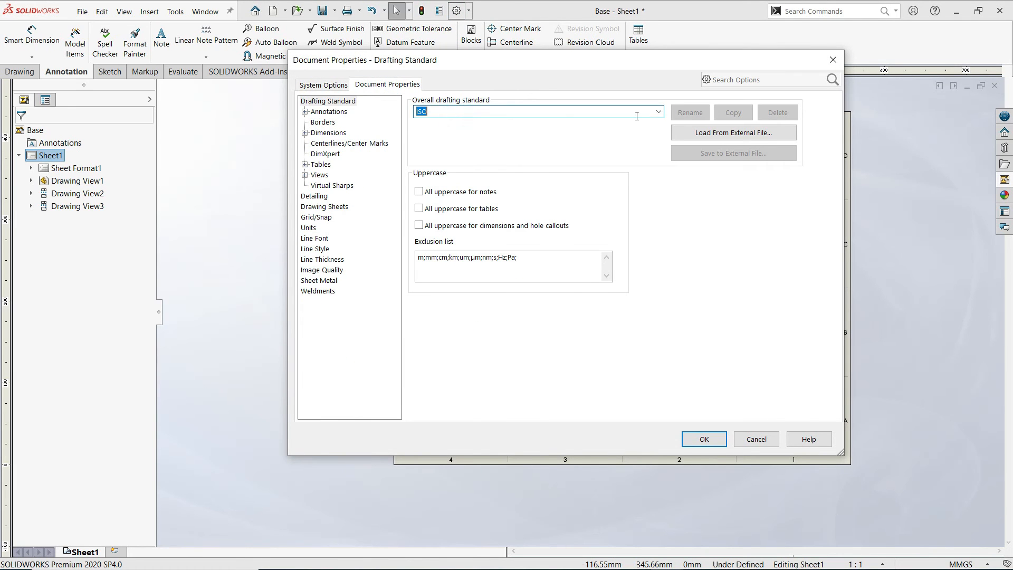
click(658, 112)
click(541, 130)
Step: Set the document units to IPS (inch, pound, second) with three decimals for length, and apply the document properties
click(311, 227)
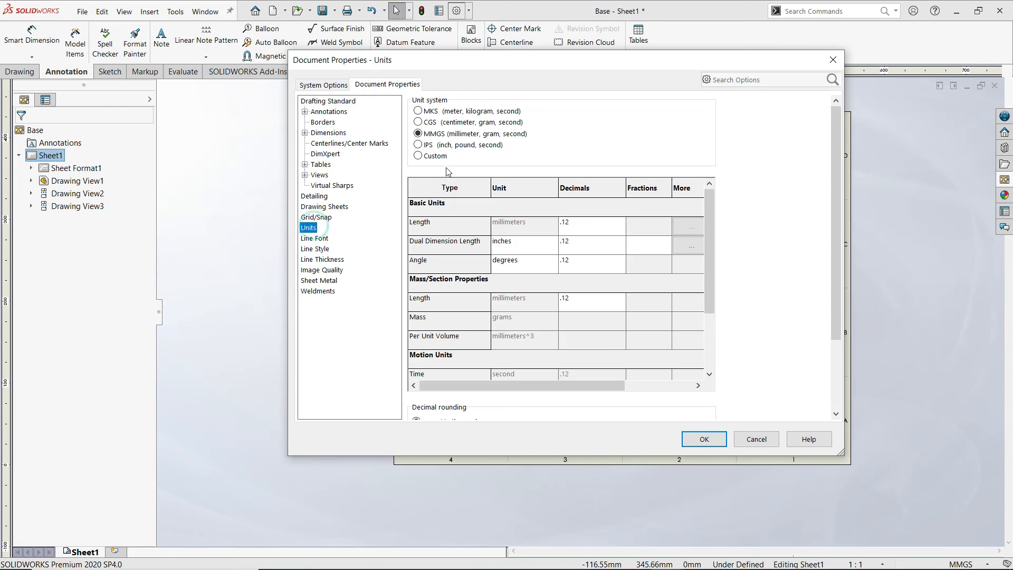
click(427, 146)
click(622, 230)
click(621, 224)
click(590, 253)
click(695, 438)
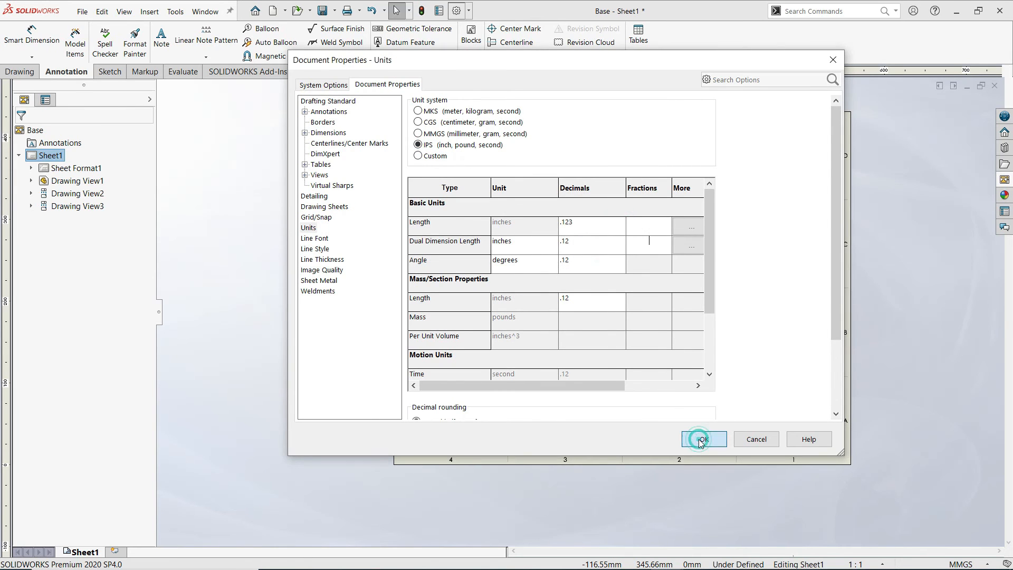
click(962, 563)
click(920, 401)
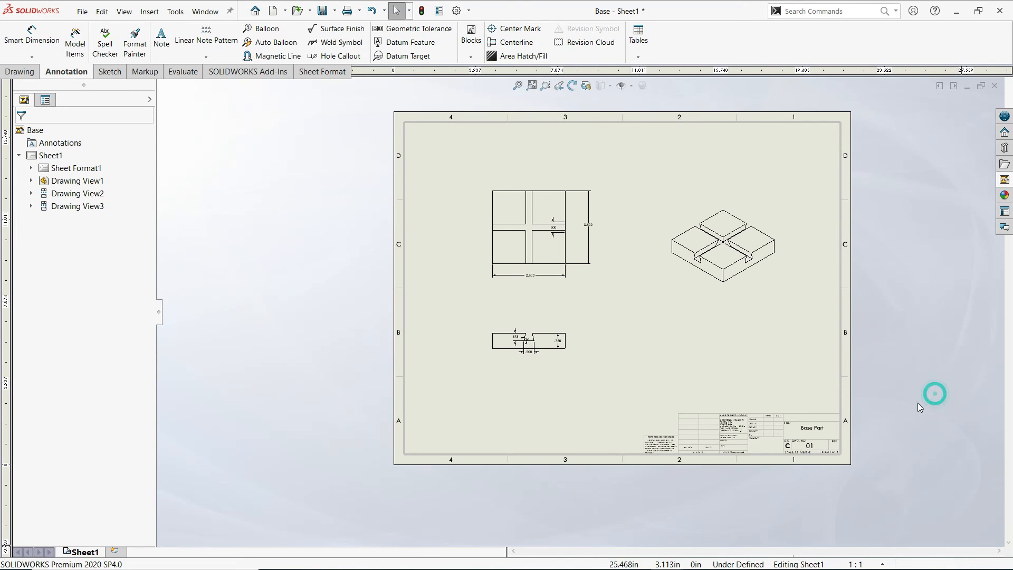
Step: Move the front view's .500 groove width dimension below the outline and the .750 height dimension outside its right edge
scroll(548, 358, down, 2)
scroll(547, 355, down, 5)
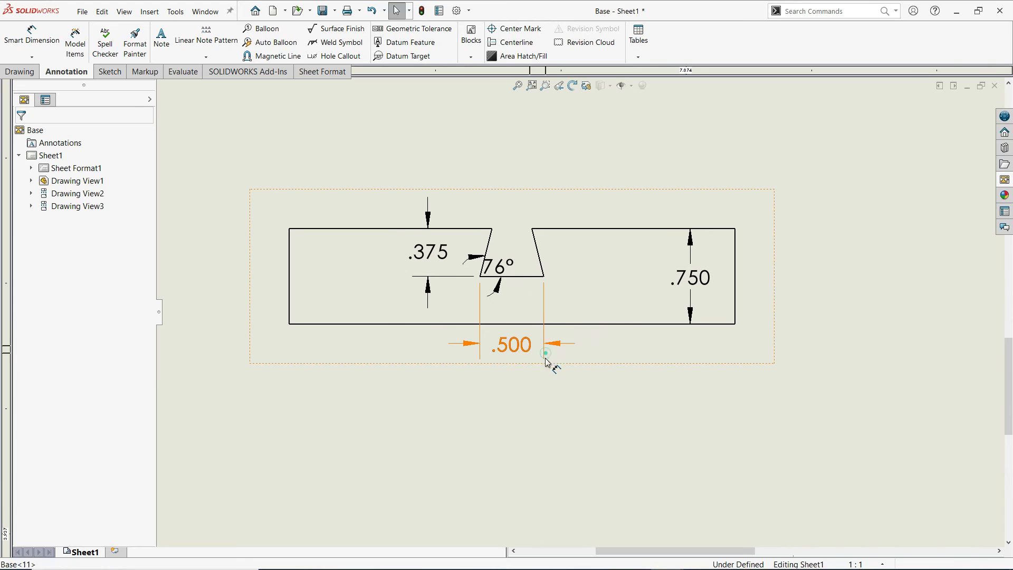
drag(547, 355, 549, 393)
mouse_move(500, 274)
mouse_down()
mouse_move(509, 278)
mouse_move(502, 287)
mouse_up()
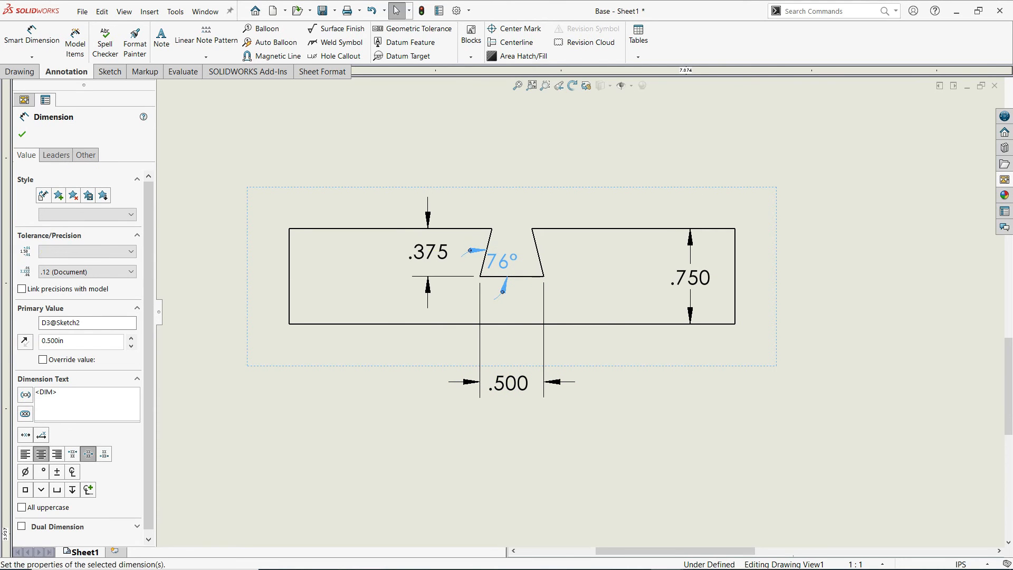
drag(690, 300, 814, 304)
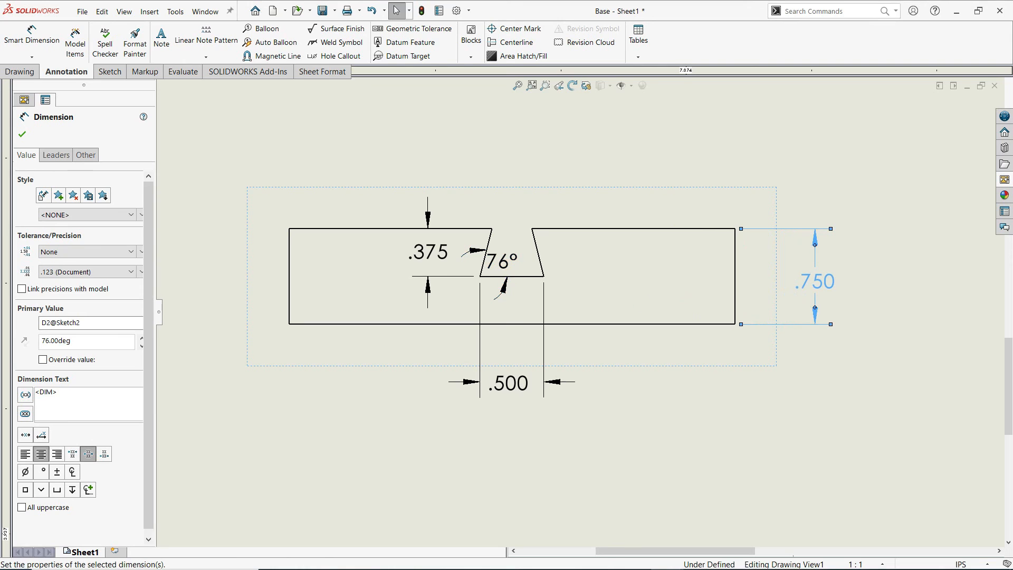
Step: Move the .375 groove depth dimension outside the left edge of the front view
mouse_move(423, 255)
mouse_down()
mouse_move(313, 262)
mouse_move(422, 262)
mouse_up()
click(533, 189)
scroll(580, 311, up, 3)
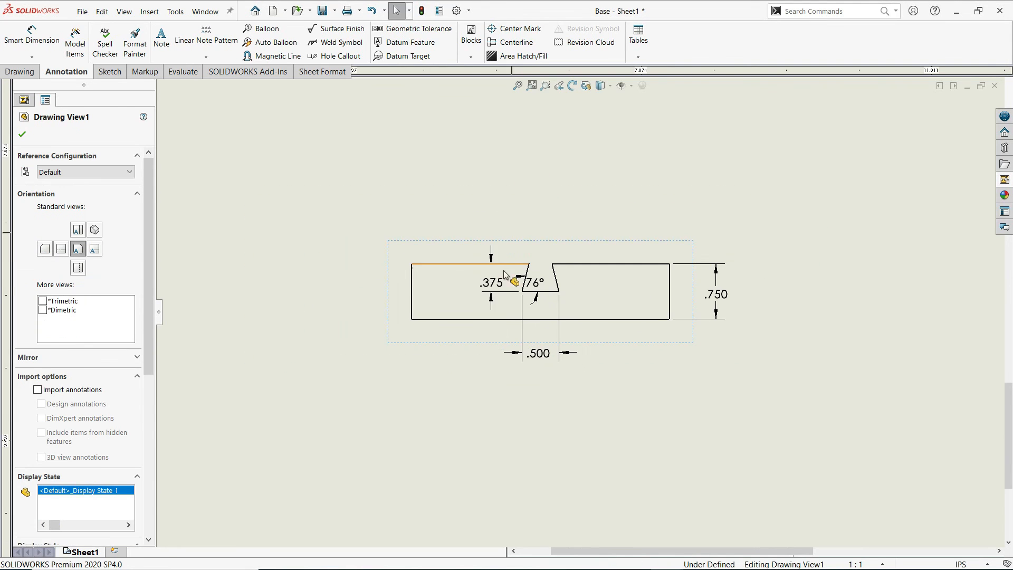
drag(495, 285, 367, 291)
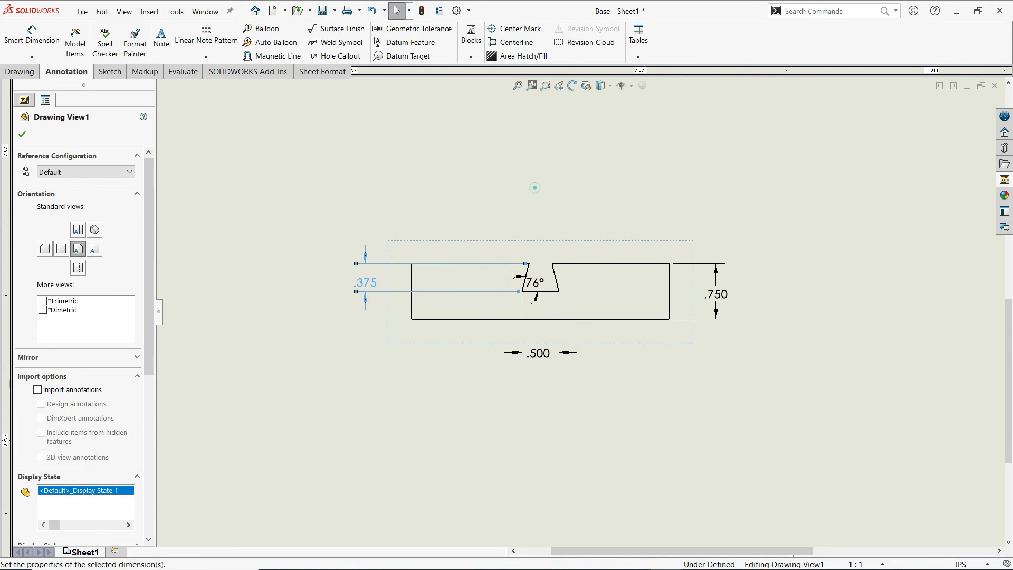
click(536, 201)
Step: Delete the .500 groove dimension from the top view
scroll(536, 201, up, 2)
scroll(536, 202, up, 4)
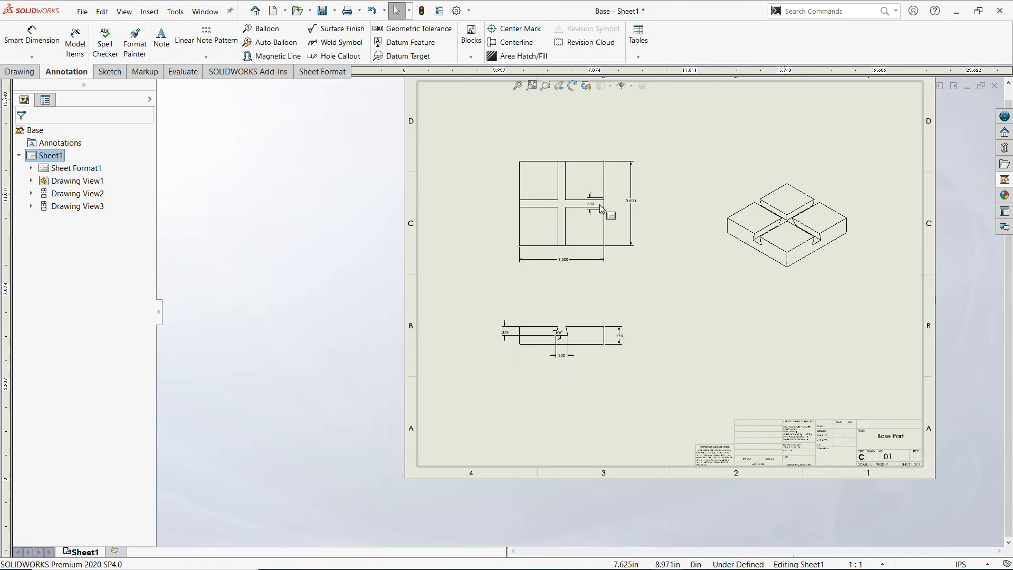
scroll(585, 282, down, 5)
scroll(585, 282, down, 2)
drag(559, 294, 644, 305)
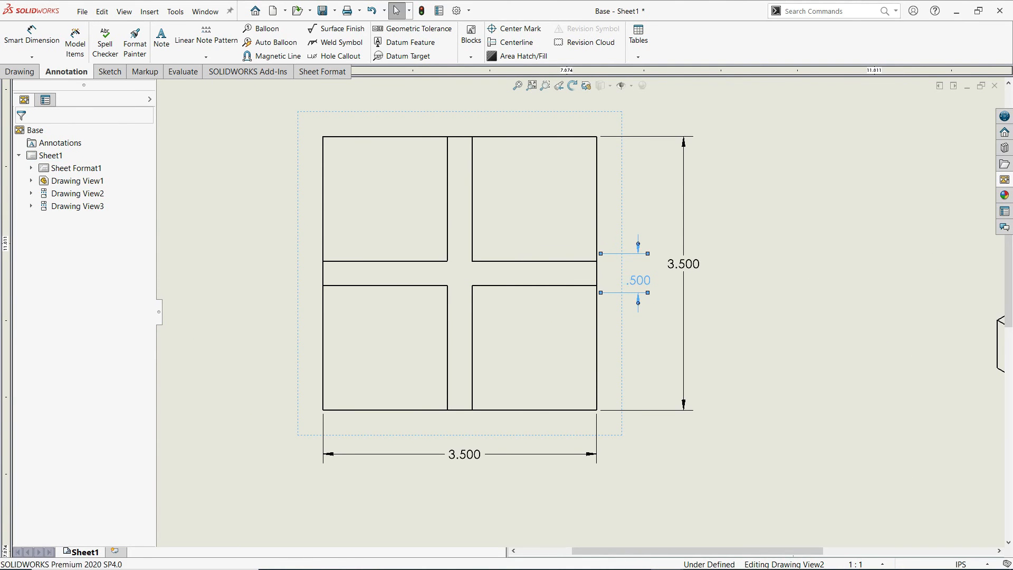
right_click(625, 256)
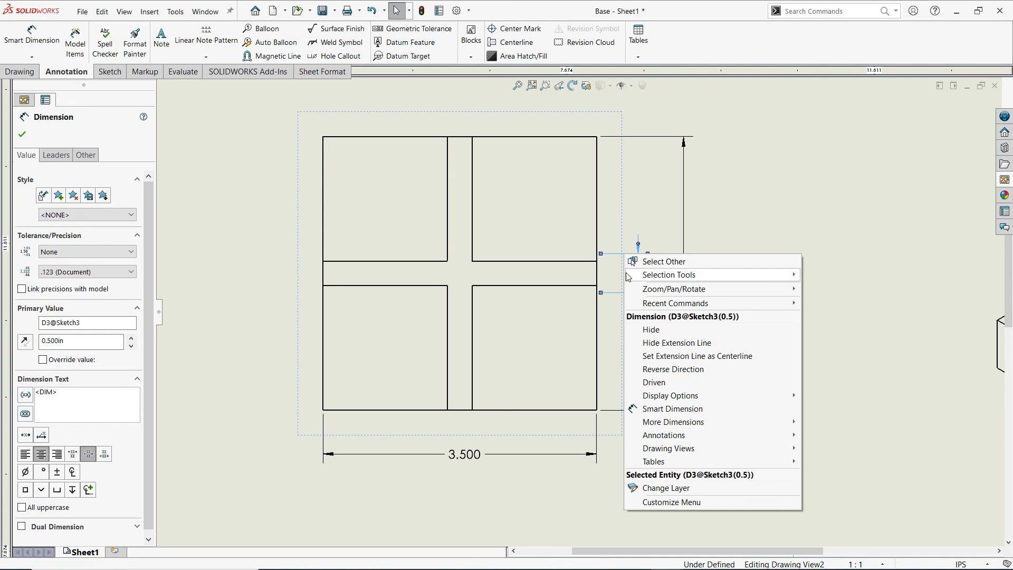
click(624, 246)
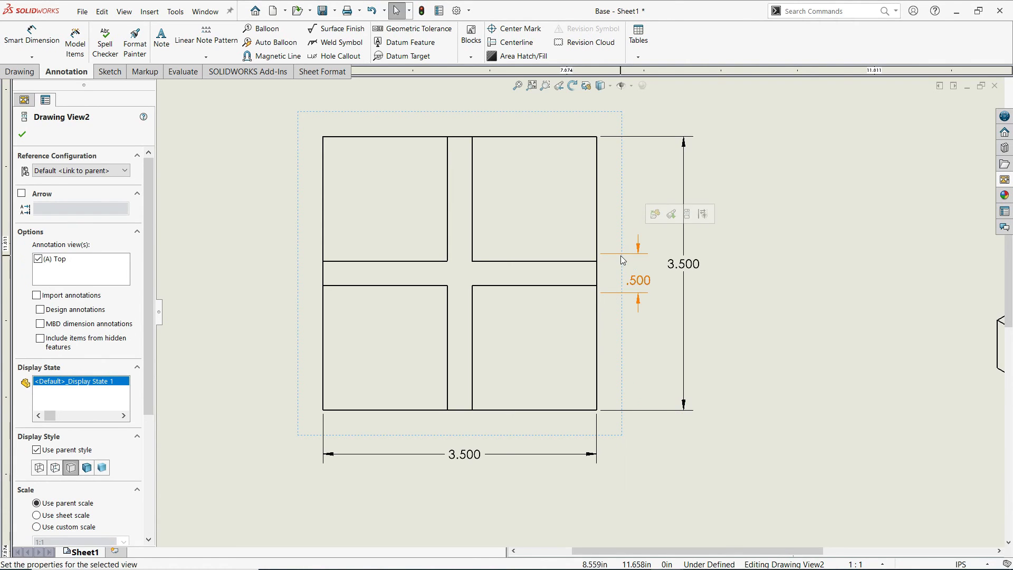
click(621, 255)
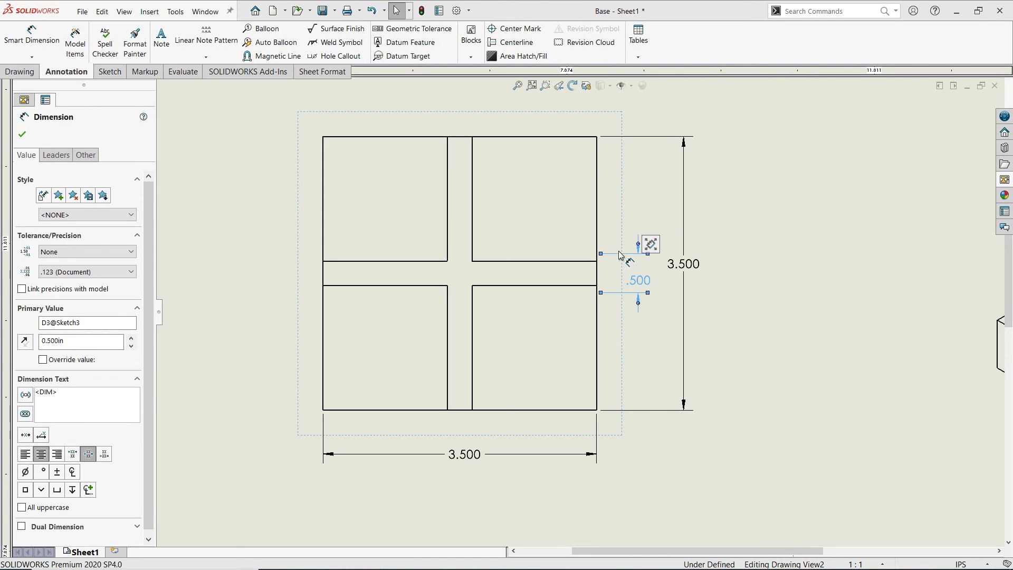
key(Delete)
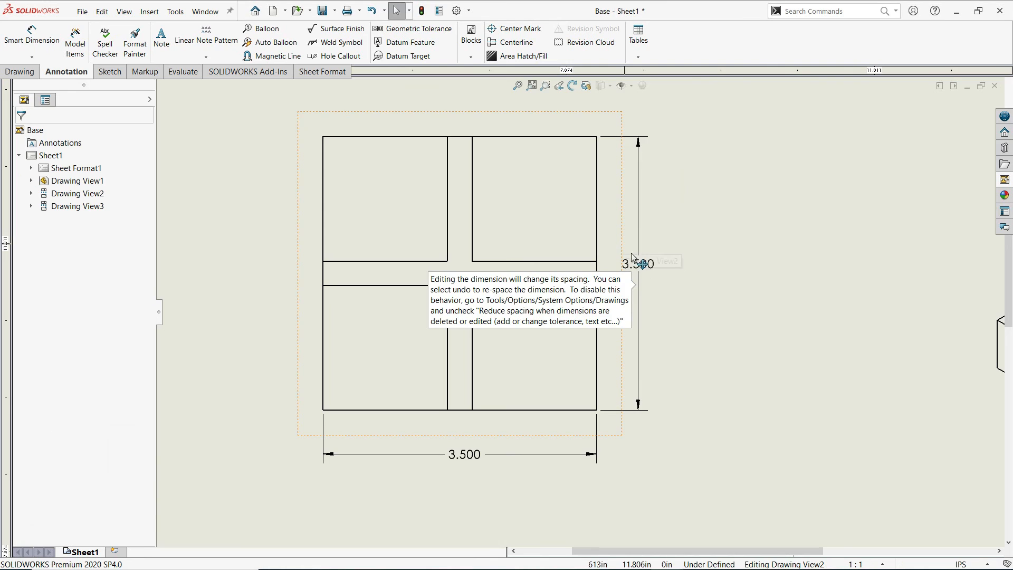
click(715, 321)
Step: Examine the dimension layout in the top and front views and across the whole sheet
scroll(636, 295, down, 2)
scroll(661, 318, up, 4)
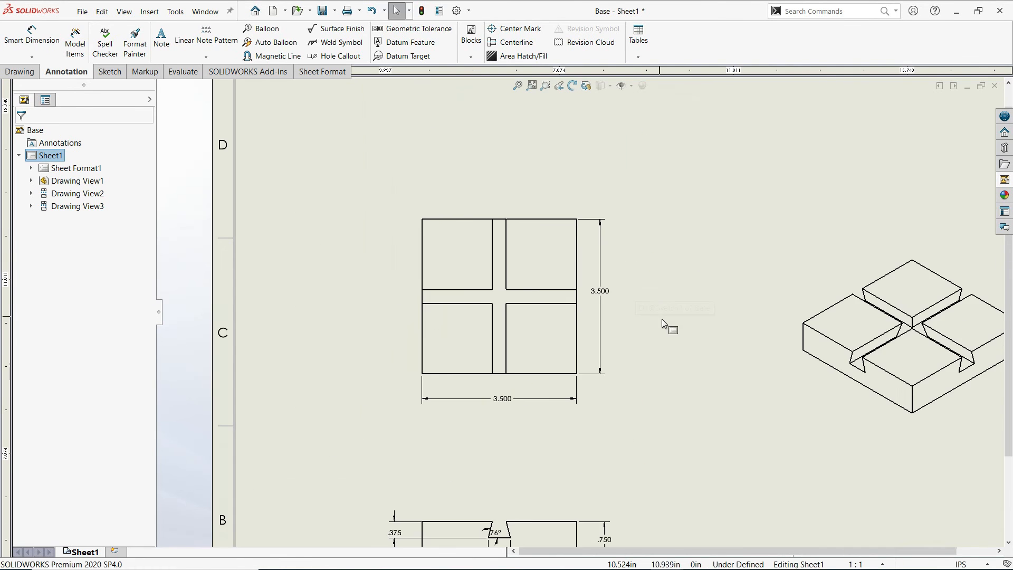
scroll(662, 319, up, 5)
scroll(513, 422, down, 6)
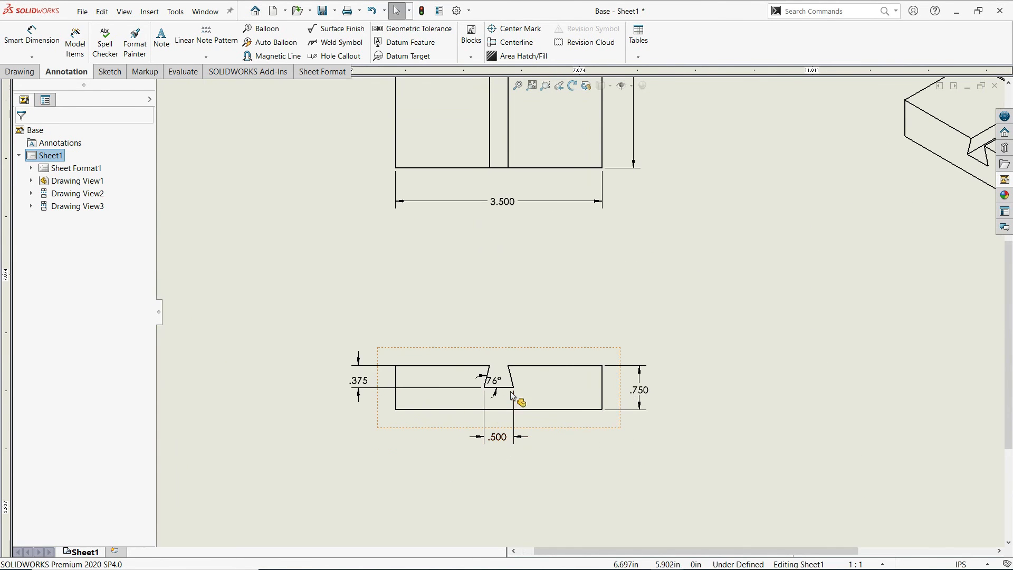
scroll(621, 292, up, 5)
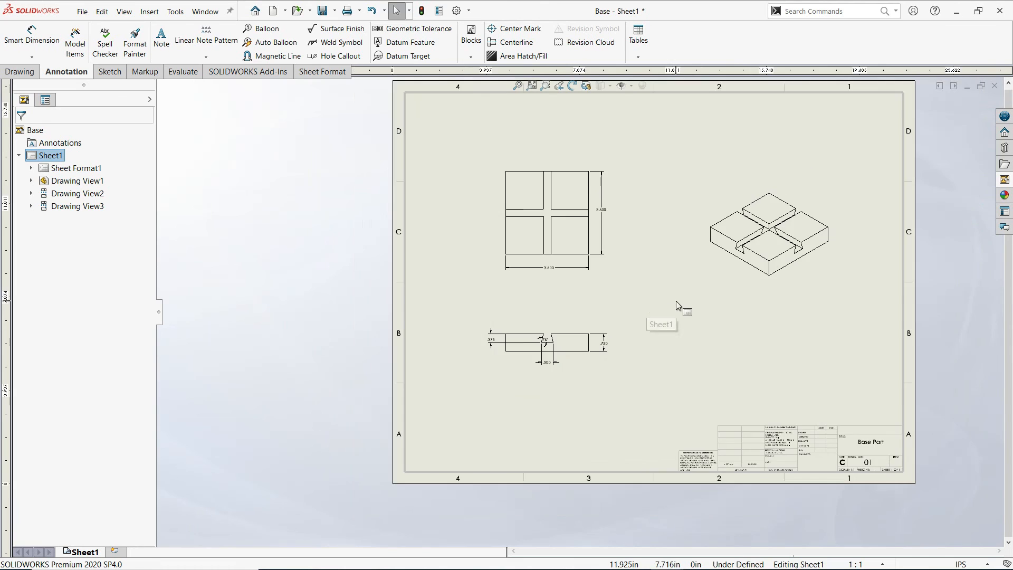
scroll(686, 299, up, 1)
scroll(746, 294, down, 2)
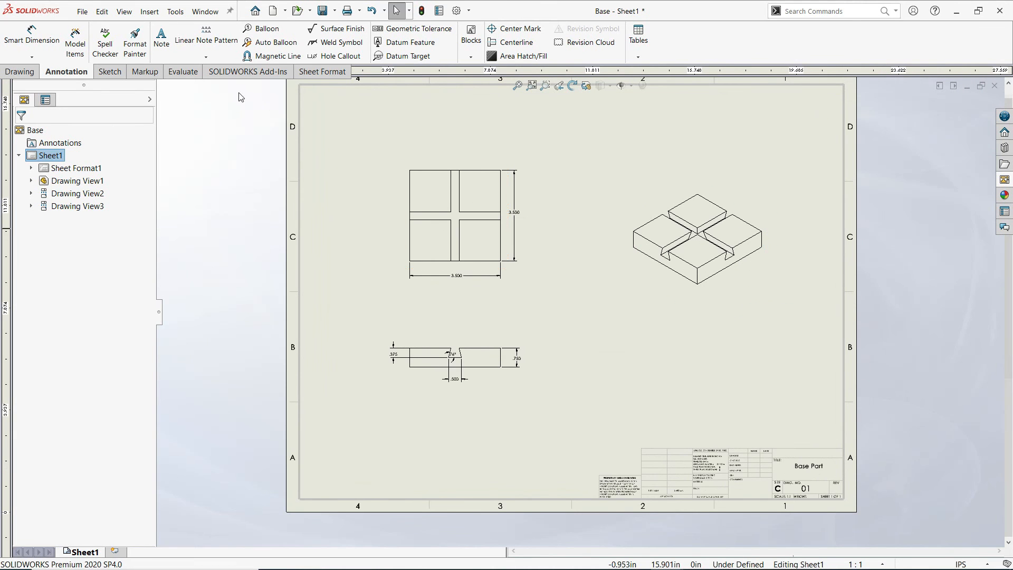
Step: Save the drawing as a SOLIDWORKS Drawing file named Base in the SolidWorks Overview folder
click(82, 11)
click(106, 103)
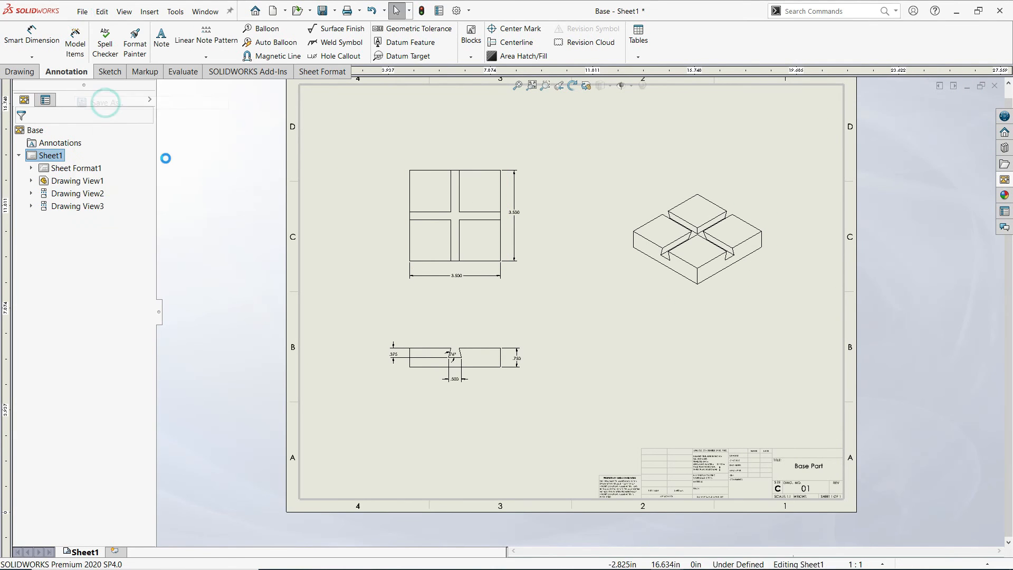
click(218, 266)
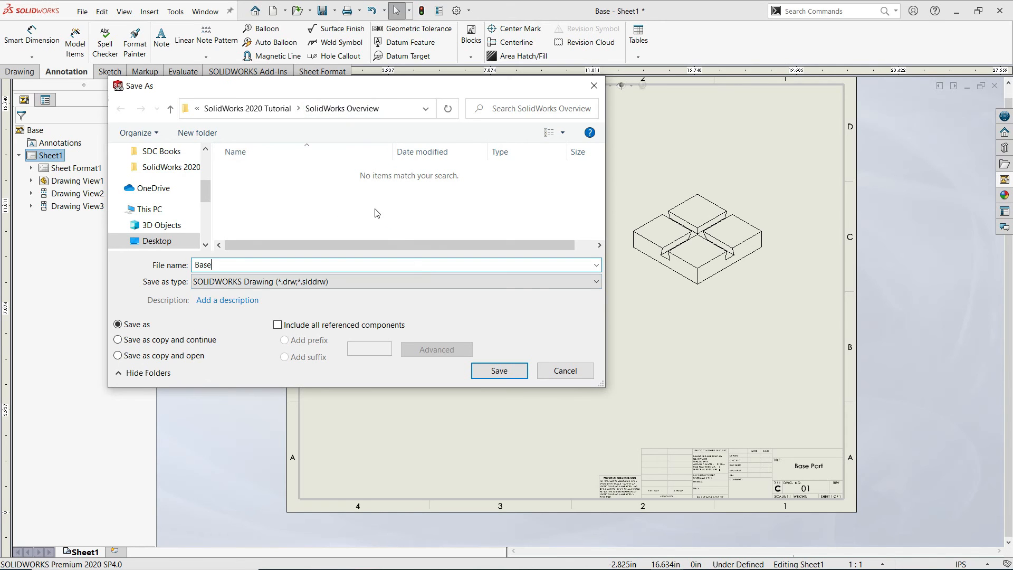
click(500, 371)
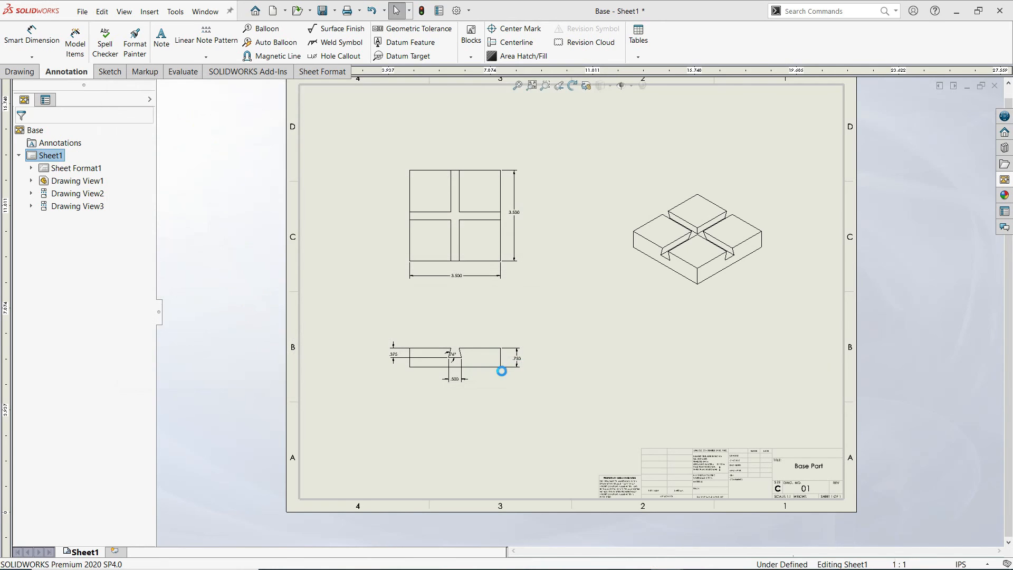
Step: Check the saved sheet and close the Base drawing
scroll(571, 318, up, 2)
scroll(564, 306, down, 3)
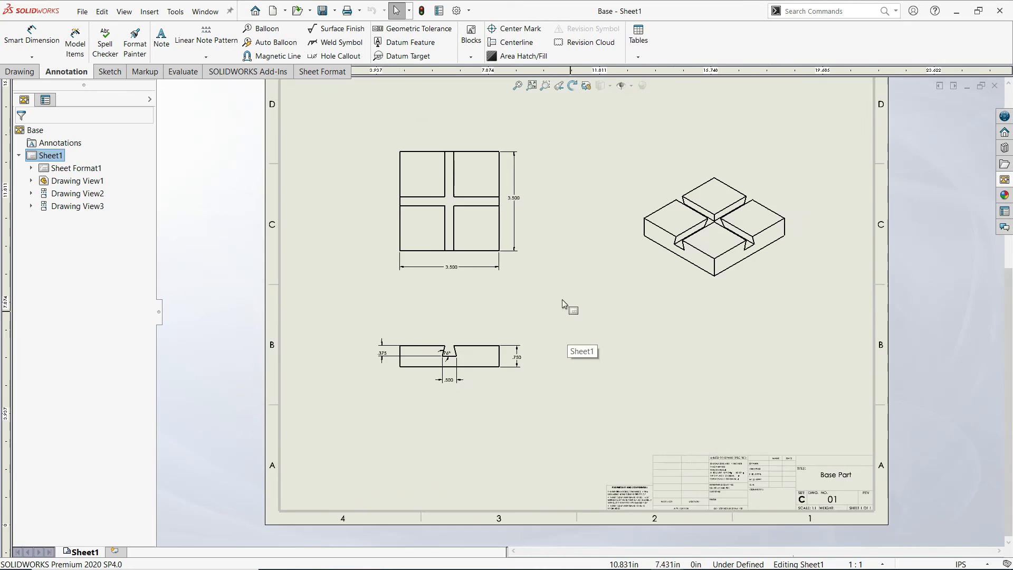
scroll(562, 303, down, 2)
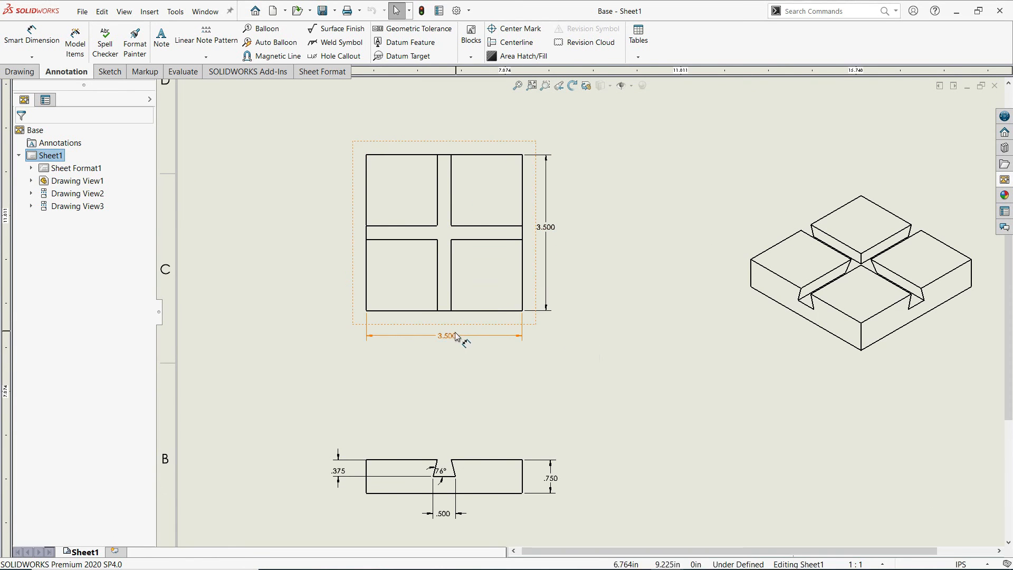
scroll(570, 285, up, 3)
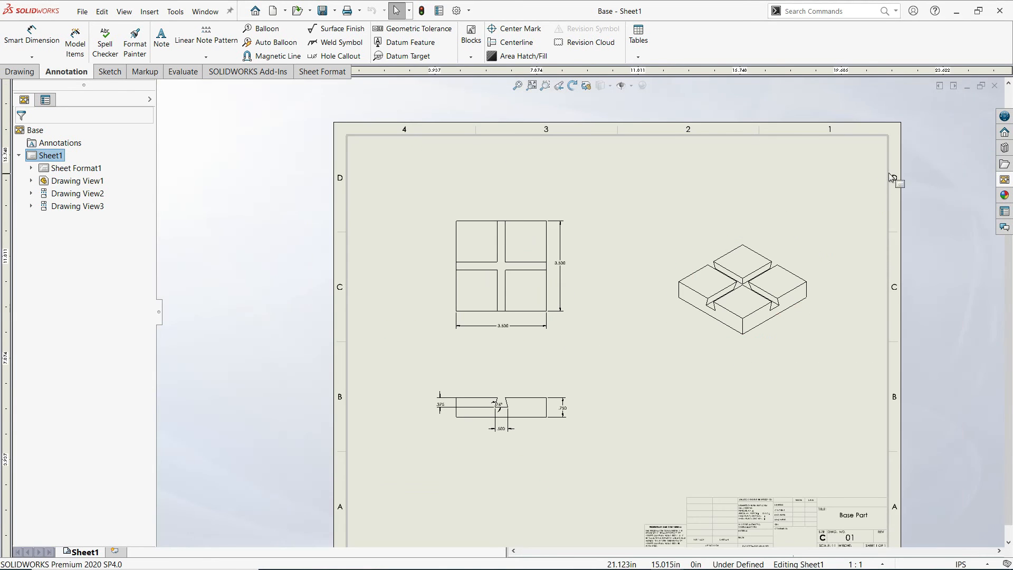
click(994, 85)
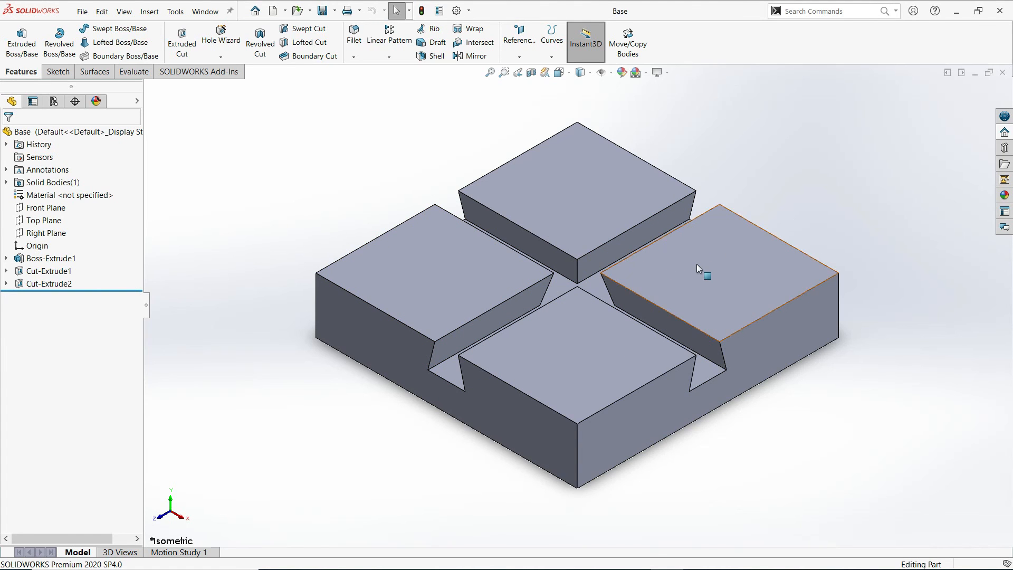
Step: Apply a red color appearance to the entire Base part
right_click(663, 277)
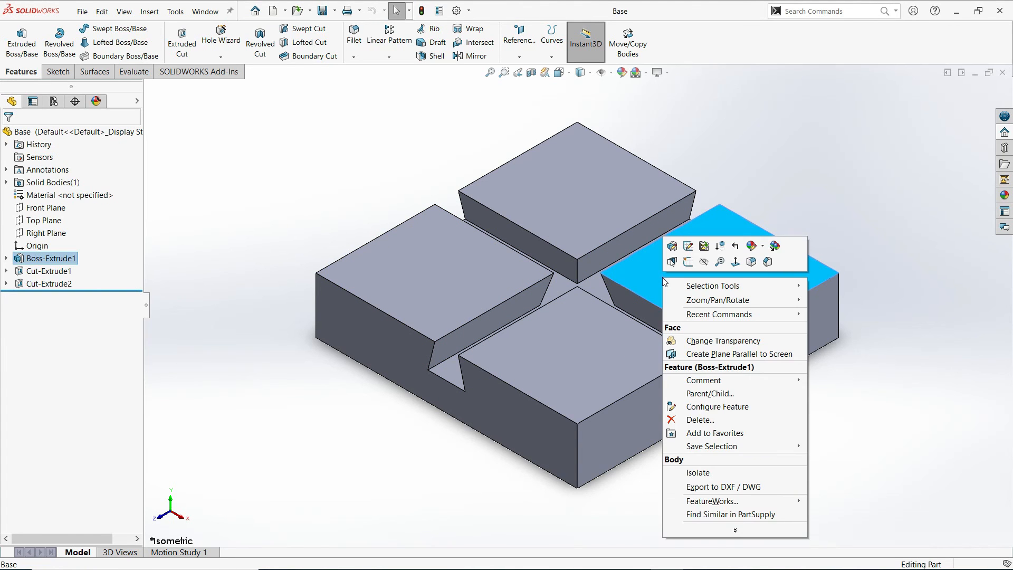
click(763, 252)
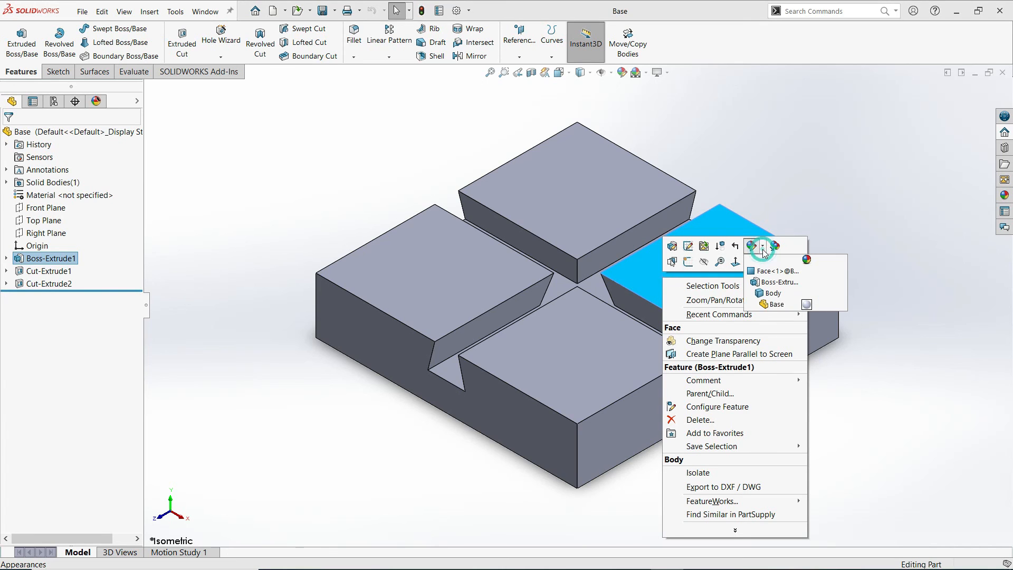
click(775, 305)
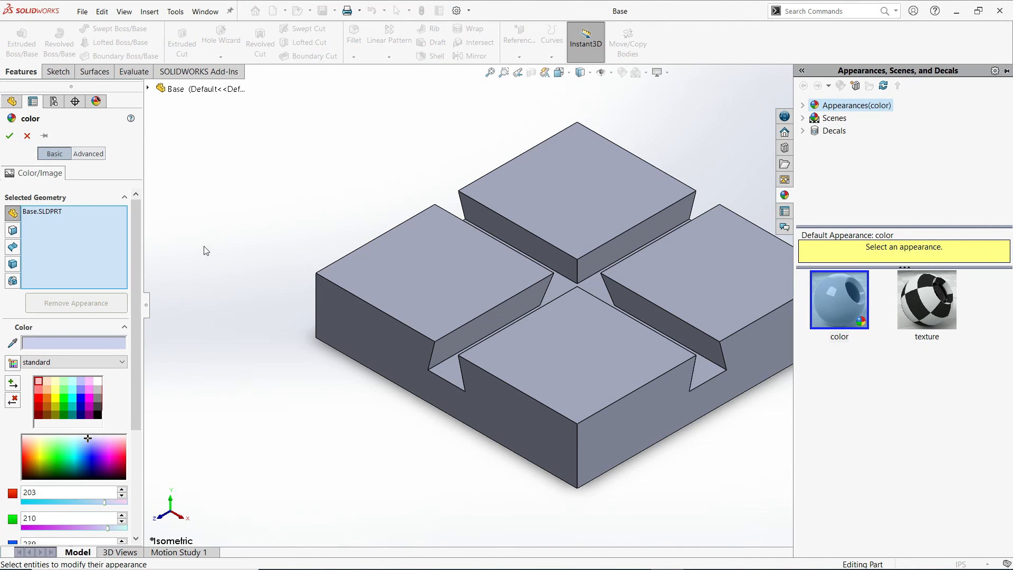
click(48, 403)
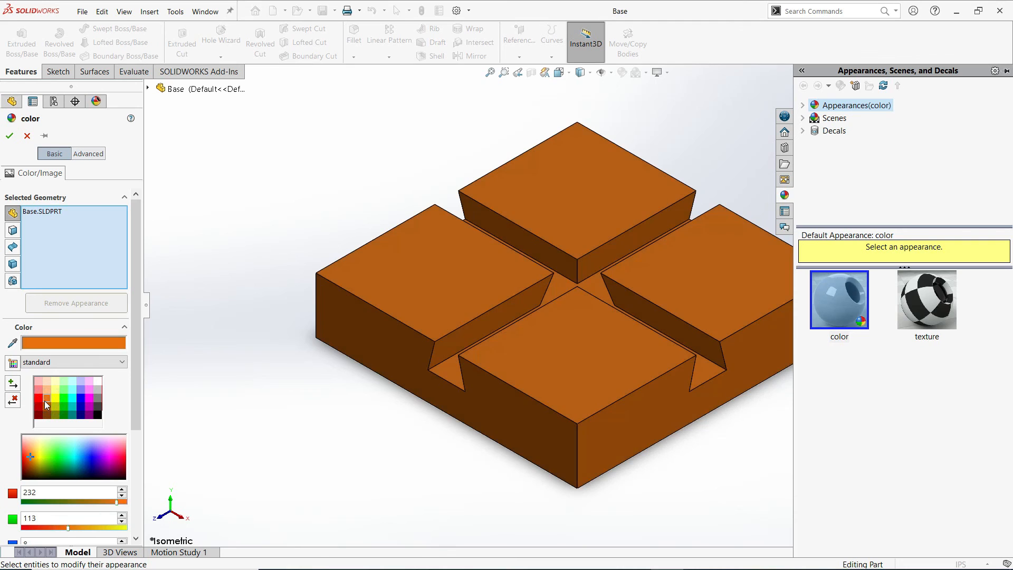
click(40, 399)
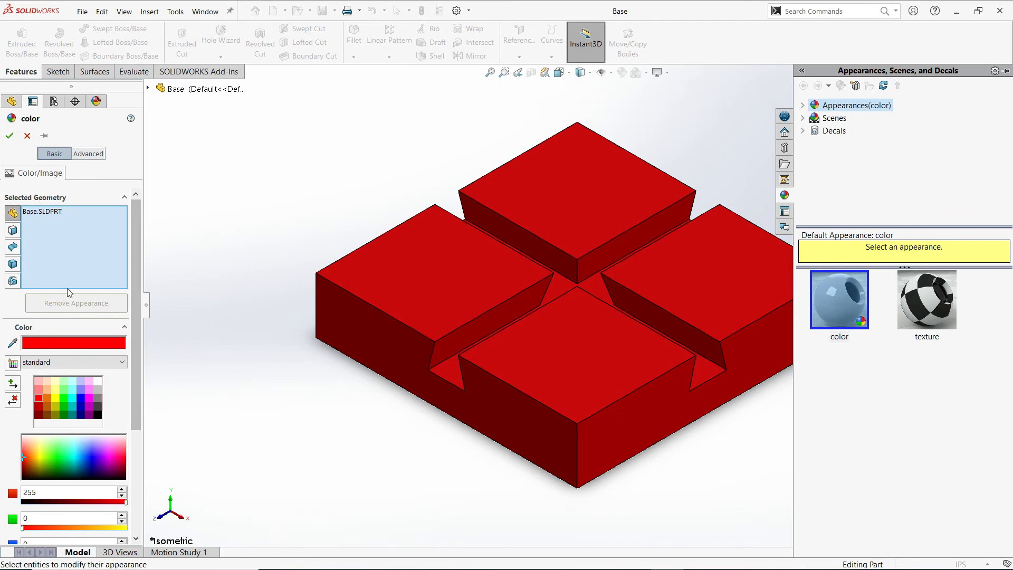
click(11, 137)
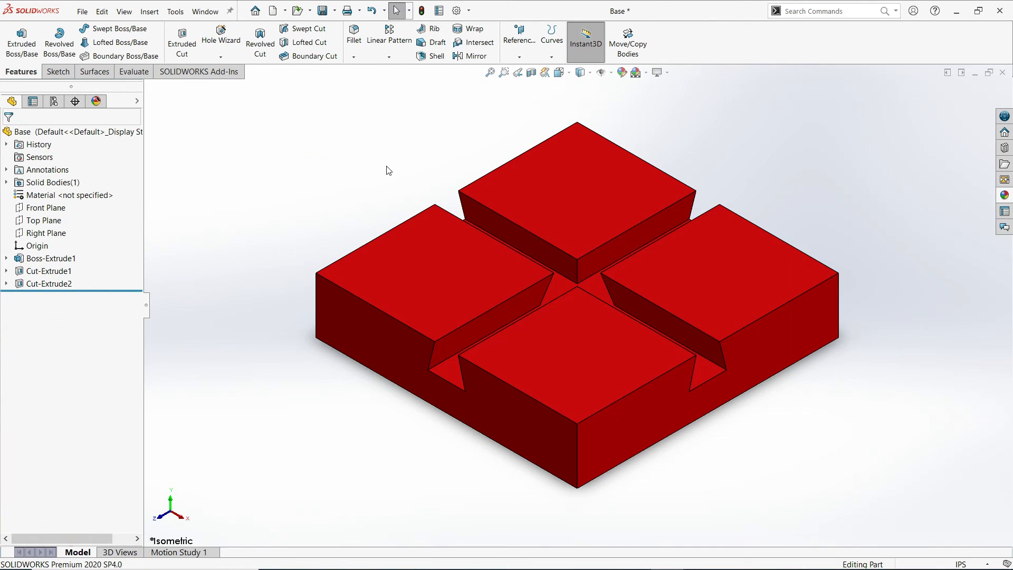
Step: Save the recolored Base part and close it
click(333, 11)
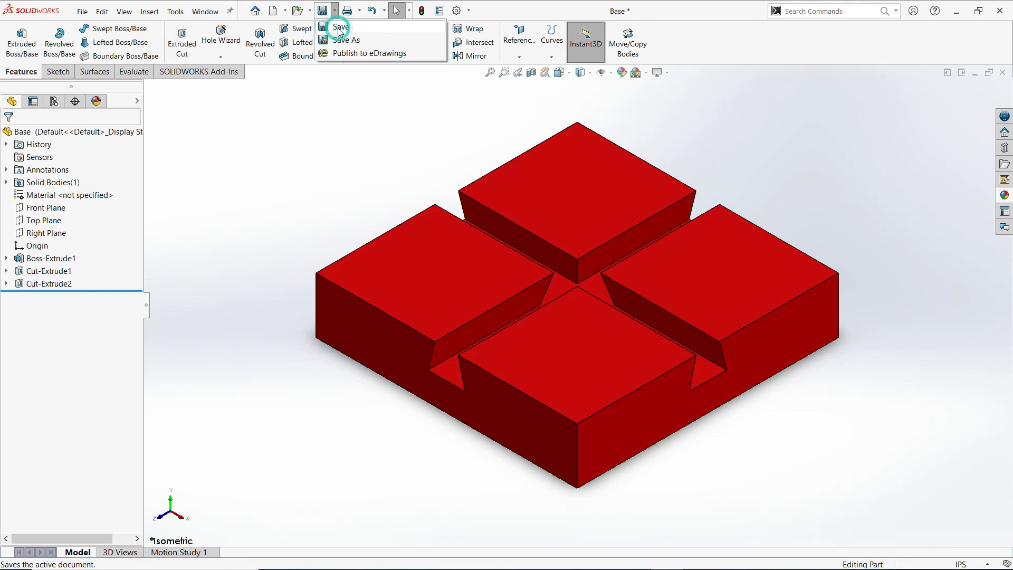
click(337, 27)
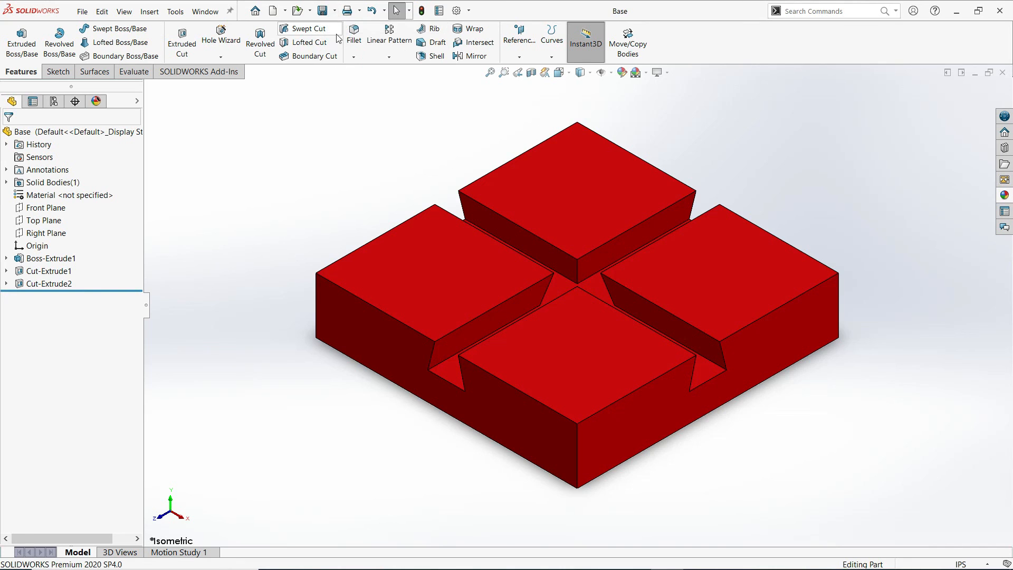
click(1003, 73)
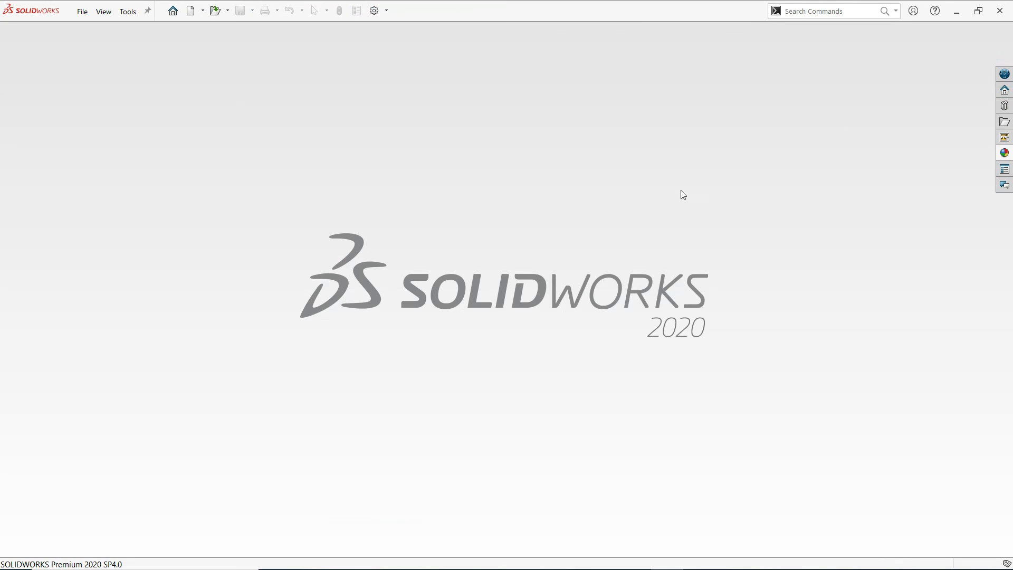
Step: Switch to File Explorer and open the Base drawing from the SolidWorks Overview folder, bringing the whole sheet into view
key(alt+Tab)
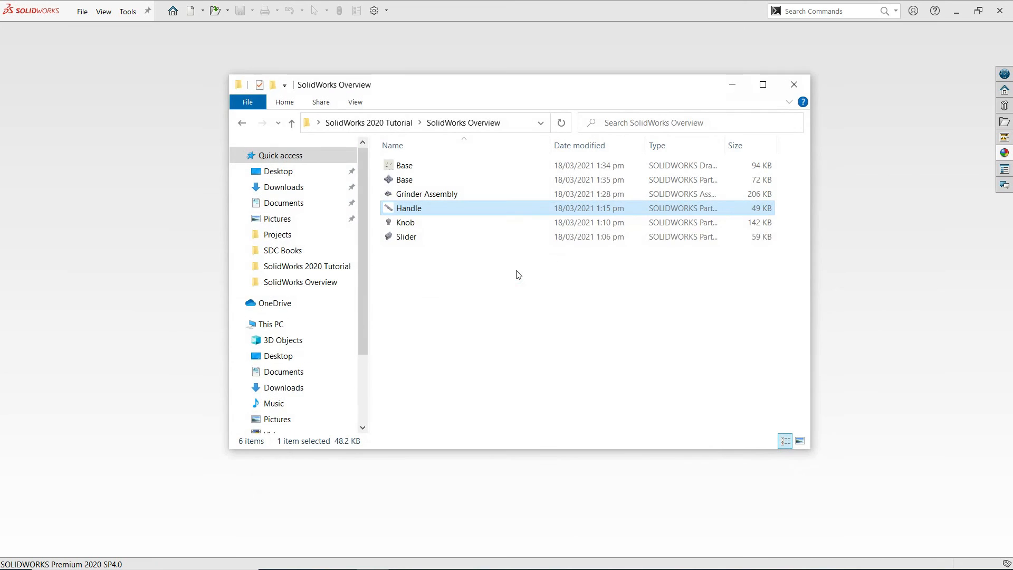
click(459, 270)
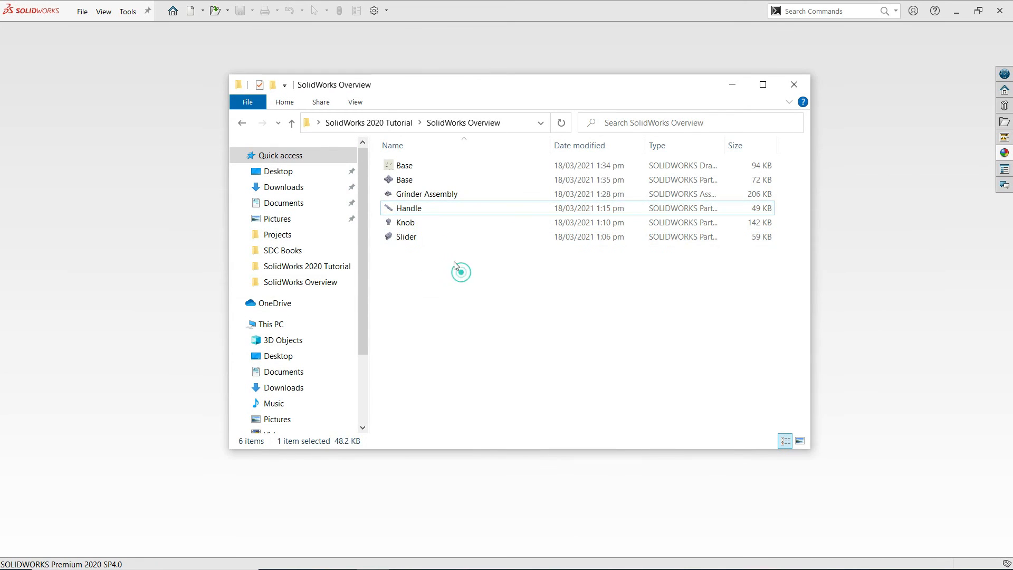
double_click(399, 167)
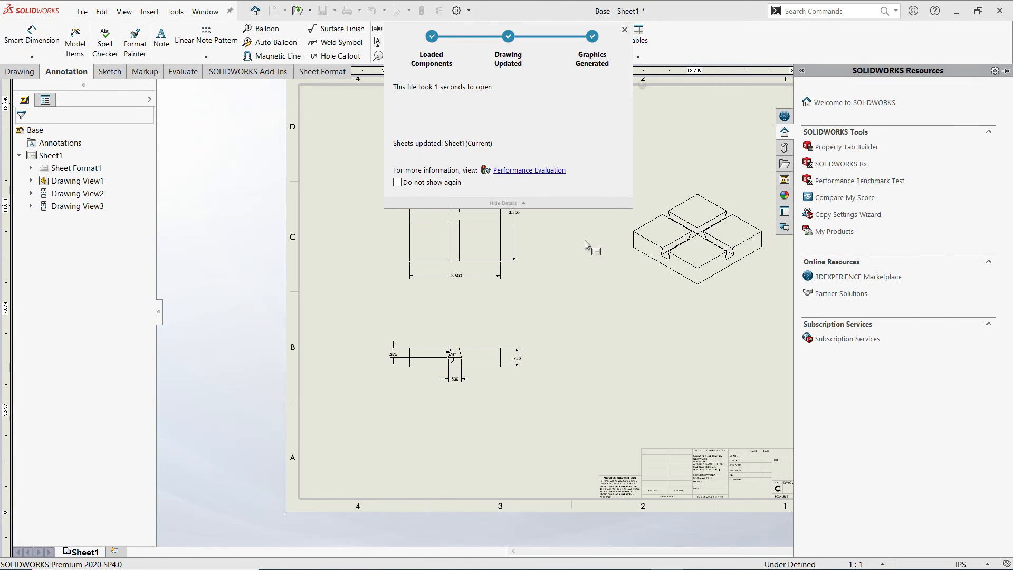
scroll(619, 340, up, 3)
scroll(752, 227, down, 2)
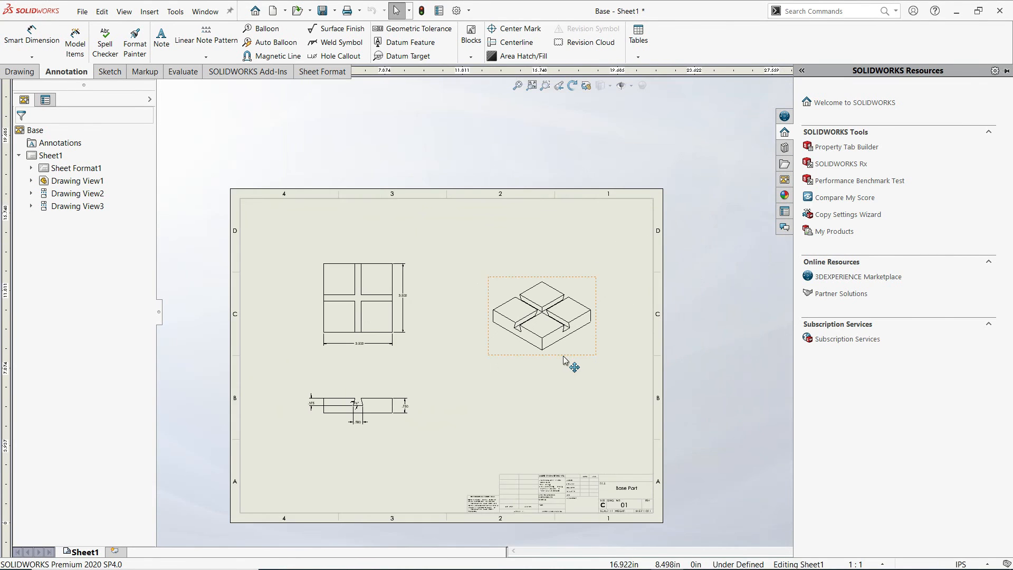
Step: Set the isometric drawing view's display style to Shaded With Edges, then save and close the Base drawing
click(586, 333)
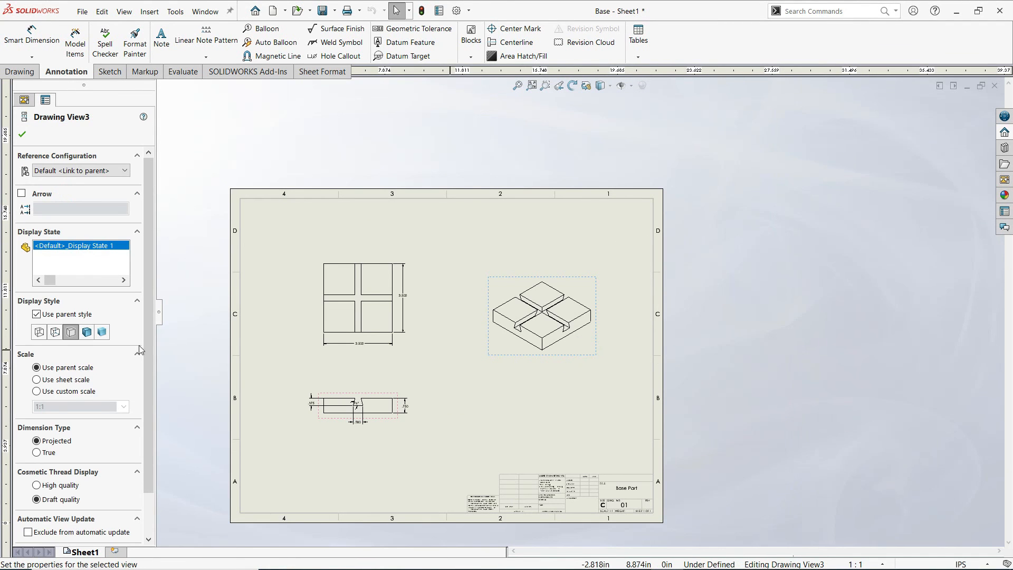
click(87, 332)
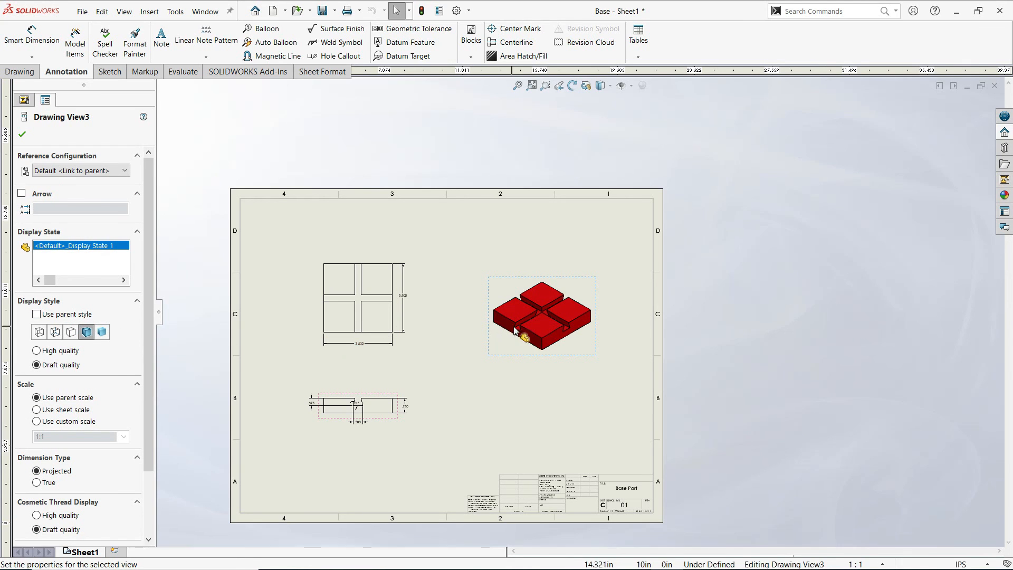
scroll(522, 330, up, 2)
click(412, 124)
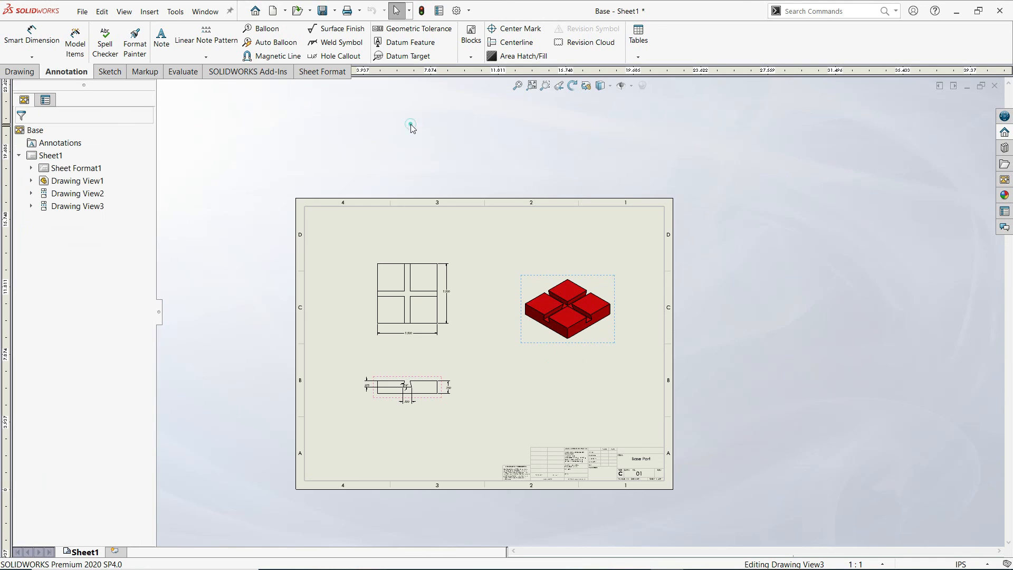
click(322, 11)
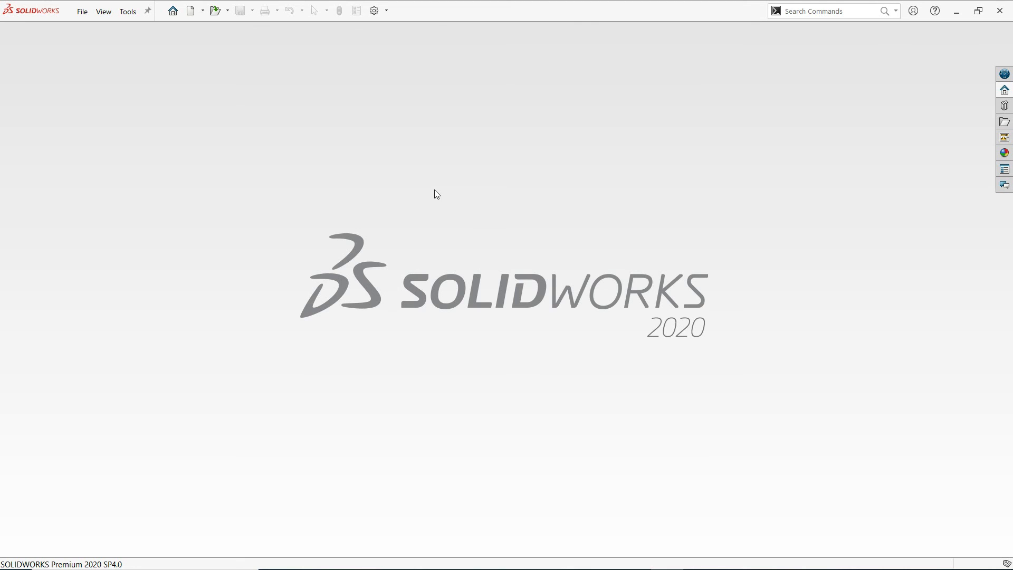
Step: Open Grinder Assembly from the SolidWorks Overview folder and rebuild it with the recent part changes
click(216, 11)
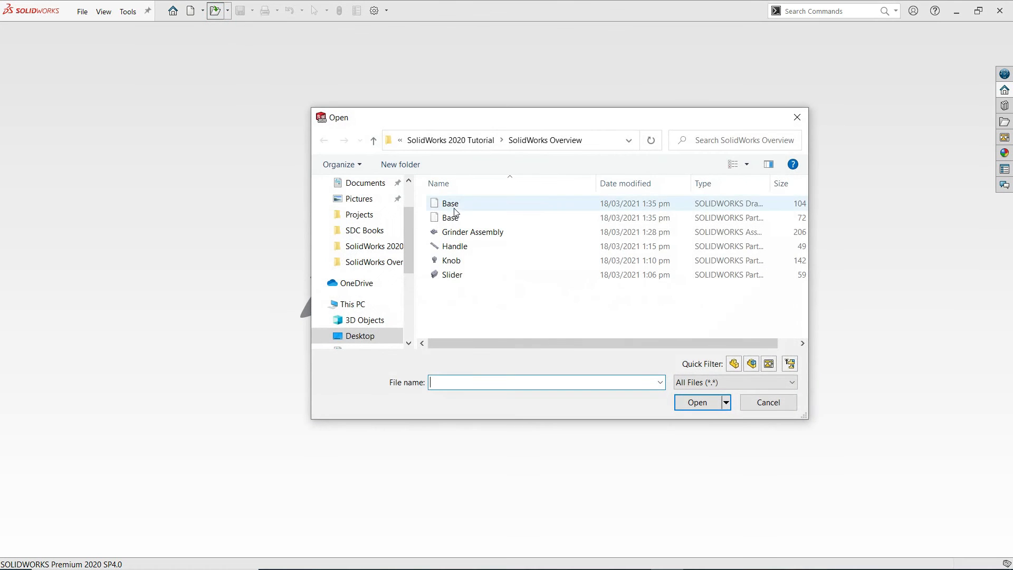
click(466, 233)
click(696, 402)
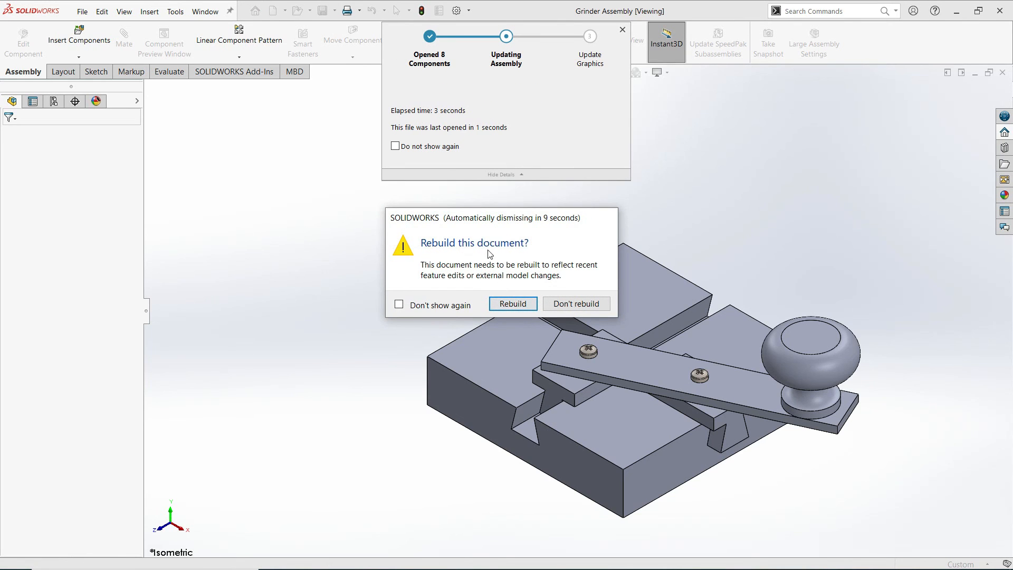
click(513, 304)
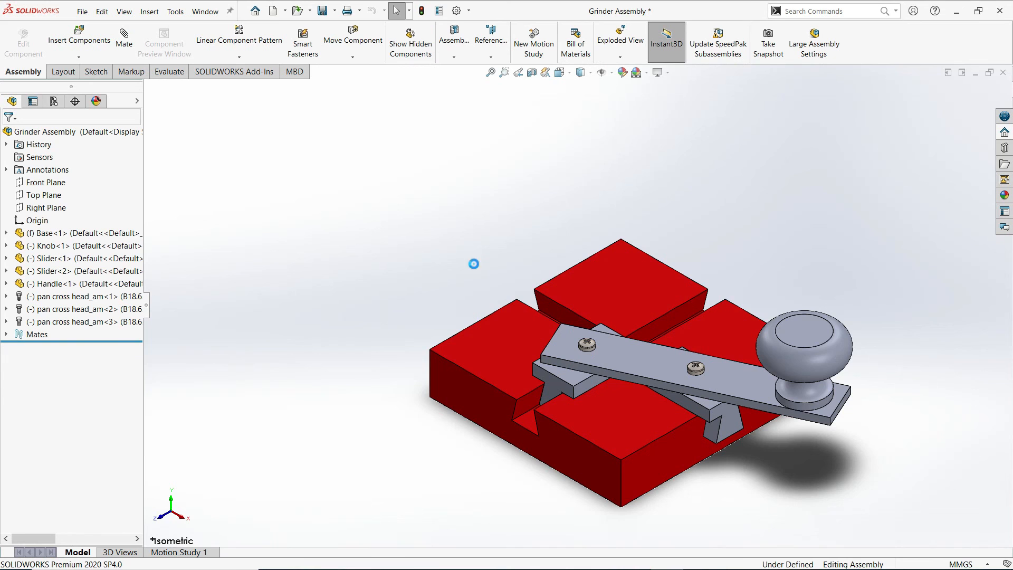
Step: Apply a bright green color to the whole Knob part at part document level and rebuild the assembly
middle_drag(506, 330, 520, 373)
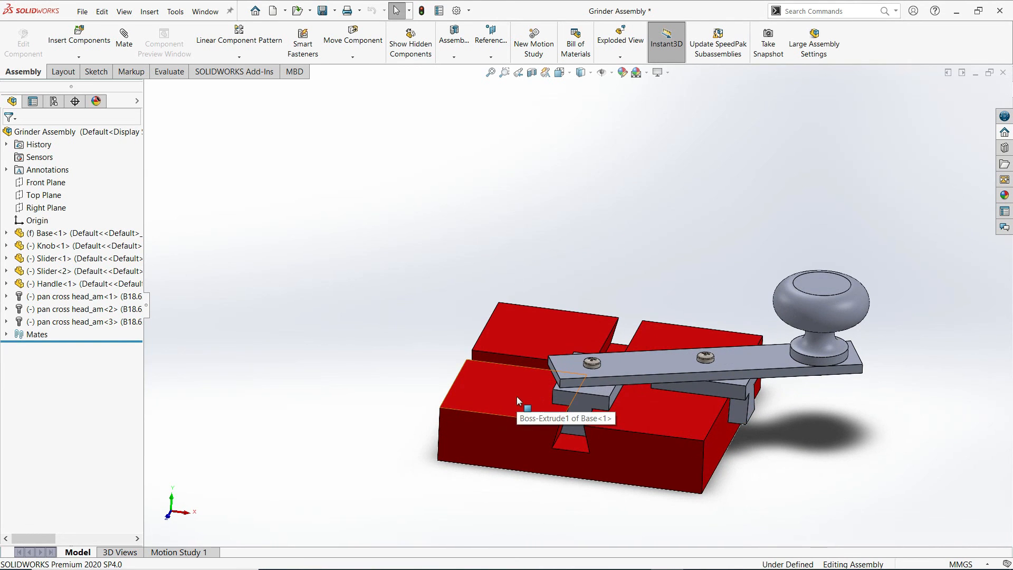
middle_drag(660, 349, 818, 319)
scroll(759, 299, down, 5)
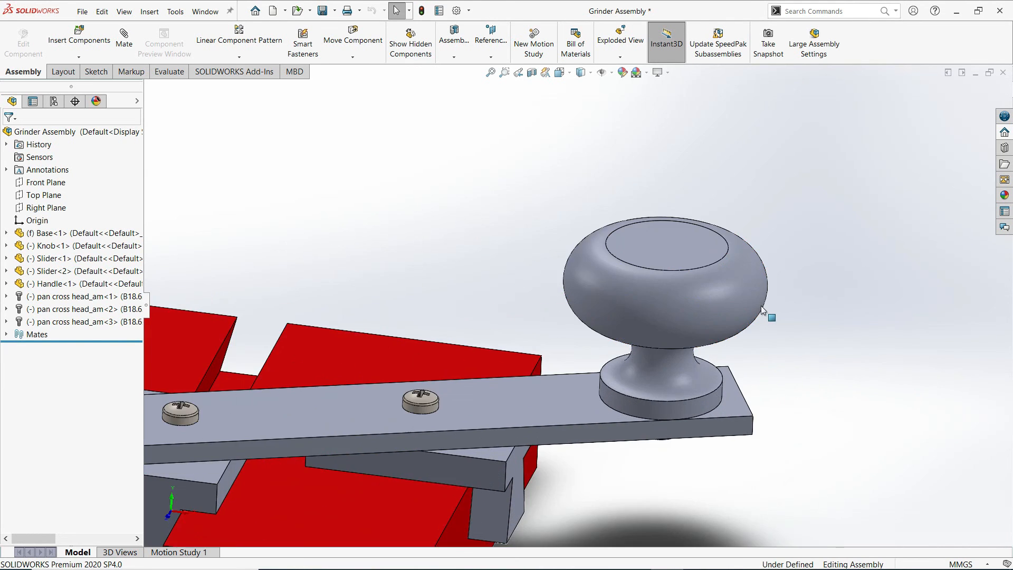
scroll(664, 362, up, 4)
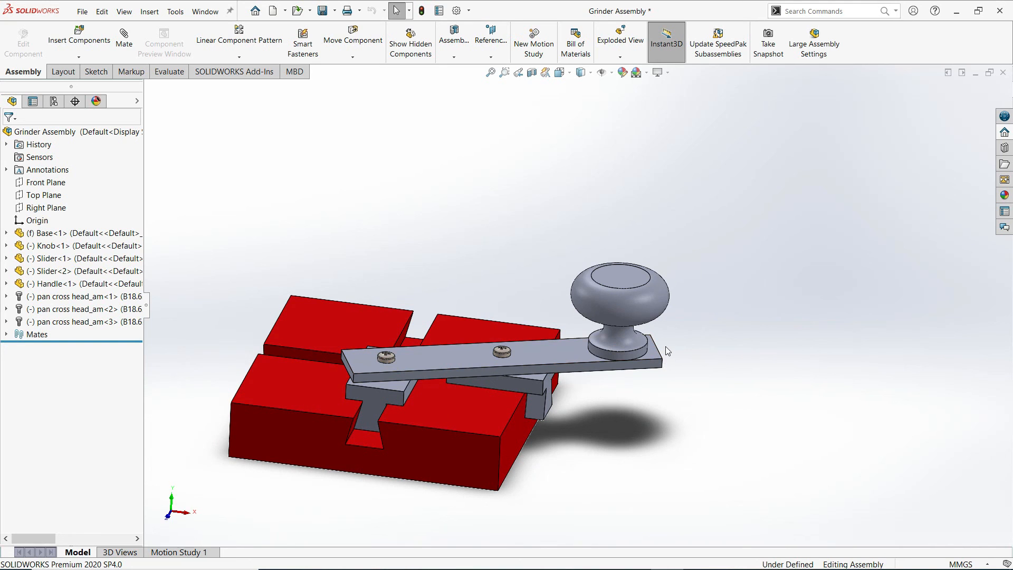
right_click(622, 302)
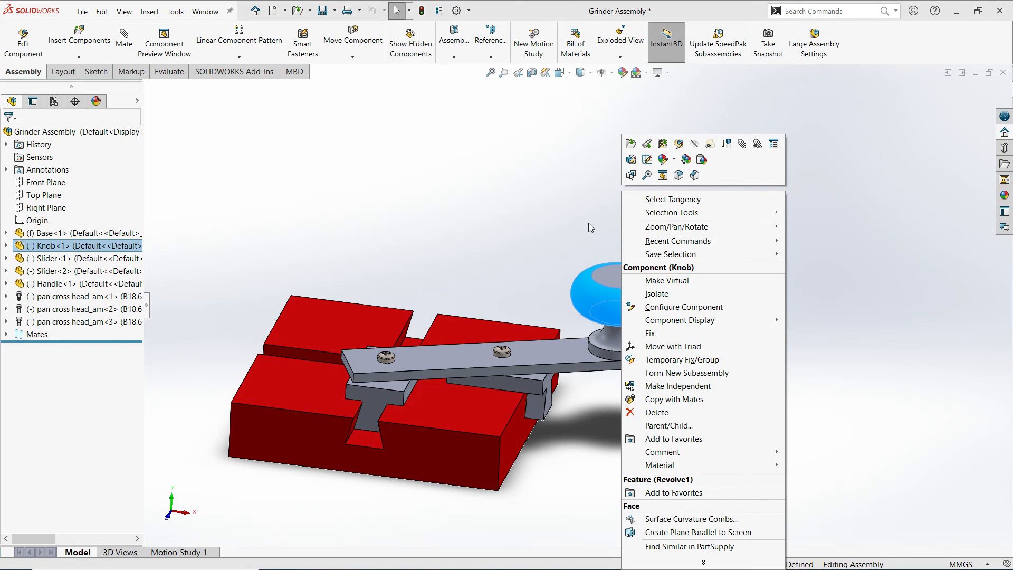
click(675, 161)
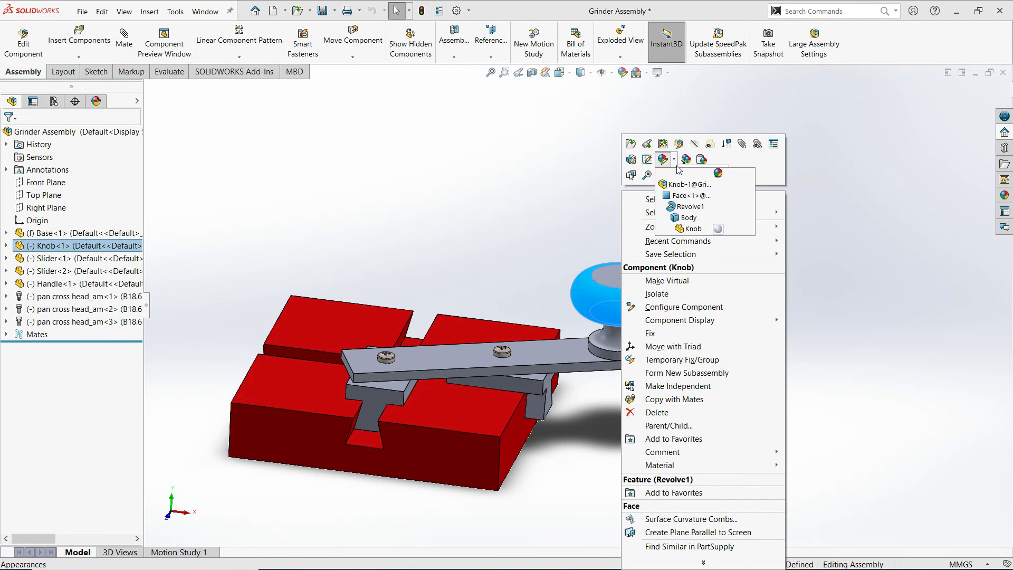
click(691, 229)
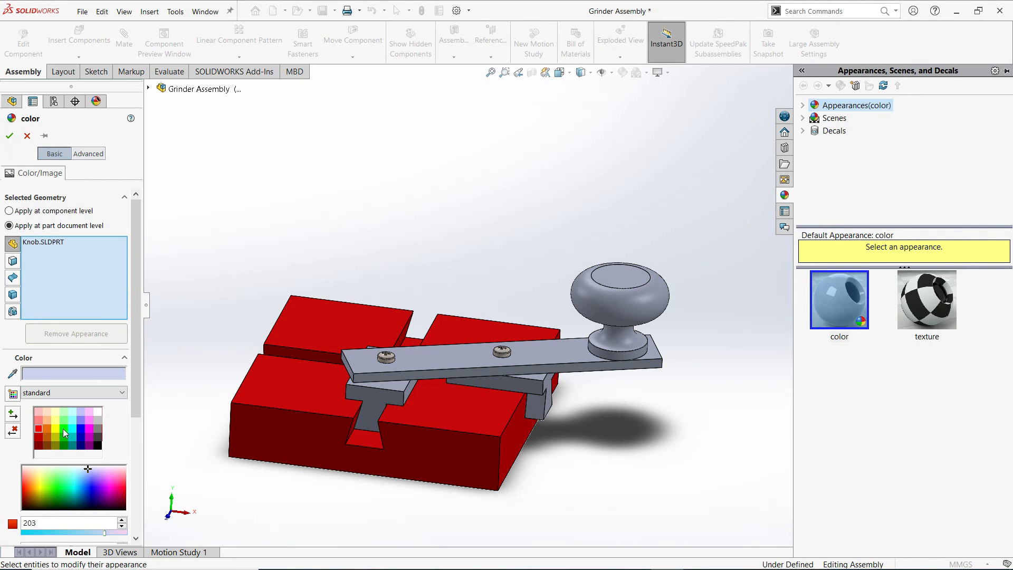
click(62, 428)
click(63, 422)
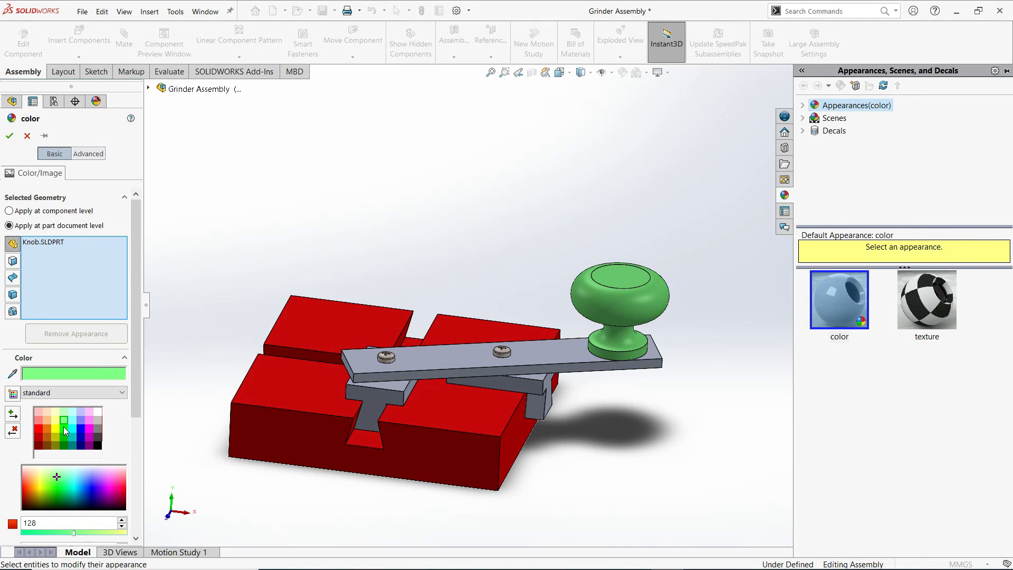
click(64, 428)
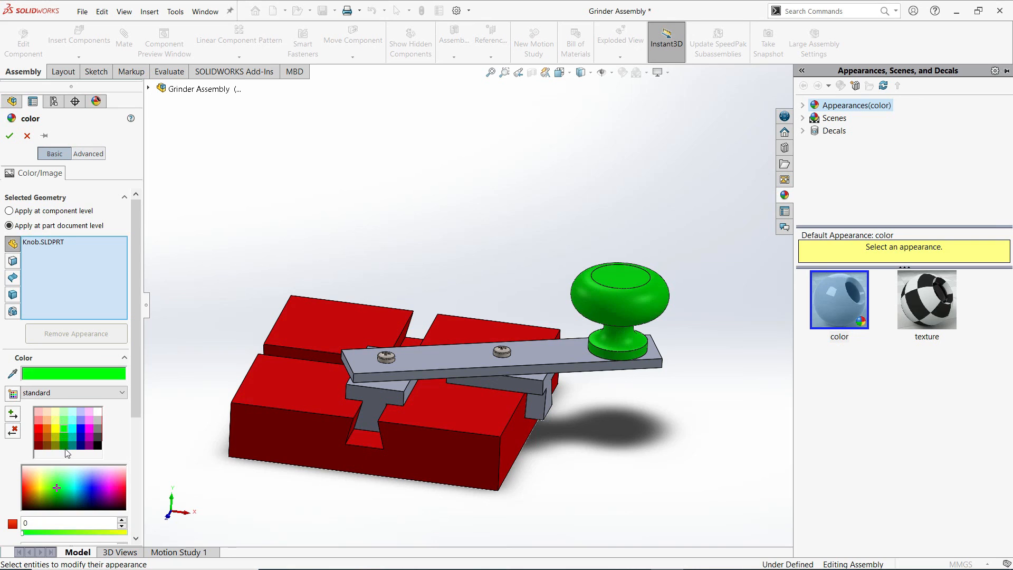
click(10, 136)
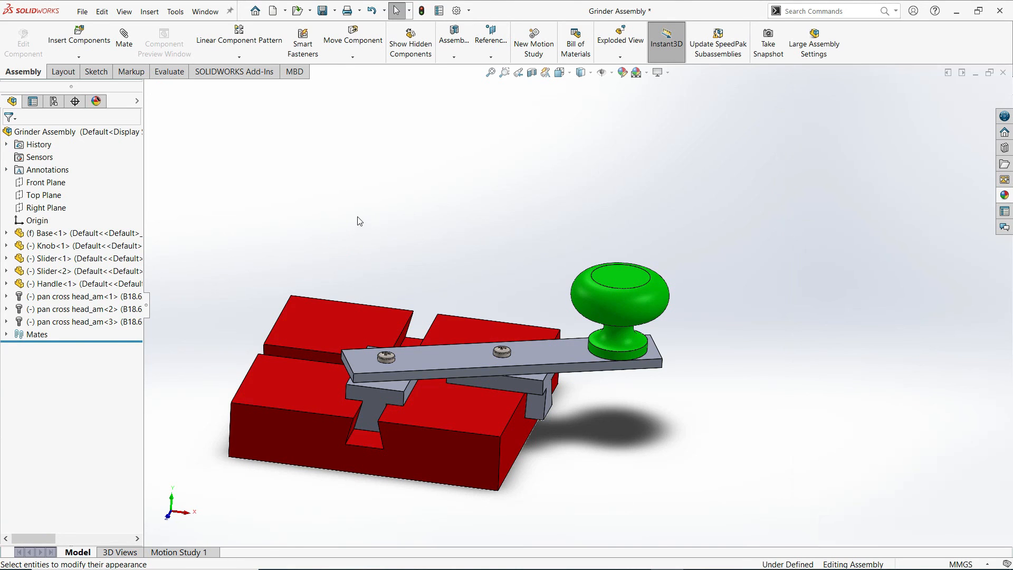
click(421, 11)
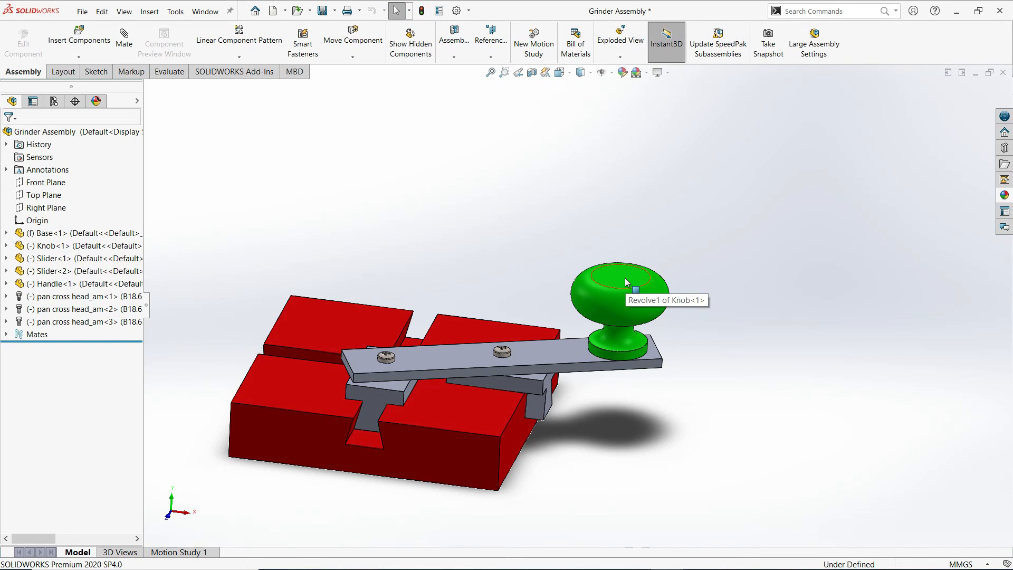
Step: Switch to File Explorer, open the Knob part to check its color from several sides, and close it with its changes saved
key(alt+Tab)
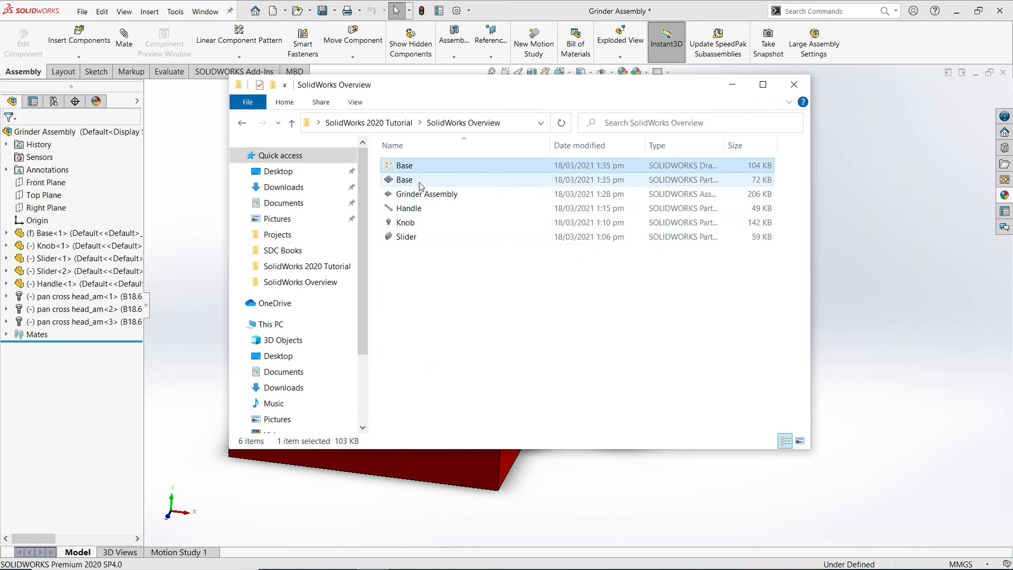
click(410, 222)
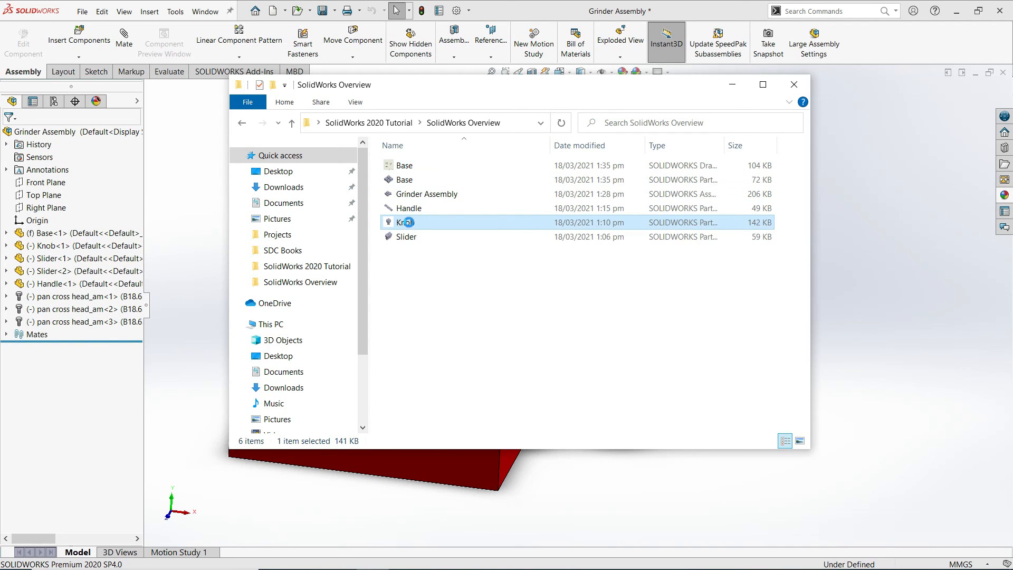
right_click(408, 222)
click(443, 231)
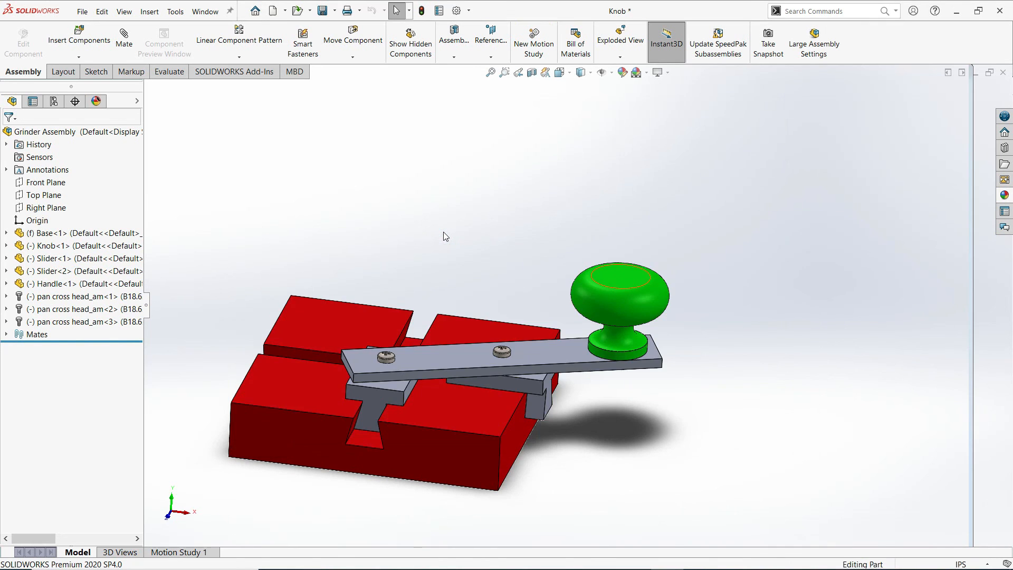
middle_drag(444, 230, 394, 231)
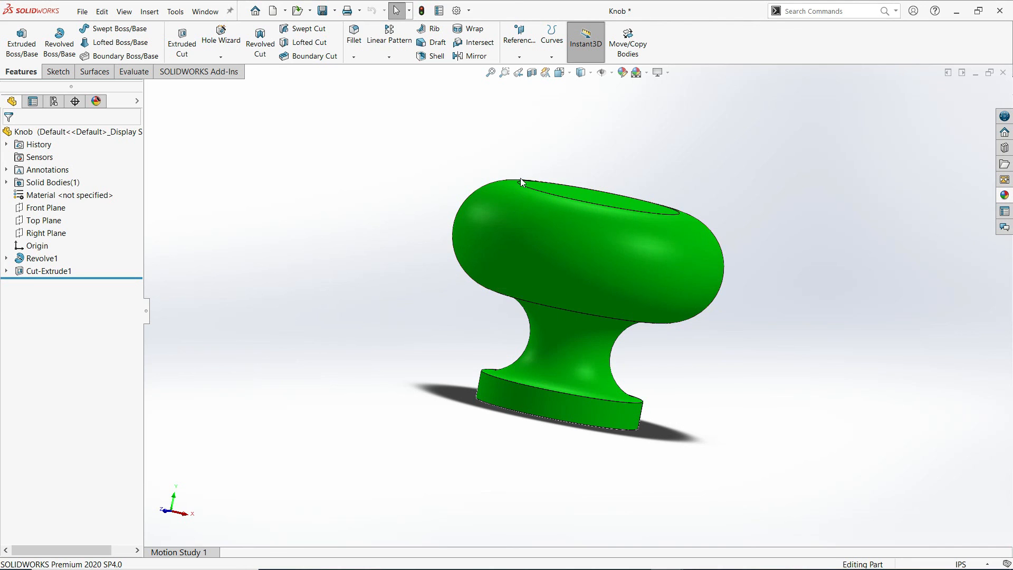
middle_drag(413, 210, 380, 227)
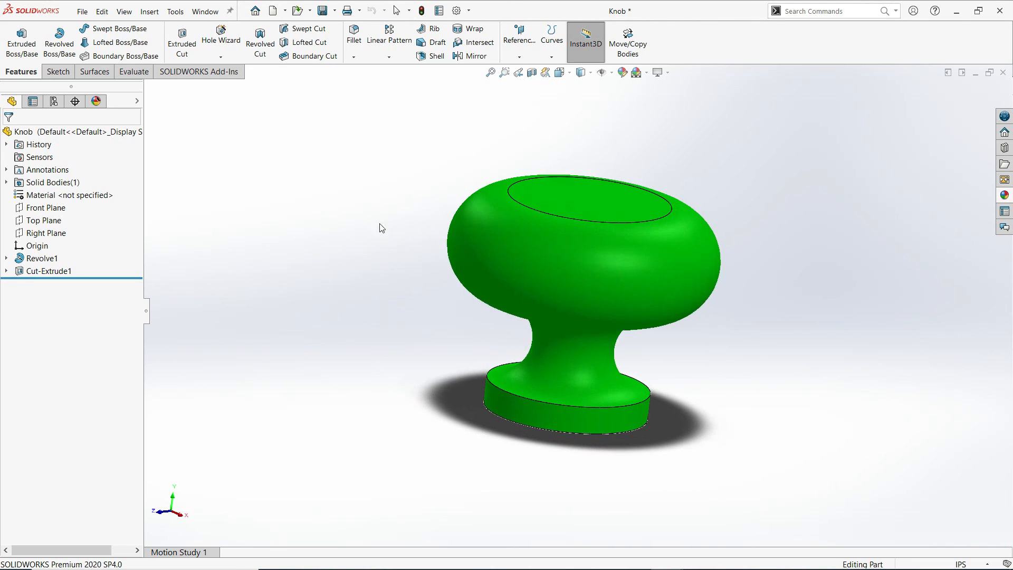
click(1003, 74)
click(488, 290)
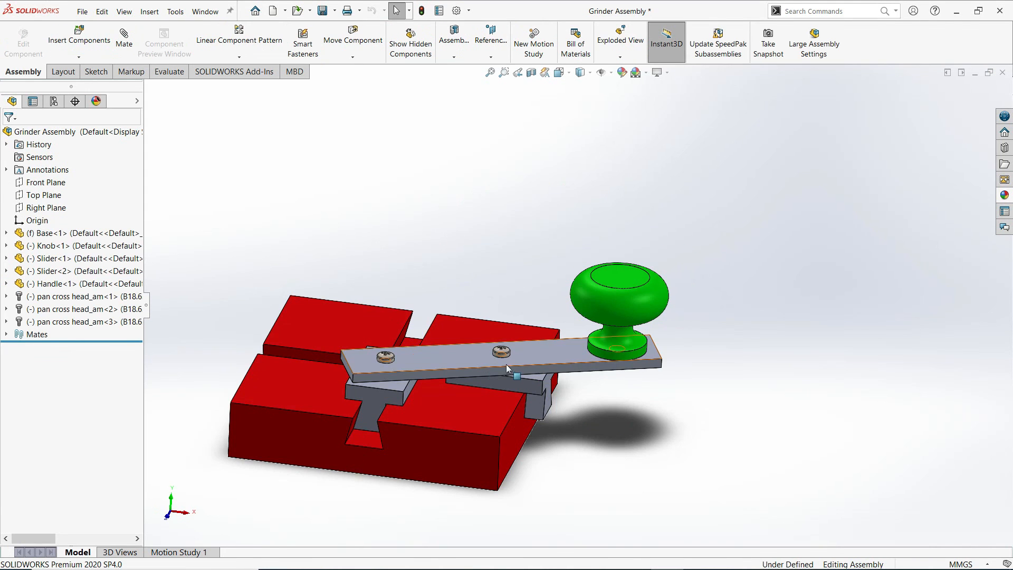
Step: Apply a light yellow color to the whole Handle part at part document level
scroll(505, 363, down, 6)
right_click(346, 345)
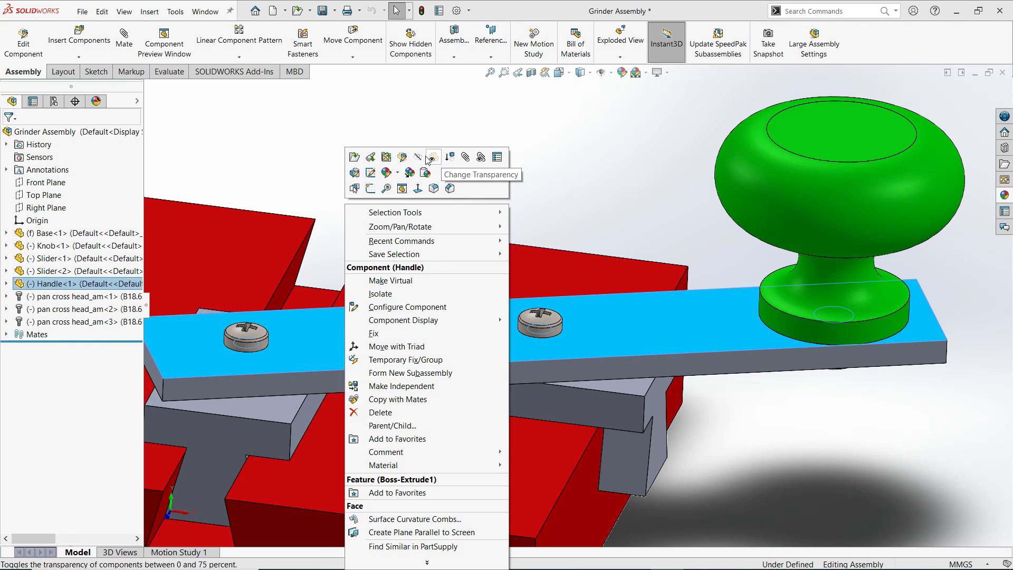
click(386, 172)
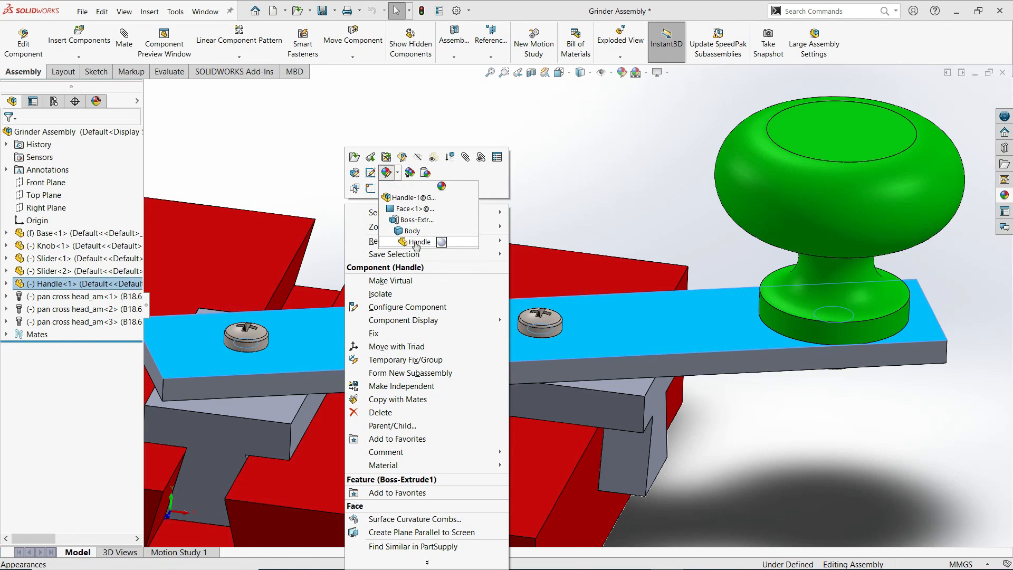
click(419, 242)
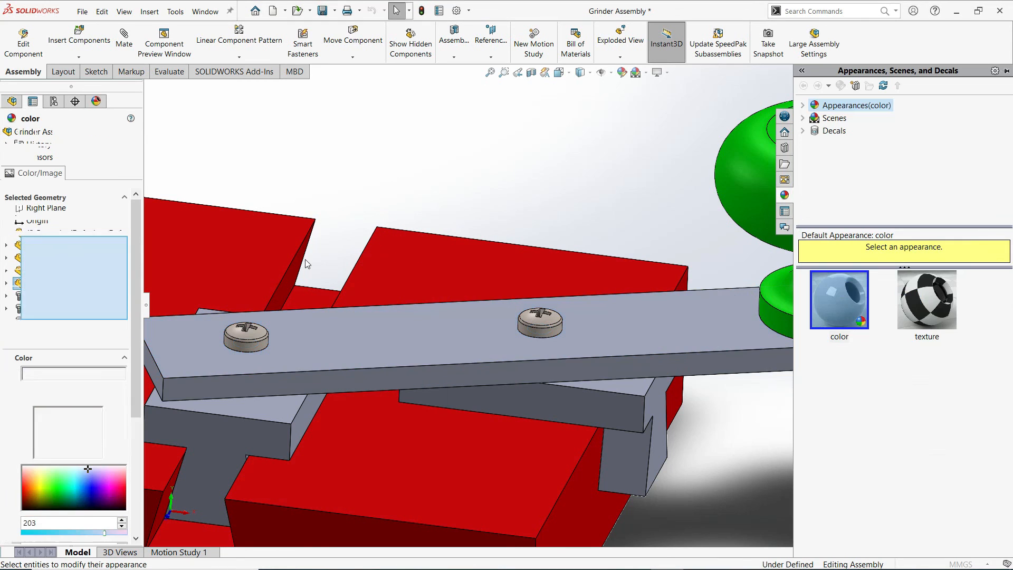
click(56, 421)
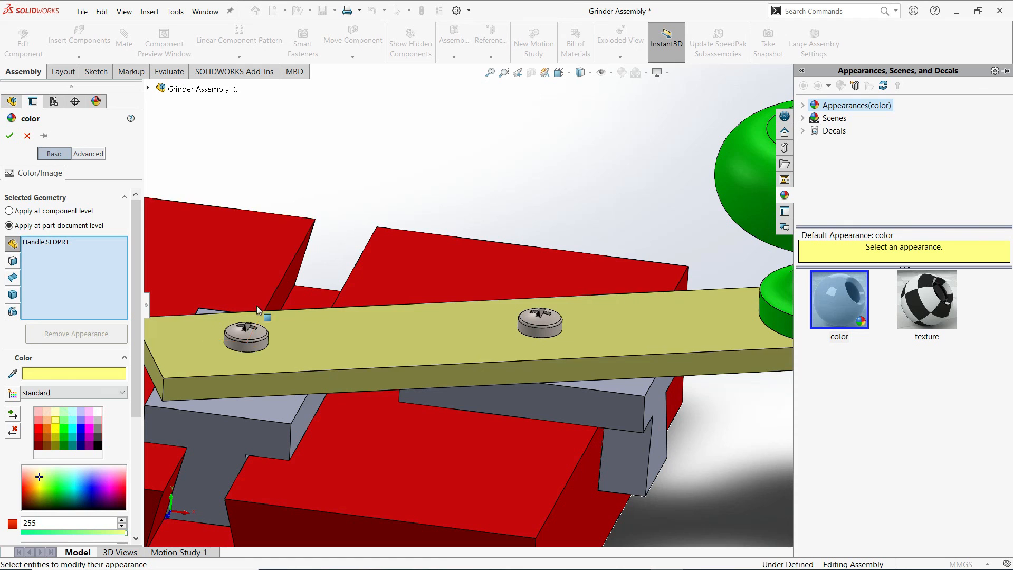
click(10, 137)
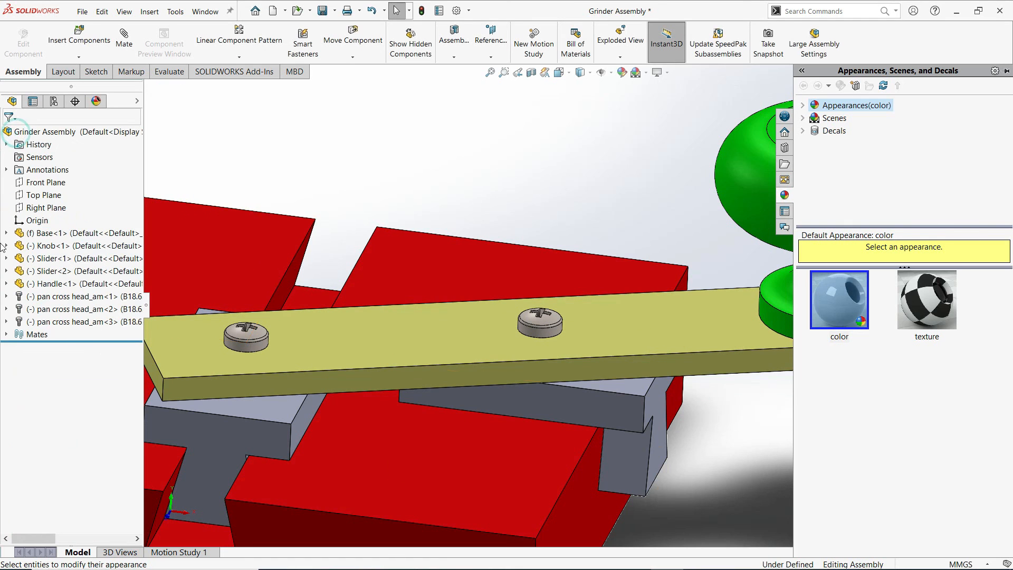
click(516, 184)
Step: Switch to File Explorer, open the Handle part, and close it with its color change saved
scroll(554, 198, up, 4)
key(alt+Tab)
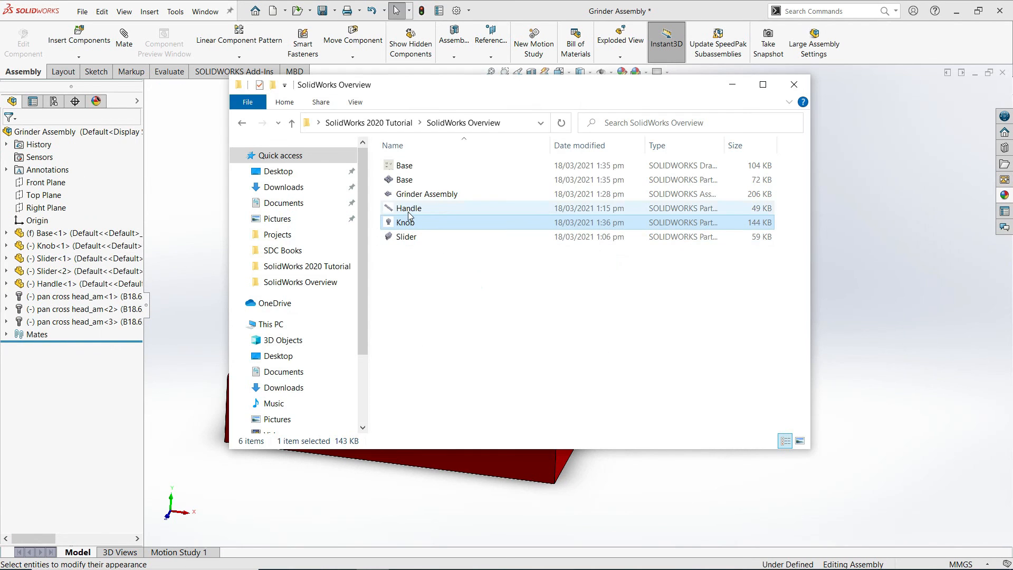
double_click(409, 211)
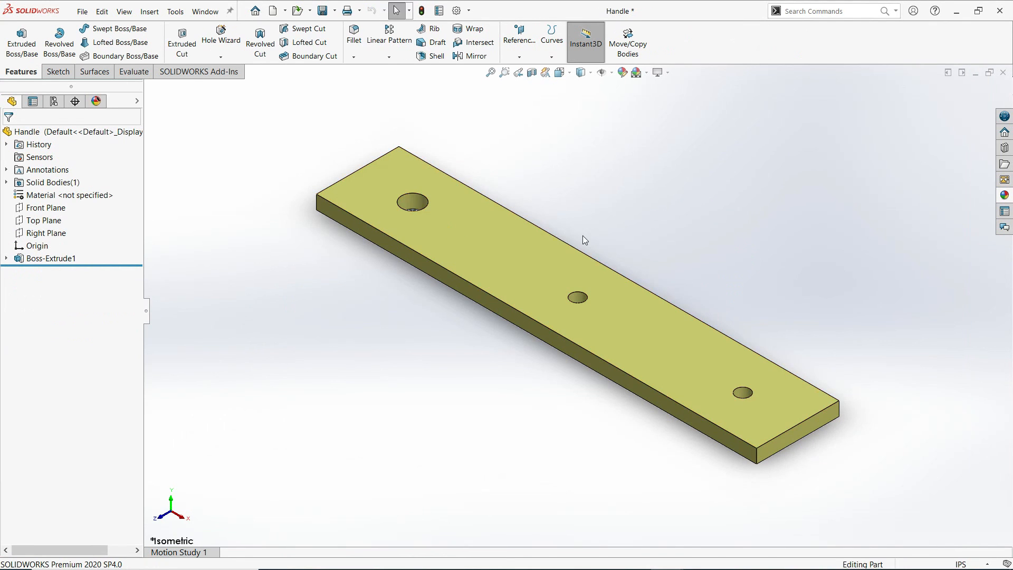
click(1003, 73)
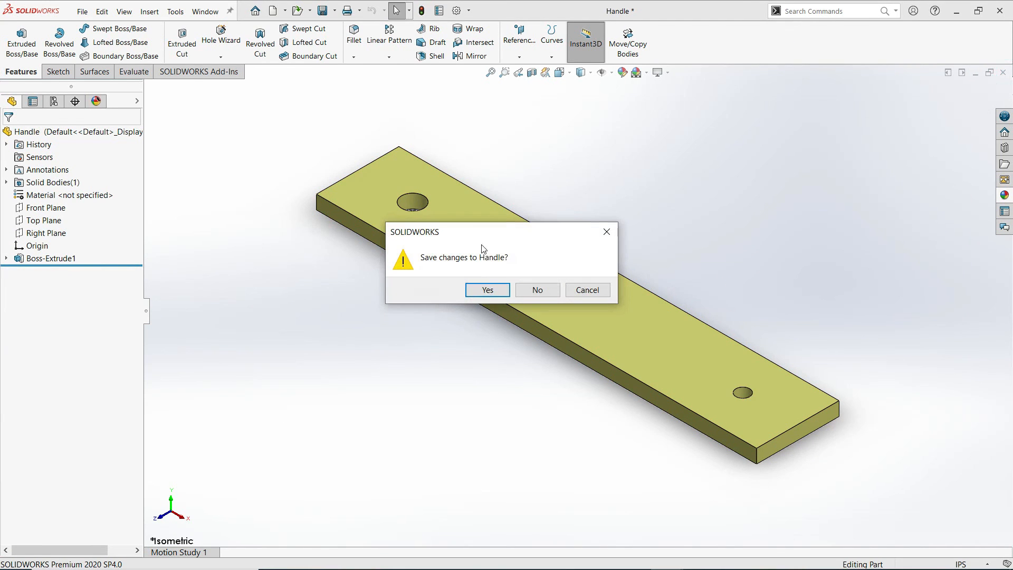
click(487, 291)
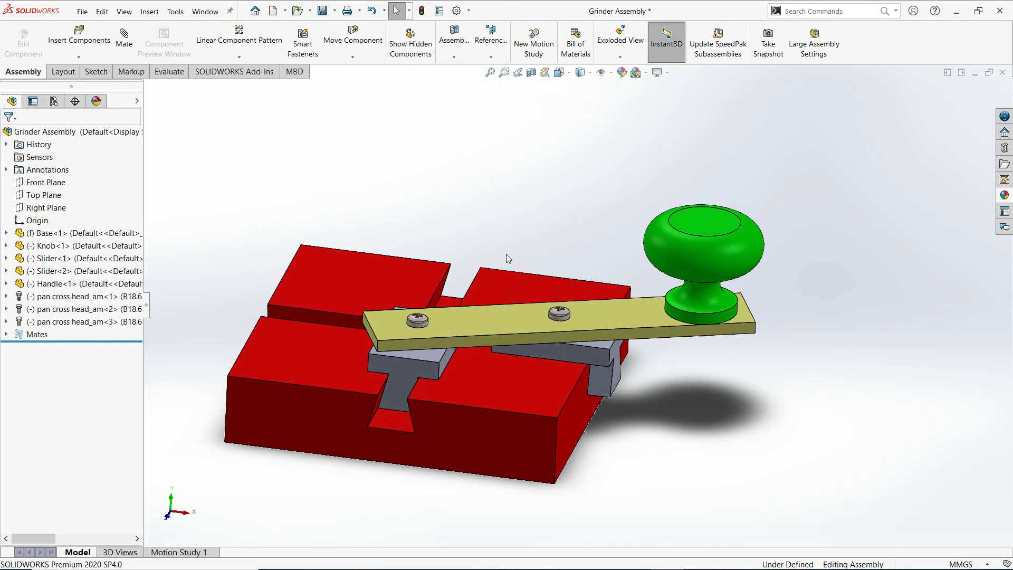
Step: Switch to File Explorer and reopen the Base drawing from the SolidWorks Overview folder
scroll(496, 251, up, 3)
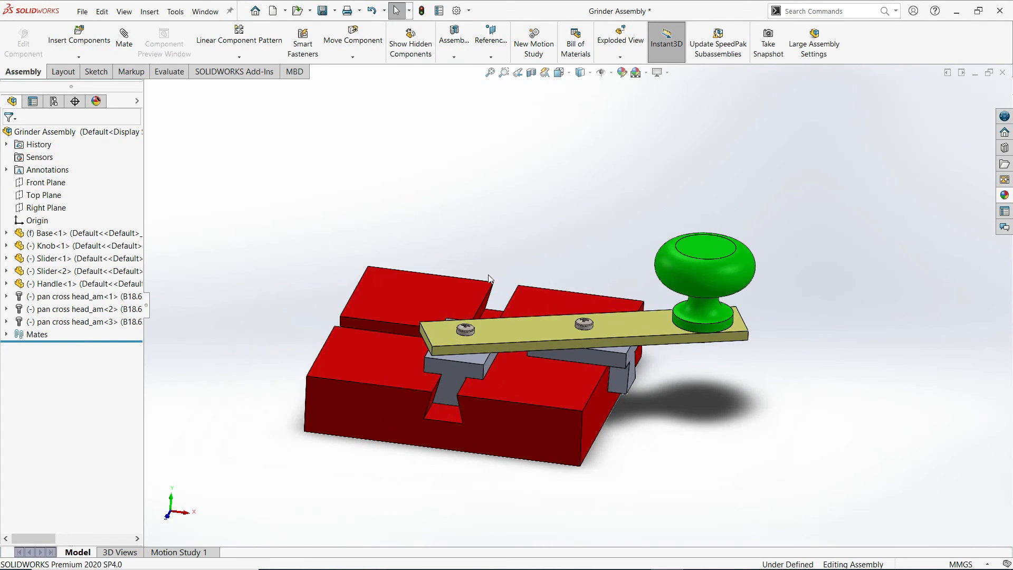
key(alt+Tab)
click(483, 279)
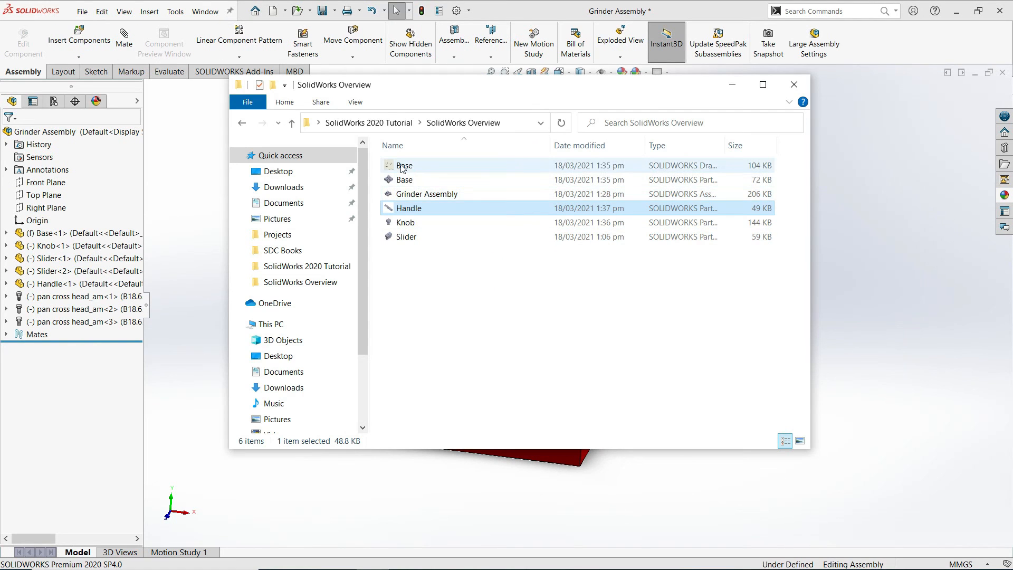
double_click(400, 164)
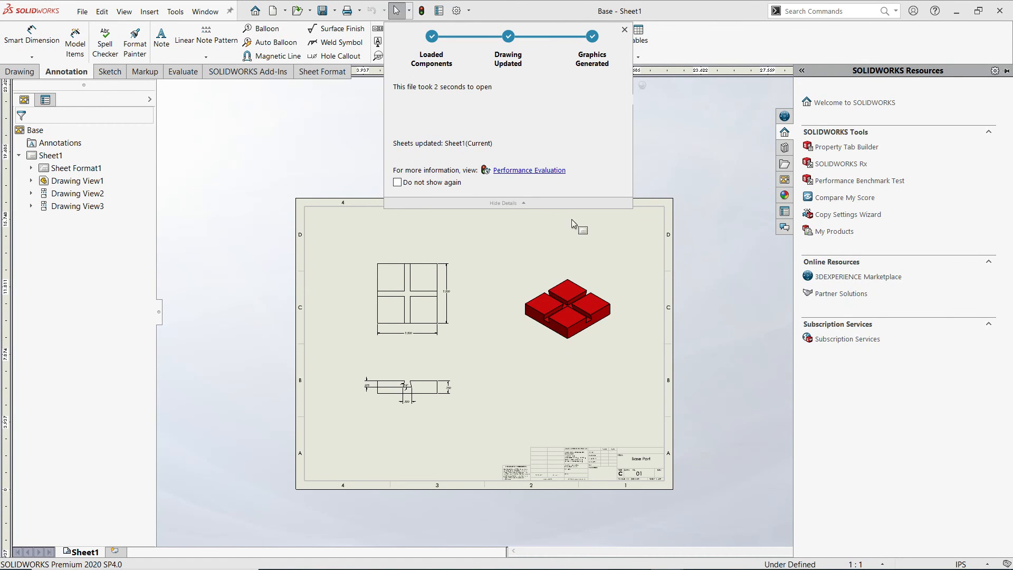
Step: Set the base's overall width dimension, below the upper drawing view, to 4 in
scroll(457, 332, up, 3)
scroll(464, 339, down, 5)
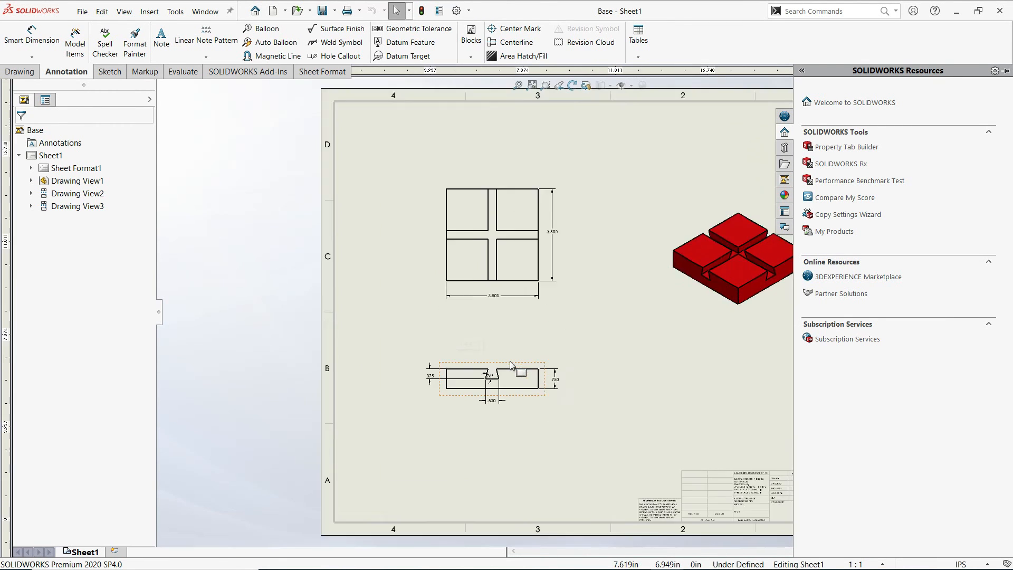
scroll(511, 365, down, 4)
scroll(640, 311, up, 4)
scroll(615, 303, down, 3)
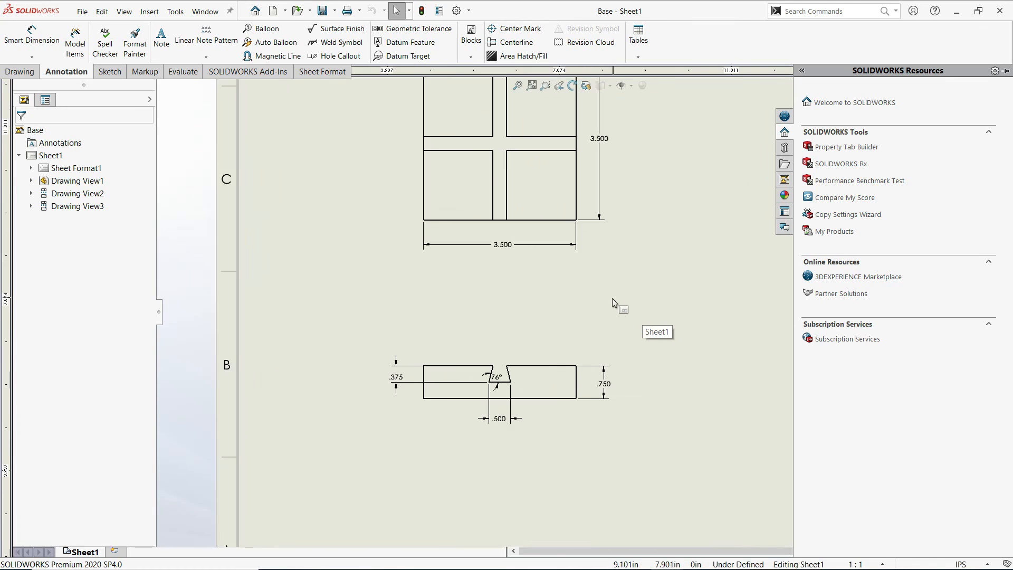
scroll(612, 299, up, 3)
scroll(548, 283, down, 3)
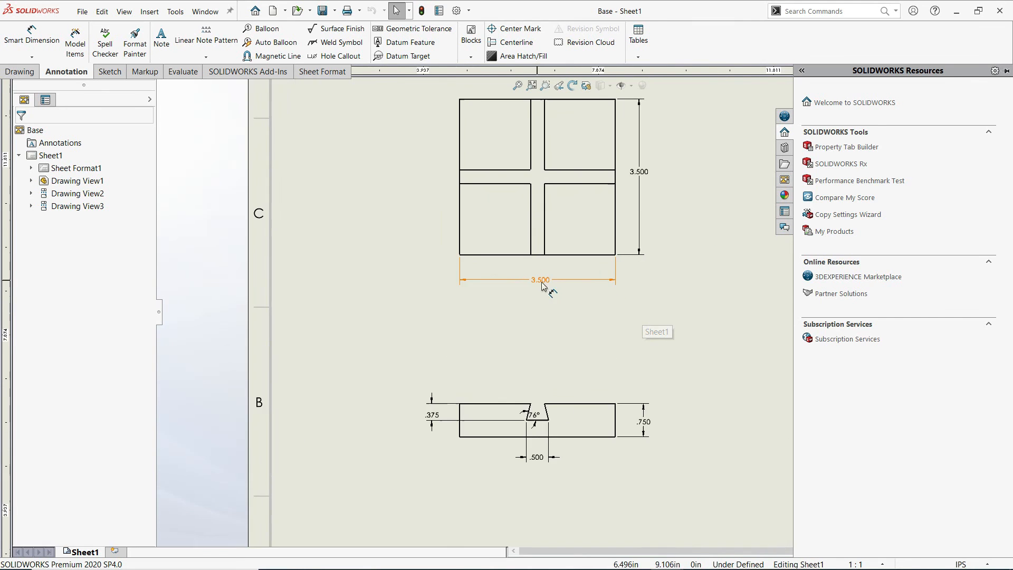
scroll(543, 286, down, 2)
click(526, 282)
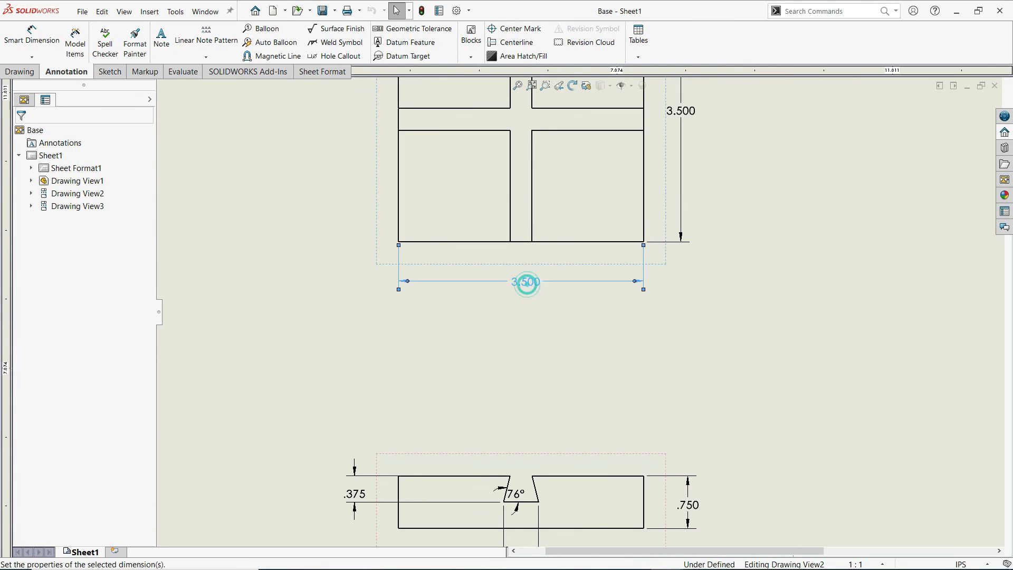
click(526, 283)
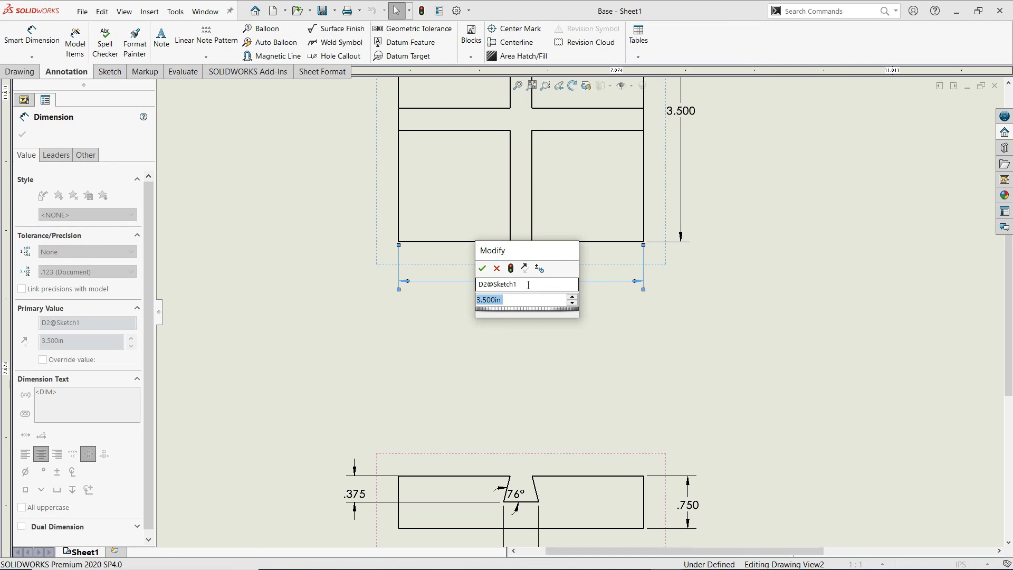
text(4)
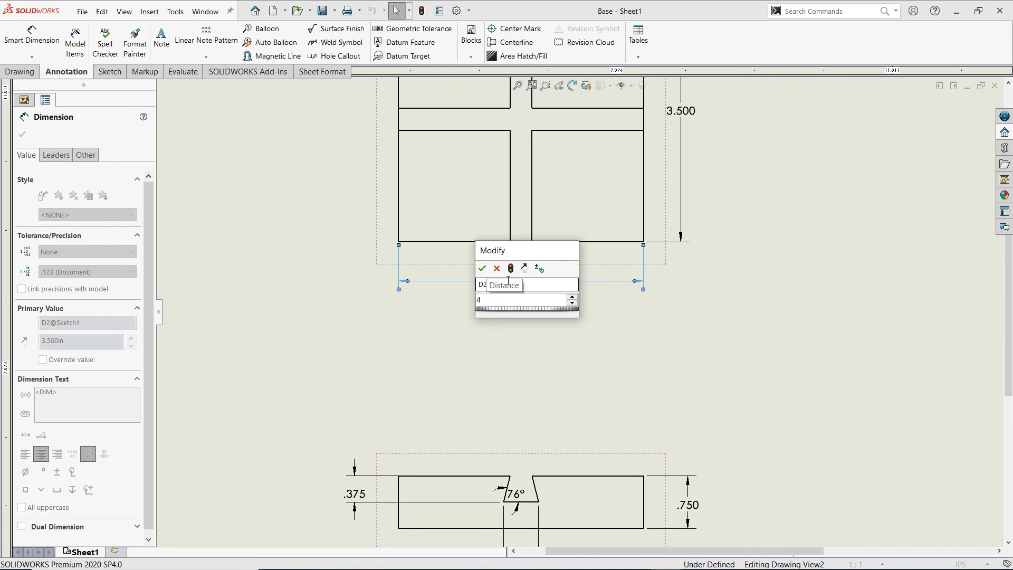
click(481, 268)
Step: Set the vertical side-length dimension of the square base in the upper drawing view to 4 in
scroll(612, 248, up, 2)
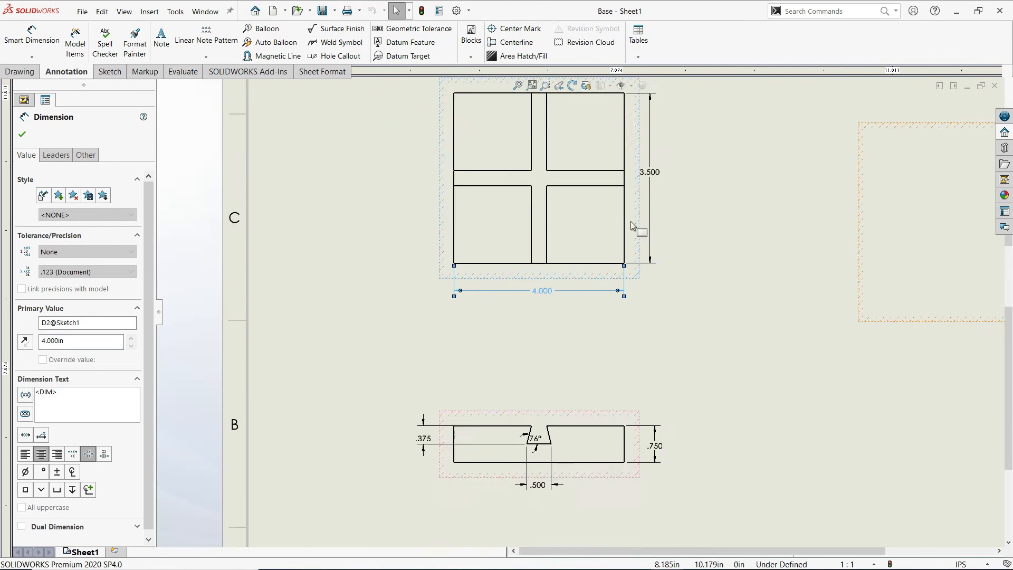
scroll(641, 208, down, 2)
click(616, 225)
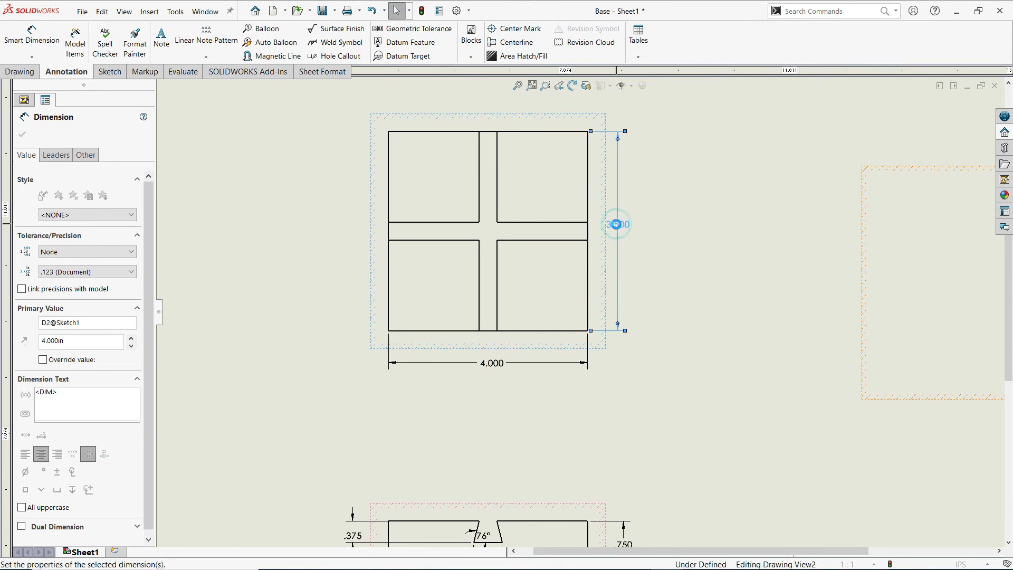
double_click(616, 224)
text(4)
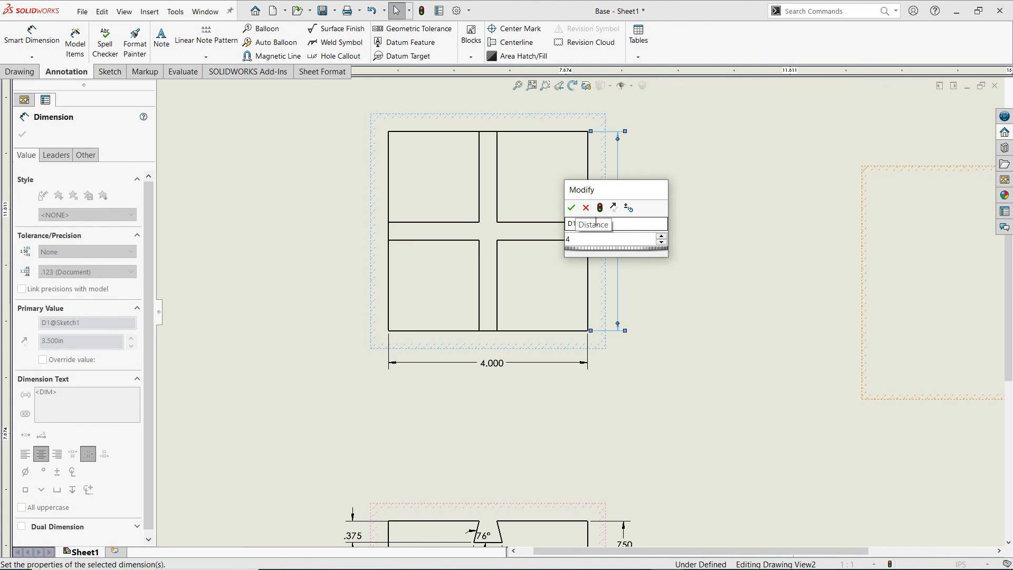
click(571, 207)
Step: Rebuild the drawing so that all its views, including the shaded isometric, reflect the new base size
click(724, 259)
key(f)
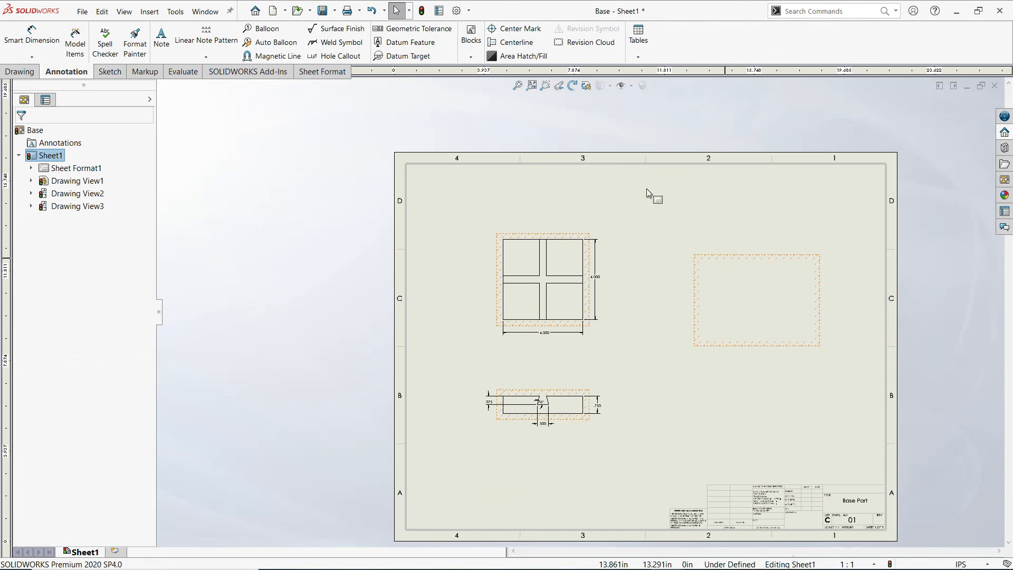
click(421, 11)
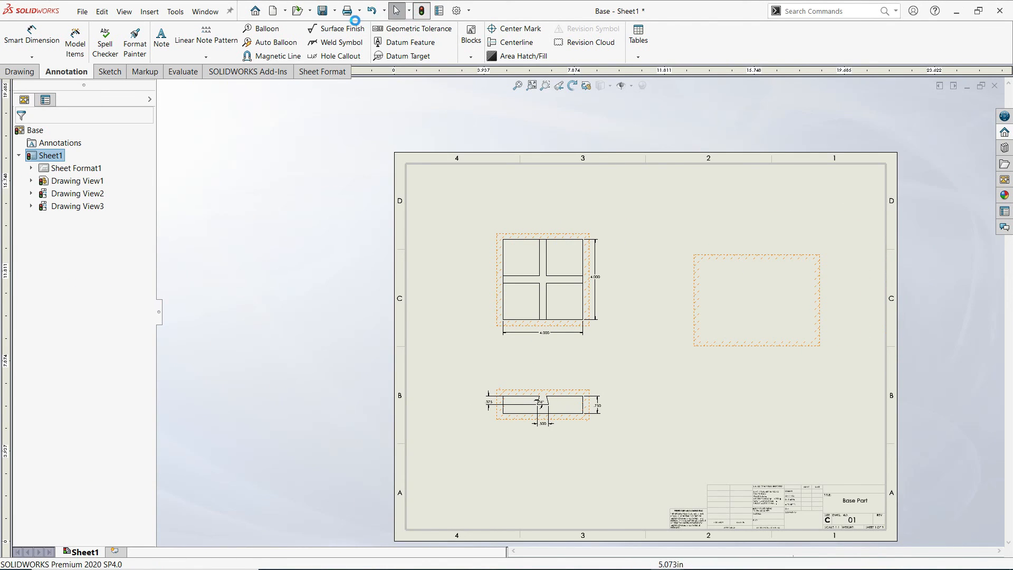
scroll(653, 328, down, 4)
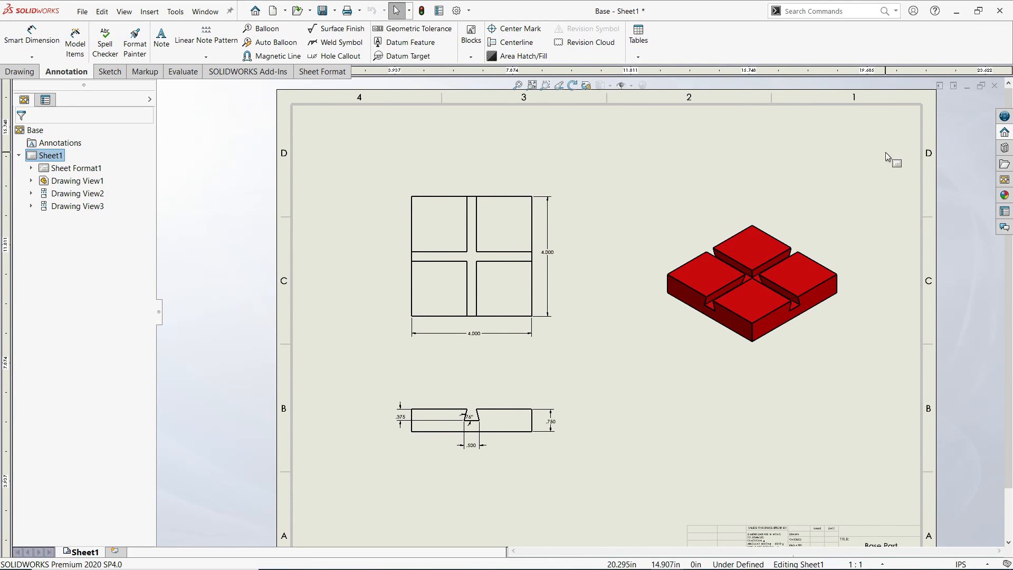
Step: Close the Base drawing, saving both the drawing and the part, and rebuild the Grinder Assembly with the changed models
click(994, 86)
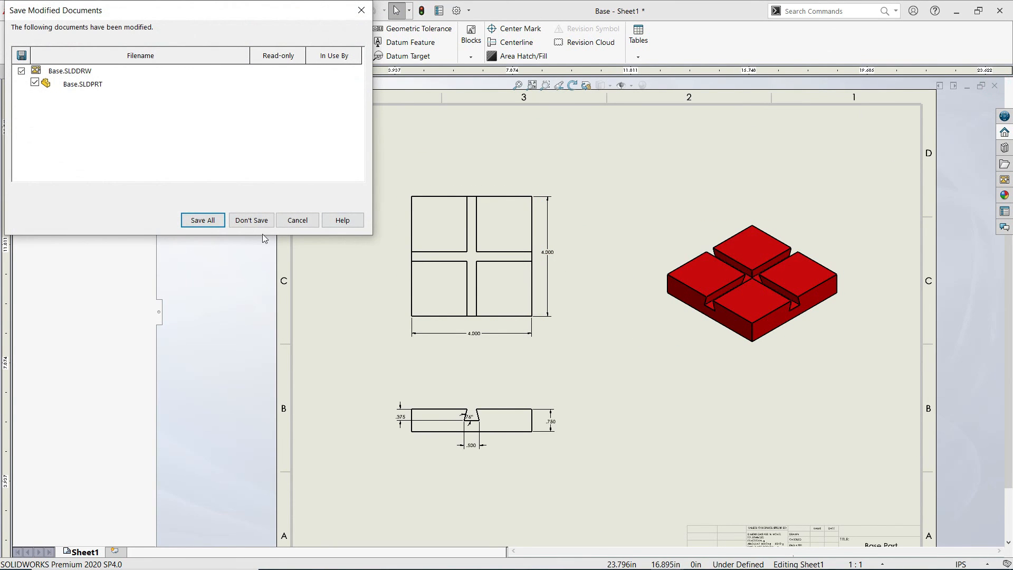
click(216, 220)
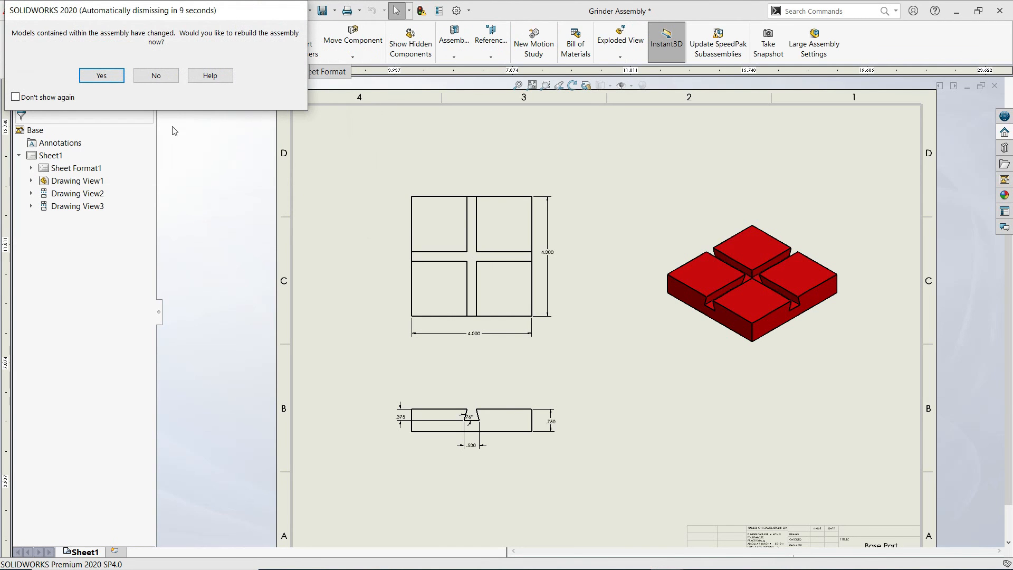
click(108, 77)
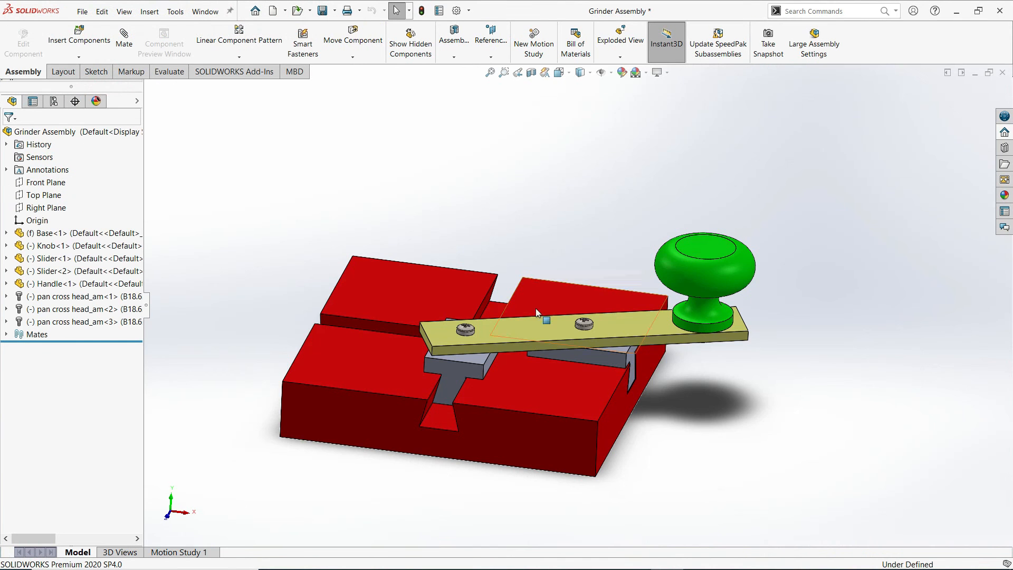
Step: Look over the resized base in the Grinder Assembly, switch to File Explorer and open the Base part
middle_drag(499, 389, 574, 374)
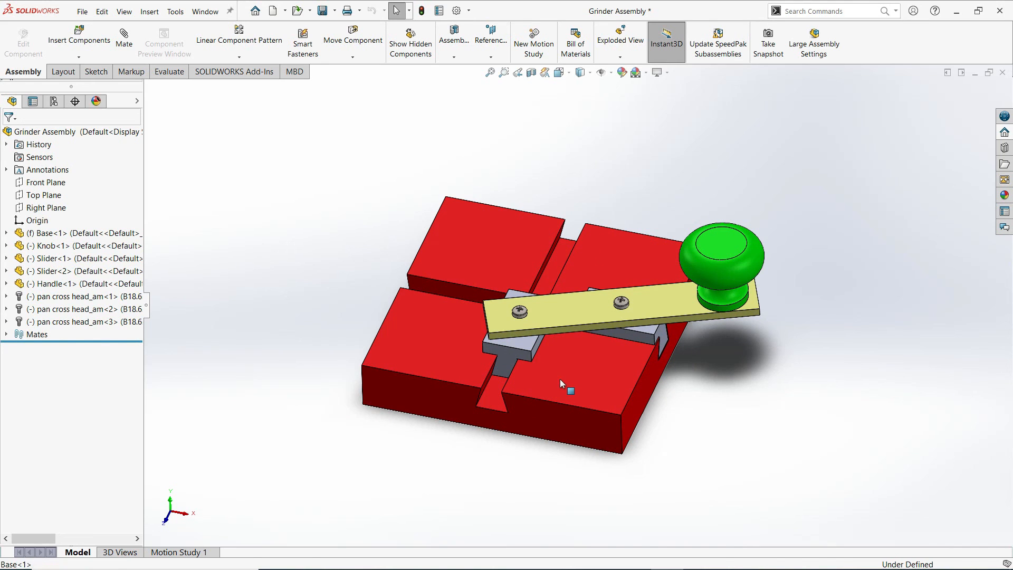
right_click(559, 379)
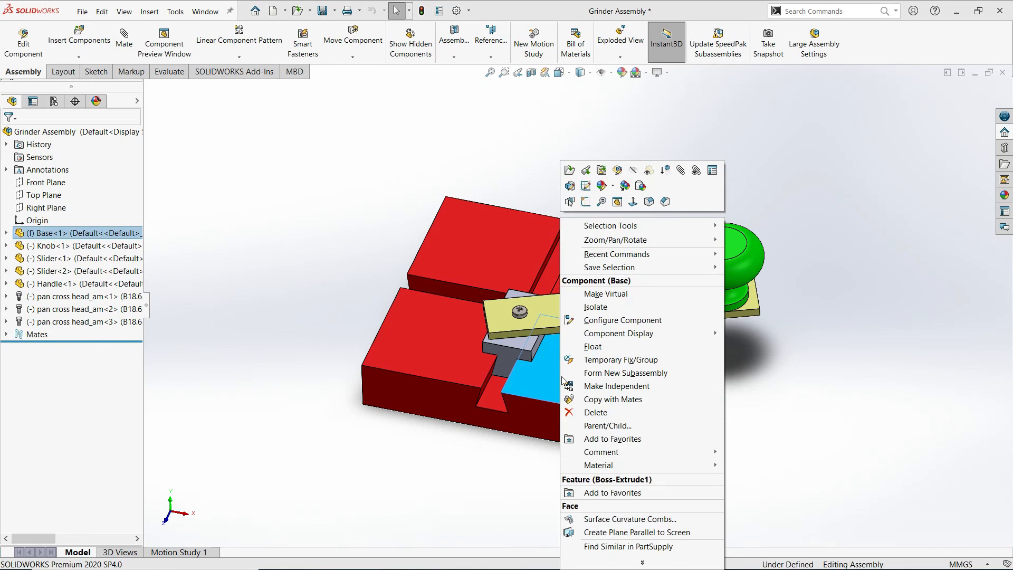
click(570, 170)
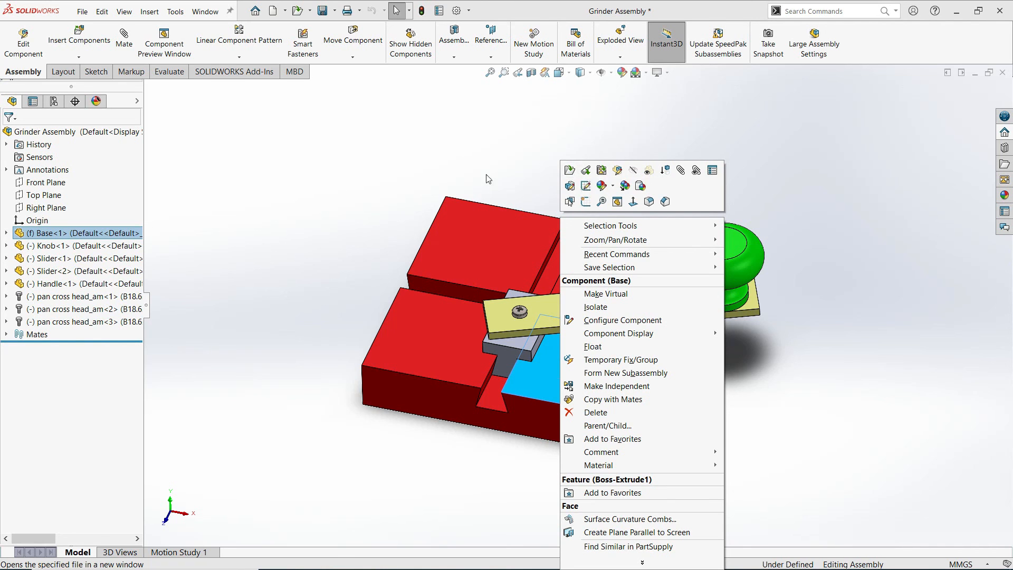
key(alt+Tab)
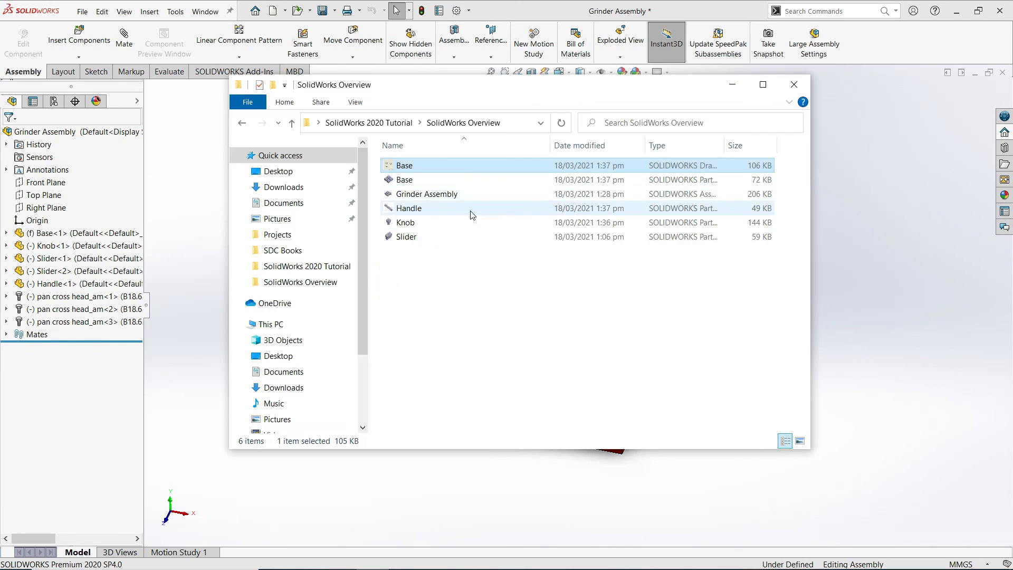
double_click(403, 181)
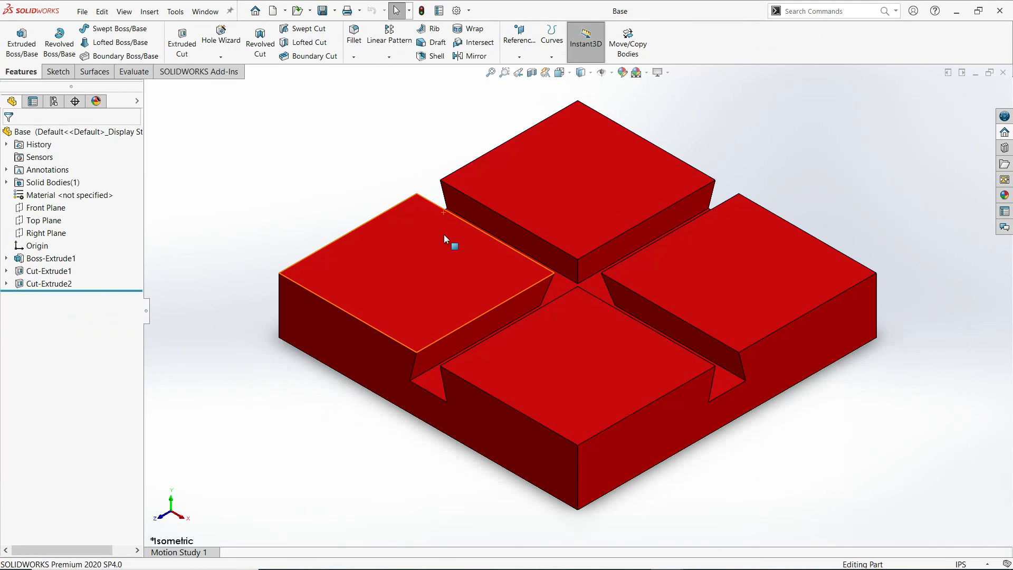
Step: Expand the base's boss extrusion and display its sketch dimensions to check both side lengths
click(6, 258)
click(42, 274)
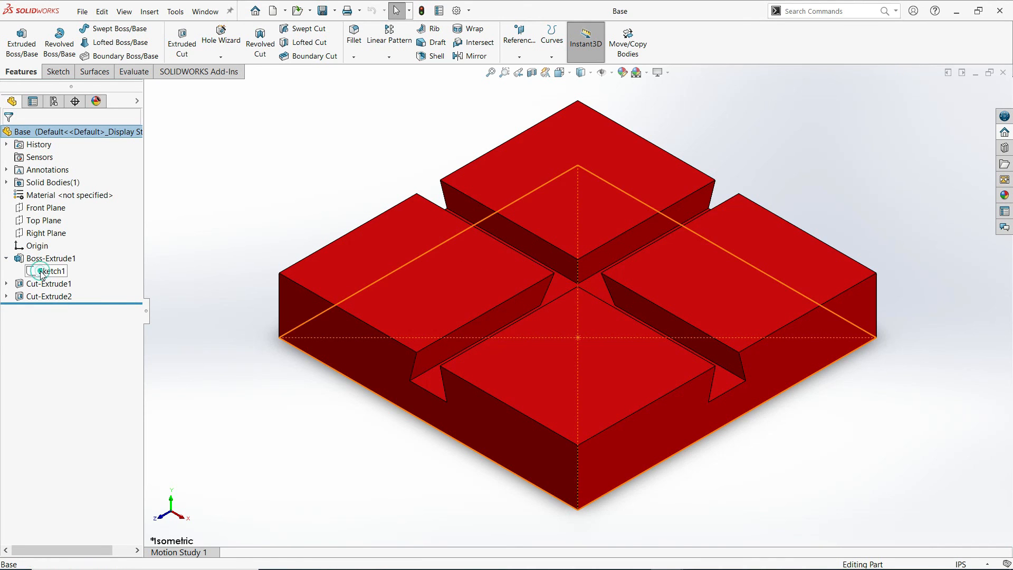
scroll(397, 382, up, 2)
scroll(477, 421, down, 4)
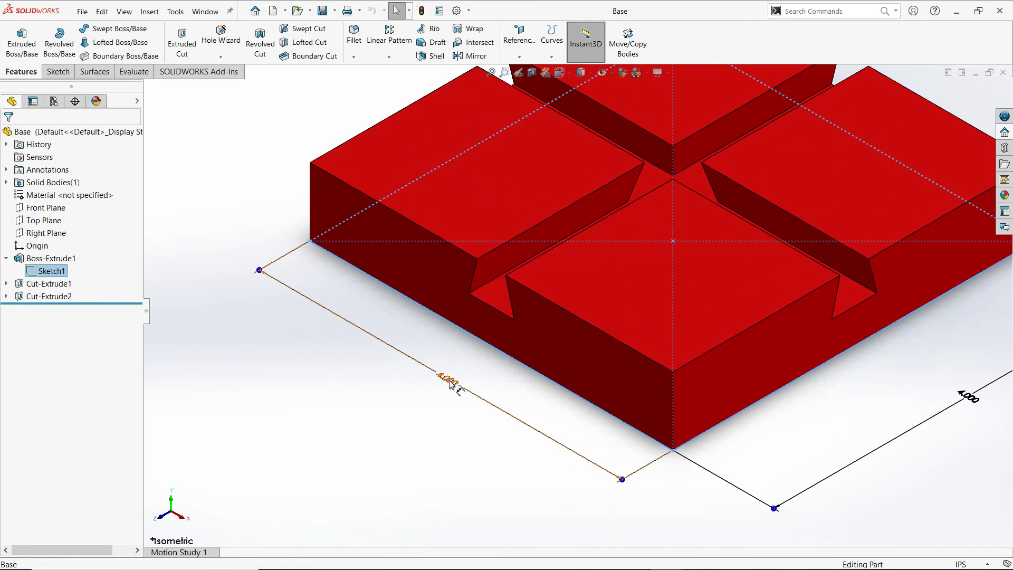
scroll(578, 304, up, 2)
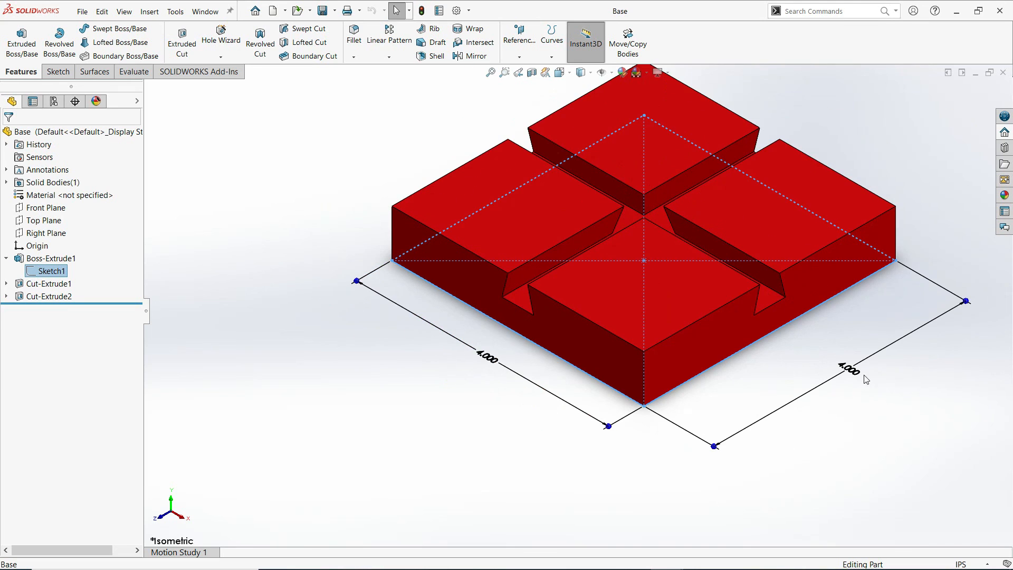
Step: Close the Base part and the Grinder Assembly
click(1003, 72)
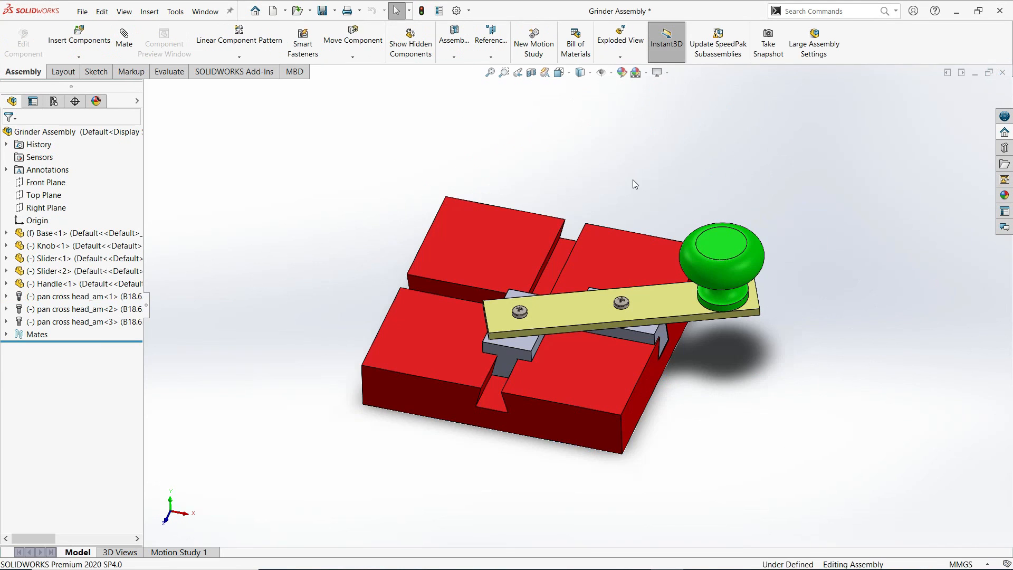
click(1003, 73)
click(455, 309)
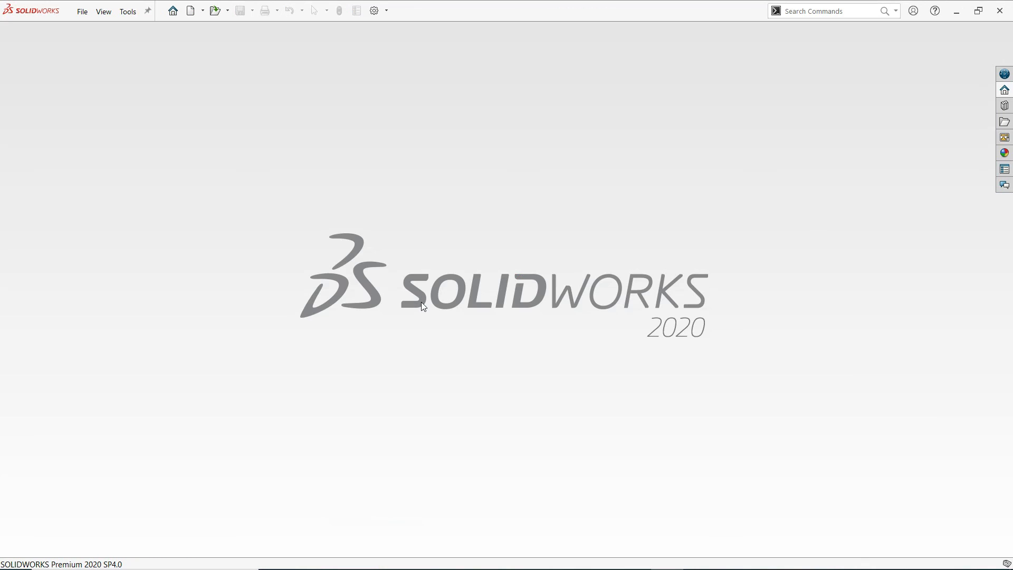